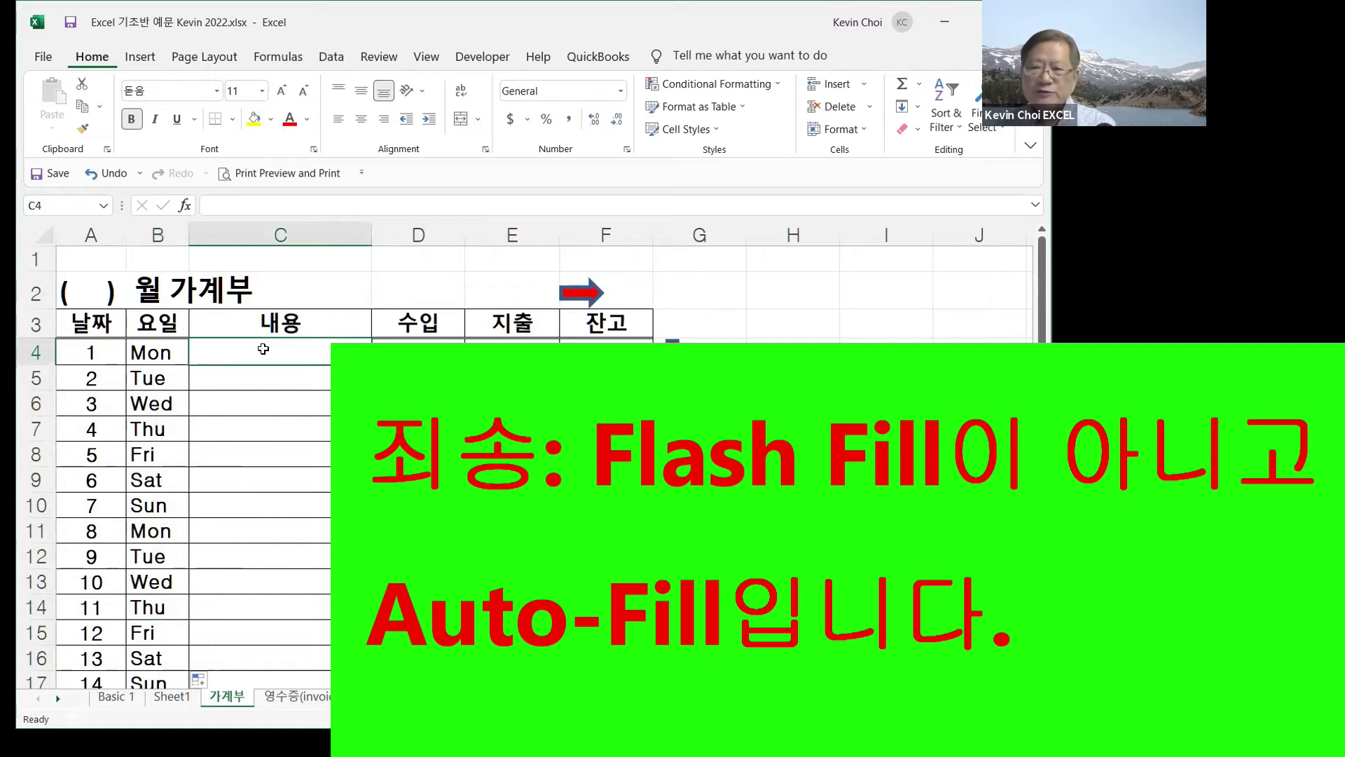
# - Enter Salary as the day 1 description in C4 with an income of 5000 in D4
pyautogui.write('Sa')
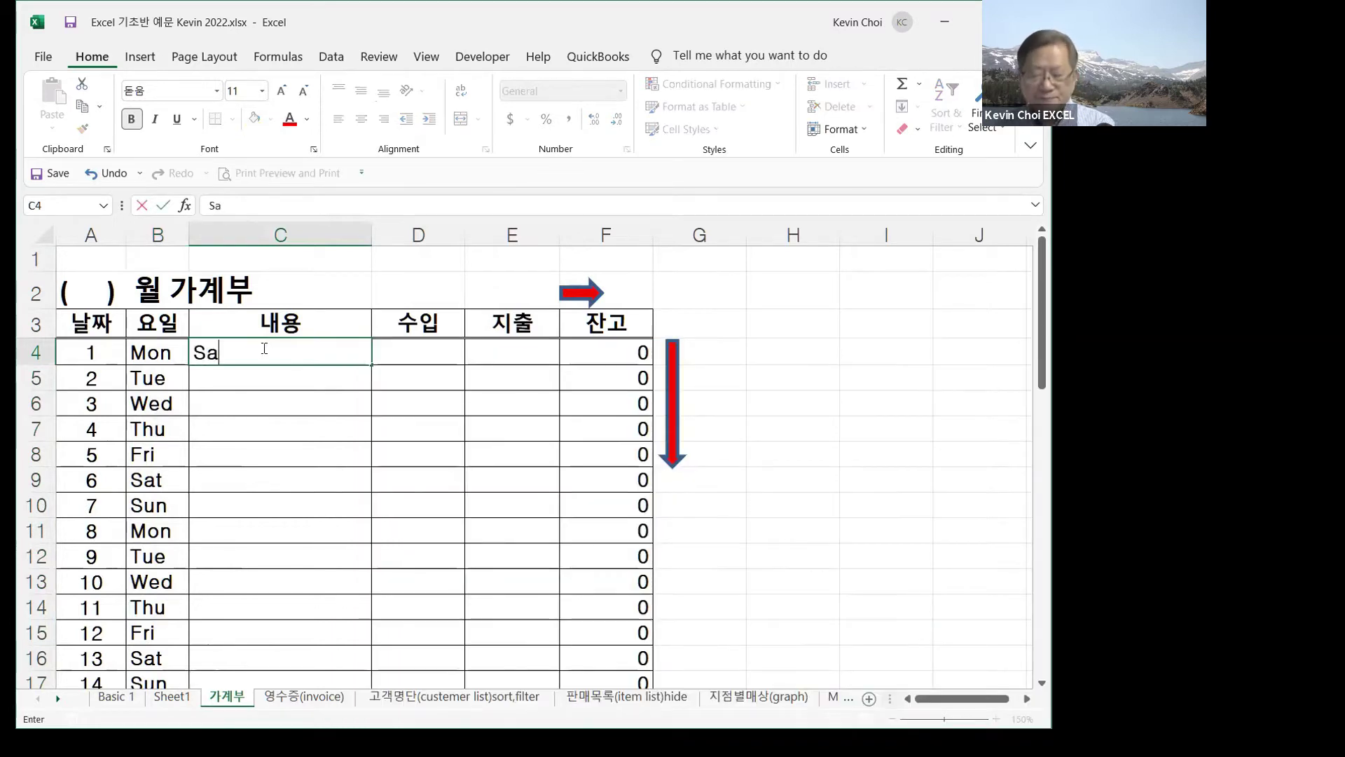
pyautogui.write('lary')
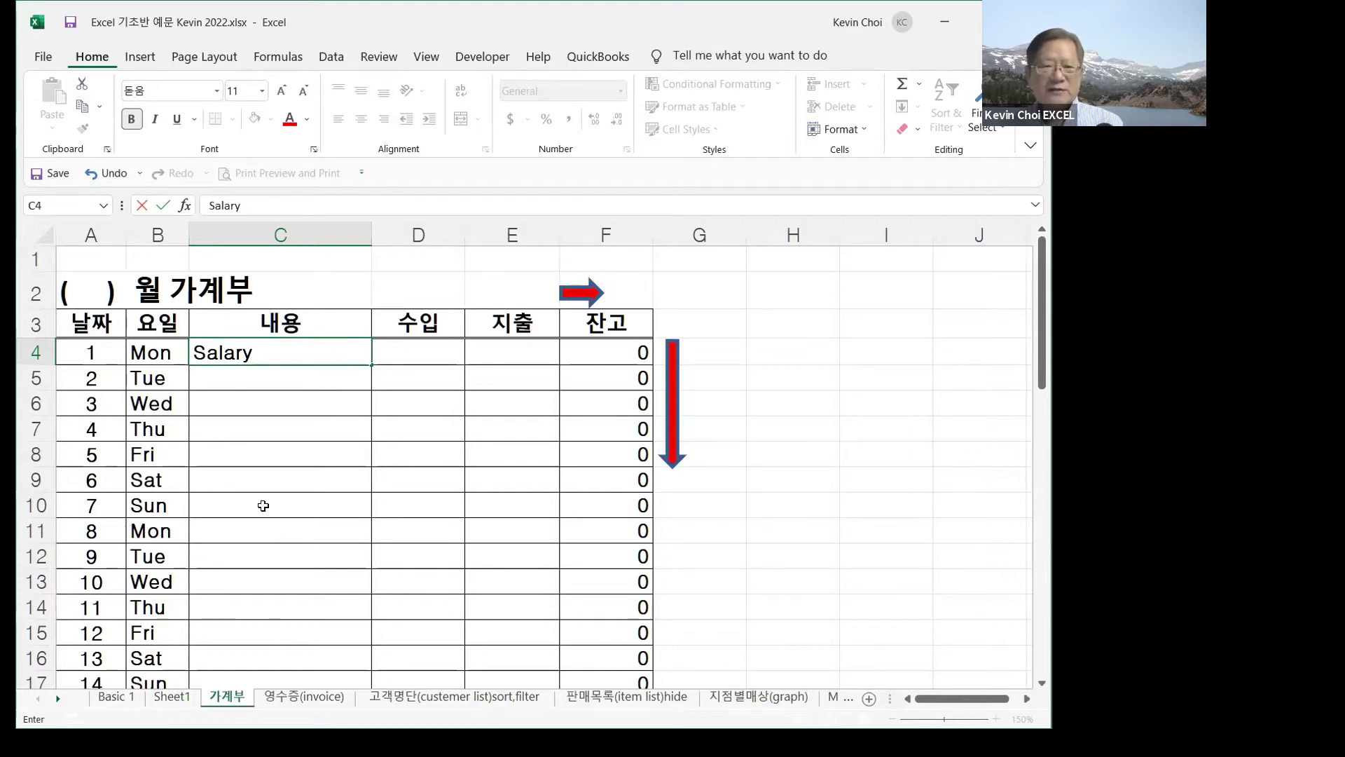
pyautogui.click(409, 357)
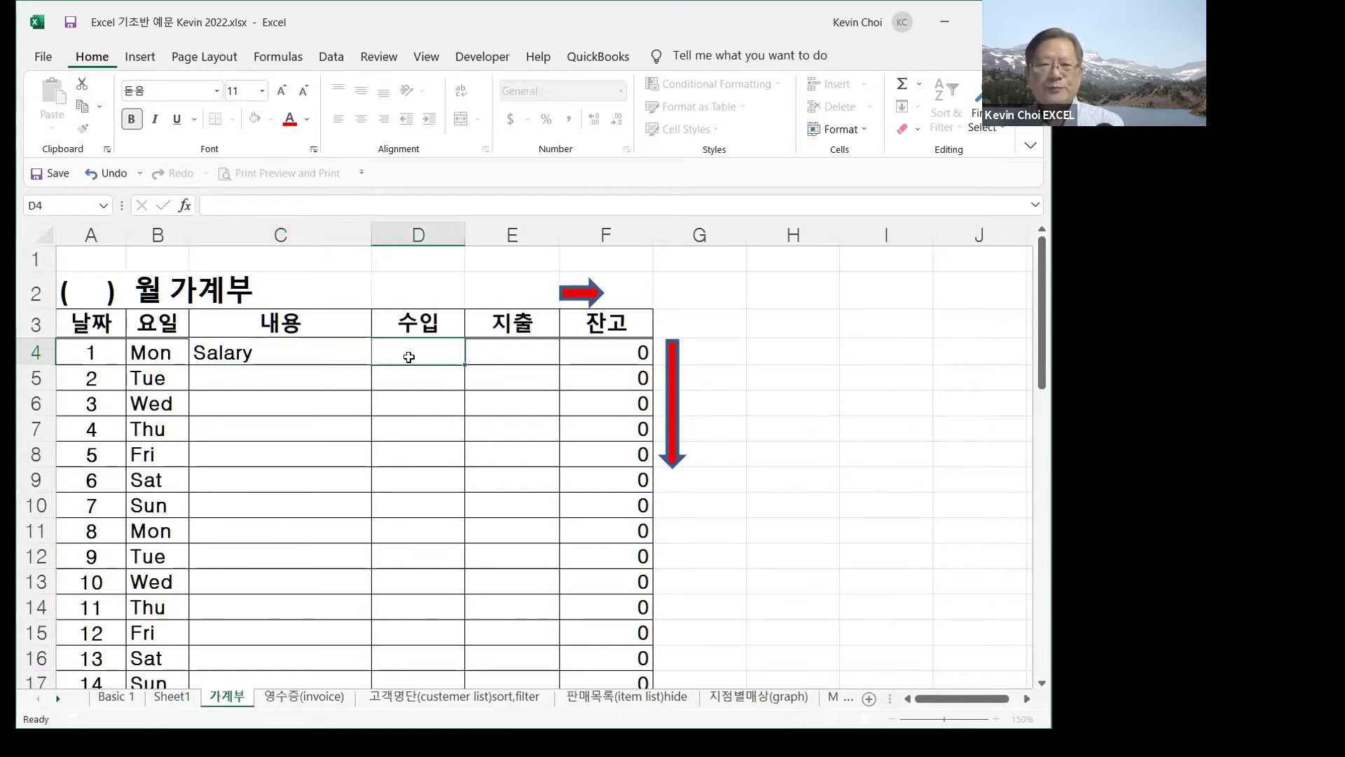
pyautogui.write('5000')
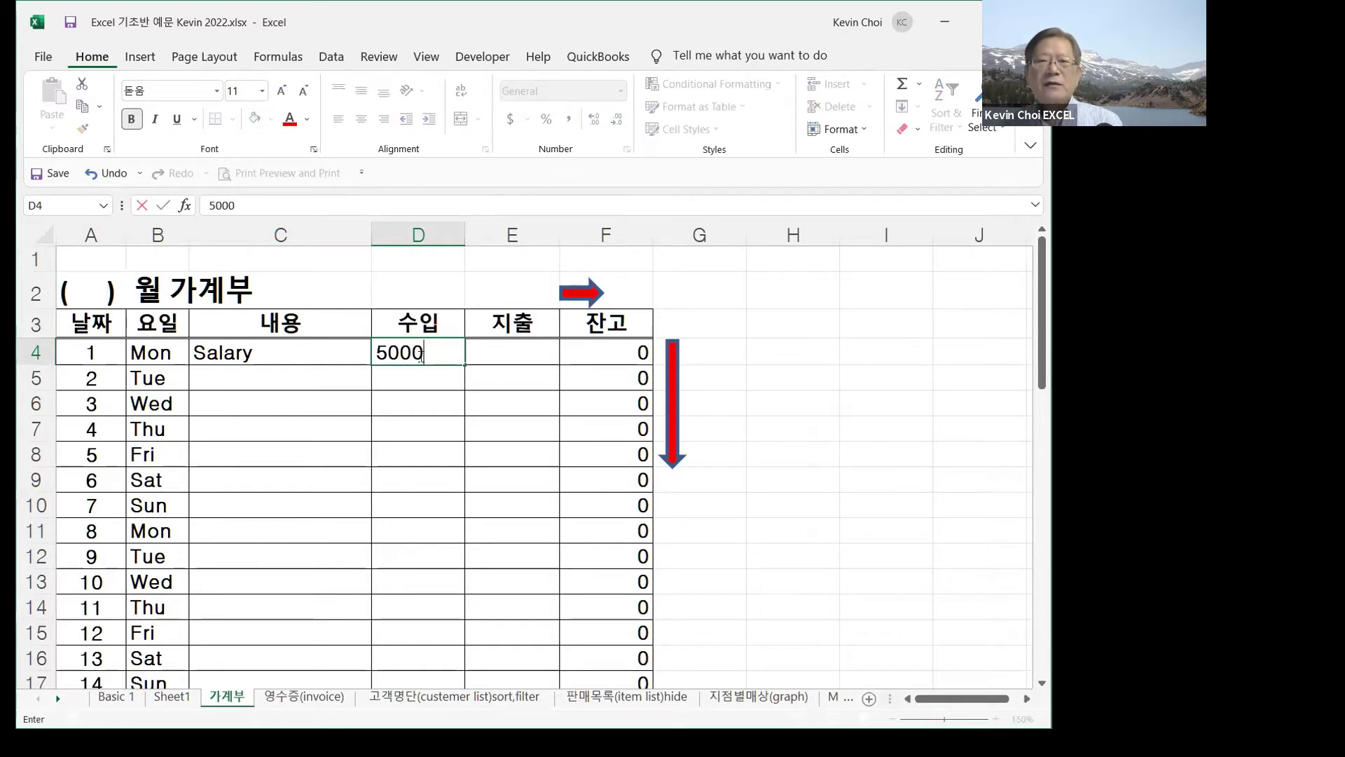
# - Try clearing the day 1 balance formula in F4 and undo the deletion
pyautogui.click(609, 351)
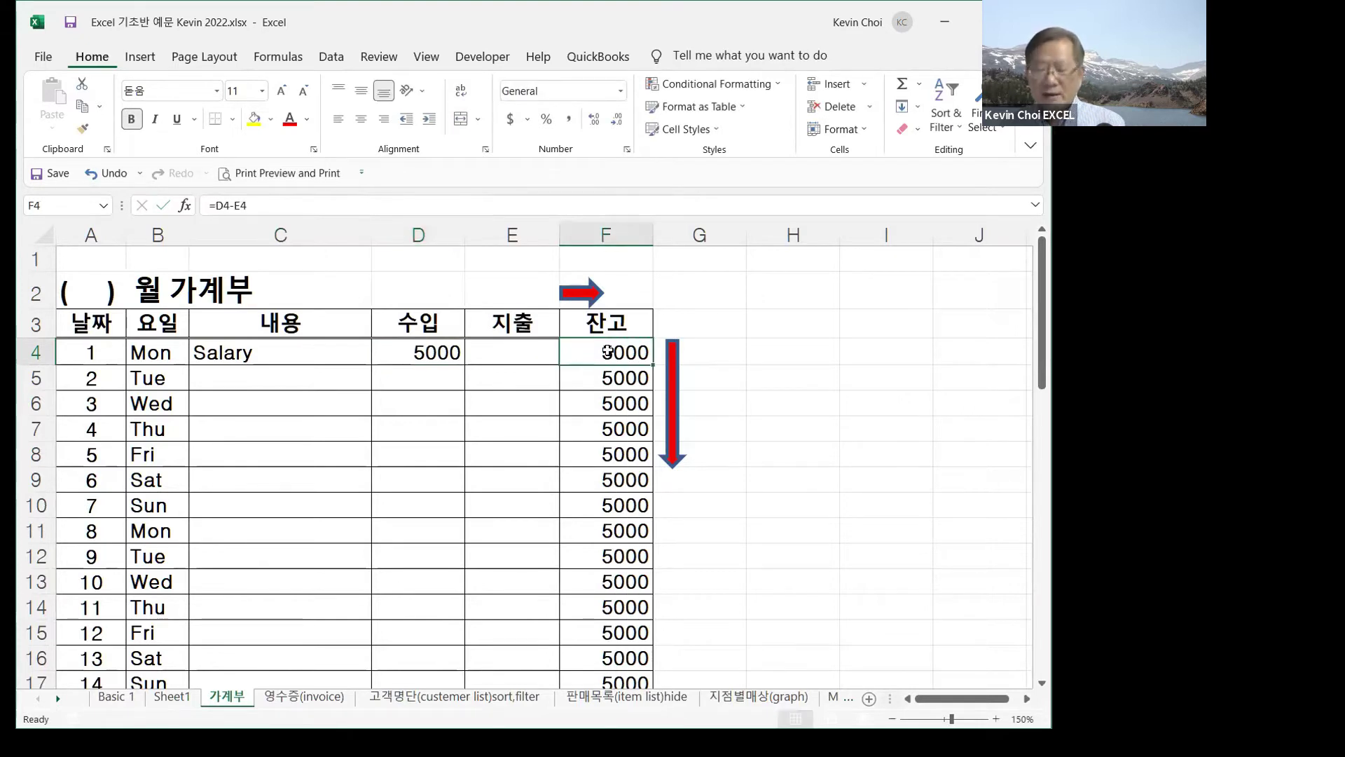
pyautogui.press('Delete')
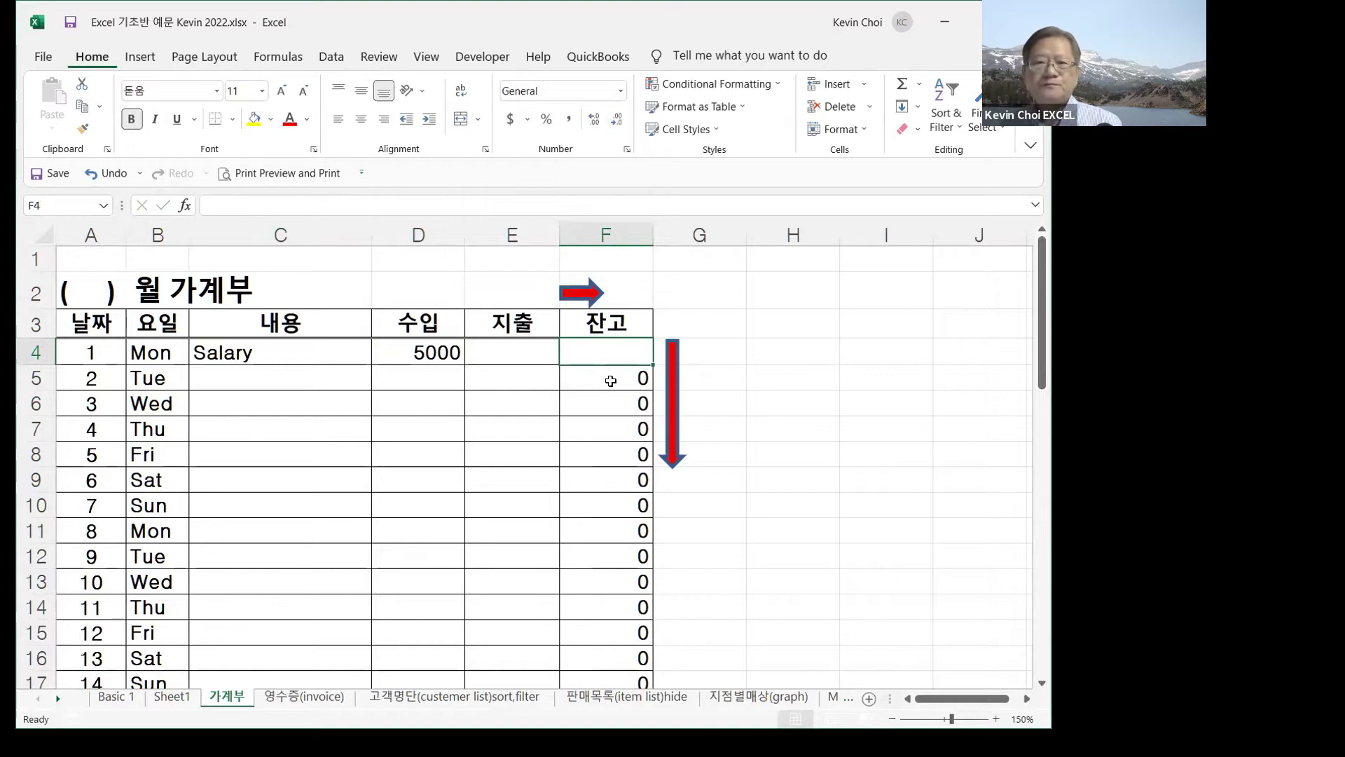
pyautogui.moveTo(609, 351); pyautogui.dragTo(619, 645)
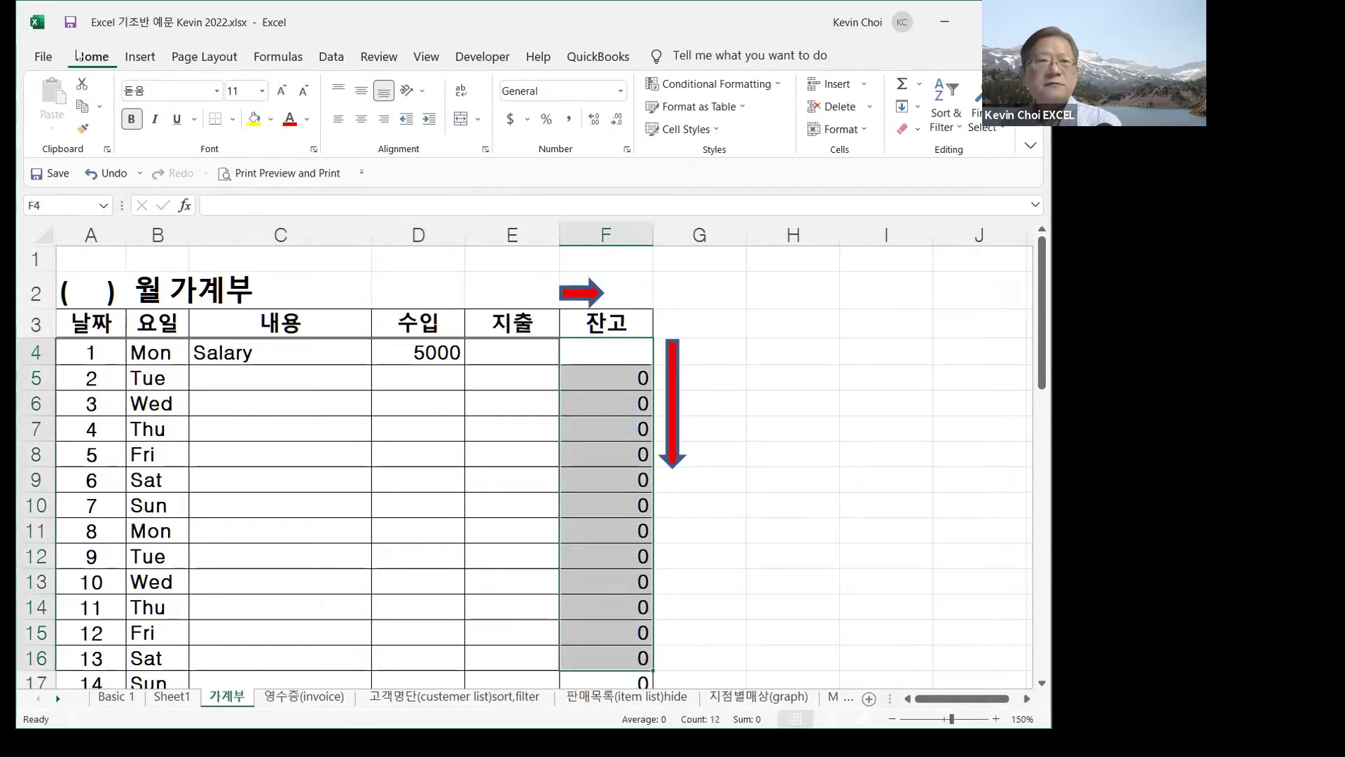
pyautogui.click(106, 173)
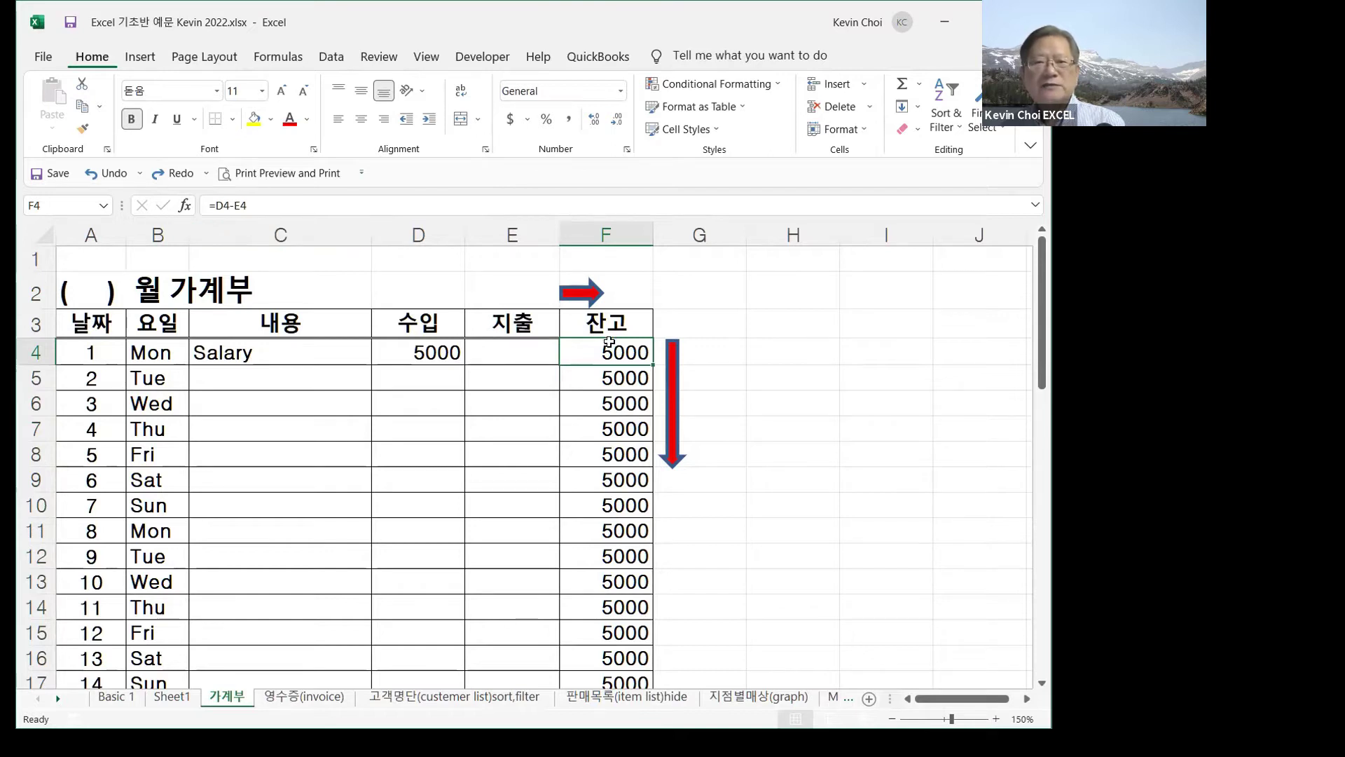
# - Try an expense of 20 for day 1 in E4 and delete it again
pyautogui.click(515, 350)
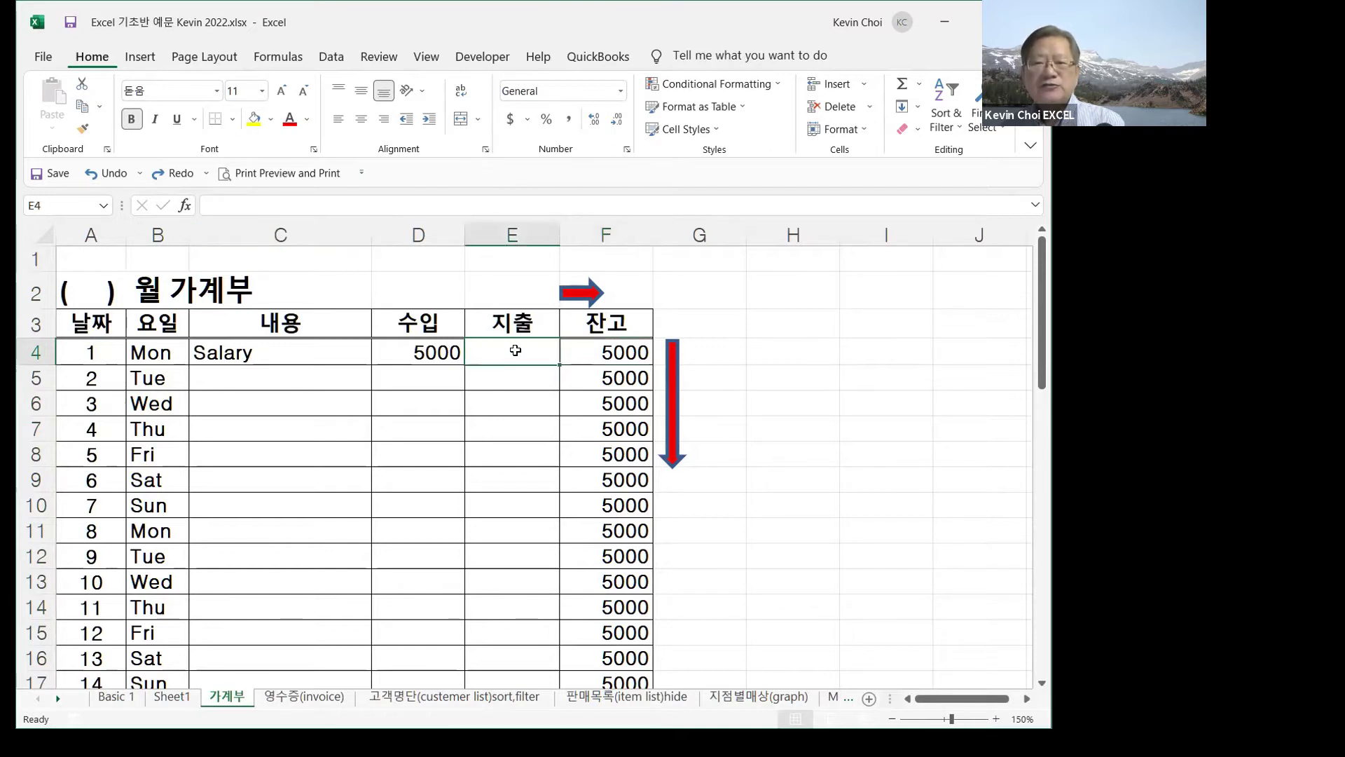
pyautogui.write('2')
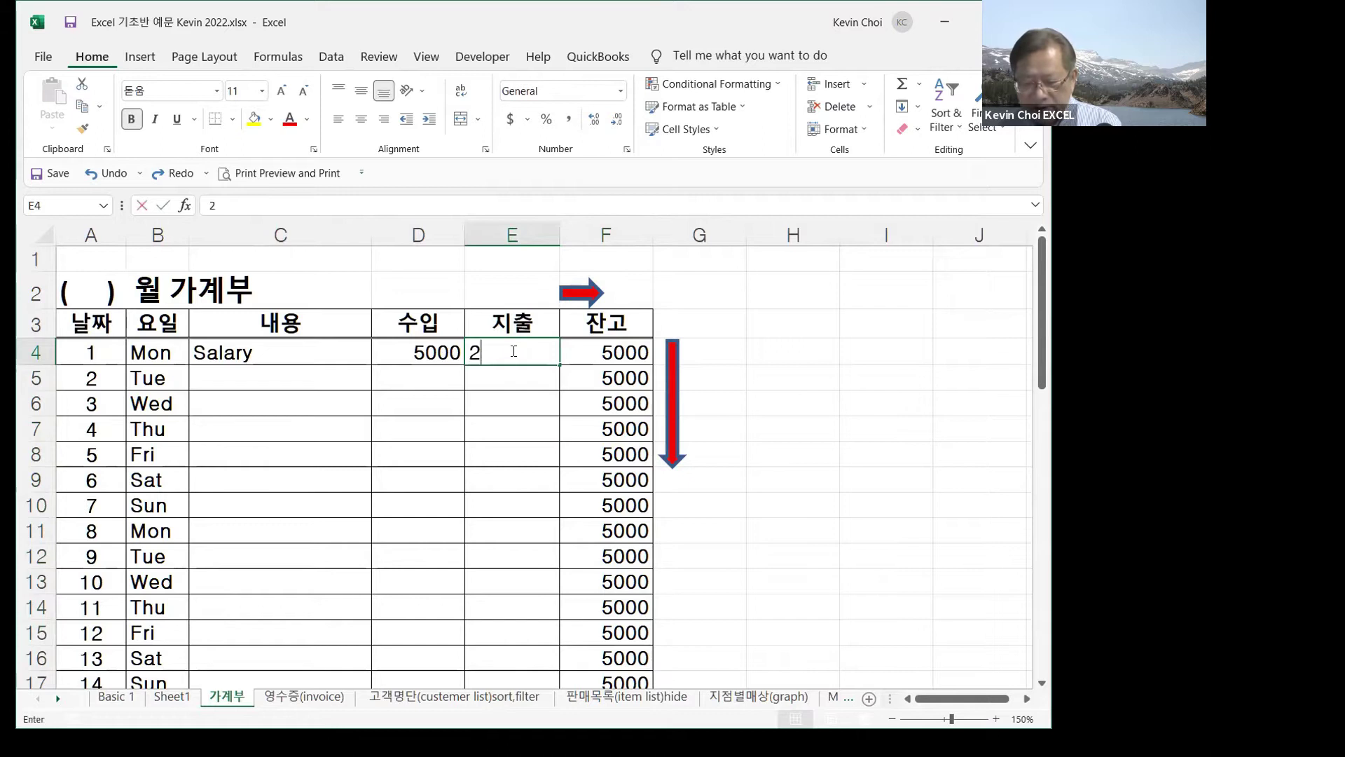
pyautogui.write('0')
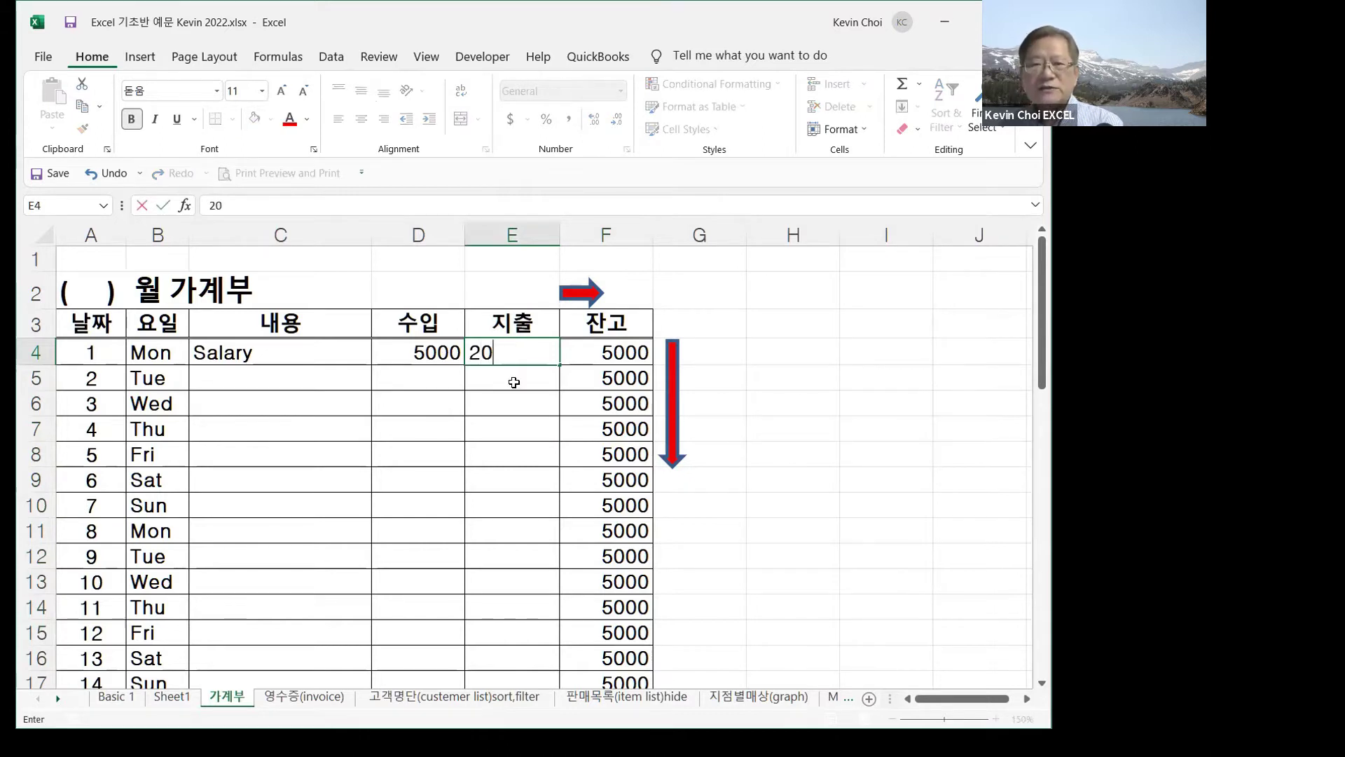
pyautogui.click(511, 381)
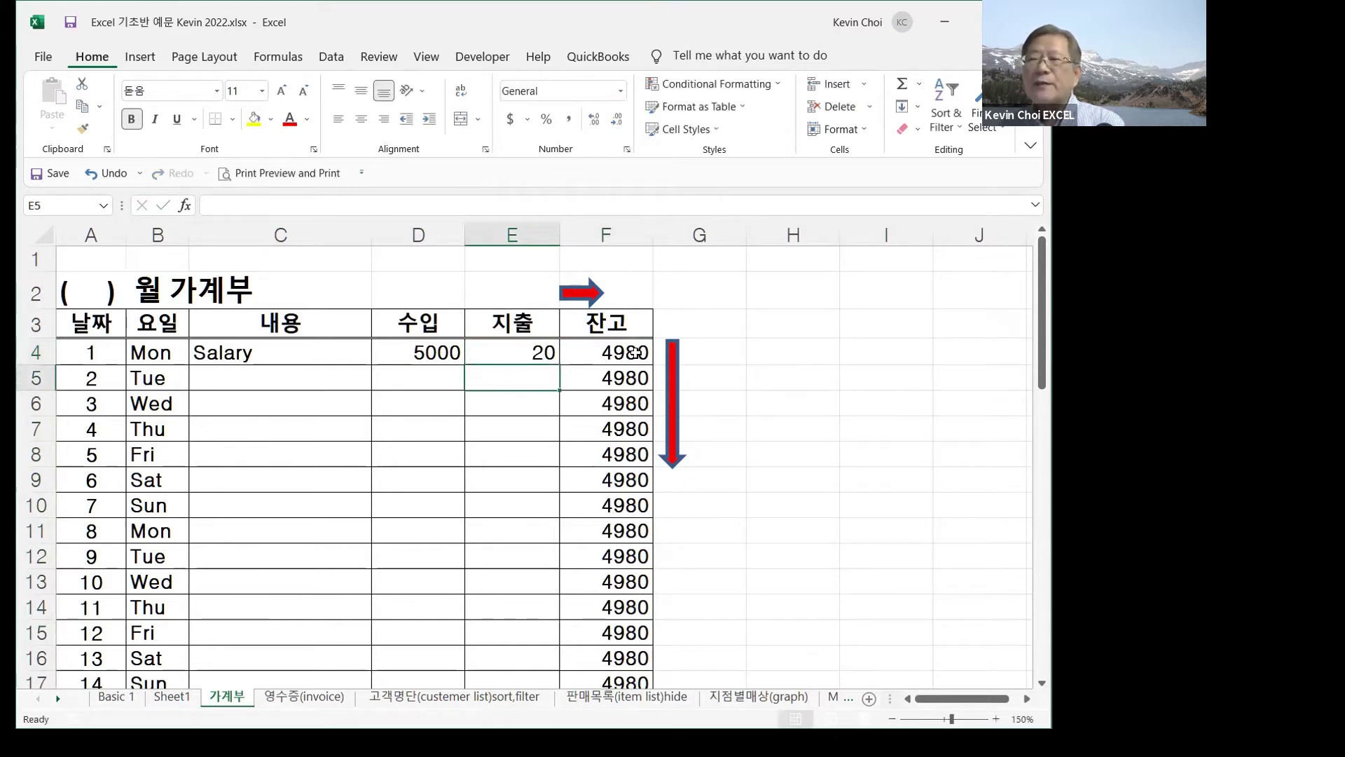
pyautogui.click(523, 353)
pyautogui.press('Delete')
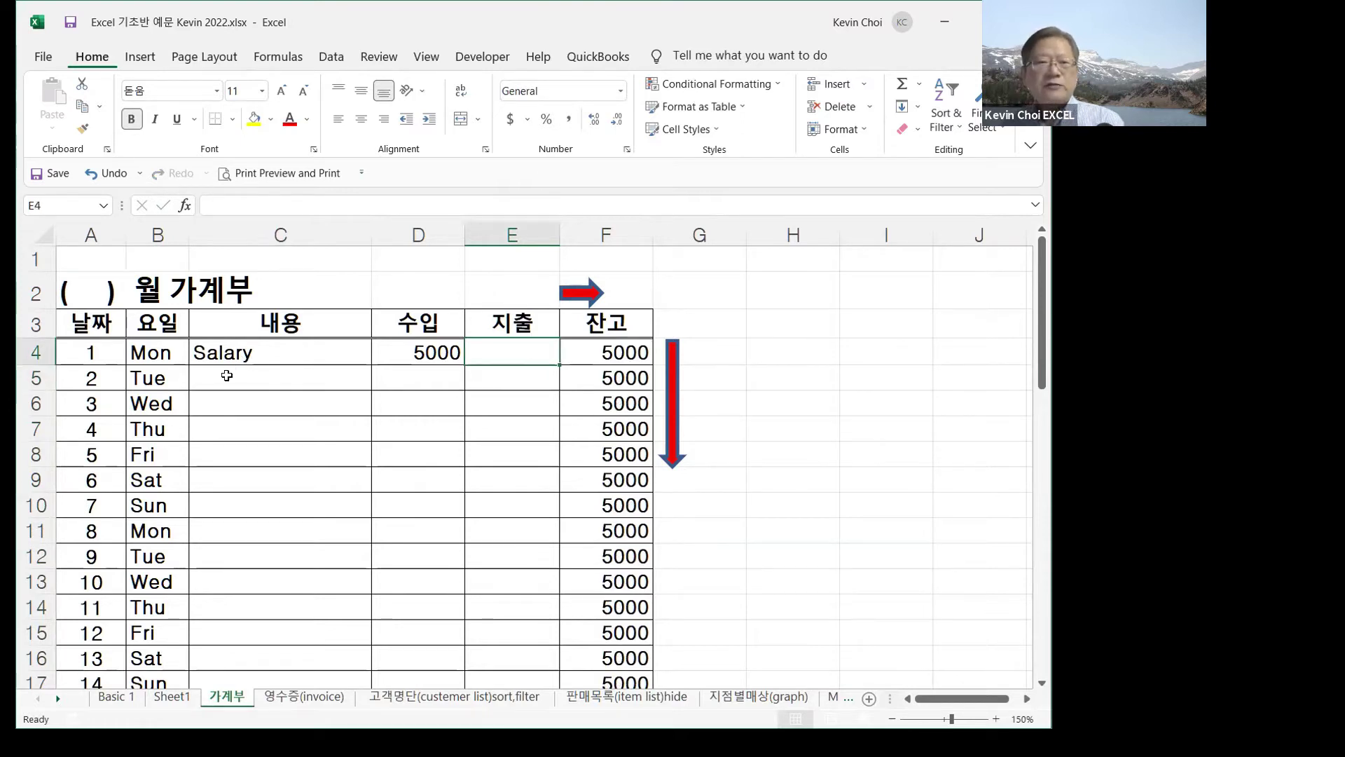
# - Enter Food as the day 2 description in C5 with an expense of 120 in E5
pyautogui.click(227, 378)
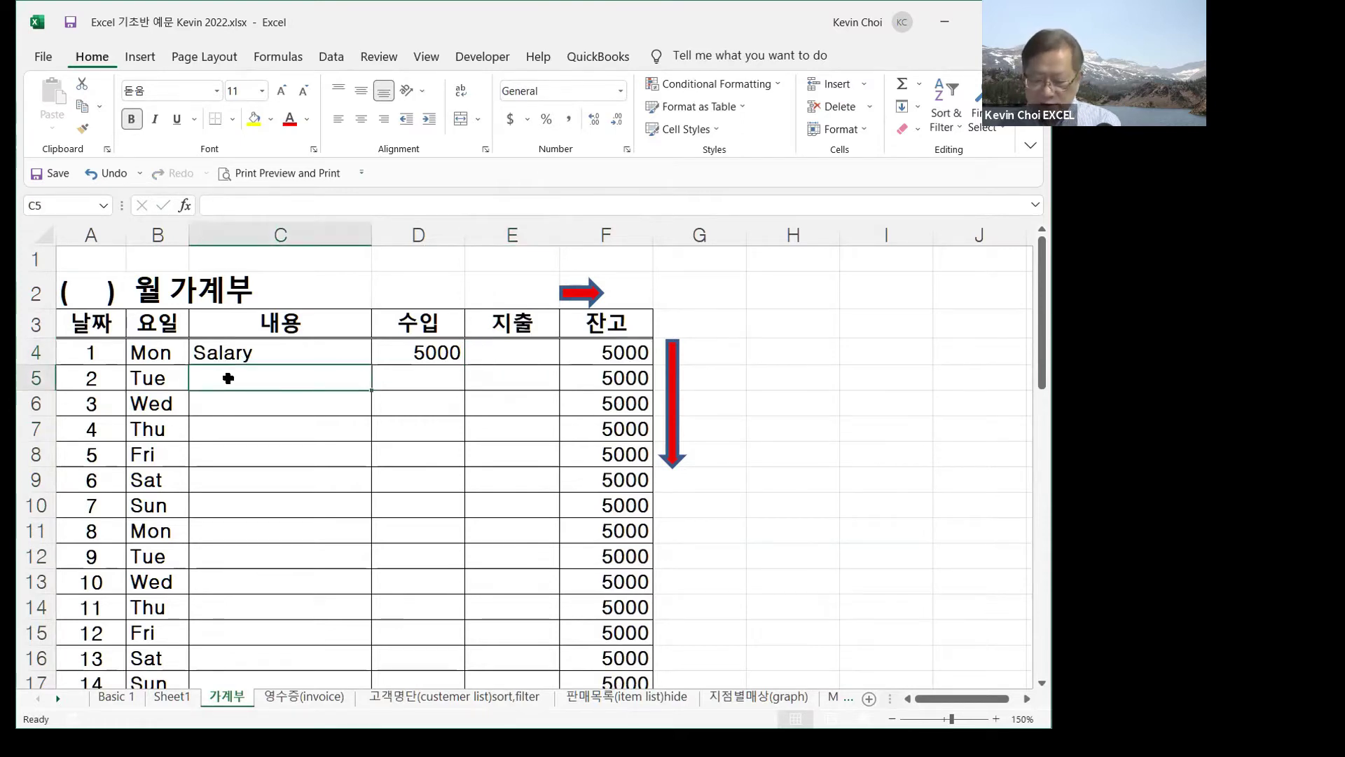
pyautogui.write('Food')
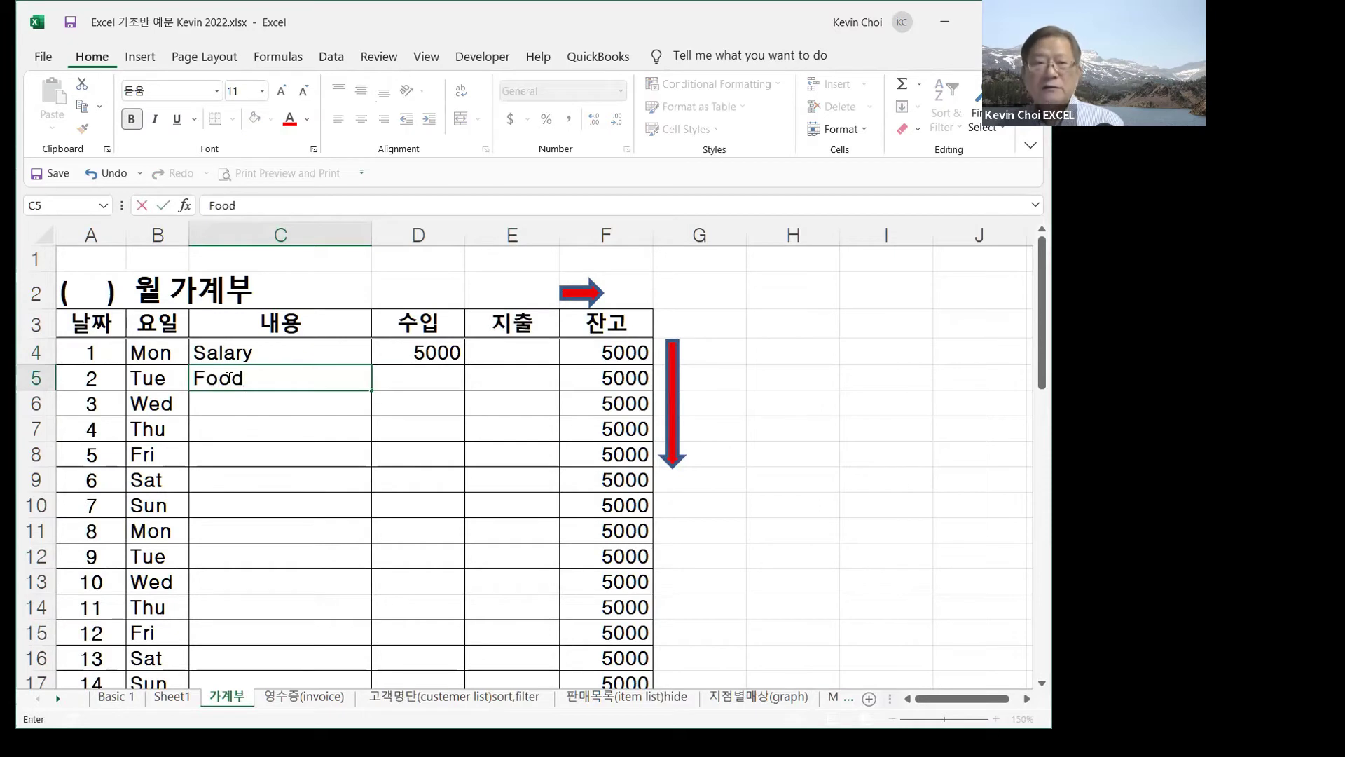
pyautogui.click(494, 378)
pyautogui.write('120')
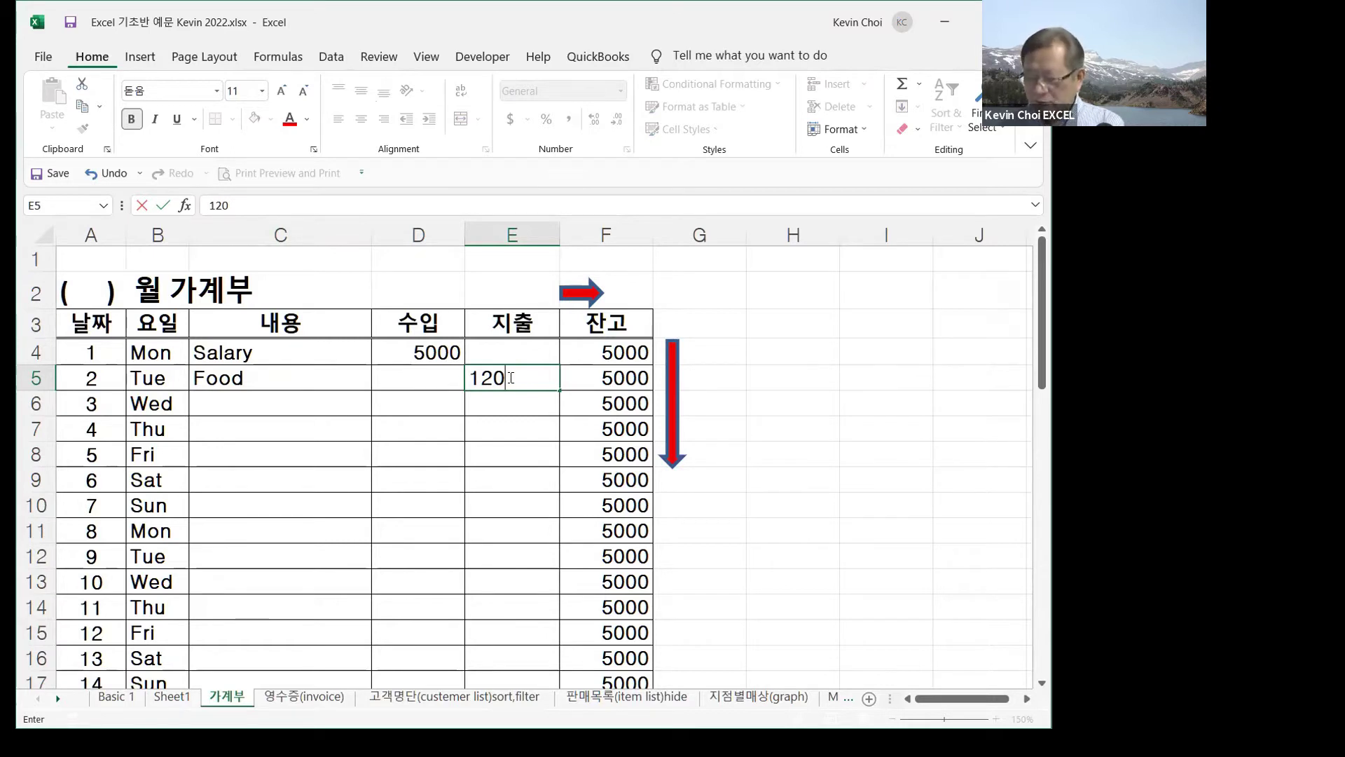
pyautogui.press('Return')
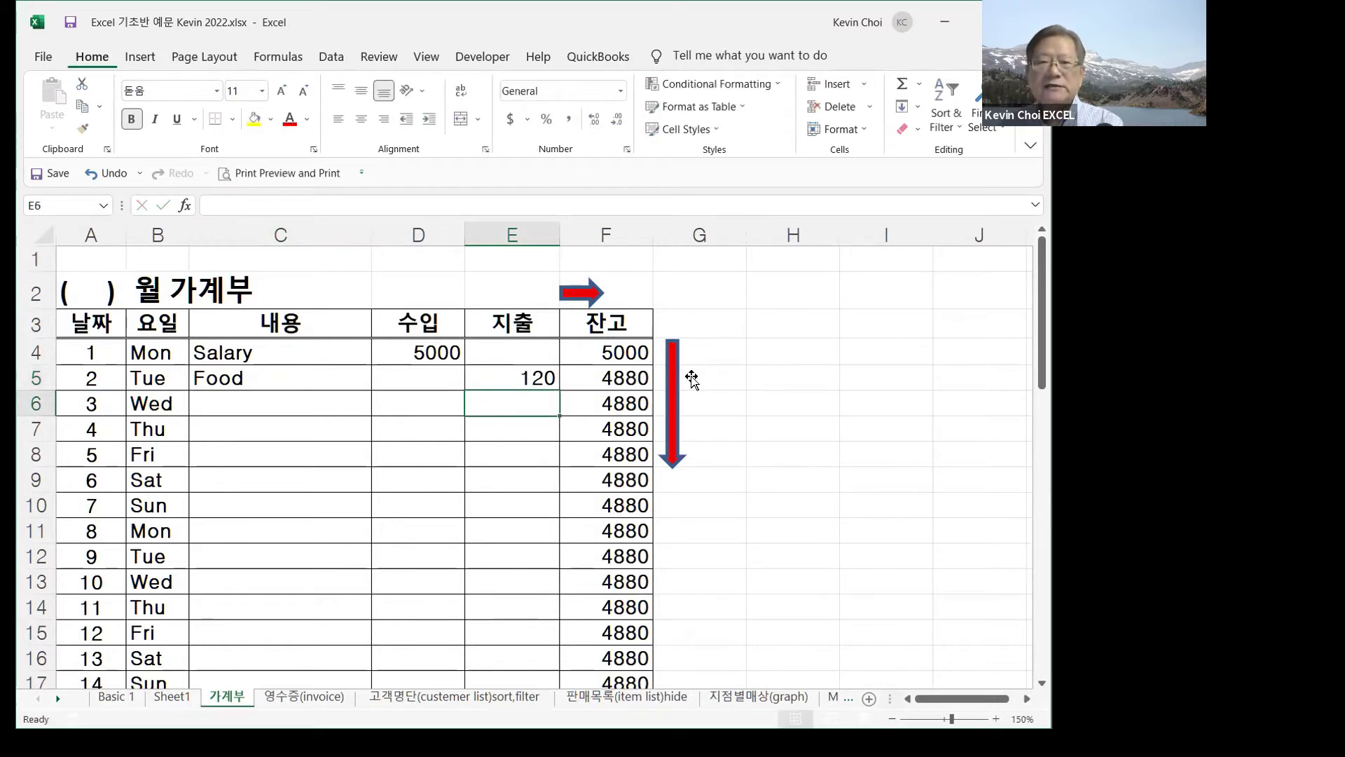
# - Check the balance formula in F5 and delete the balance formulas in F6:F18
pyautogui.click(617, 378)
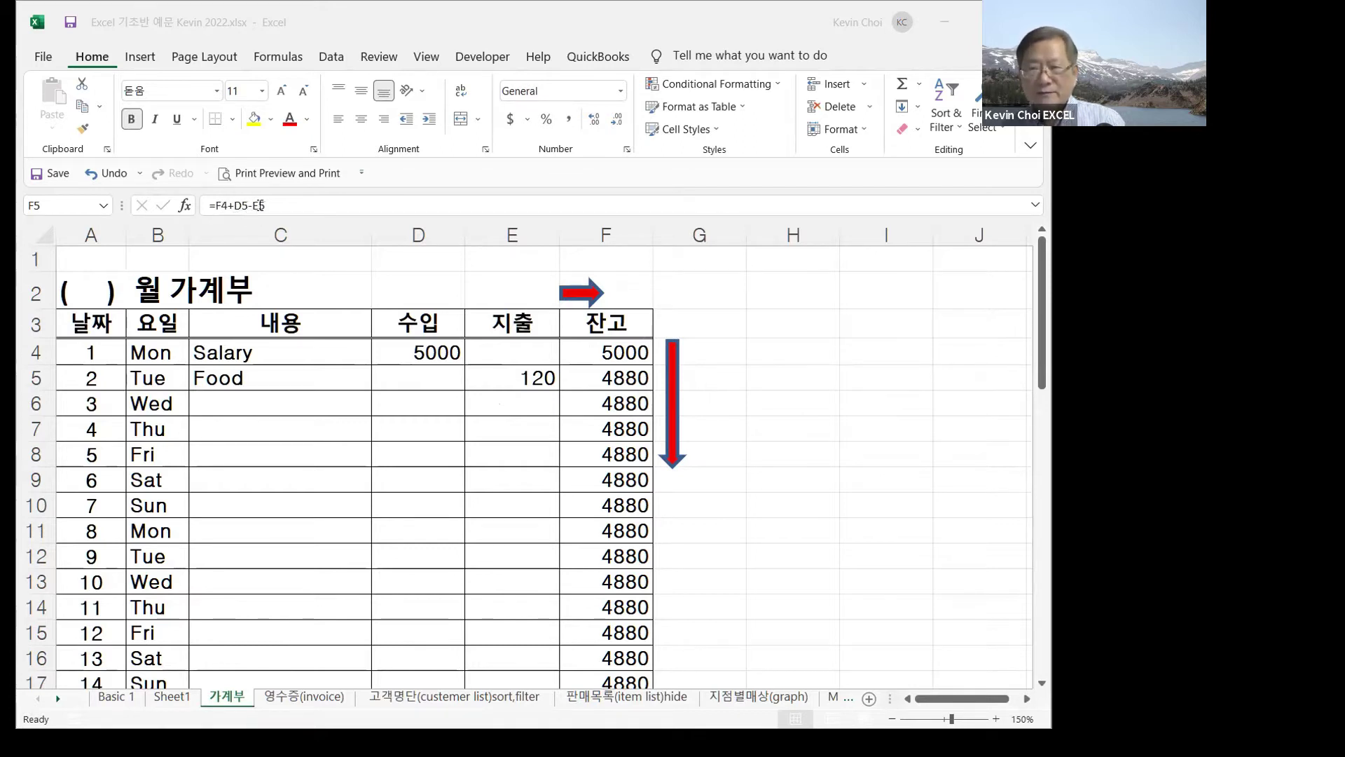
pyautogui.click(621, 377)
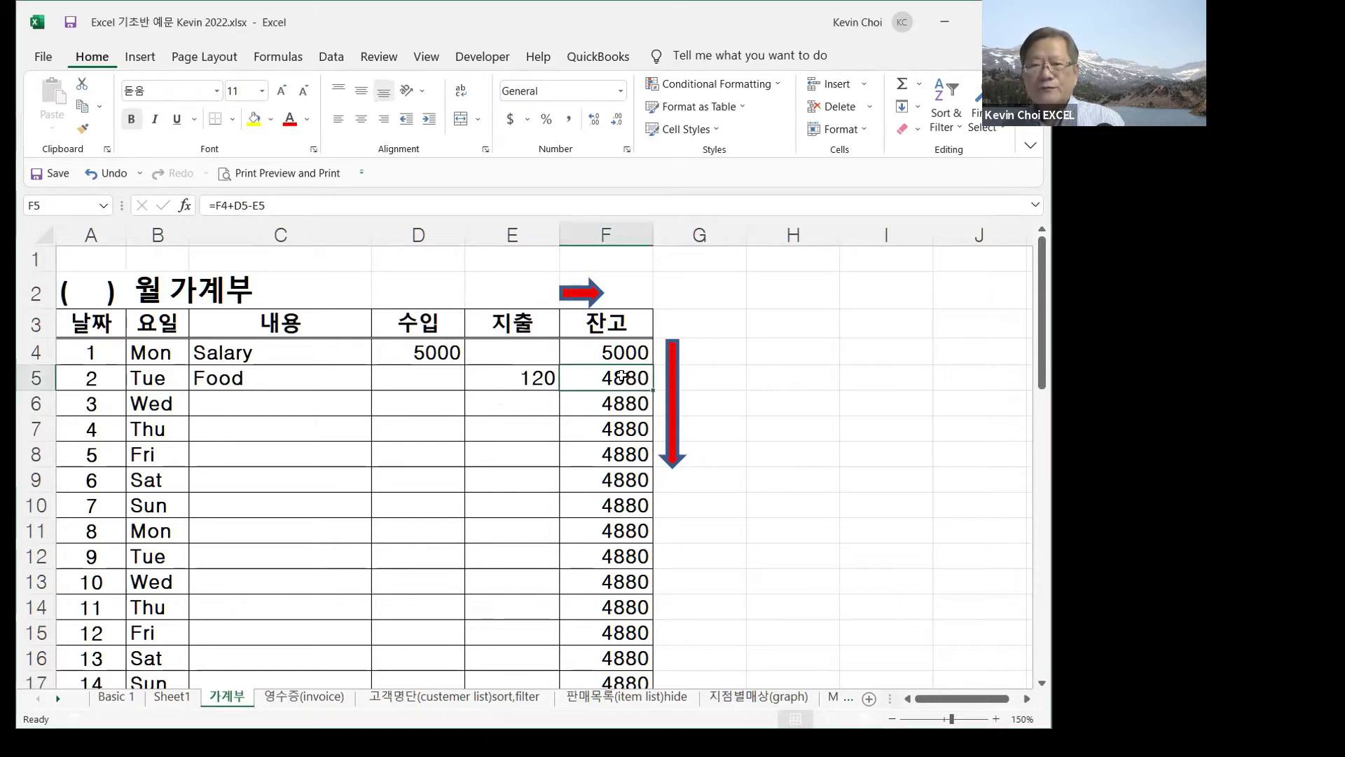
pyautogui.moveTo(616, 405); pyautogui.dragTo(601, 564)
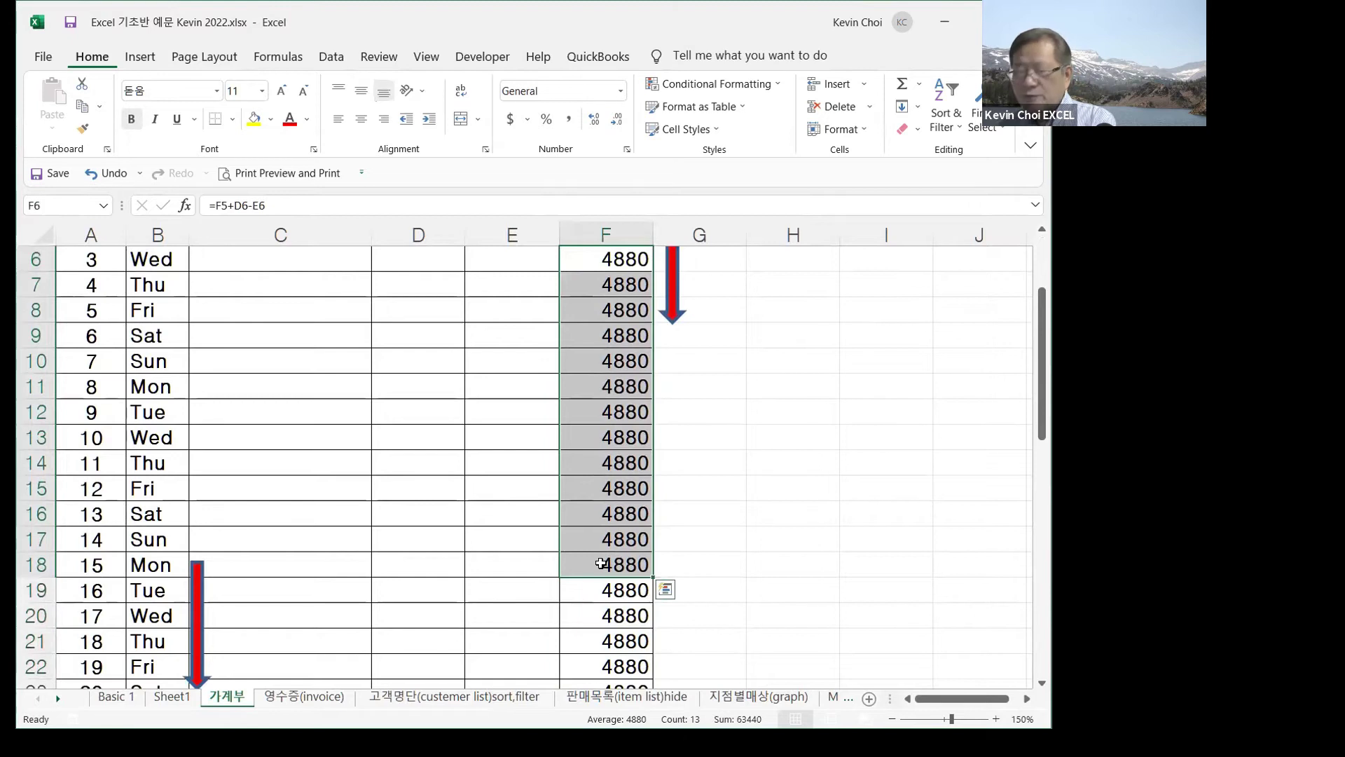
pyautogui.press('Delete')
pyautogui.scroll(2, 592, 441)
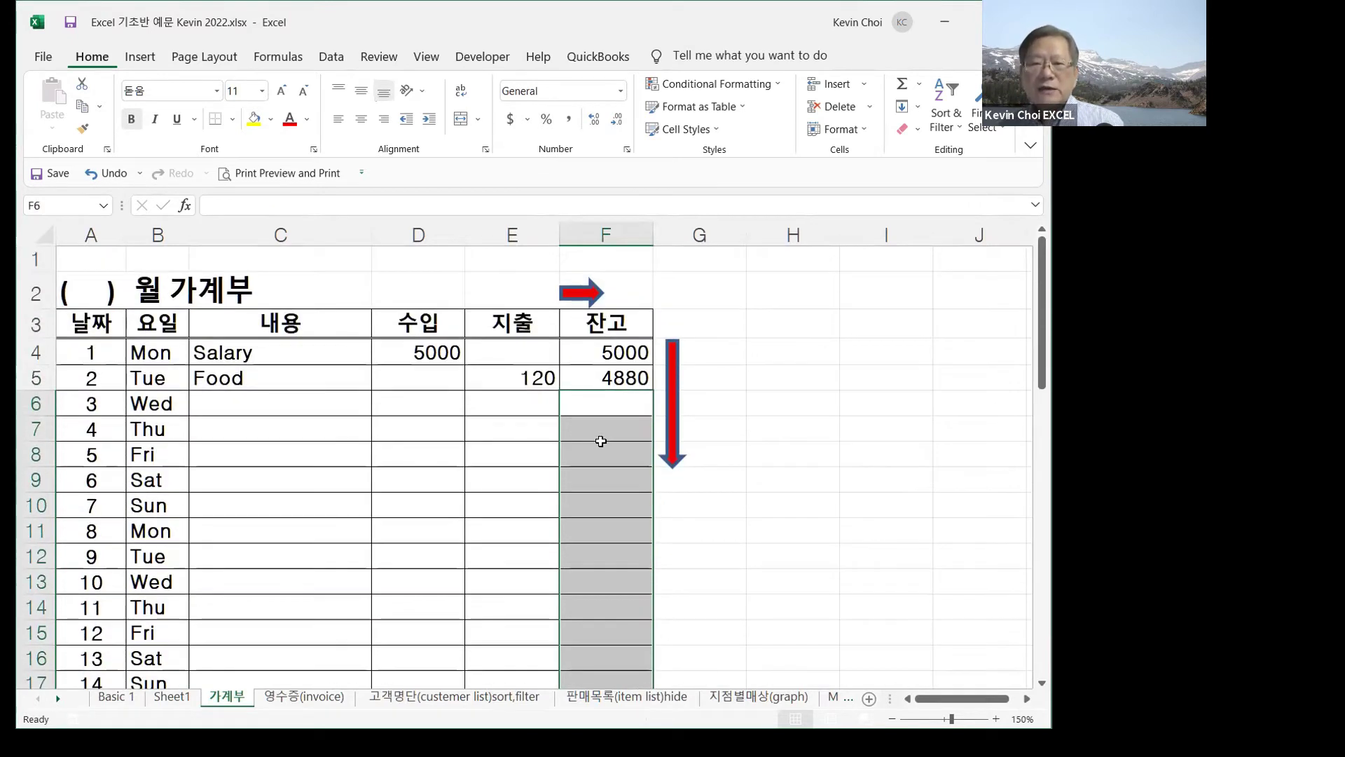
# - Copy the day 1 balance formula from F4 into F5:F14
pyautogui.click(623, 372)
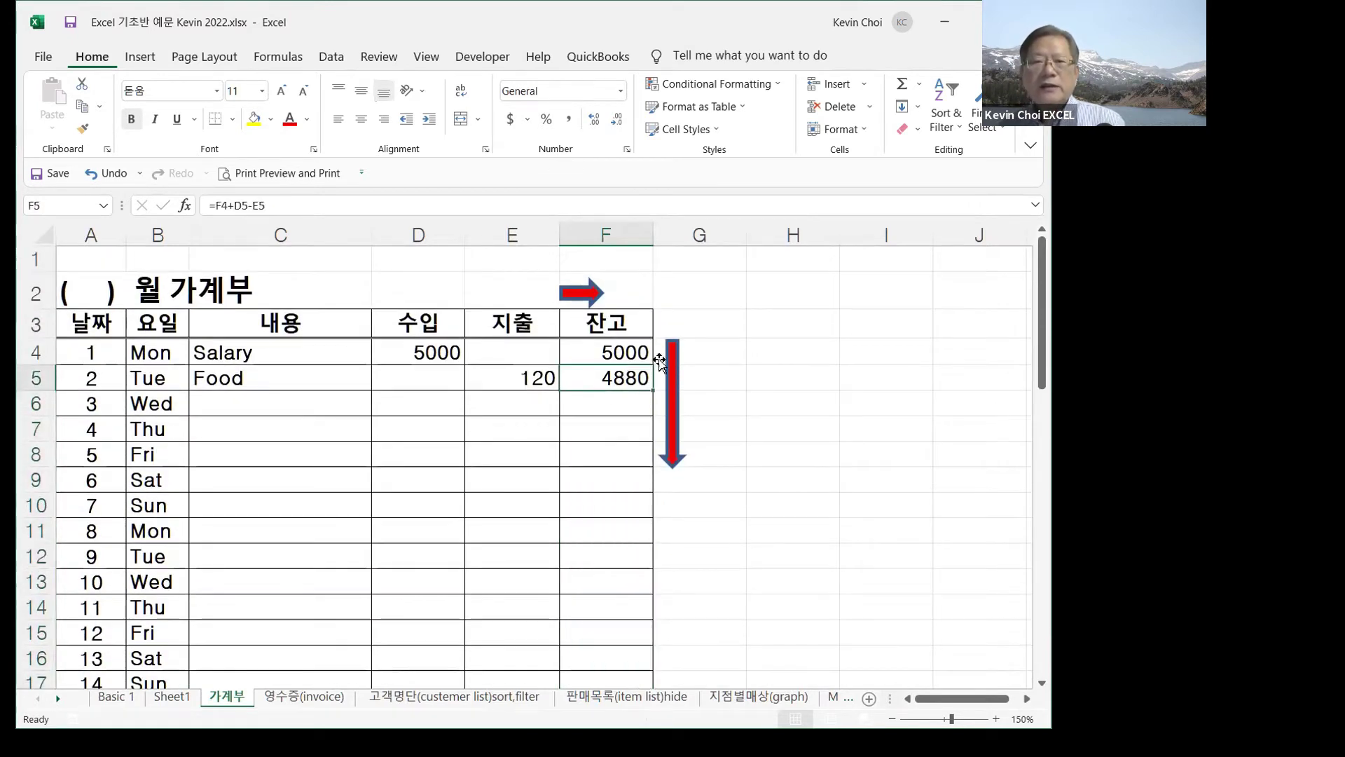
pyautogui.click(628, 351)
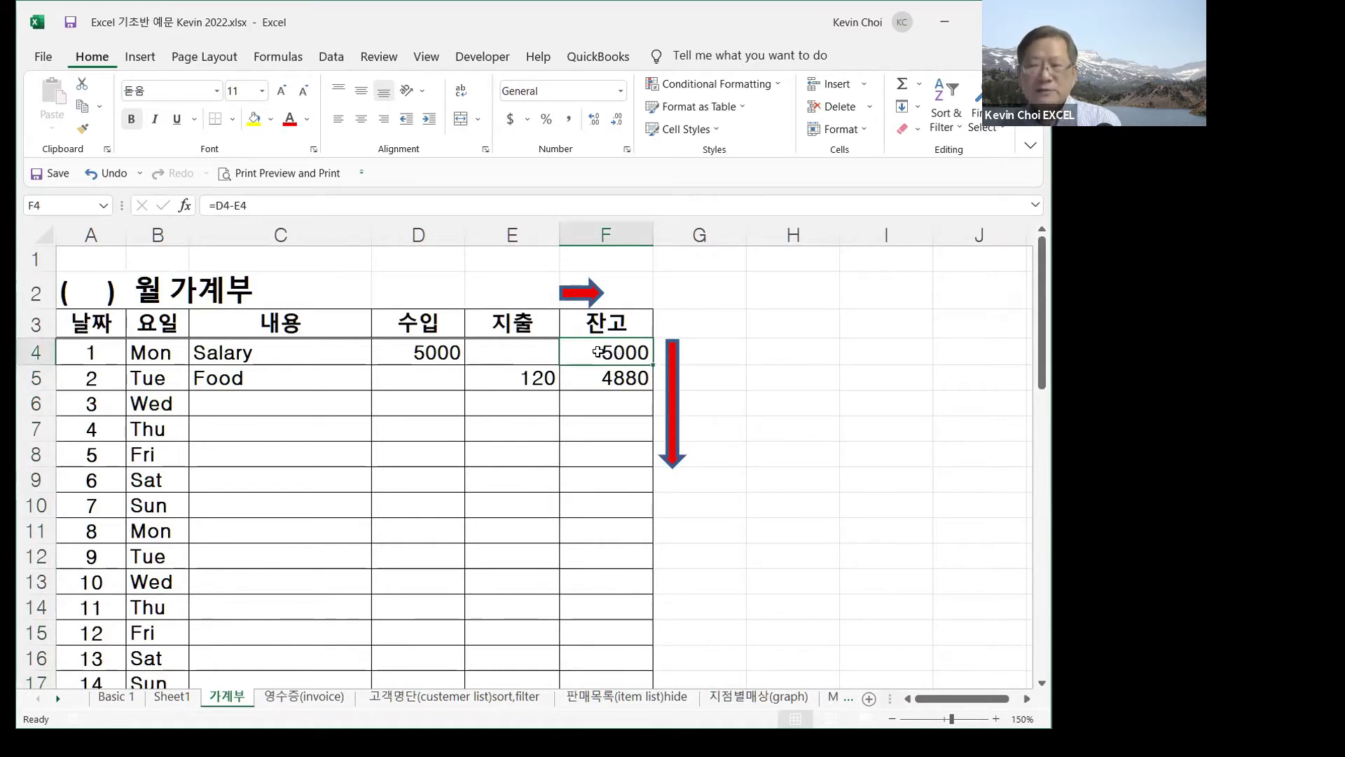
pyautogui.hotkey('ctrl', 'c')
pyautogui.moveTo(599, 378); pyautogui.dragTo(600, 608)
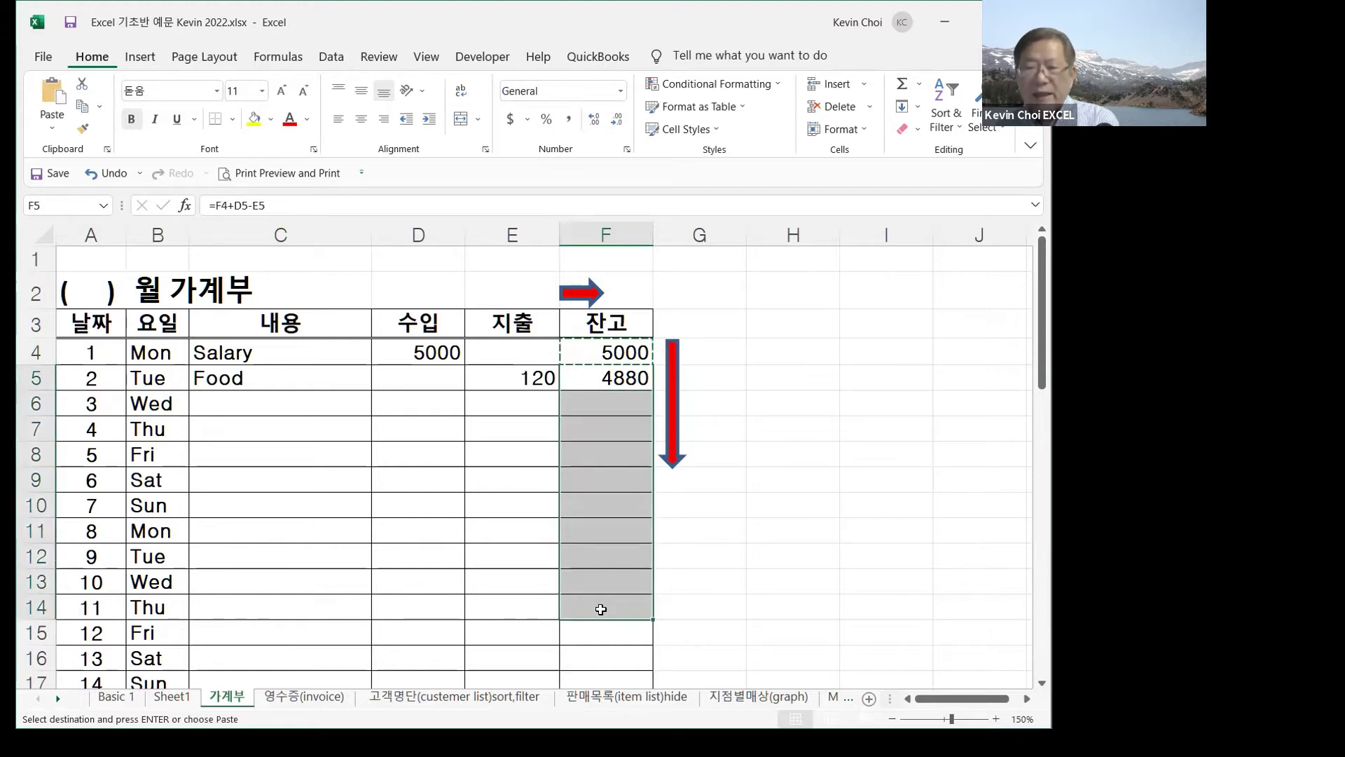
pyautogui.hotkey('ctrl', 'v')
pyautogui.press('ctrl')
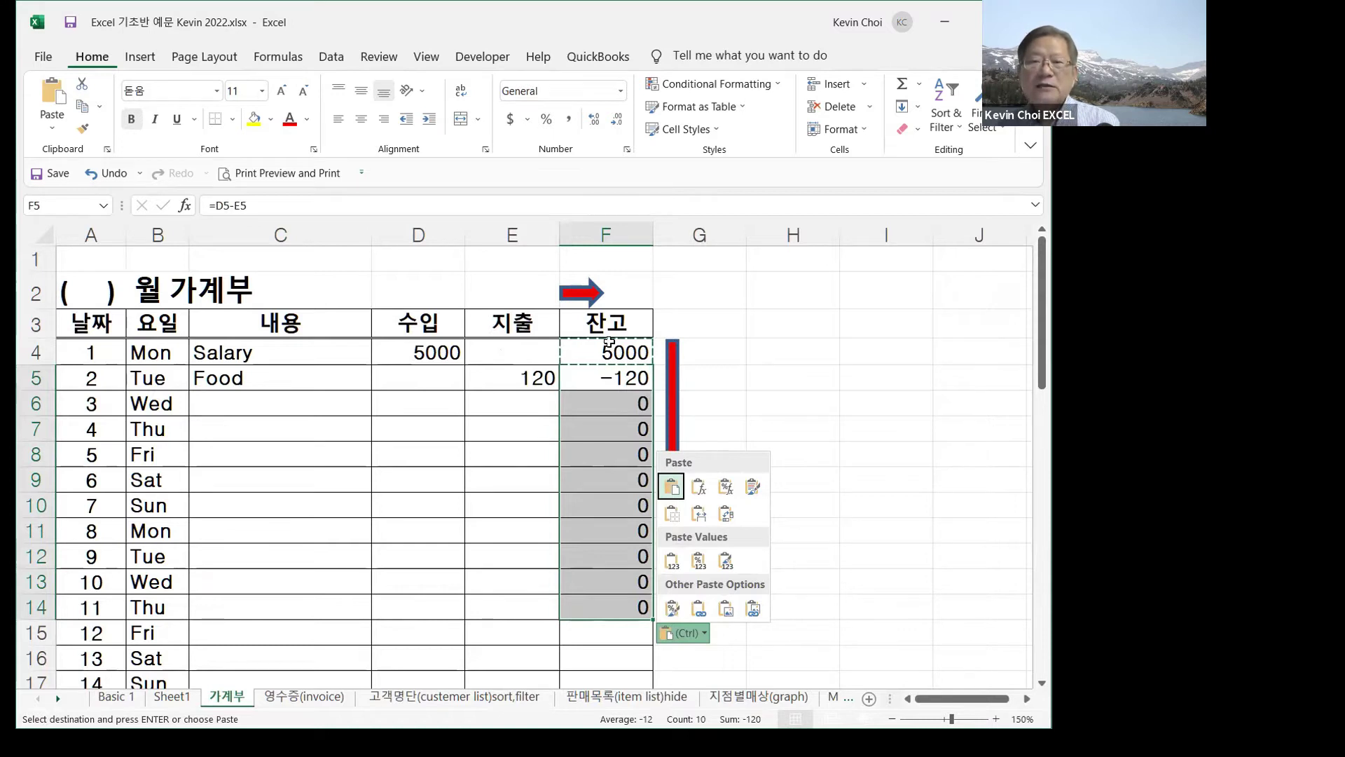
pyautogui.press('Escape')
# - Replace the day 2 balance in F5 with the running-balance formula =F4+D5-E5
pyautogui.click(607, 382)
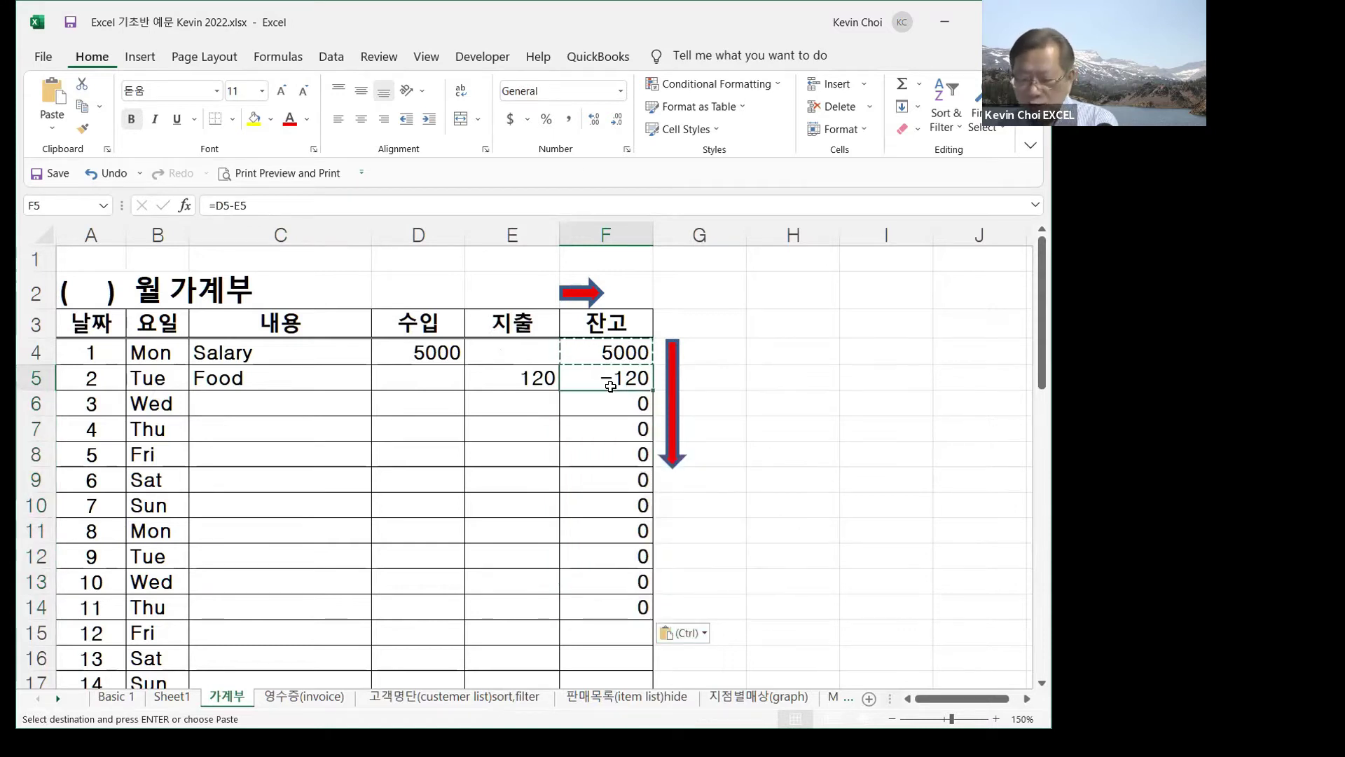
pyautogui.write('=')
pyautogui.click(607, 351)
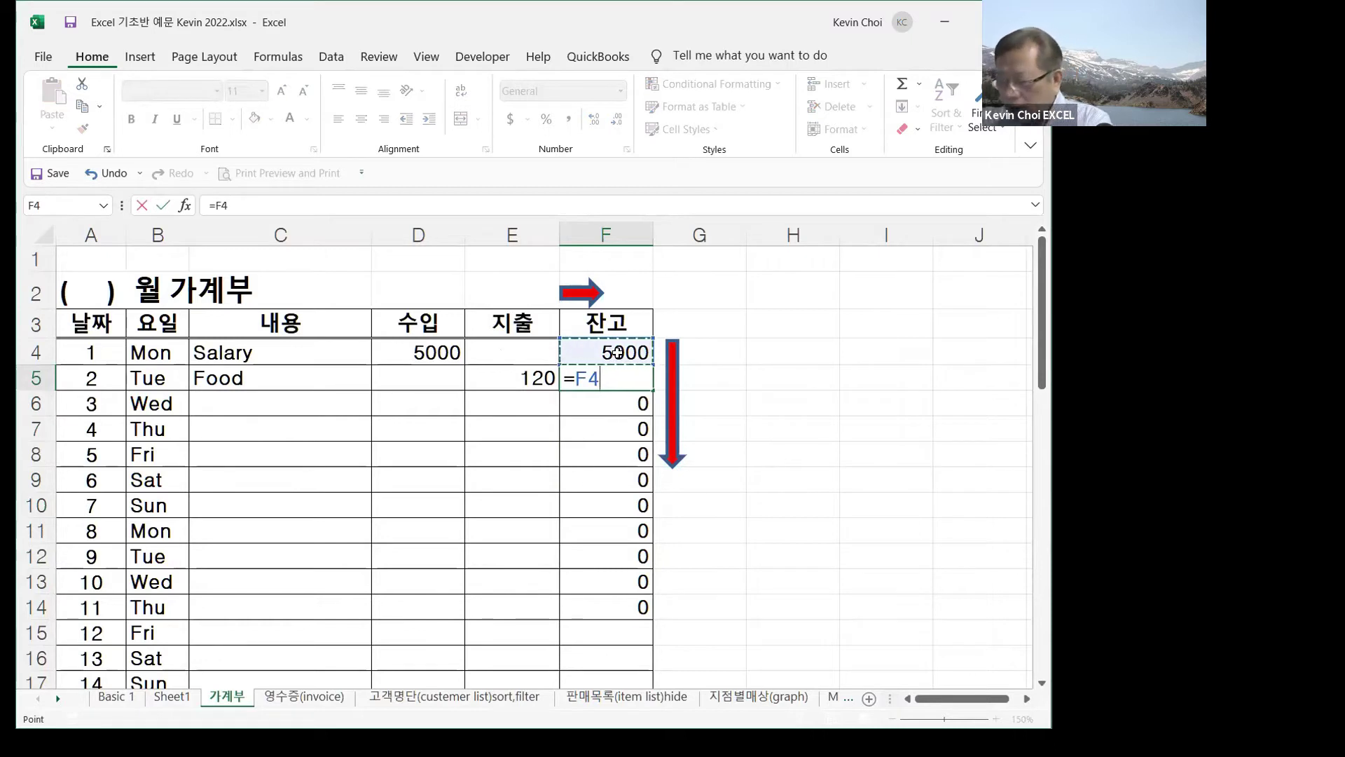
pyautogui.write('+')
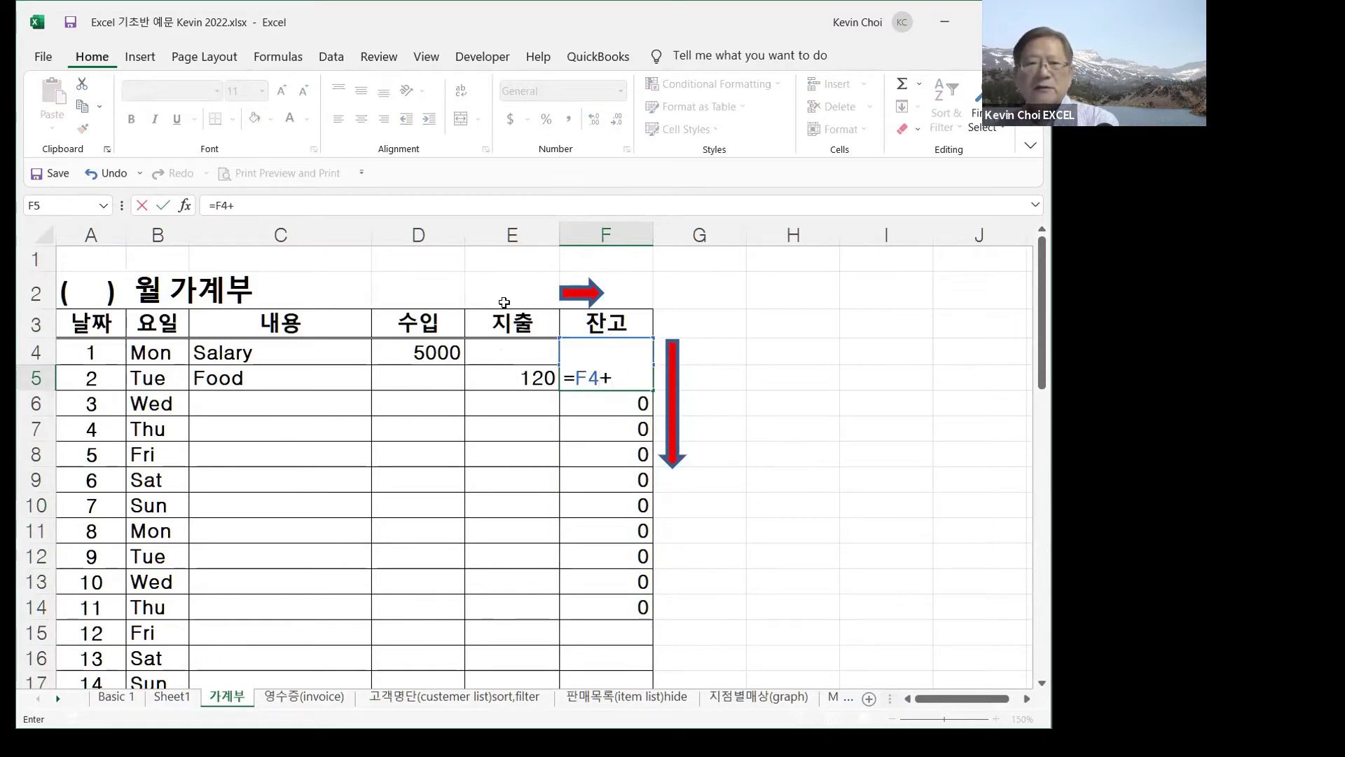
pyautogui.click(403, 377)
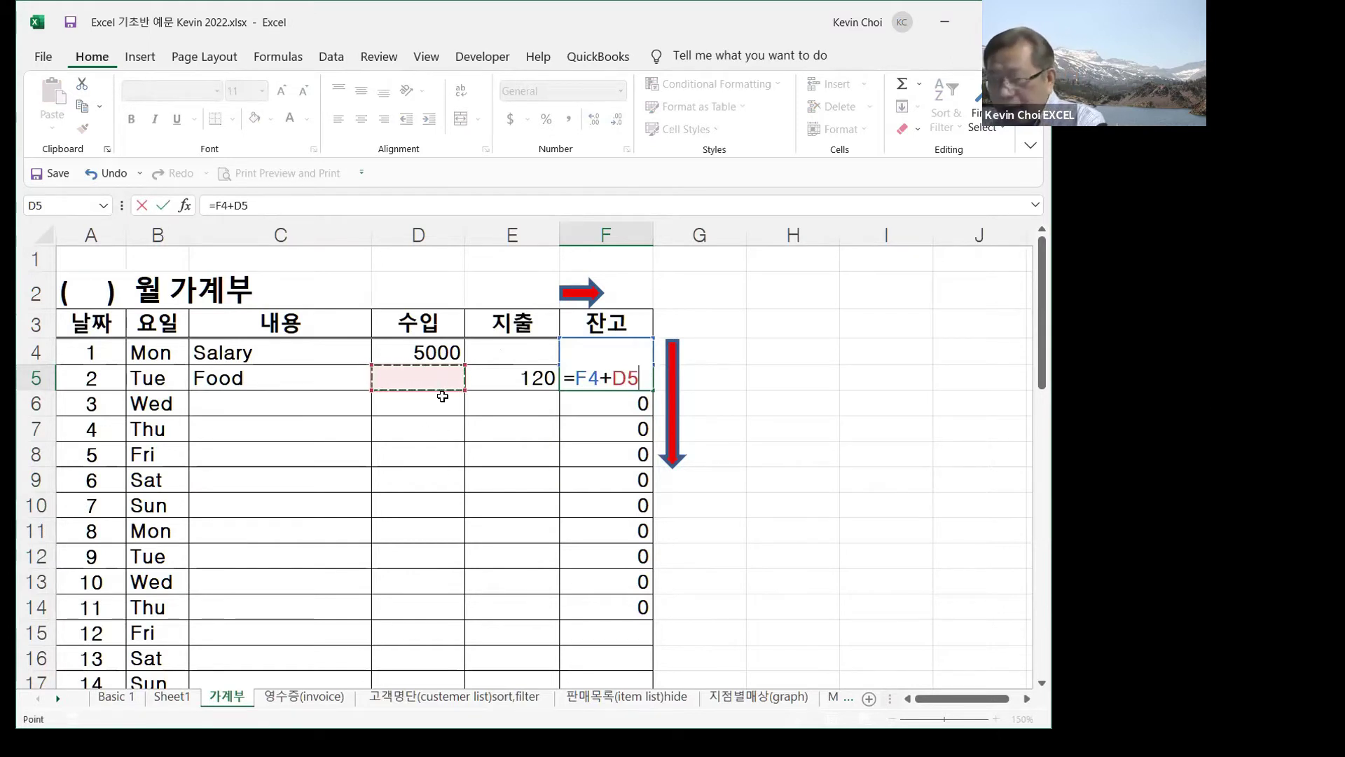
pyautogui.write('-')
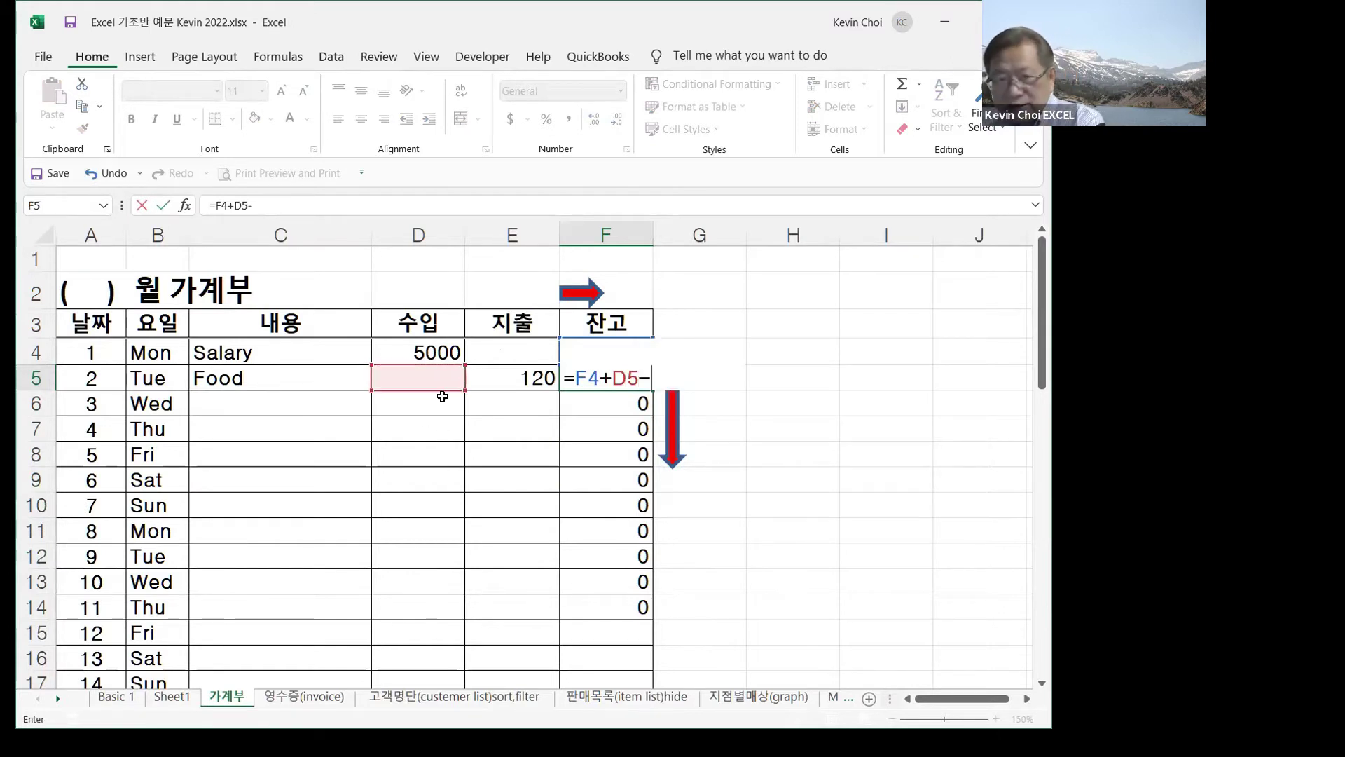
pyautogui.click(517, 376)
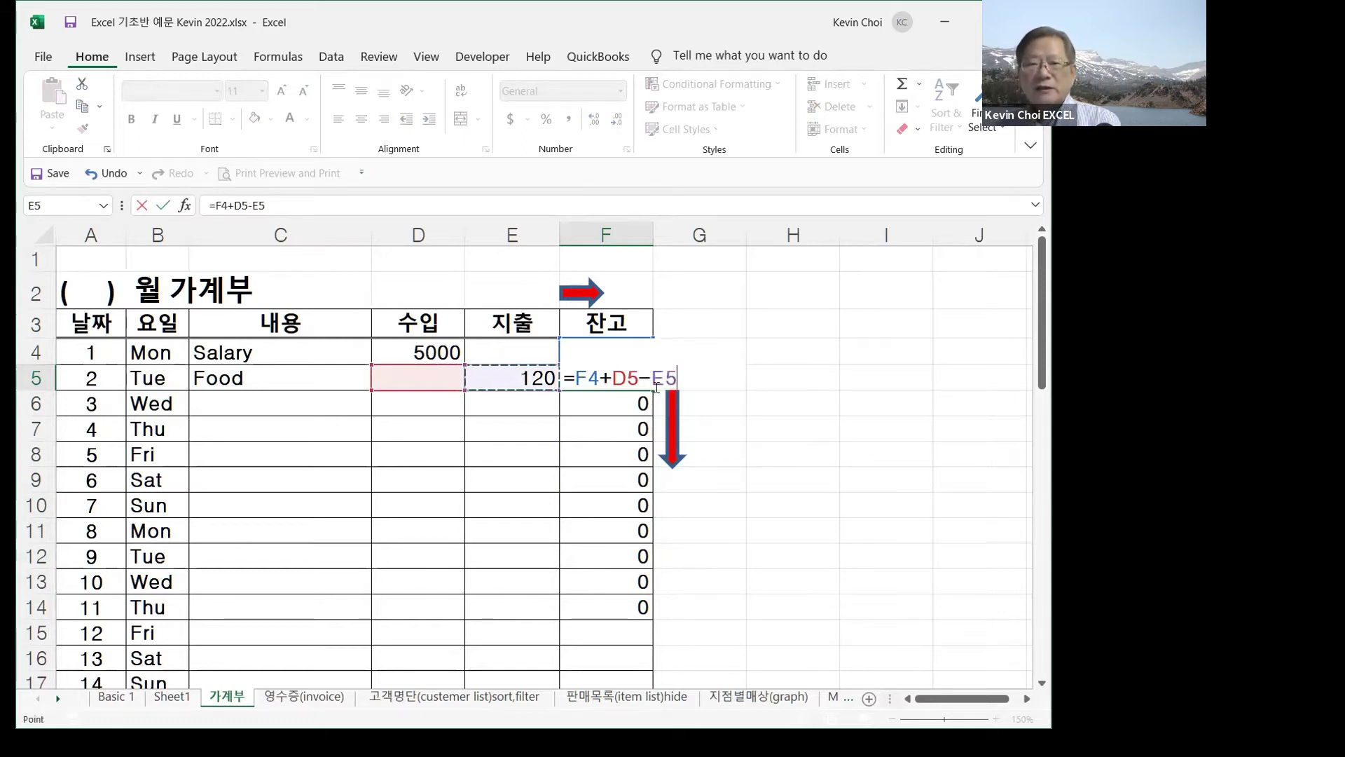
pyautogui.press('Return')
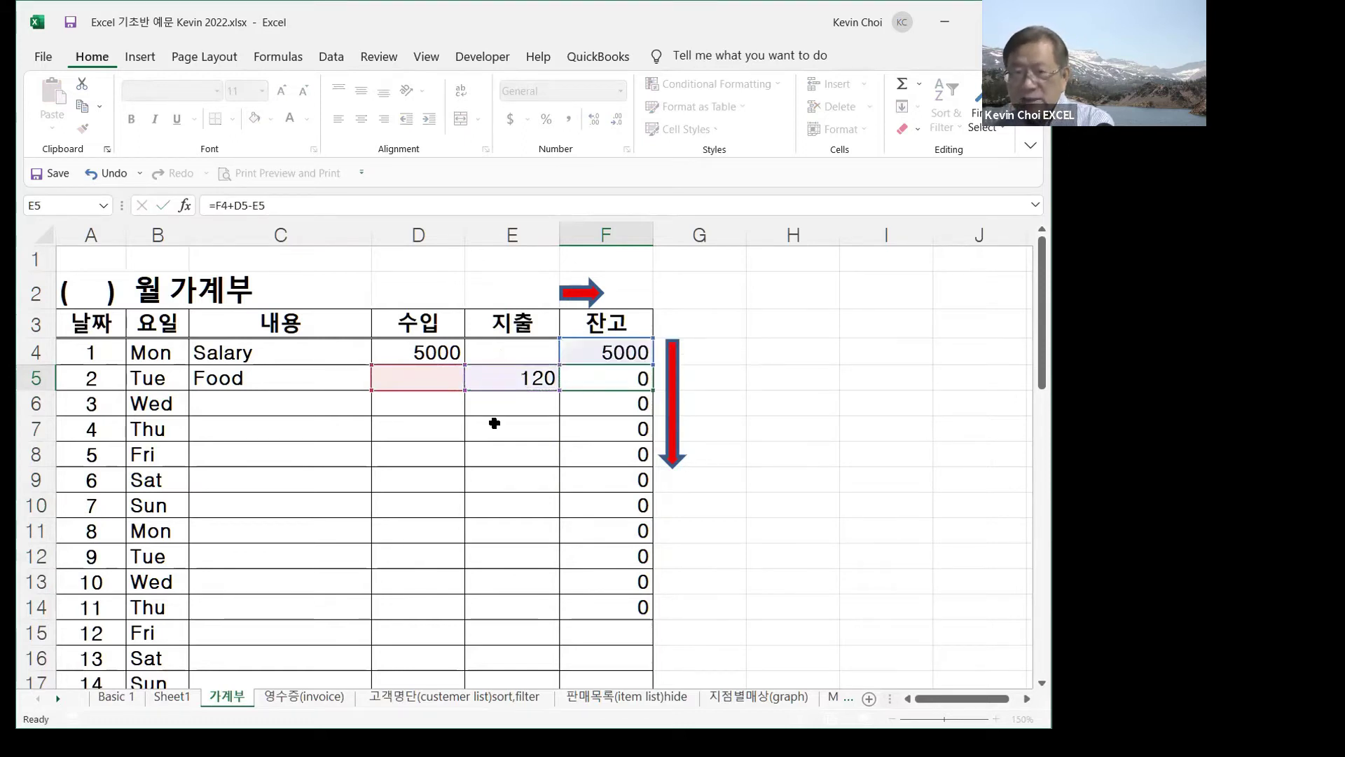
pyautogui.click(631, 376)
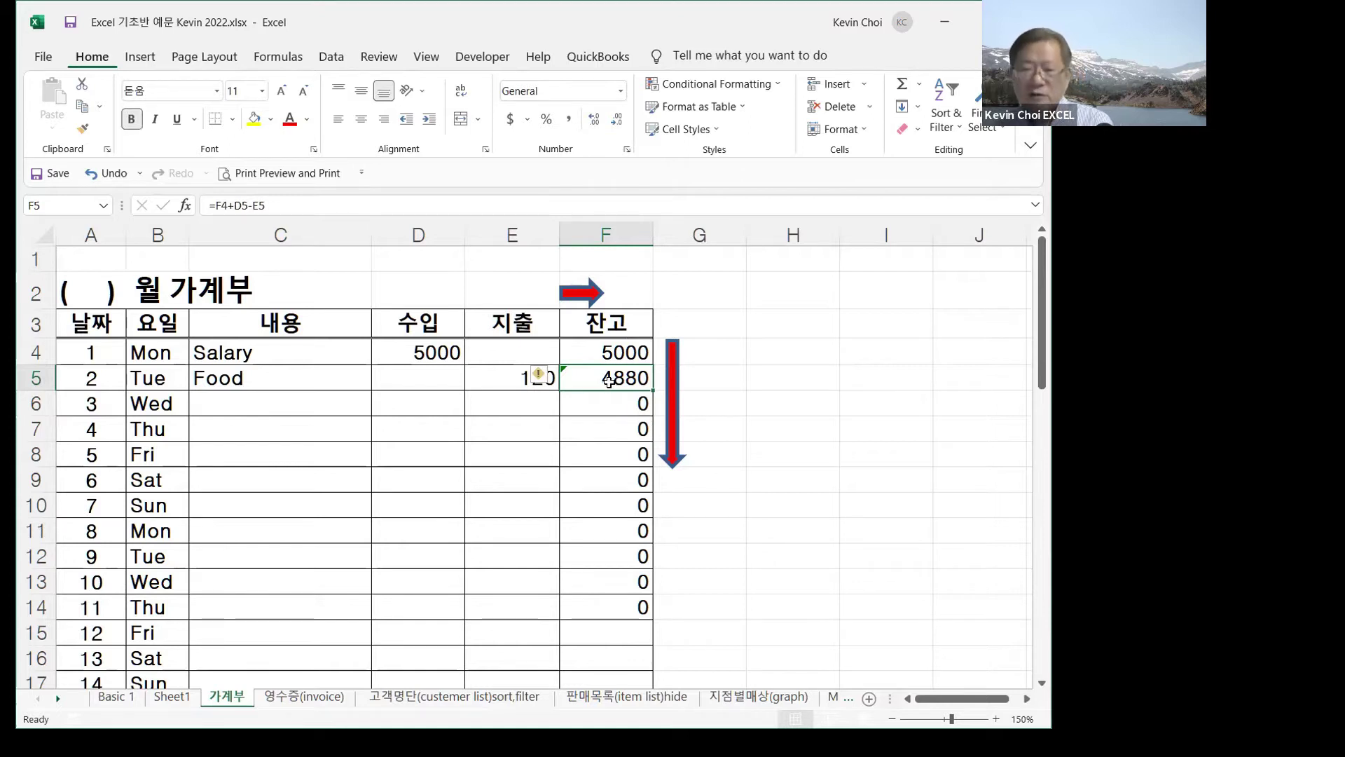
pyautogui.hotkey('ctrl', 'c')
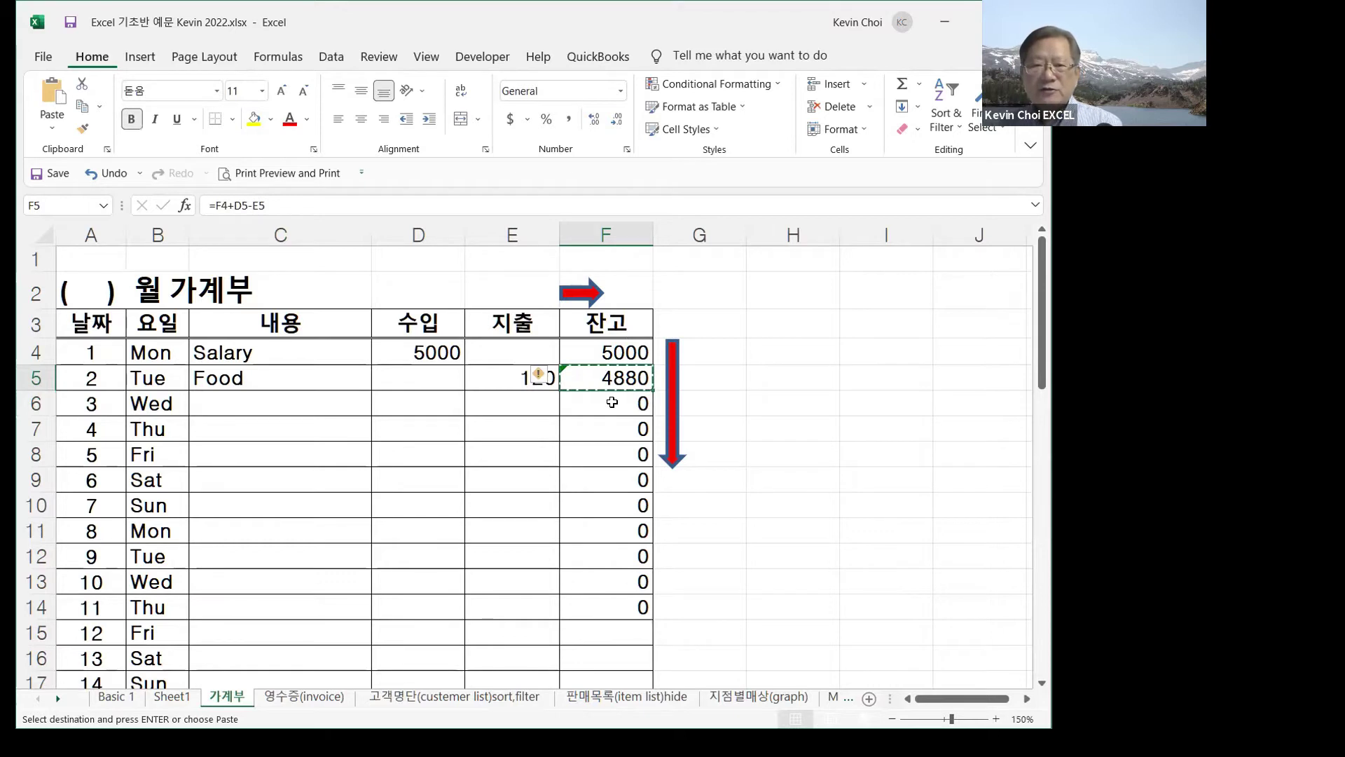
pyautogui.click(612, 401)
pyautogui.moveTo(611, 404); pyautogui.dragTo(616, 659)
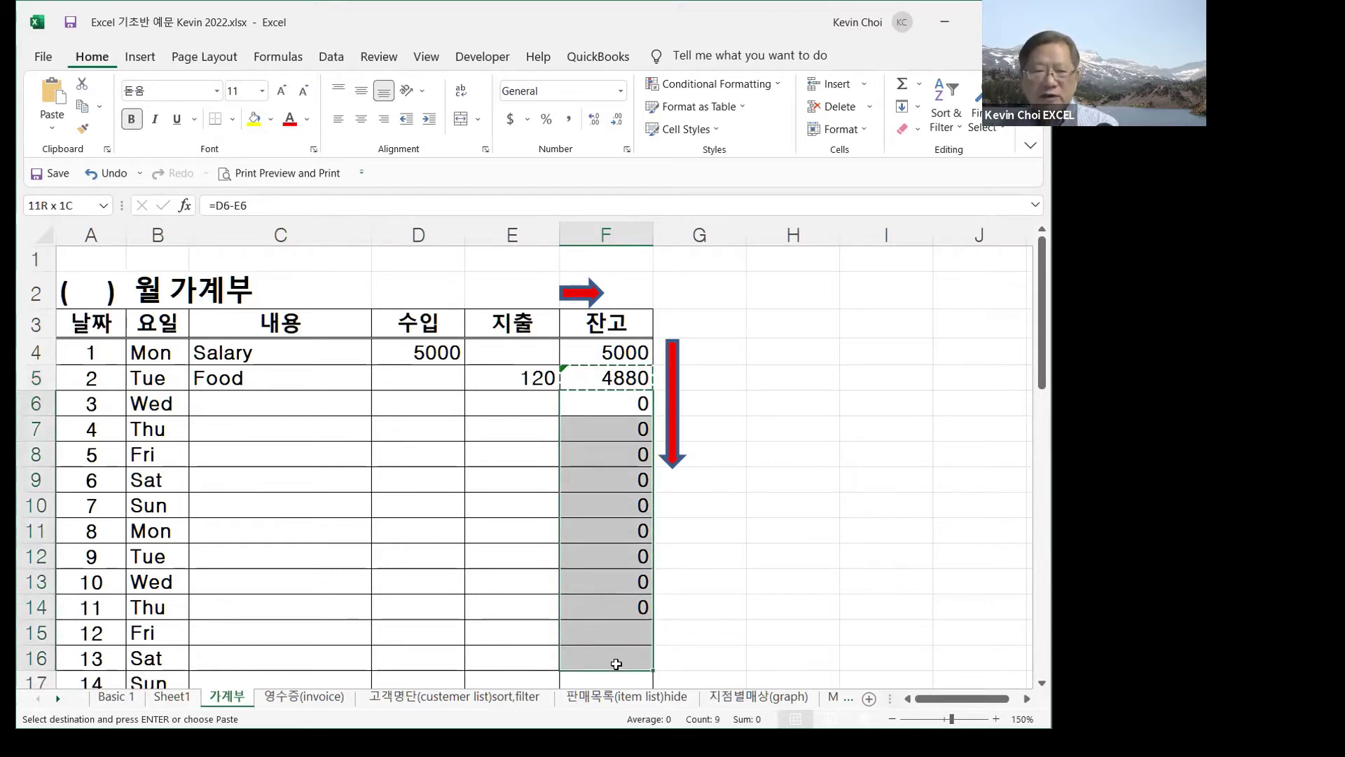
pyautogui.moveTo(616, 672)
pyautogui.mouseDown()
pyautogui.moveTo(615, 690)
pyautogui.moveTo(616, 655)
pyautogui.mouseUp()
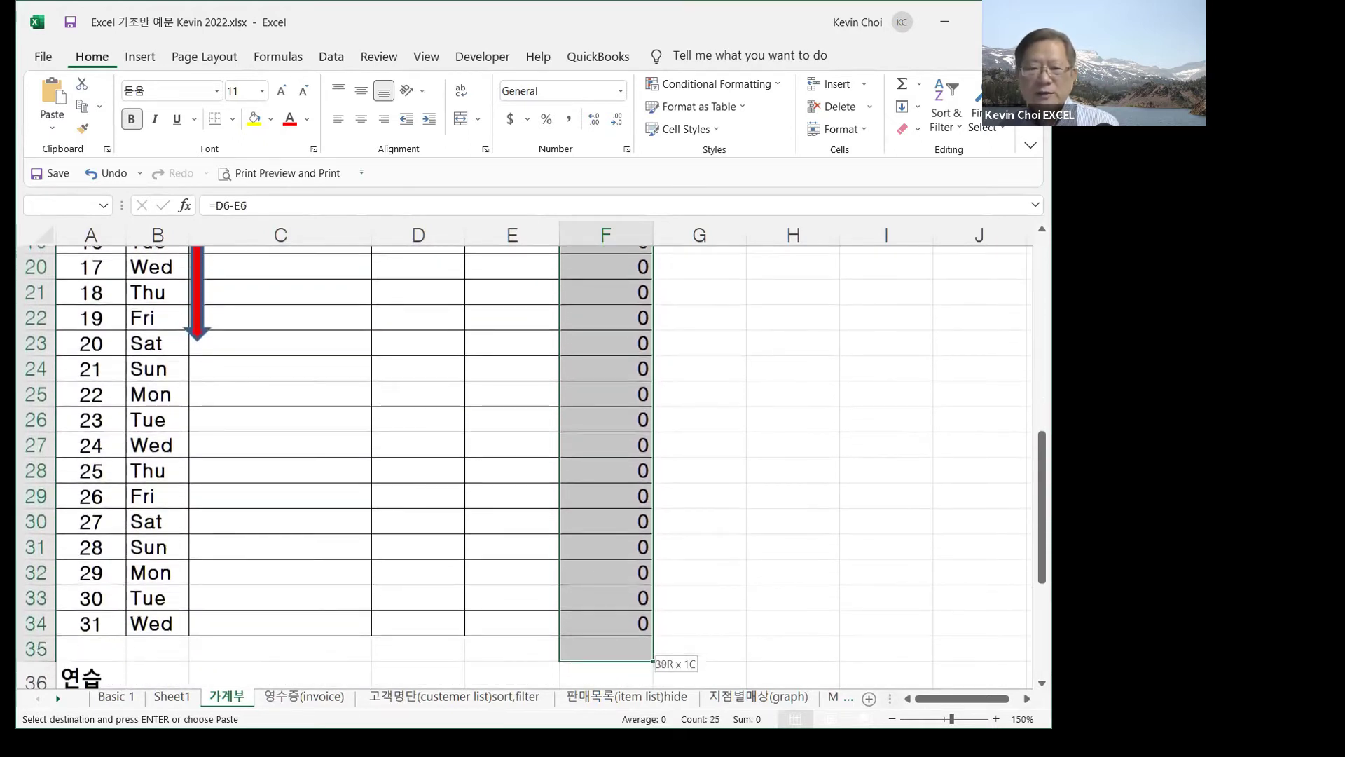
pyautogui.moveTo(627, 302)
pyautogui.mouseDown()
pyautogui.moveTo(626, 208)
pyautogui.moveTo(622, 294)
pyautogui.mouseUp()
pyautogui.moveTo(623, 388); pyautogui.dragTo(622, 429)
pyautogui.scroll(6, 631, 280)
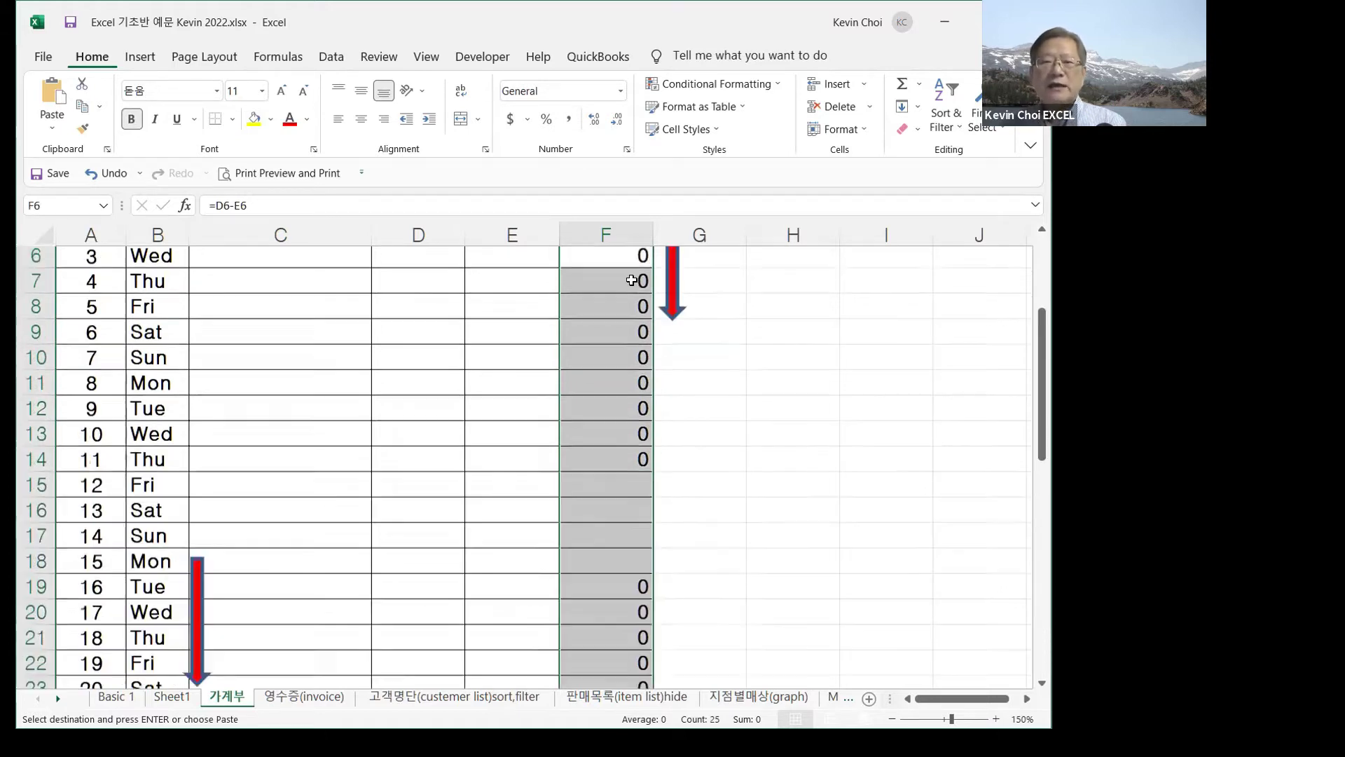
pyautogui.scroll(3, 759, 366)
pyautogui.click(445, 458)
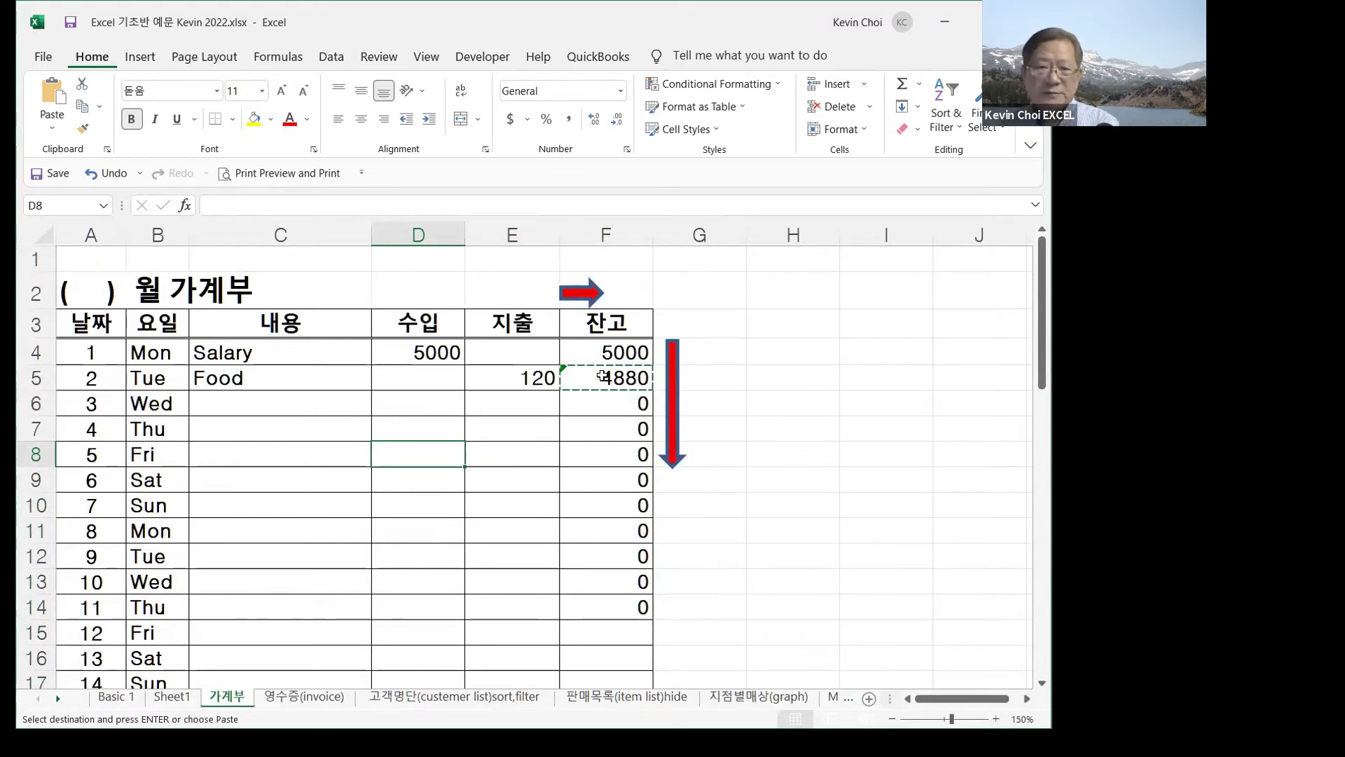
pyautogui.press('Escape')
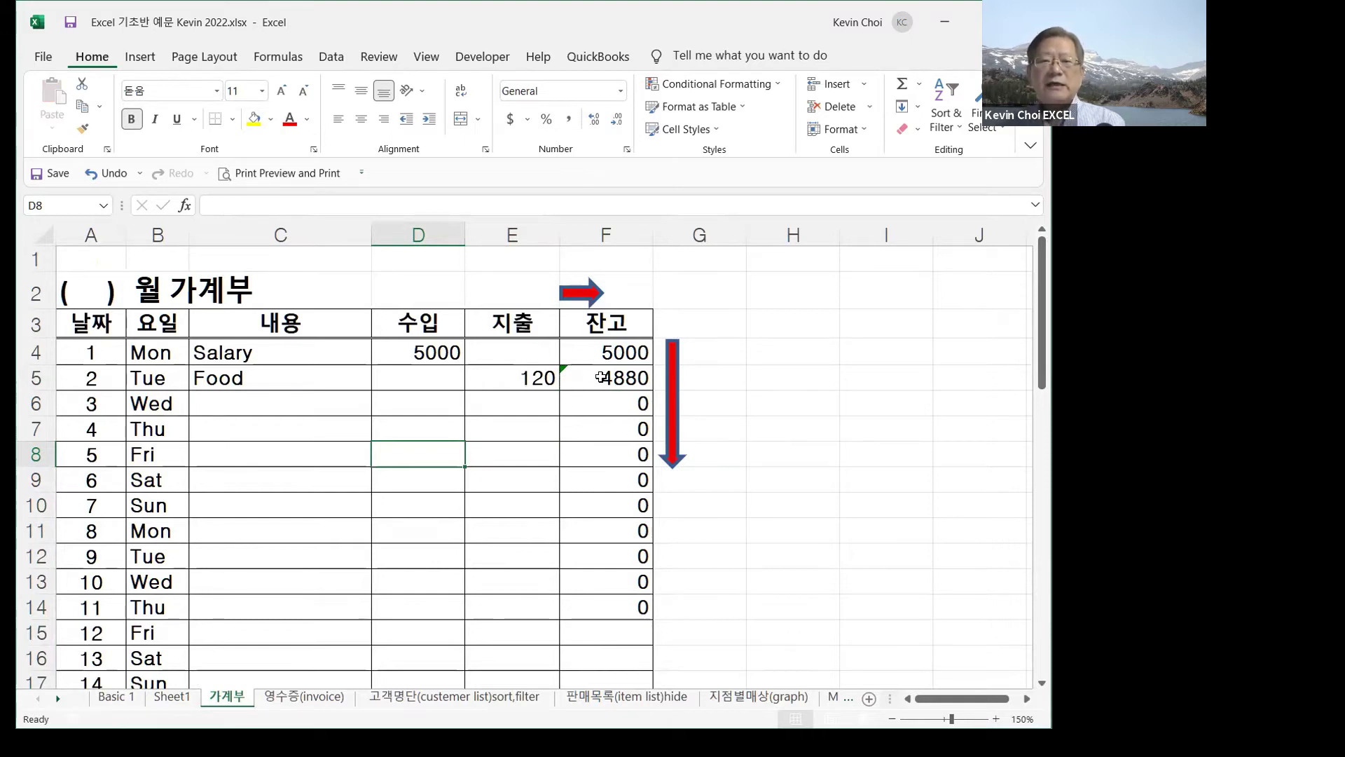
# - Clear the day 1 income in D4 and the day 2 expense in E5
pyautogui.click(419, 352)
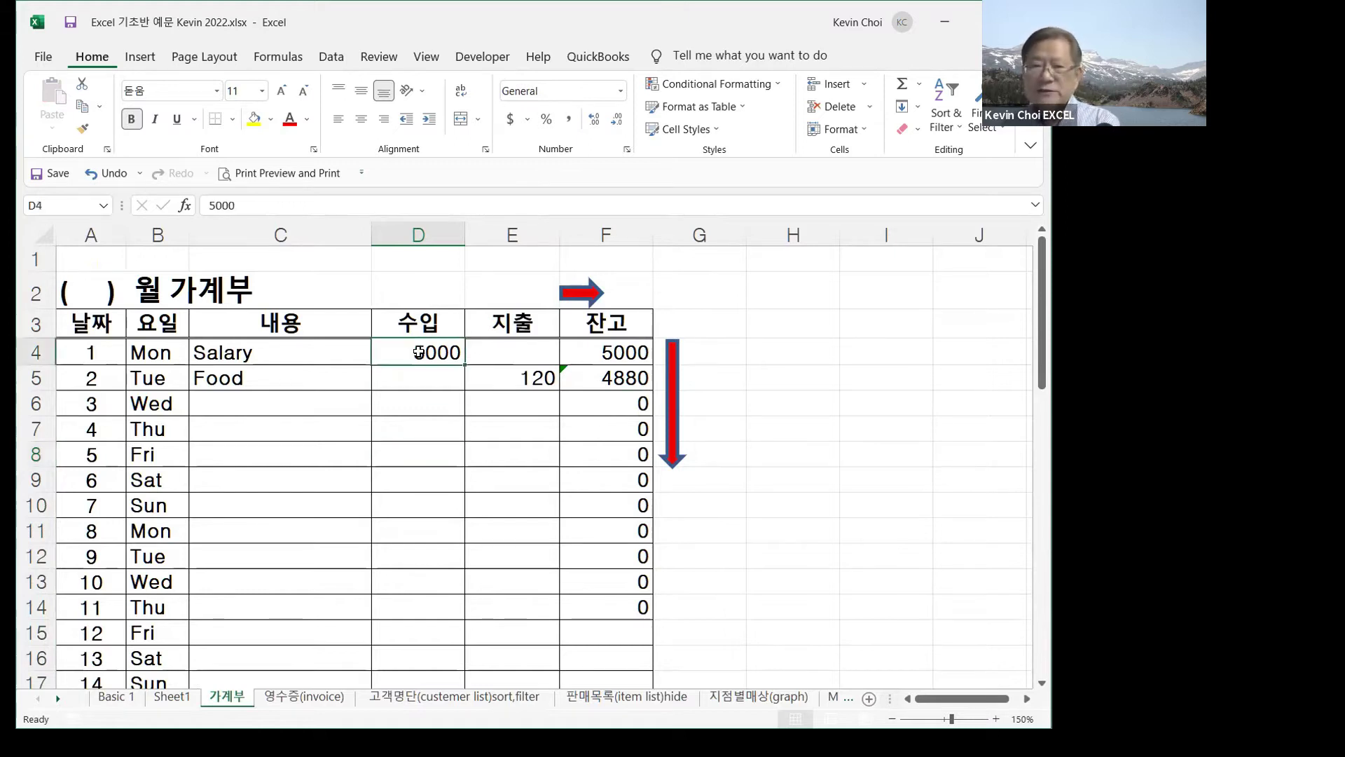
pyautogui.press('Delete')
pyautogui.click(517, 378)
pyautogui.press('Delete')
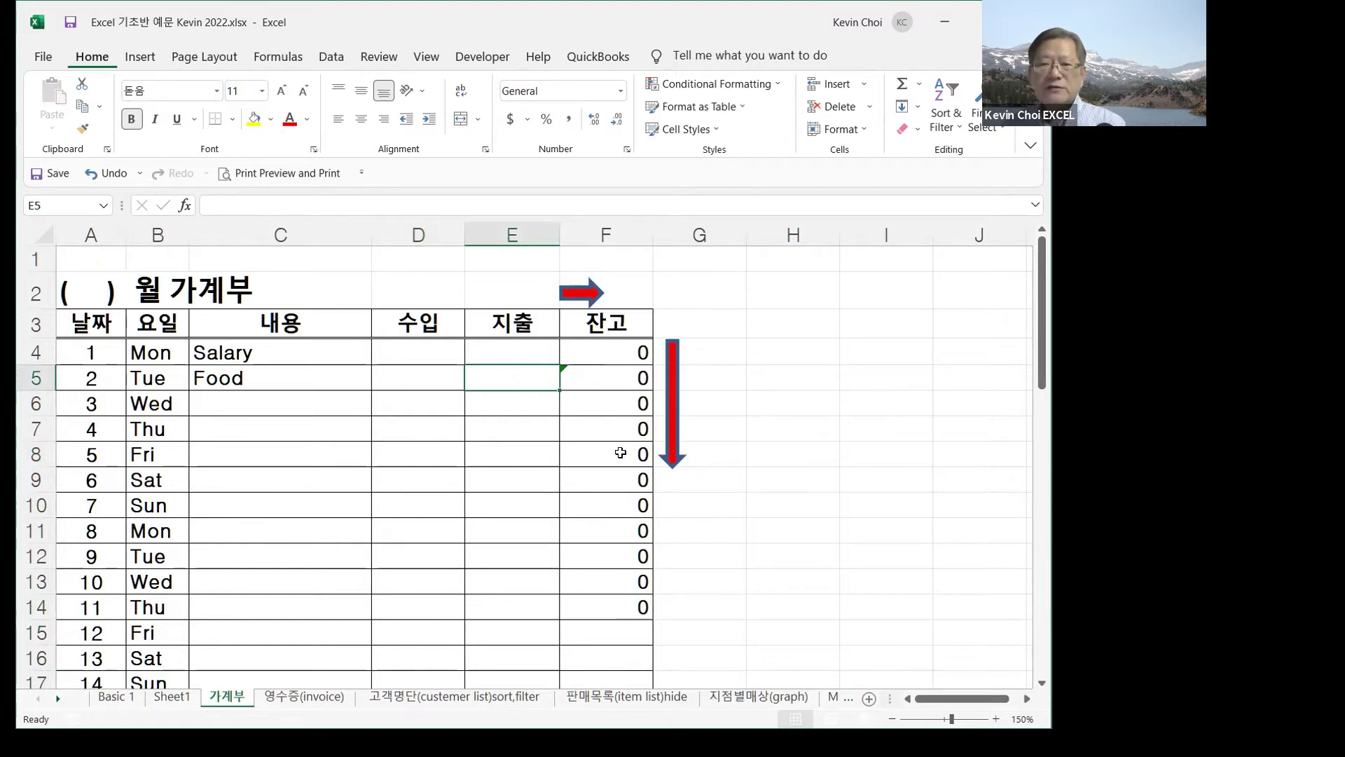
pyautogui.click(623, 631)
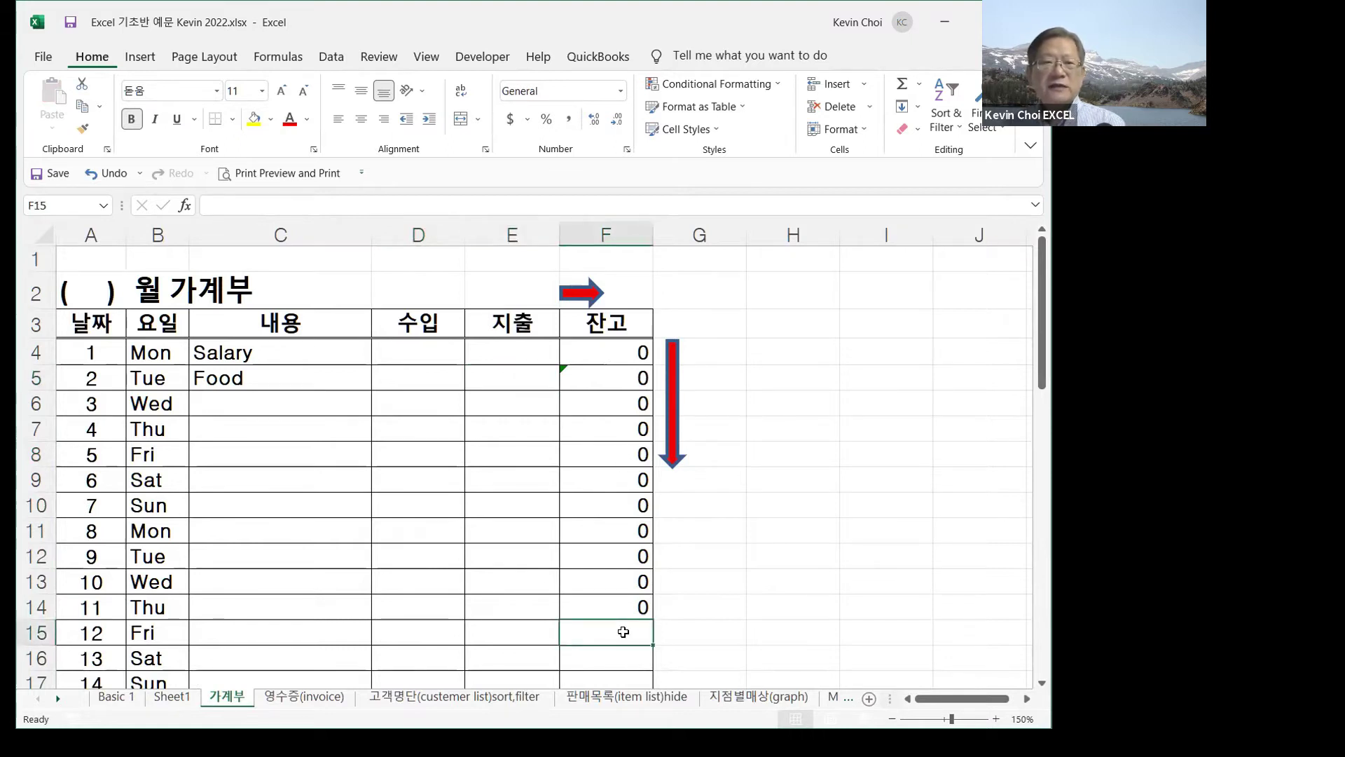
# - Copy the running-balance formula from F5 into F6:F34, through day 31
pyautogui.click(602, 379)
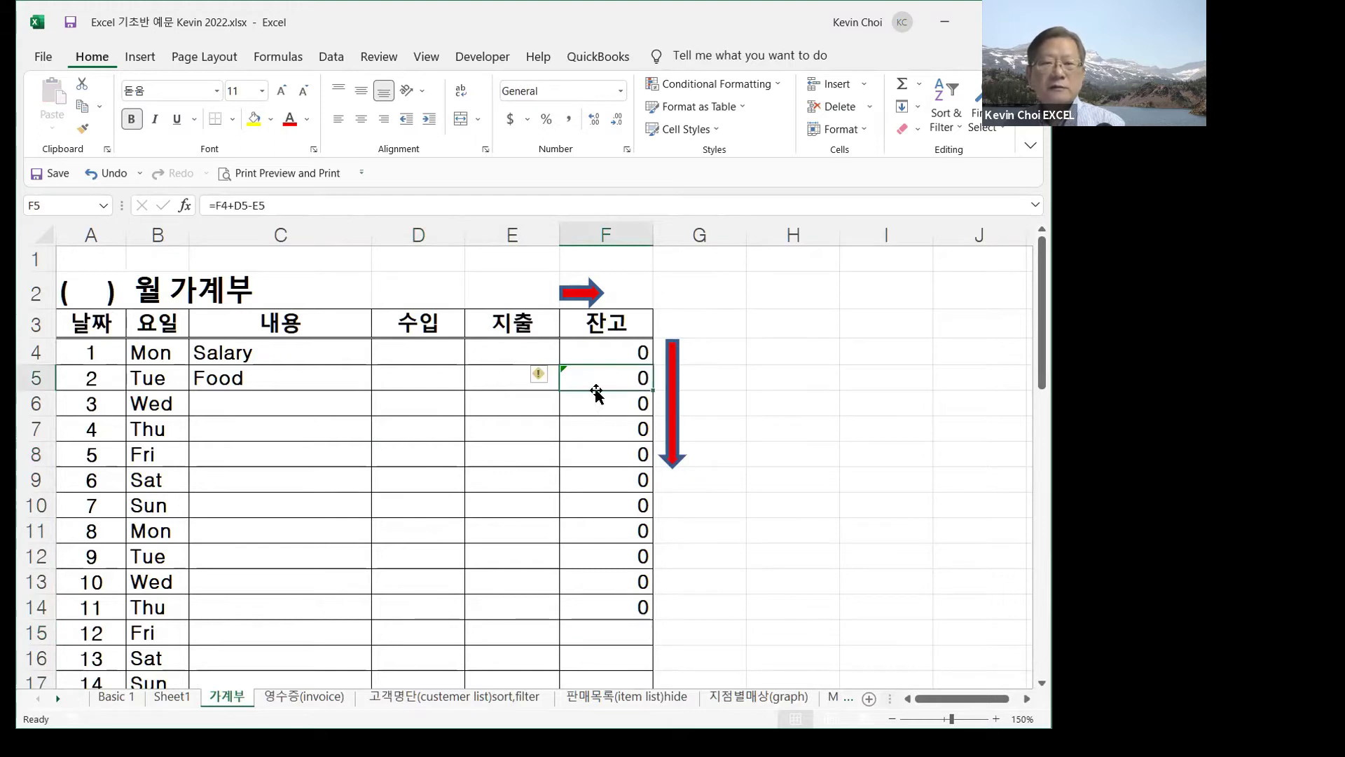
pyautogui.hotkey('ctrl', 'c')
pyautogui.moveTo(616, 403); pyautogui.dragTo(620, 636)
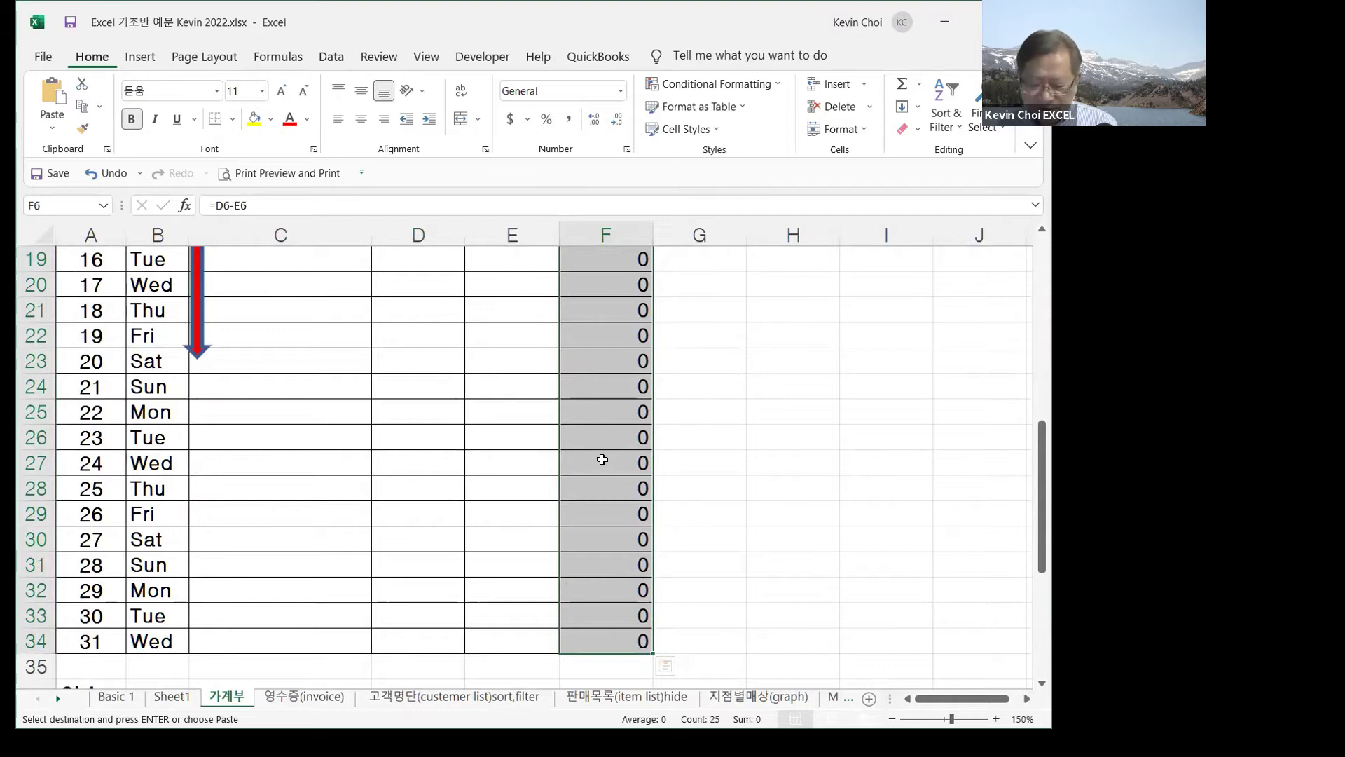
pyautogui.scroll(6, 601, 449)
pyautogui.hotkey('ctrl', 'v')
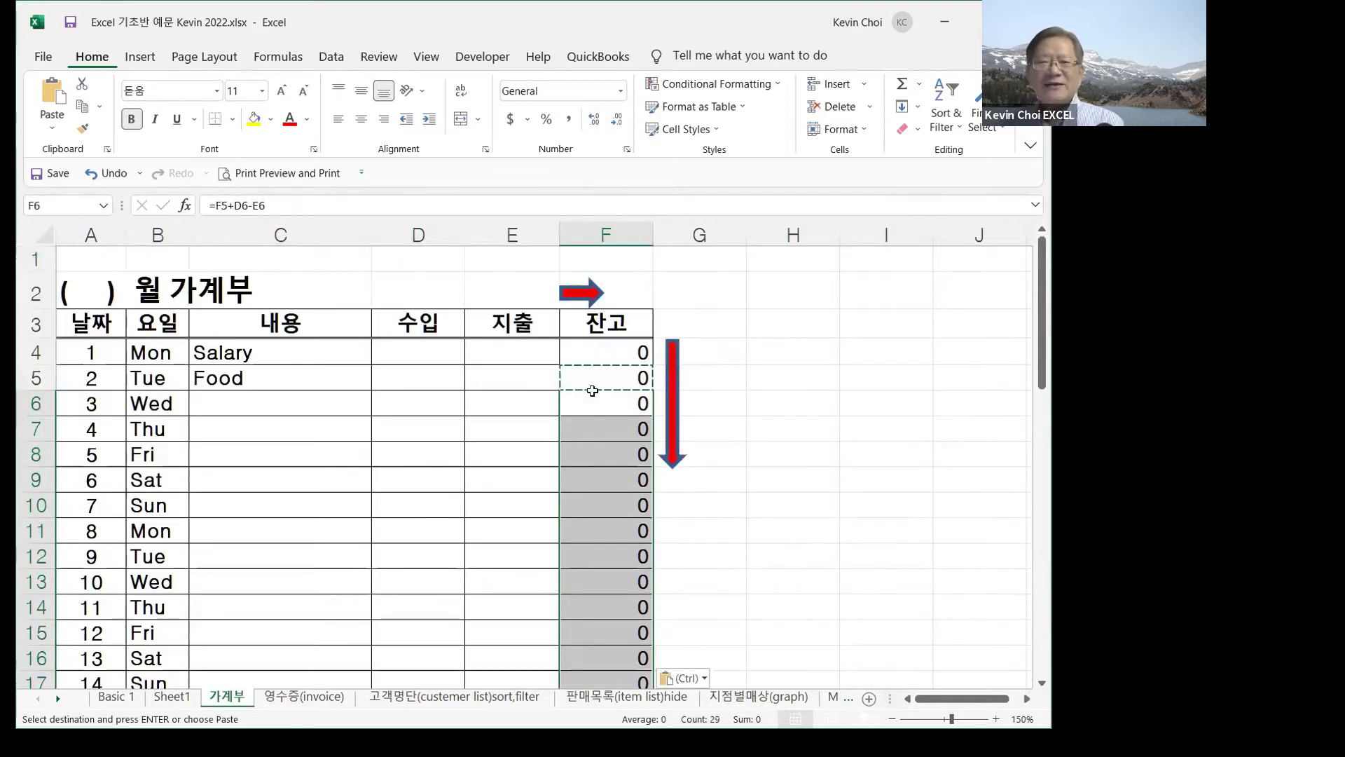
pyautogui.press('Escape')
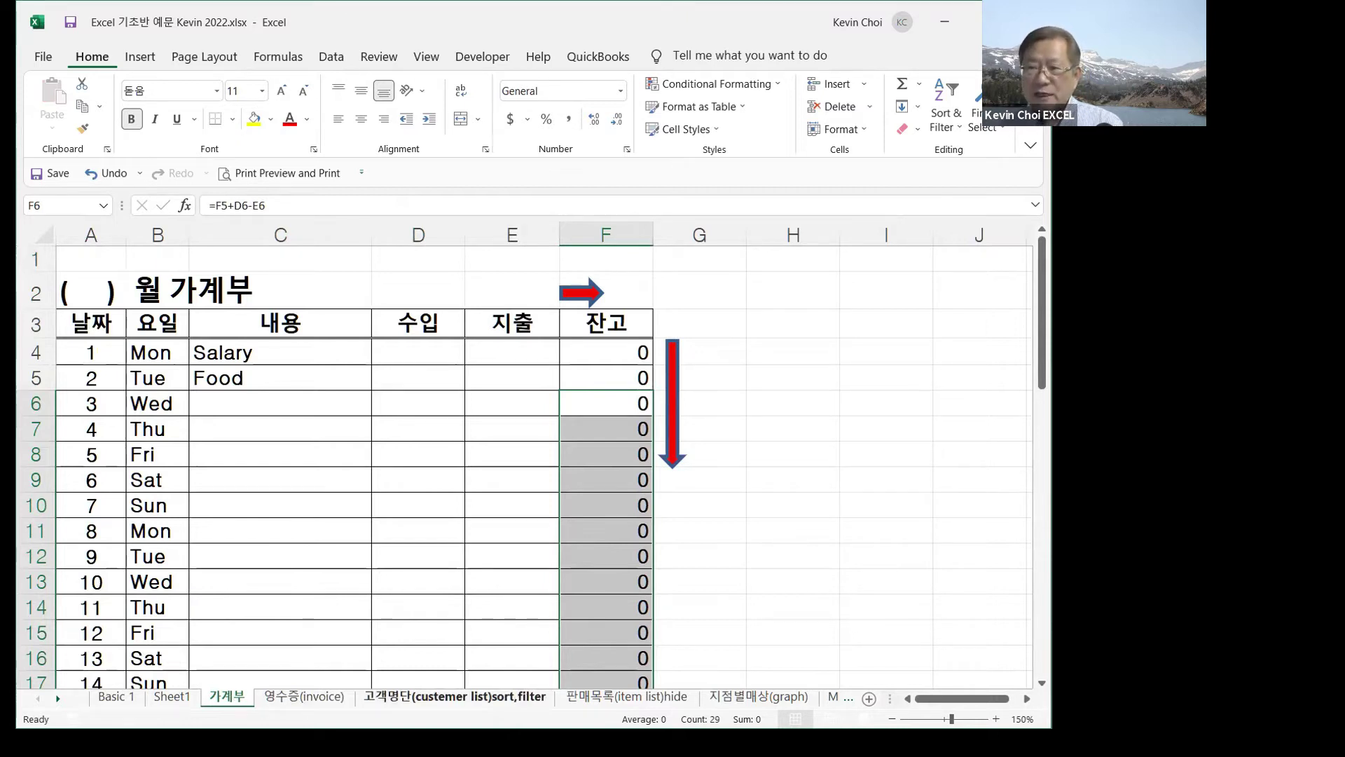
# - Delete the day 1 and day 2 descriptions in C4:C5
pyautogui.click(785, 424)
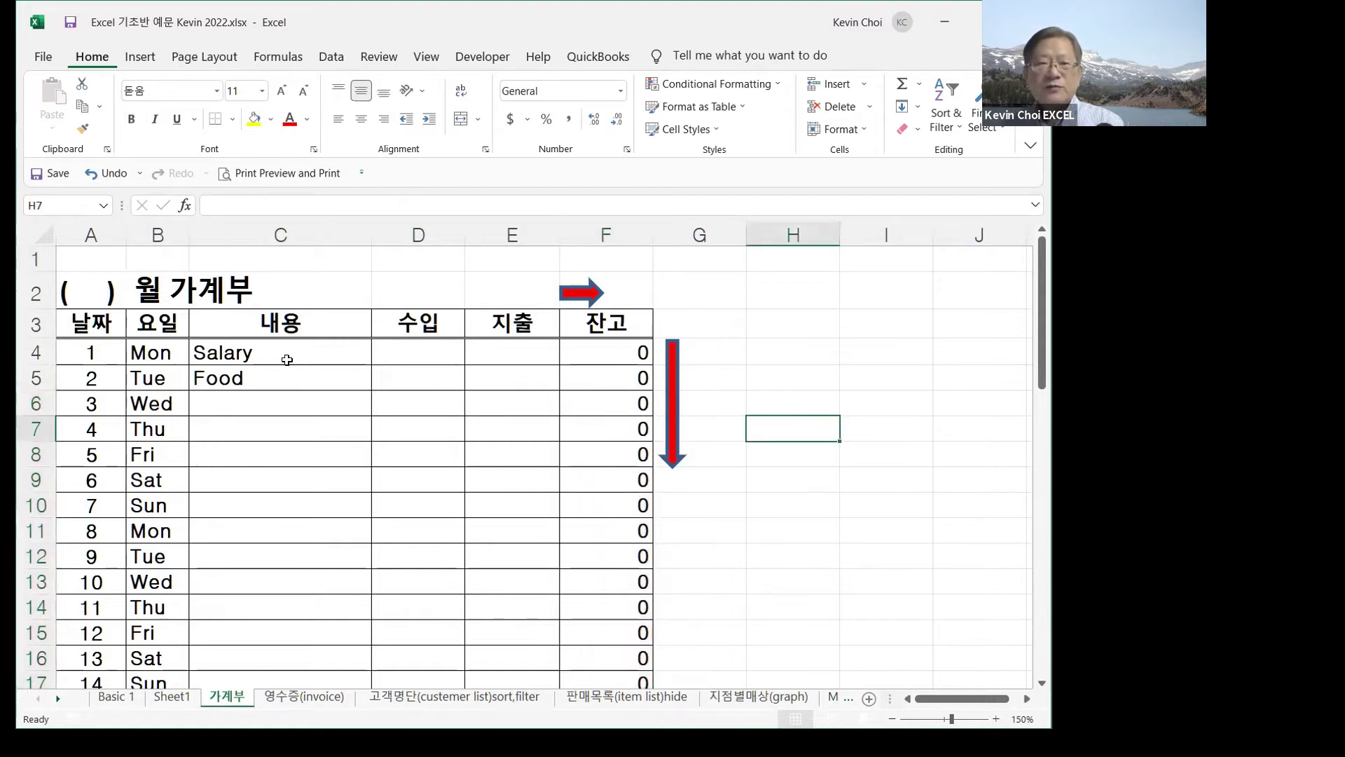
pyautogui.moveTo(221, 353); pyautogui.dragTo(224, 381)
pyautogui.press('Delete')
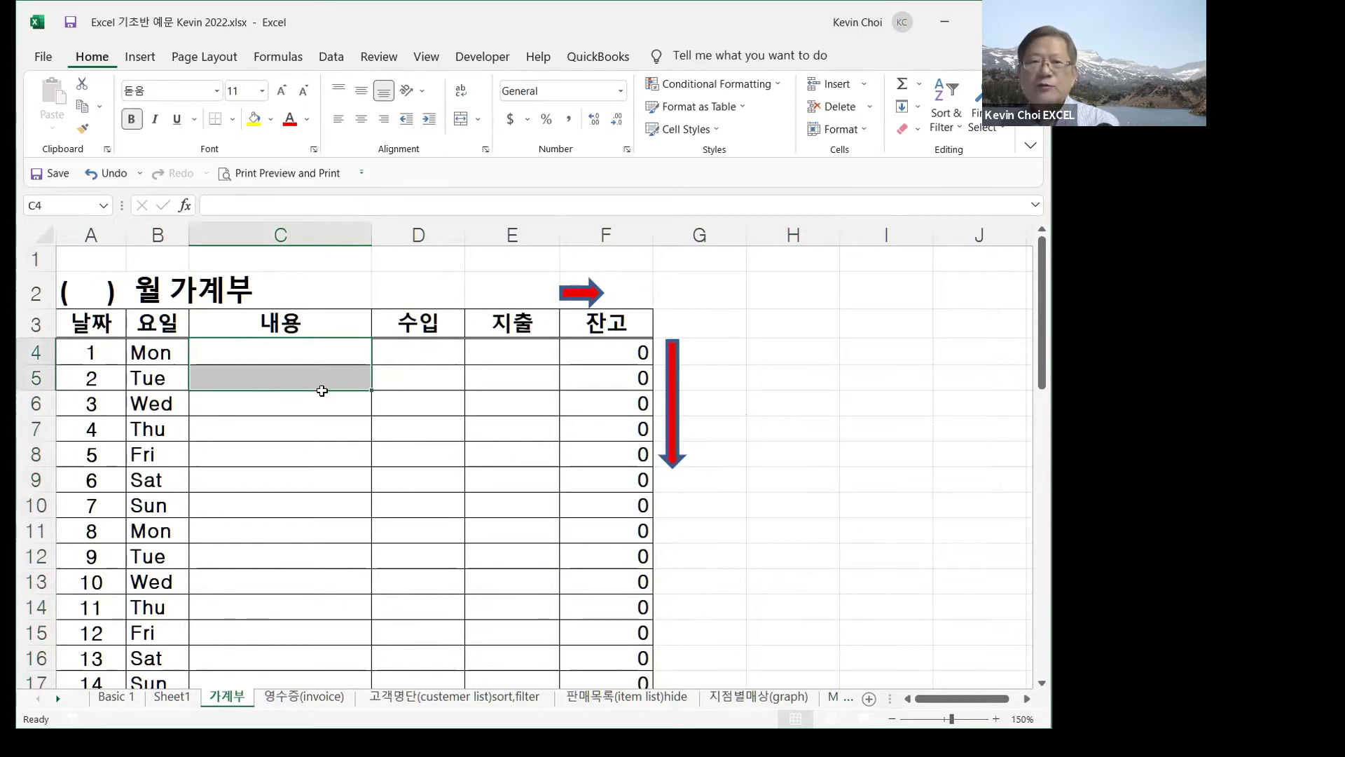
# - Enter Wage in C4 with an income of 3000 in D4 and a day 2 expense of 35 in E5
pyautogui.click(271, 347)
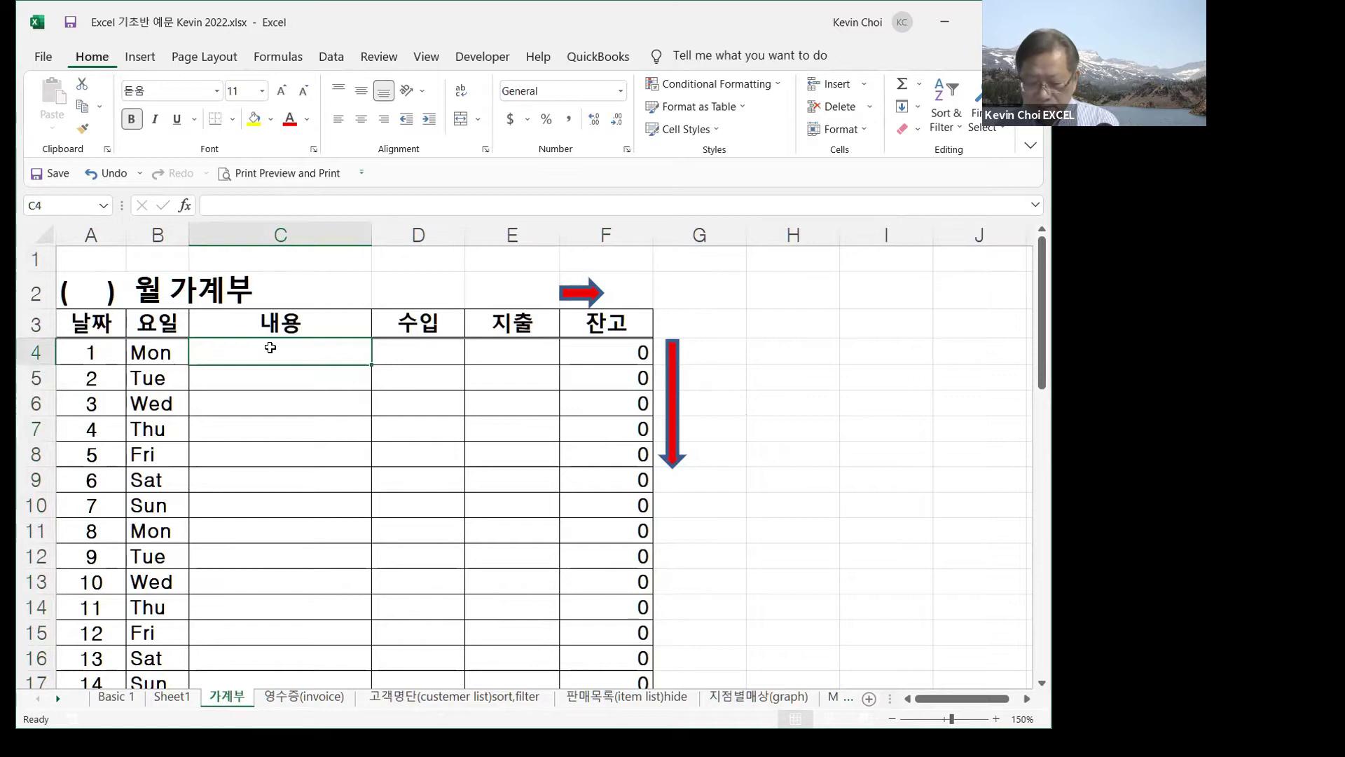
pyautogui.write('Wage')
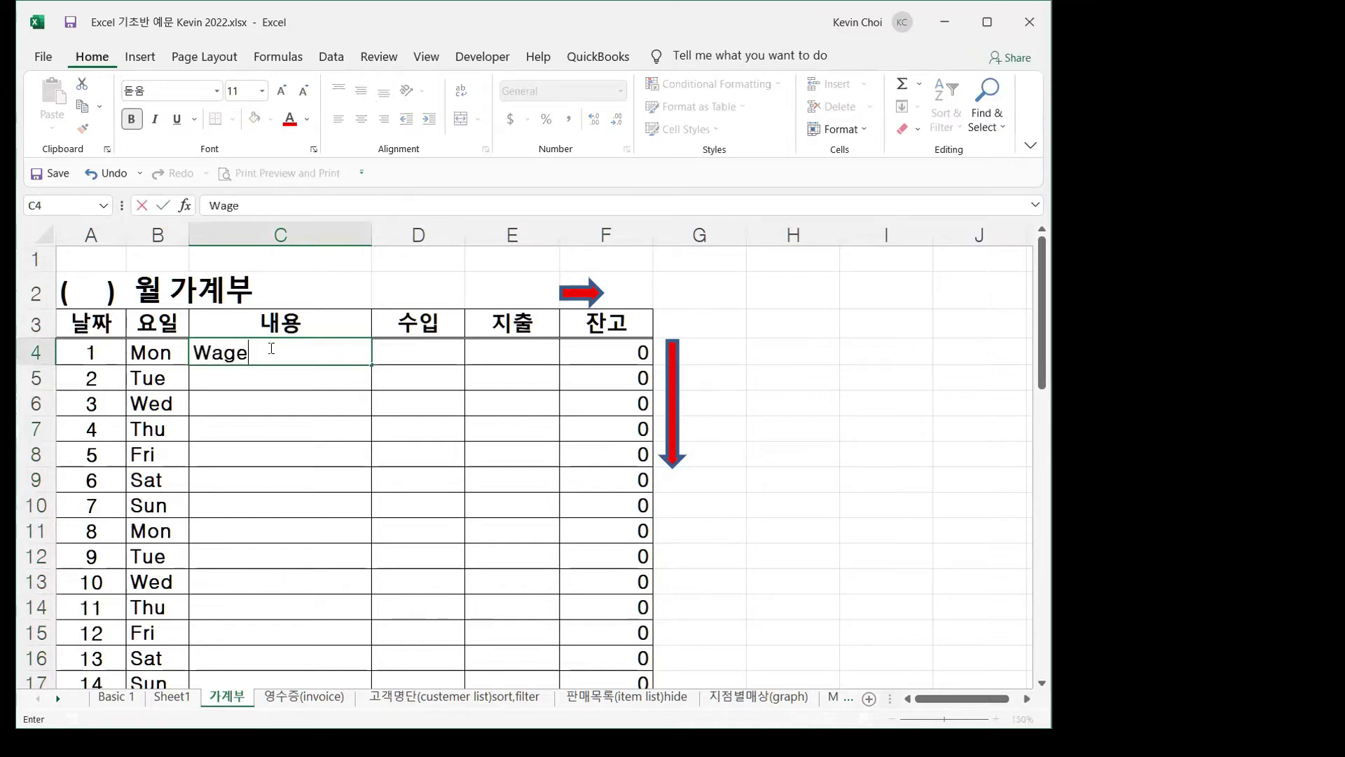
pyautogui.click(421, 348)
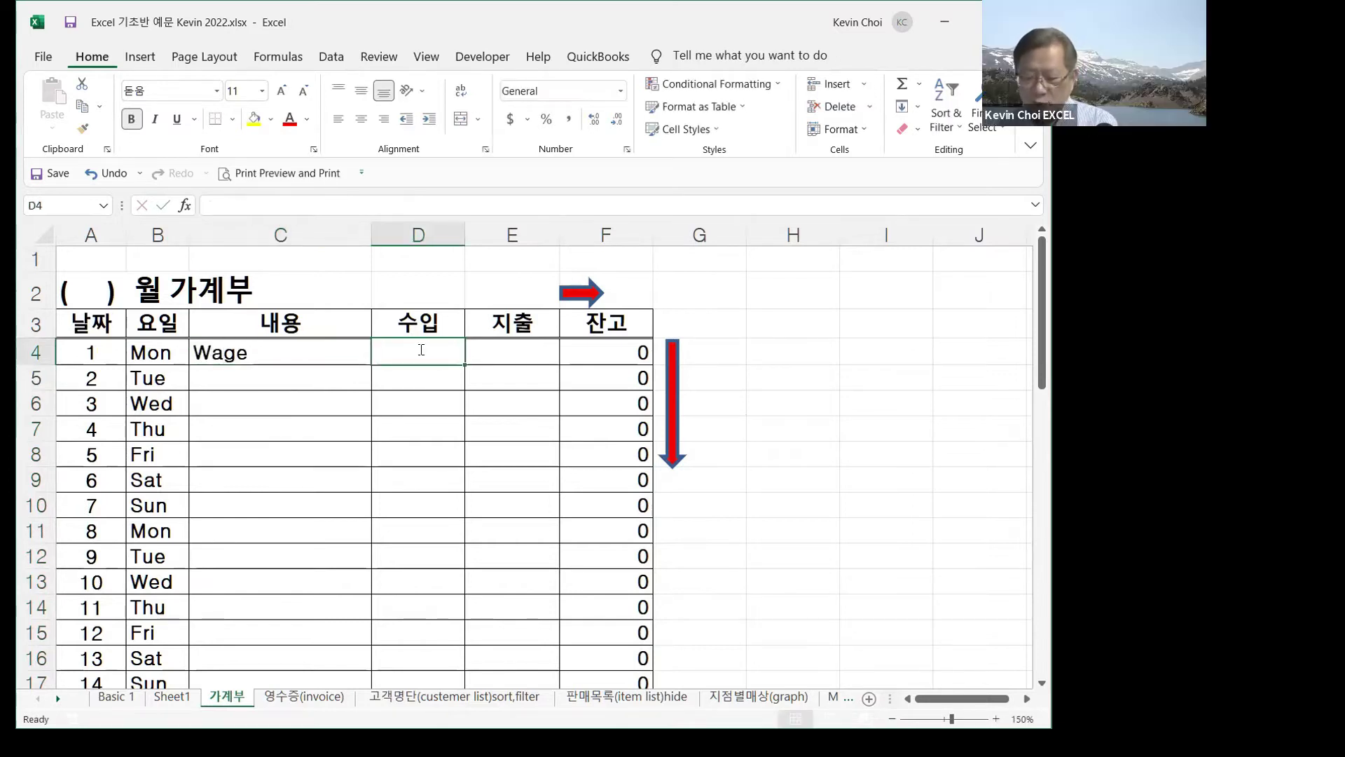
pyautogui.write('3000')
pyautogui.click(491, 379)
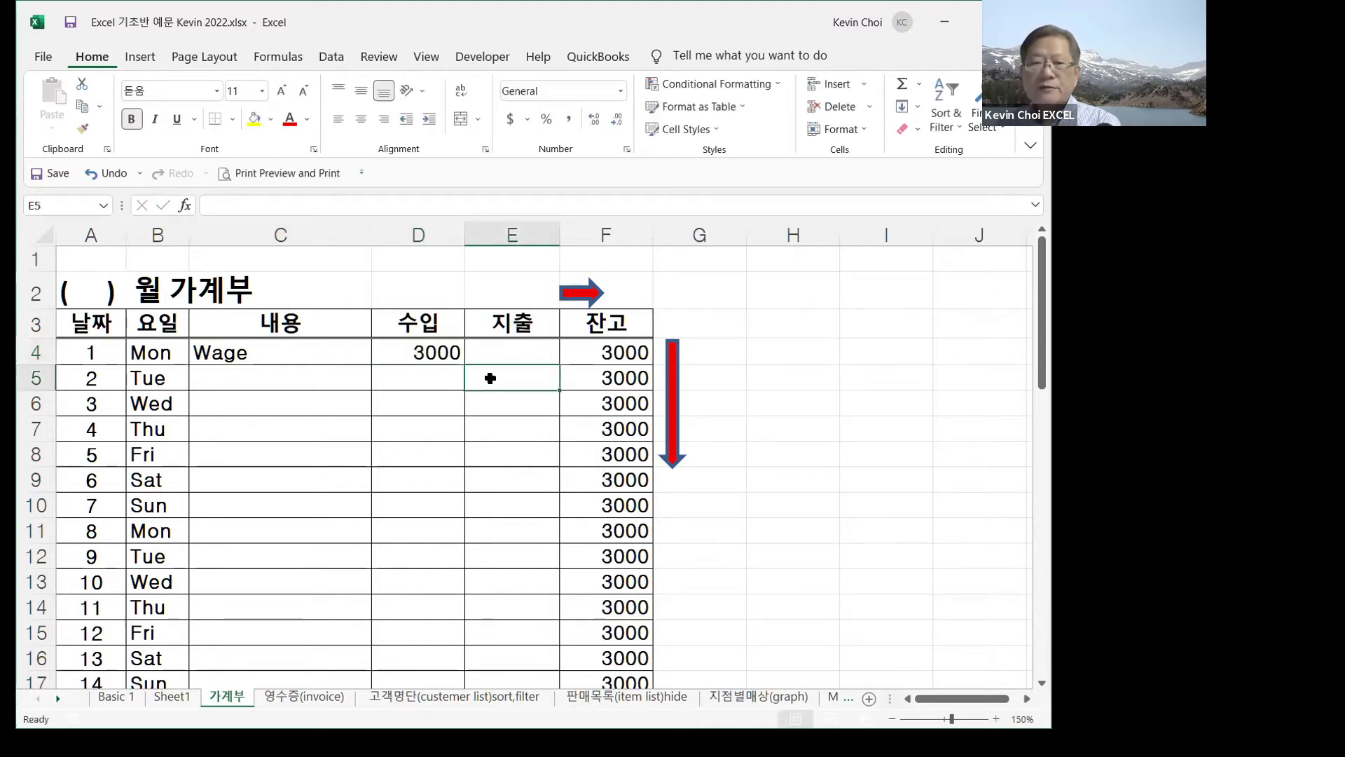
pyautogui.write('35')
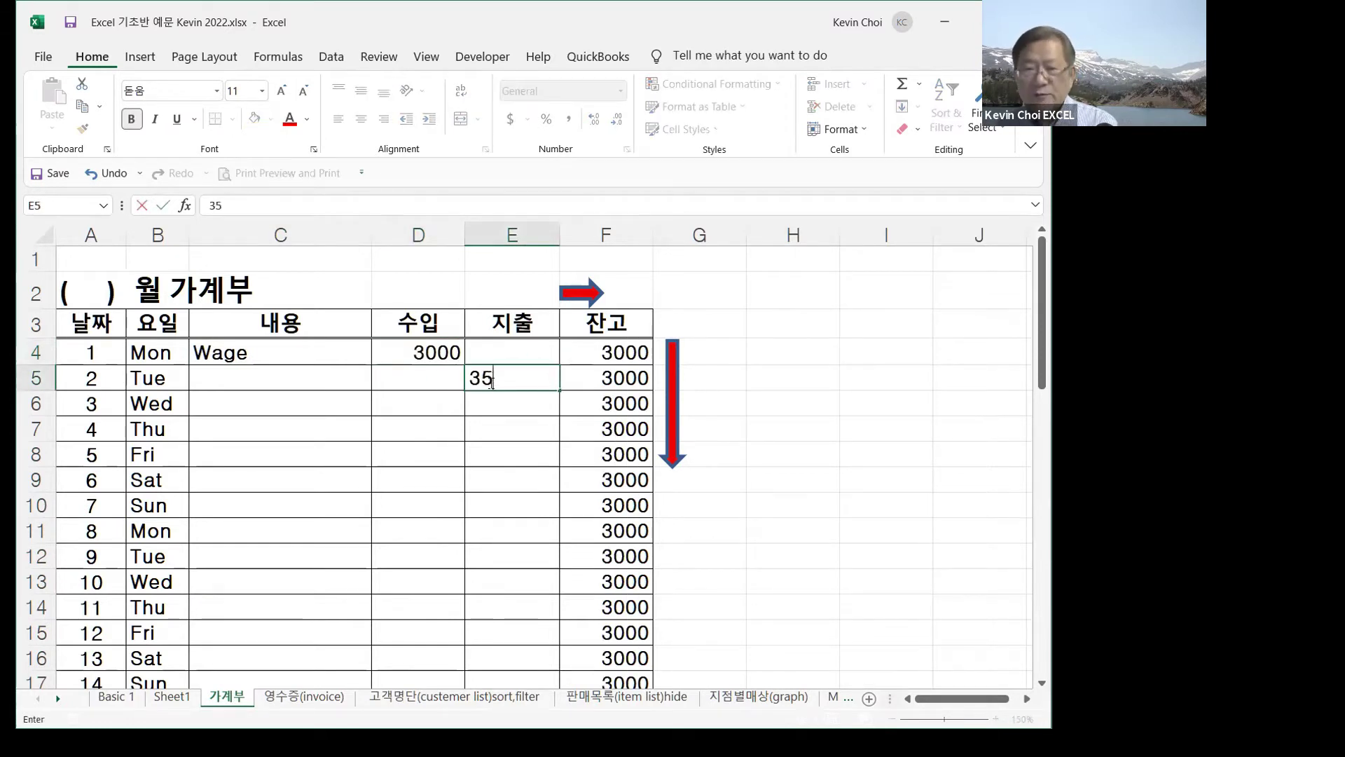
pyautogui.press('Return')
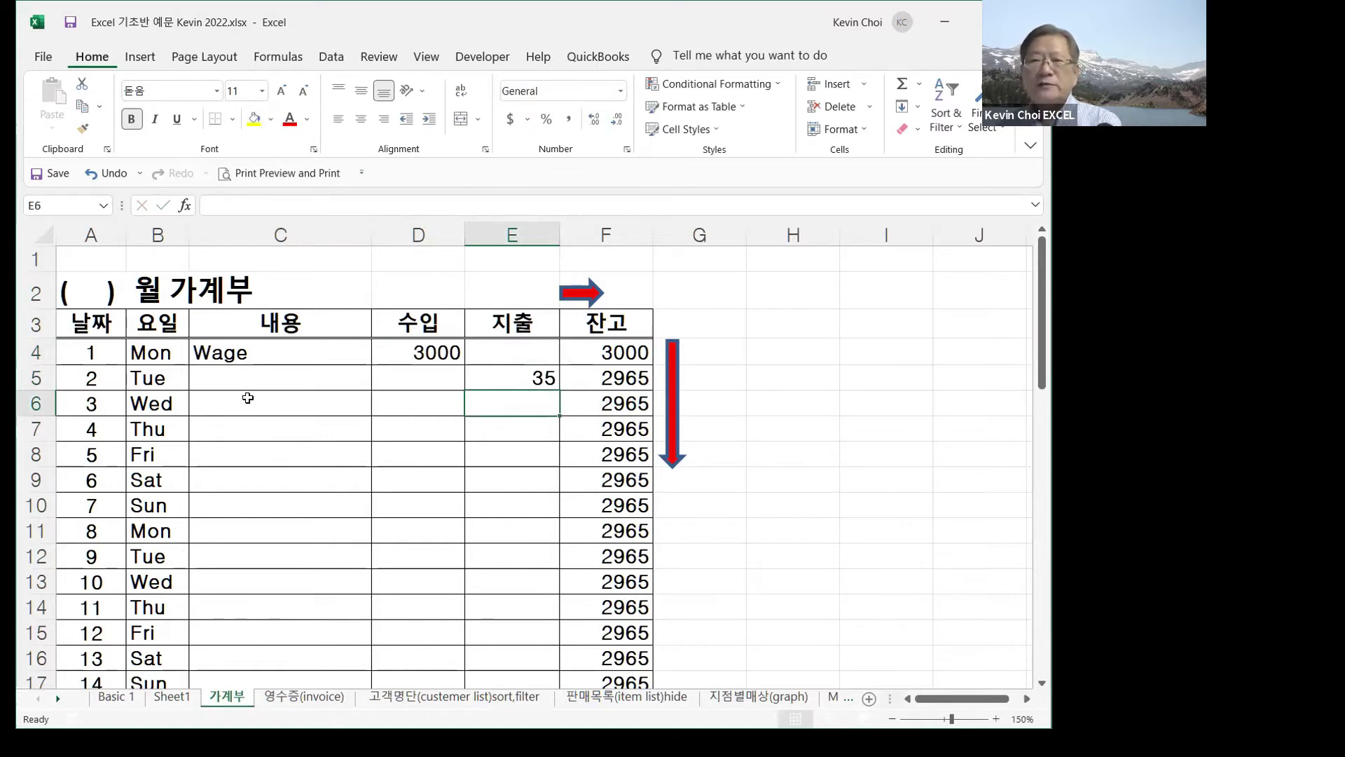
# - Clear the test entries for days 1 and 2 from C4:E5
pyautogui.moveTo(223, 355); pyautogui.dragTo(498, 390)
pyautogui.press('Delete')
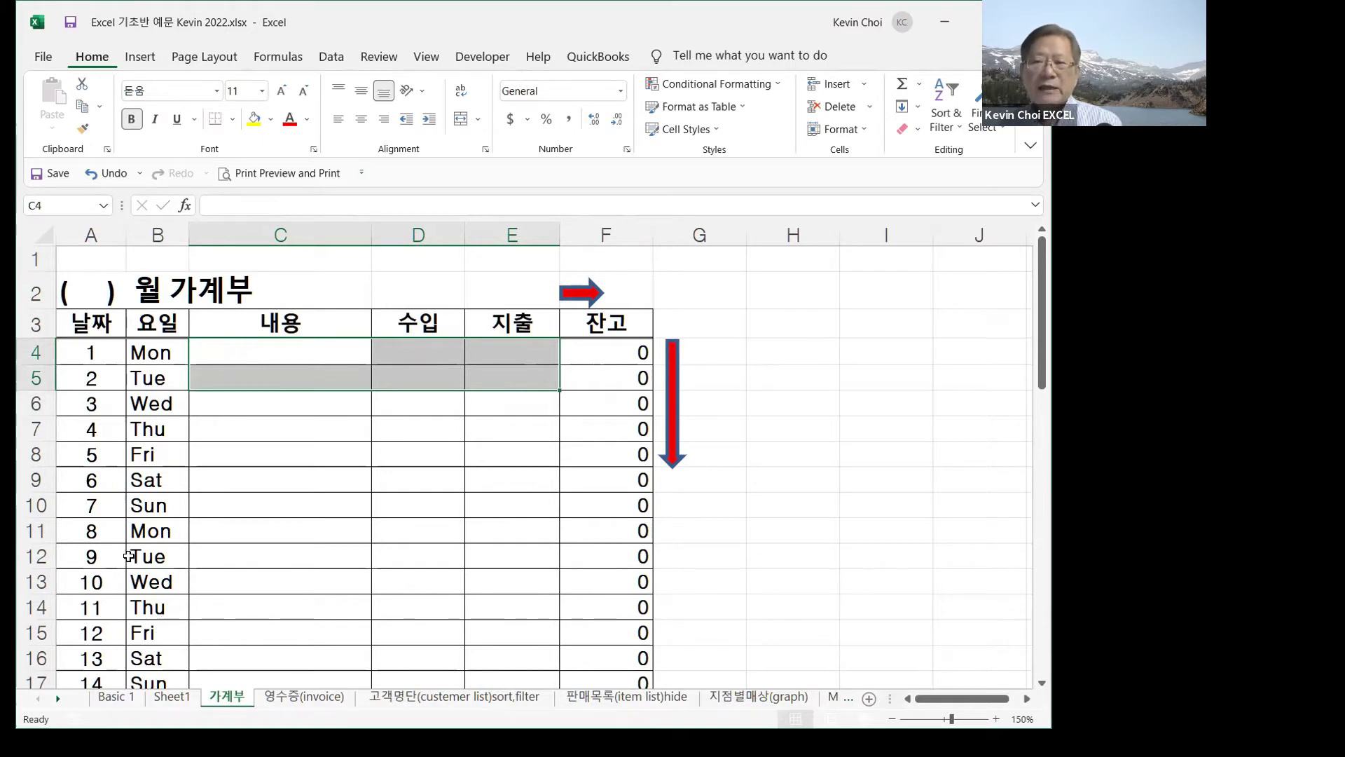
pyautogui.click(597, 351)
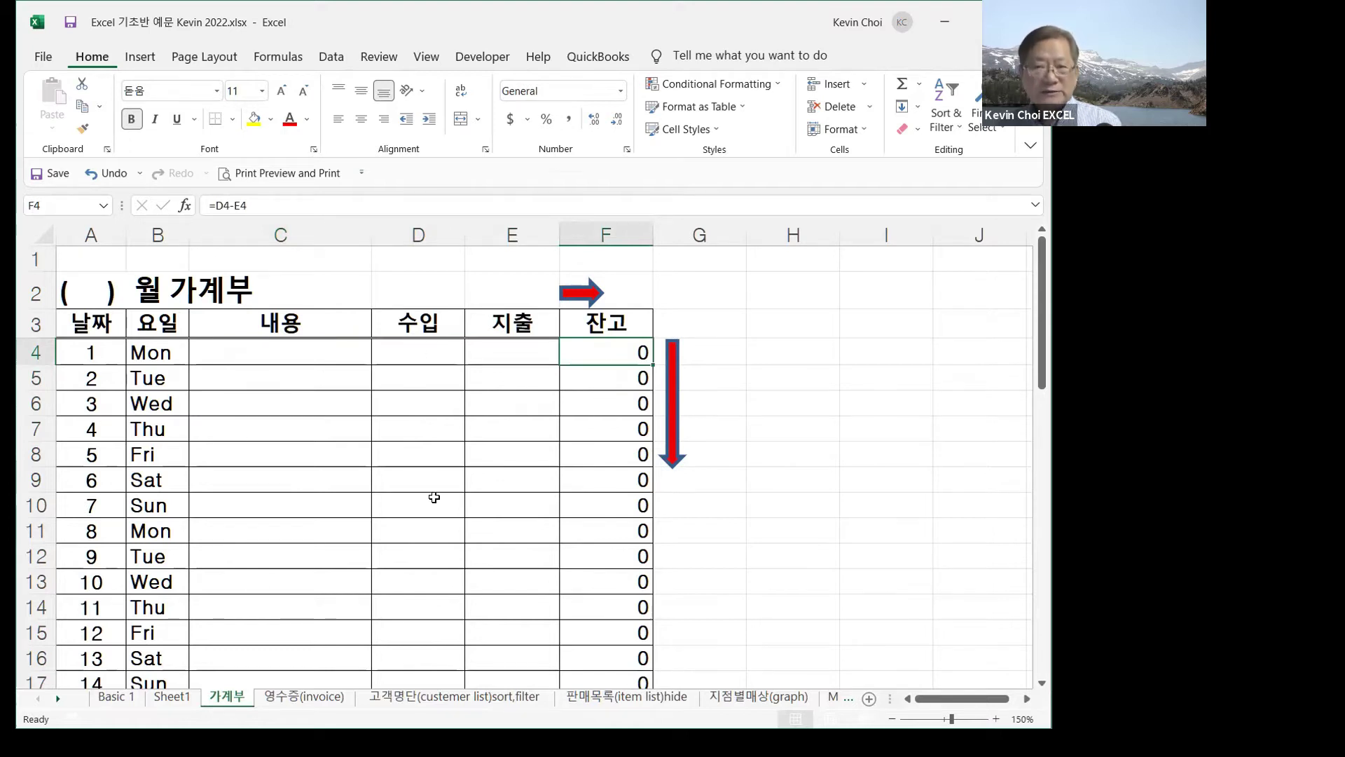
pyautogui.scroll(-6, 424, 485)
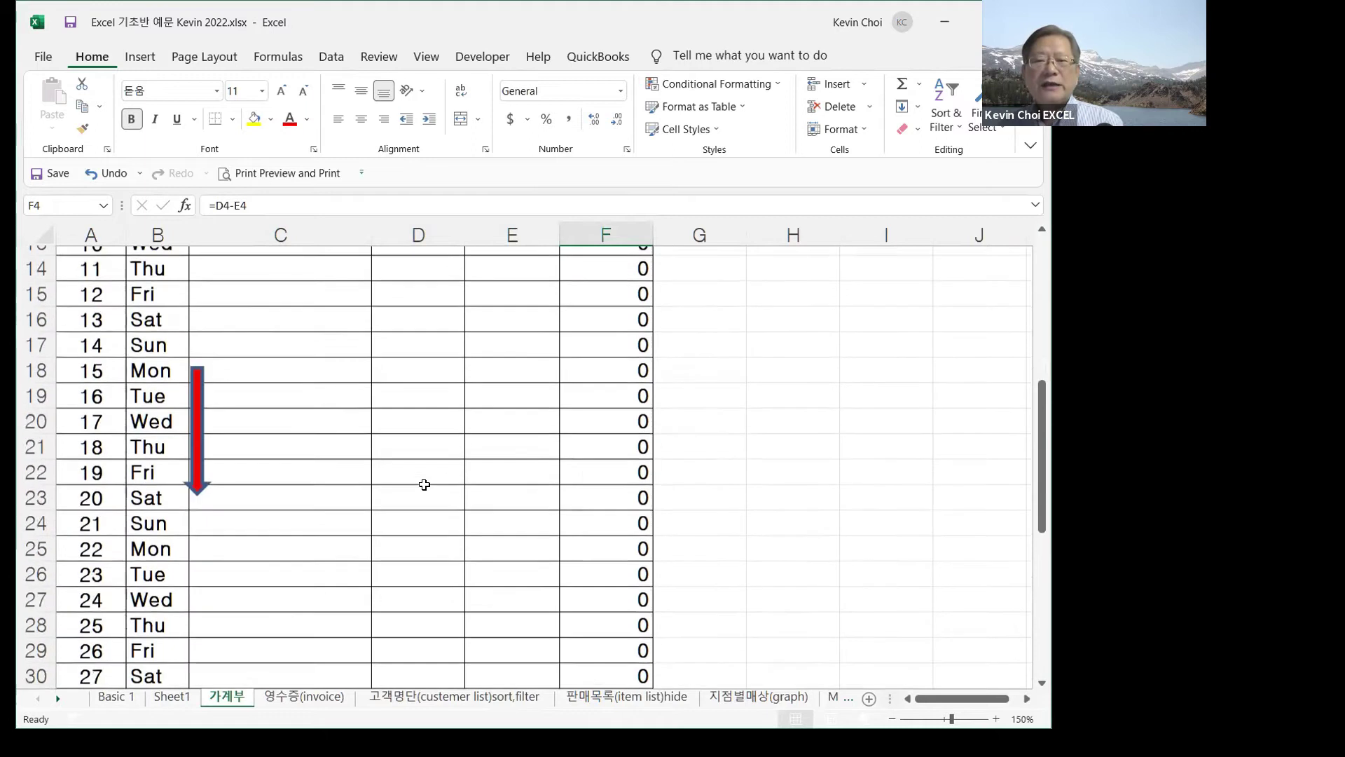
pyautogui.scroll(-3, 425, 485)
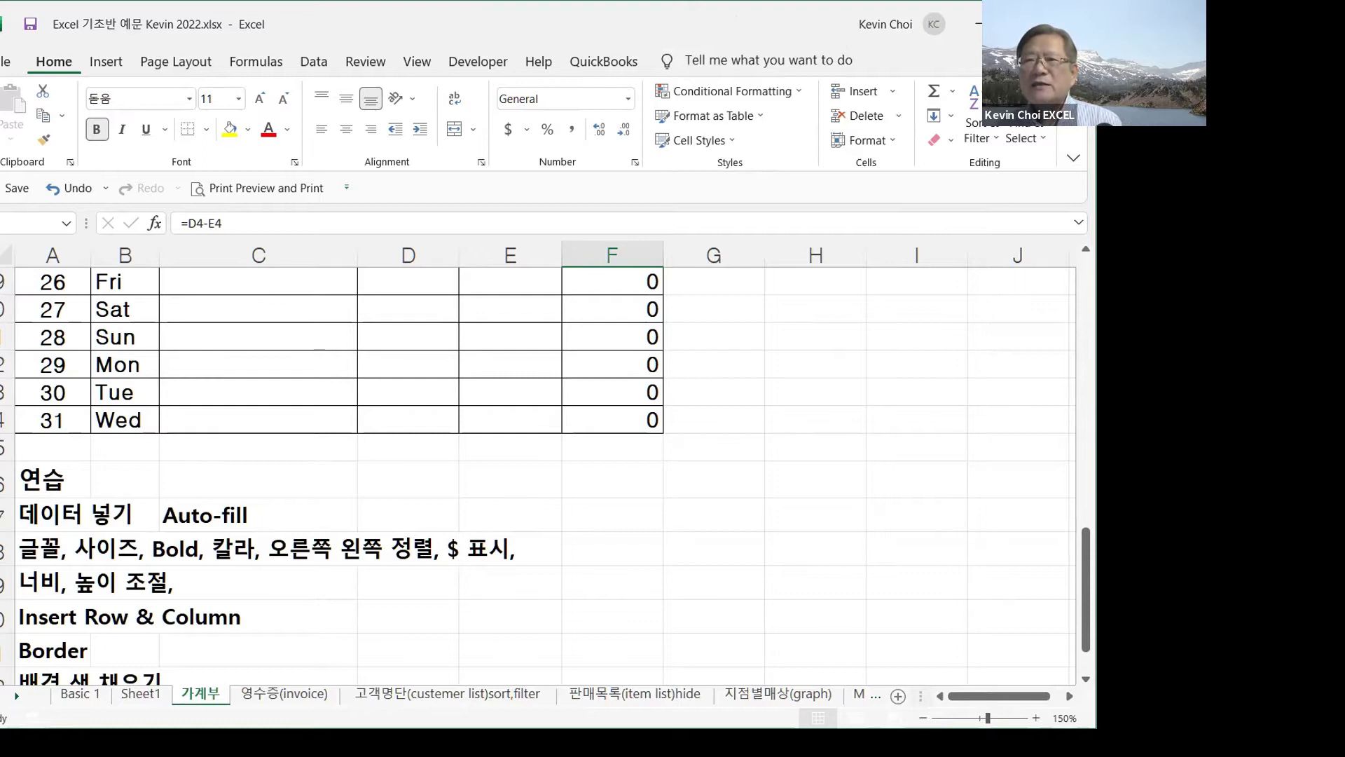
pyautogui.moveTo(1096, 70); pyautogui.dragTo(1035, 70)
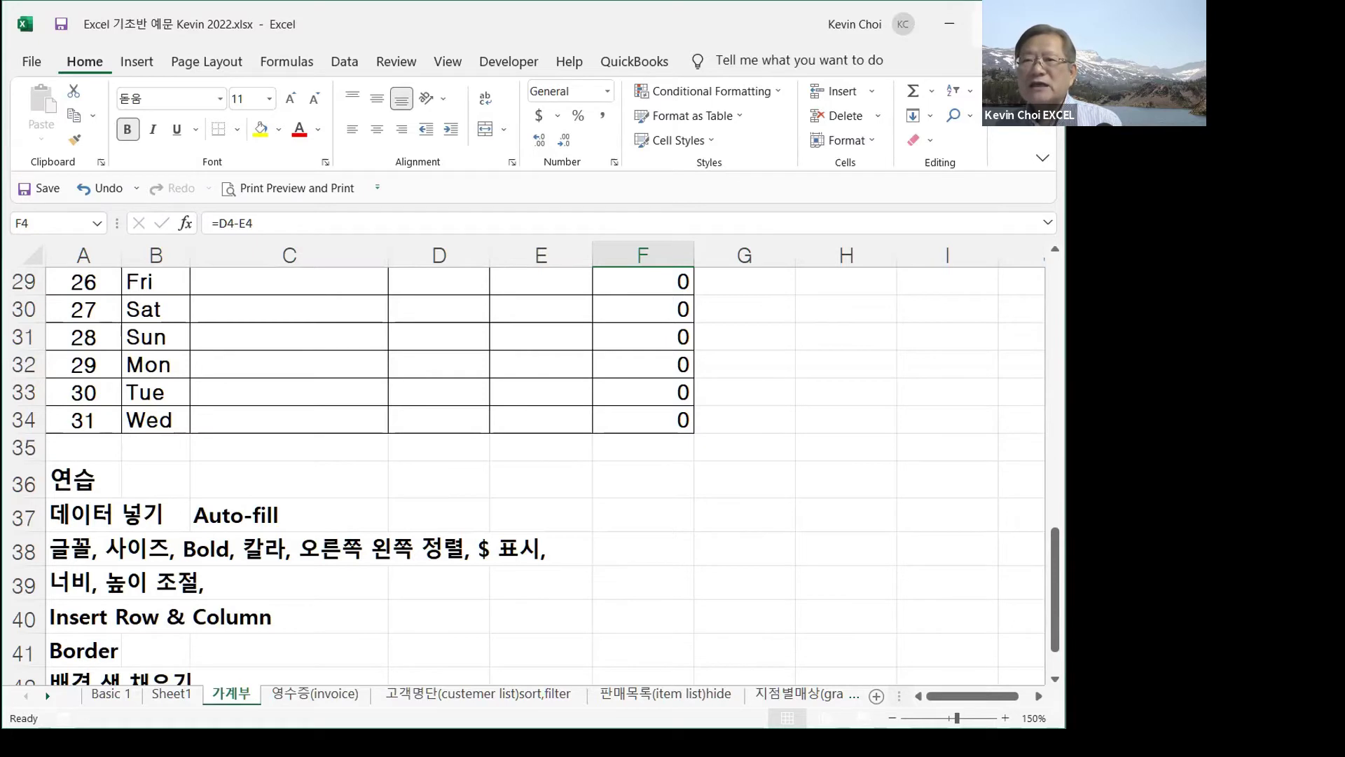
pyautogui.click(995, 24)
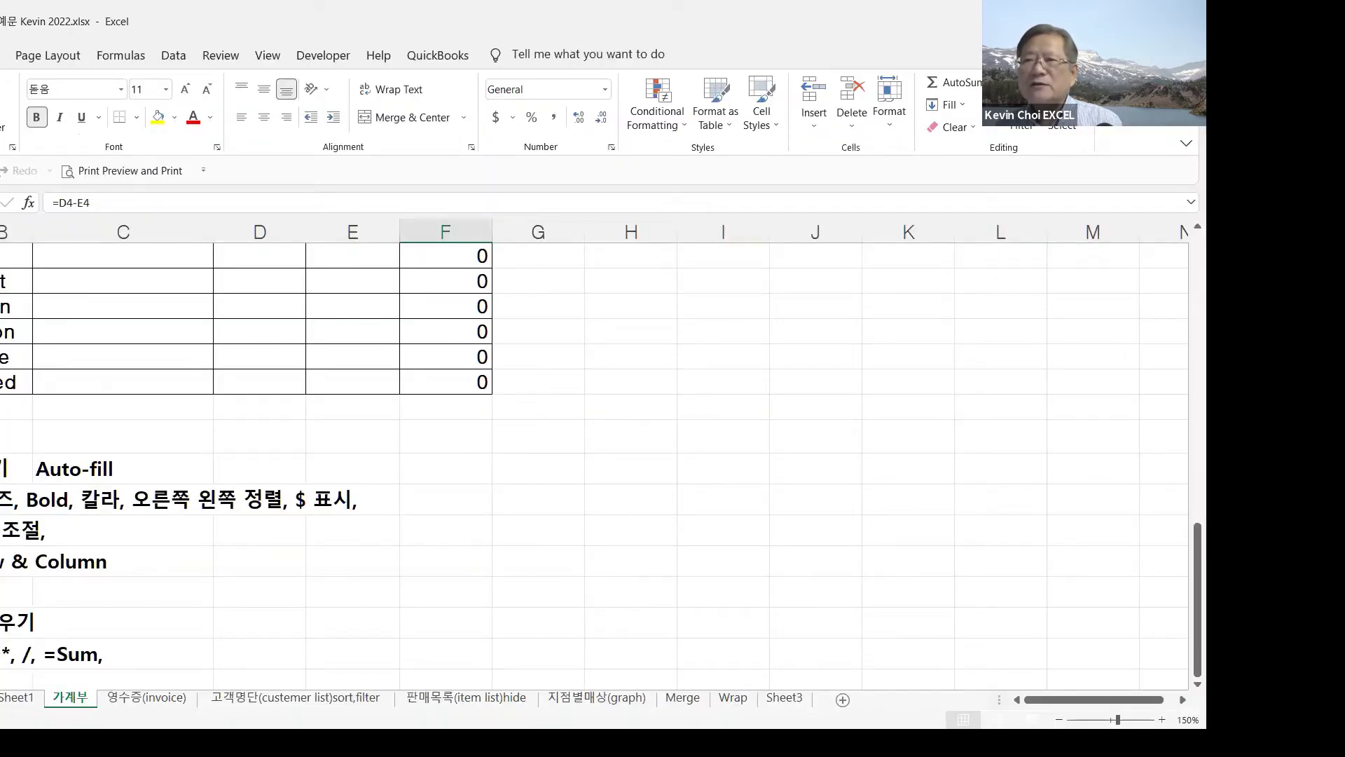
pyautogui.doubleClick(774, 23)
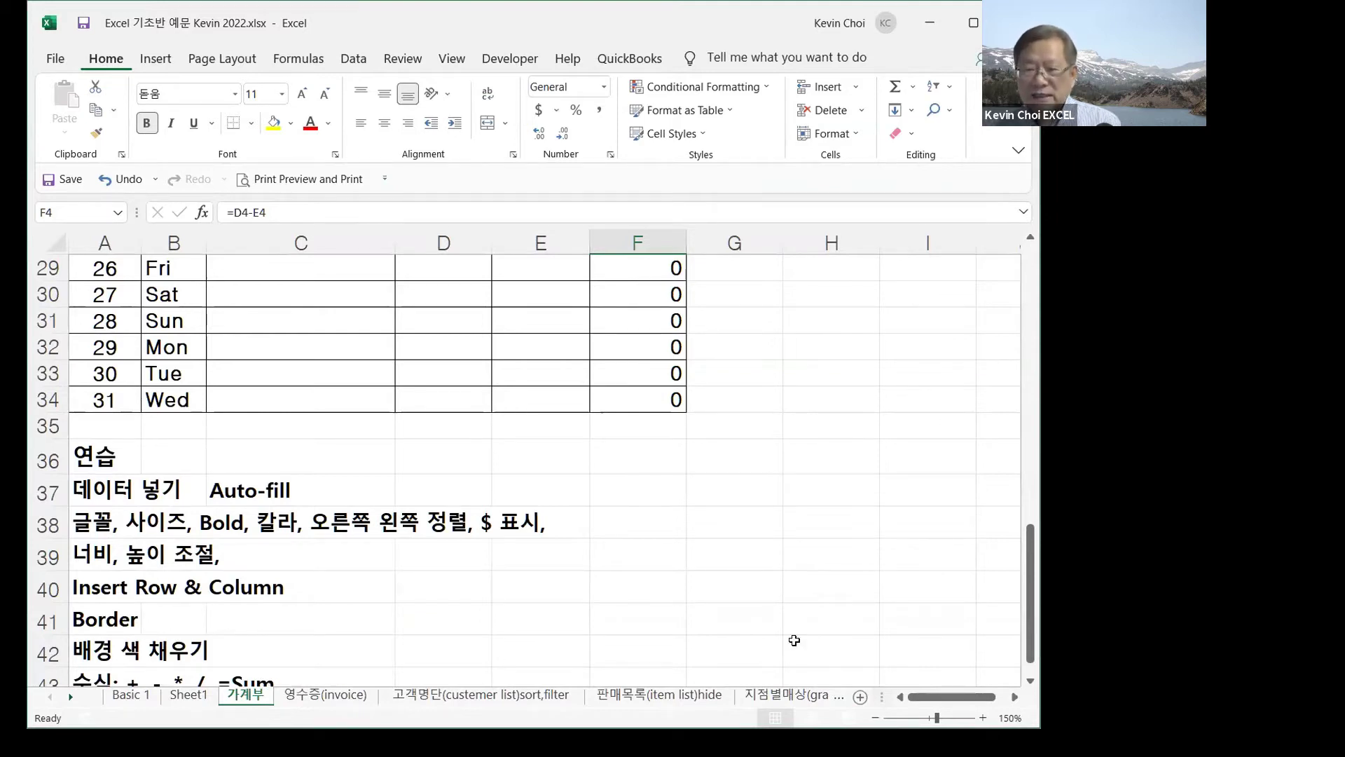
# - Add a new worksheet named Feb and return to the 가계부 sheet
pyautogui.click(860, 697)
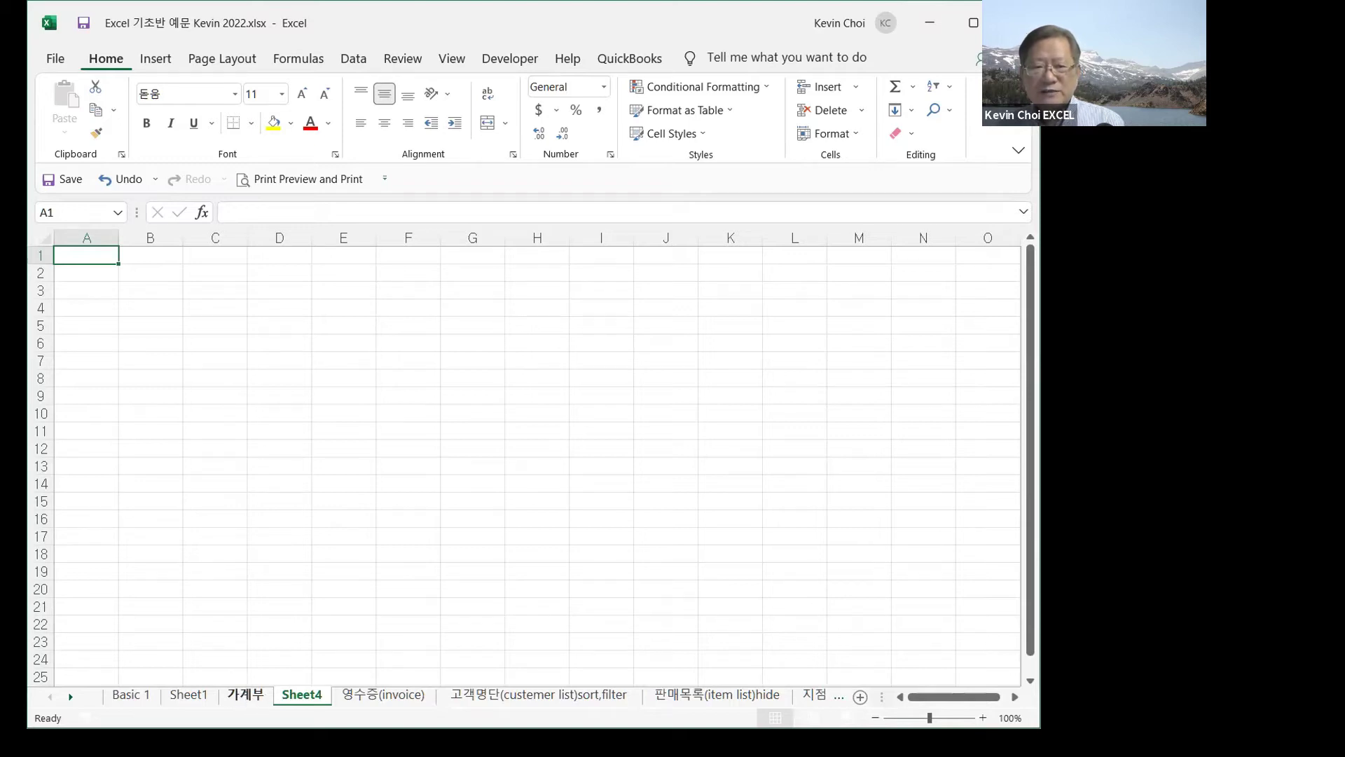
pyautogui.rightClick(308, 697)
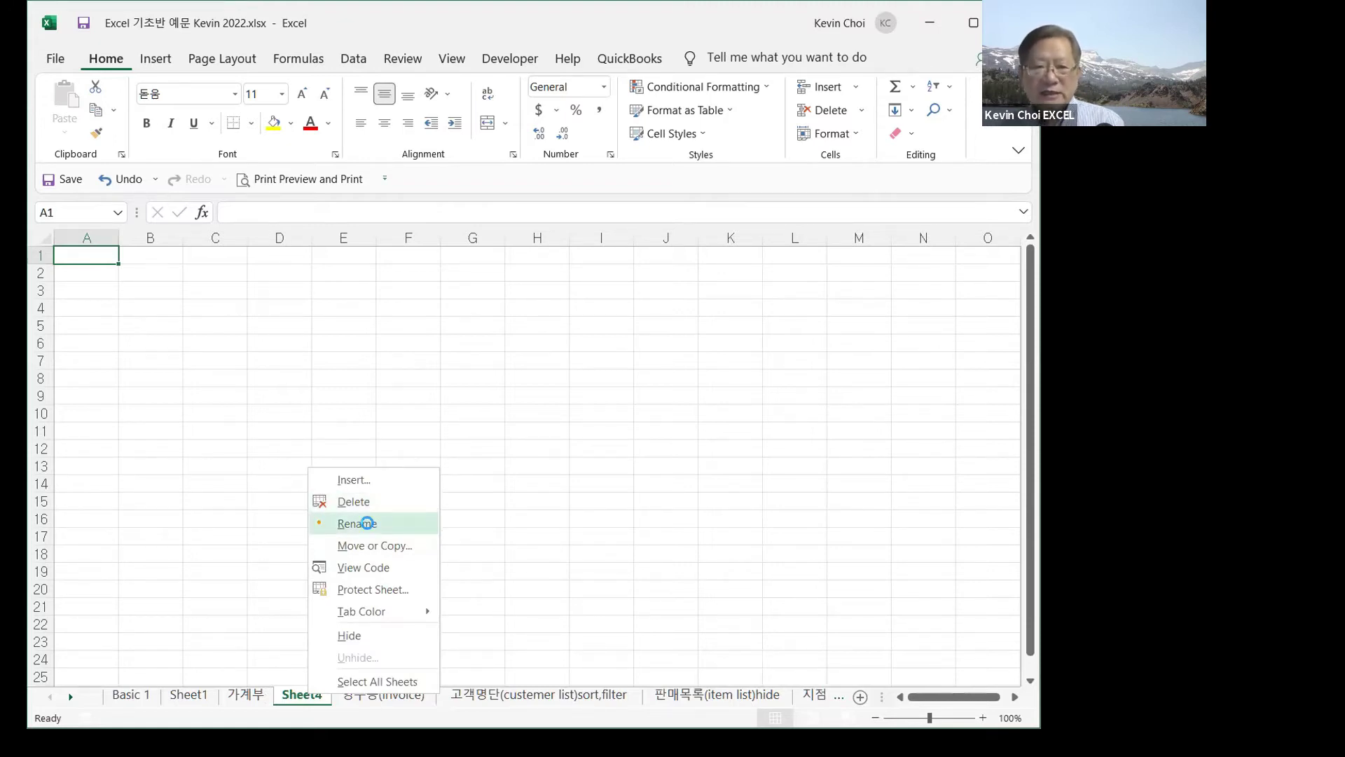
pyautogui.click(370, 526)
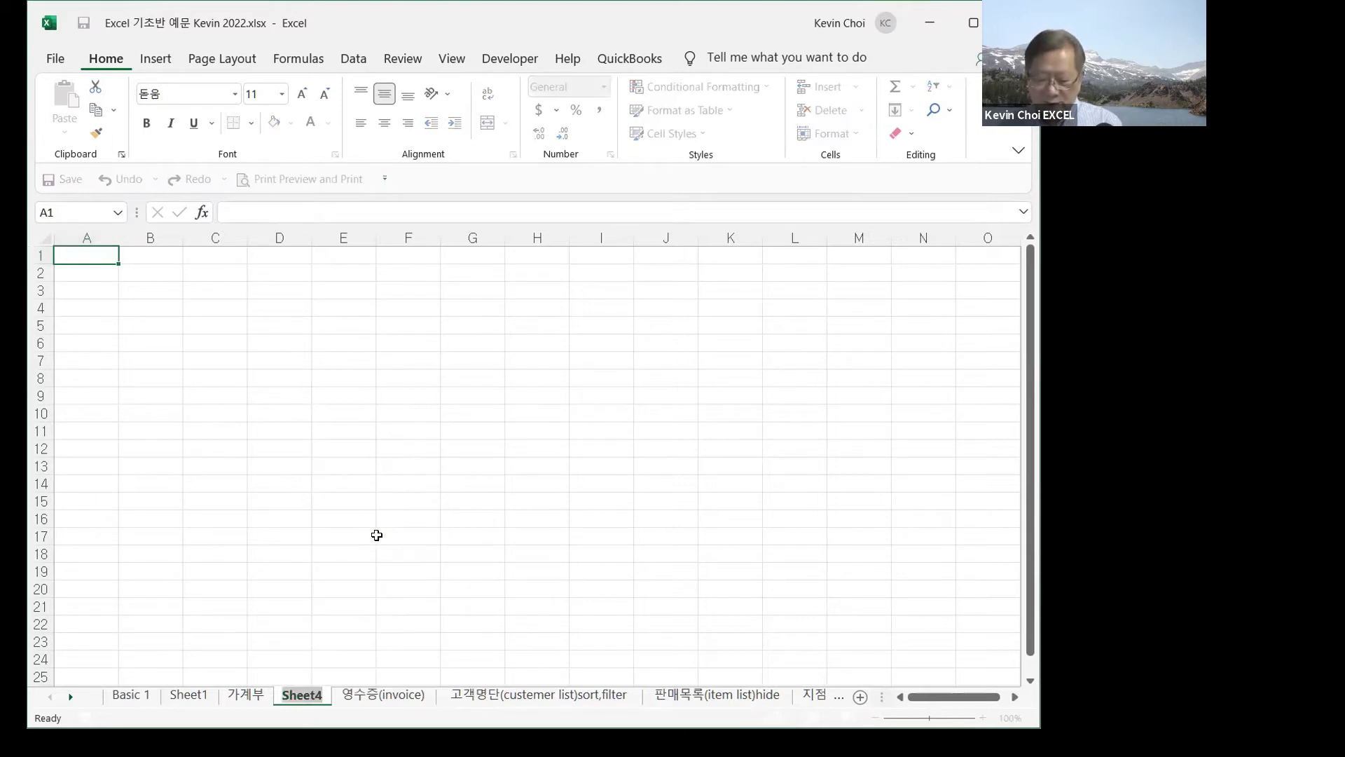
pyautogui.write('Feb')
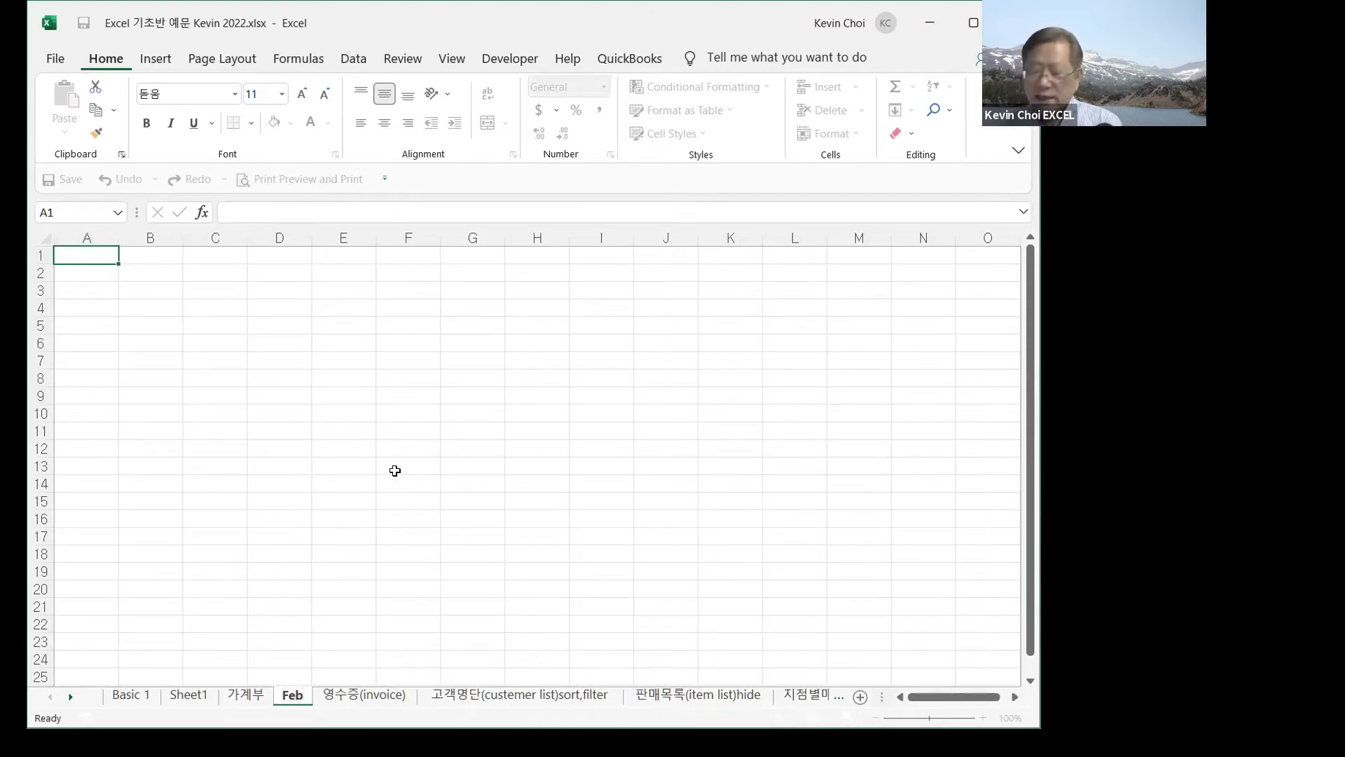
pyautogui.press('Return')
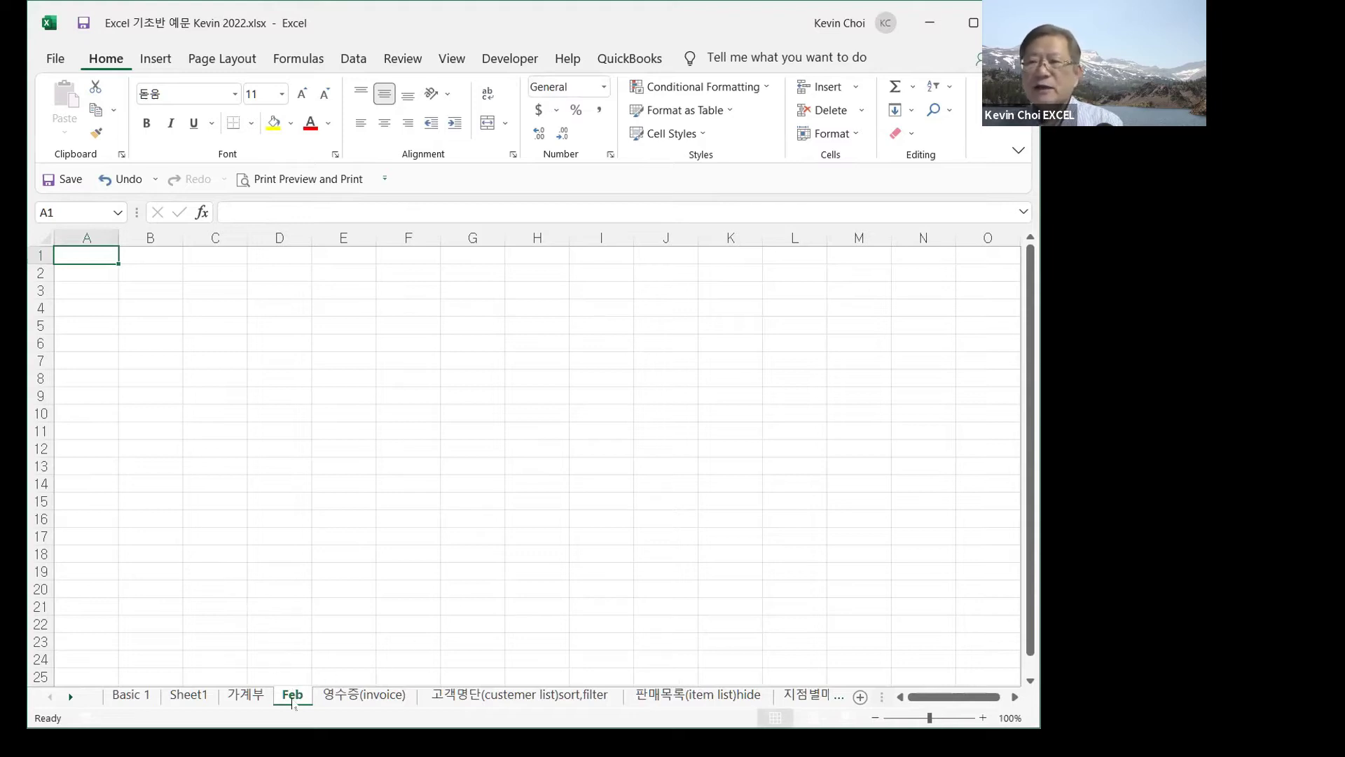
pyautogui.click(243, 695)
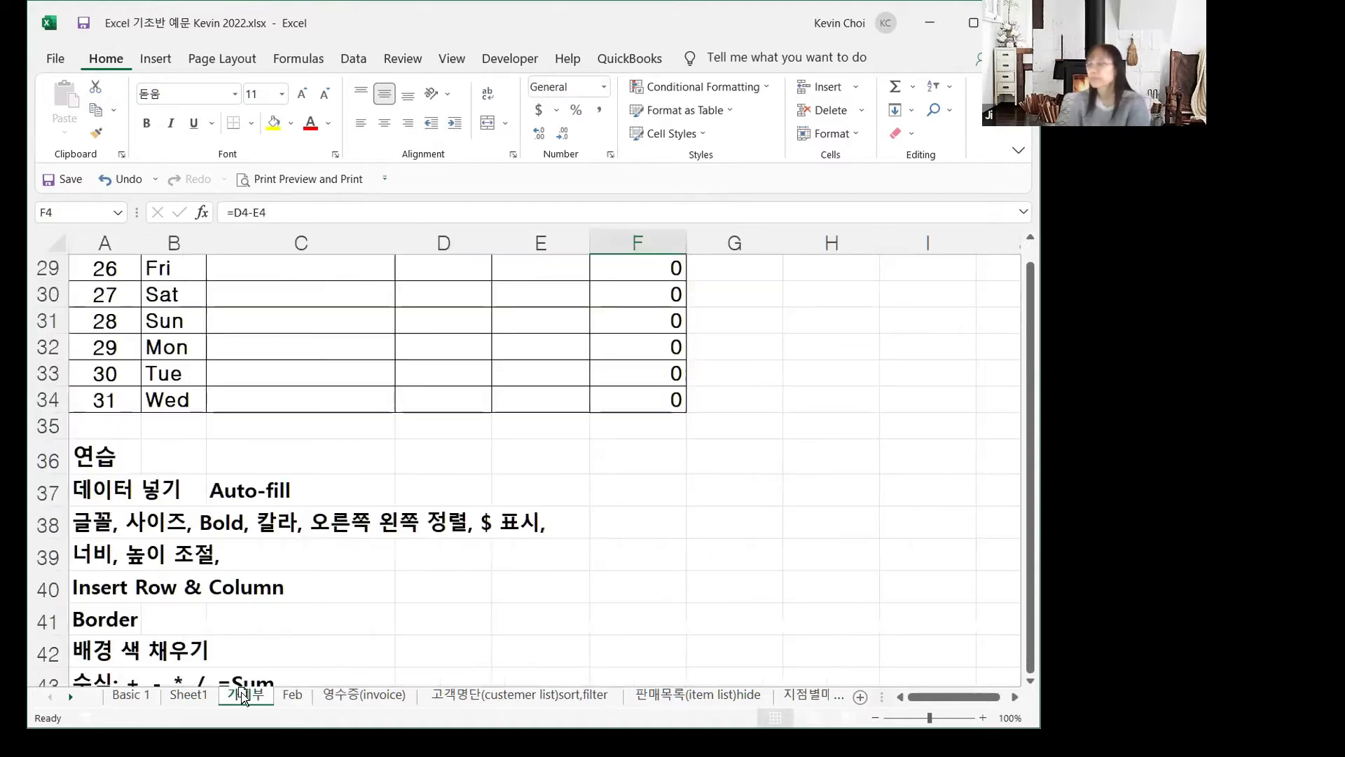
# - Move the two red down arrows beside columns B and F to the empty area in columns I and H
pyautogui.scroll(9, 274, 401)
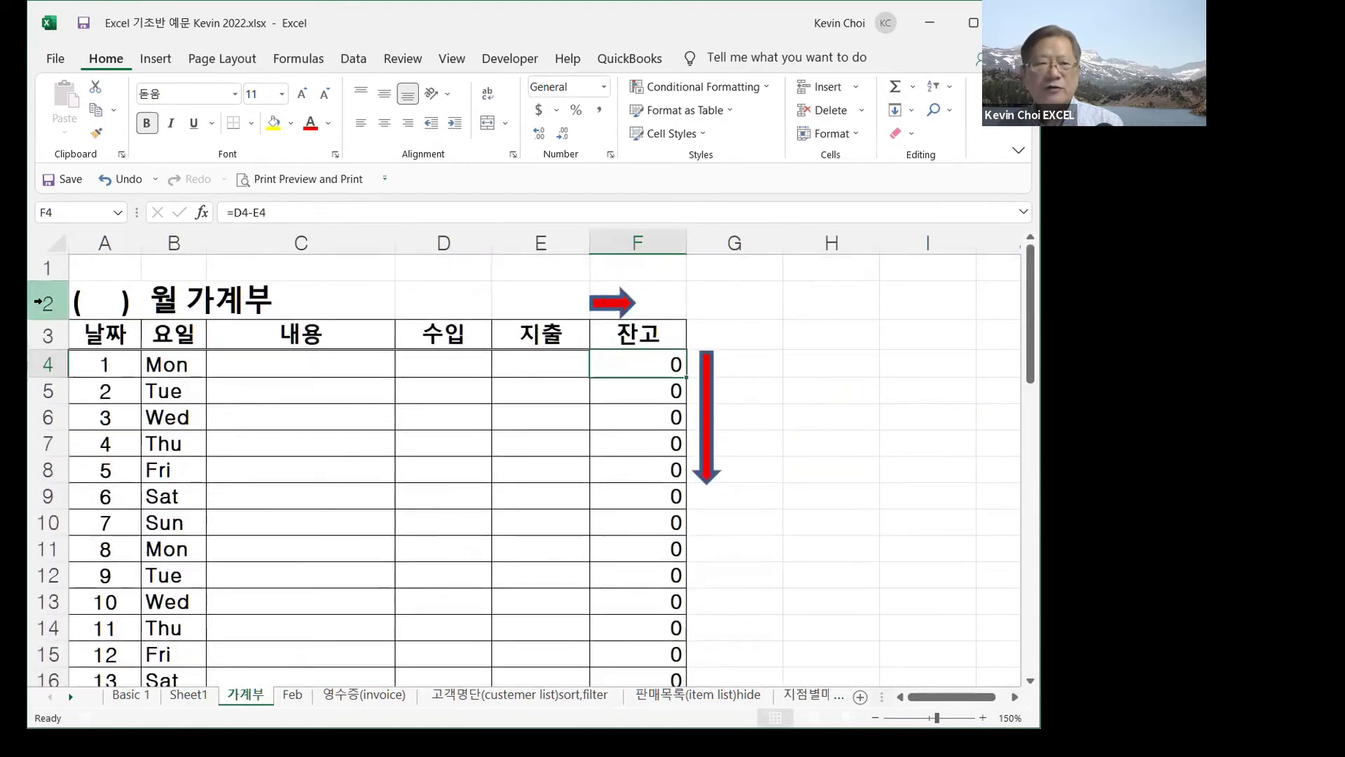
pyautogui.scroll(-9, 715, 456)
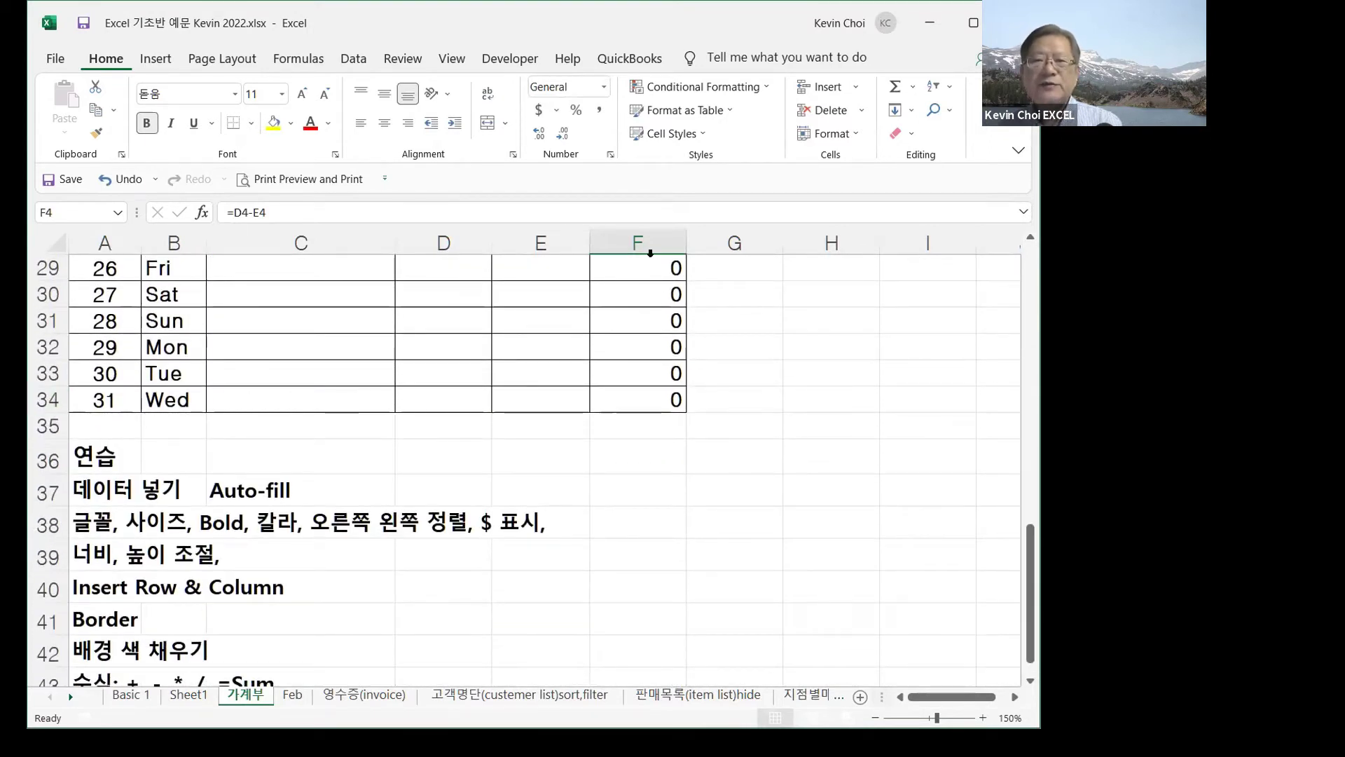
pyautogui.scroll(2, 472, 449)
pyautogui.scroll(8, 471, 449)
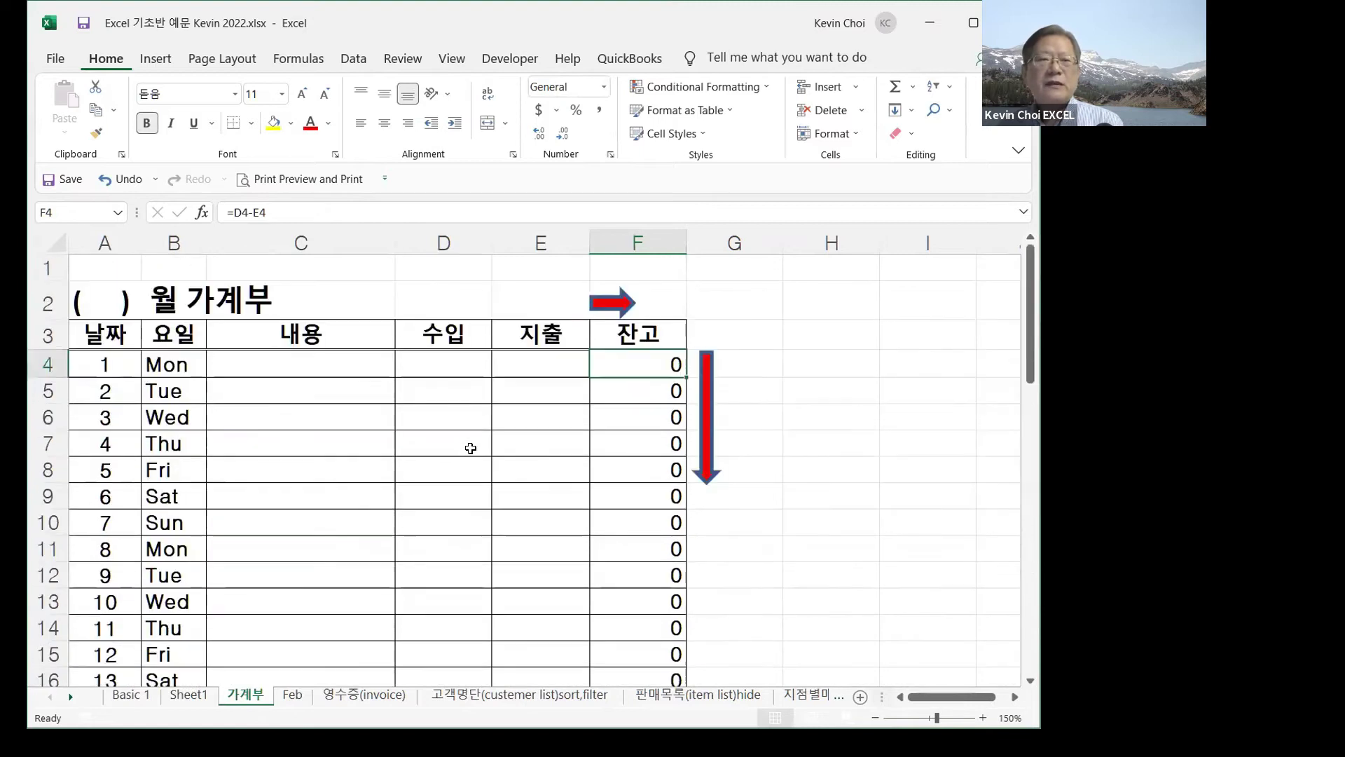
pyautogui.scroll(-3, 264, 421)
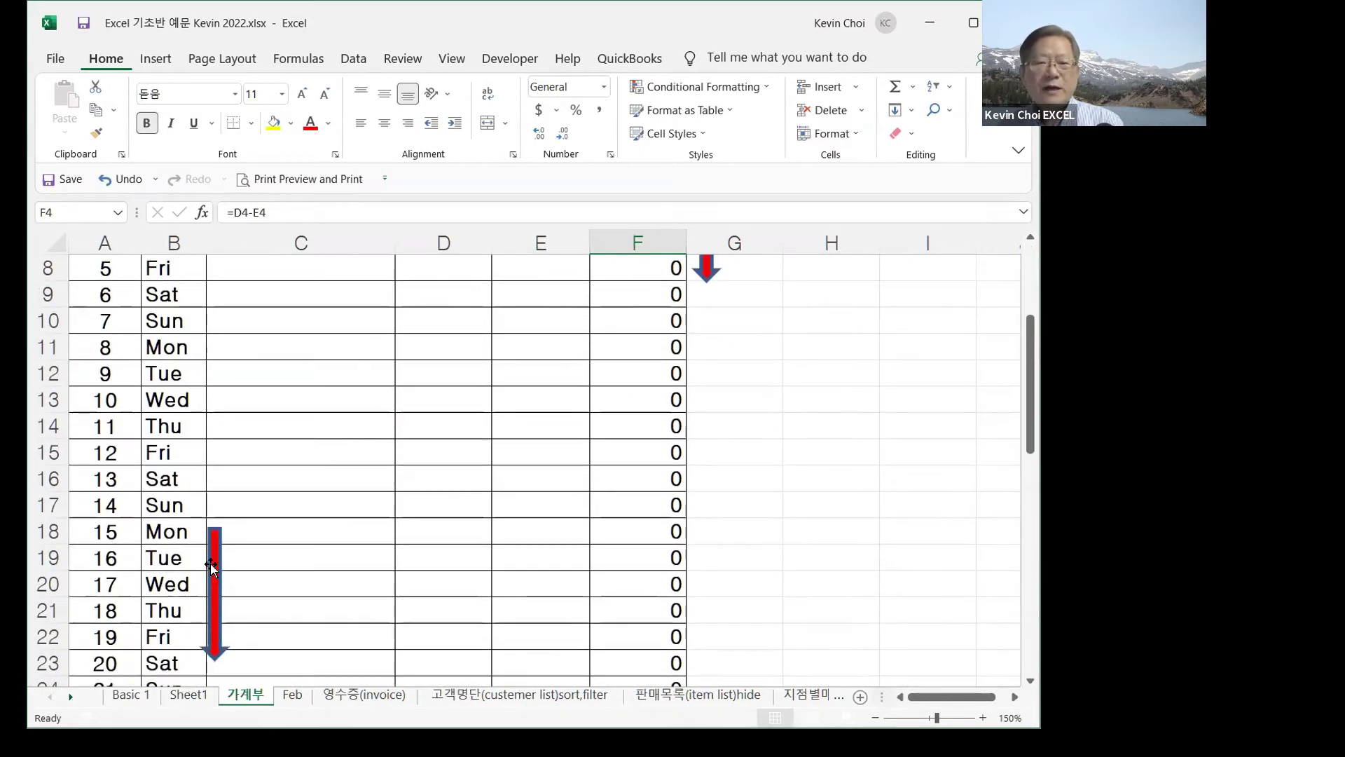
pyautogui.moveTo(219, 567); pyautogui.dragTo(806, 478)
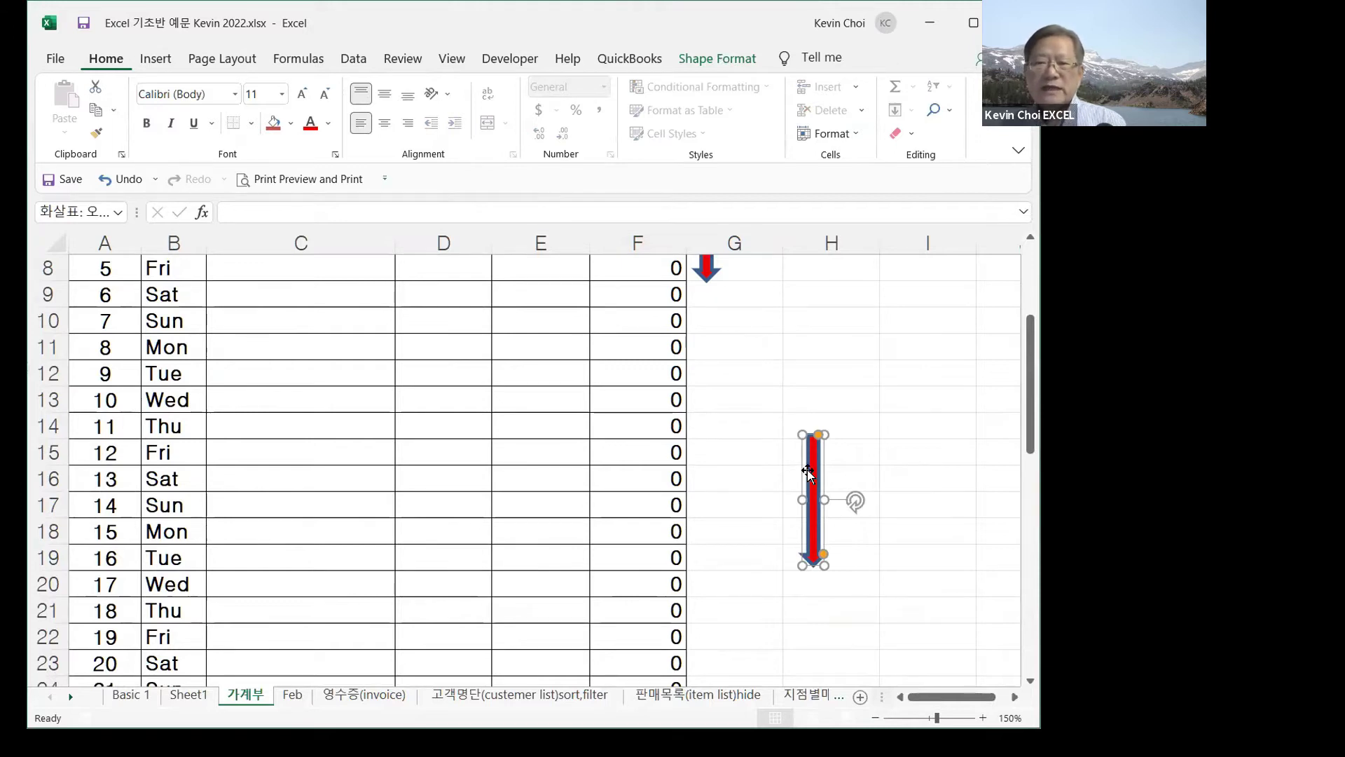
pyautogui.moveTo(807, 470); pyautogui.dragTo(926, 403)
pyautogui.moveTo(704, 279); pyautogui.dragTo(821, 499)
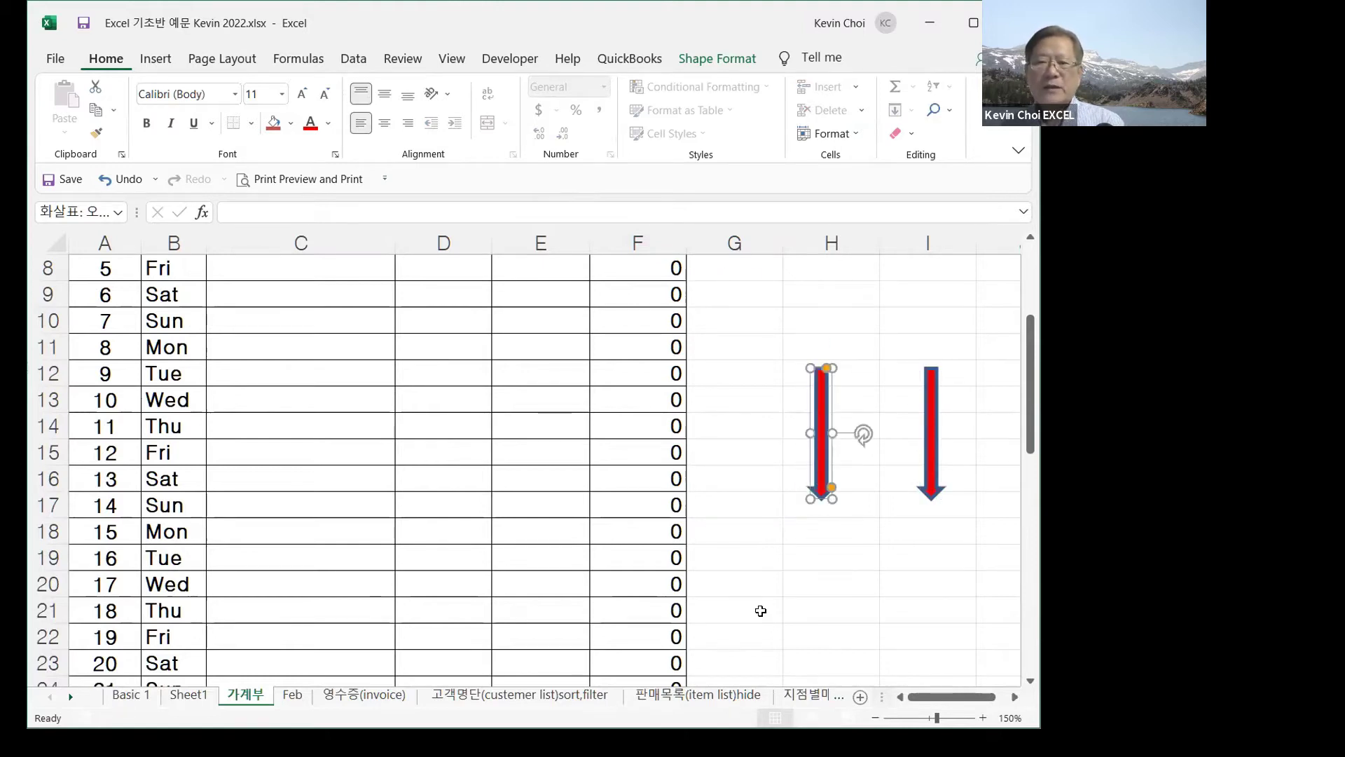
# - Copy the whole ledger range A2:F34, including its title and header rows, on the 가계부 sheet
pyautogui.scroll(-5, 761, 611)
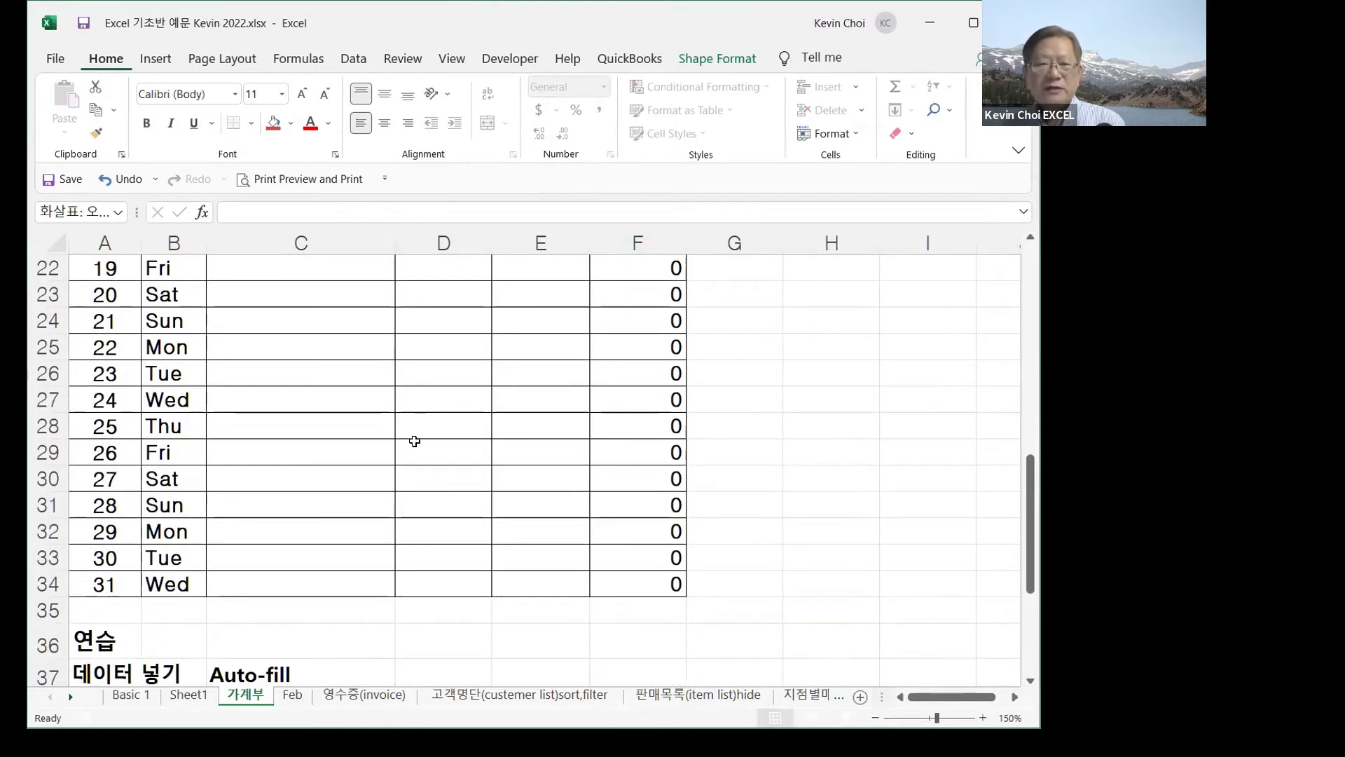
pyautogui.scroll(7, 513, 473)
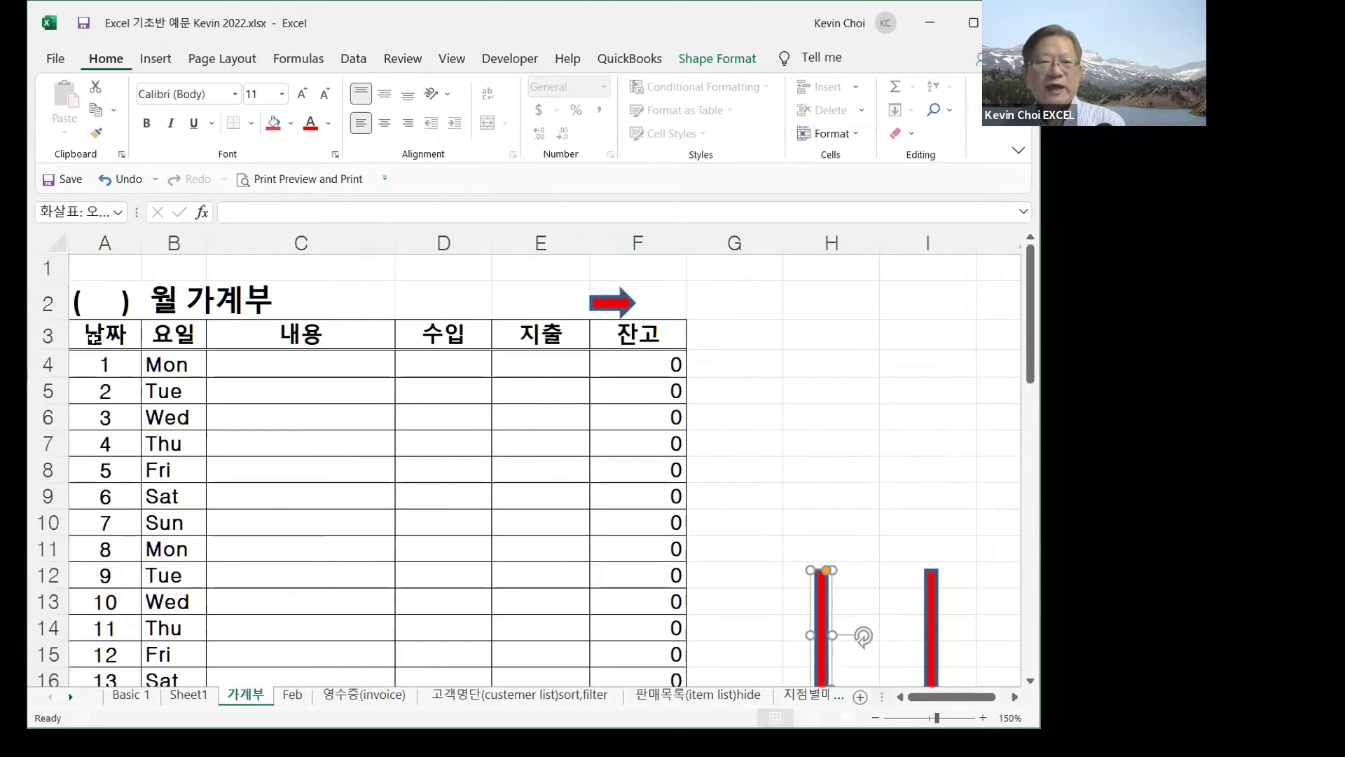
pyautogui.moveTo(91, 303); pyautogui.dragTo(604, 483)
pyautogui.click(753, 426)
pyautogui.scroll(-3, 799, 399)
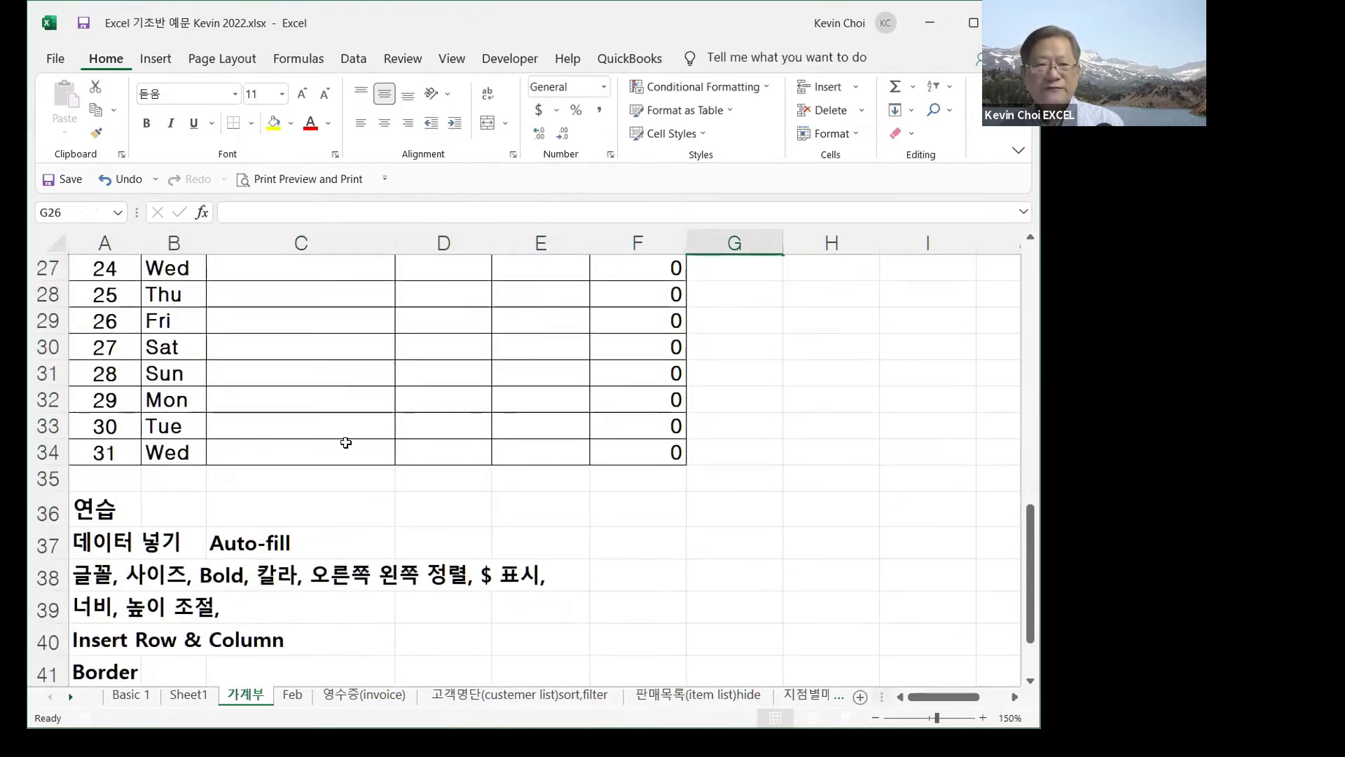
pyautogui.click(651, 455)
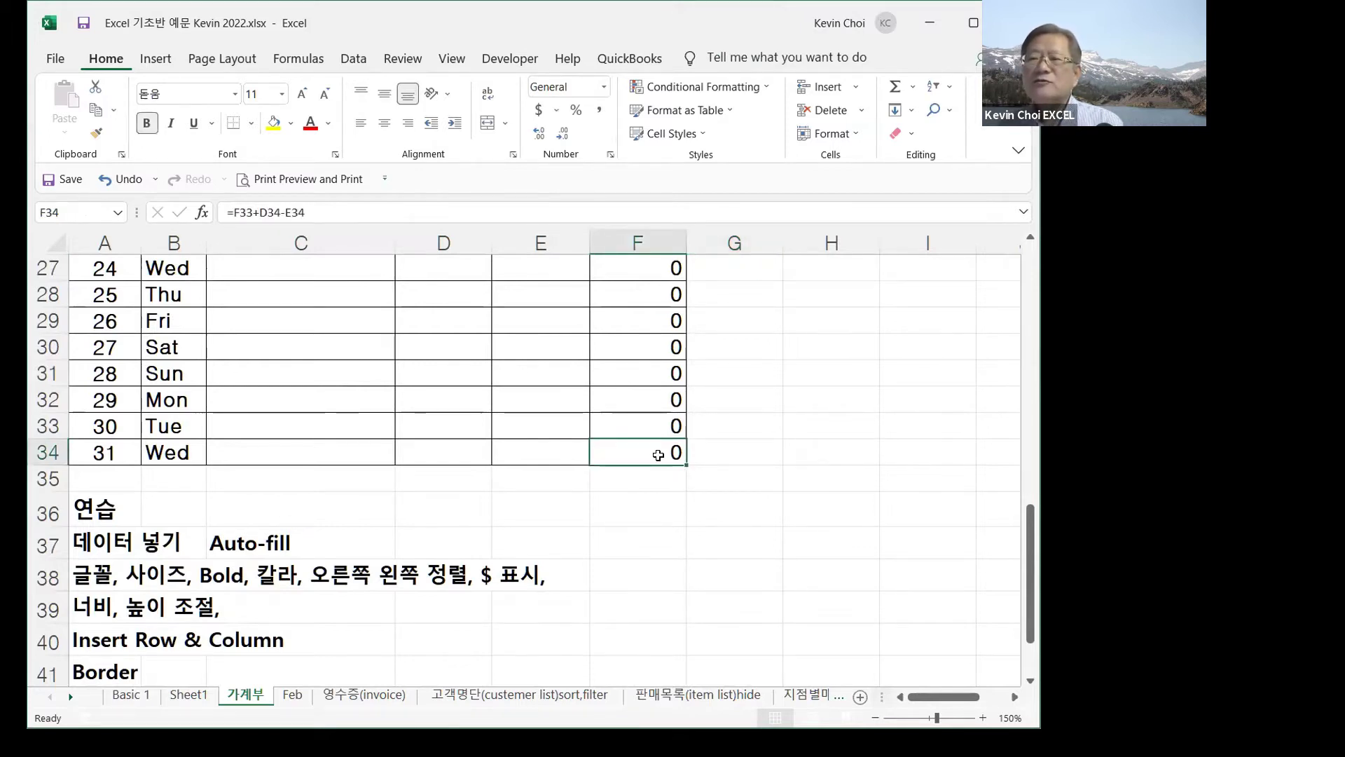
pyautogui.moveTo(658, 455); pyautogui.dragTo(76, 271)
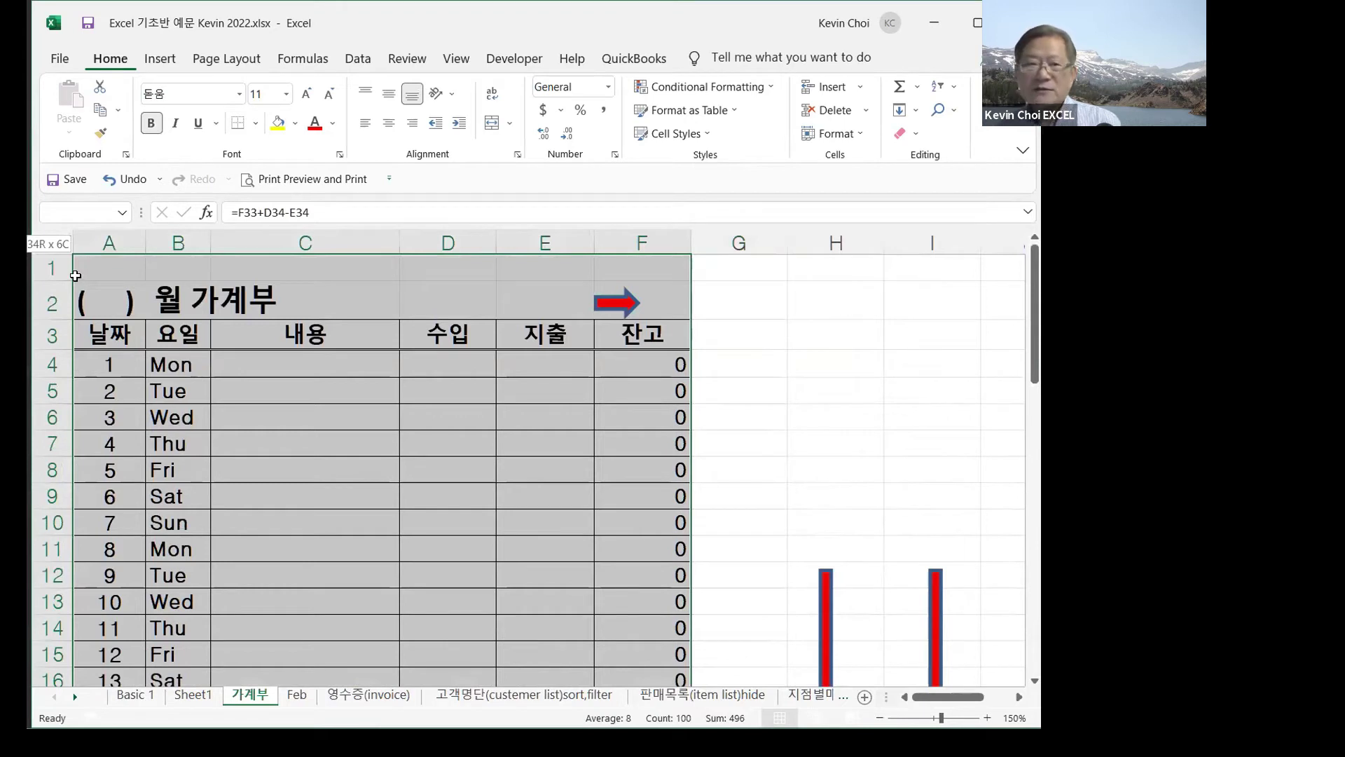
pyautogui.moveTo(75, 281); pyautogui.dragTo(79, 301)
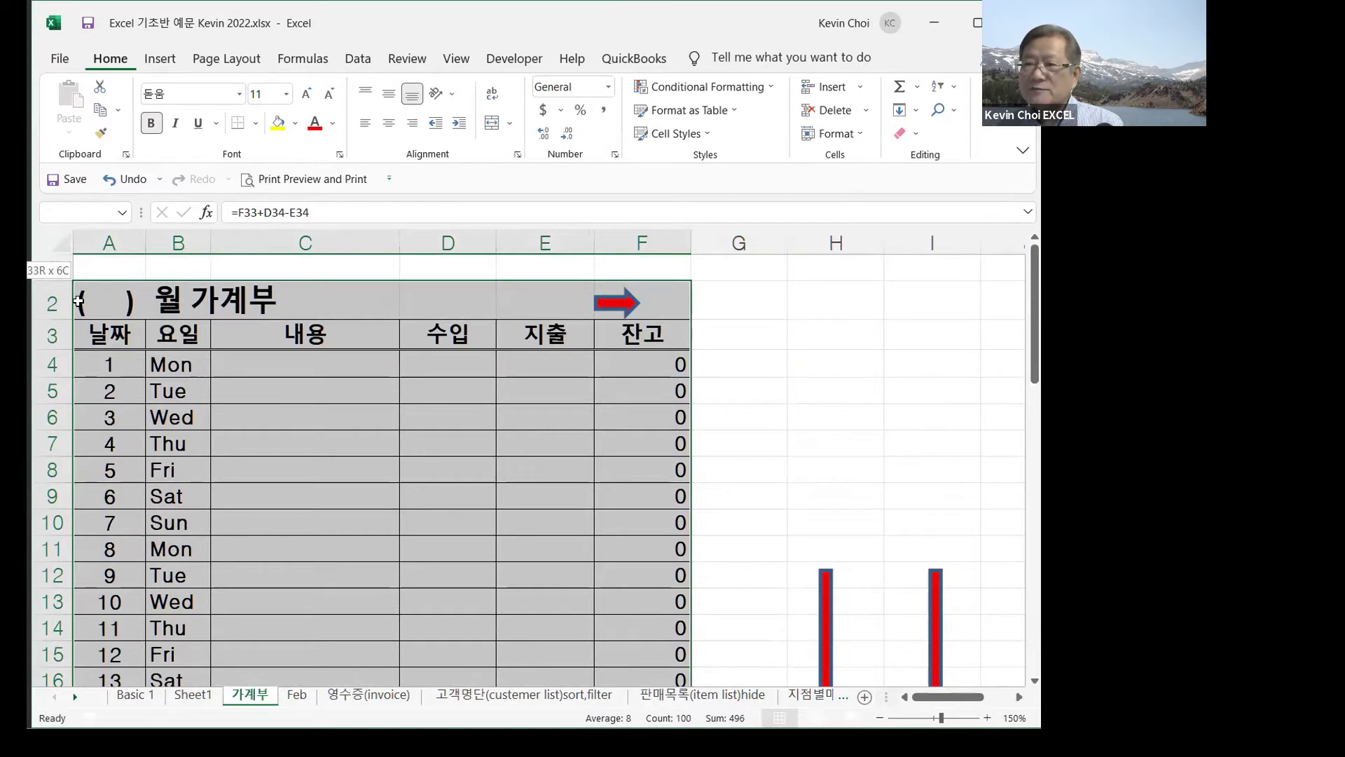
pyautogui.moveTo(79, 300); pyautogui.dragTo(79, 301)
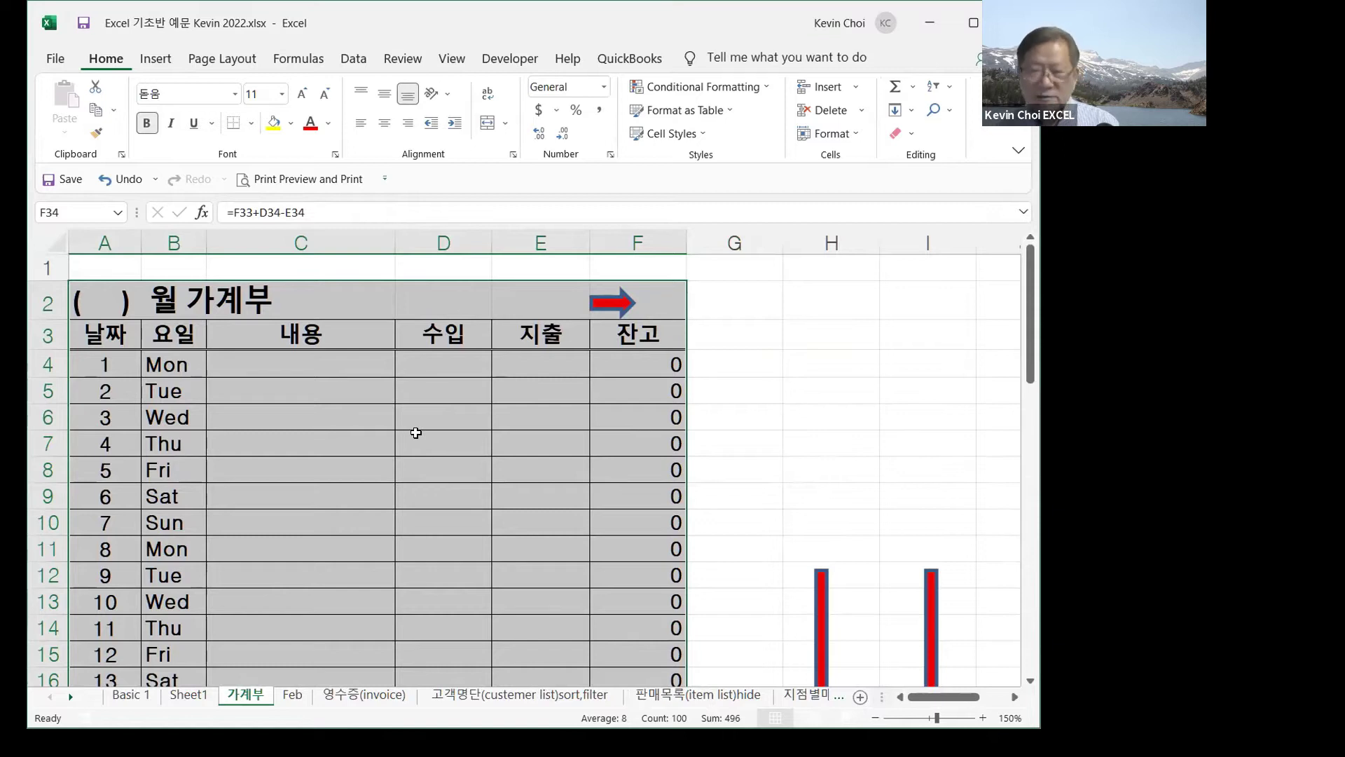
pyautogui.hotkey('ctrl', 'c')
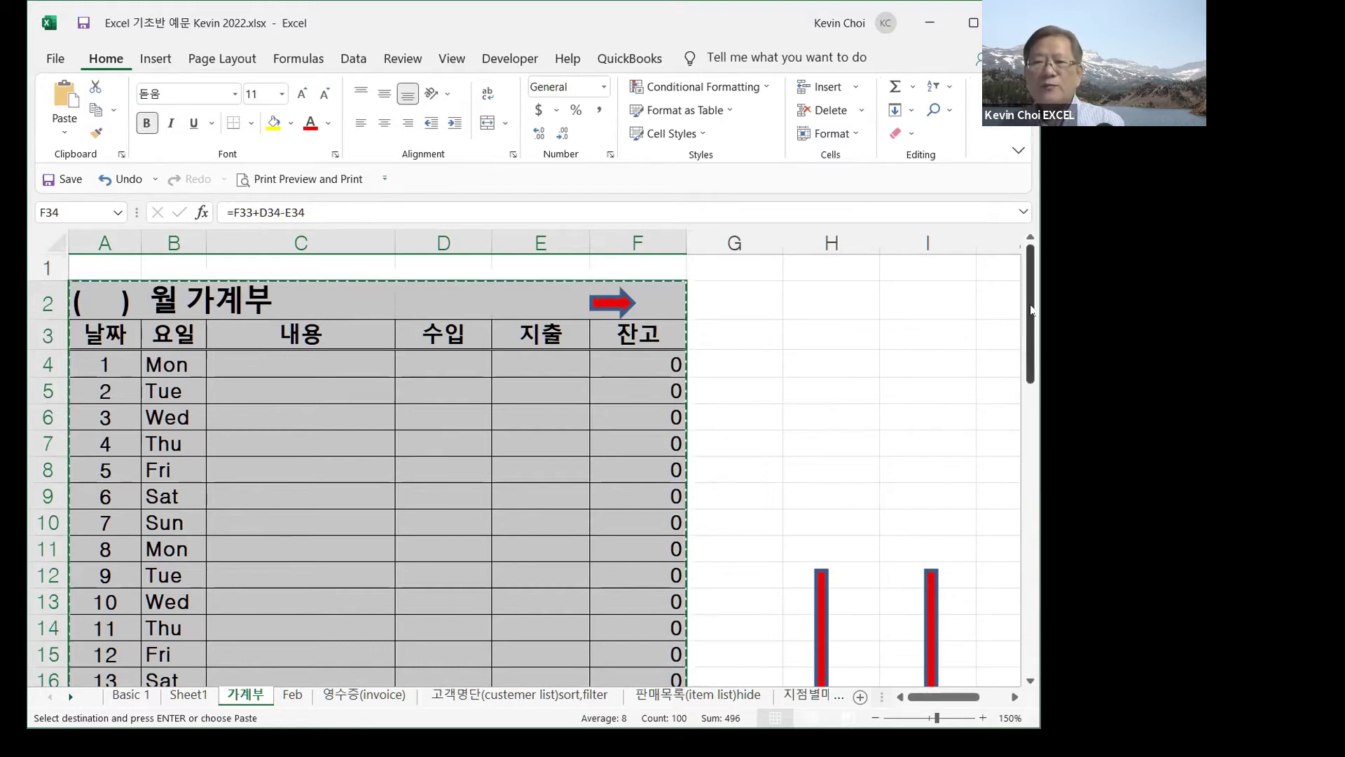
# - Paste the copied ledger into the Feb sheet starting at cell A2
pyautogui.moveTo(1031, 310)
pyautogui.mouseDown()
pyautogui.moveTo(1038, 537)
pyautogui.moveTo(1024, 315)
pyautogui.mouseUp()
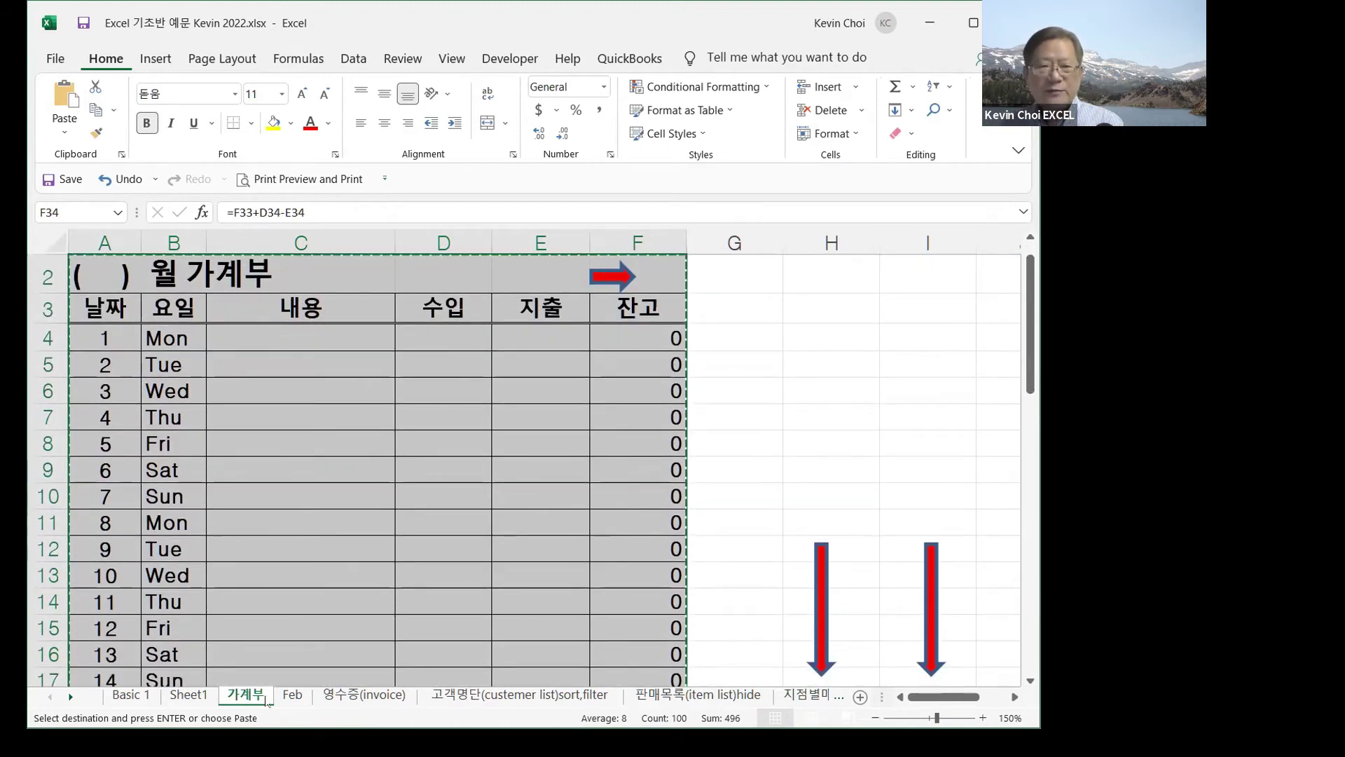
pyautogui.click(292, 698)
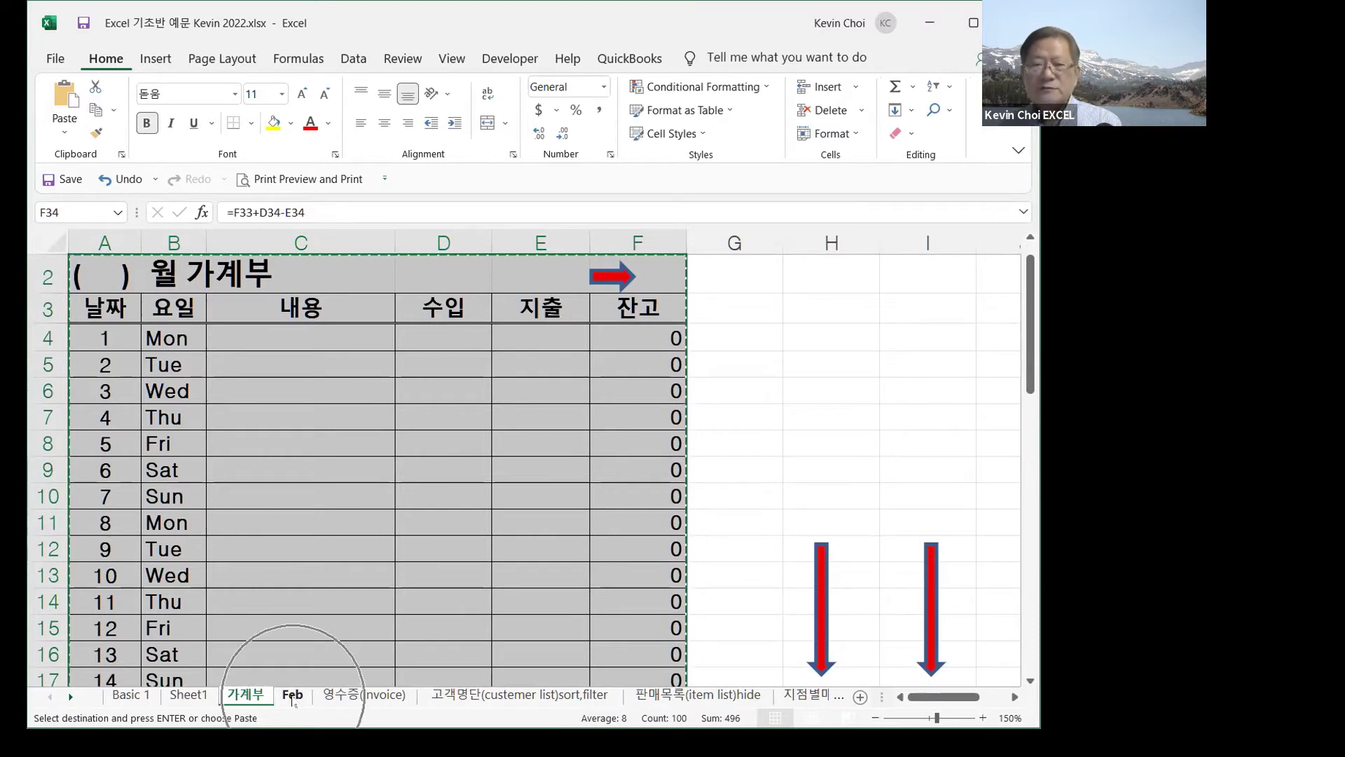
pyautogui.hotkey('ctrl', 'q')
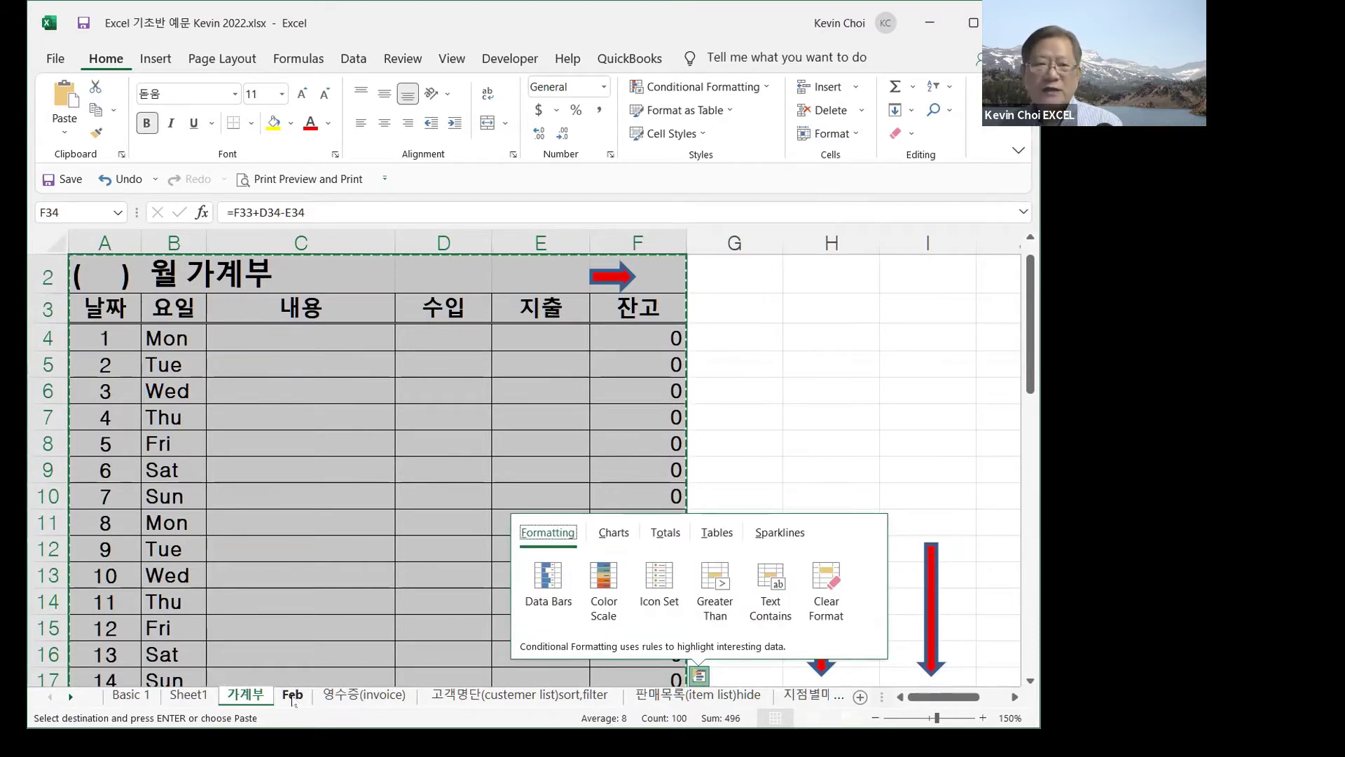
pyautogui.click(293, 697)
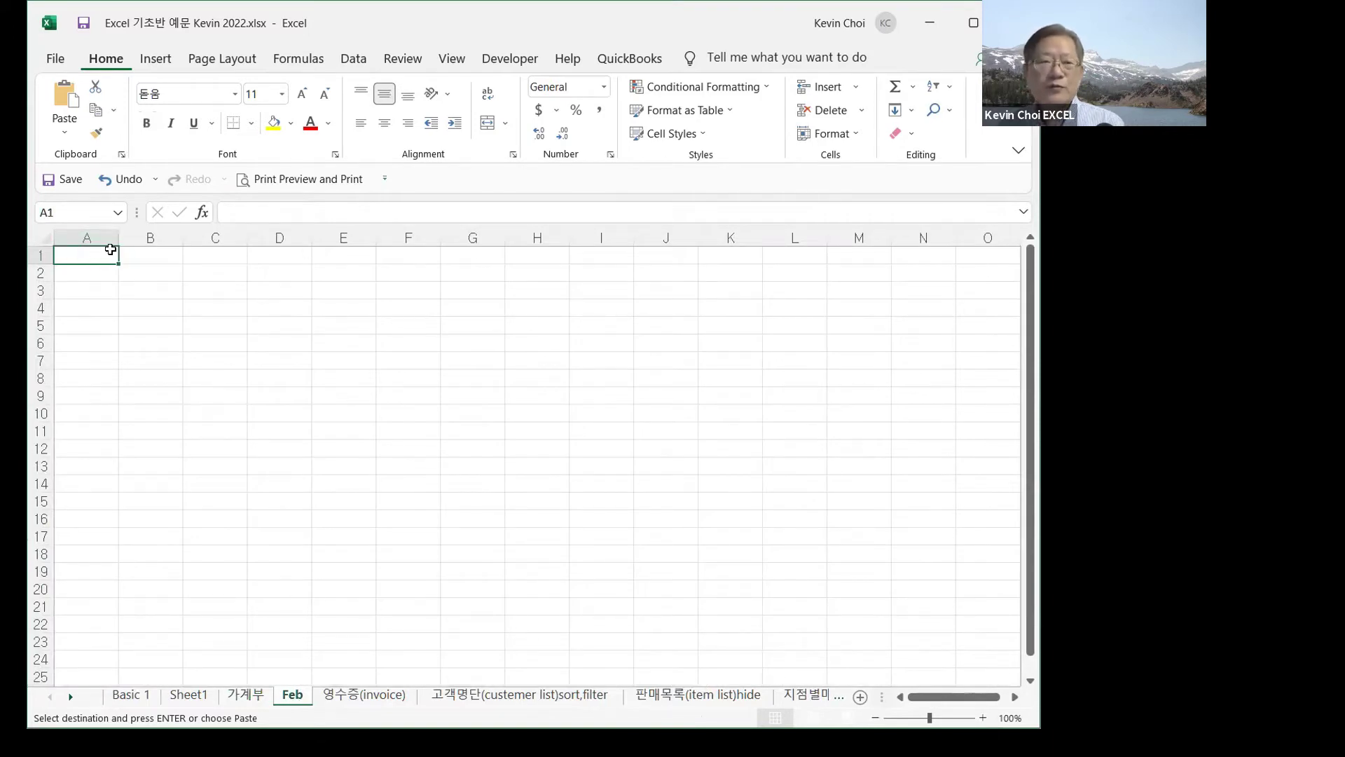
pyautogui.click(96, 270)
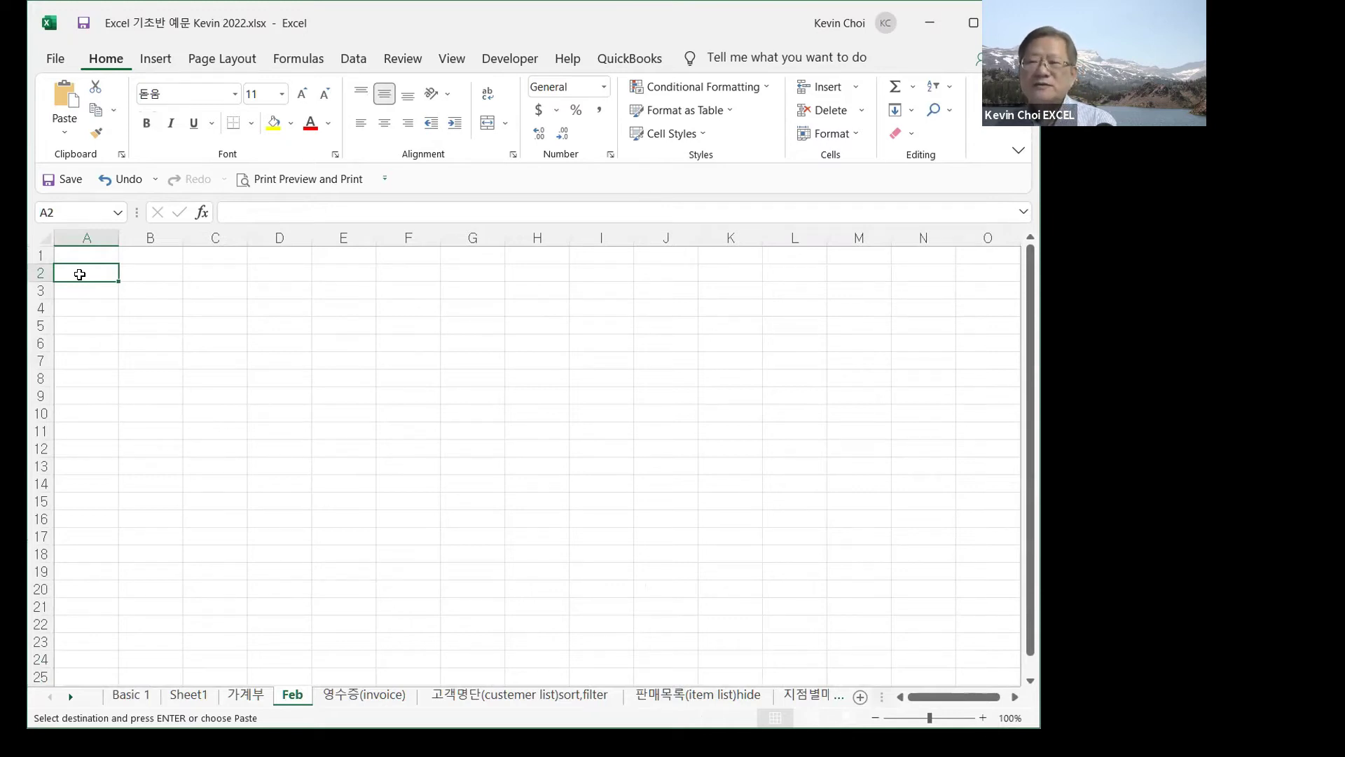
pyautogui.hotkey('ctrl', 'v')
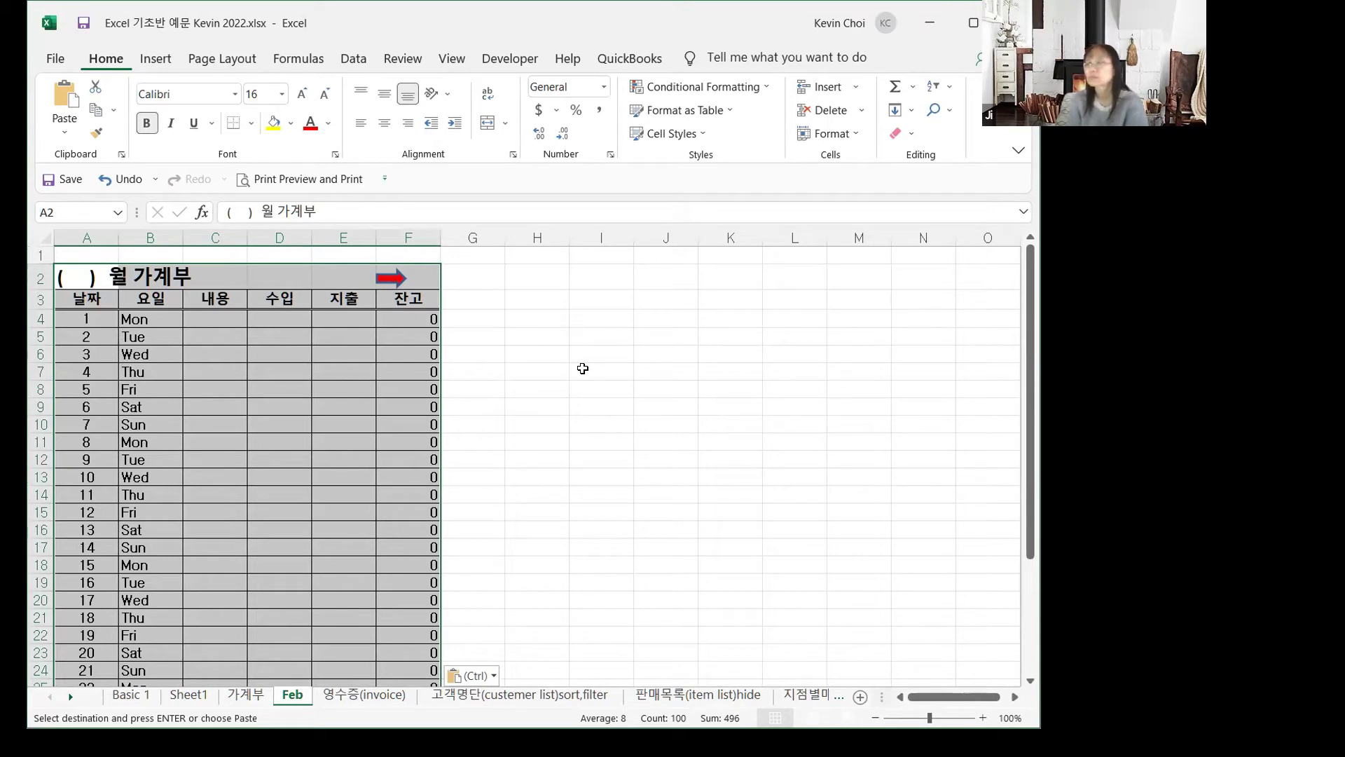
# - Insert the month number 2 inside the parentheses of the ledger title in A2
pyautogui.click(67, 276)
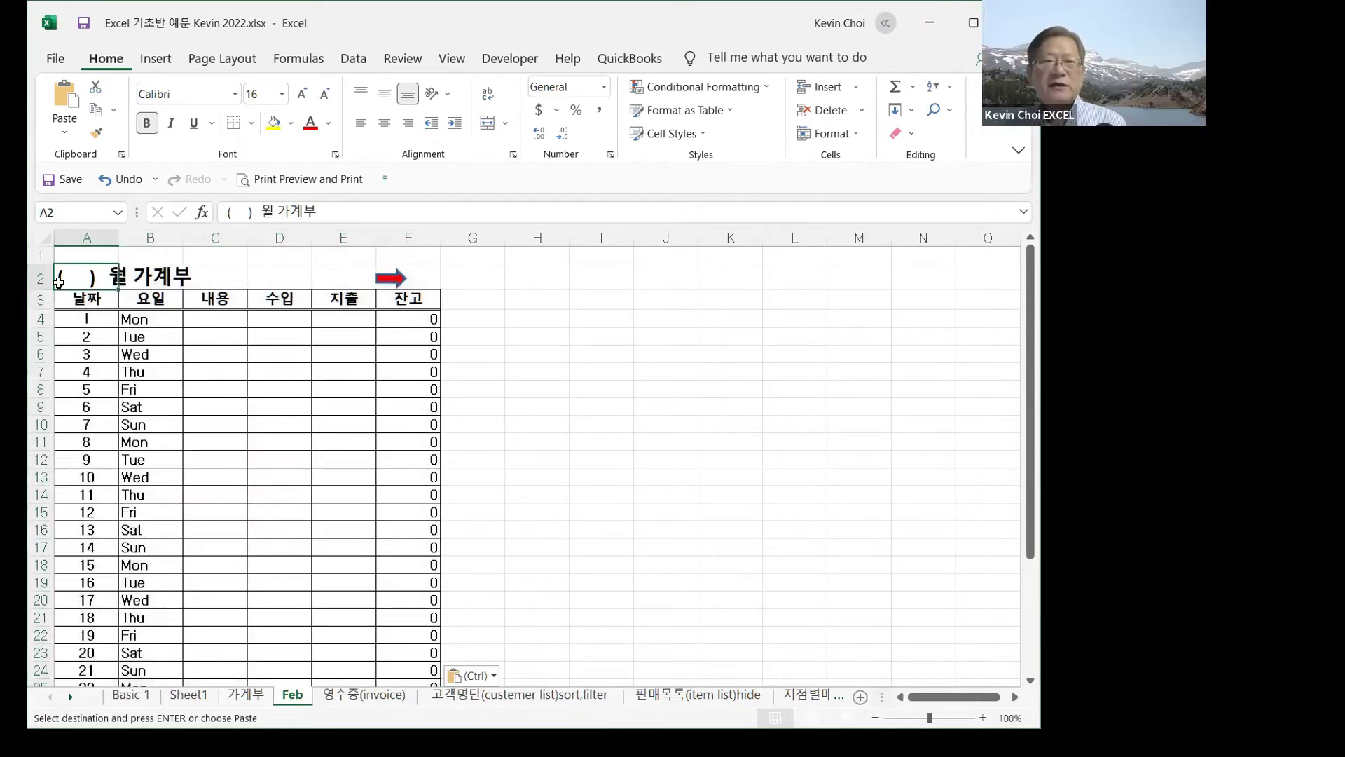
pyautogui.click(231, 212)
pyautogui.write('2')
pyautogui.click(658, 550)
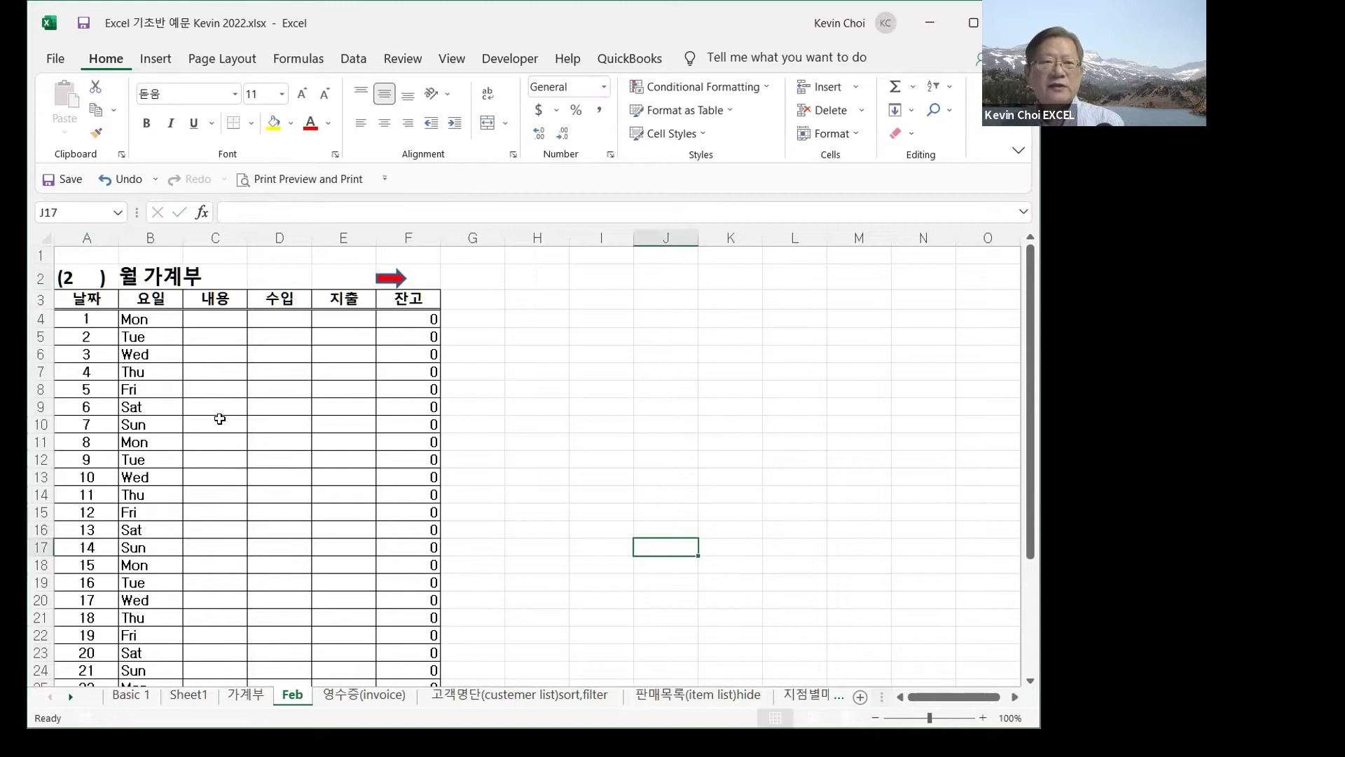
# - Change the day 1 weekday in B4 to Wed
pyautogui.click(147, 319)
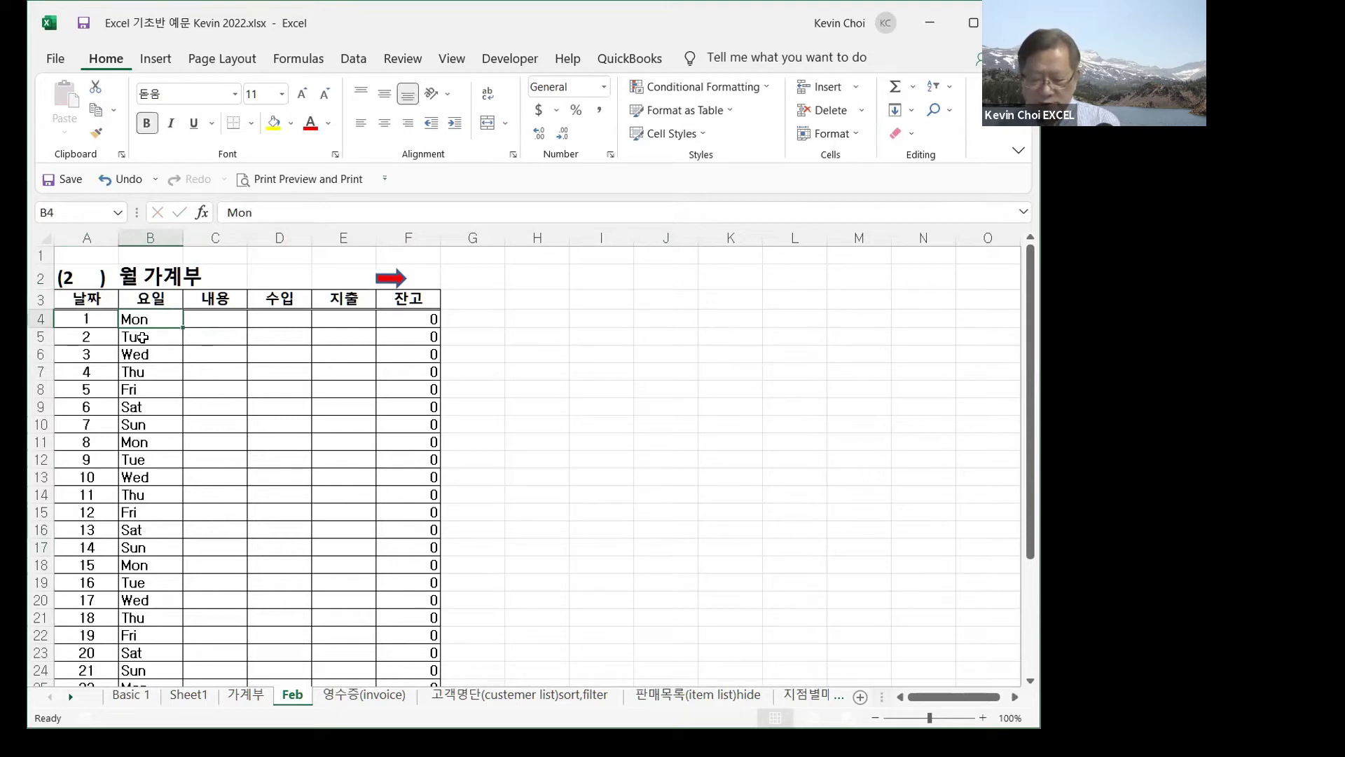
pyautogui.write('Wed')
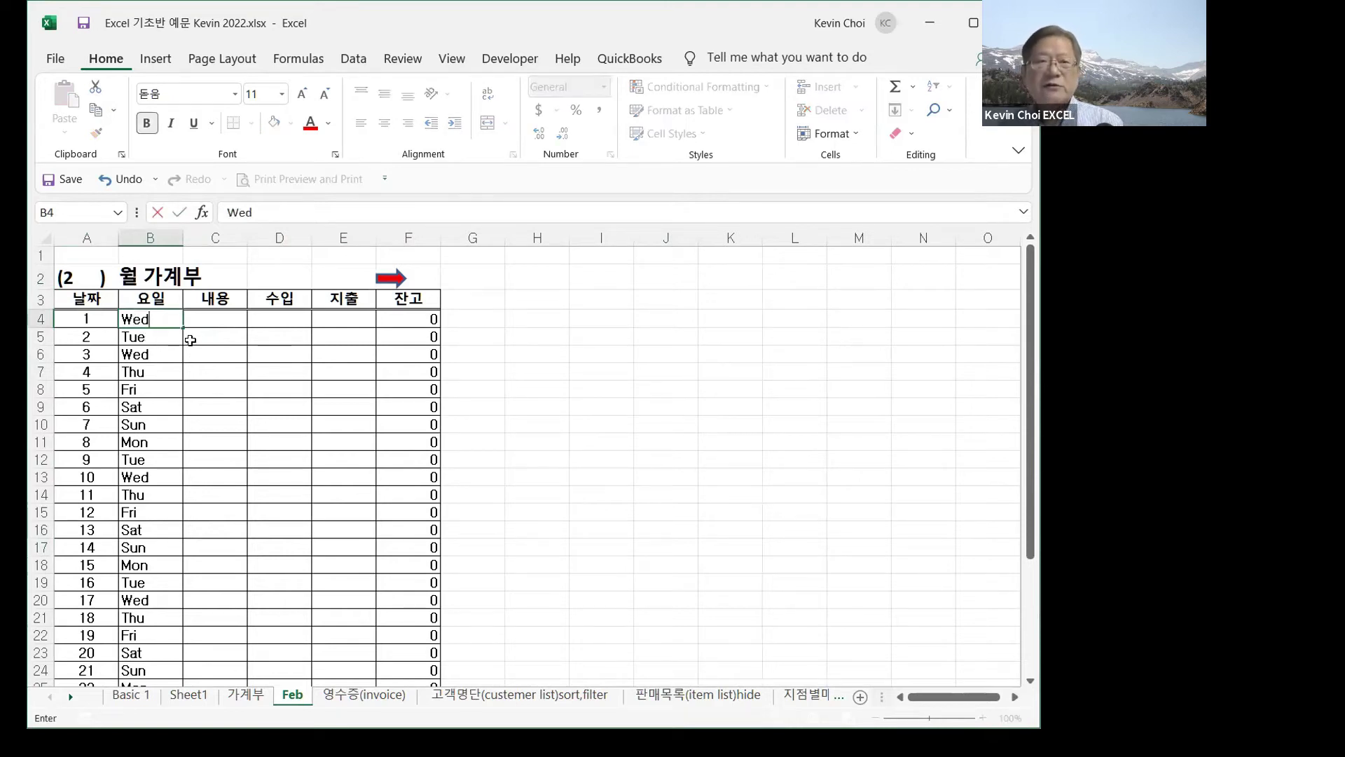
pyautogui.click(541, 337)
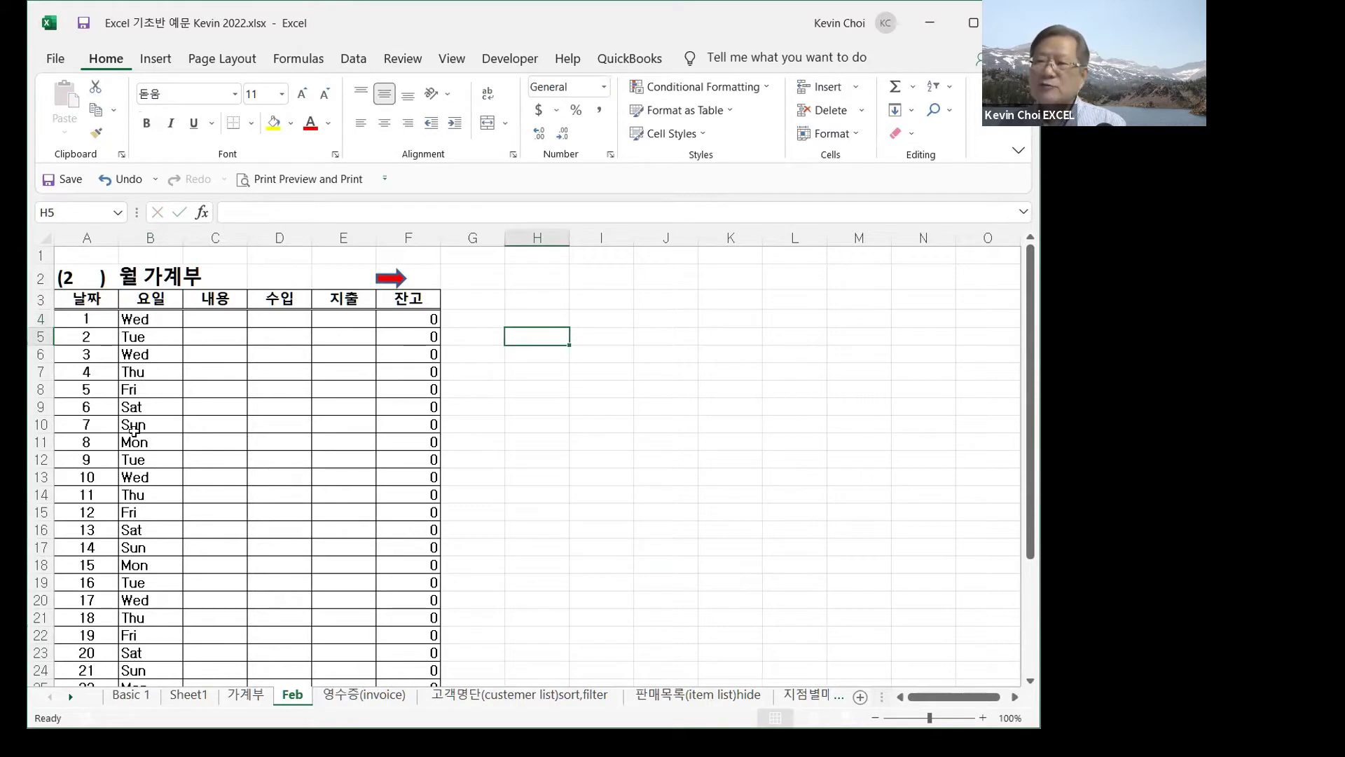
# - Auto-fill the weekday series from B4 down to day 12 in B15
pyautogui.click(177, 334)
pyautogui.click(157, 319)
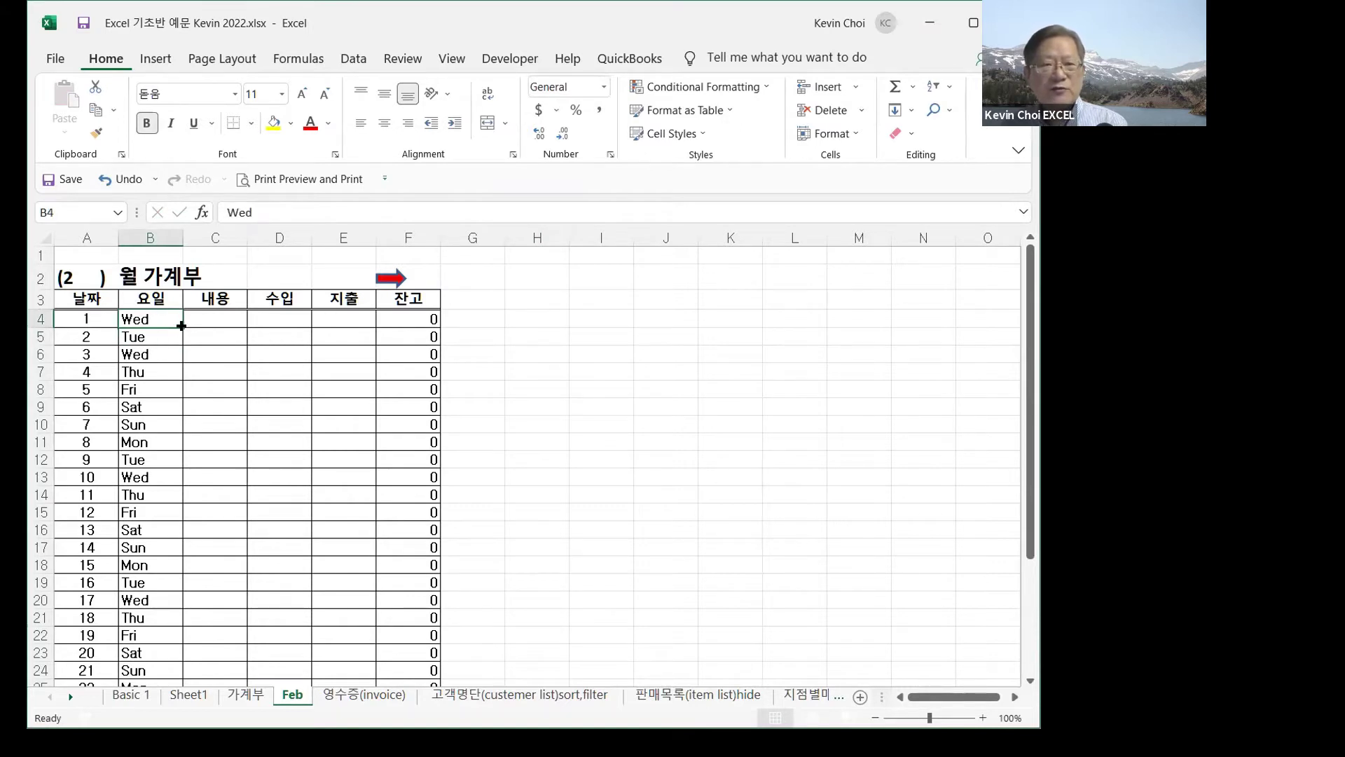
pyautogui.moveTo(181, 326); pyautogui.dragTo(181, 348)
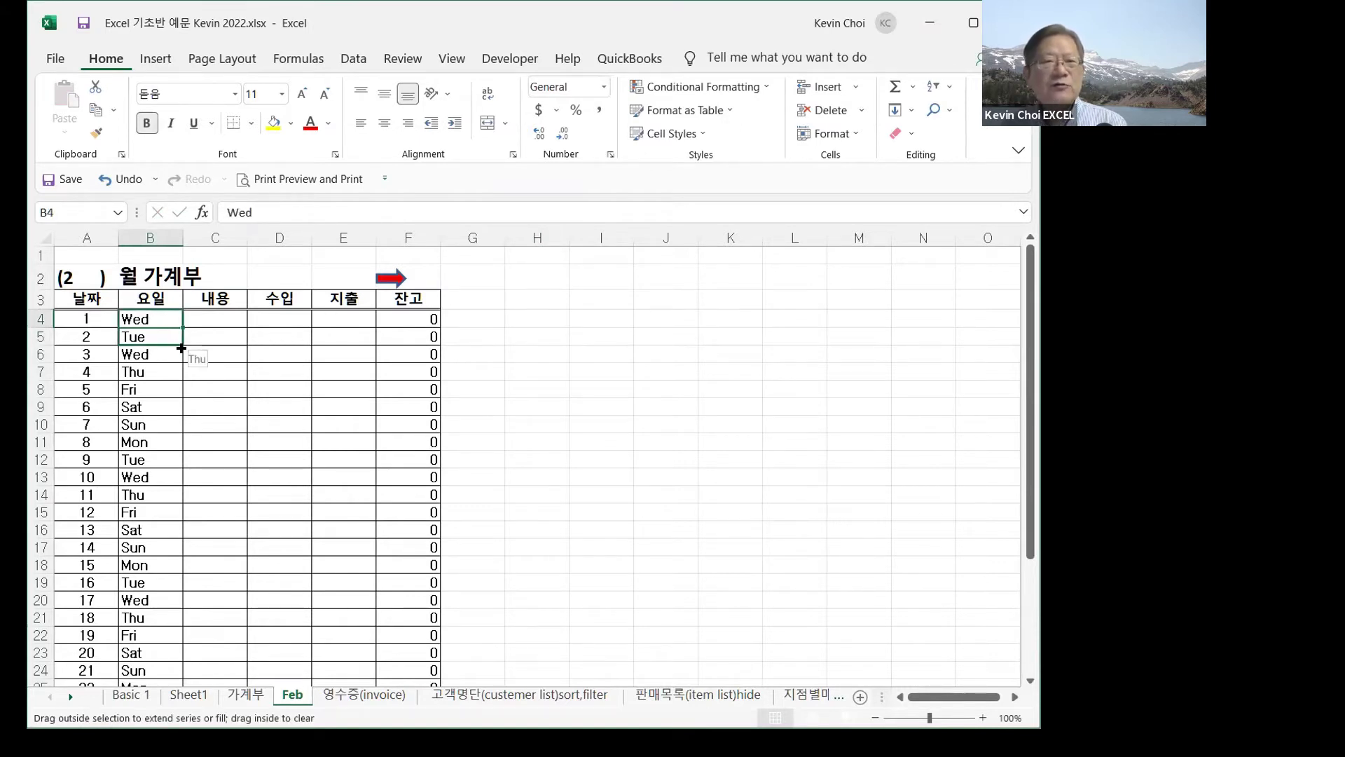
pyautogui.moveTo(182, 513); pyautogui.dragTo(183, 518)
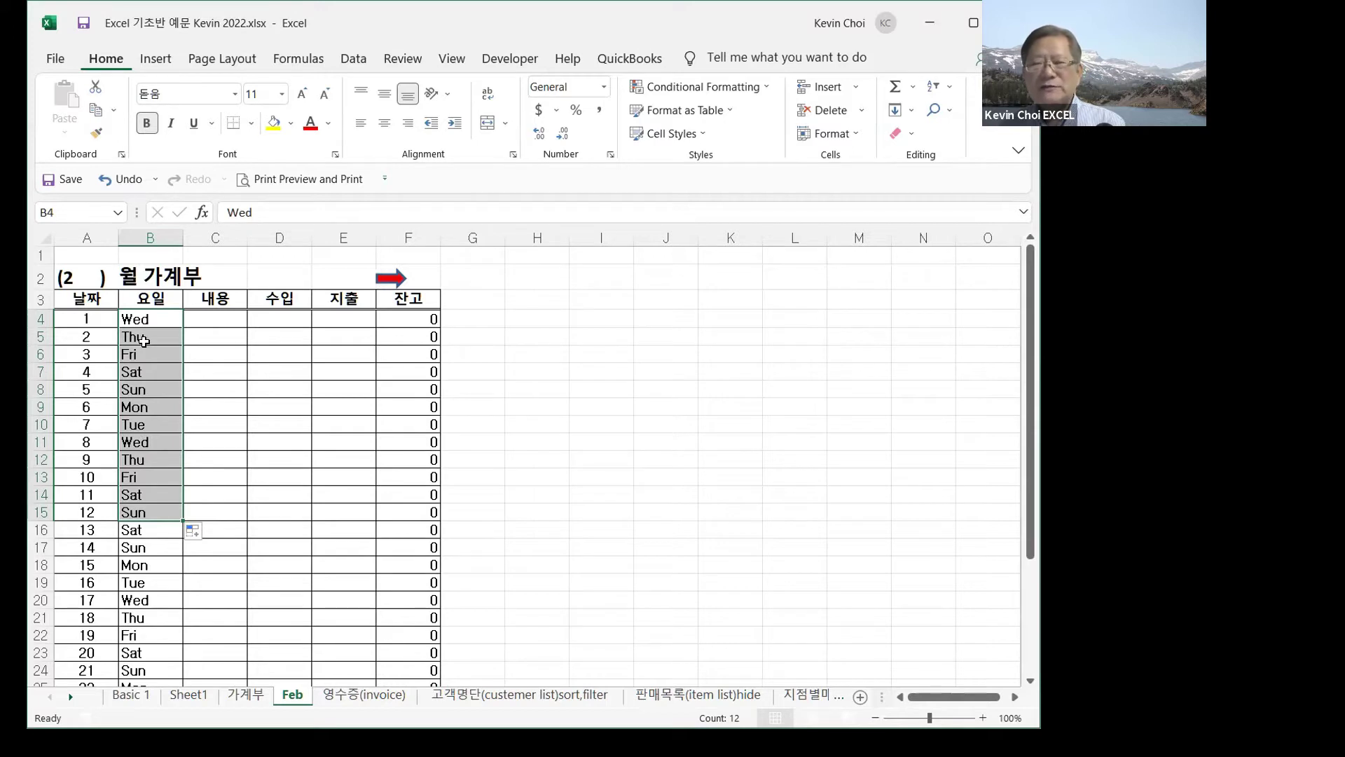
pyautogui.click(260, 326)
pyautogui.write('Wed')
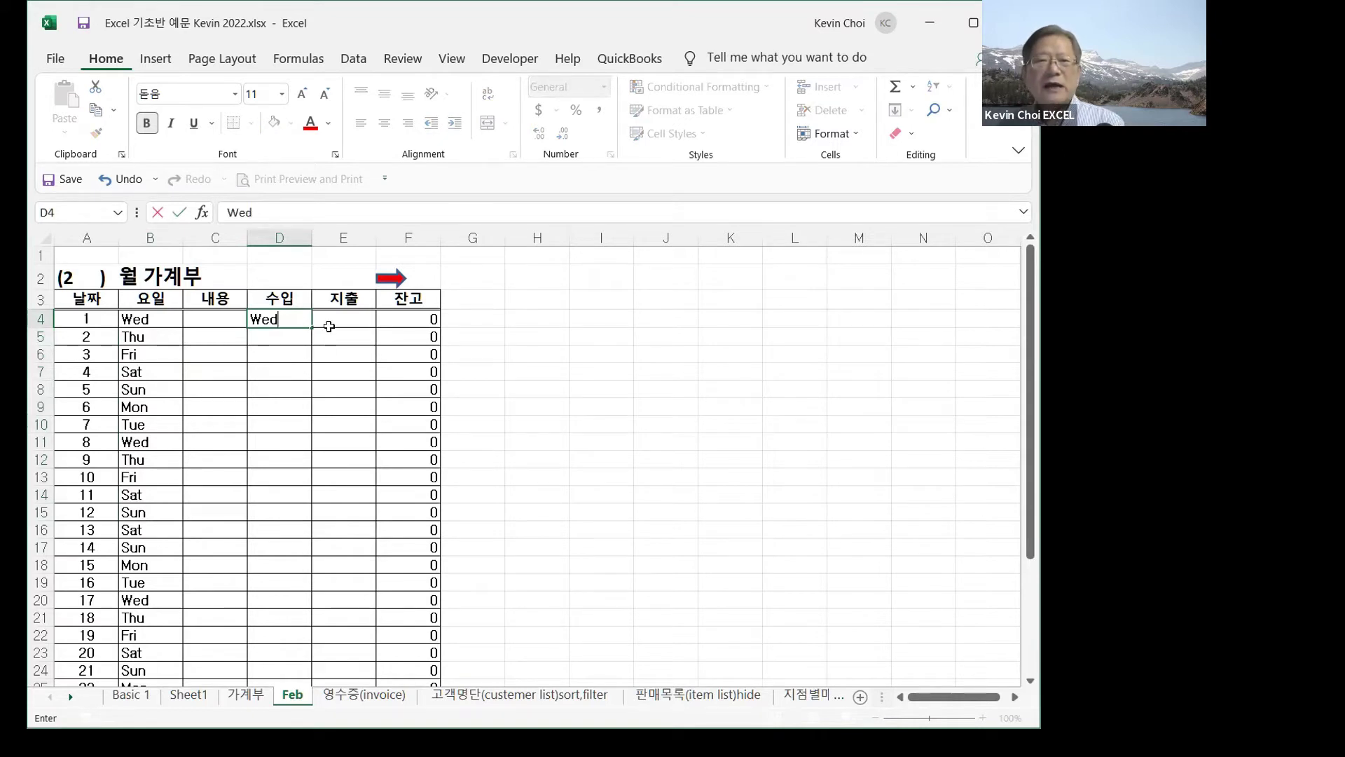
pyautogui.moveTo(312, 322); pyautogui.dragTo(311, 361)
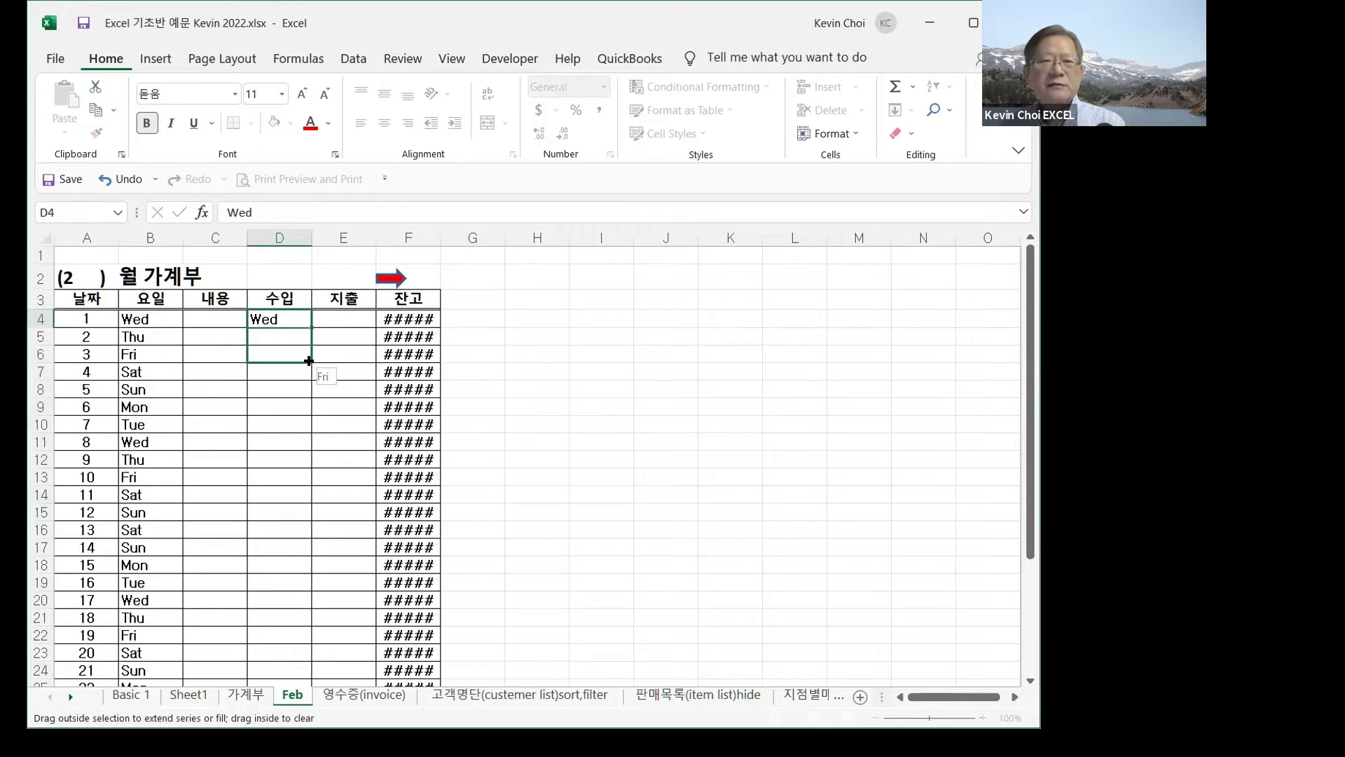
pyautogui.moveTo(306, 319); pyautogui.dragTo(306, 319)
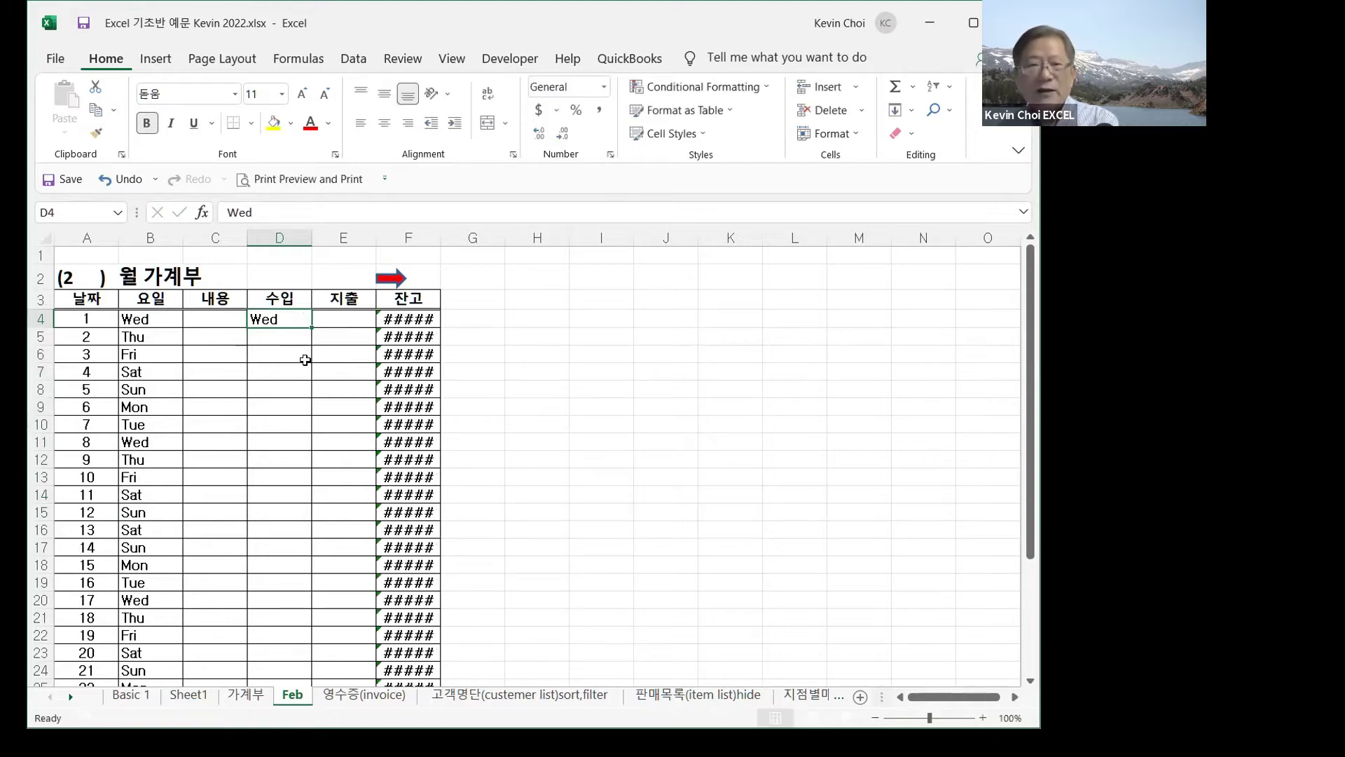
pyautogui.press('BackSpace')
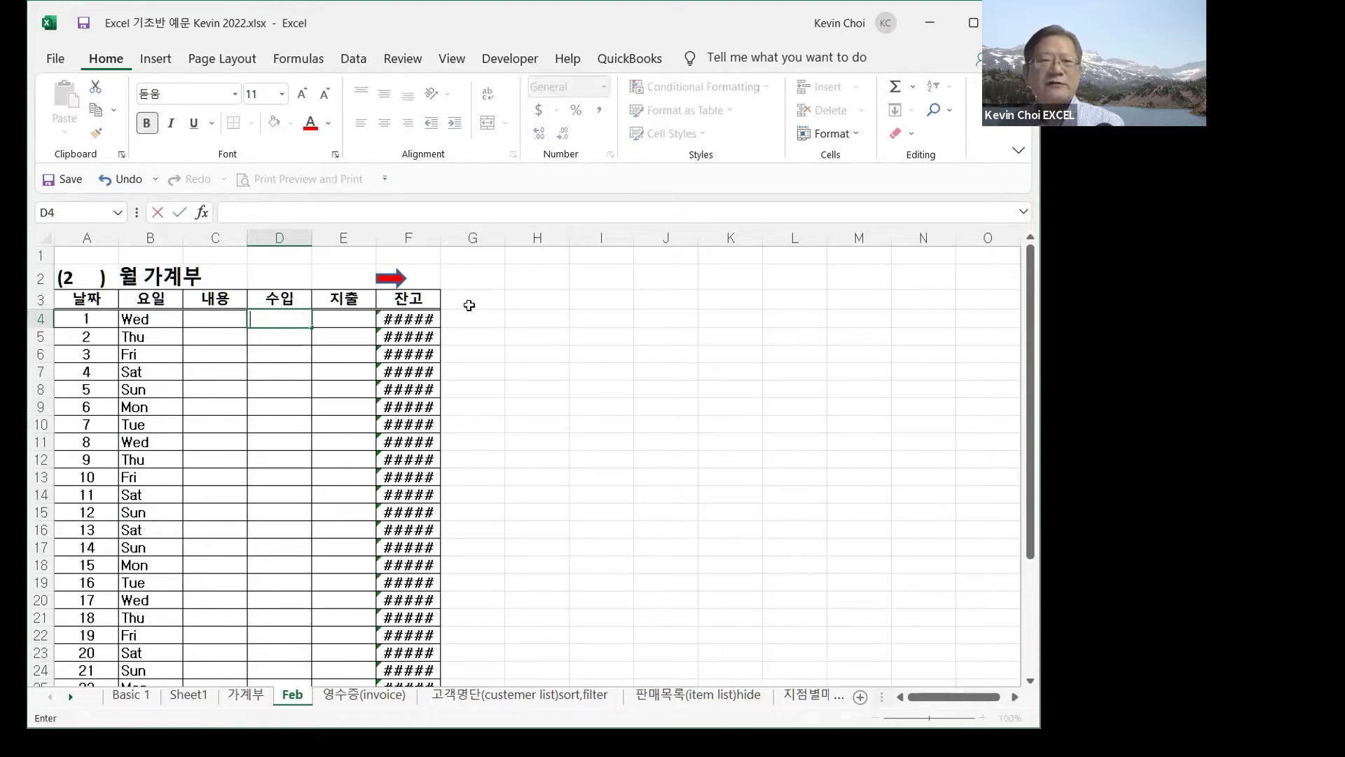
# - Extend the weekday series from B4:B5 down to day 31 in B34
pyautogui.click(156, 321)
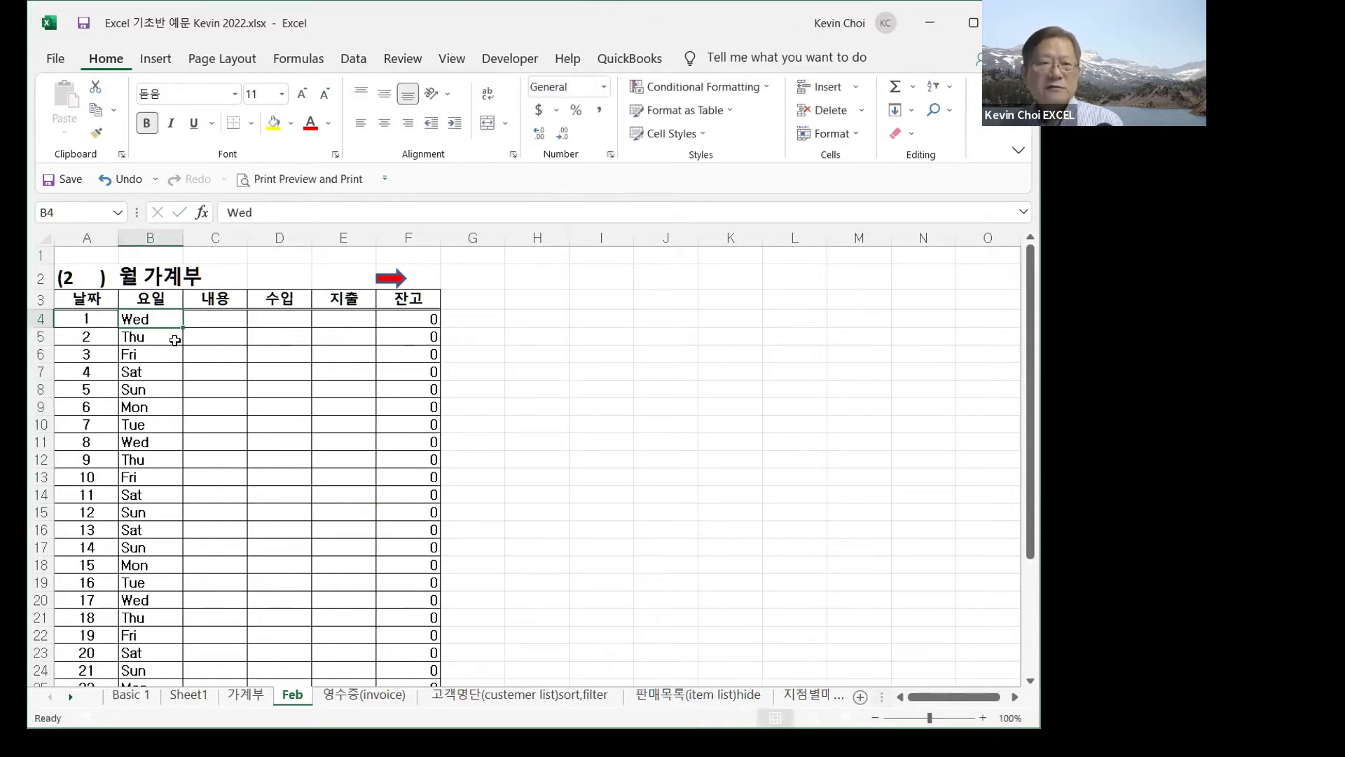
pyautogui.moveTo(150, 321); pyautogui.dragTo(149, 337)
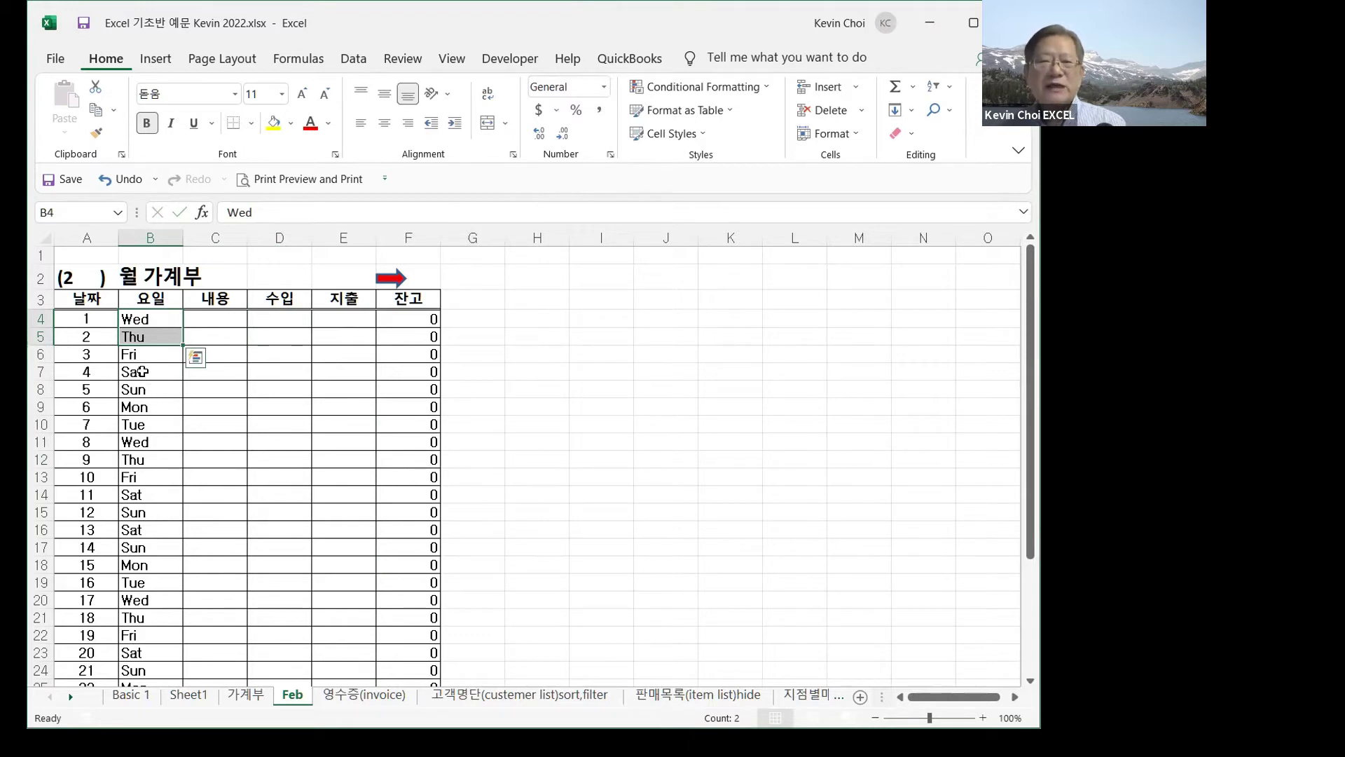
pyautogui.moveTo(180, 341); pyautogui.dragTo(183, 651)
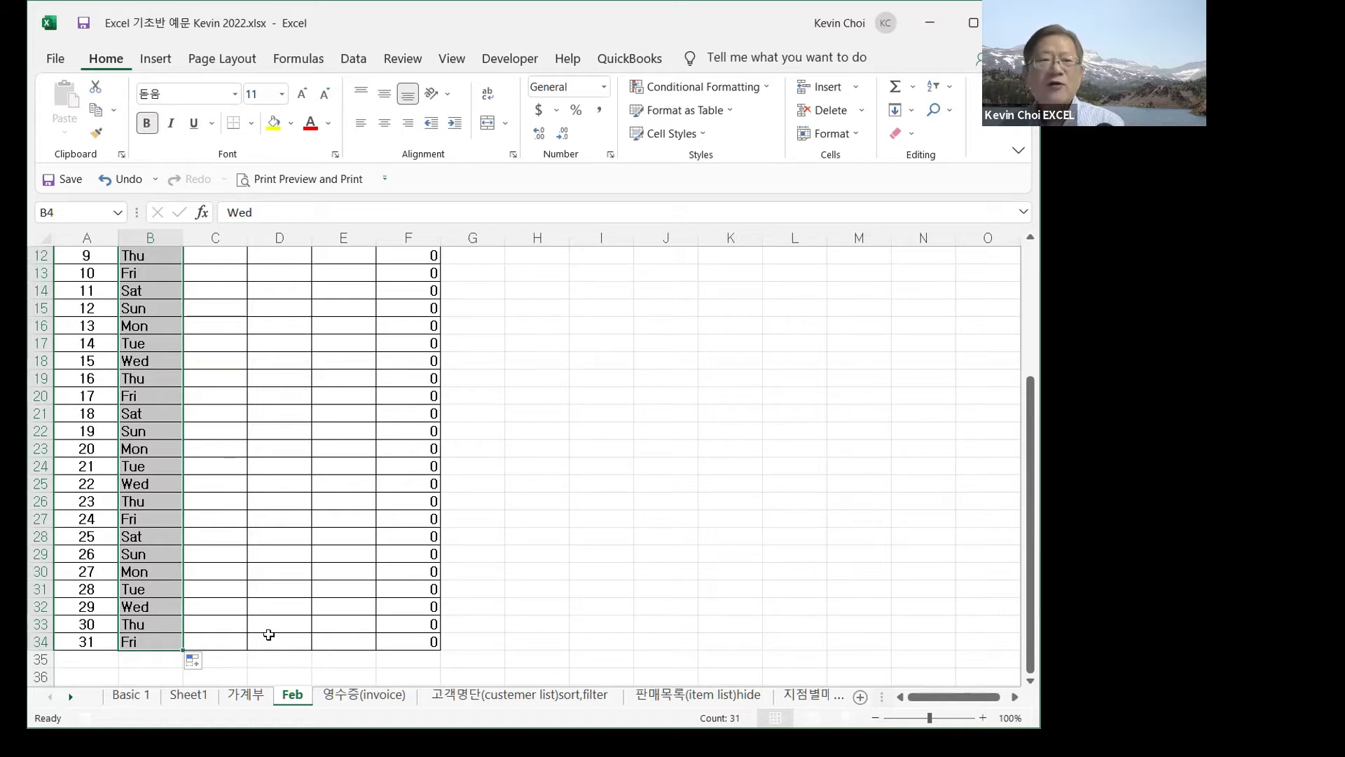
# - Hide rows 32 to 34, which hold days 29 to 31, on the Feb sheet
pyautogui.click(523, 552)
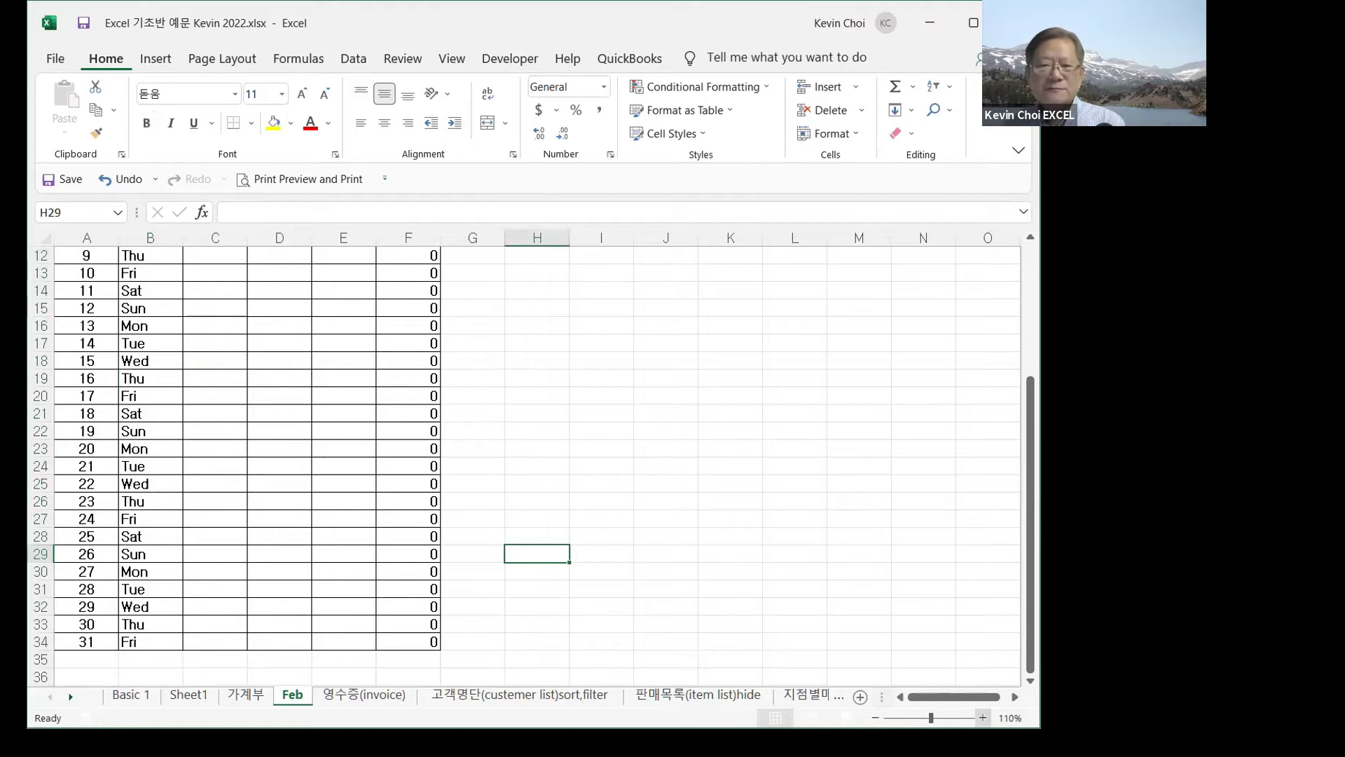
pyautogui.click(983, 717)
pyautogui.click(983, 718)
pyautogui.click(983, 718)
pyautogui.click(982, 717)
pyautogui.click(983, 717)
pyautogui.click(983, 717)
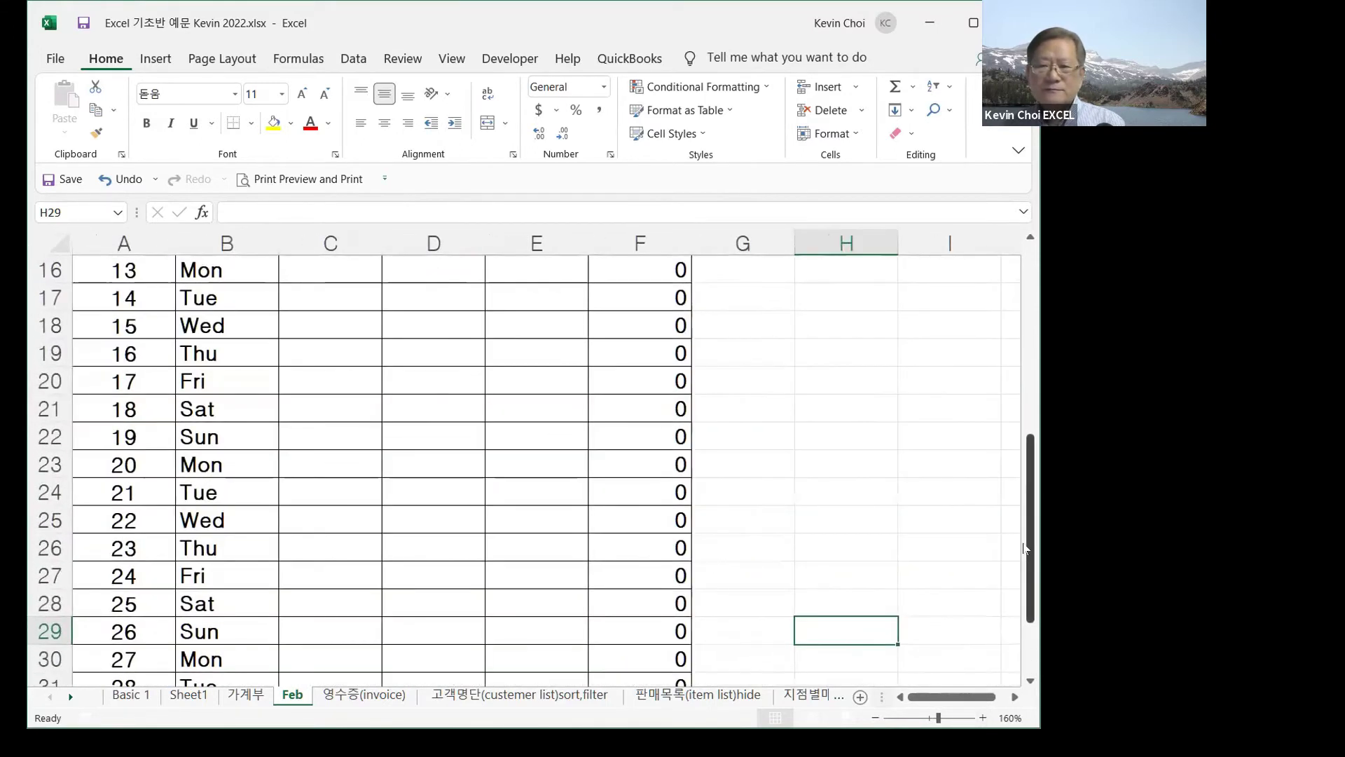
pyautogui.moveTo(1025, 548); pyautogui.dragTo(1027, 597)
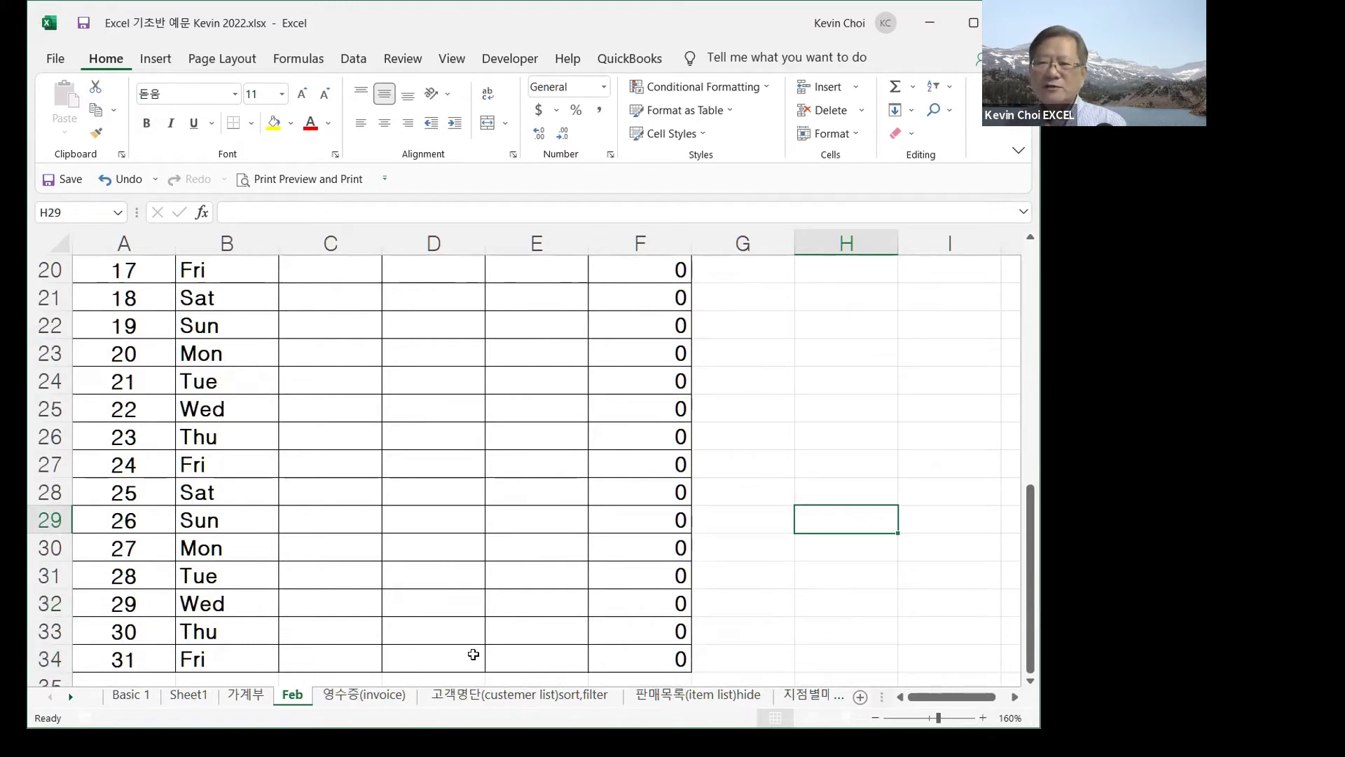
pyautogui.click(49, 603)
pyautogui.moveTo(49, 661); pyautogui.dragTo(46, 662)
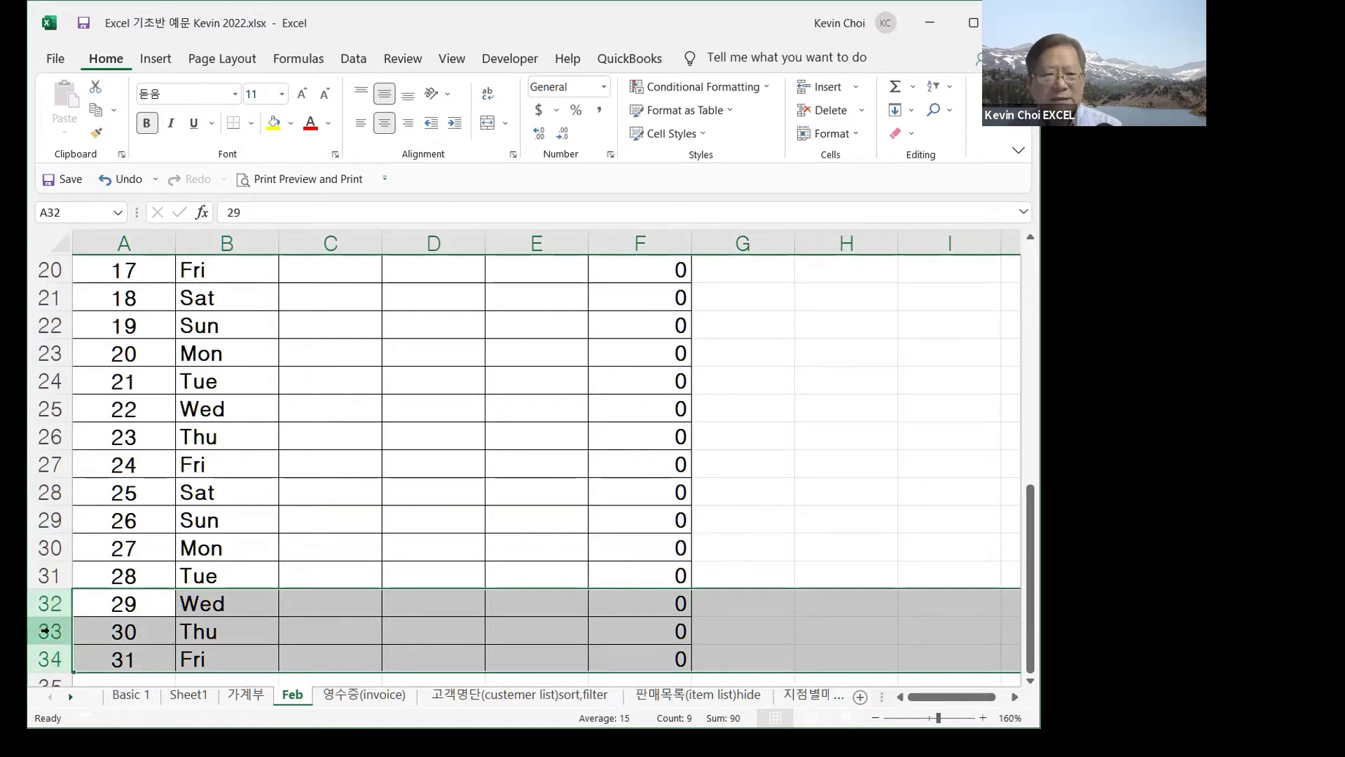
pyautogui.rightClick(46, 631)
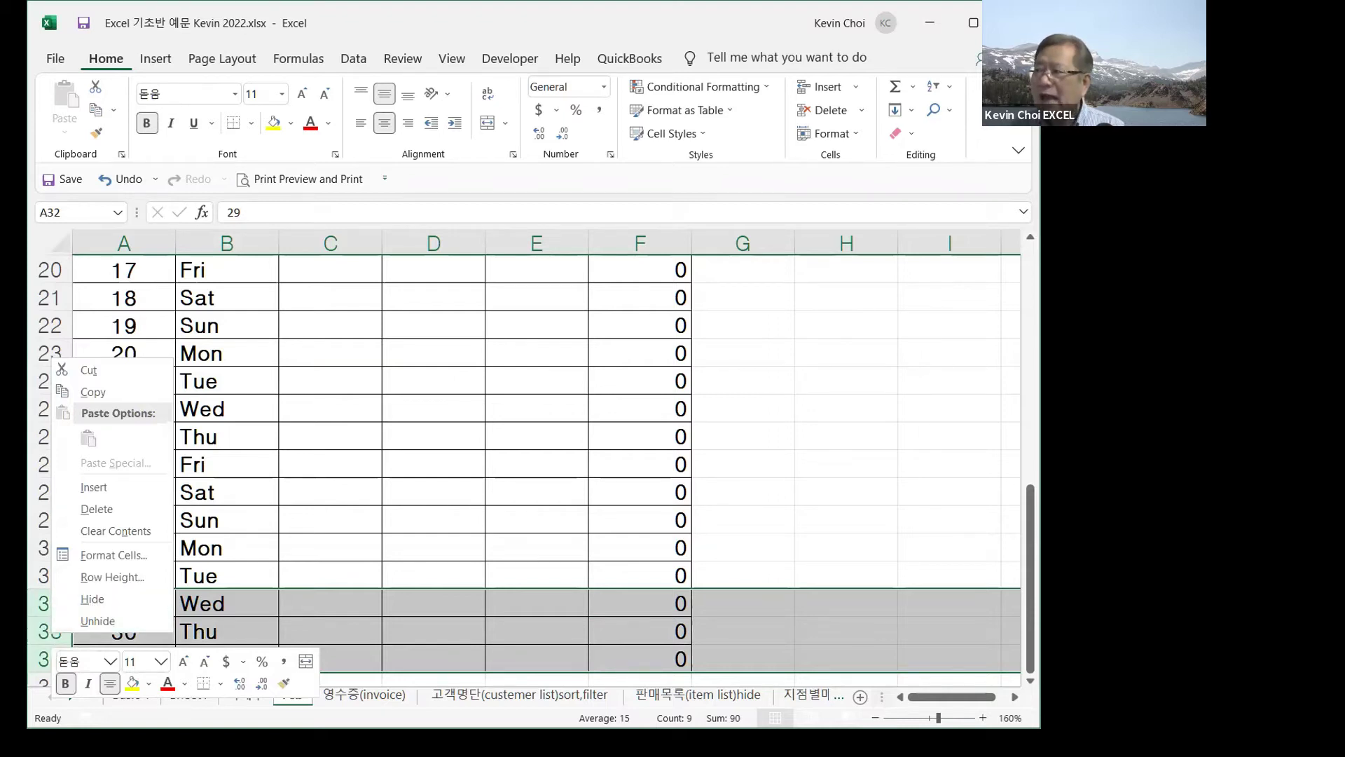
pyautogui.hotkey('alt', 'Tab')
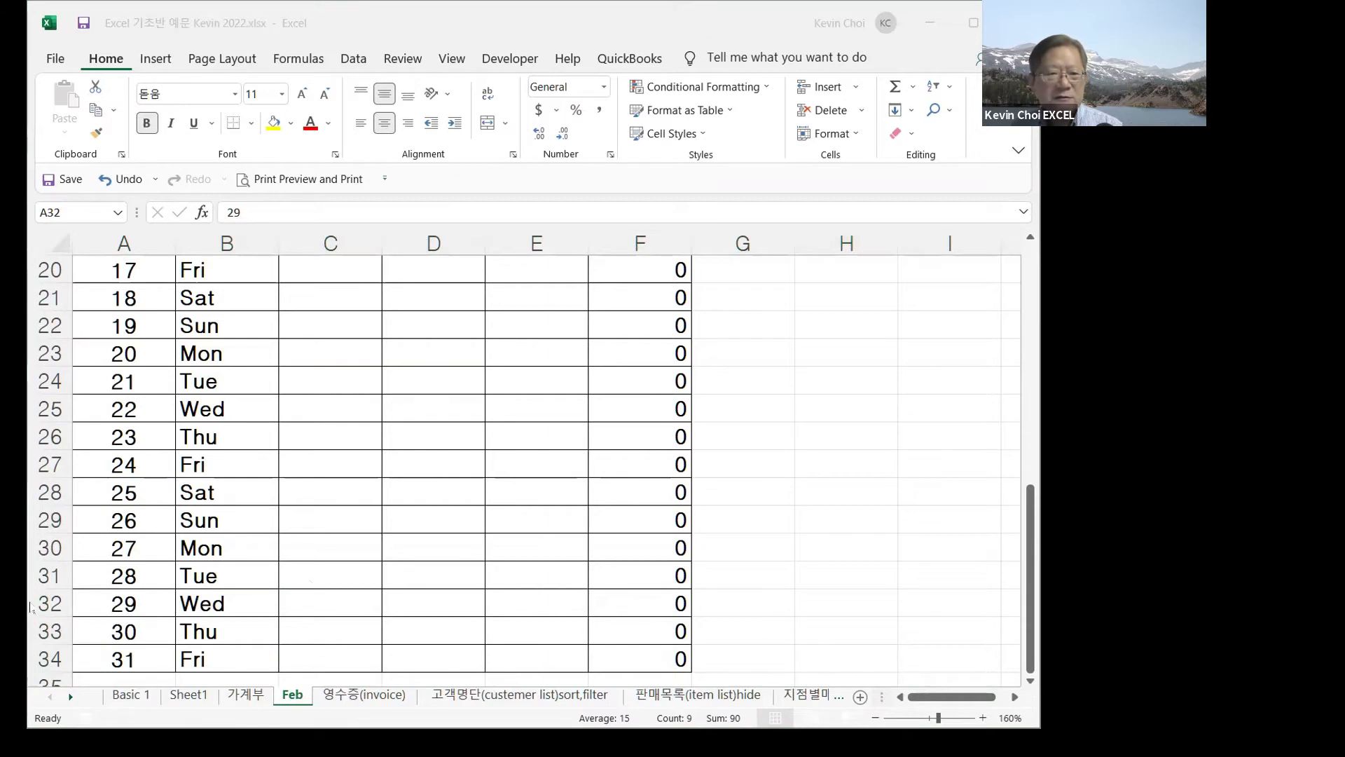
pyautogui.hotkey('alt', 'Tab')
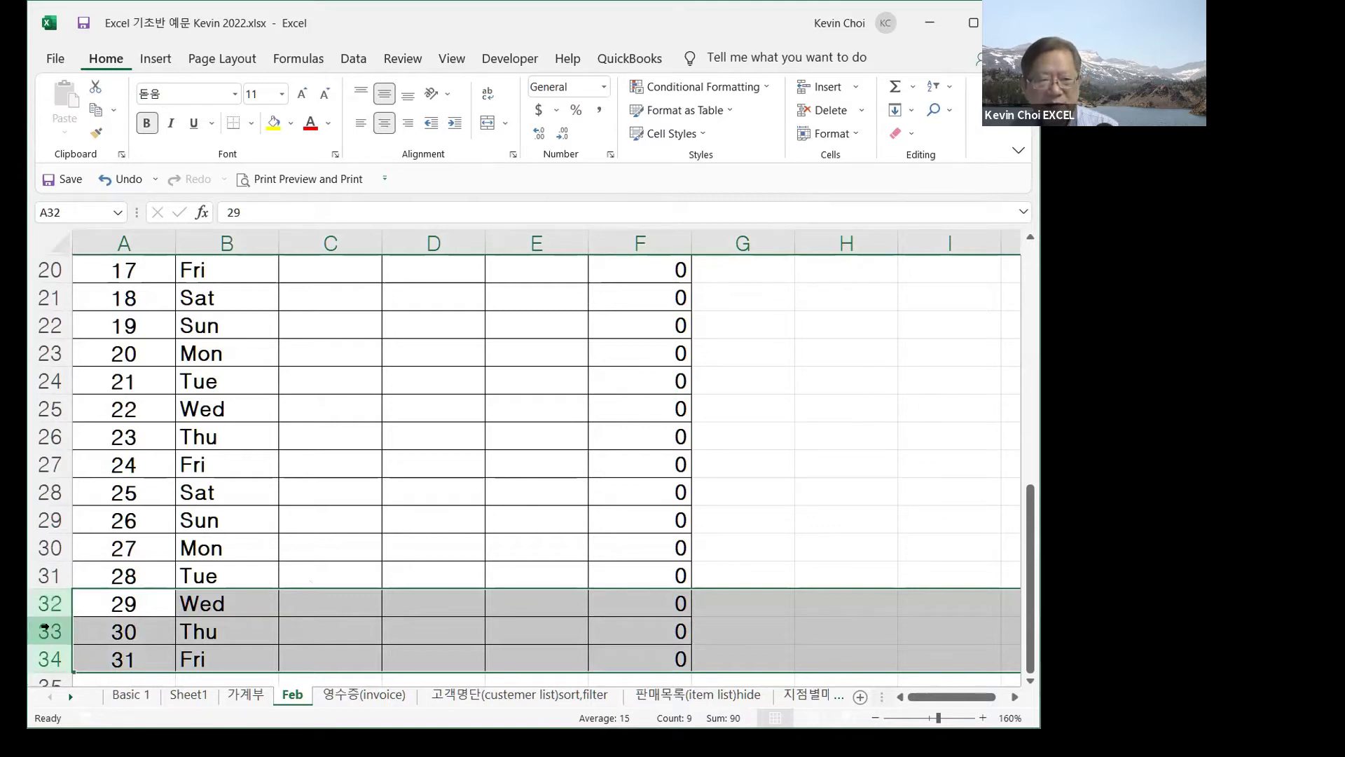
pyautogui.rightClick(45, 632)
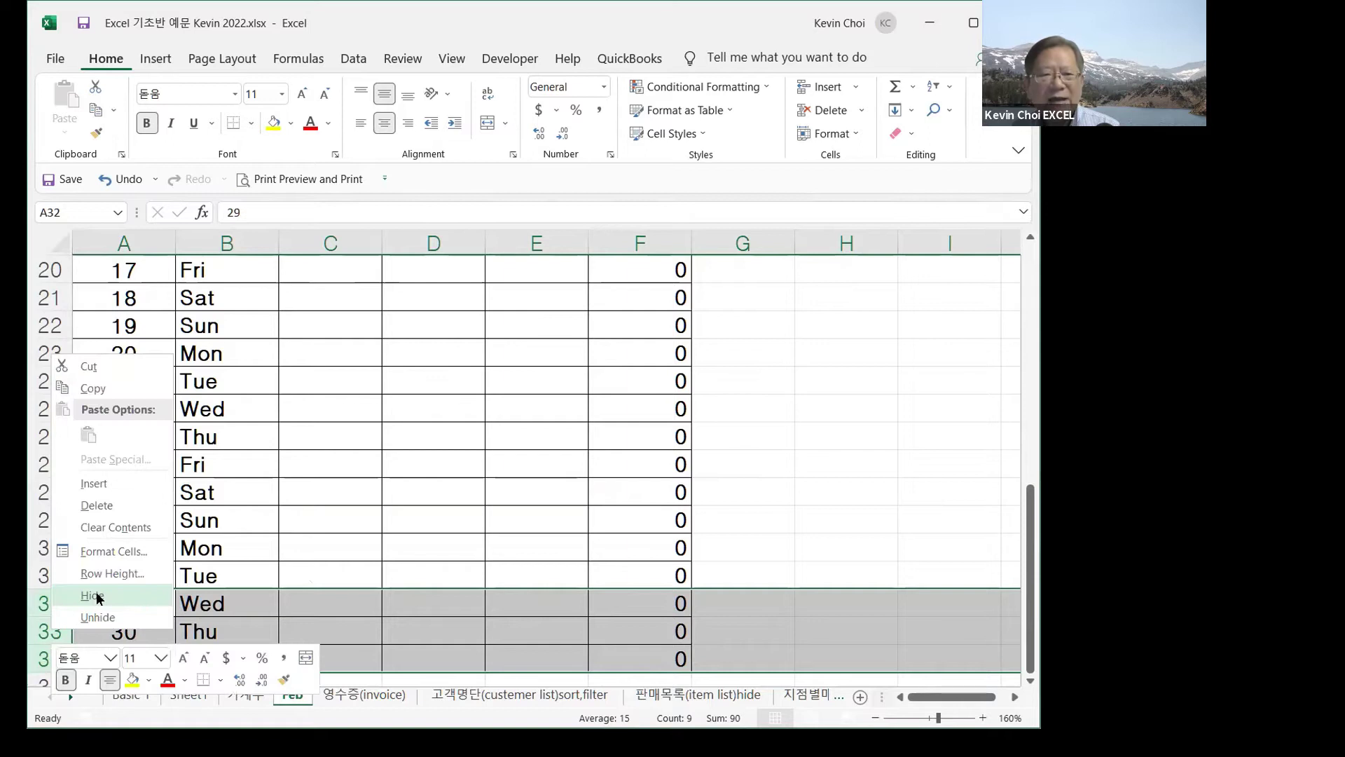
pyautogui.click(95, 596)
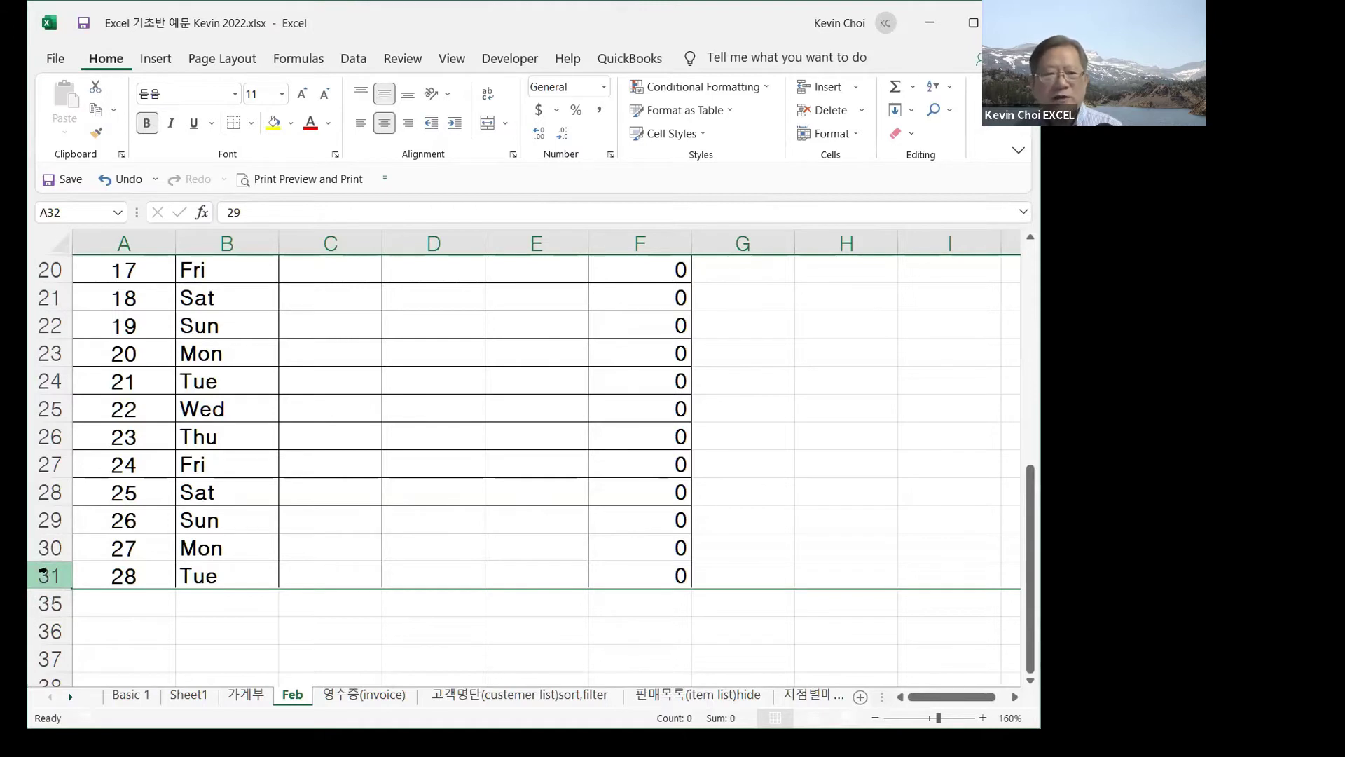
# - Unhide the rows between rows 31 and 35 to restore days 29 to 31
pyautogui.moveTo(40, 572); pyautogui.dragTo(83, 592)
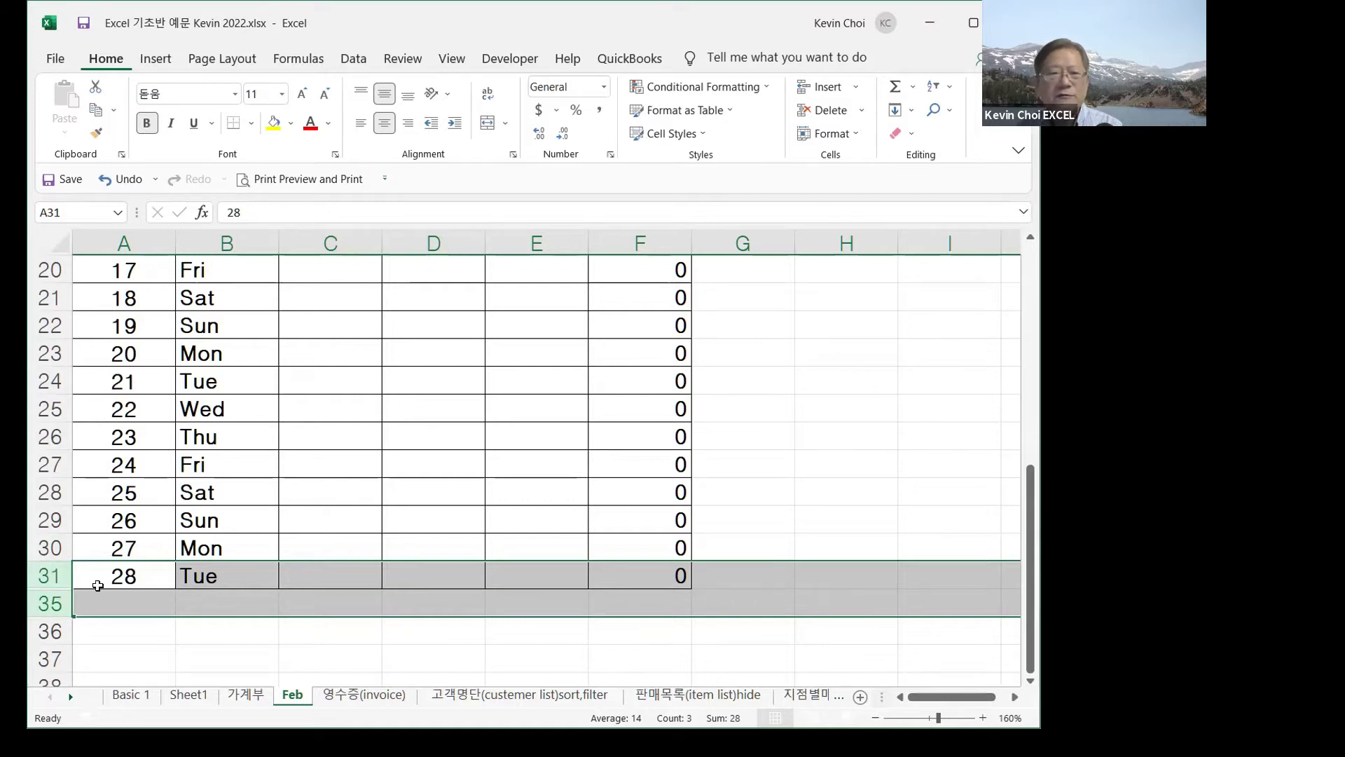
pyautogui.rightClick(43, 601)
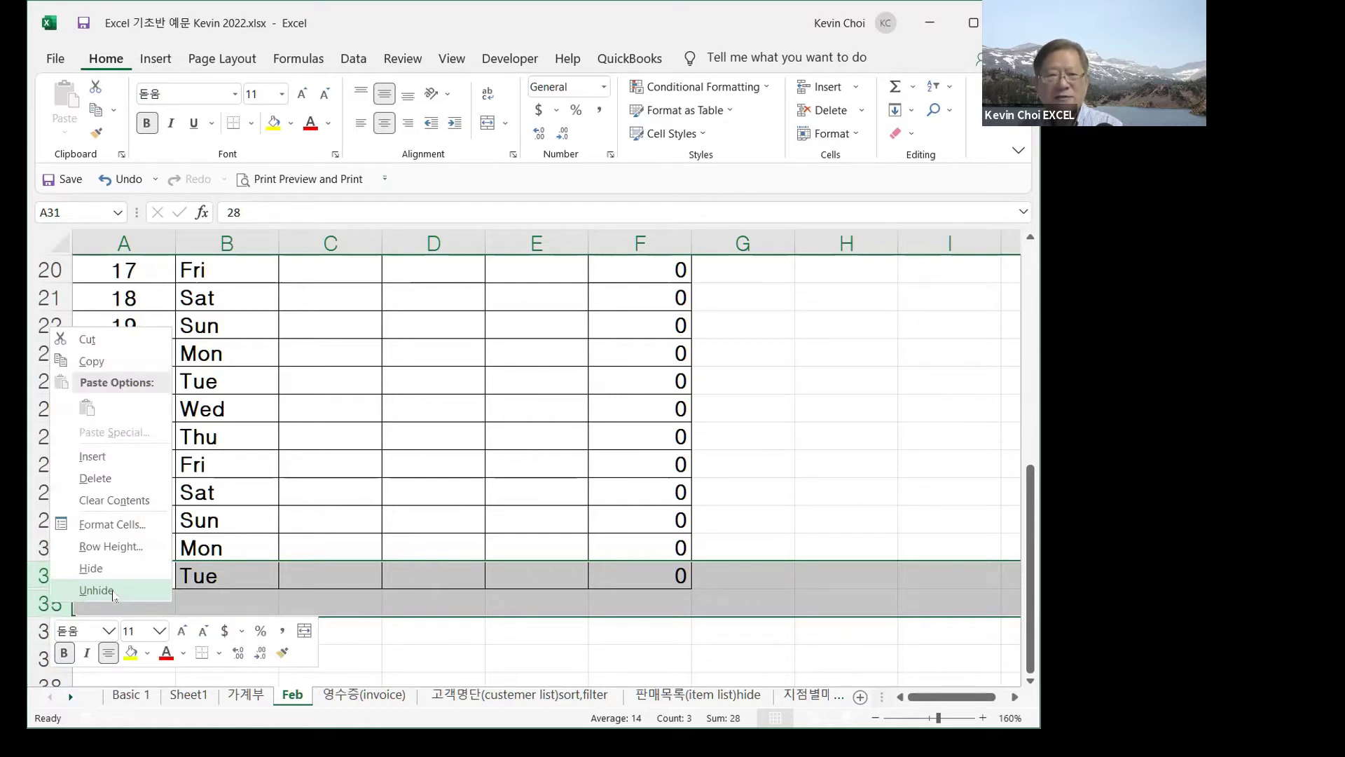
pyautogui.click(96, 591)
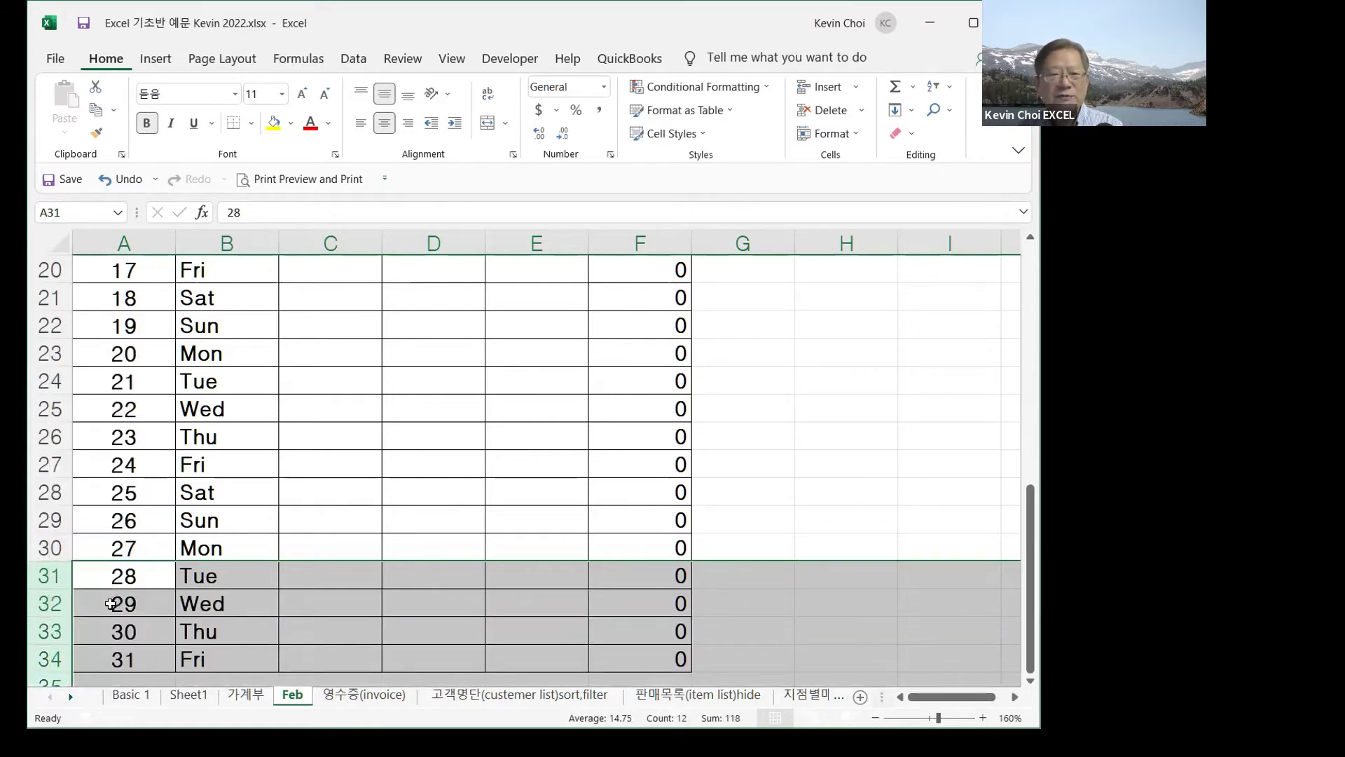
pyautogui.click(321, 428)
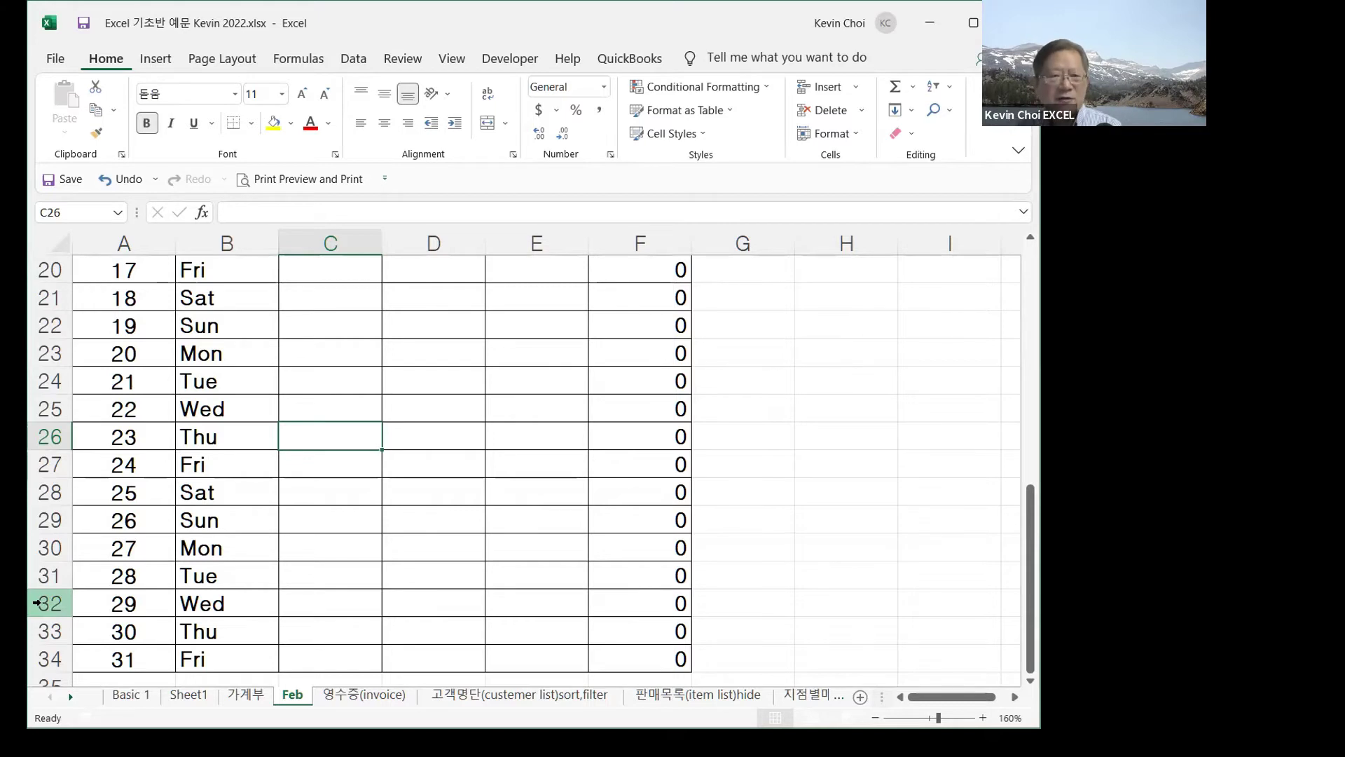
# - Hide the rows for days 29, 30 and 31 on the Feb sheet again
pyautogui.click(37, 602)
pyautogui.moveTo(41, 616); pyautogui.dragTo(44, 628)
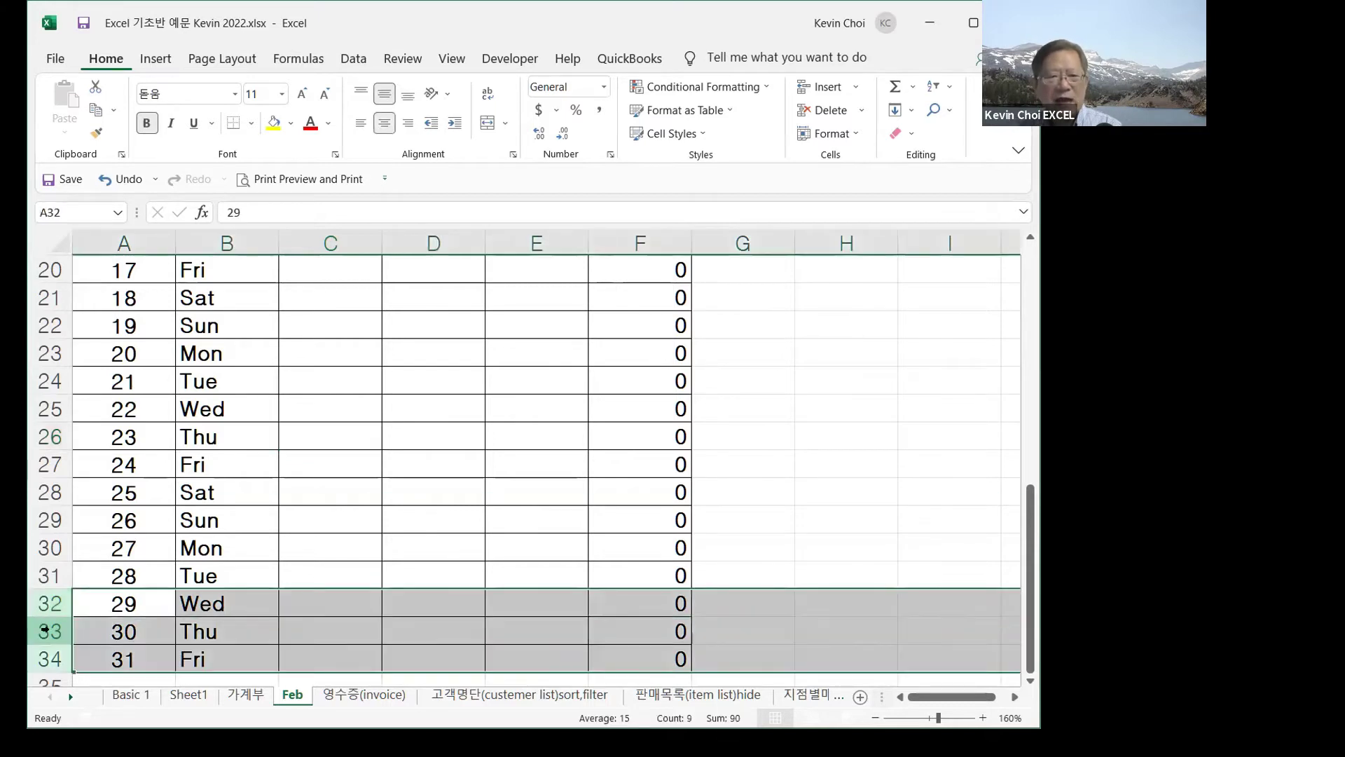
pyautogui.rightClick(50, 634)
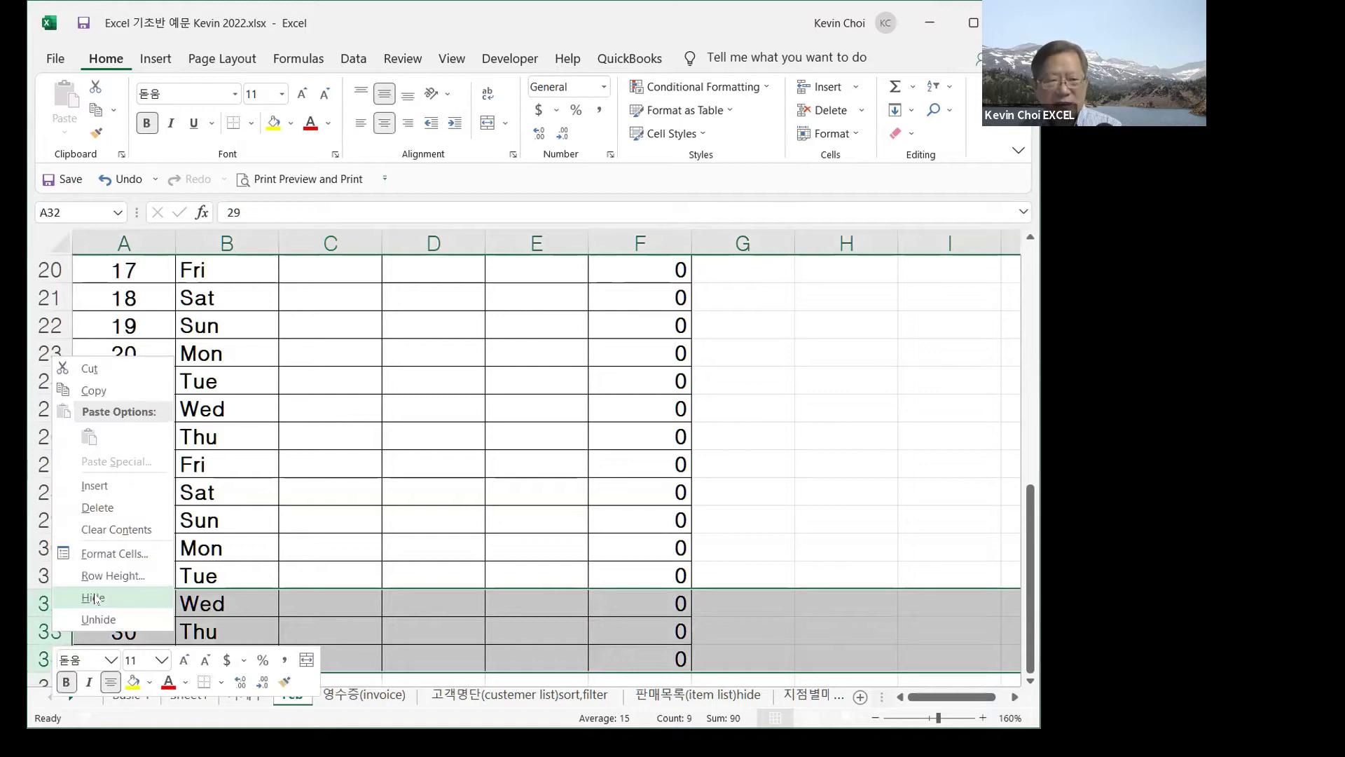
pyautogui.click(95, 599)
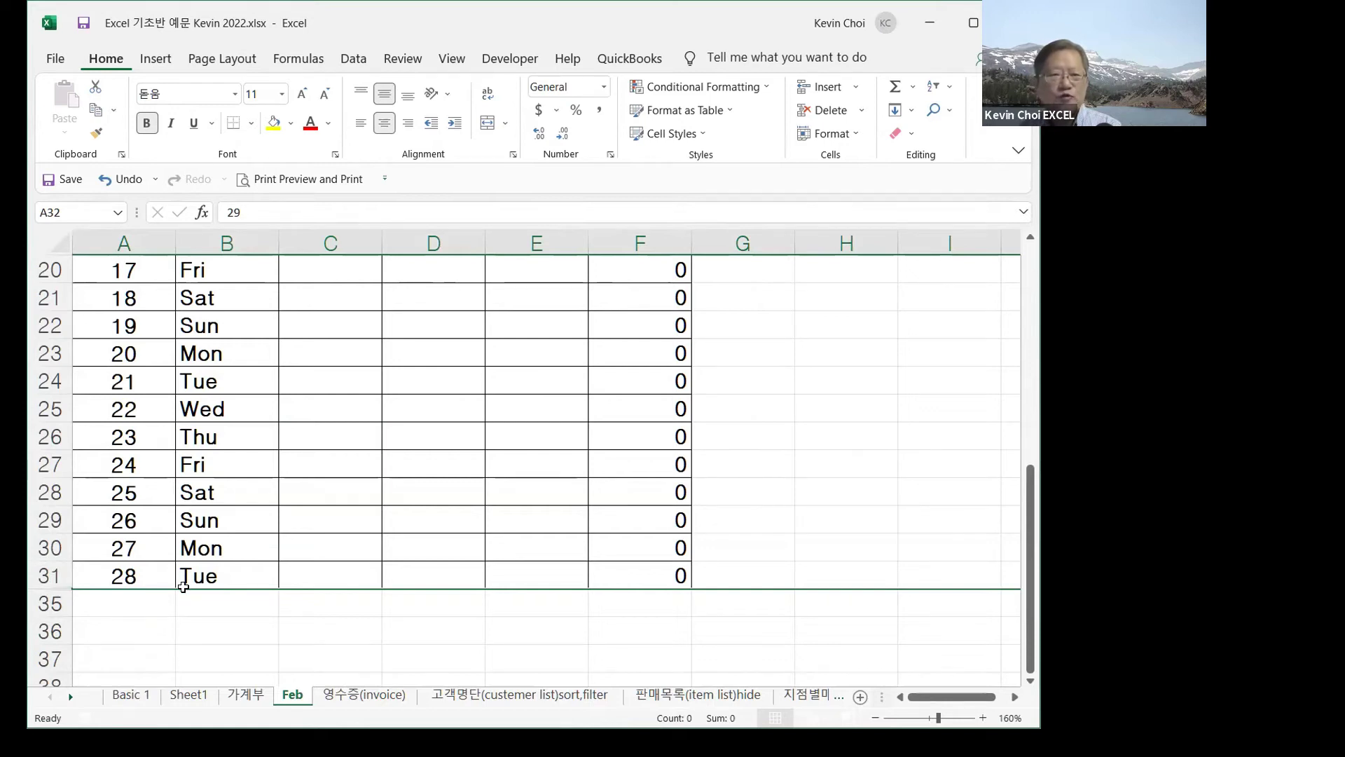
# - Unhide rows 32 to 34 through a selection of the neighbouring rows 31 and 35
pyautogui.click(45, 574)
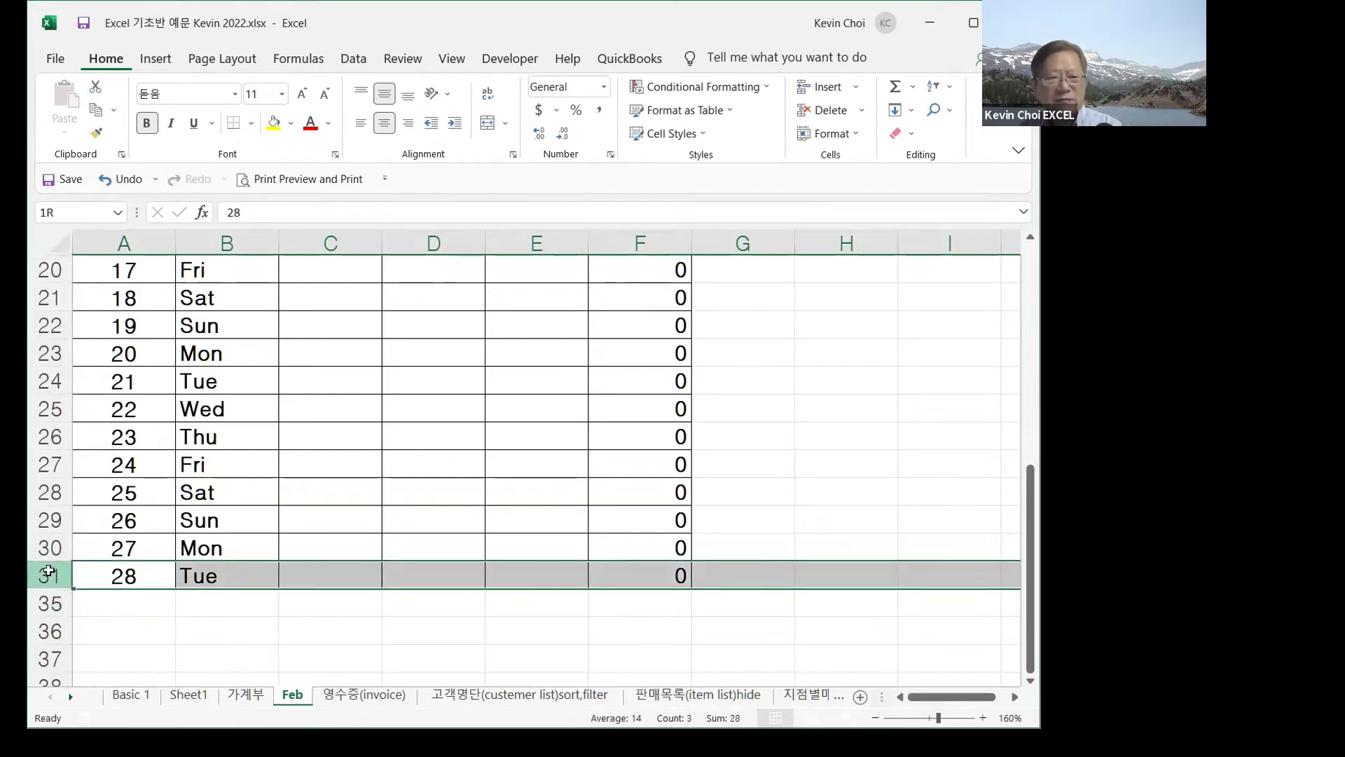
pyautogui.moveTo(48, 586); pyautogui.dragTo(58, 601)
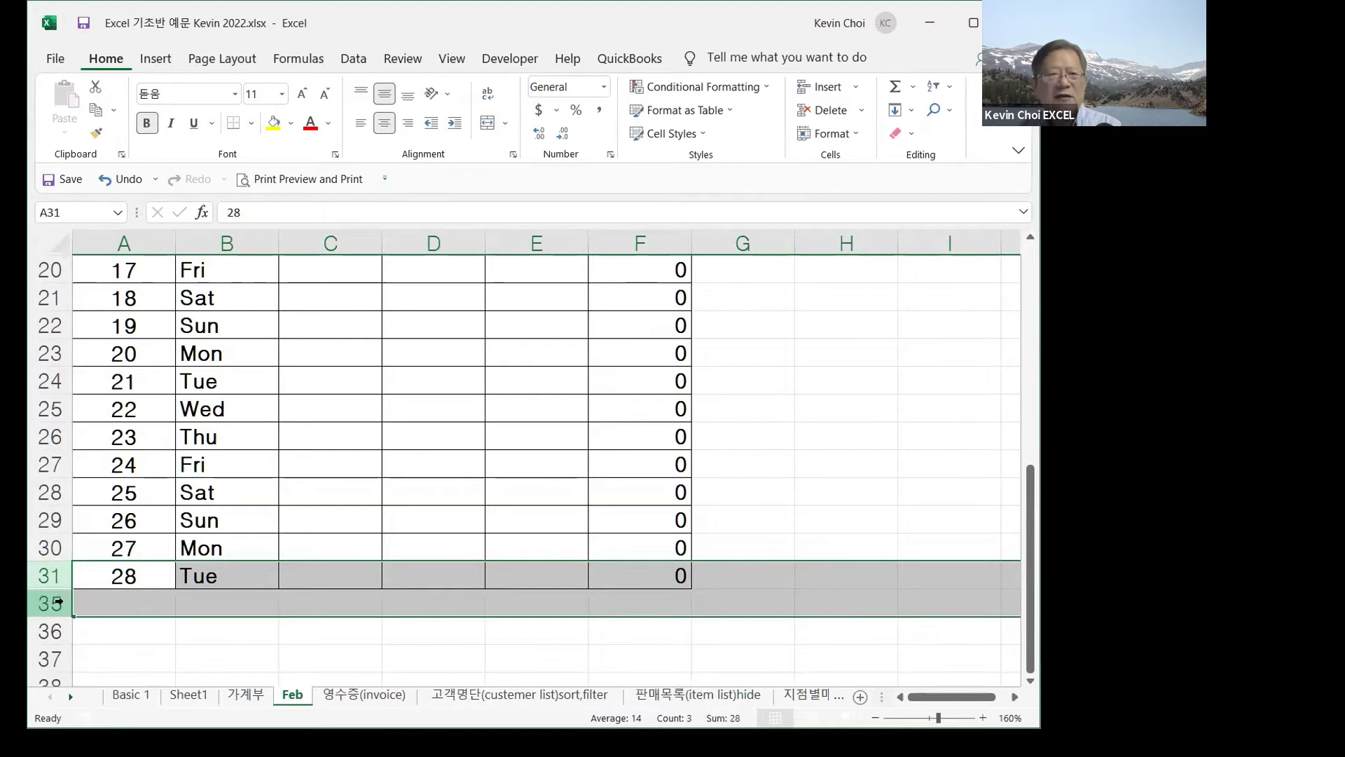
pyautogui.rightClick(66, 605)
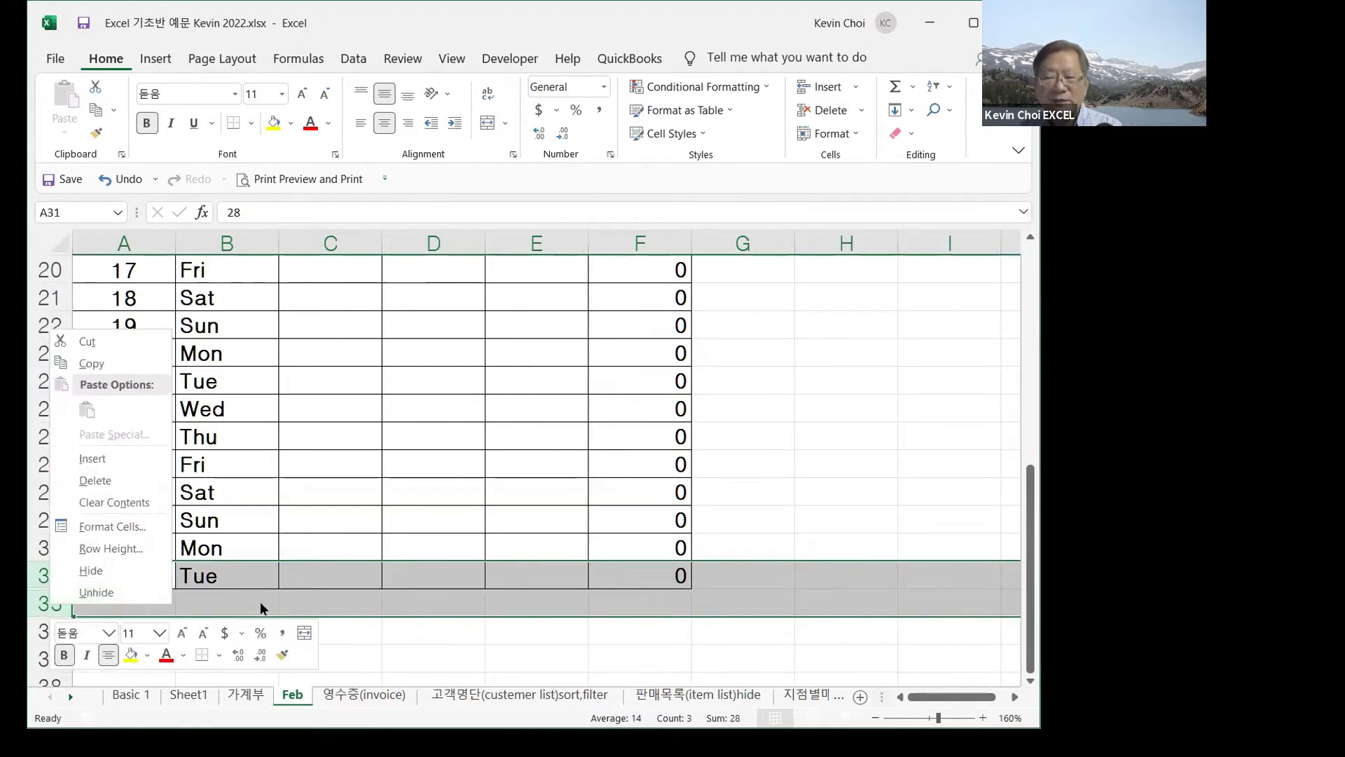
pyautogui.click(84, 593)
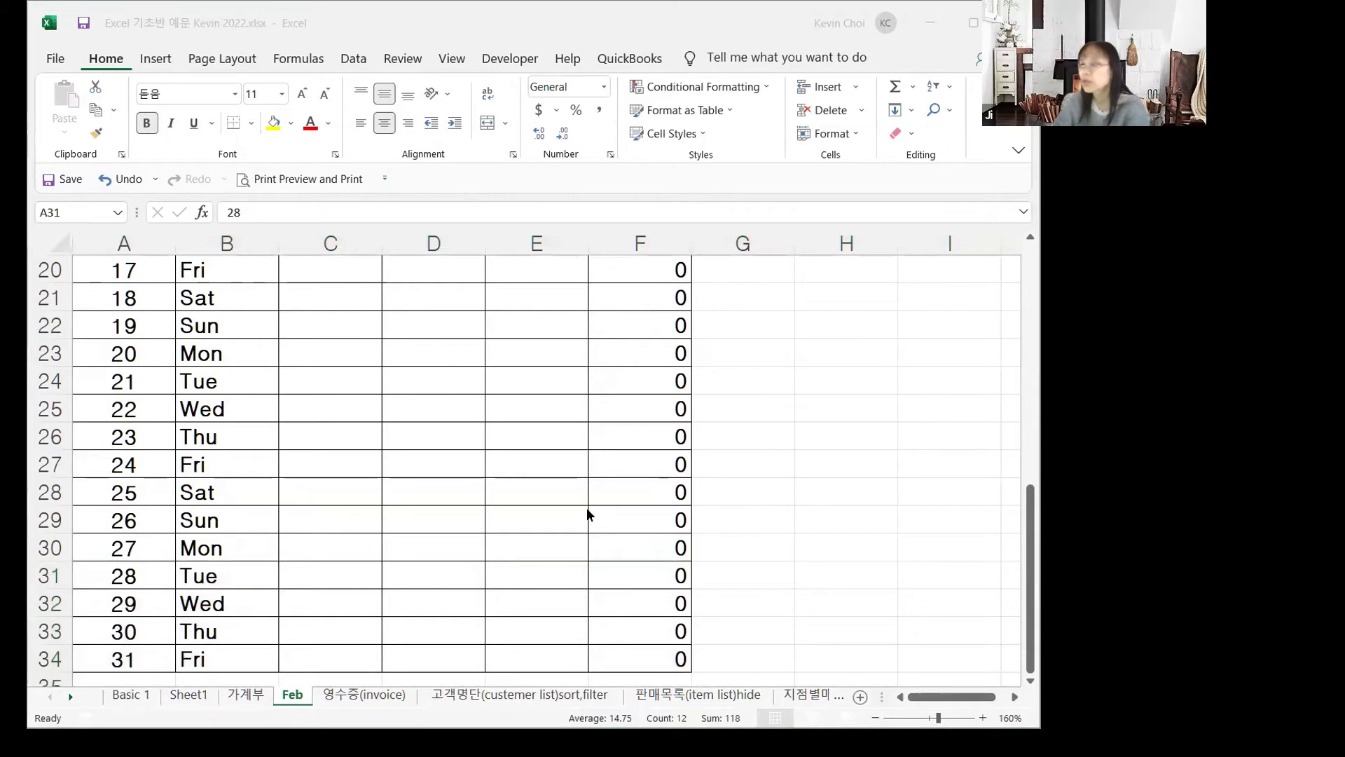
pyautogui.scroll(-3, 498, 522)
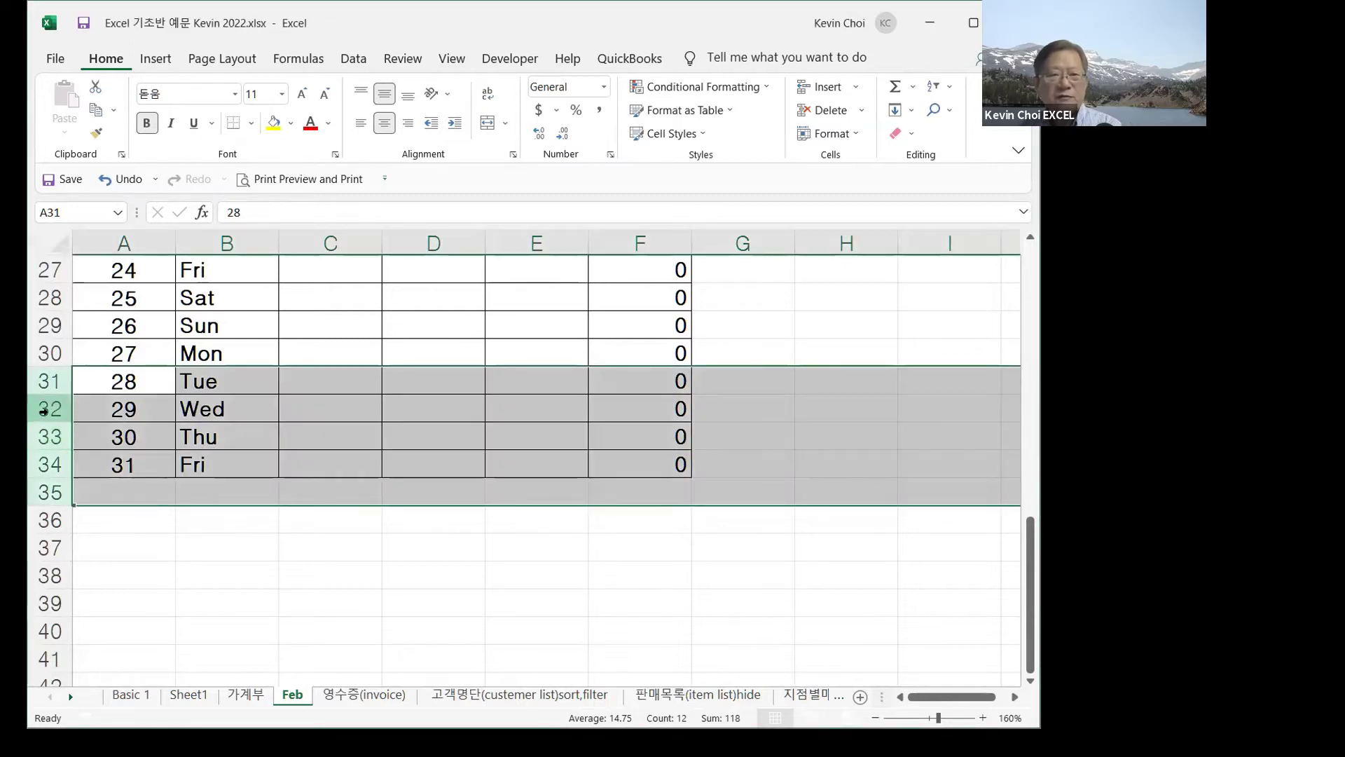
pyautogui.click(43, 411)
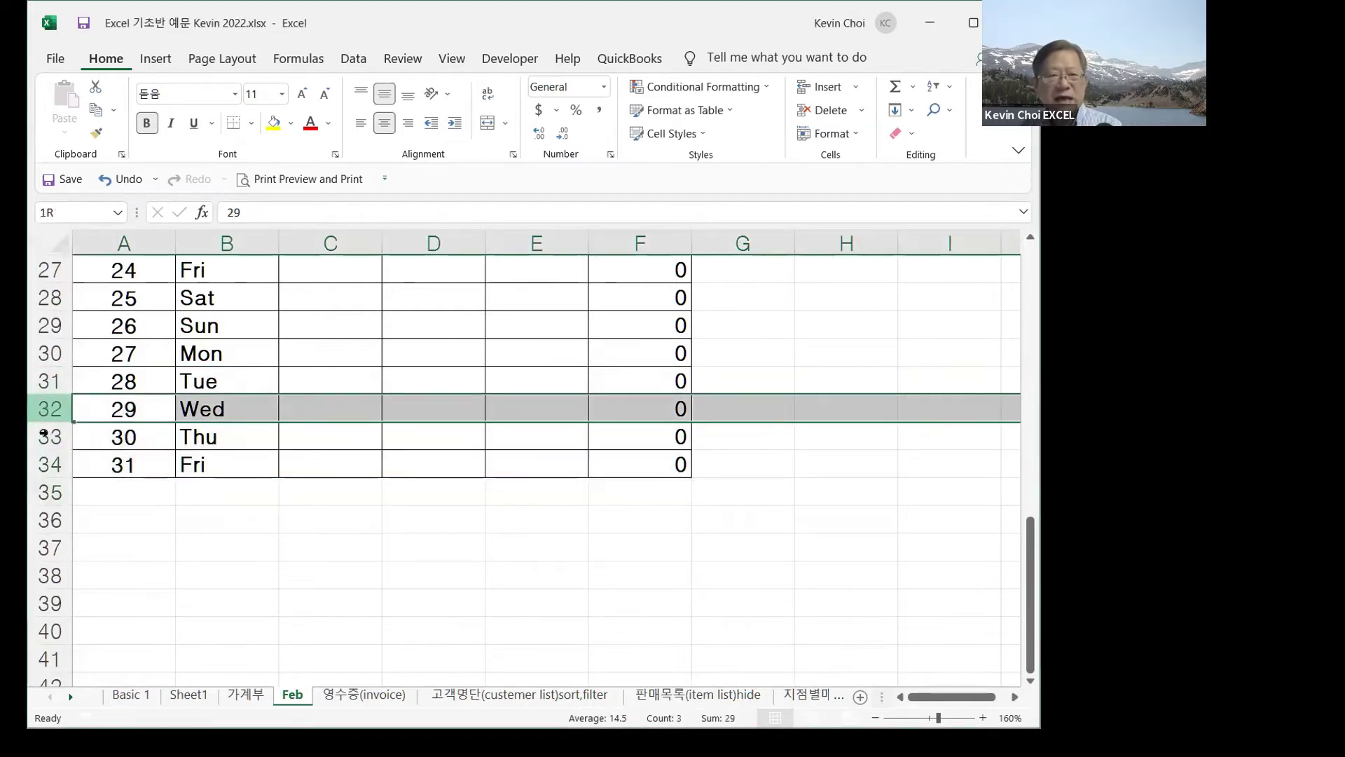
pyautogui.moveTo(43, 436); pyautogui.dragTo(43, 464)
pyautogui.rightClick(47, 437)
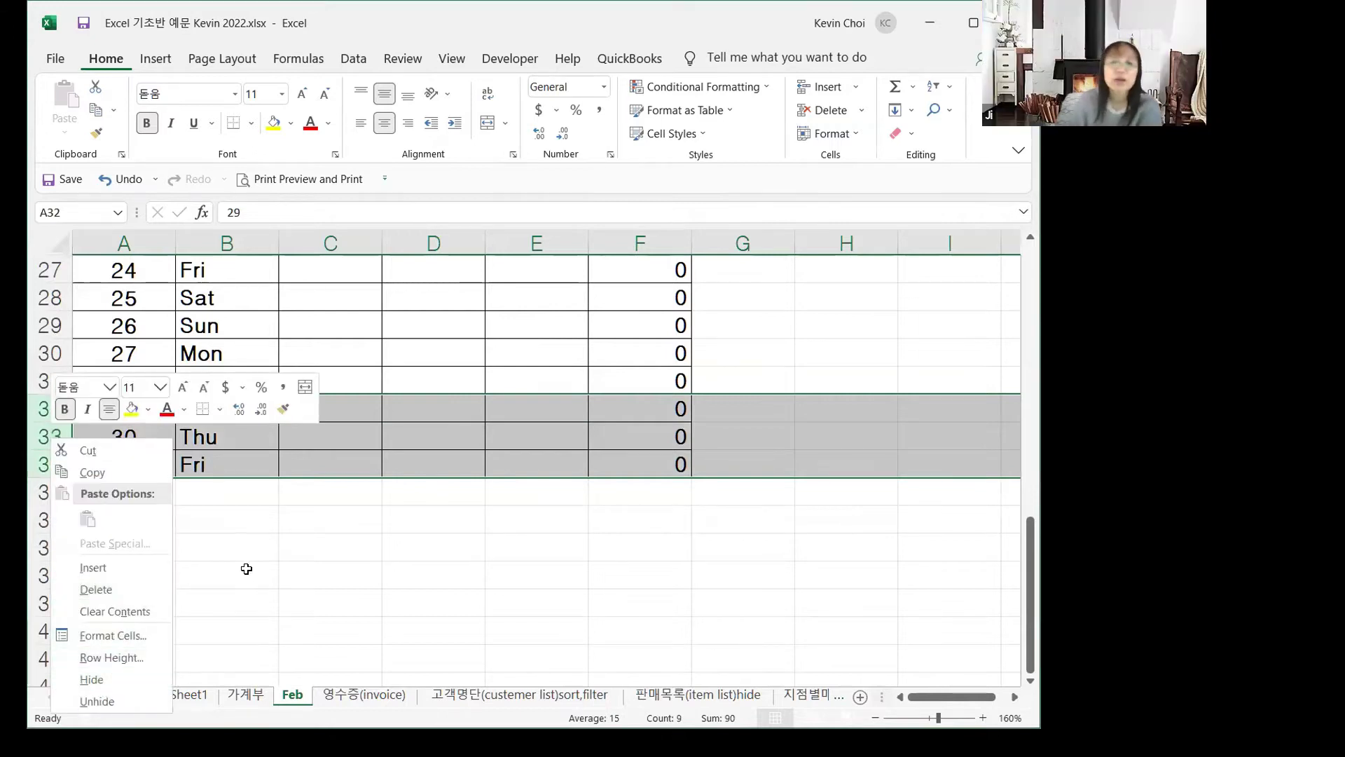
pyautogui.press('Escape')
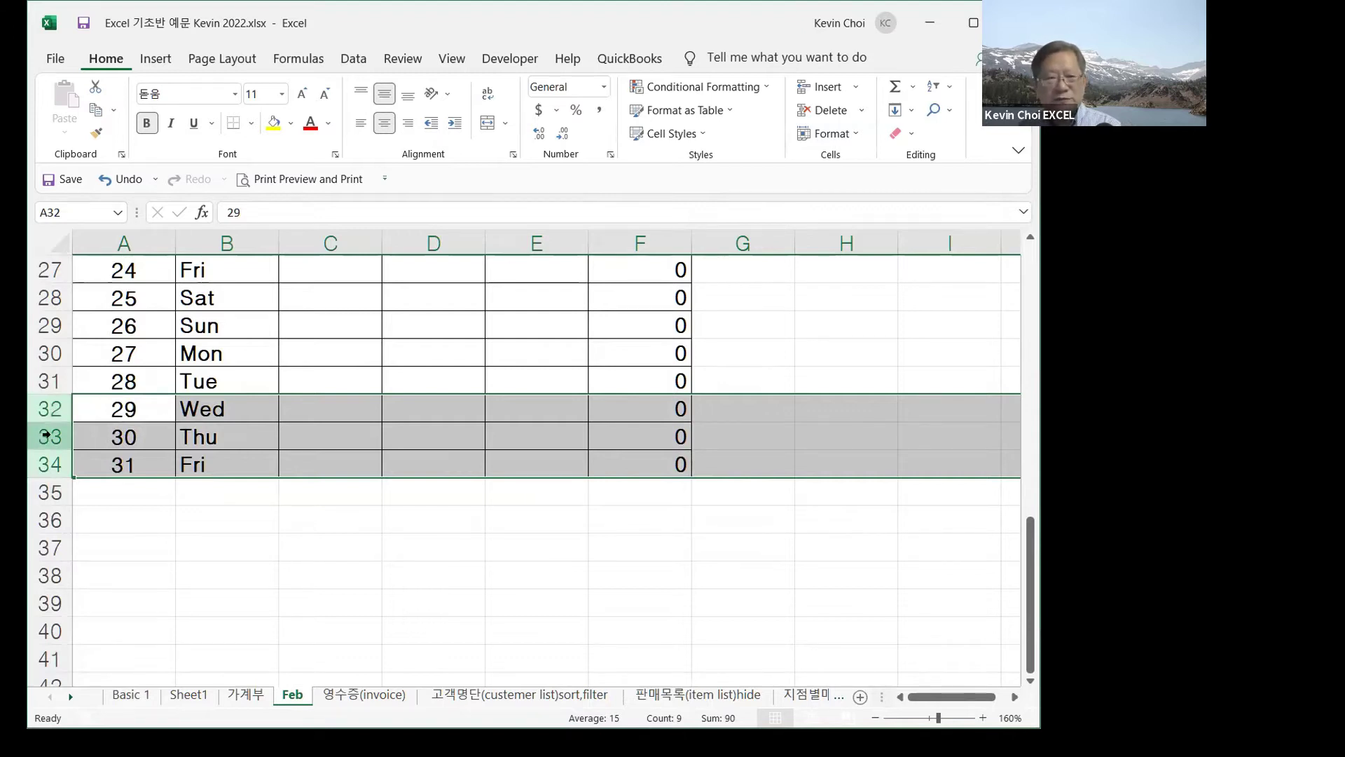
pyautogui.click(120, 519)
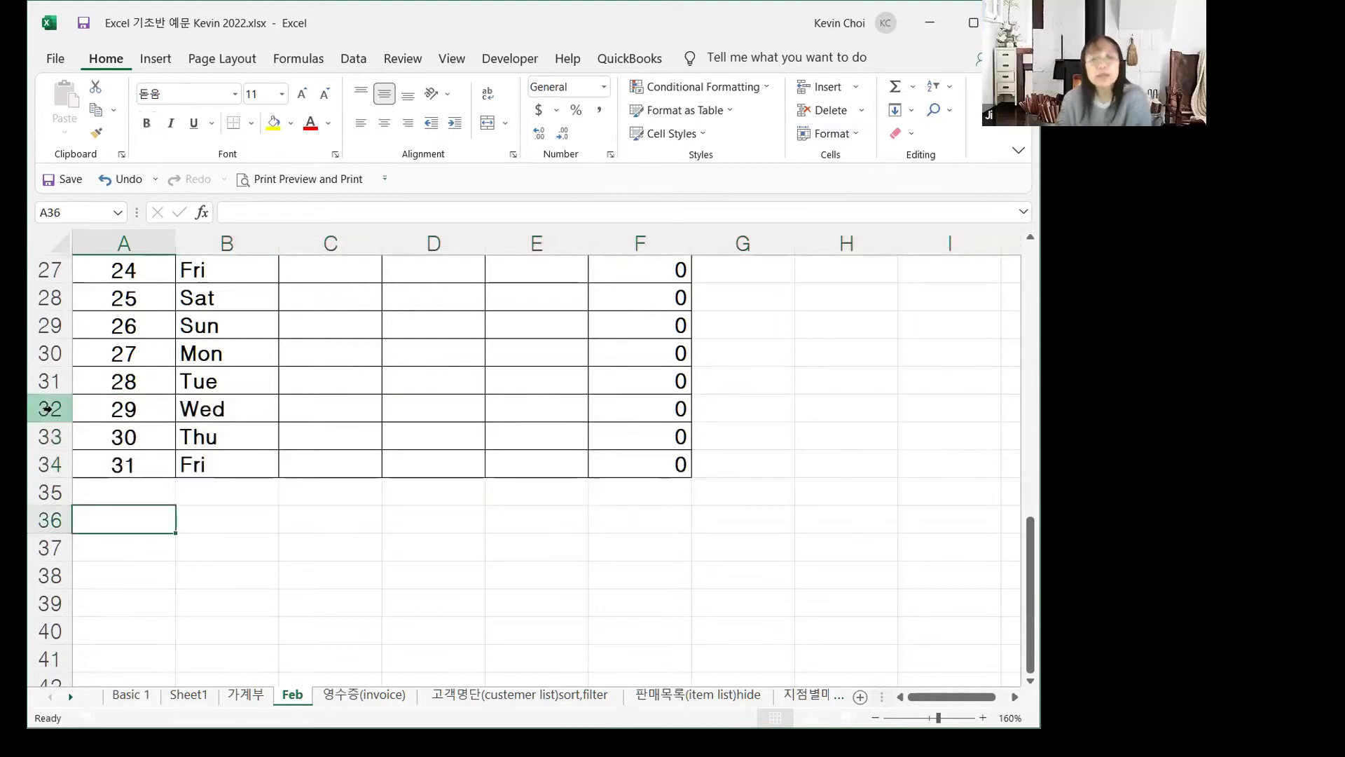
# - Hide rows 32 to 34 so that the February ledger ends at day 28
pyautogui.moveTo(51, 407); pyautogui.dragTo(48, 462)
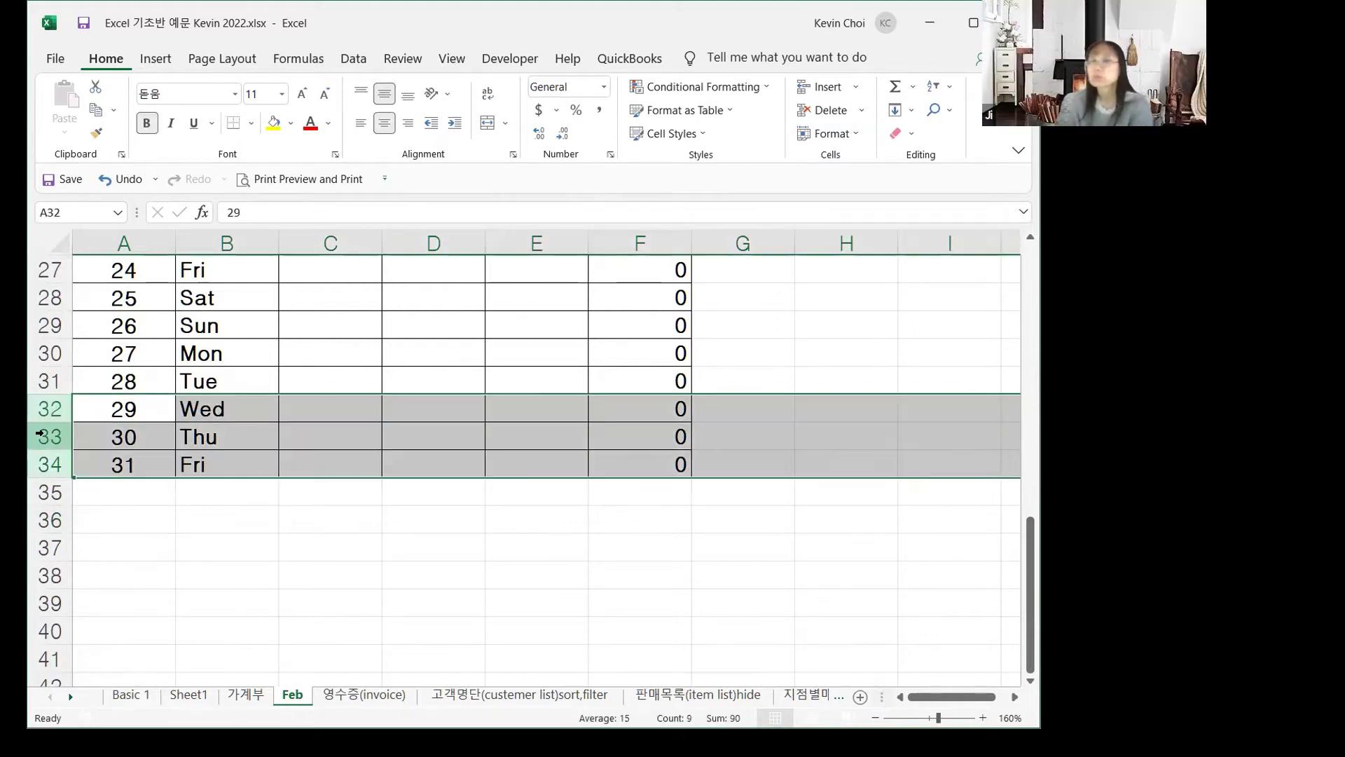
pyautogui.rightClick(46, 437)
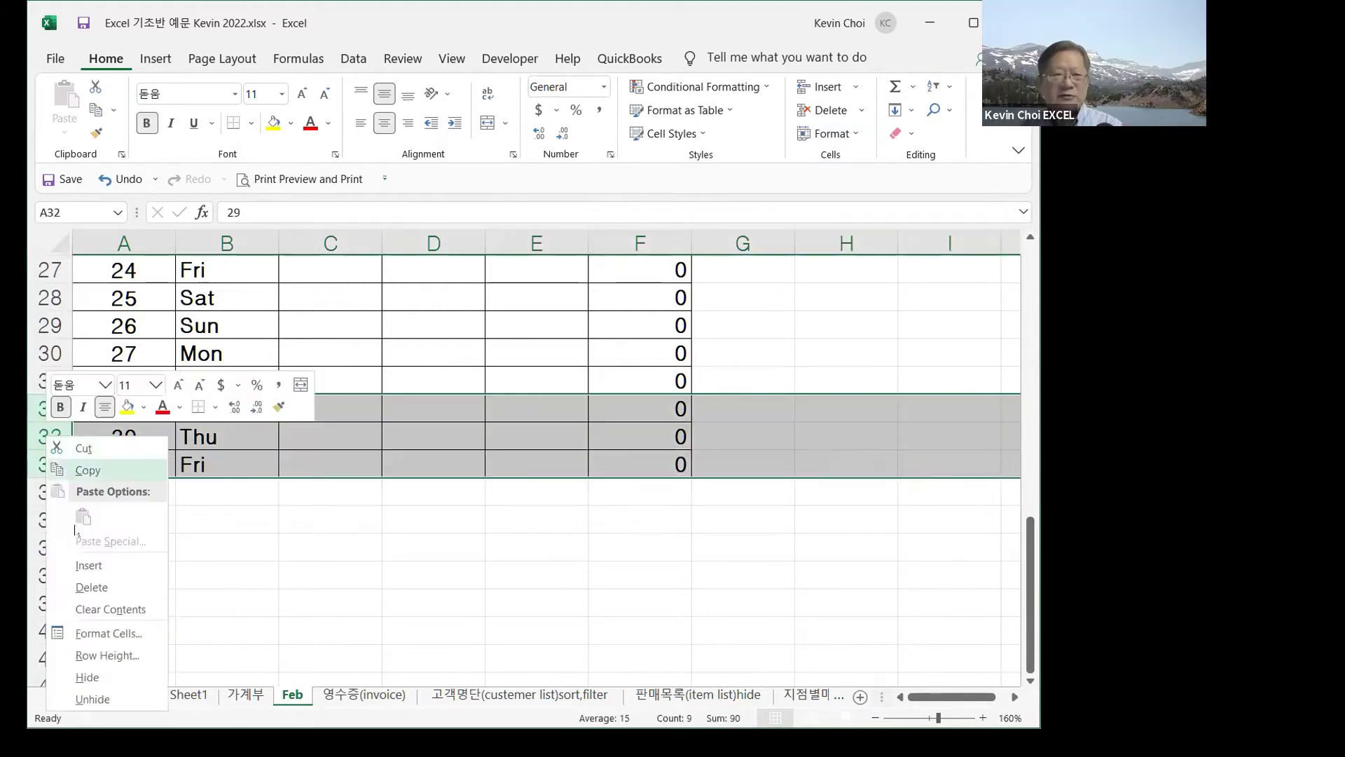
pyautogui.click(101, 677)
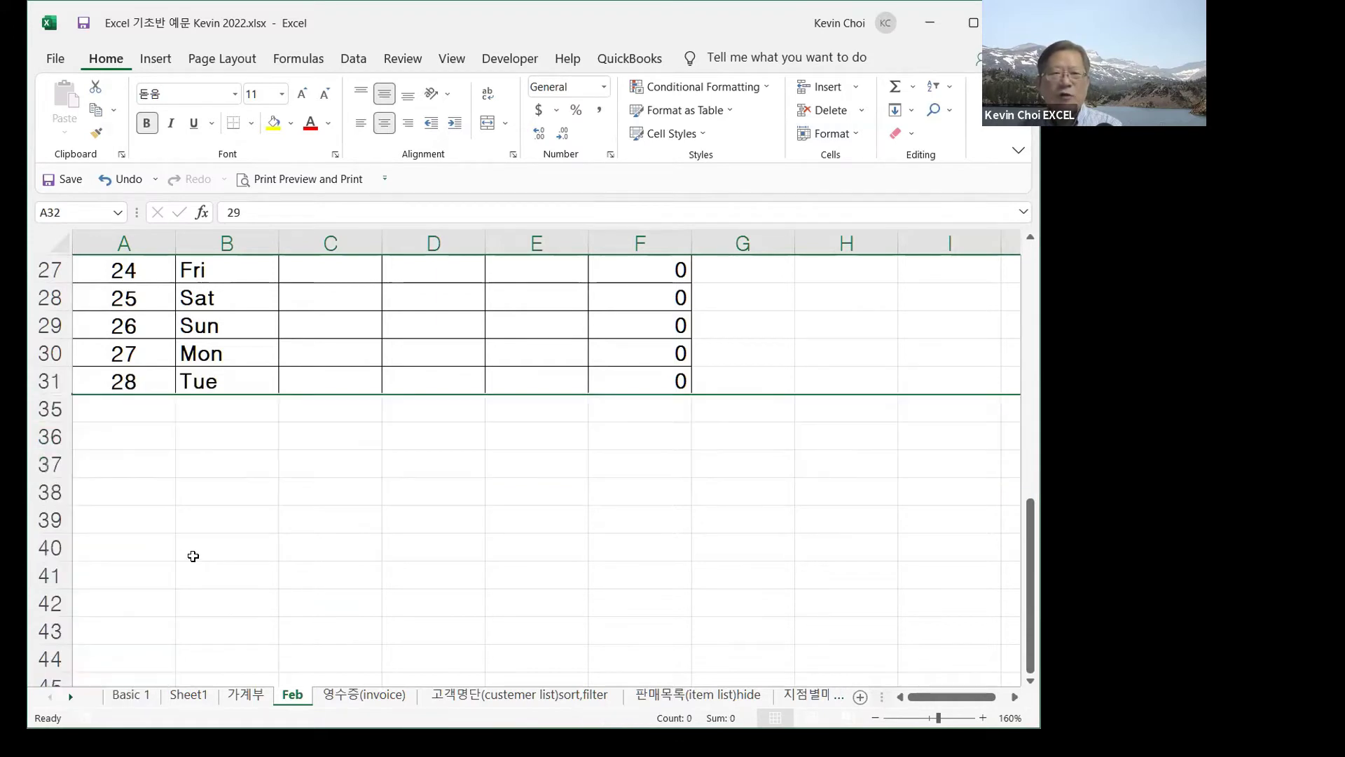
pyautogui.click(55, 325)
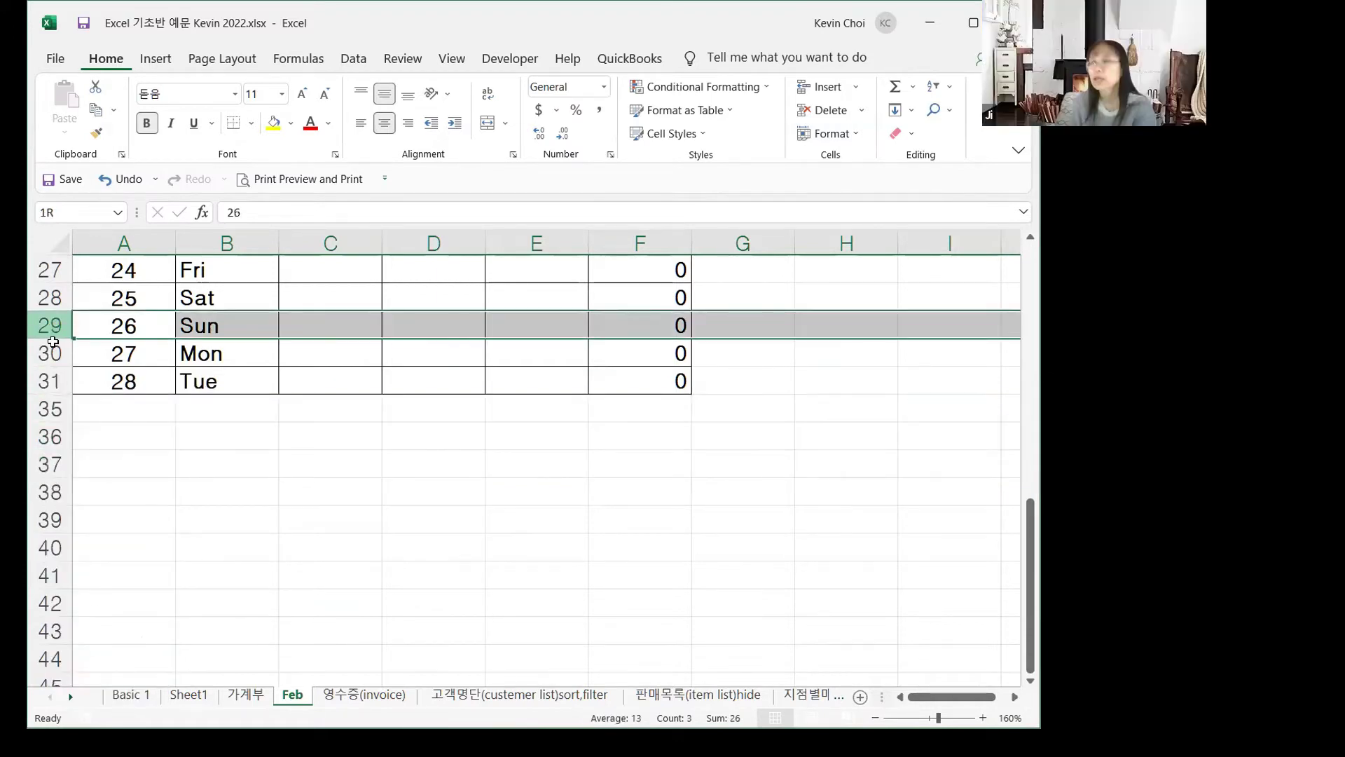
pyautogui.moveTo(50, 497); pyautogui.dragTo(49, 494)
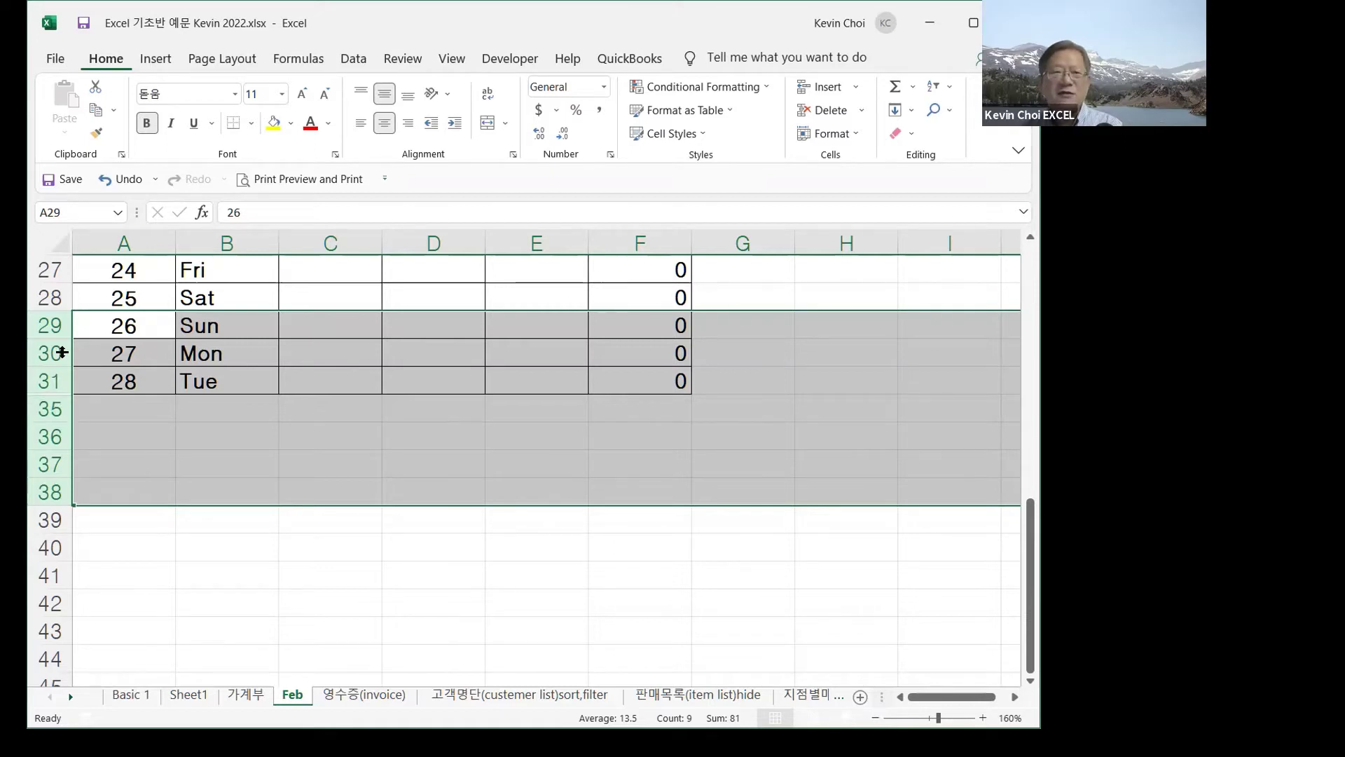
pyautogui.moveTo(50, 298); pyautogui.dragTo(43, 588)
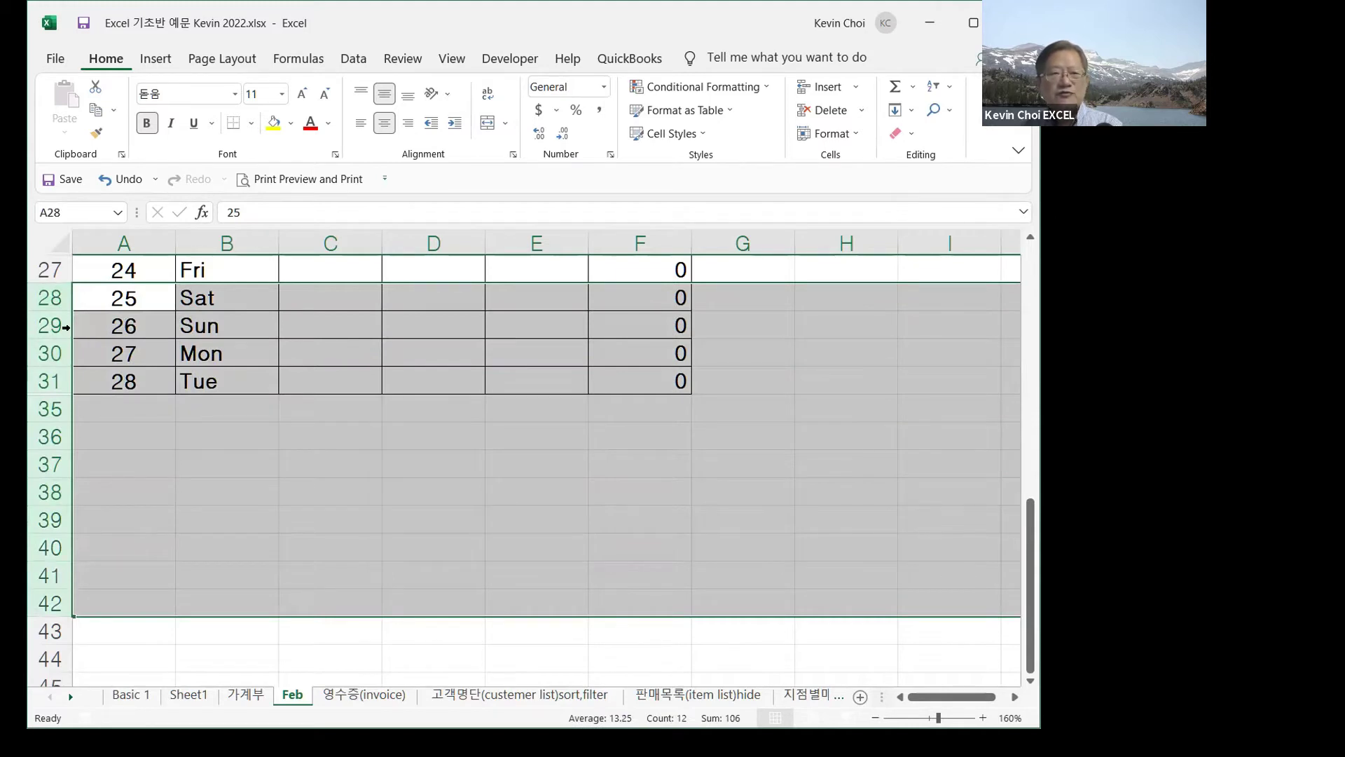
# - Hide row 28, the Saturday row for day 25
pyautogui.click(49, 297)
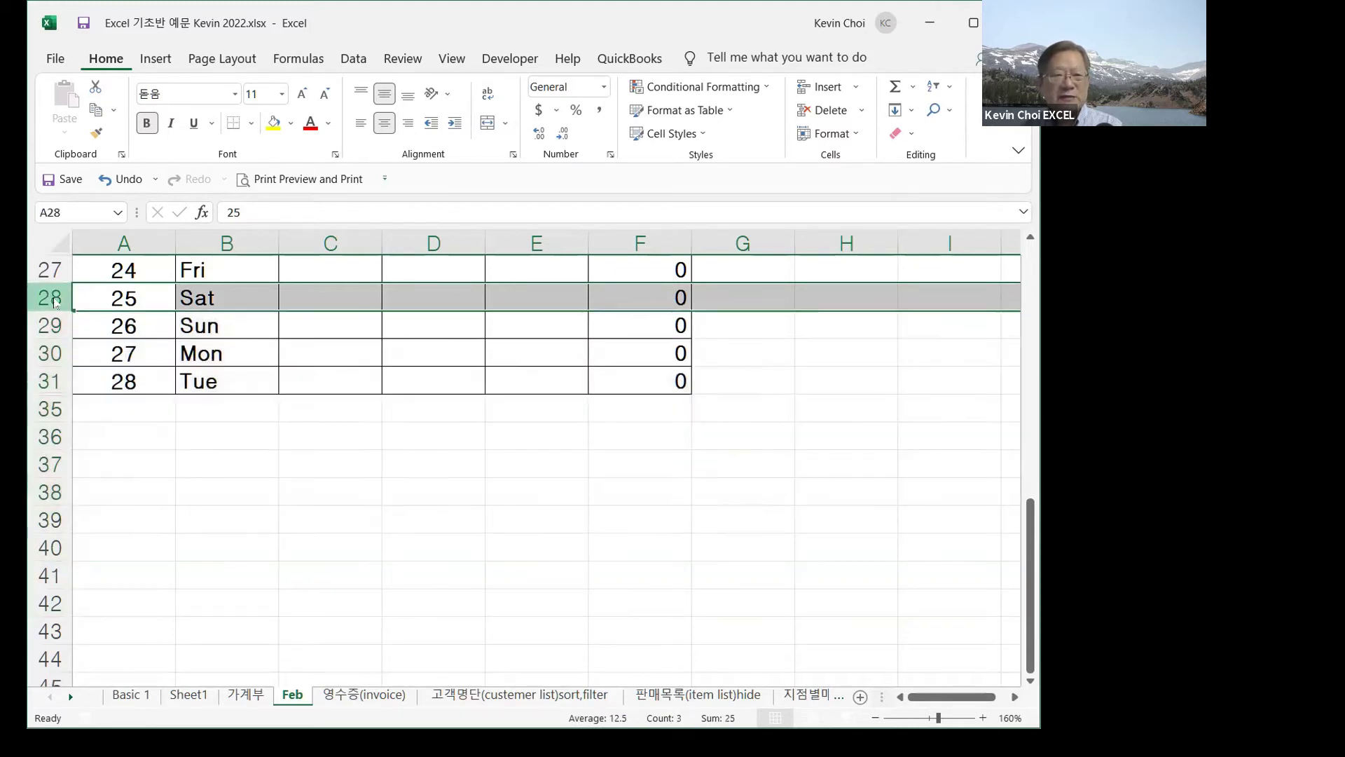
pyautogui.rightClick(49, 297)
pyautogui.click(138, 542)
pyautogui.scroll(3, 309, 620)
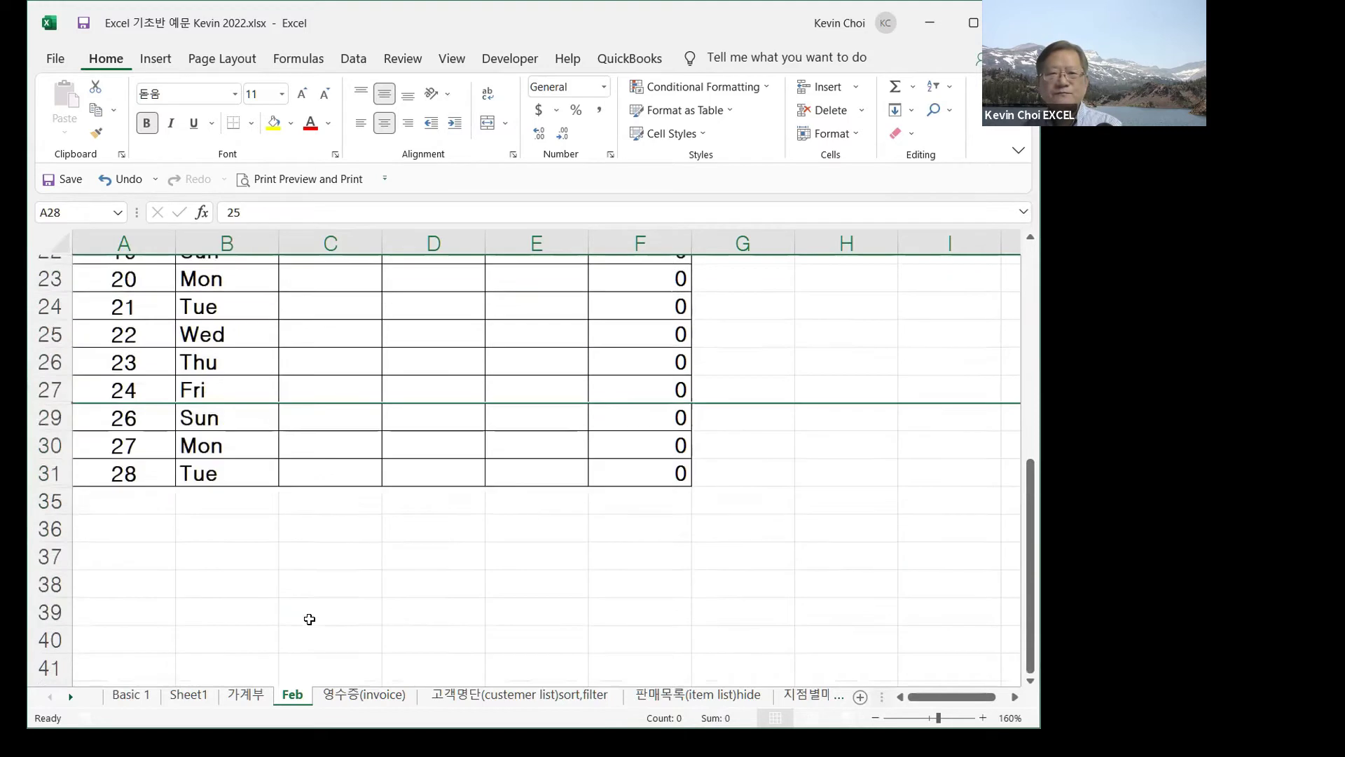
pyautogui.click(323, 633)
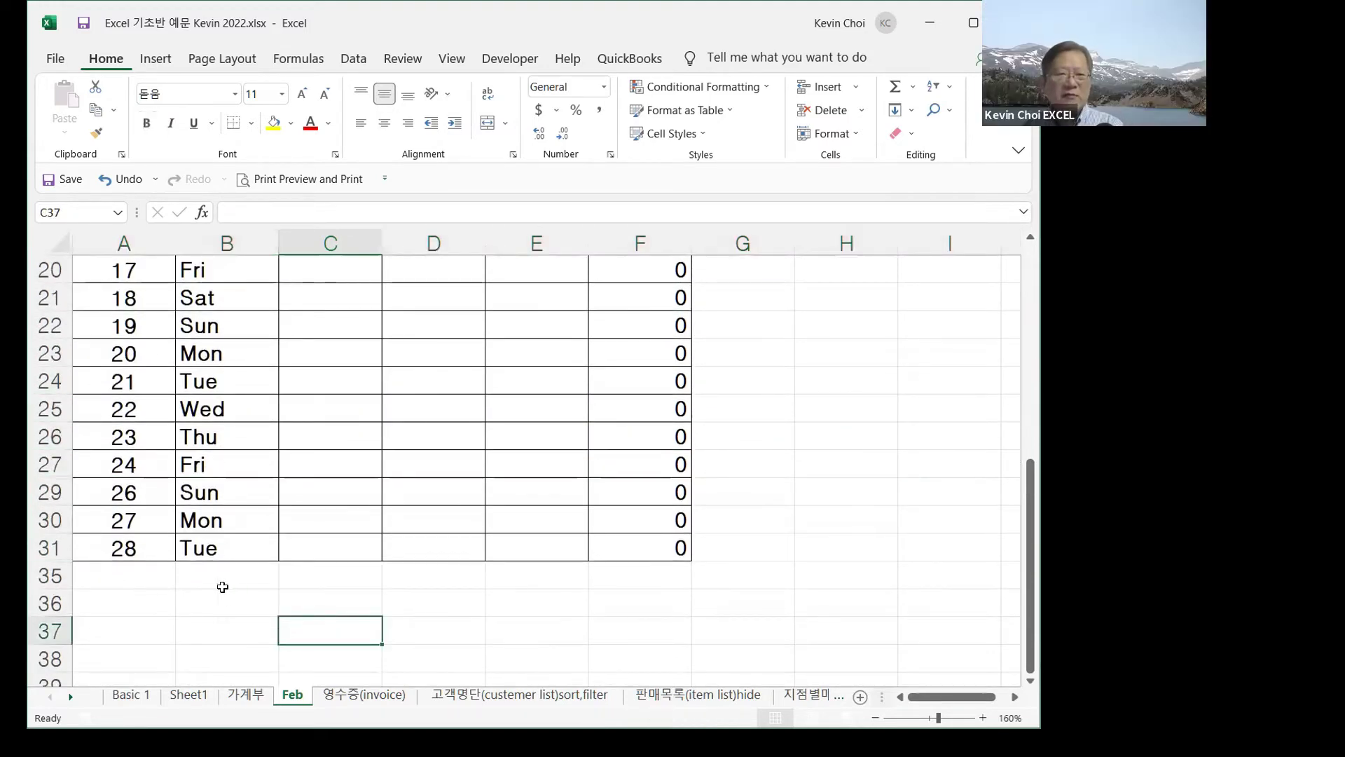
# - Unhide all hidden rows of the February ledger through a selection extending from row 37 up past row 17
pyautogui.moveTo(49, 633); pyautogui.dragTo(46, 327)
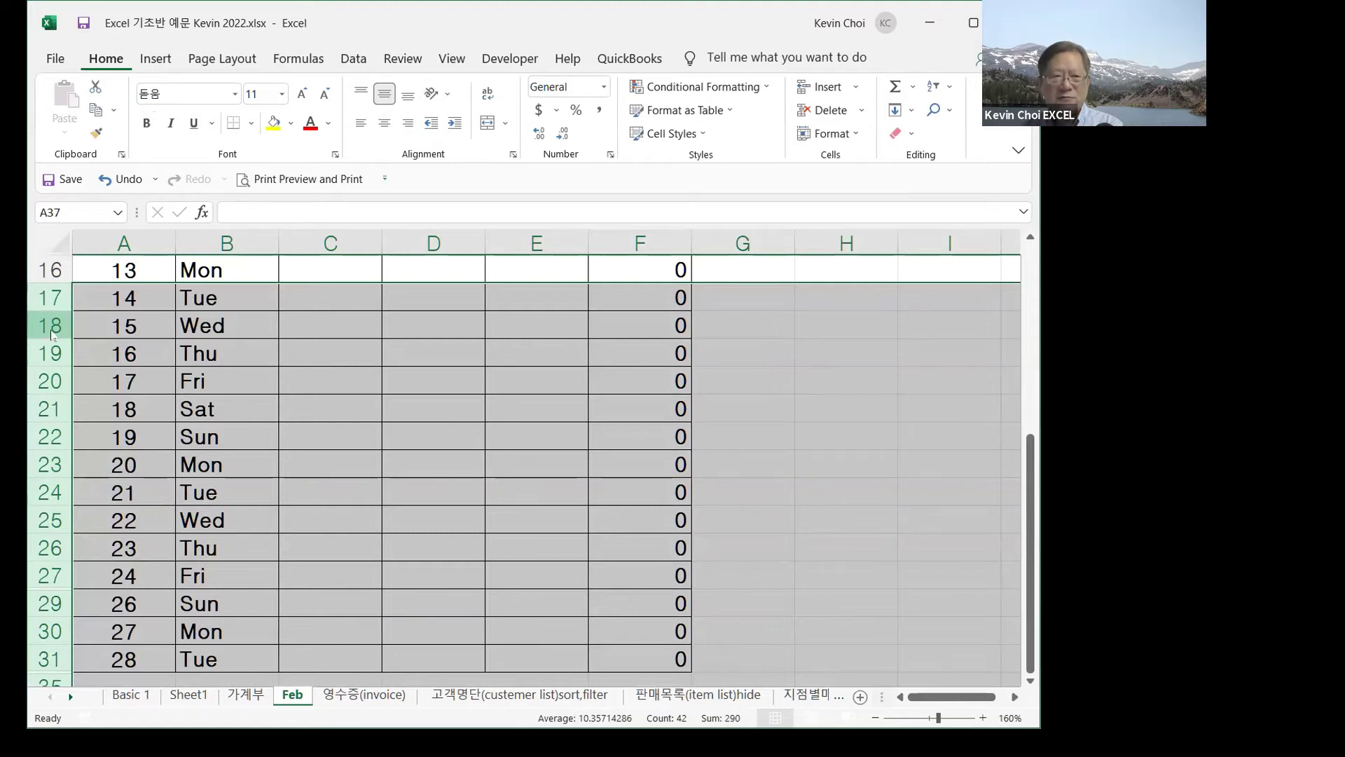
pyautogui.moveTo(51, 335); pyautogui.dragTo(51, 335)
pyautogui.rightClick(52, 335)
pyautogui.click(99, 591)
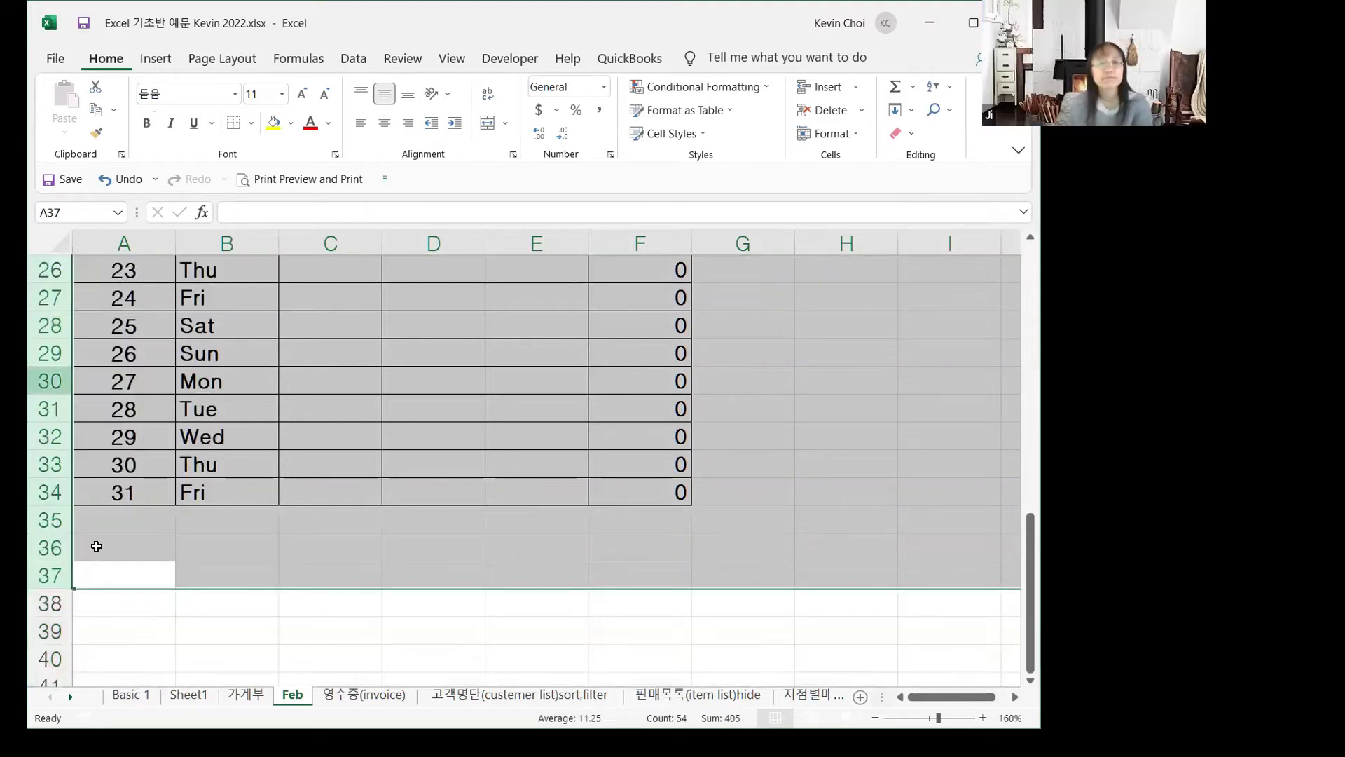
pyautogui.click(422, 571)
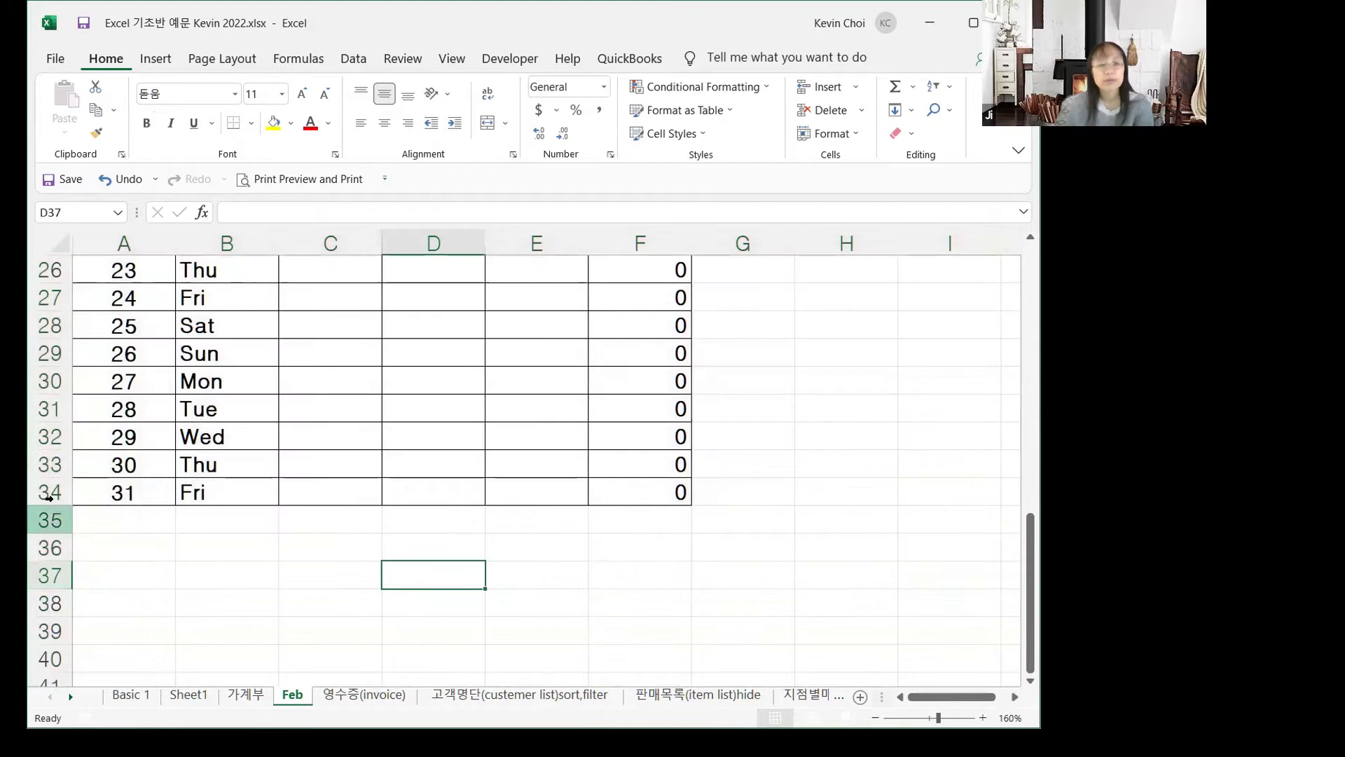
# - Hide rows 30 to 32, the rows for days 27 to 29, on the Feb sheet
pyautogui.click(53, 411)
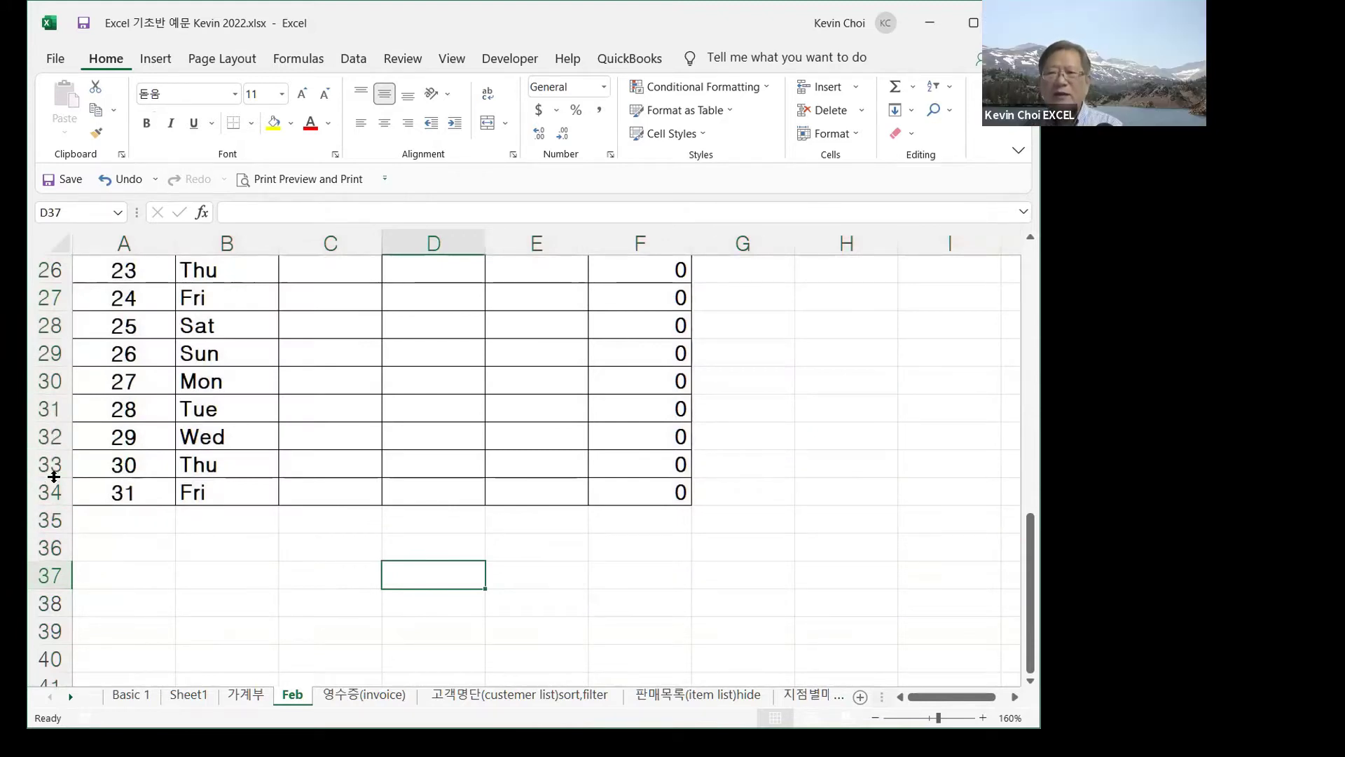
pyautogui.moveTo(60, 384); pyautogui.dragTo(59, 433)
pyautogui.rightClick(58, 421)
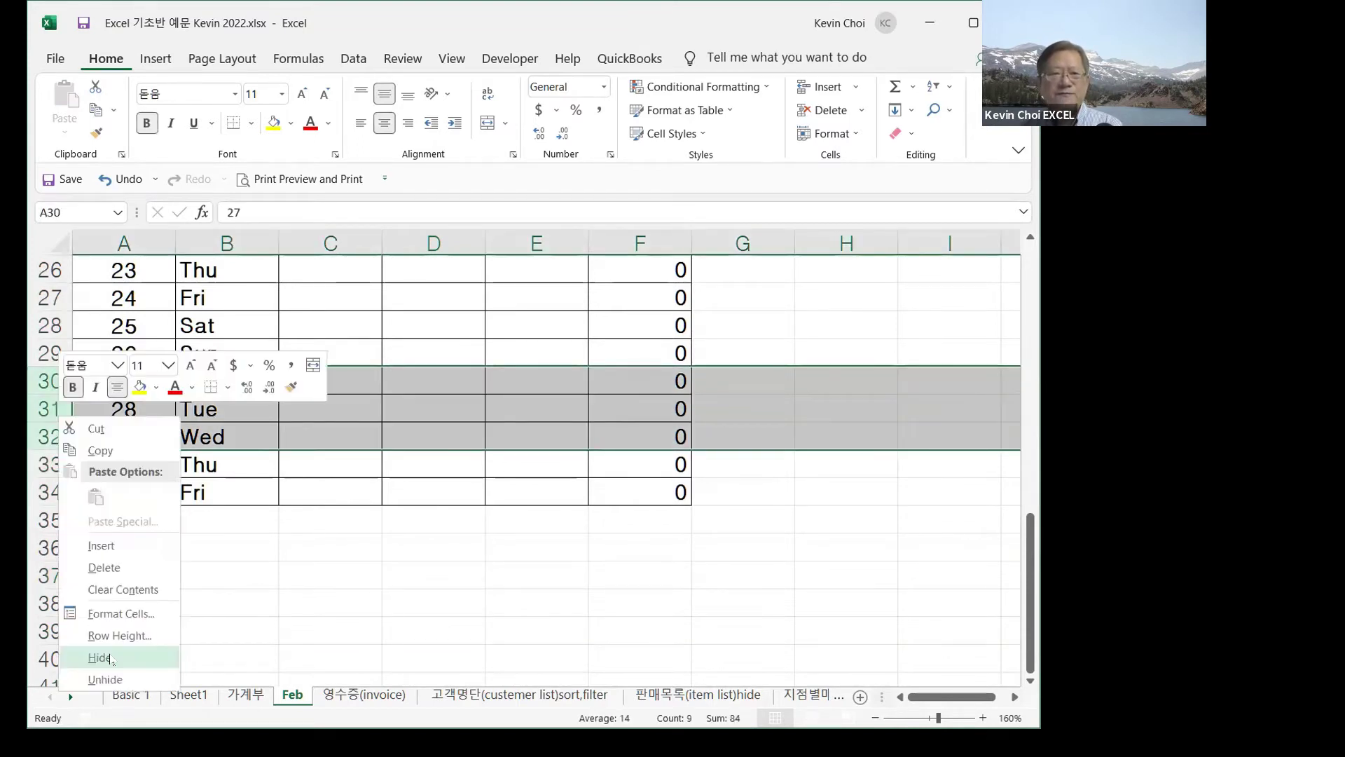
pyautogui.click(98, 654)
# - Unhide rows 30 to 32 through a selection of rows 26 to 43
pyautogui.moveTo(46, 269); pyautogui.dragTo(44, 662)
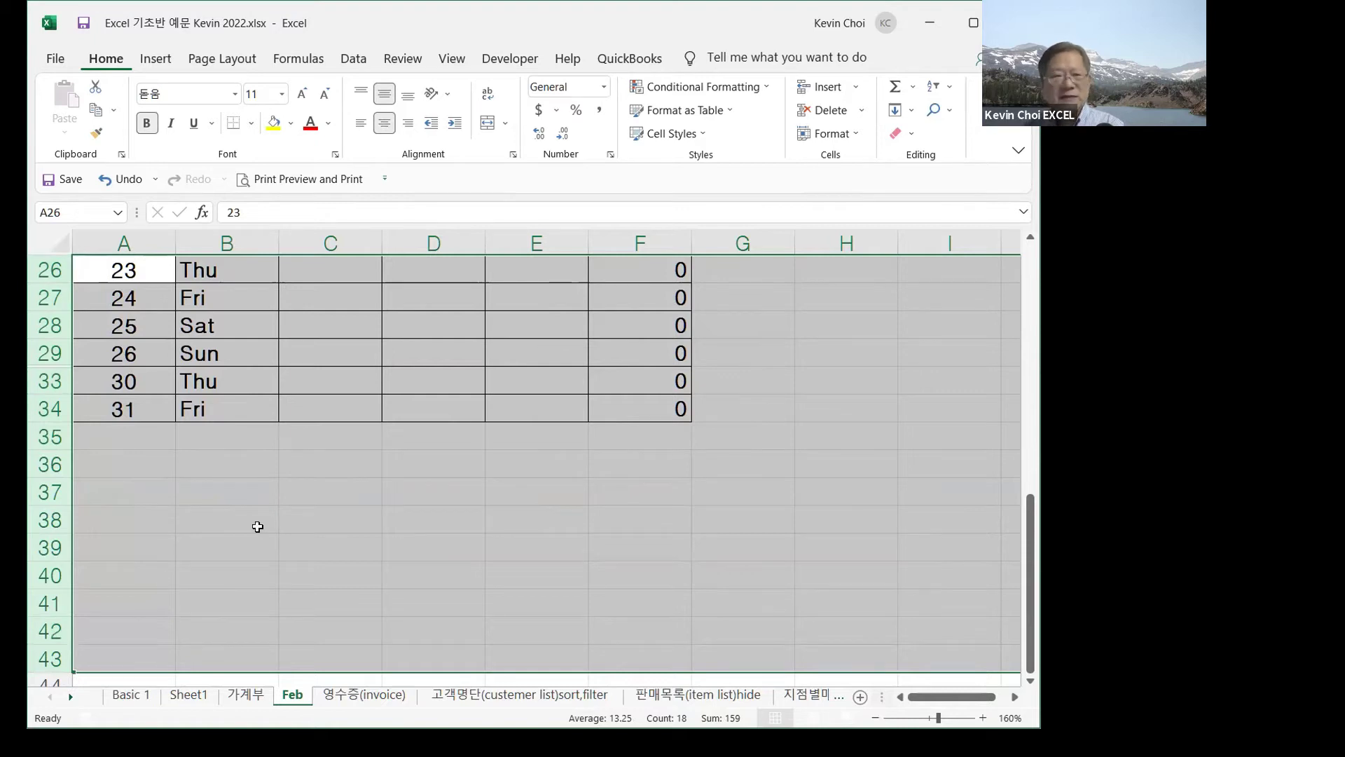
pyautogui.rightClick(56, 468)
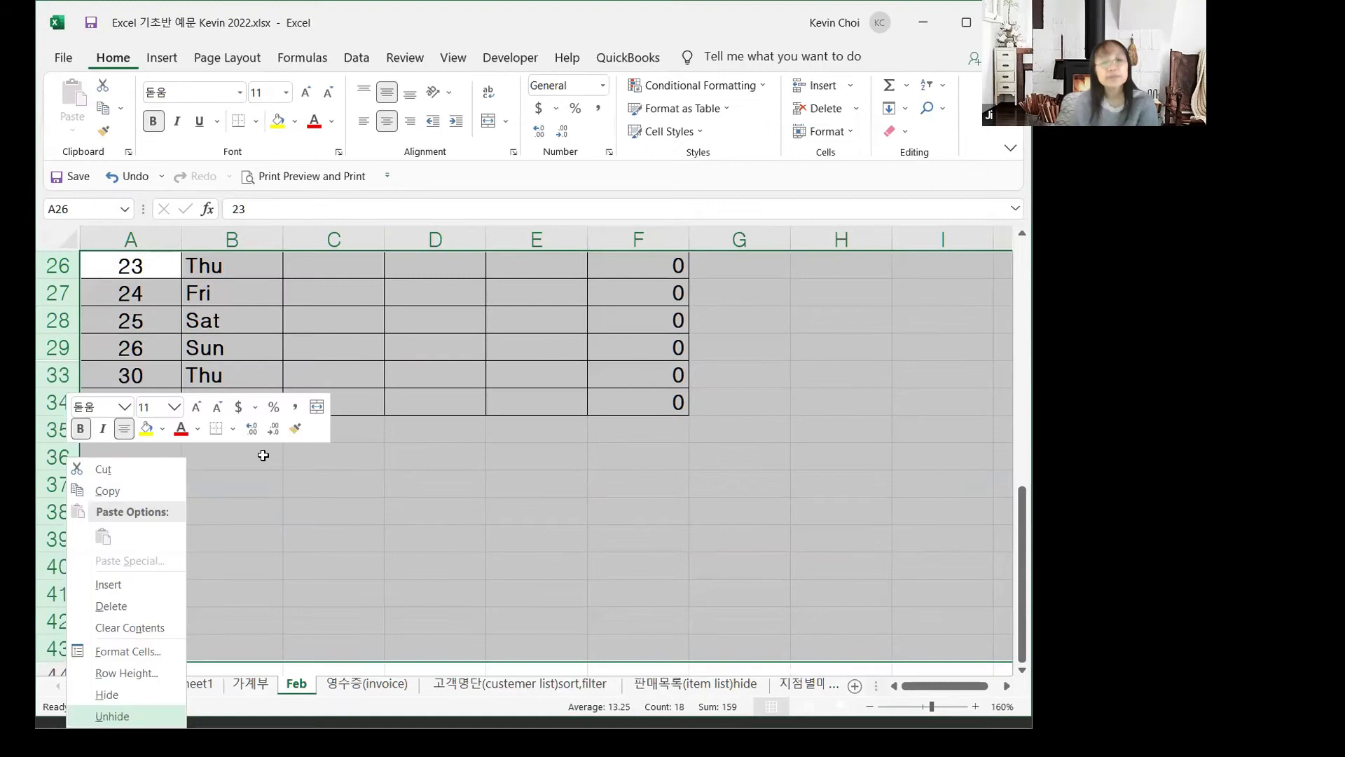
pyautogui.click(112, 715)
pyautogui.click(342, 408)
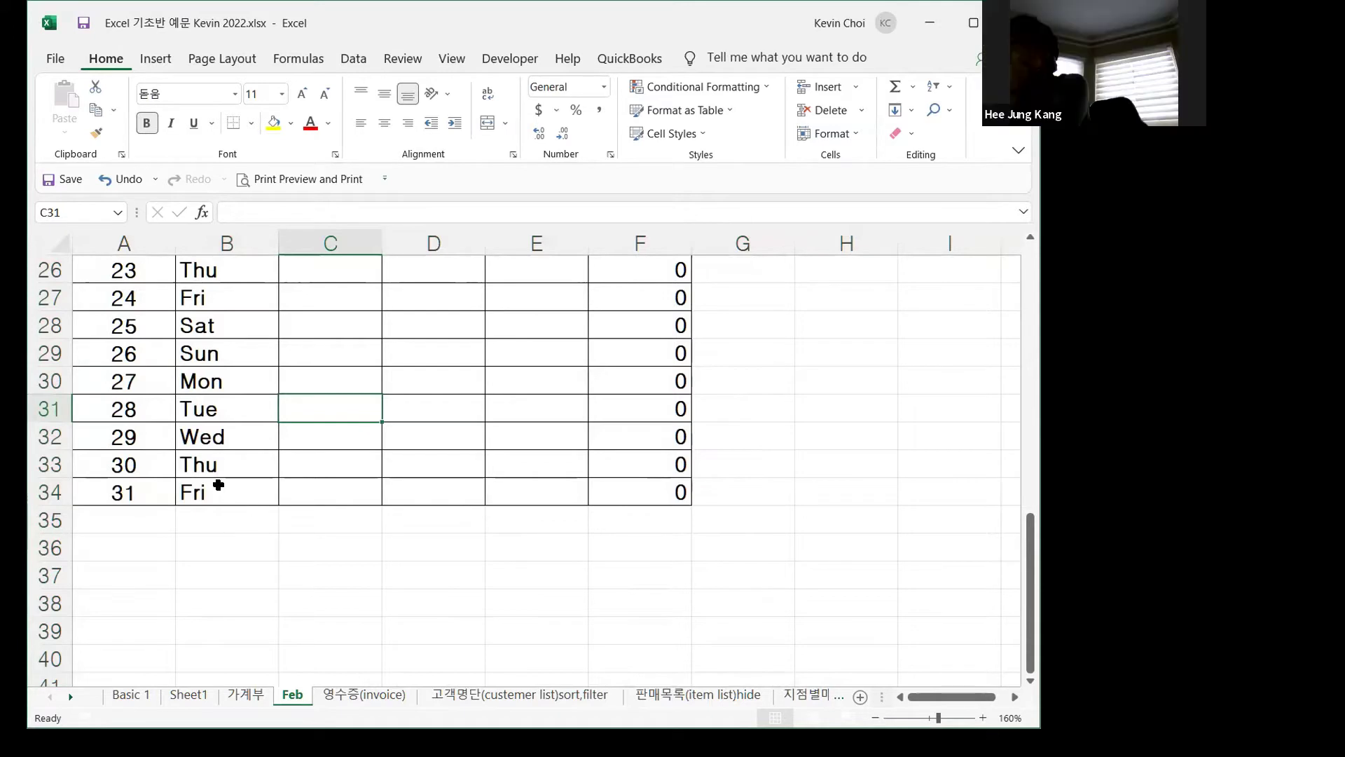
# - Open the 영수증(invoice) sheet and select the logo picture above the company name
pyautogui.click(245, 693)
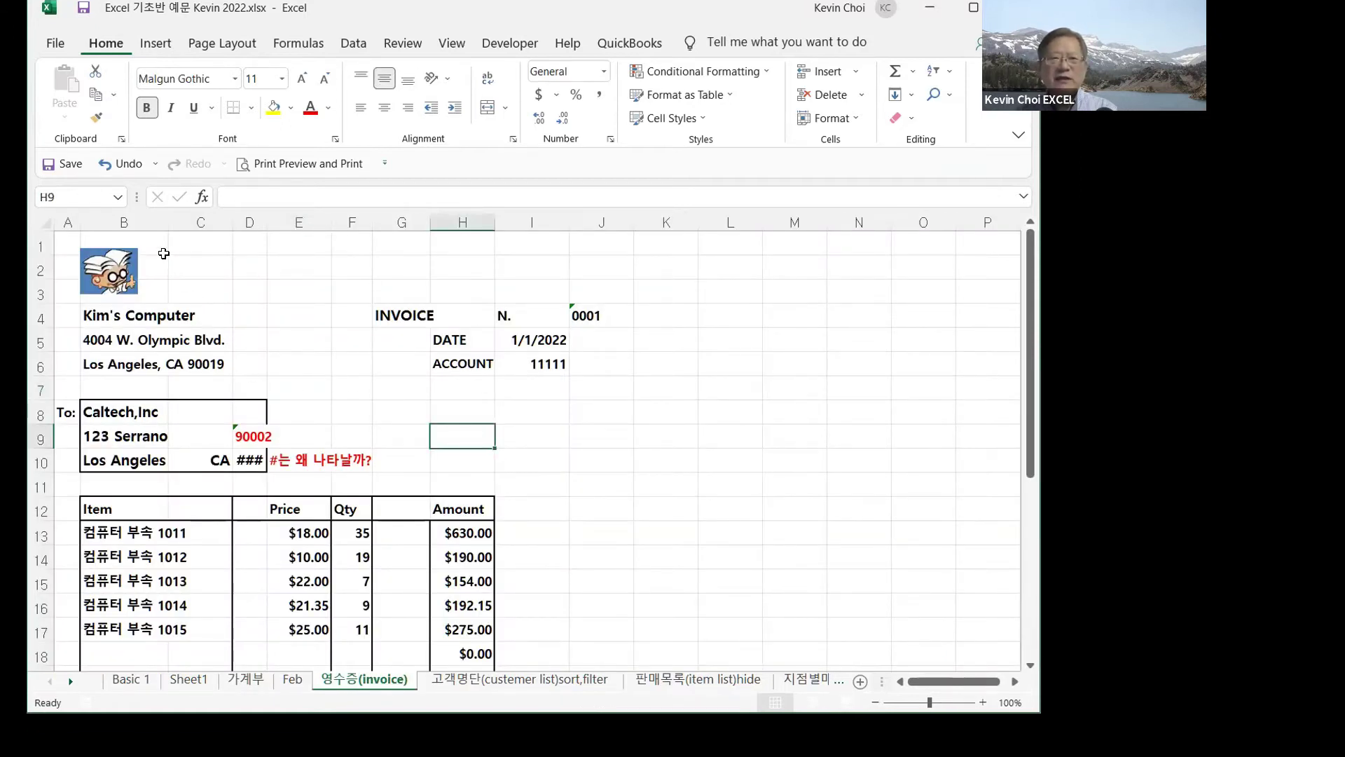
pyautogui.click(106, 273)
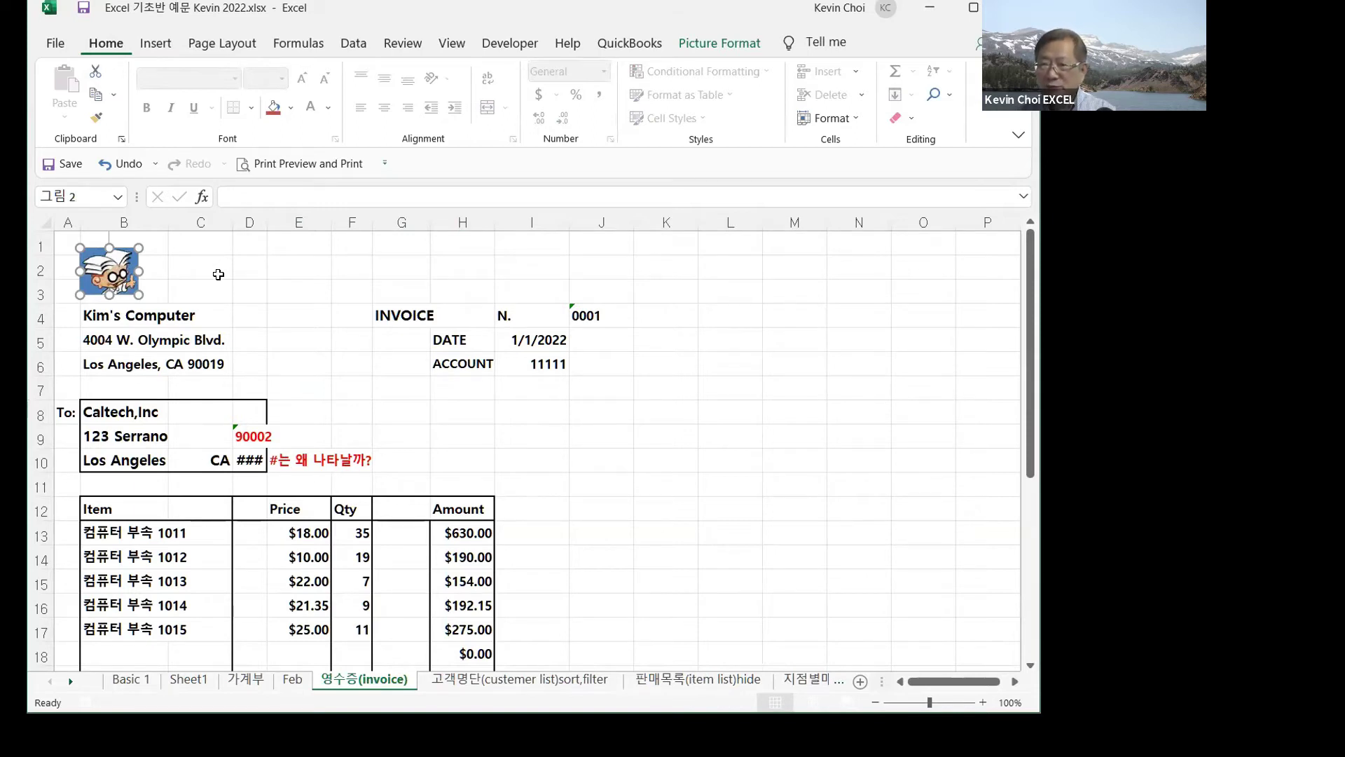
pyautogui.click(155, 44)
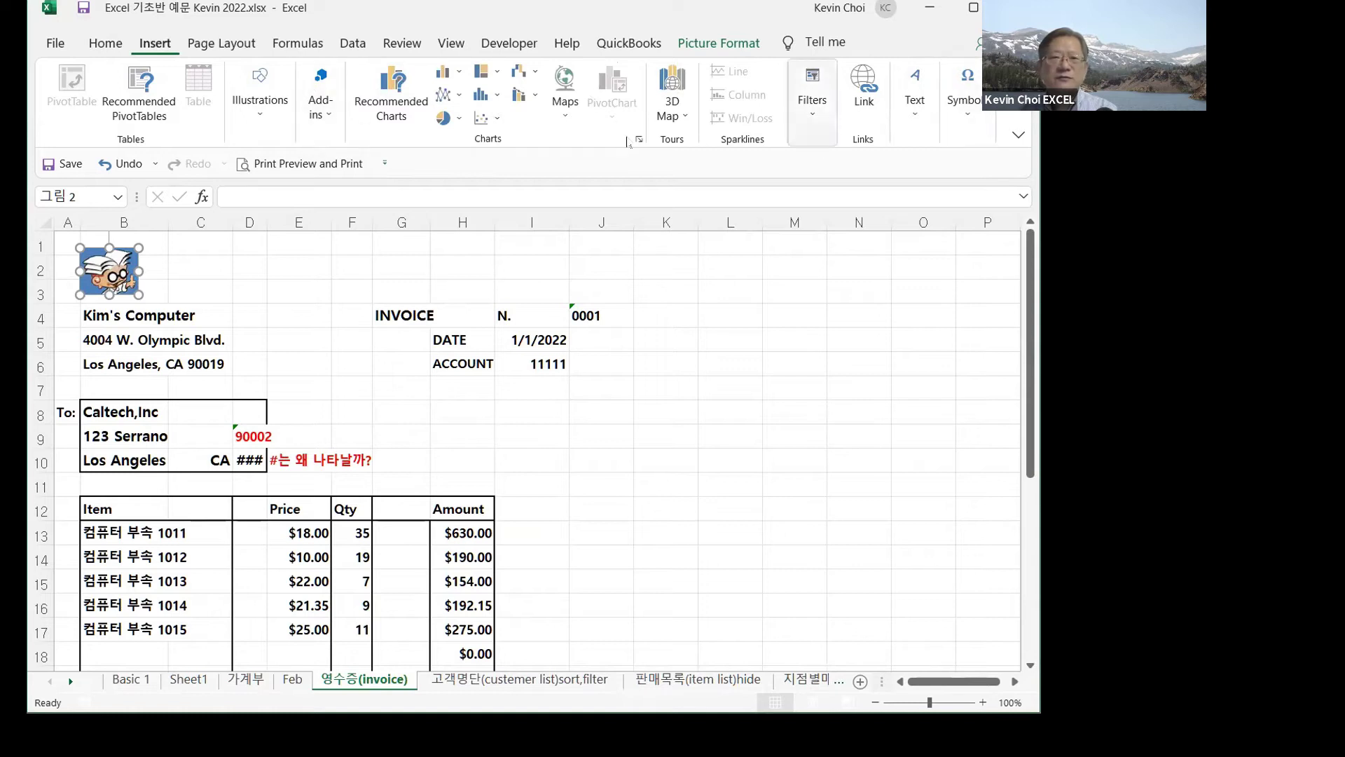
pyautogui.click(264, 115)
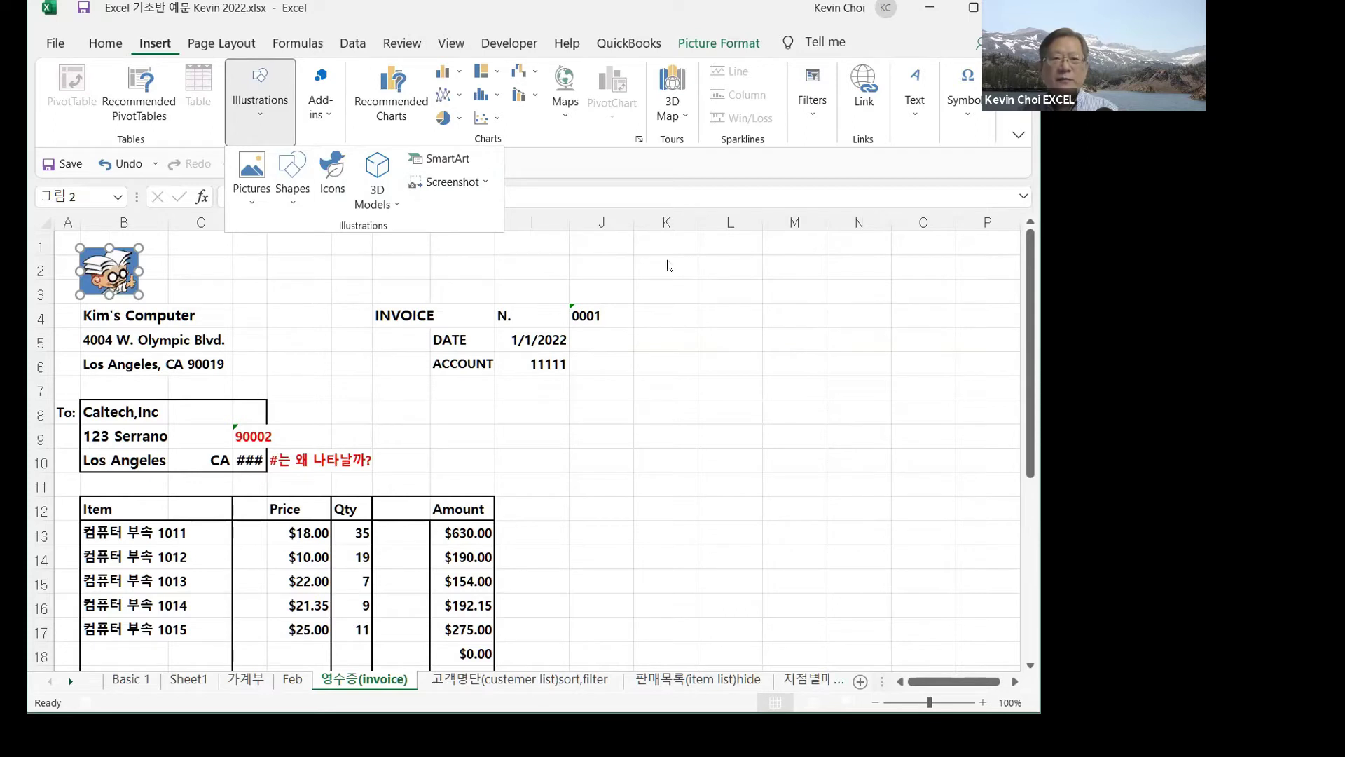
pyautogui.click(258, 112)
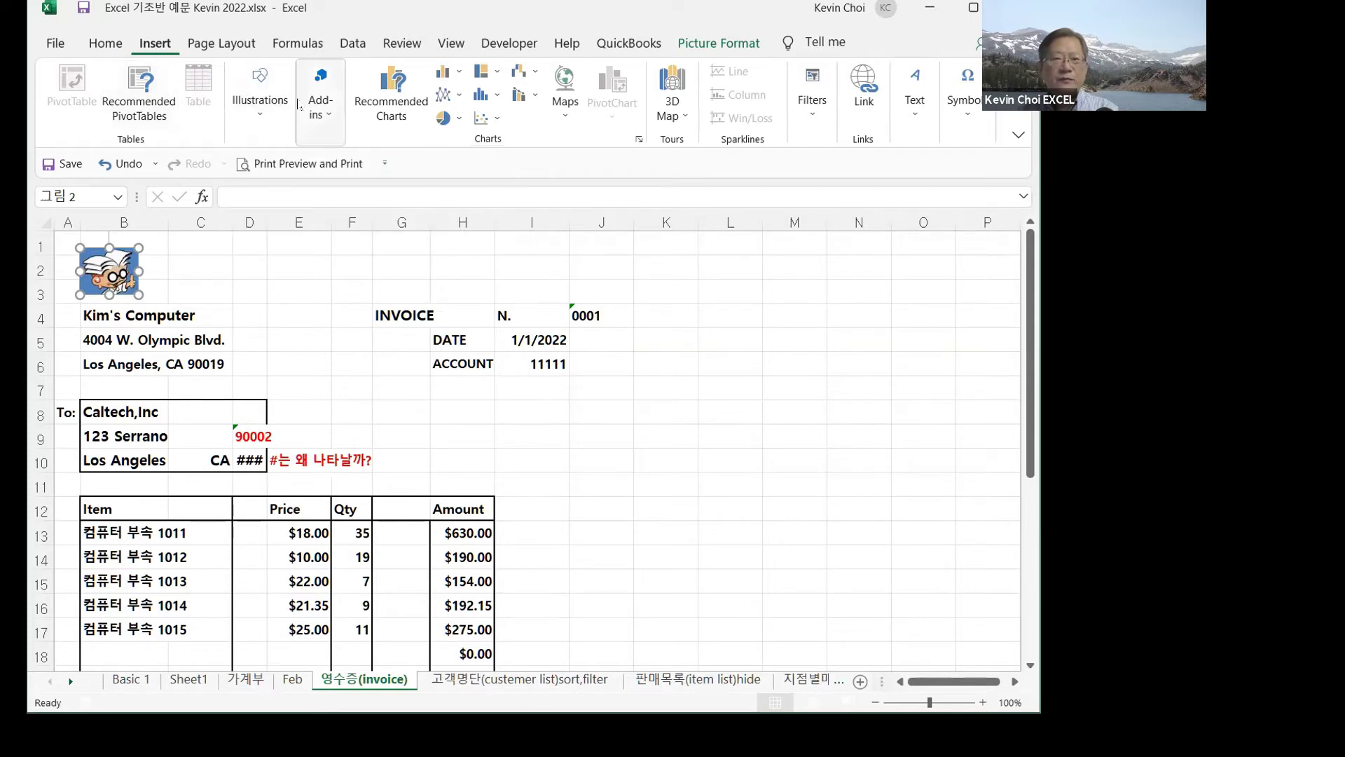
# - Insert the picture DSC00124.JPG from the 1-22-2013 Cancun folder in PHOTOS & Videos all on drive D
pyautogui.click(261, 105)
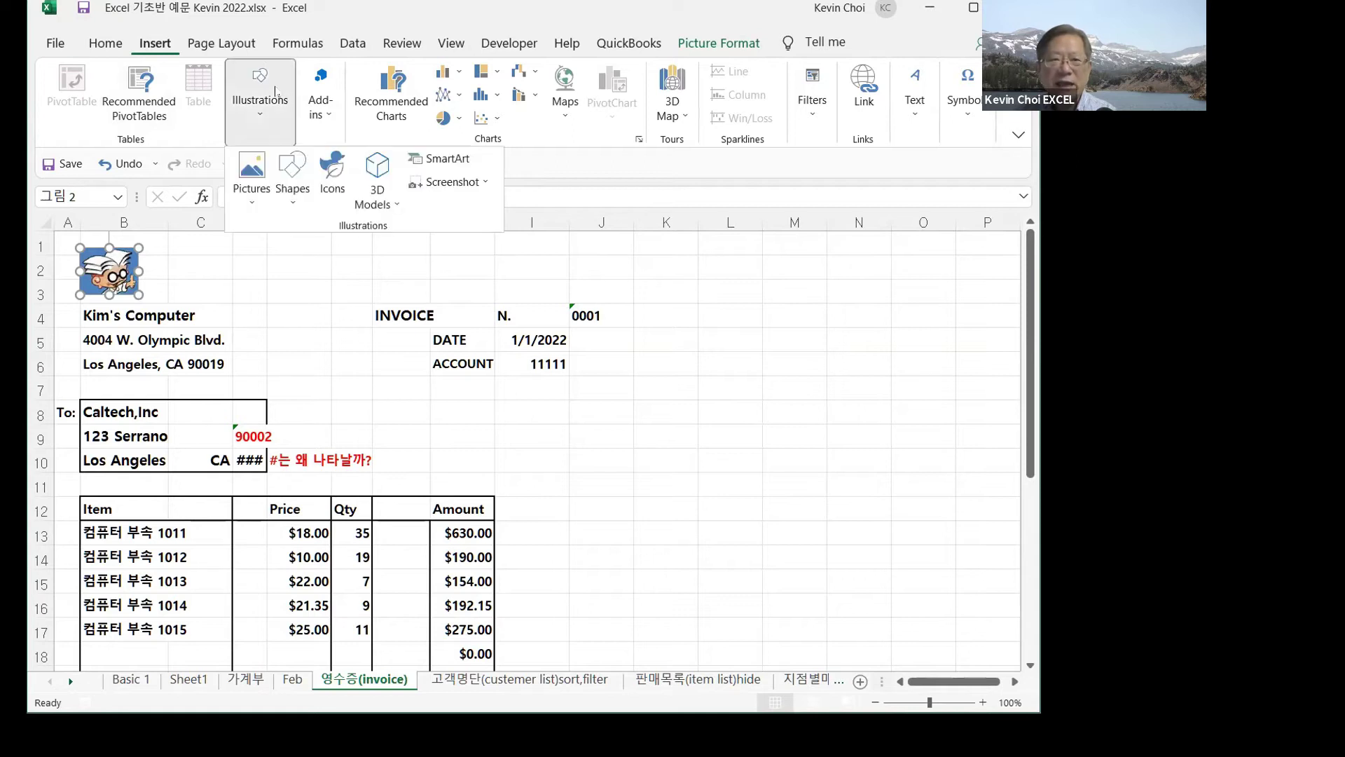
pyautogui.click(250, 177)
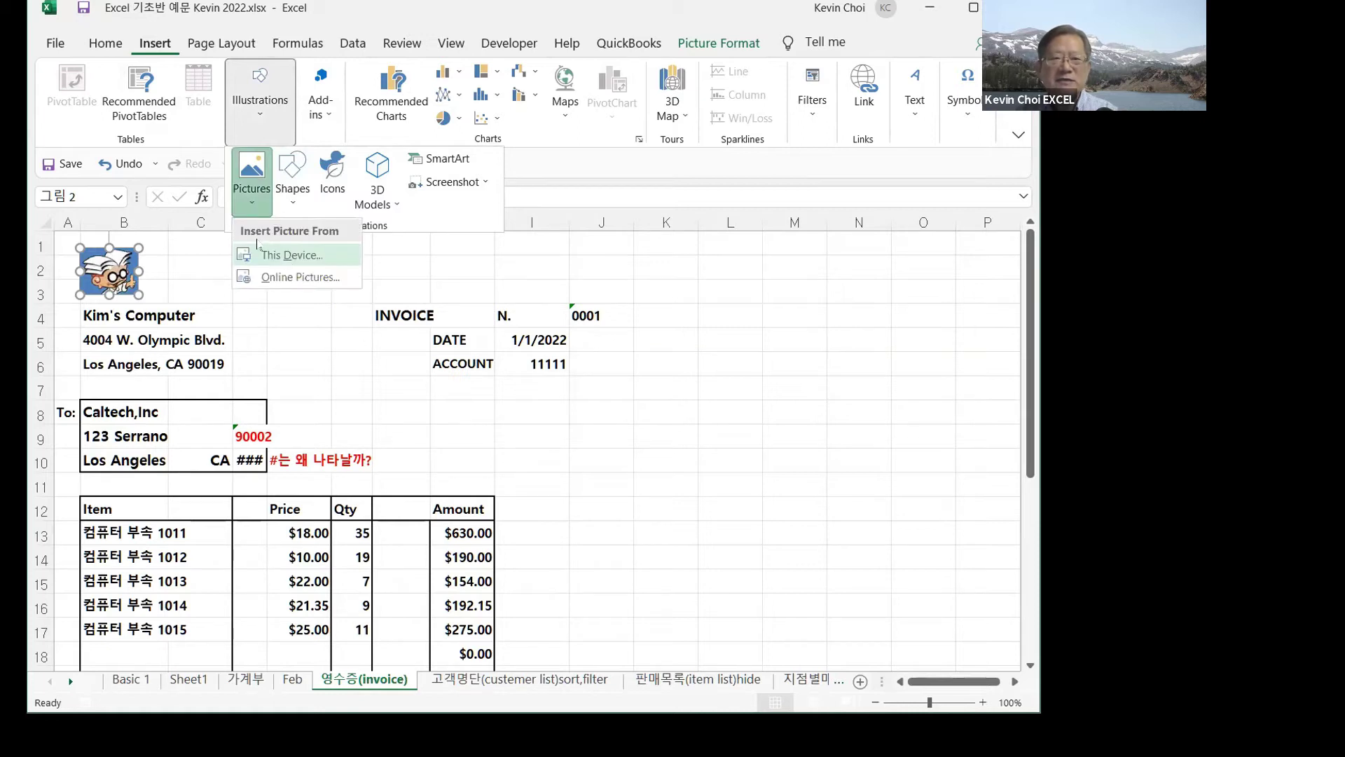
pyautogui.click(301, 261)
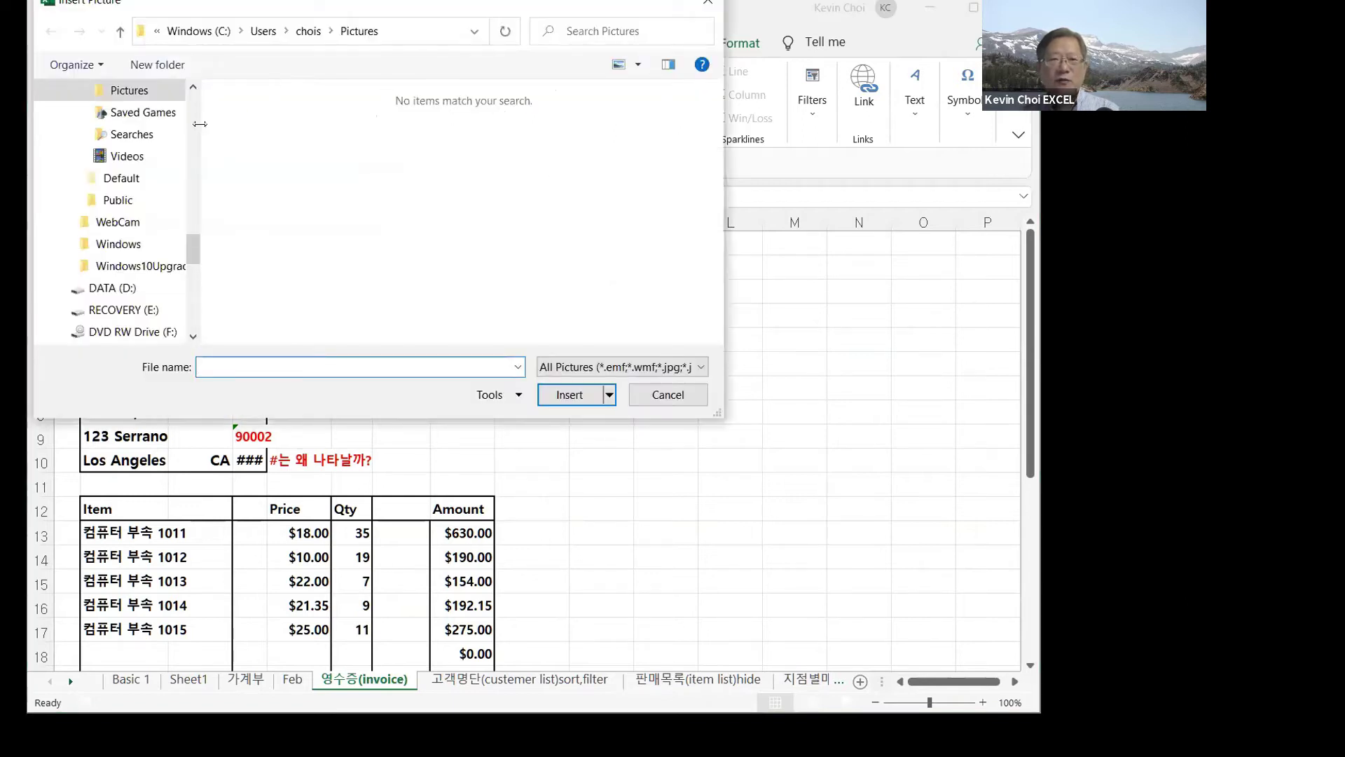
pyautogui.click(131, 288)
pyautogui.doubleClick(283, 257)
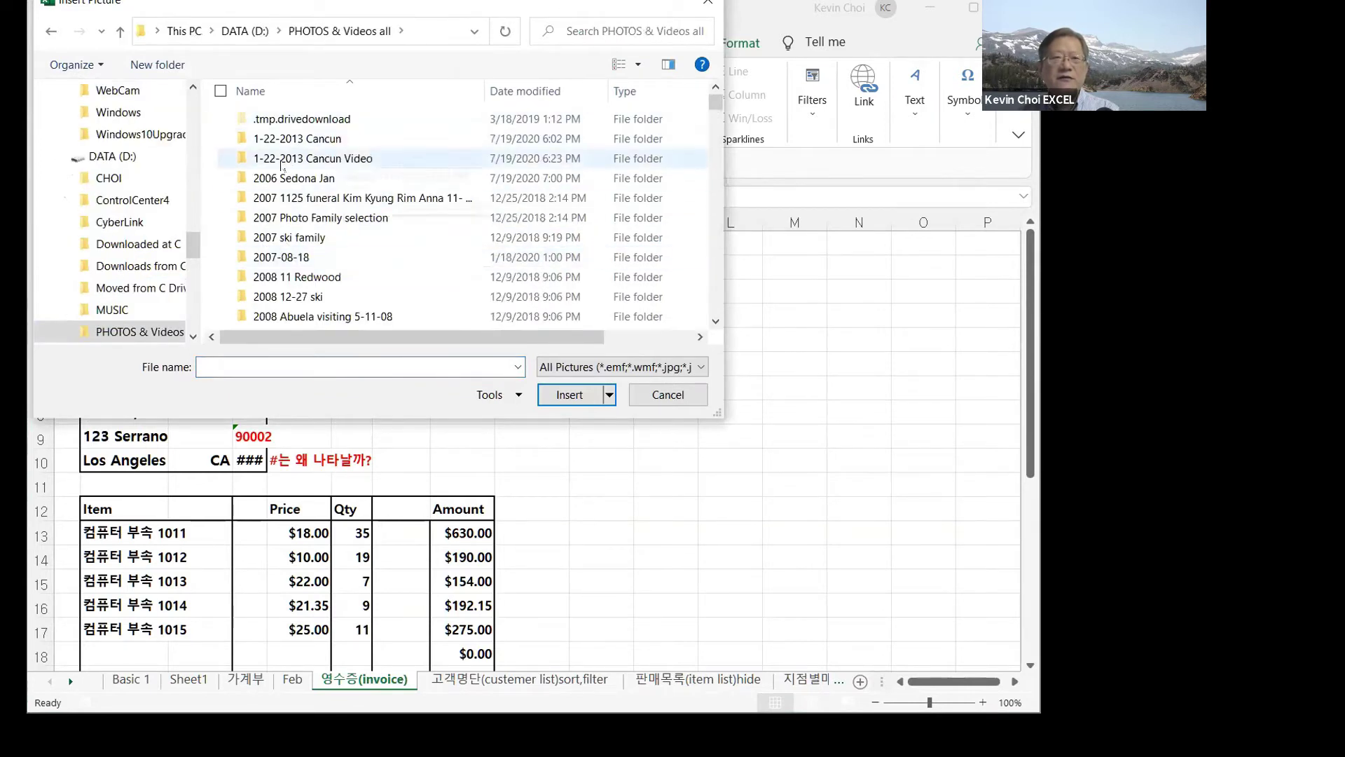
pyautogui.doubleClick(330, 140)
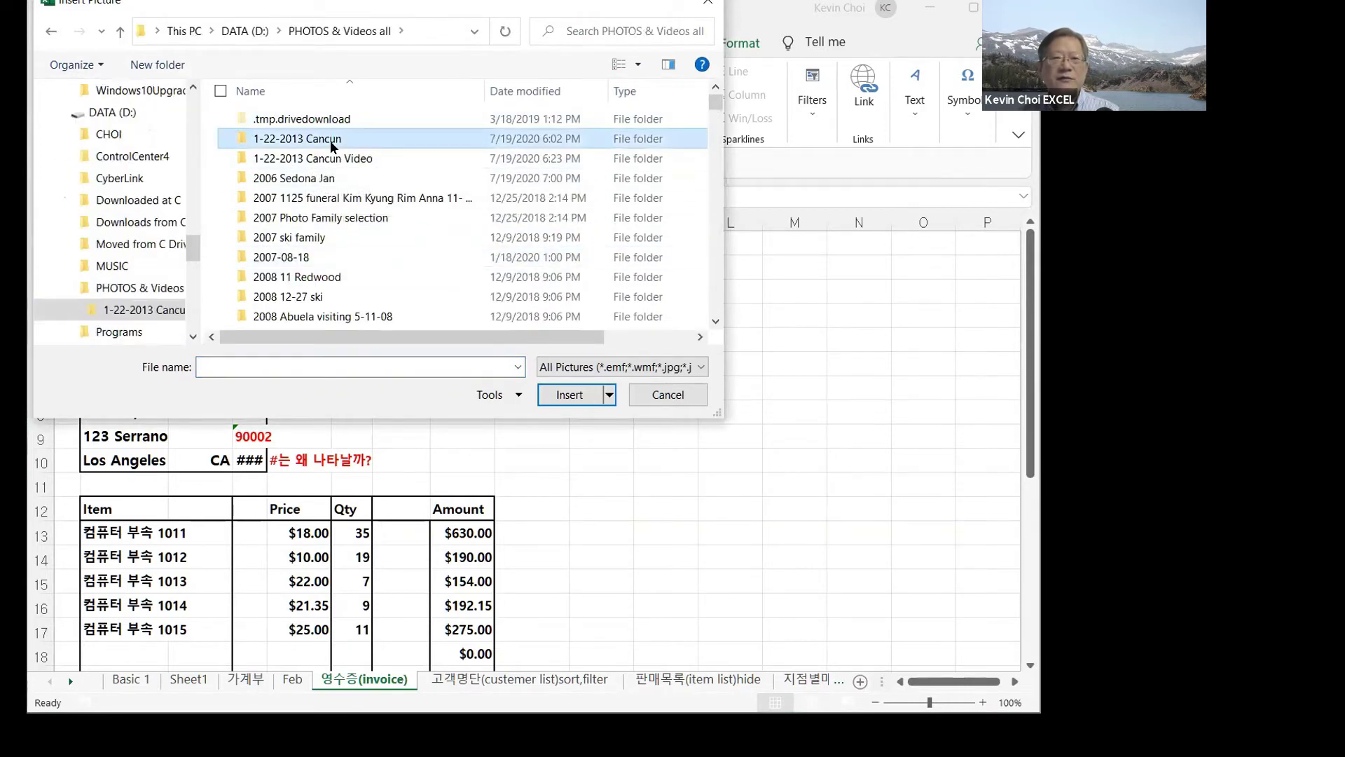
pyautogui.scroll(-5, 463, 221)
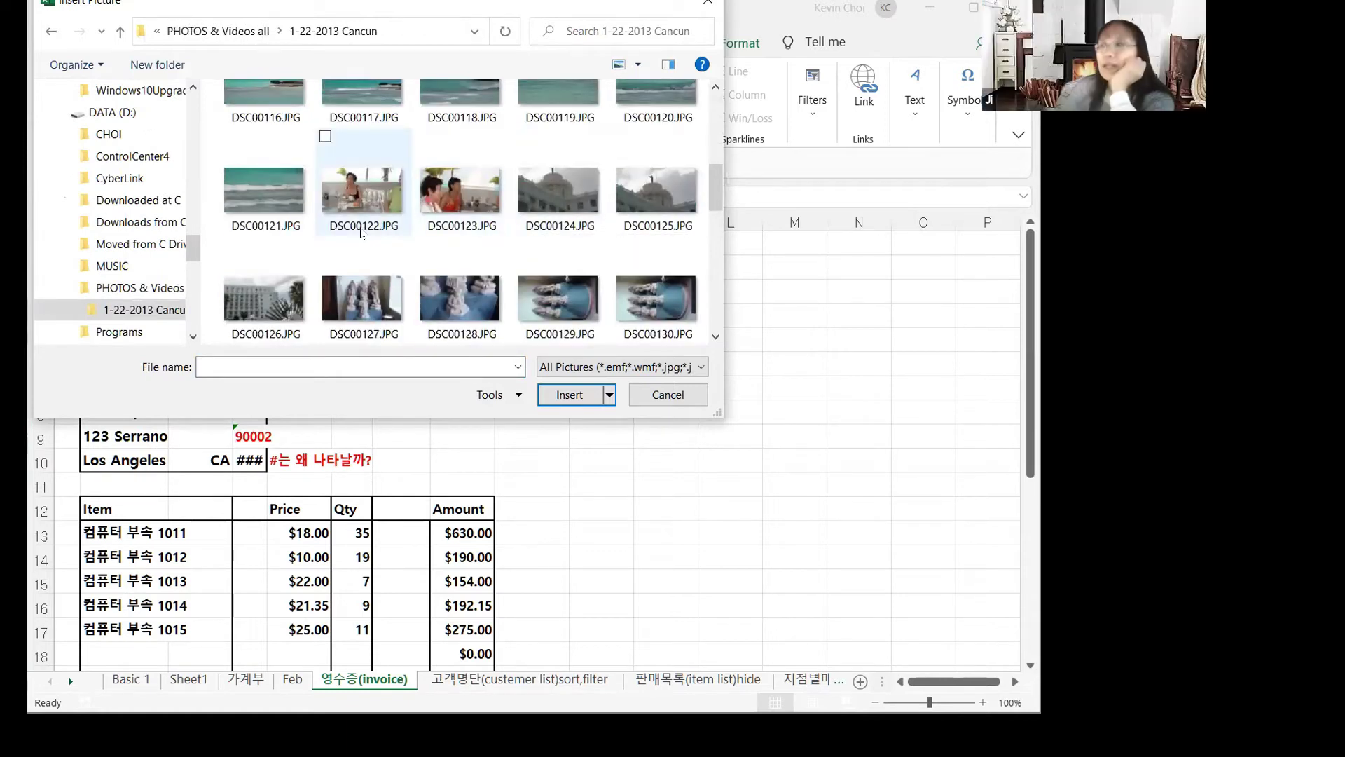
pyautogui.click(550, 193)
pyautogui.doubleClick(549, 190)
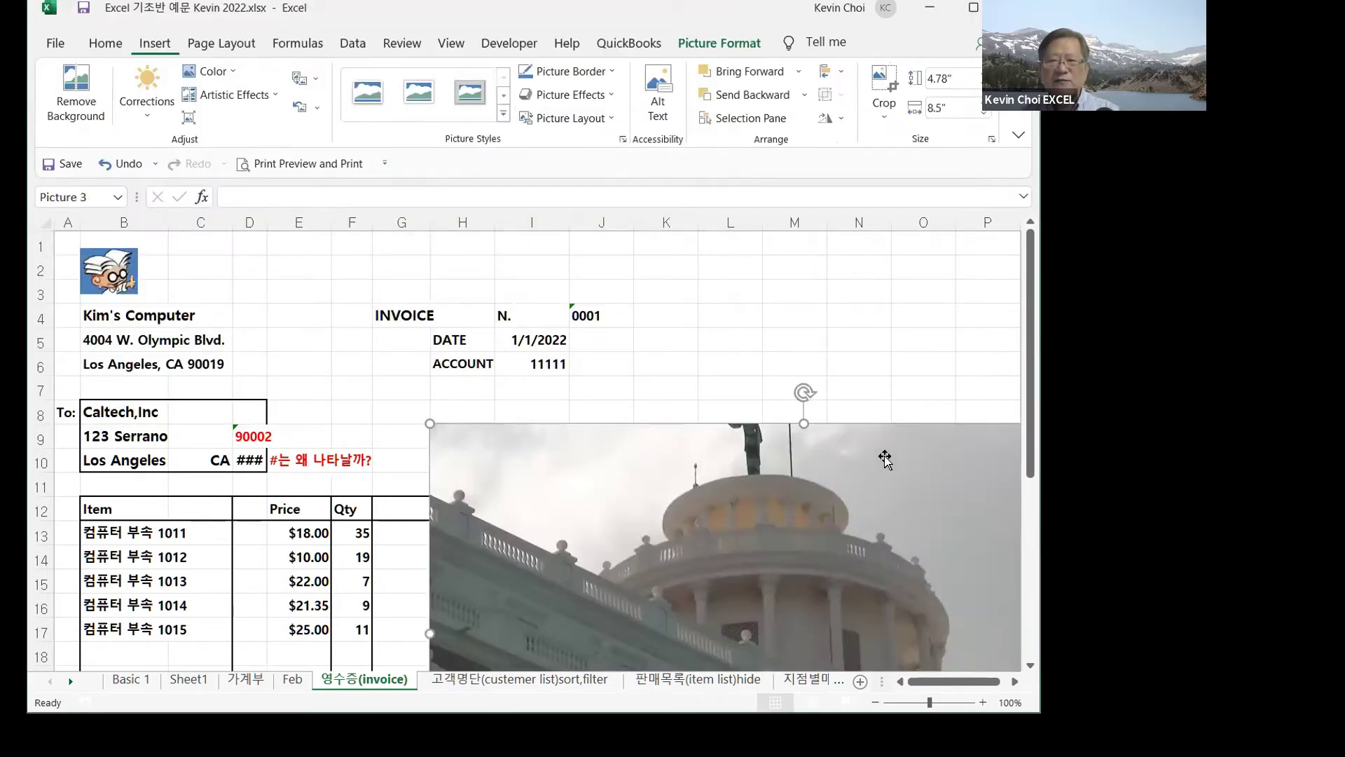
# - Shrink the building photo to about 3.03" high by 5.38" wide and move it beside the invoice's item table
pyautogui.scroll(-3, 1031, 455)
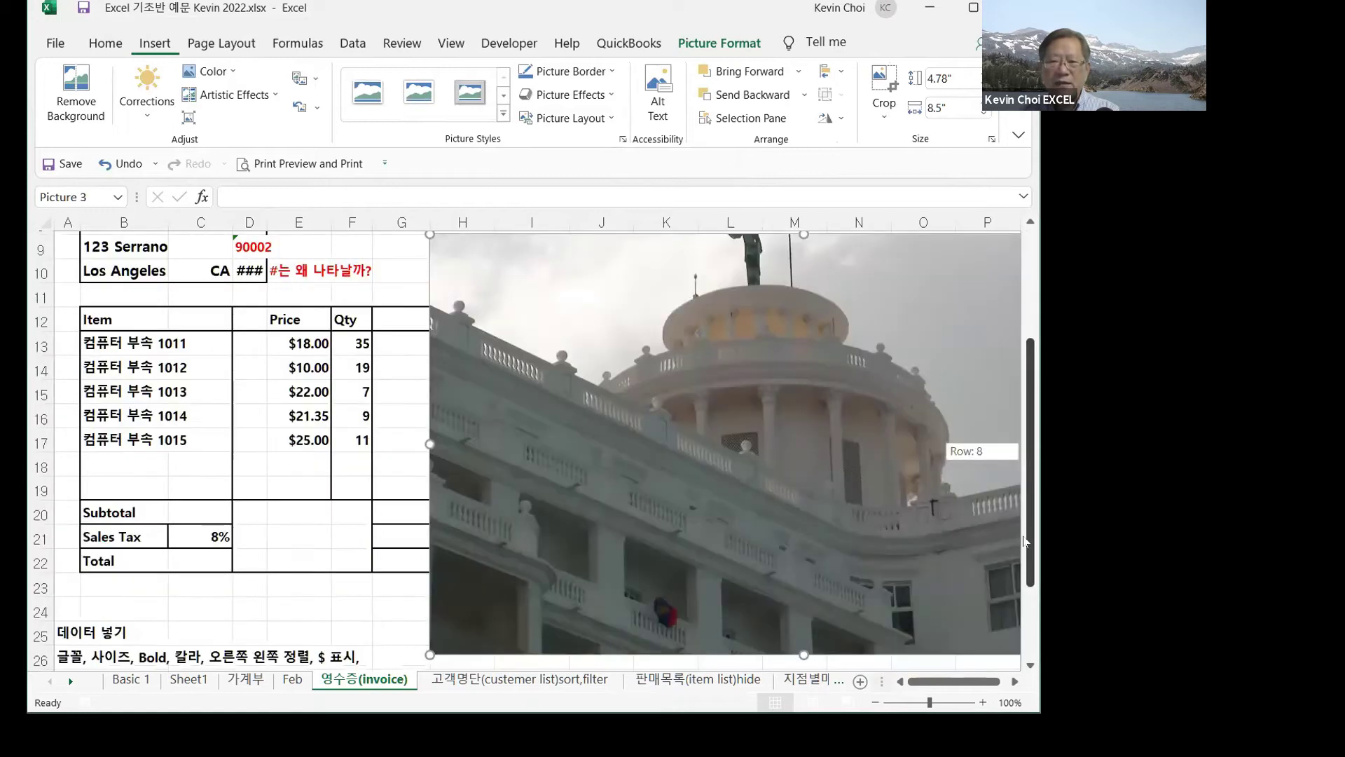
pyautogui.scroll(1, 1031, 455)
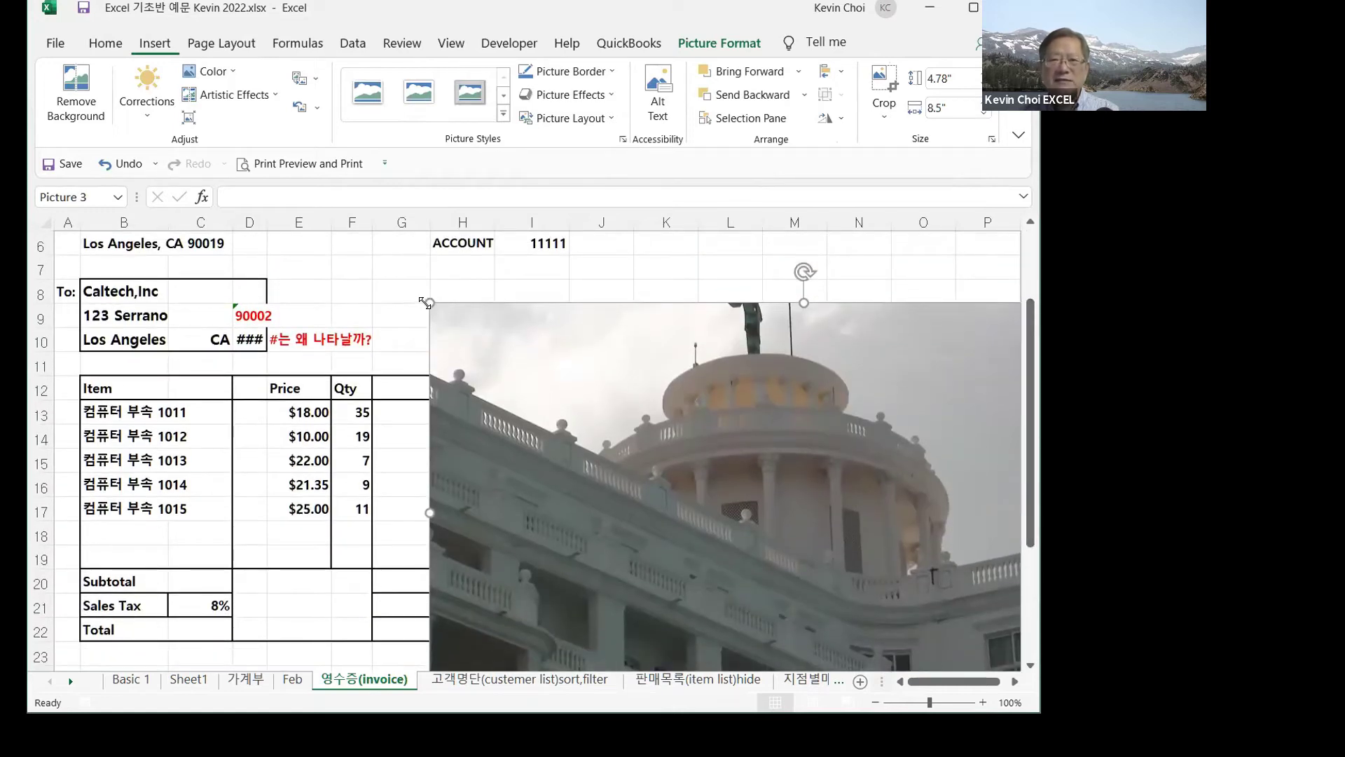
pyautogui.moveTo(424, 302); pyautogui.dragTo(703, 456)
pyautogui.moveTo(860, 535); pyautogui.dragTo(631, 351)
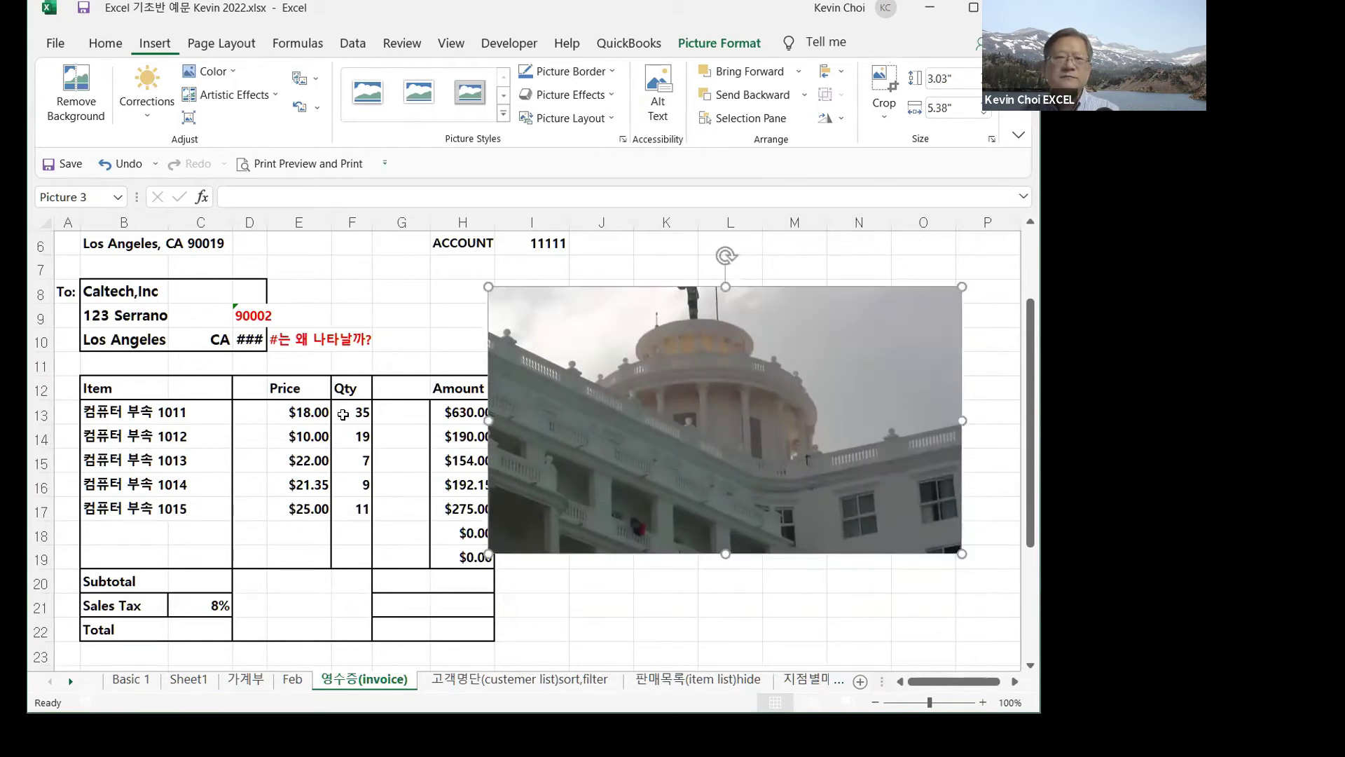
pyautogui.scroll(2, 343, 415)
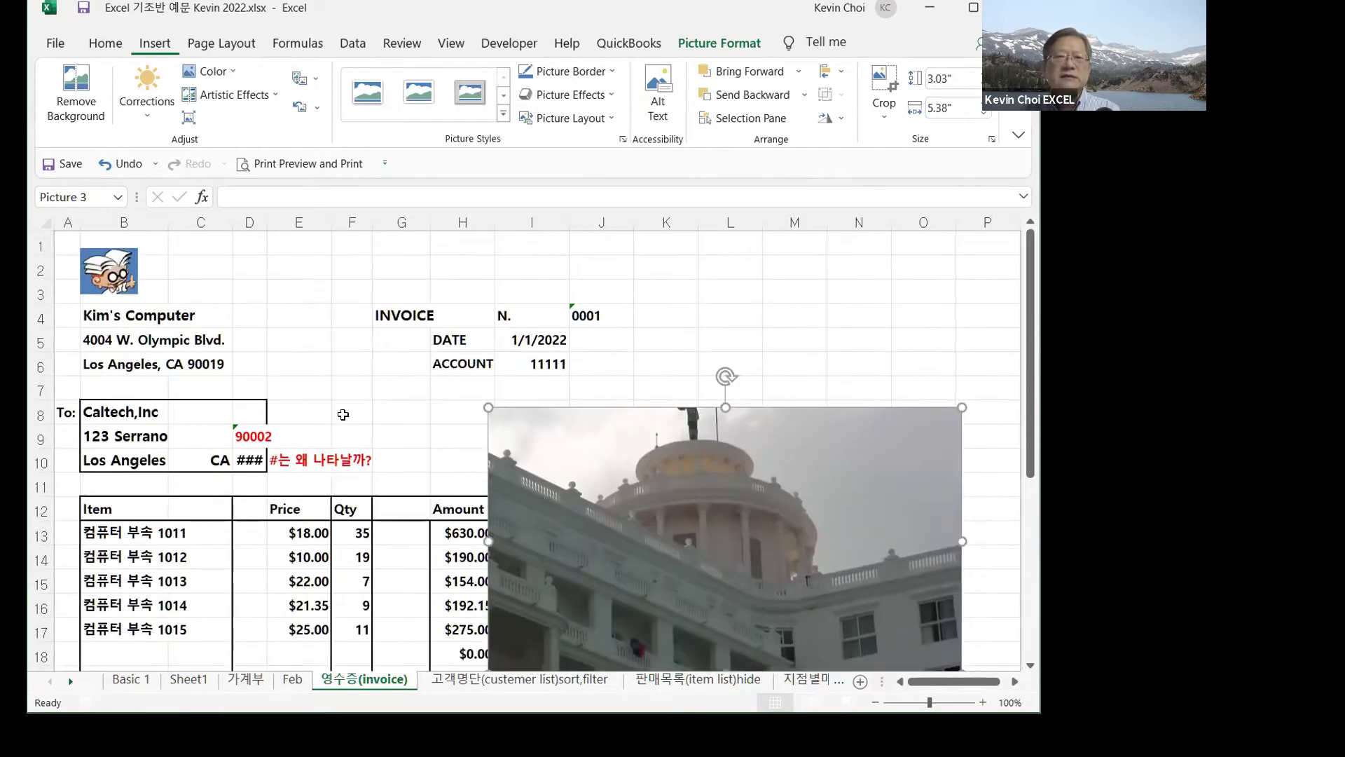
# - Insert an online picture at cell D2 from the Airplane category, choosing the British Airways plane against a blue sky
pyautogui.click(248, 263)
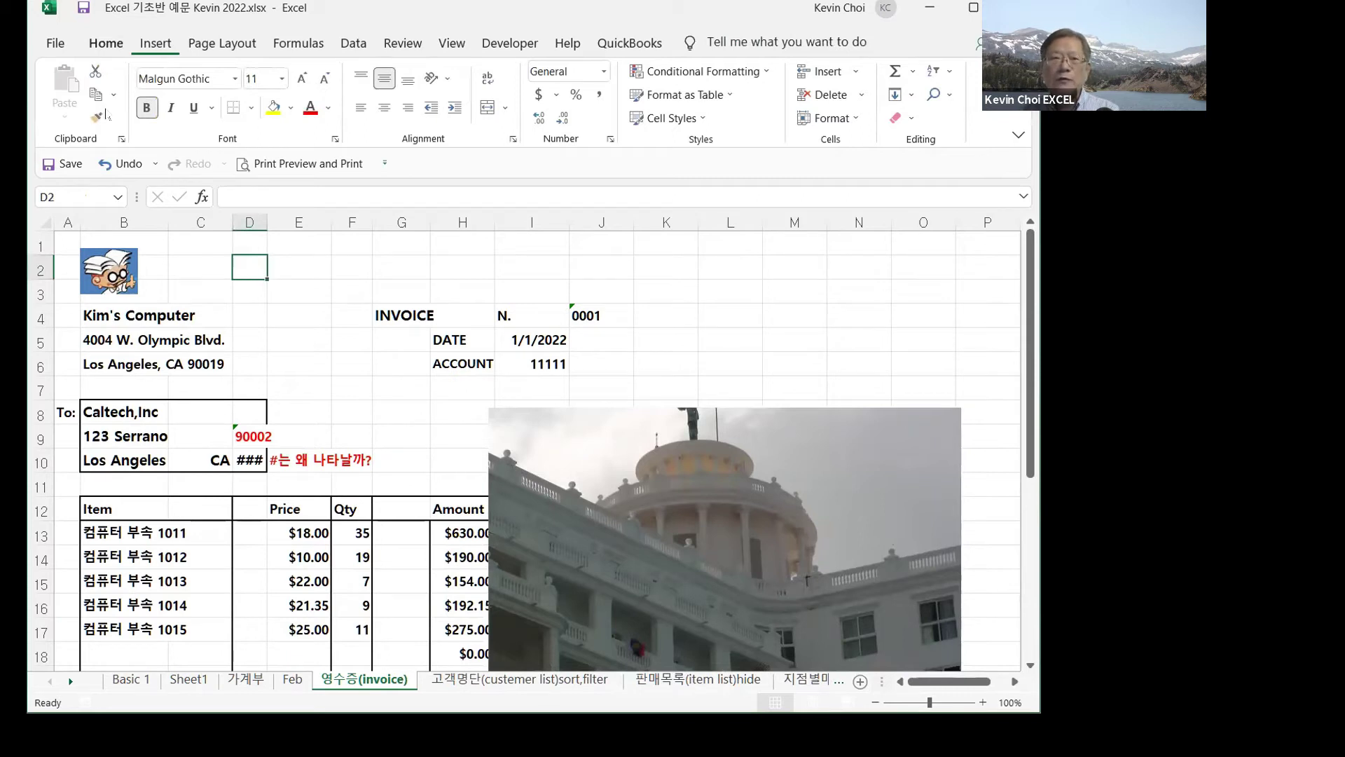
pyautogui.click(152, 43)
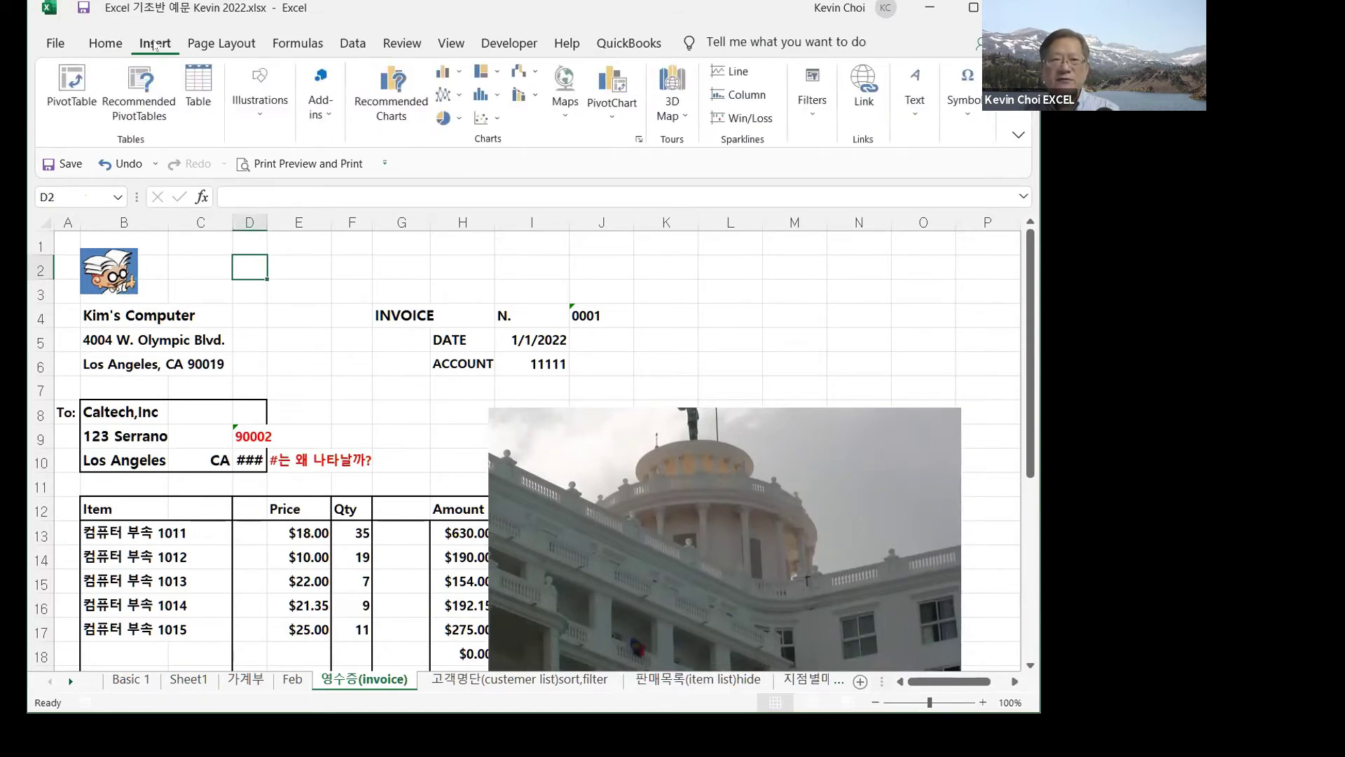
pyautogui.click(258, 122)
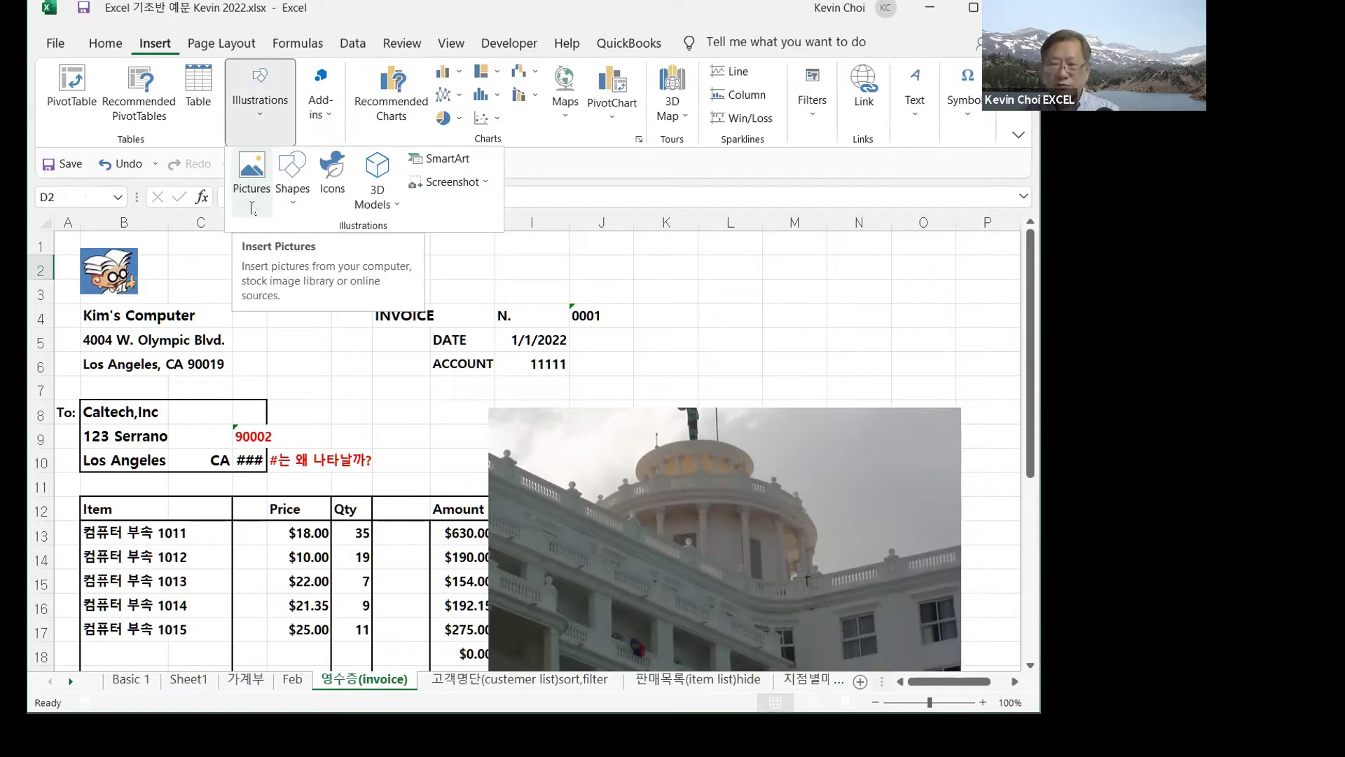
pyautogui.click(252, 207)
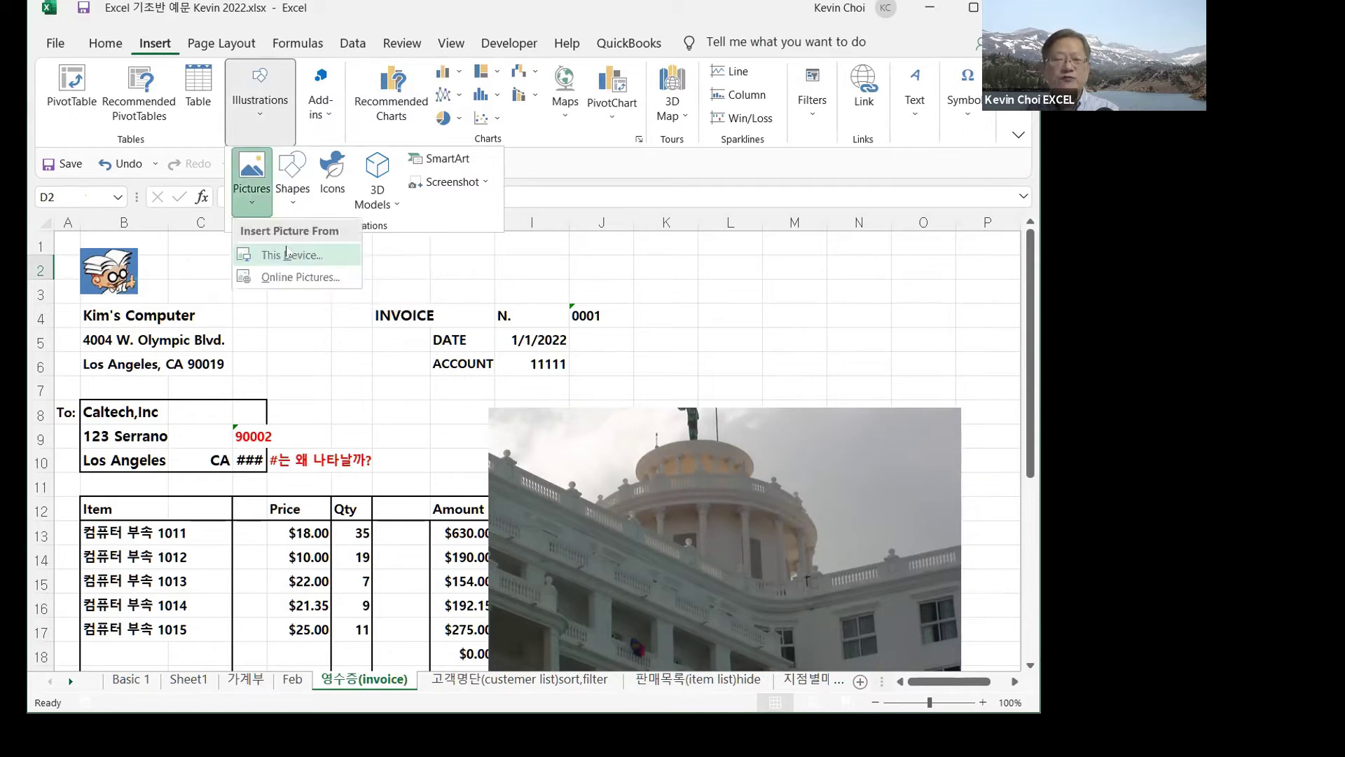
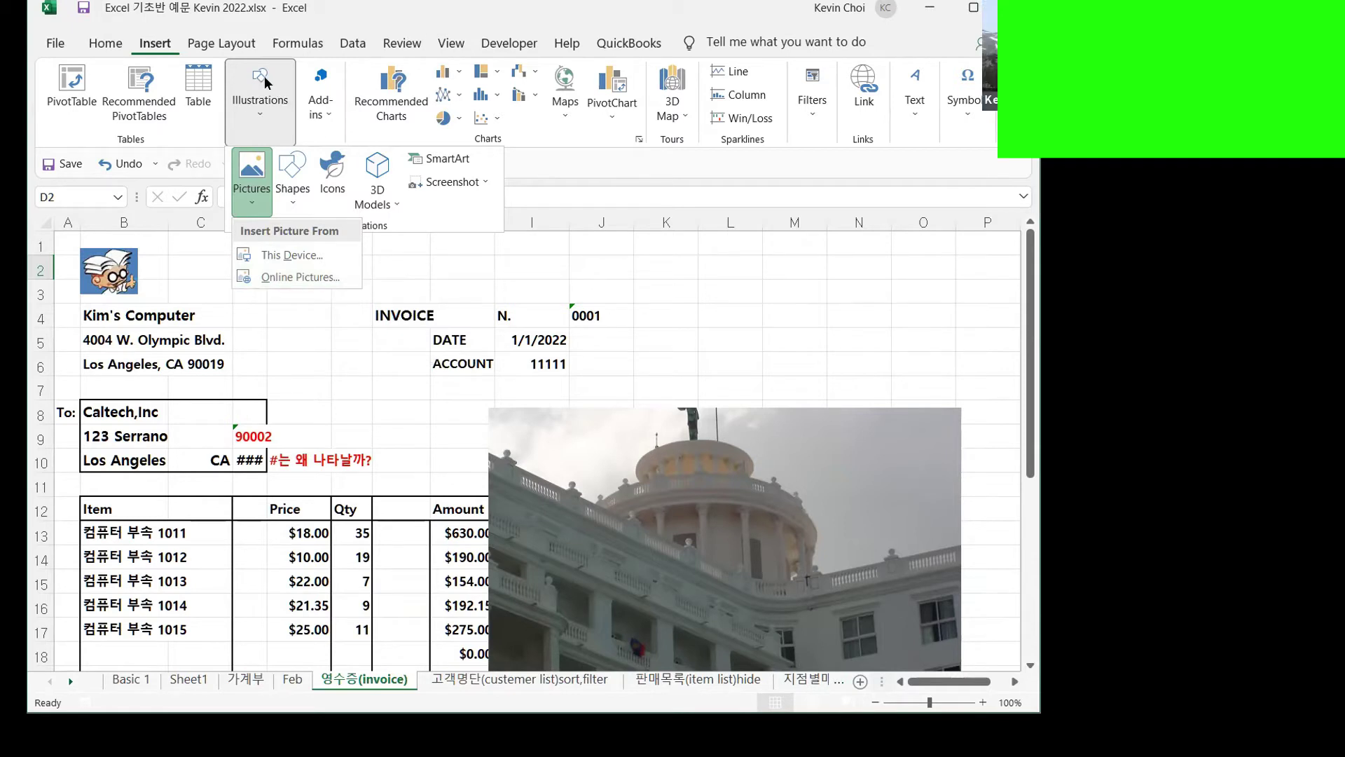
pyautogui.click(278, 279)
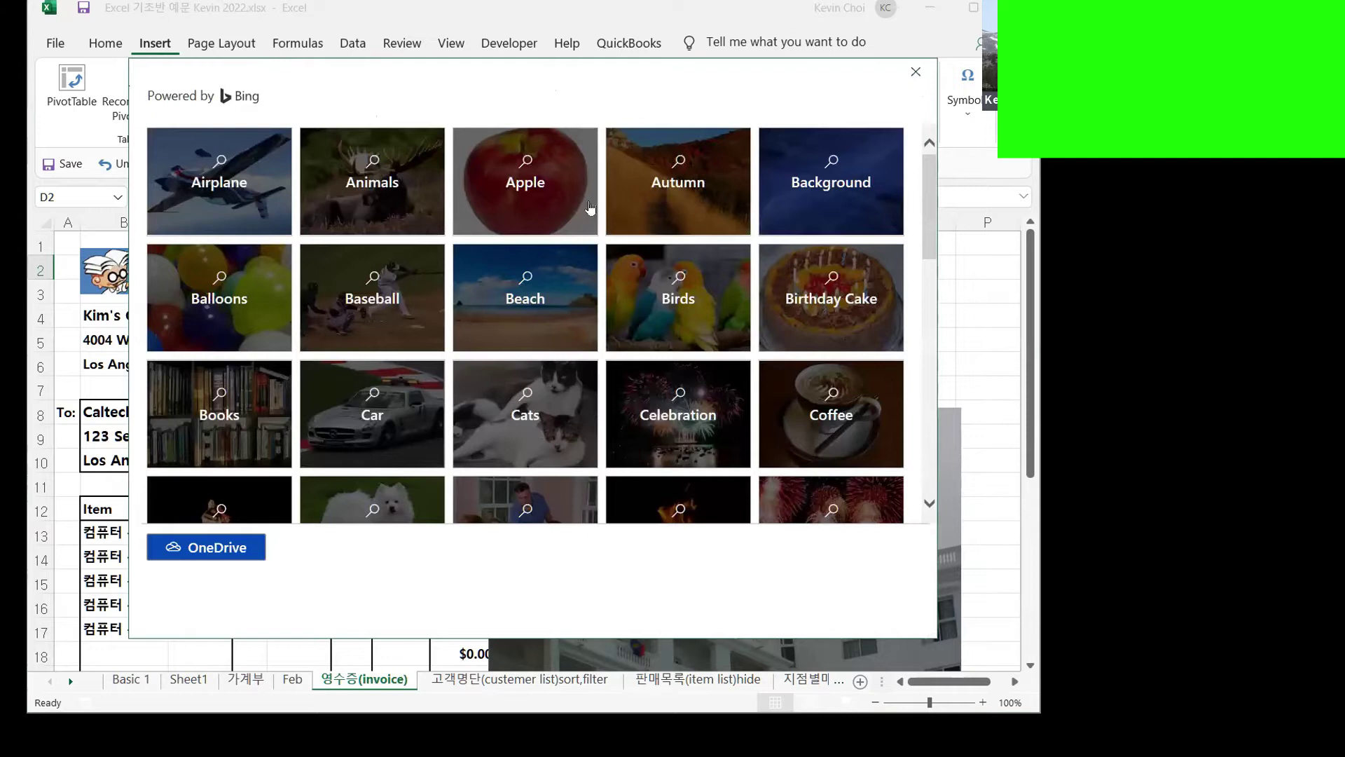
pyautogui.click(253, 178)
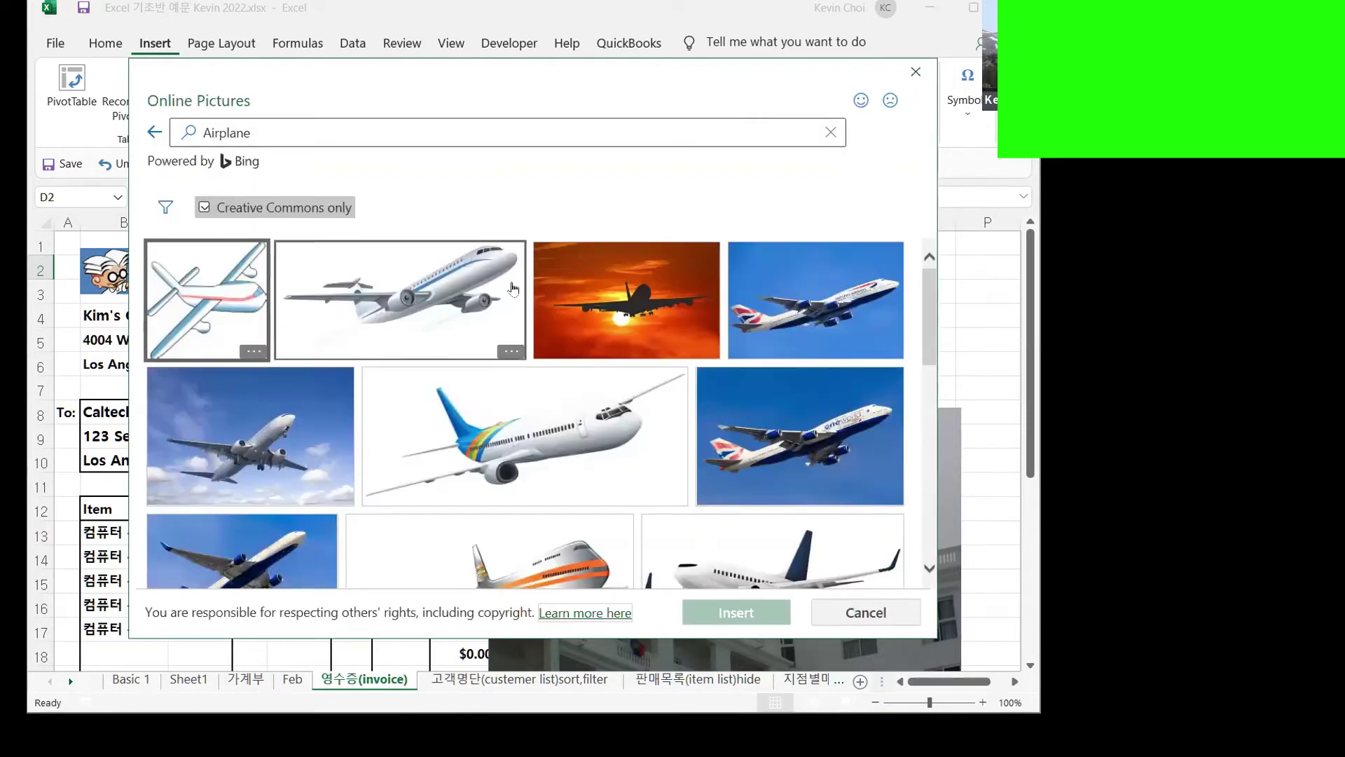
pyautogui.click(784, 307)
pyautogui.press('Return')
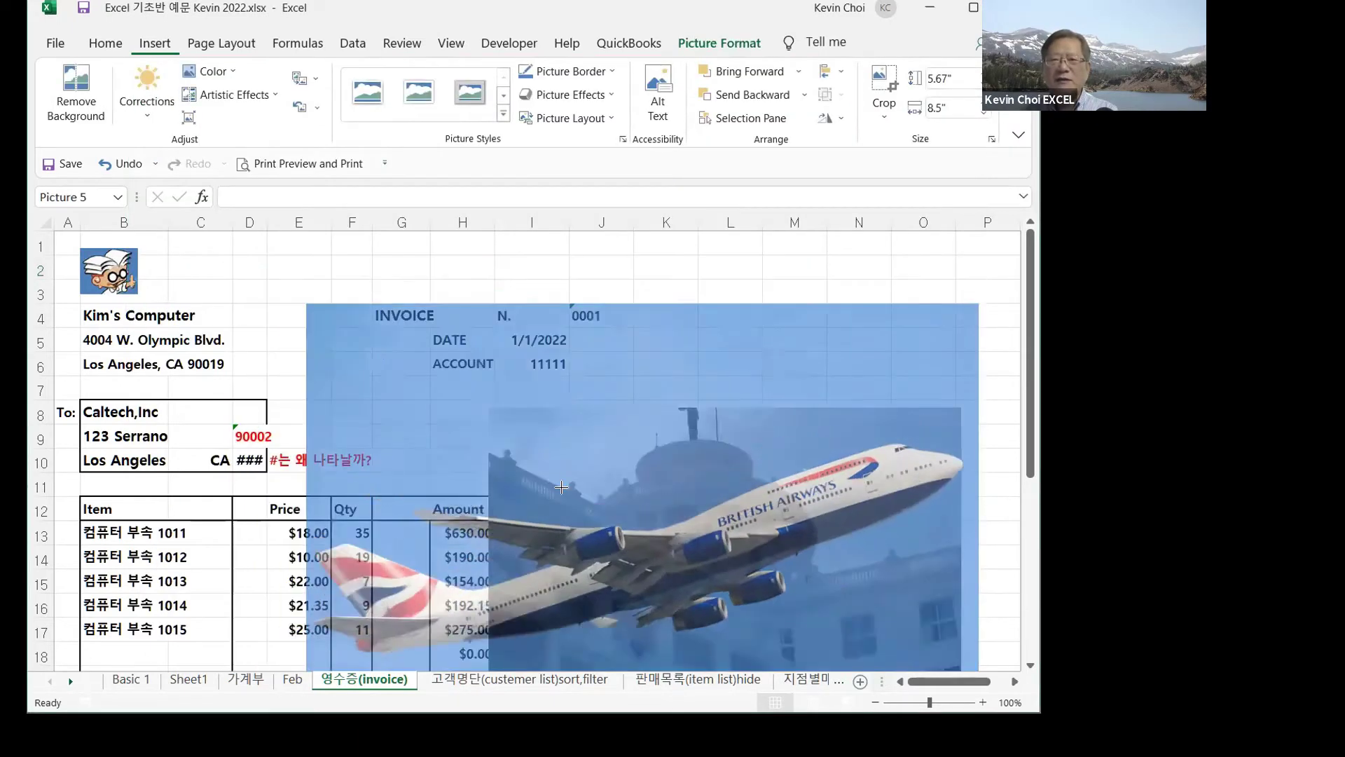
# - Shrink the airplane picture to about 0.84" high by 1.27" wide and place it between the logo and the INVOICE heading
pyautogui.moveTo(561, 487); pyautogui.dragTo(629, 519)
pyautogui.moveTo(764, 557); pyautogui.dragTo(401, 308)
pyautogui.moveTo(600, 494); pyautogui.dragTo(361, 338)
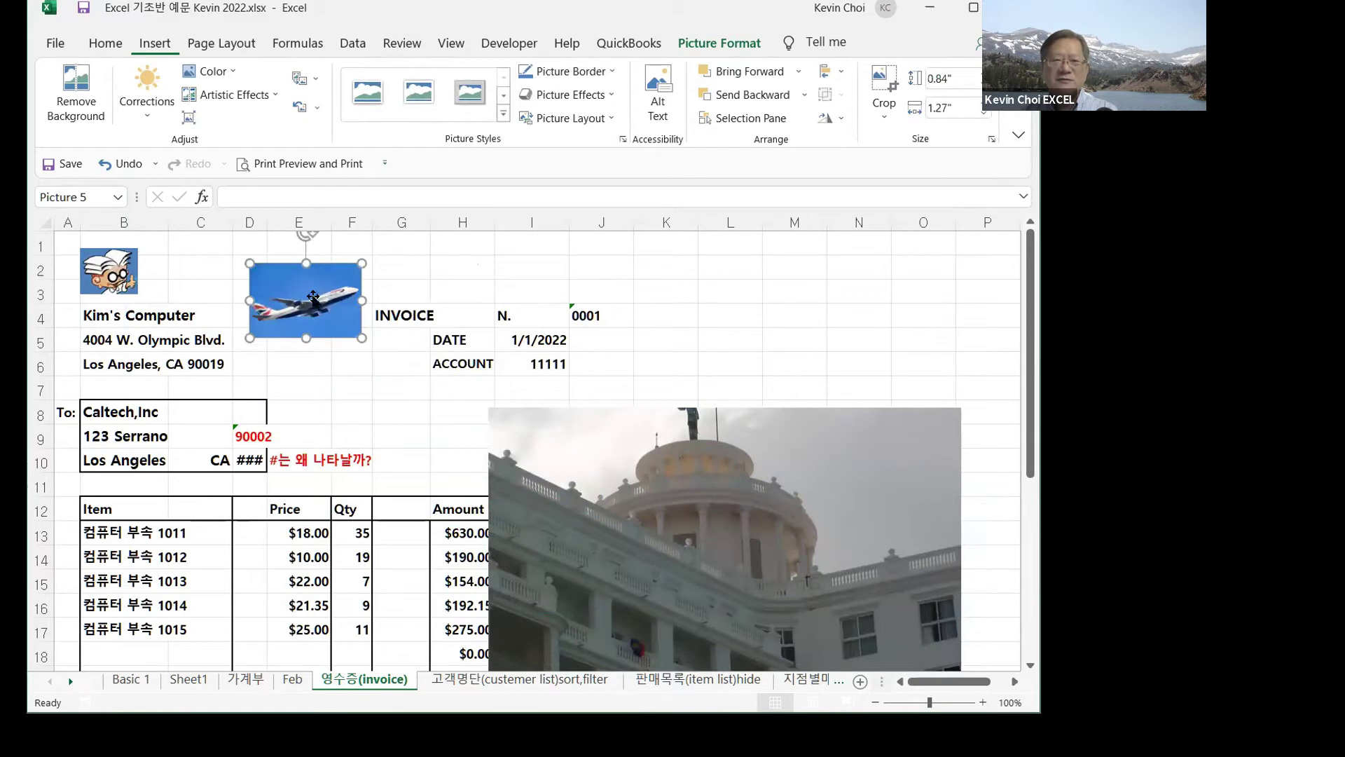
pyautogui.moveTo(314, 297); pyautogui.dragTo(310, 277)
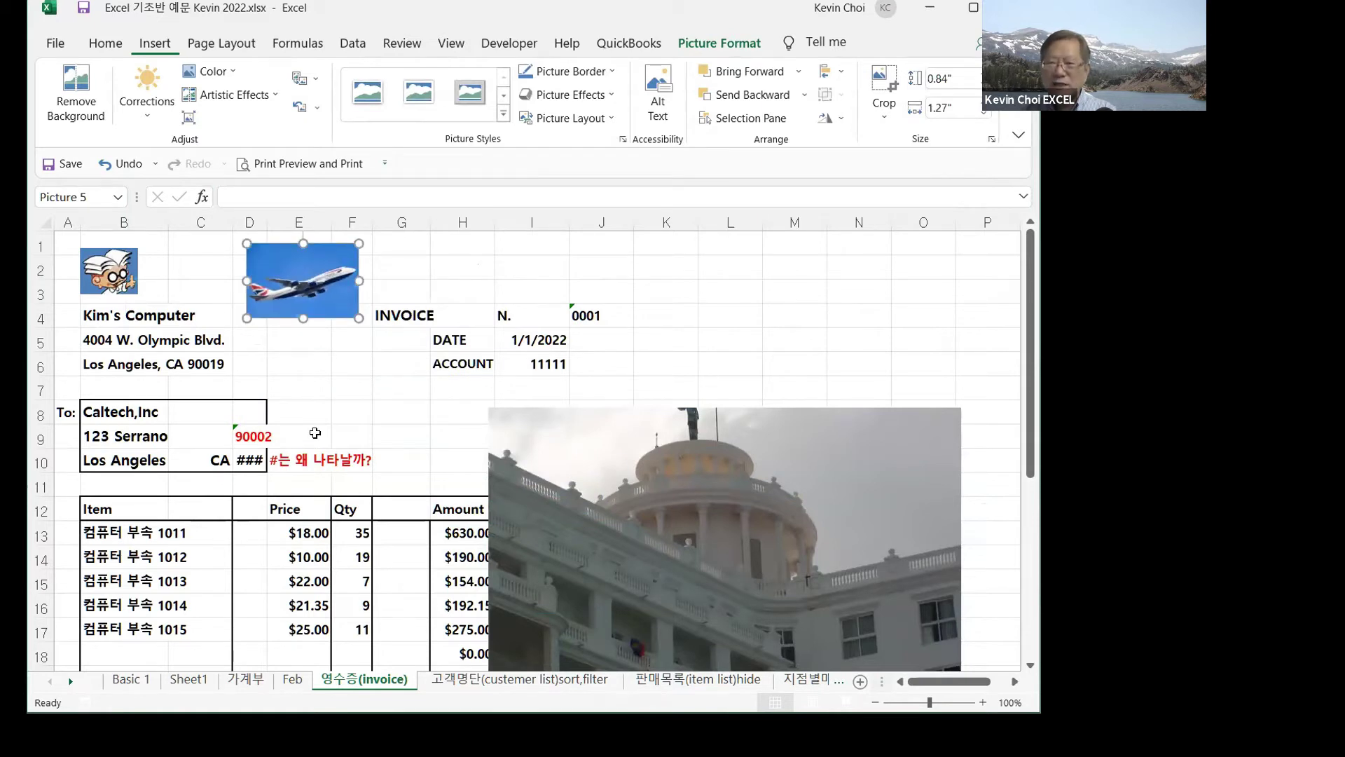
# - Delete the building photo beside the invoice's item table
pyautogui.click(713, 444)
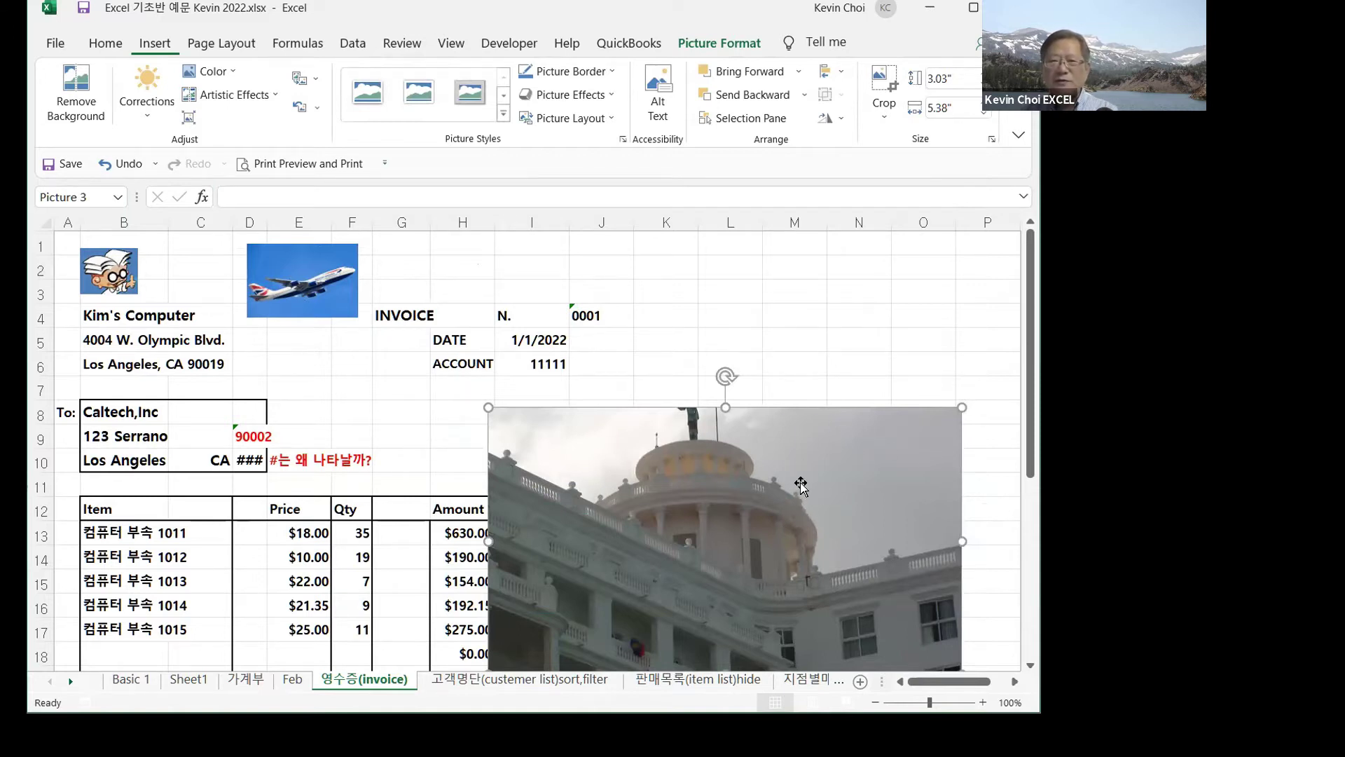
pyautogui.scroll(-2, 801, 485)
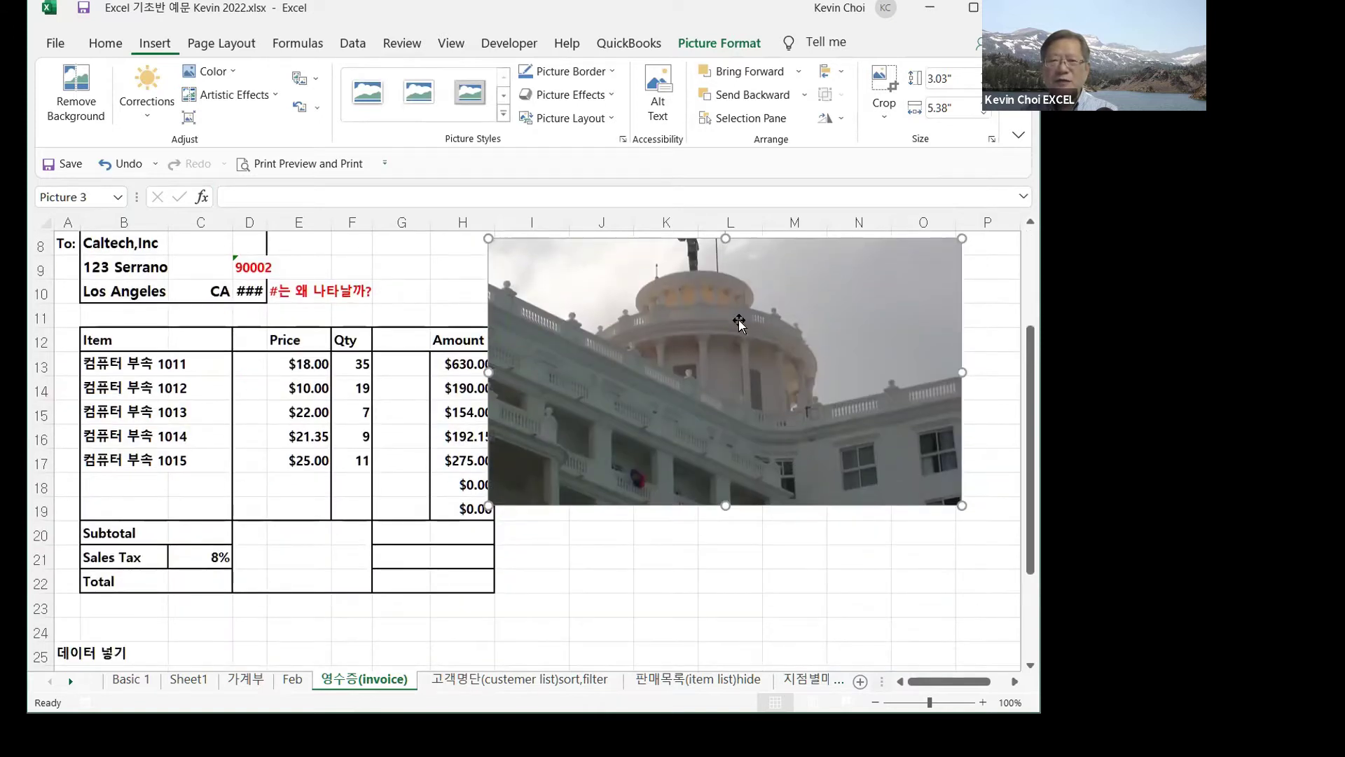
pyautogui.scroll(2, 739, 323)
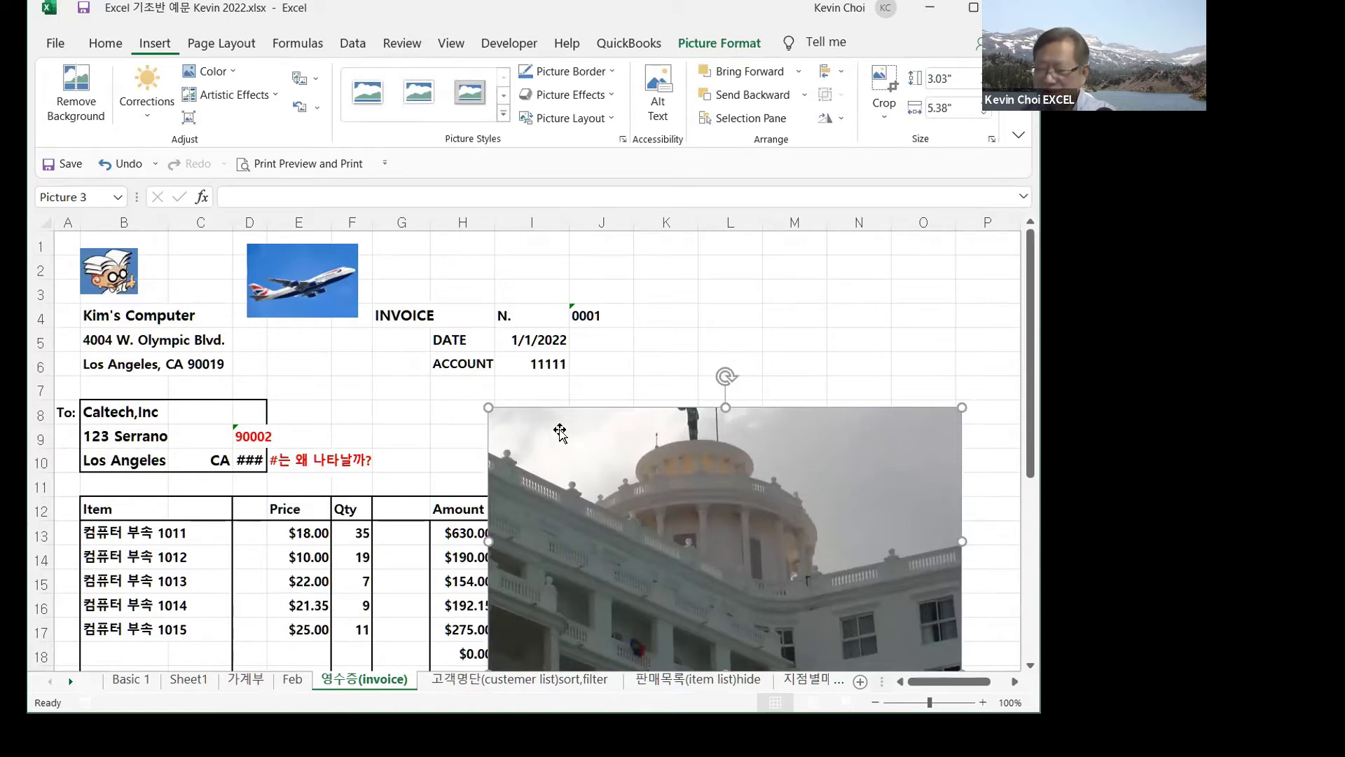
pyautogui.press('Delete')
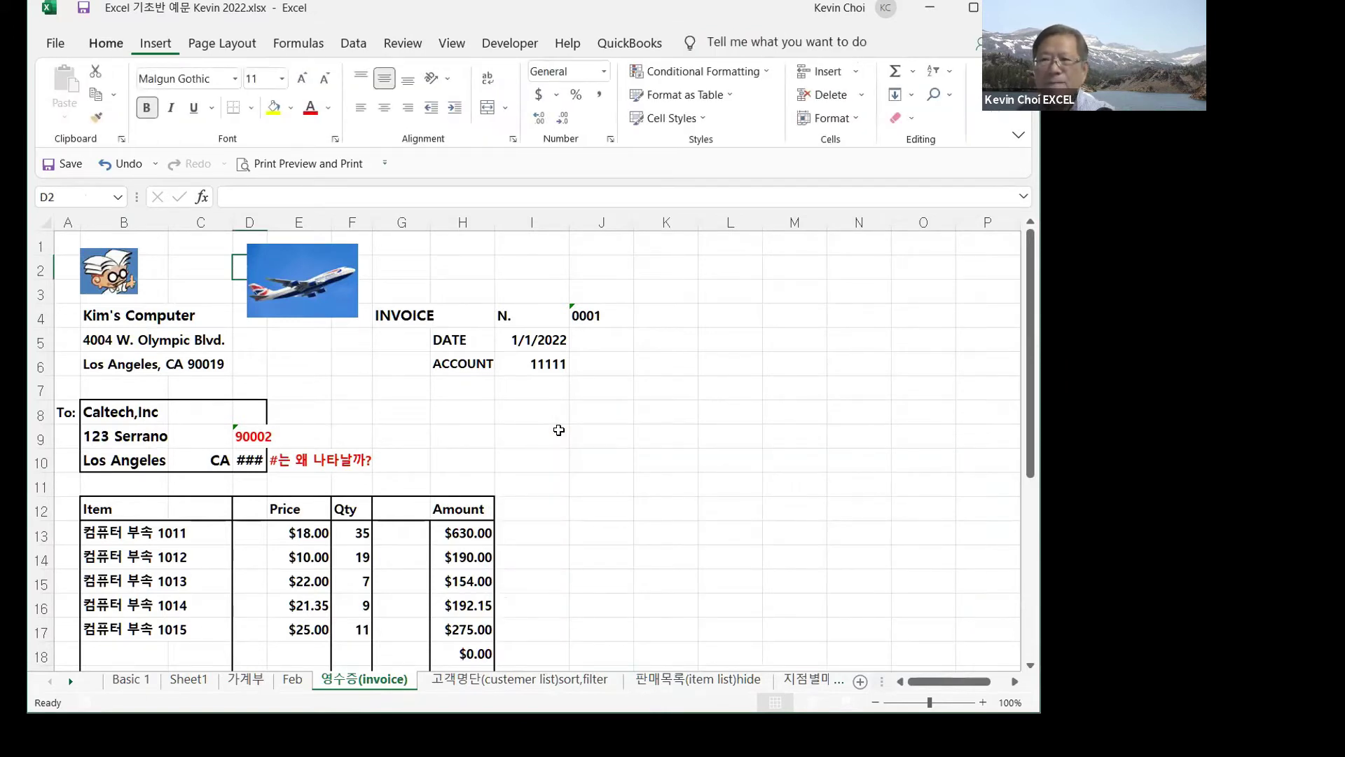
# - Cut the airplane picture from between the logo and the INVOICE heading and paste it at cell K7
pyautogui.click(293, 272)
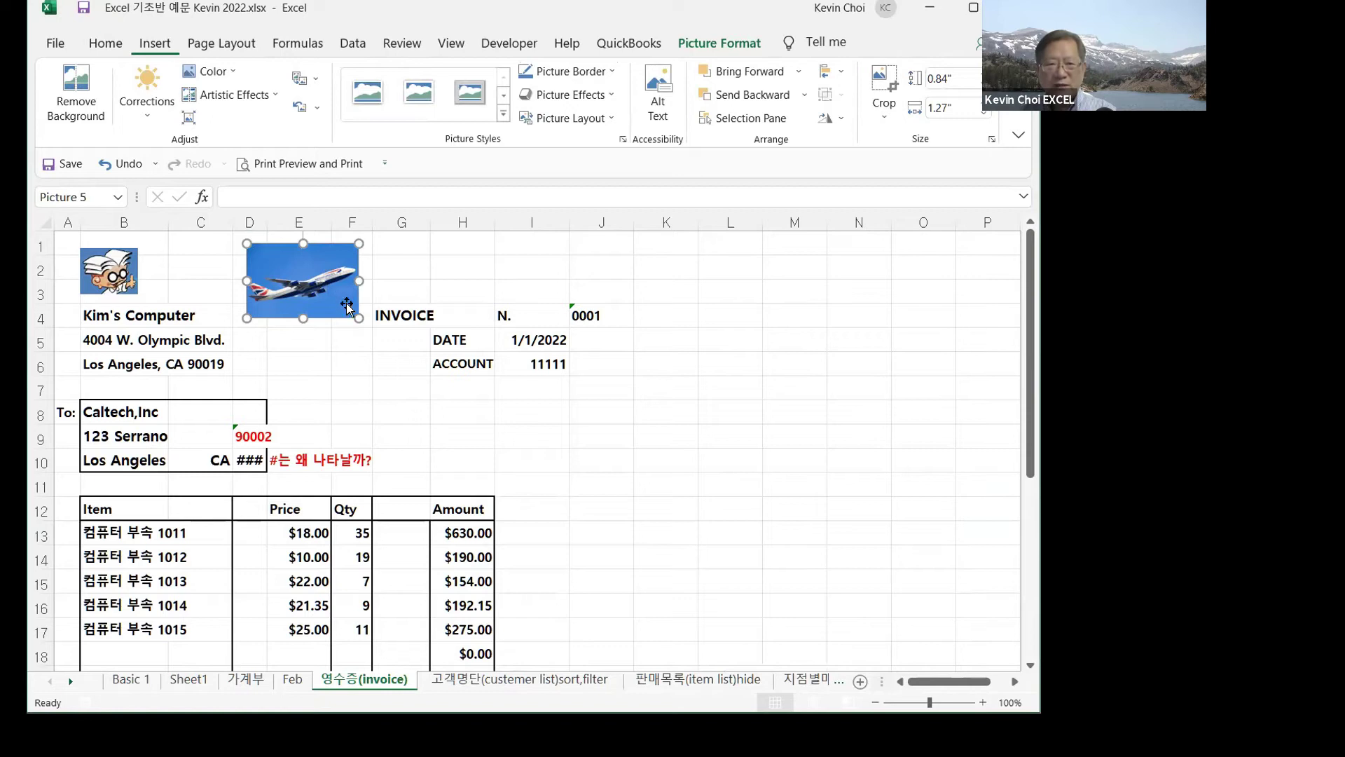
pyautogui.rightClick(308, 280)
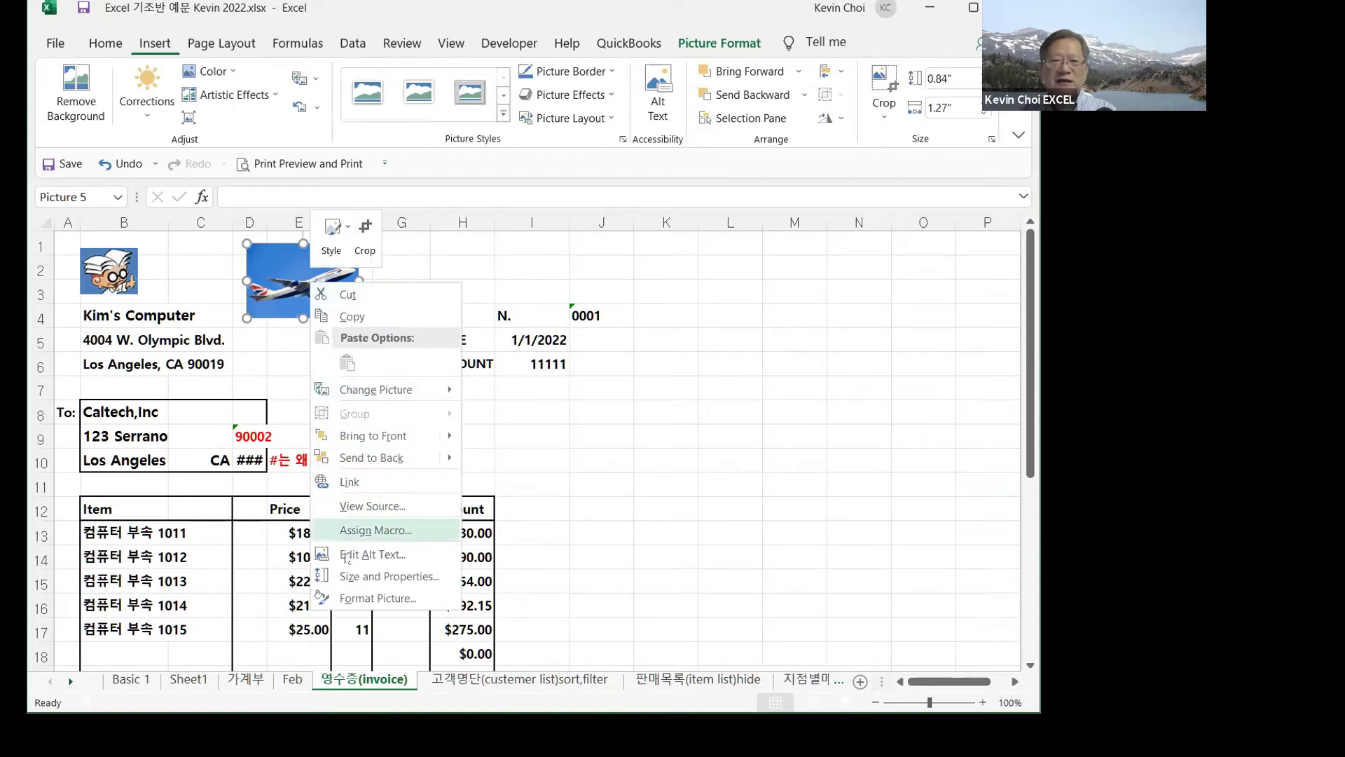
pyautogui.click(349, 296)
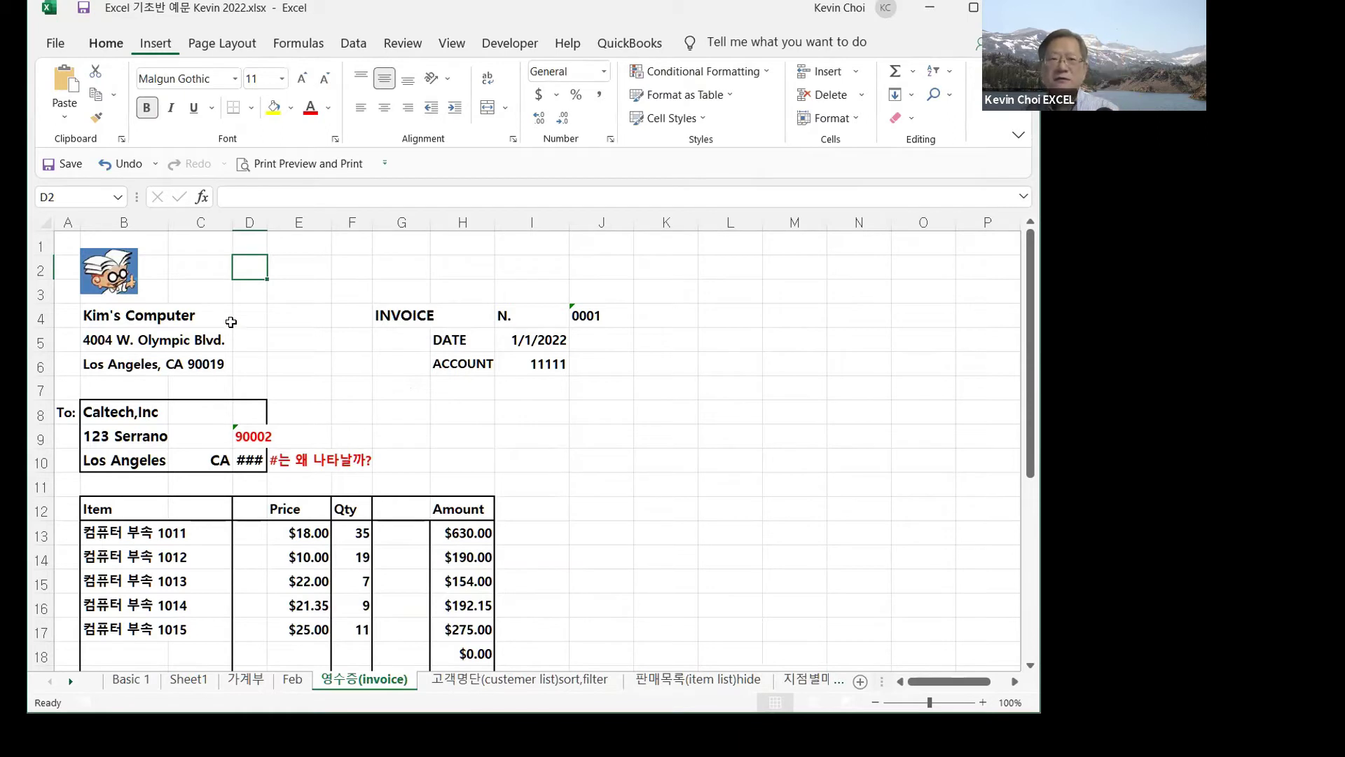
pyautogui.click(693, 381)
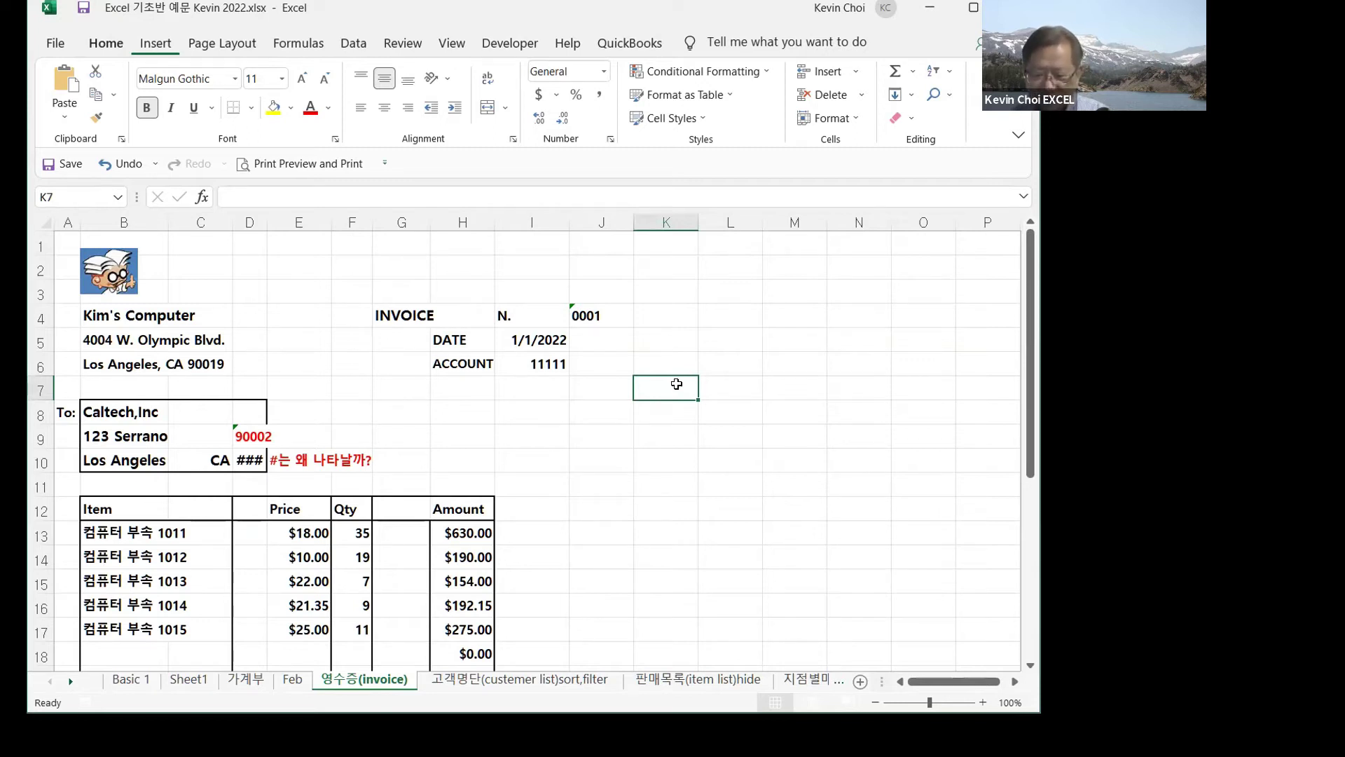
pyautogui.hotkey('ctrl', 'v')
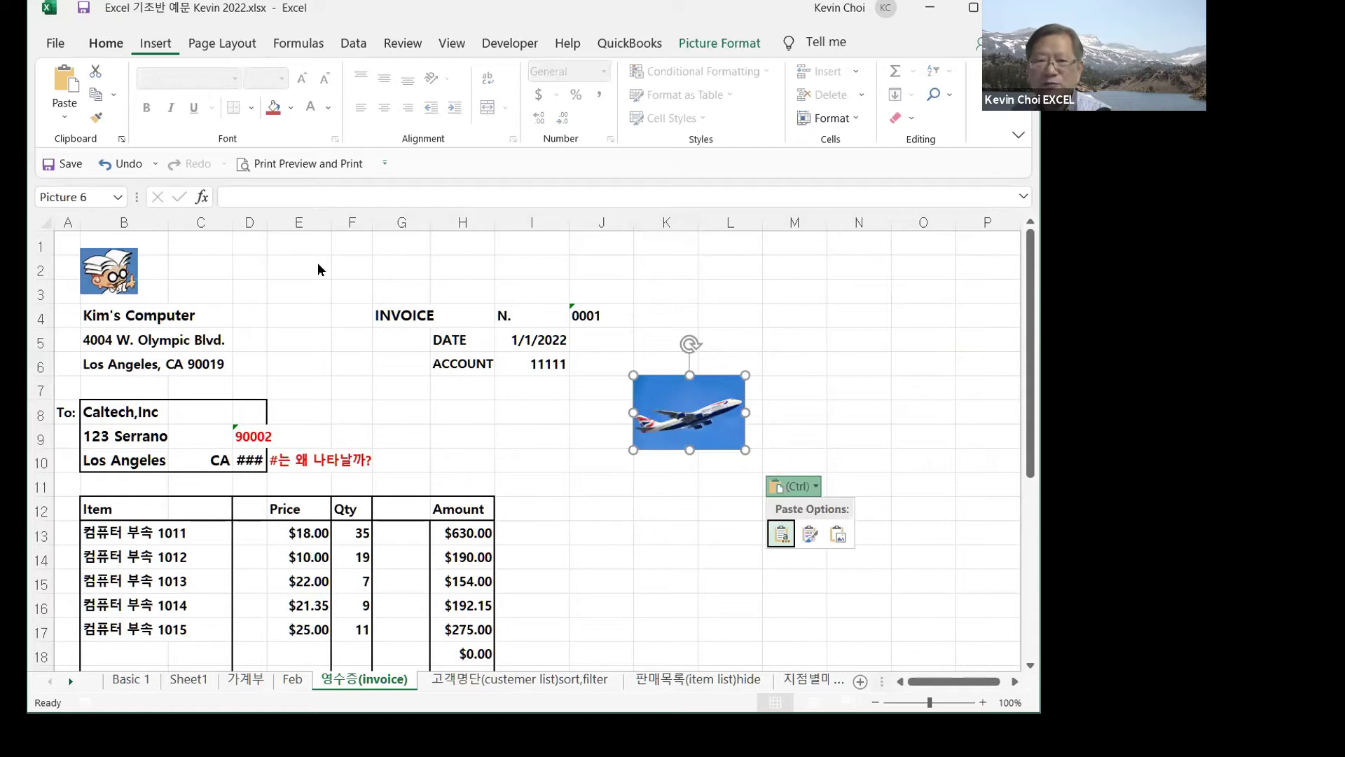
# - Try the airplane picture beside the INVOICE heading, and place it in the blank area around K9:L12
pyautogui.click(695, 409)
pyautogui.moveTo(715, 392); pyautogui.dragTo(345, 274)
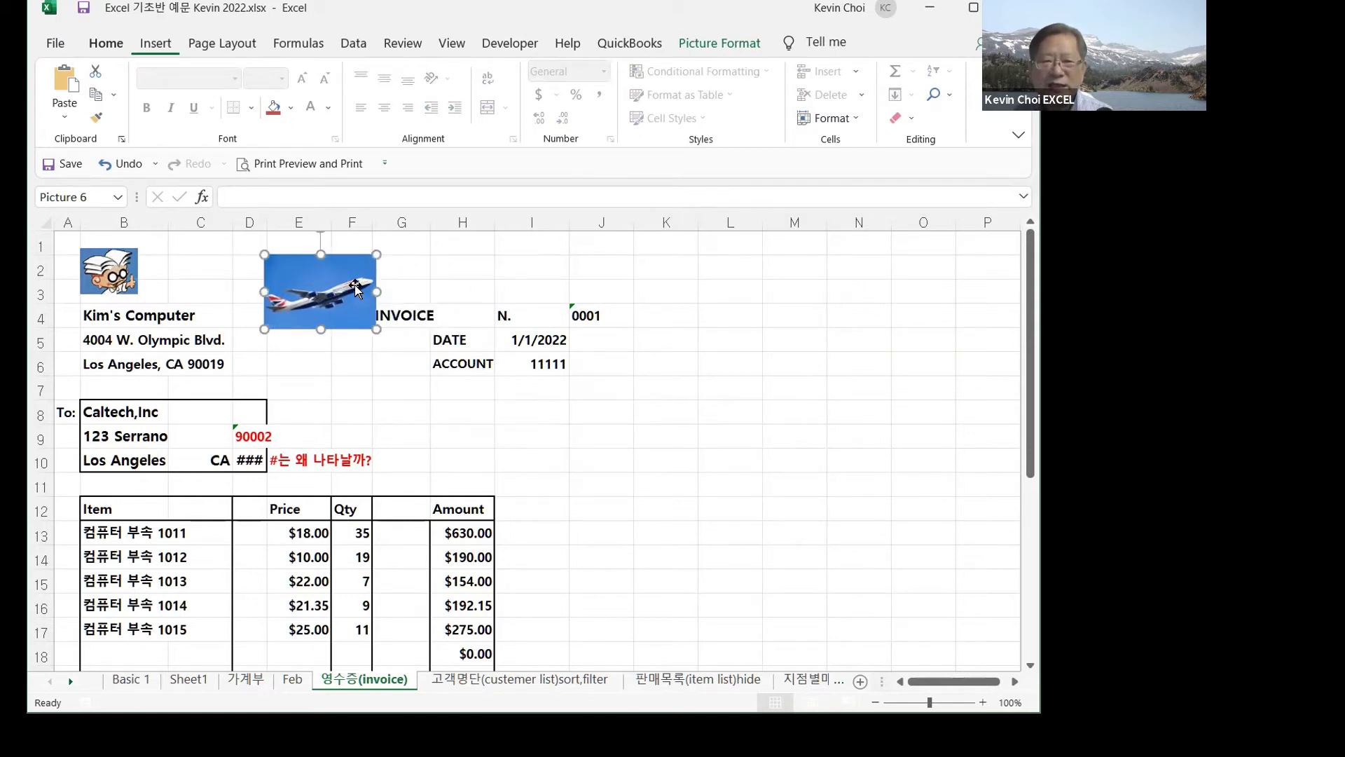
pyautogui.moveTo(336, 286); pyautogui.dragTo(727, 484)
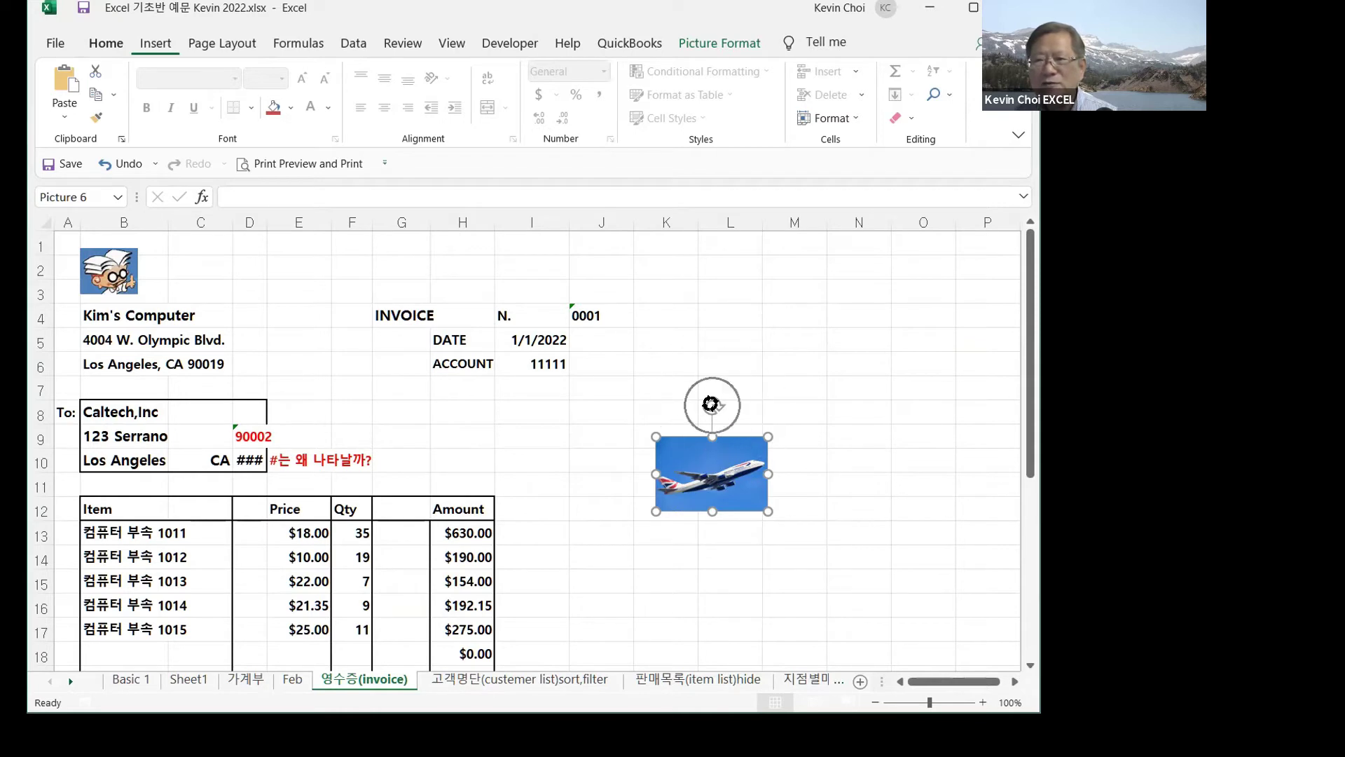
# - Rotate the airplane picture about a quarter turn counterclockwise and enlarge it to span roughly rows 5 to 13
pyautogui.moveTo(716, 403); pyautogui.dragTo(643, 467)
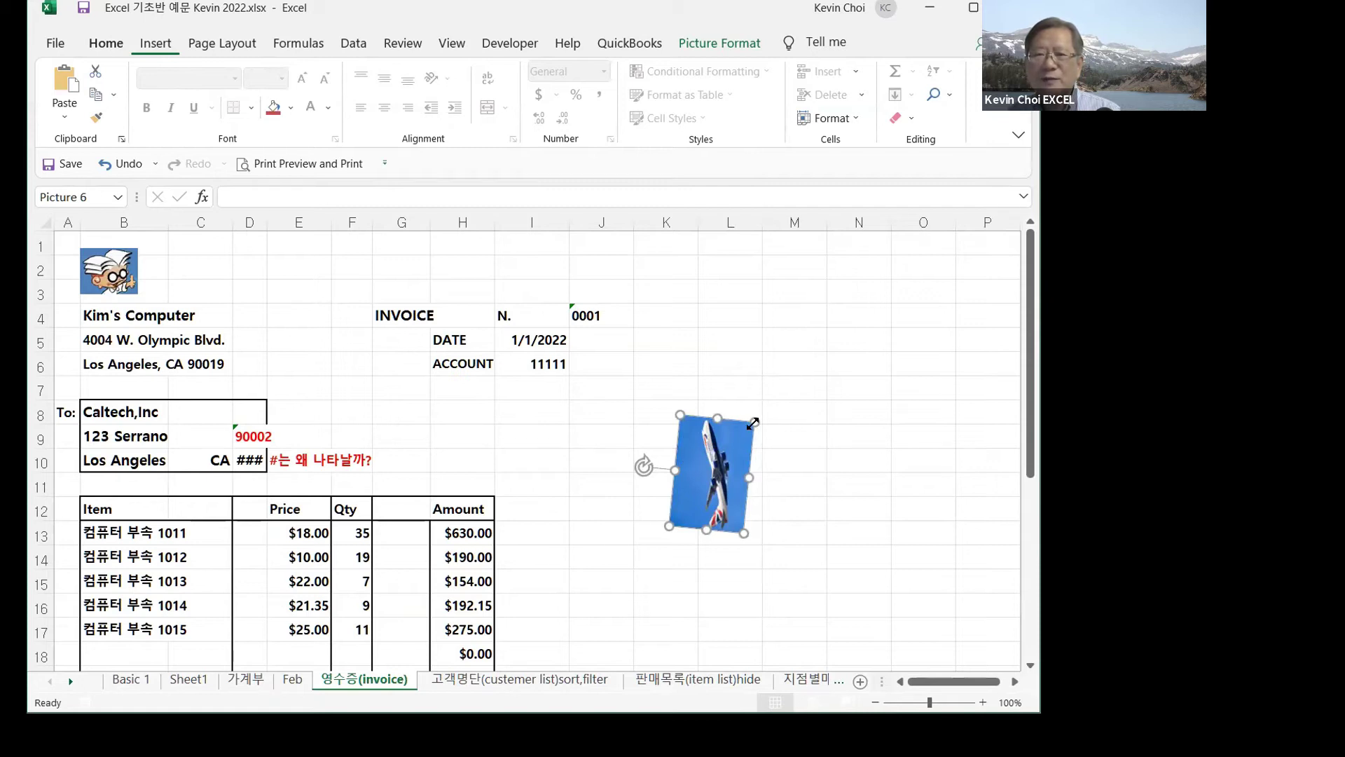
pyautogui.moveTo(752, 423); pyautogui.dragTo(818, 337)
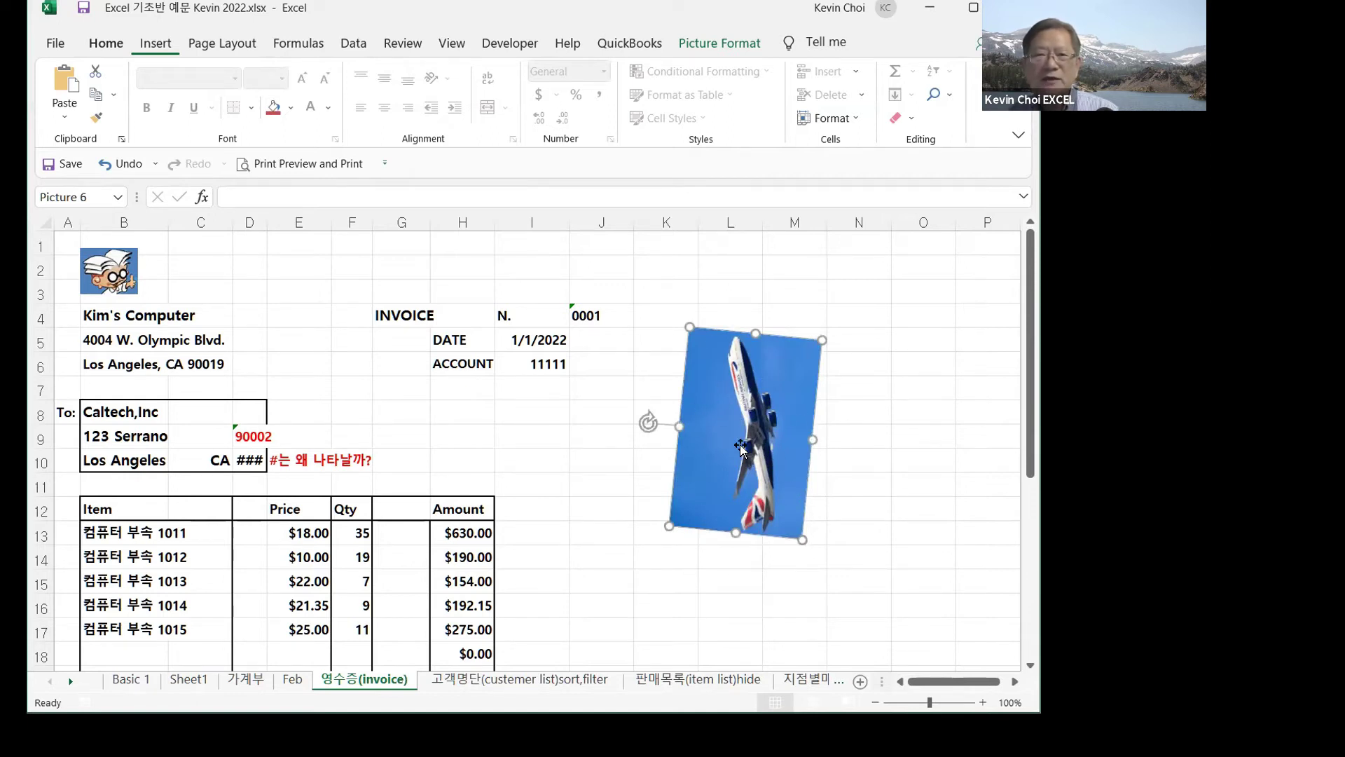
# - Crop the rotated airplane picture from two opposite corners to a narrow strip around the wing and engines
pyautogui.rightClick(735, 389)
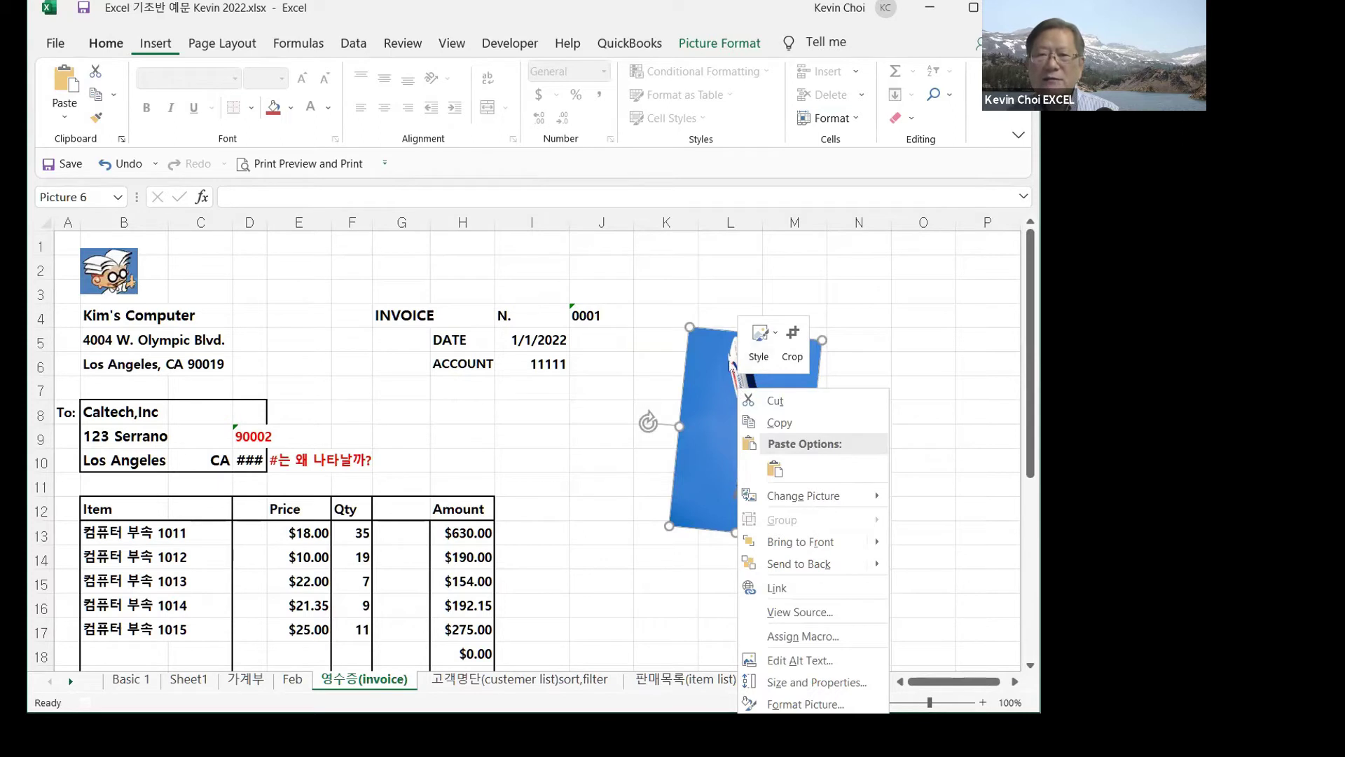
pyautogui.rightClick(702, 414)
pyautogui.click(620, 344)
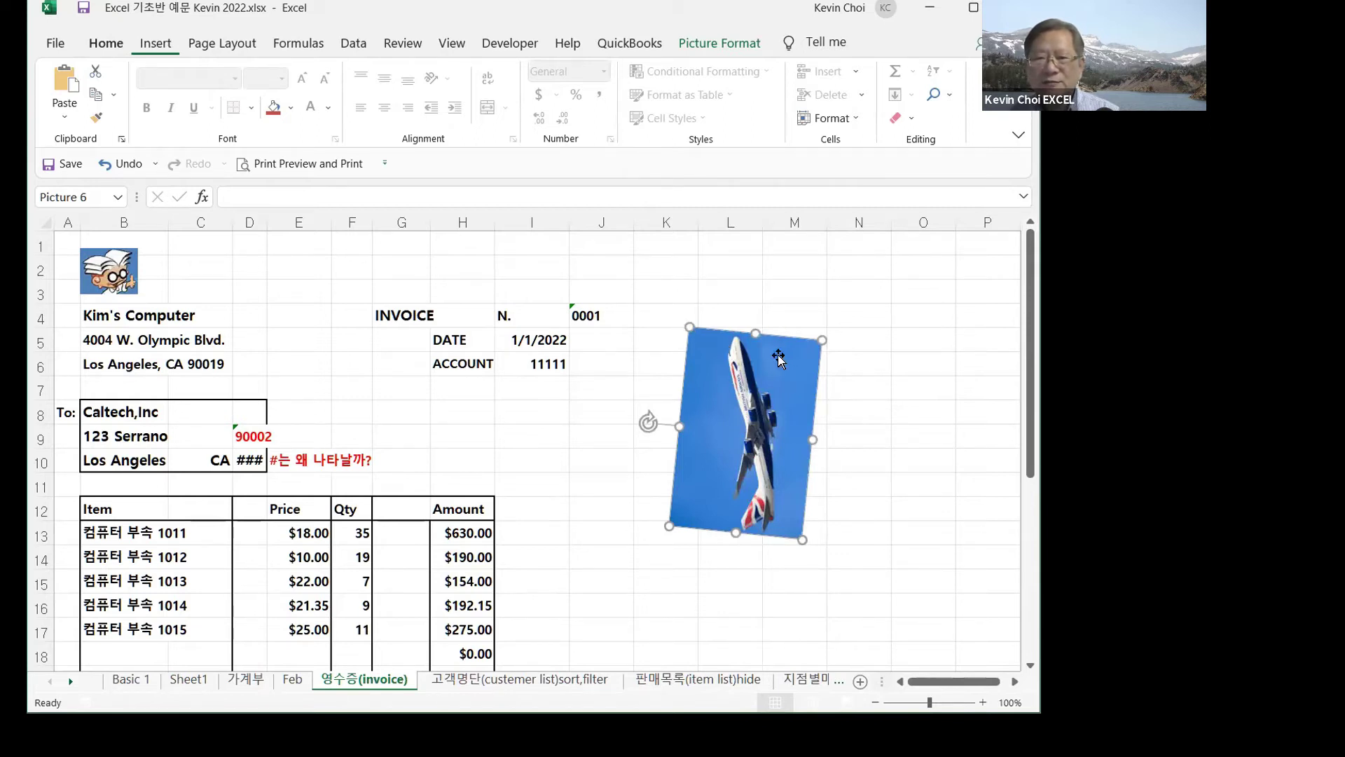
pyautogui.rightClick(761, 359)
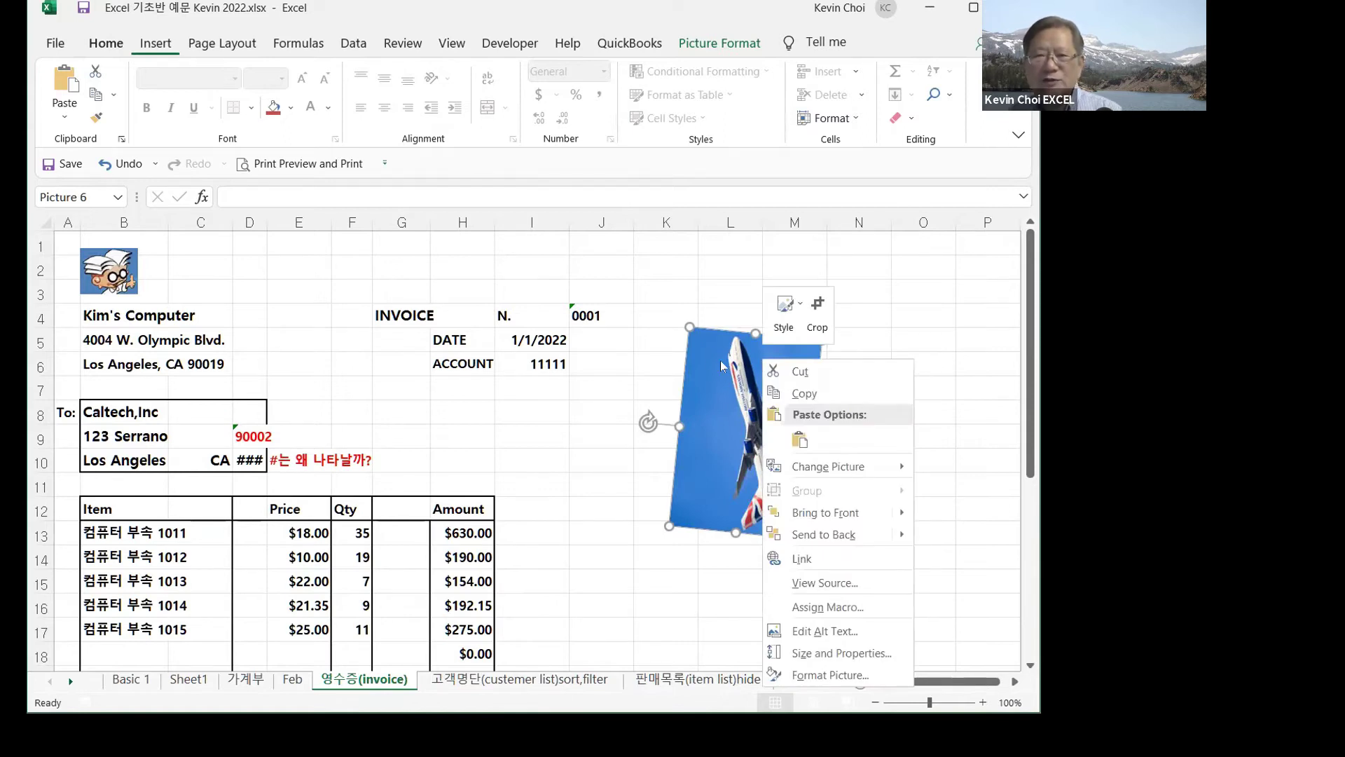
pyautogui.click(817, 308)
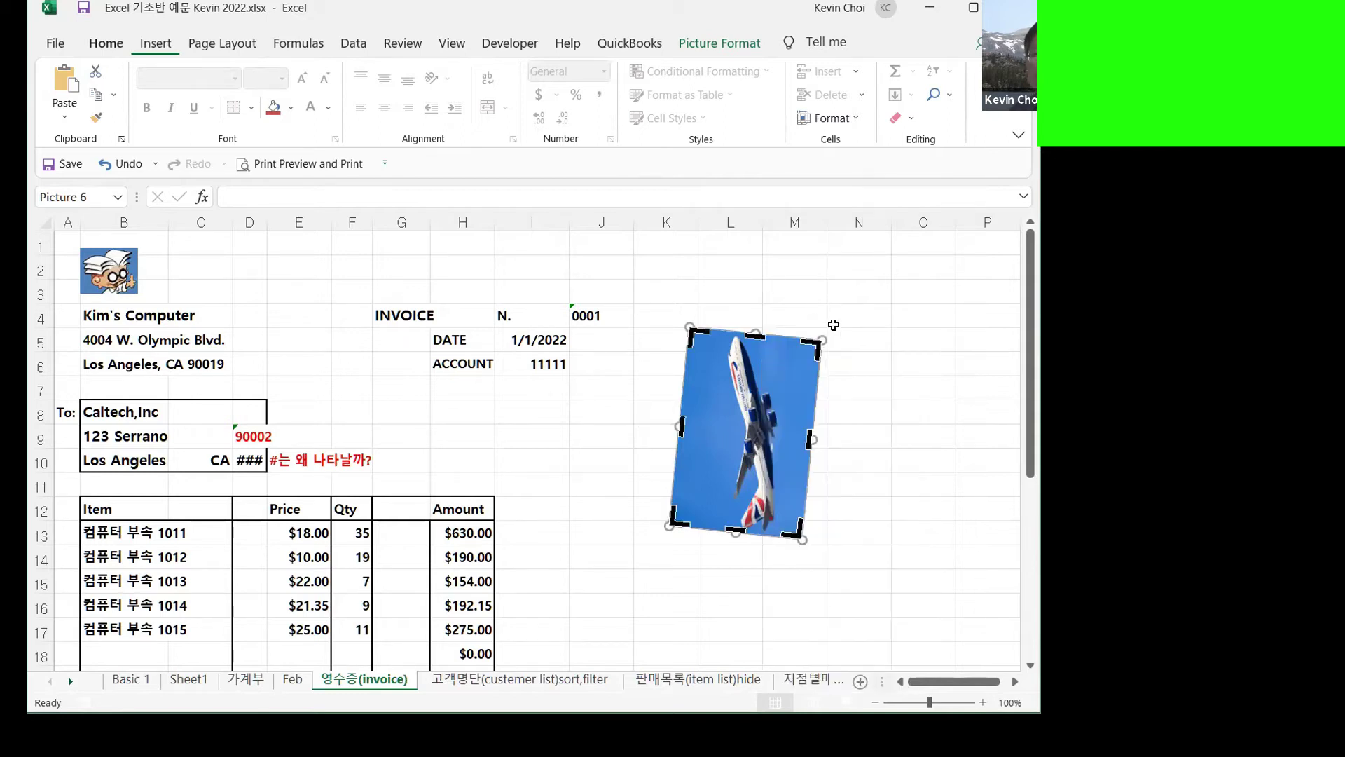
pyautogui.moveTo(814, 340); pyautogui.dragTo(768, 388)
pyautogui.moveTo(667, 521); pyautogui.dragTo(725, 488)
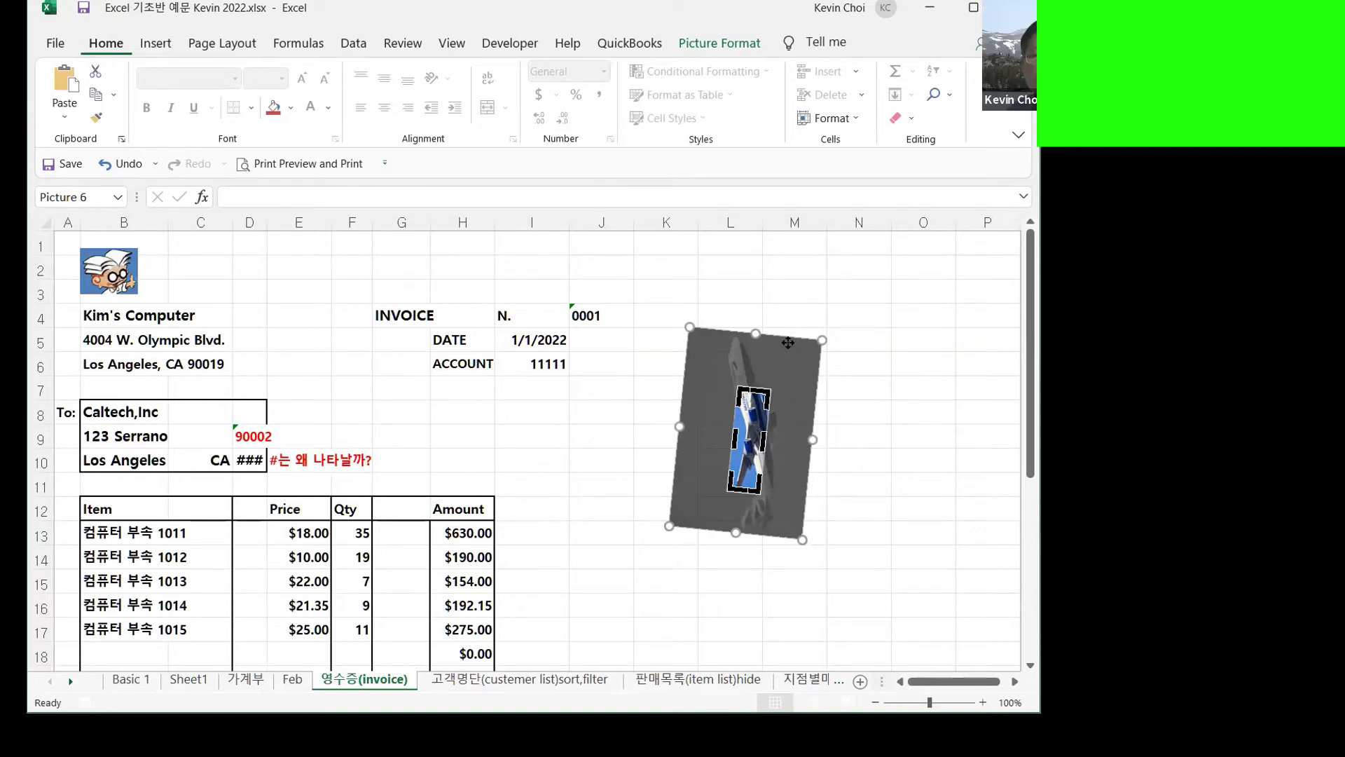
pyautogui.click(895, 345)
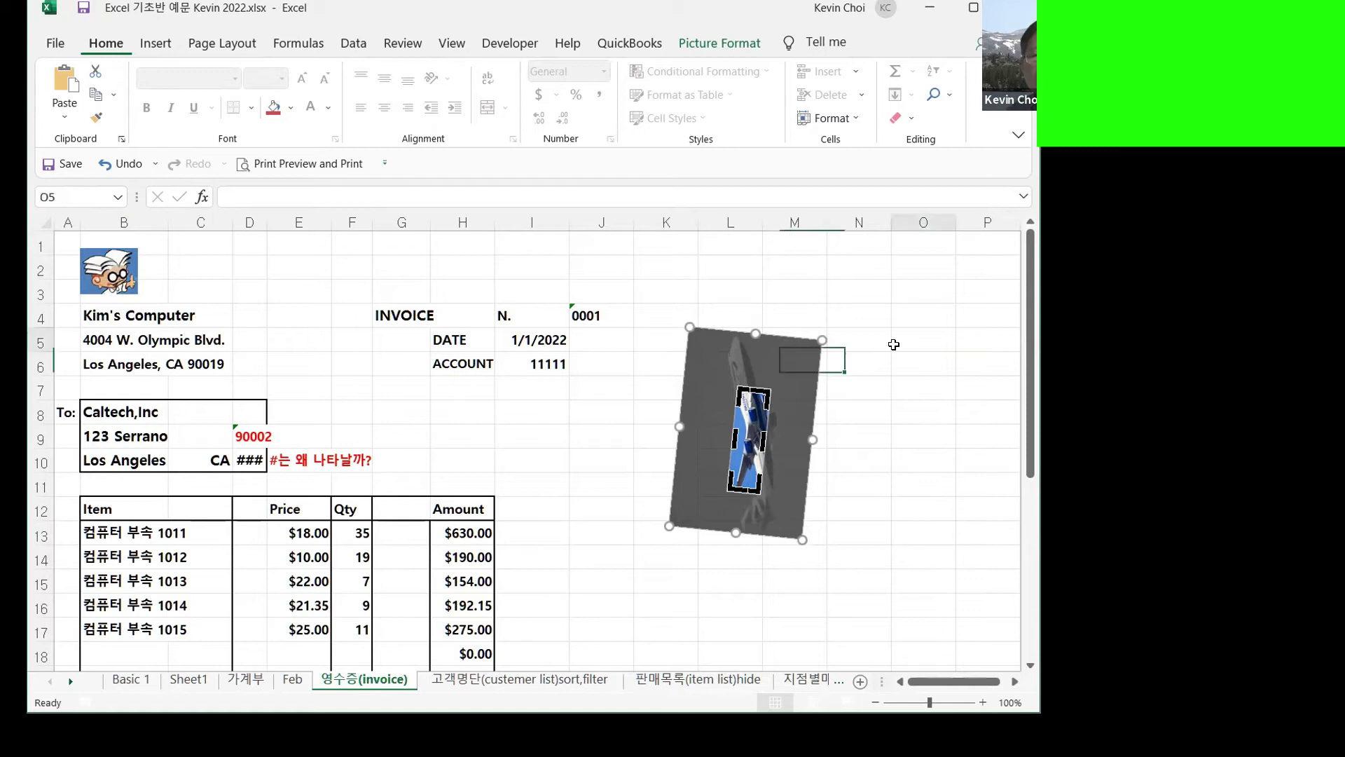
# - Enlarge the cropped airplane picture to span about rows 3 to 14 over columns K to M
pyautogui.click(732, 399)
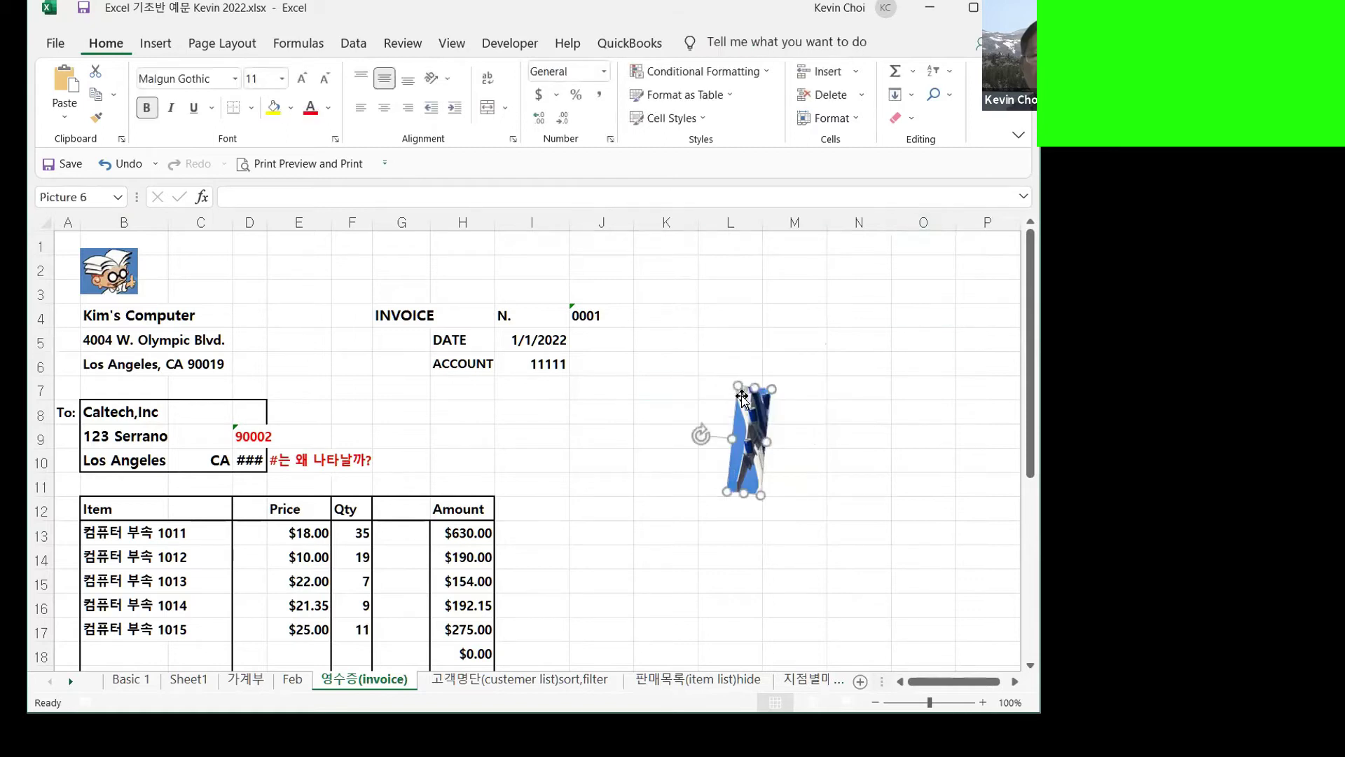
pyautogui.moveTo(686, 343); pyautogui.dragTo(640, 278)
pyautogui.moveTo(751, 331)
pyautogui.mouseDown()
pyautogui.moveTo(751, 526)
pyautogui.moveTo(747, 347)
pyautogui.mouseUp()
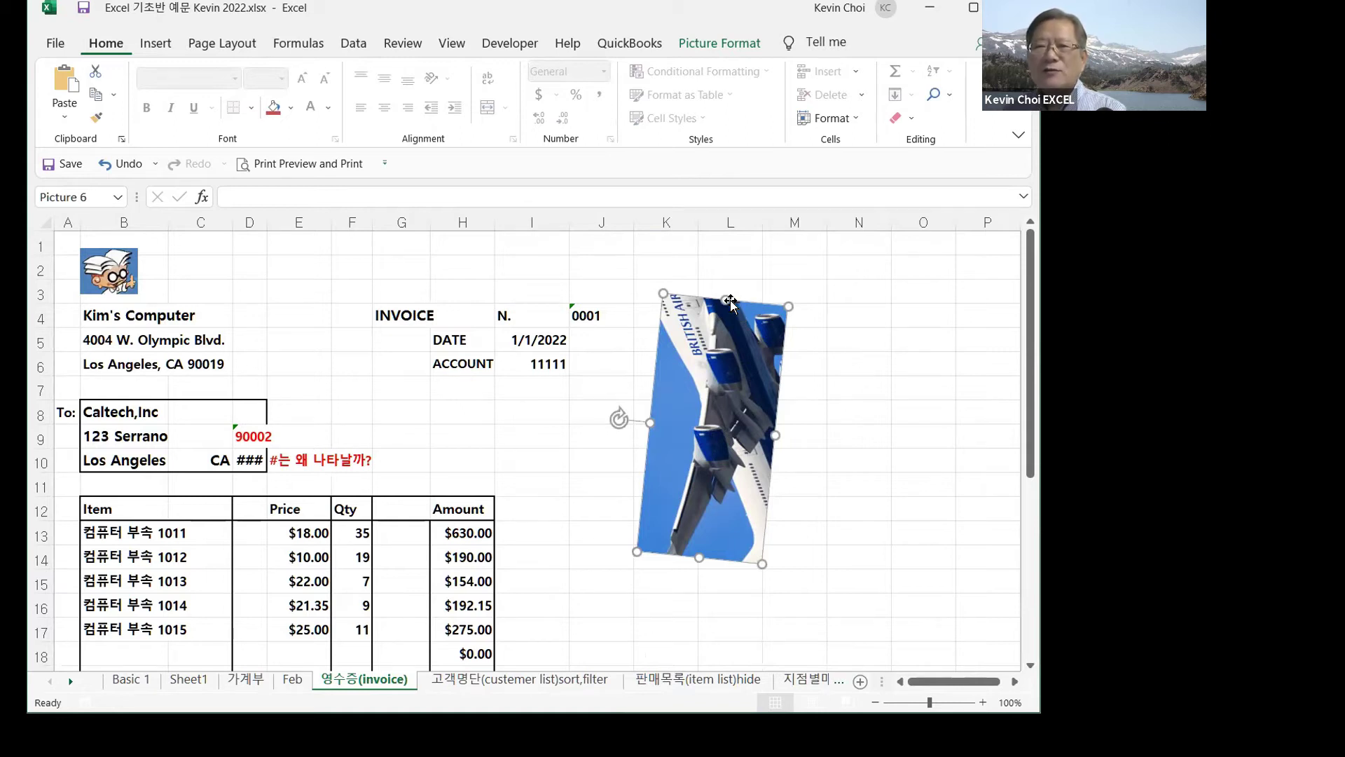
# - Review the editing commands offered for the cropped airplane picture, including Style, Crop and the move or copy choices
pyautogui.rightClick(769, 305)
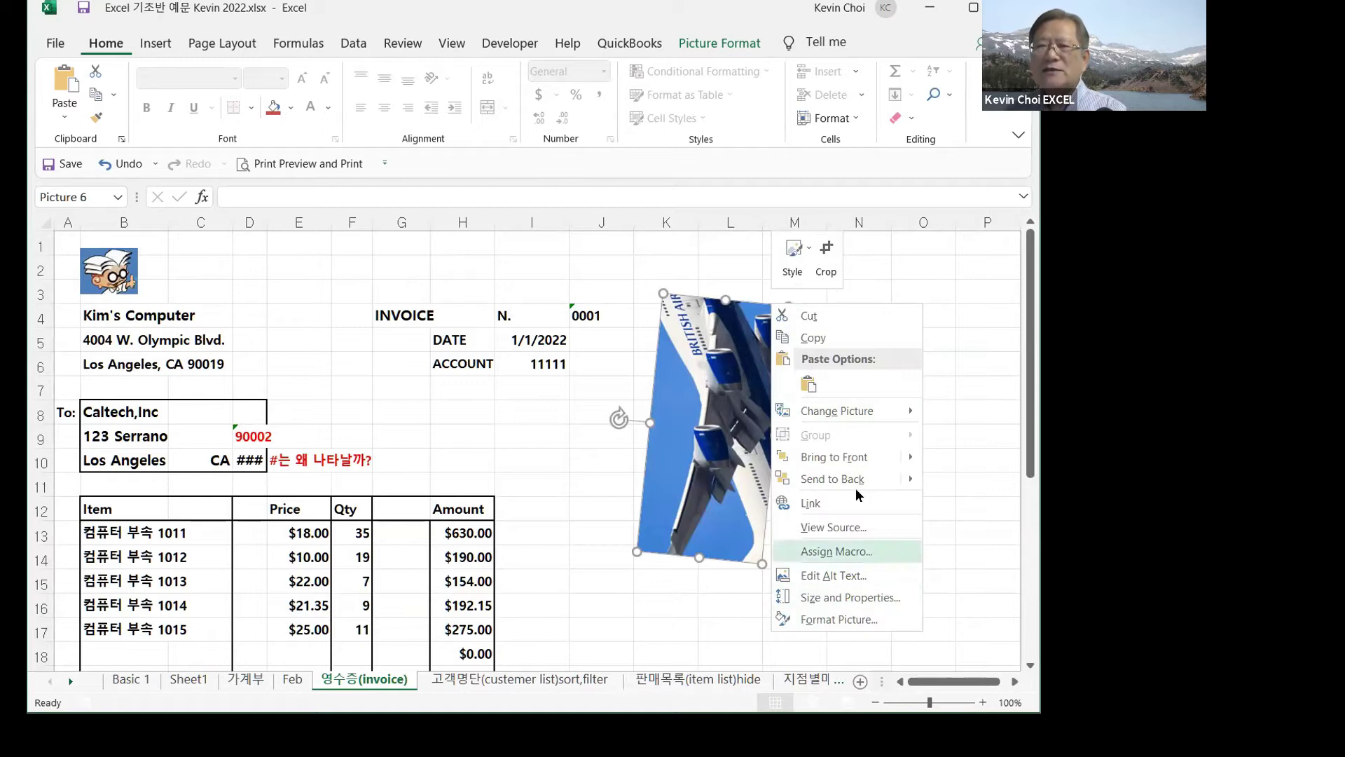
pyautogui.rightClick(697, 299)
pyautogui.rightClick(658, 339)
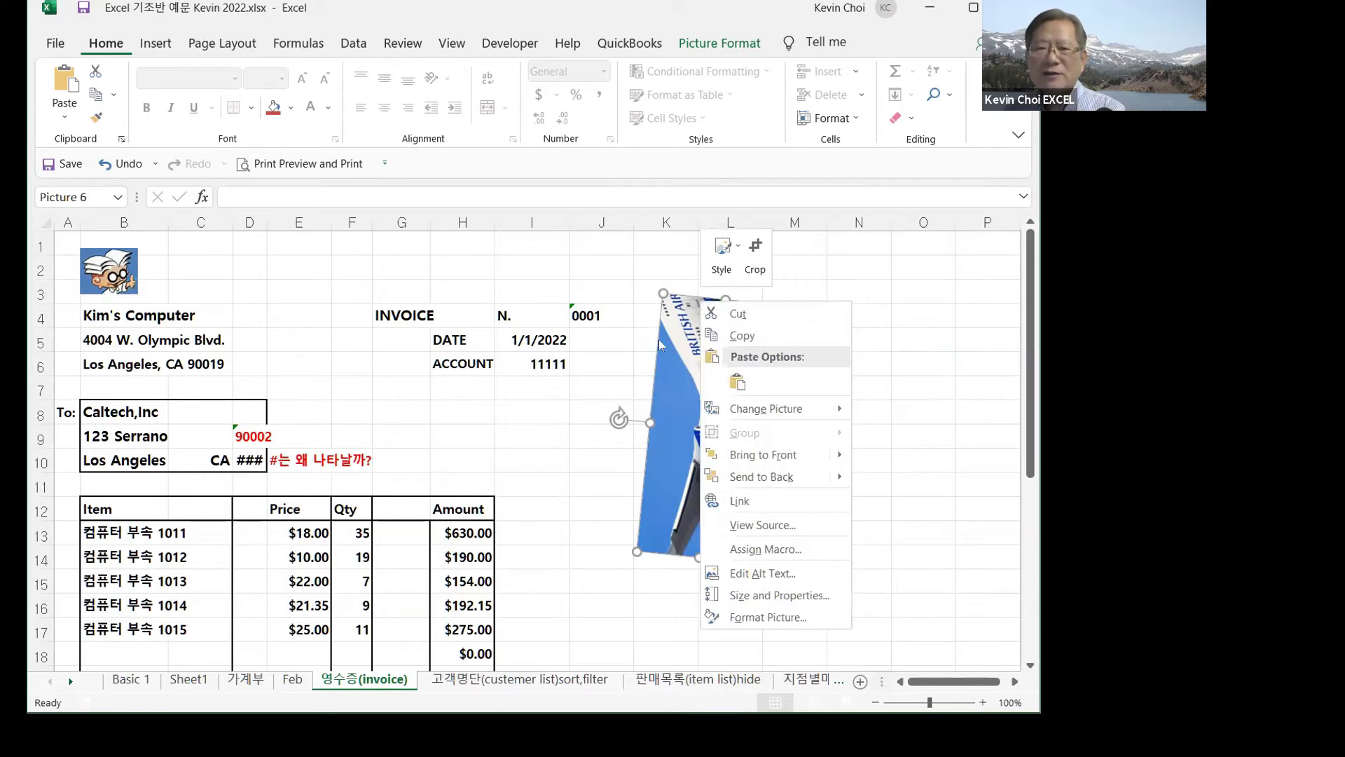
pyautogui.rightClick(648, 385)
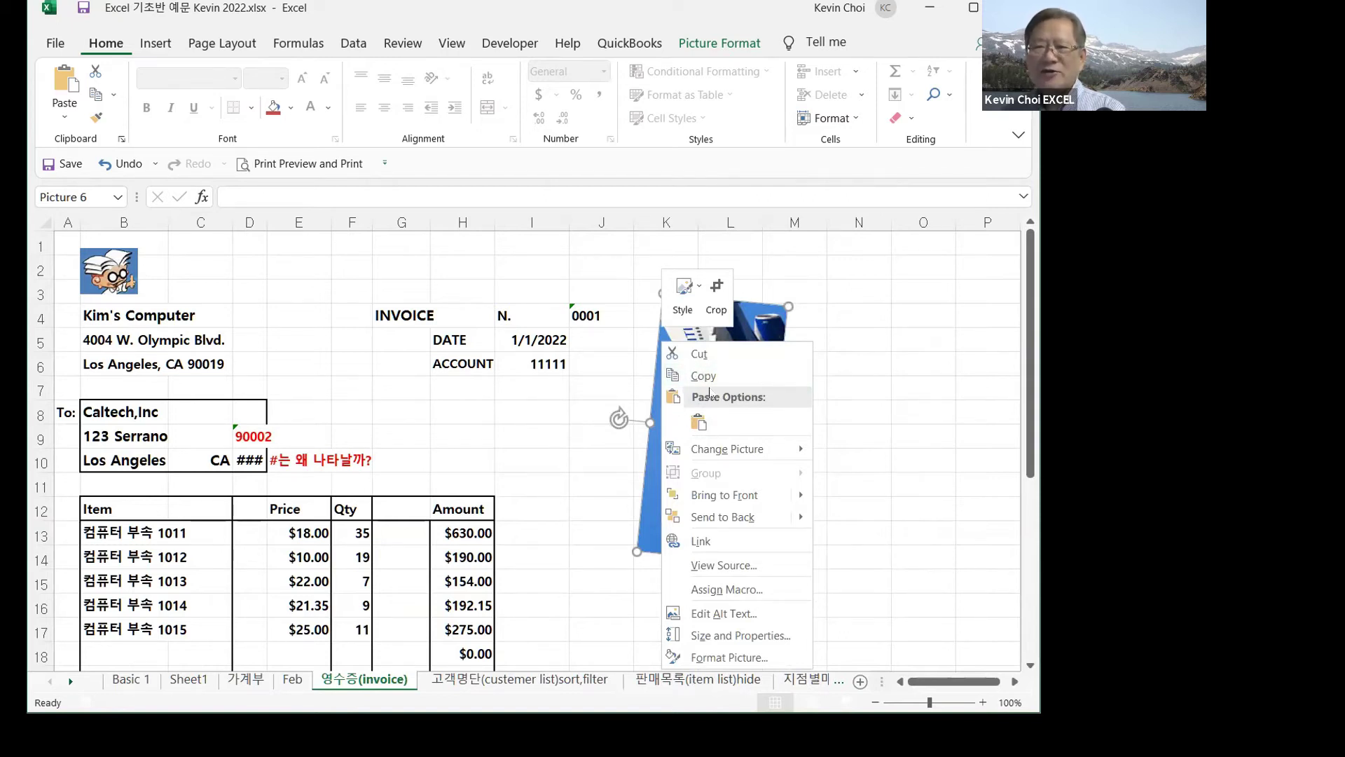
pyautogui.click(586, 463)
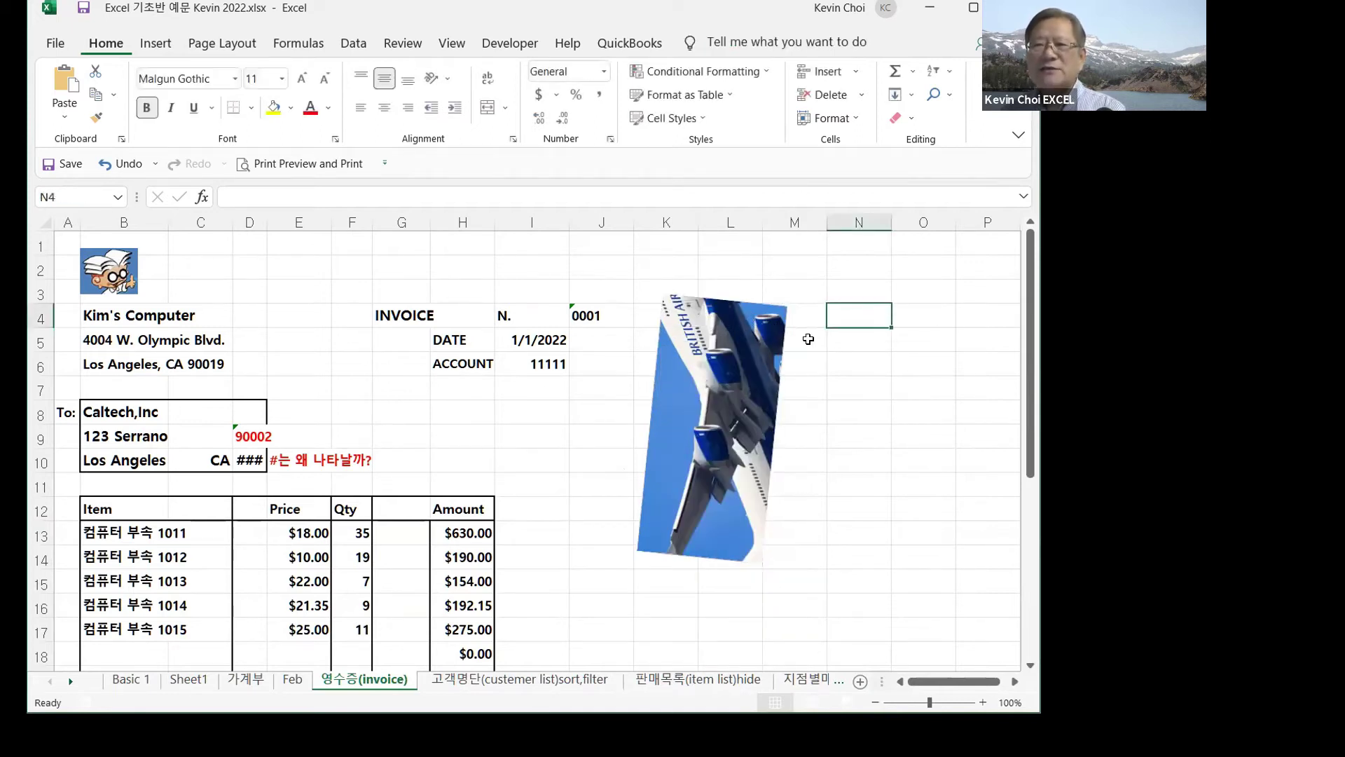
pyautogui.click(725, 333)
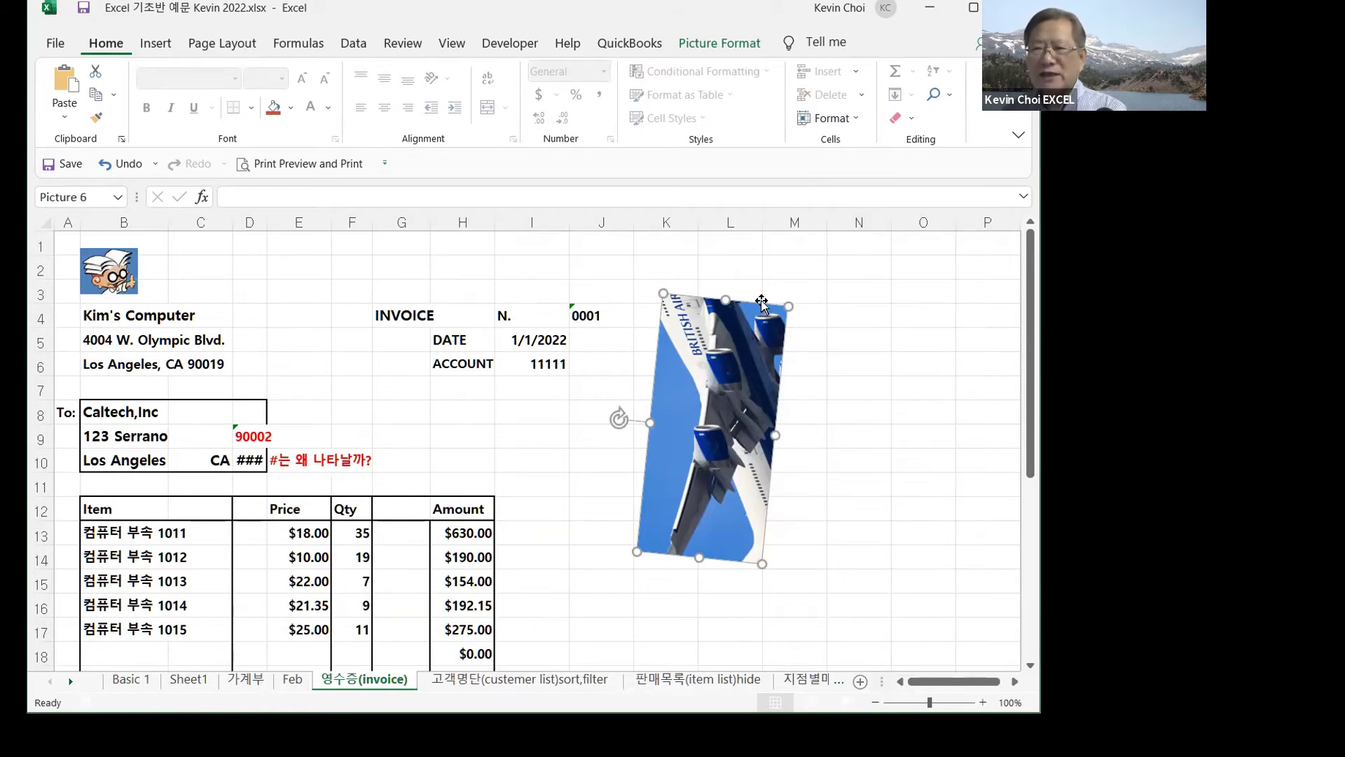
pyautogui.rightClick(731, 391)
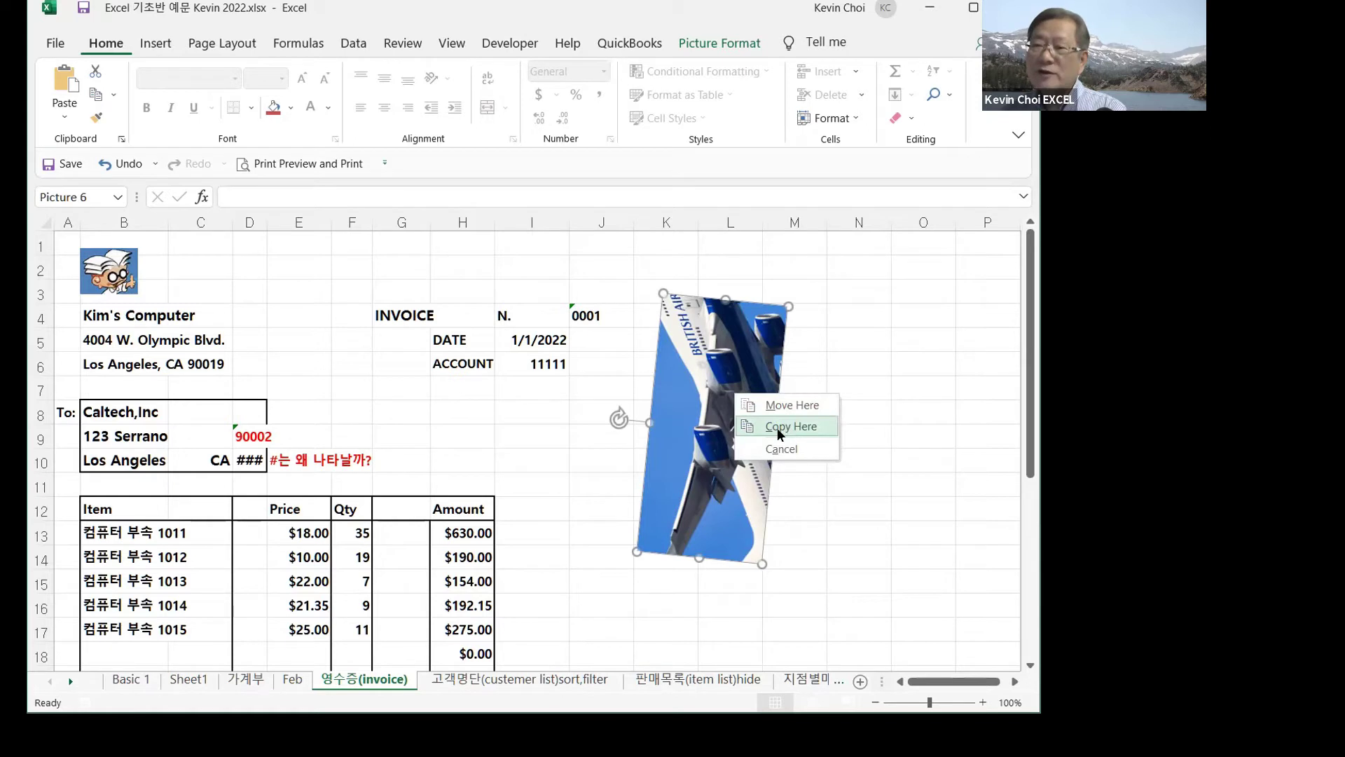
pyautogui.rightClick(780, 348)
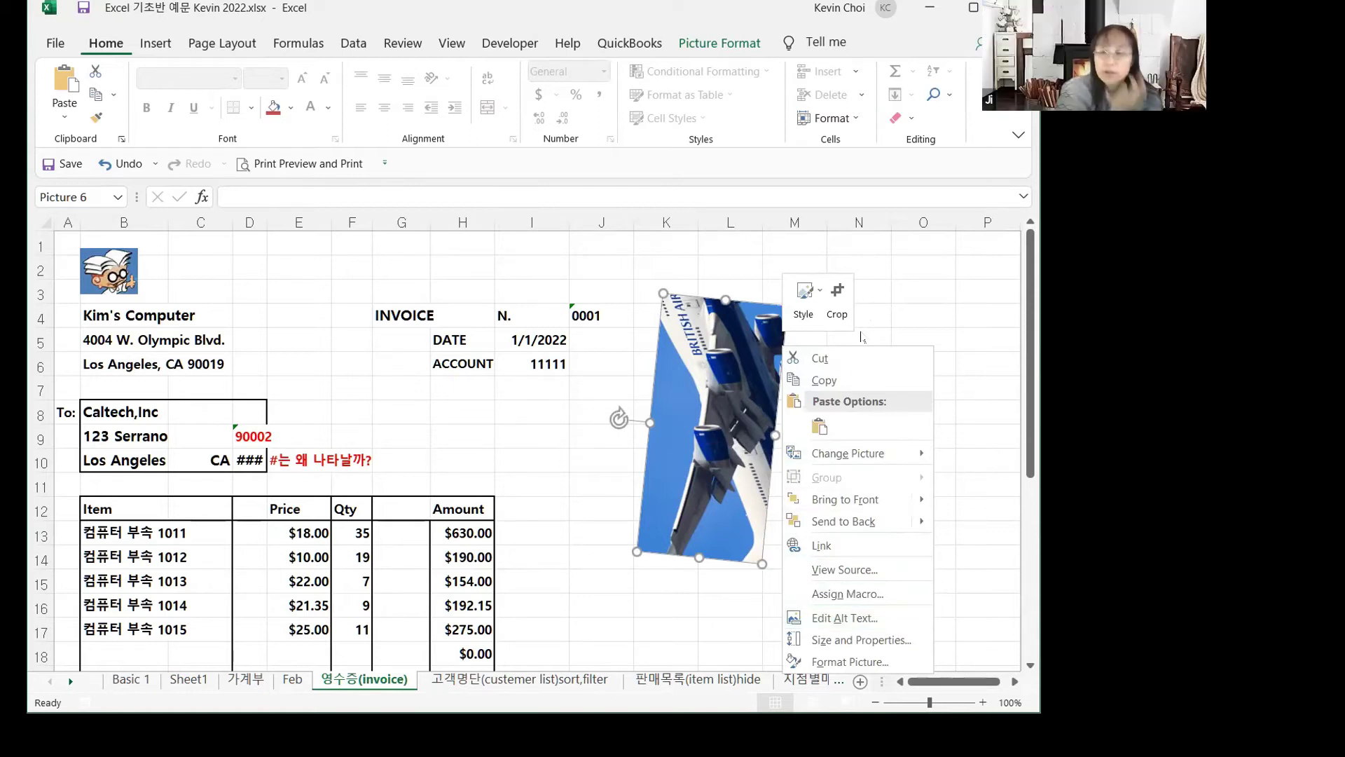
pyautogui.click(655, 349)
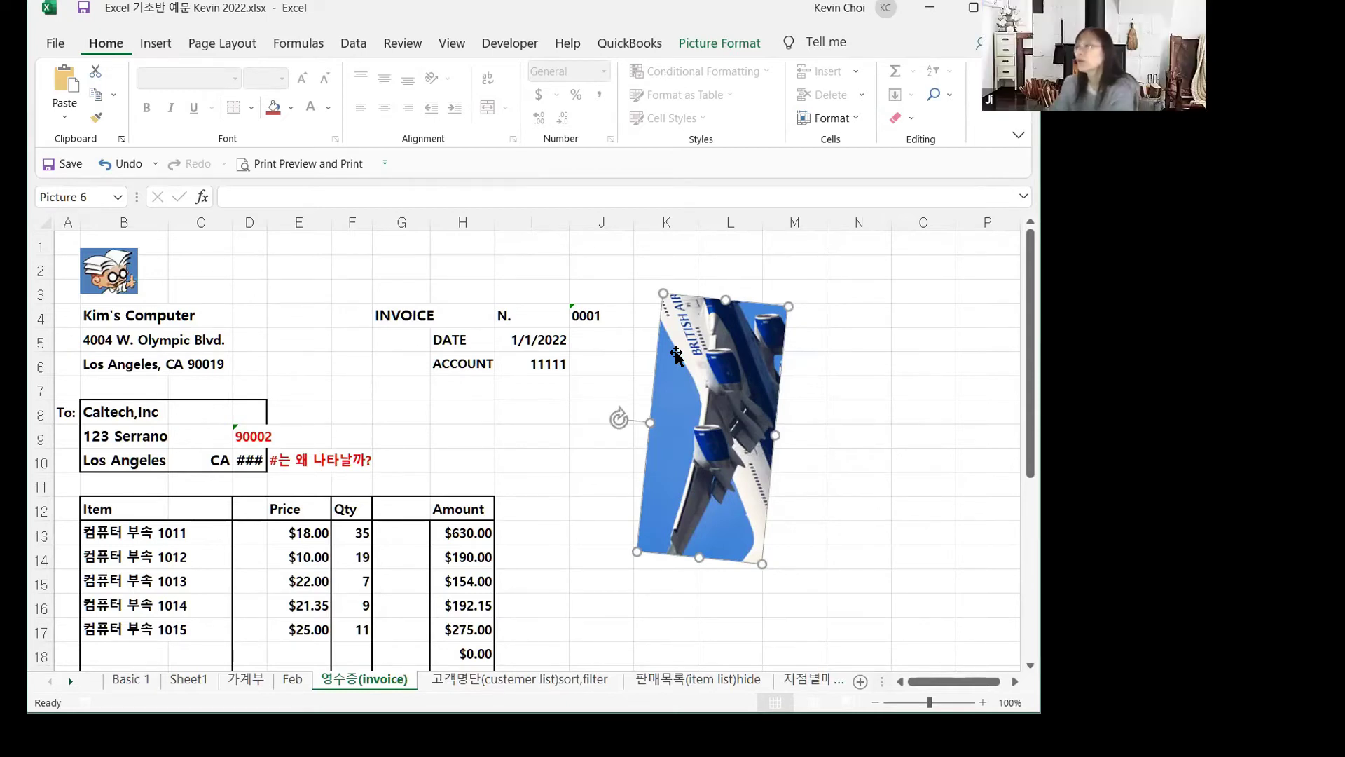
pyautogui.rightClick(785, 307)
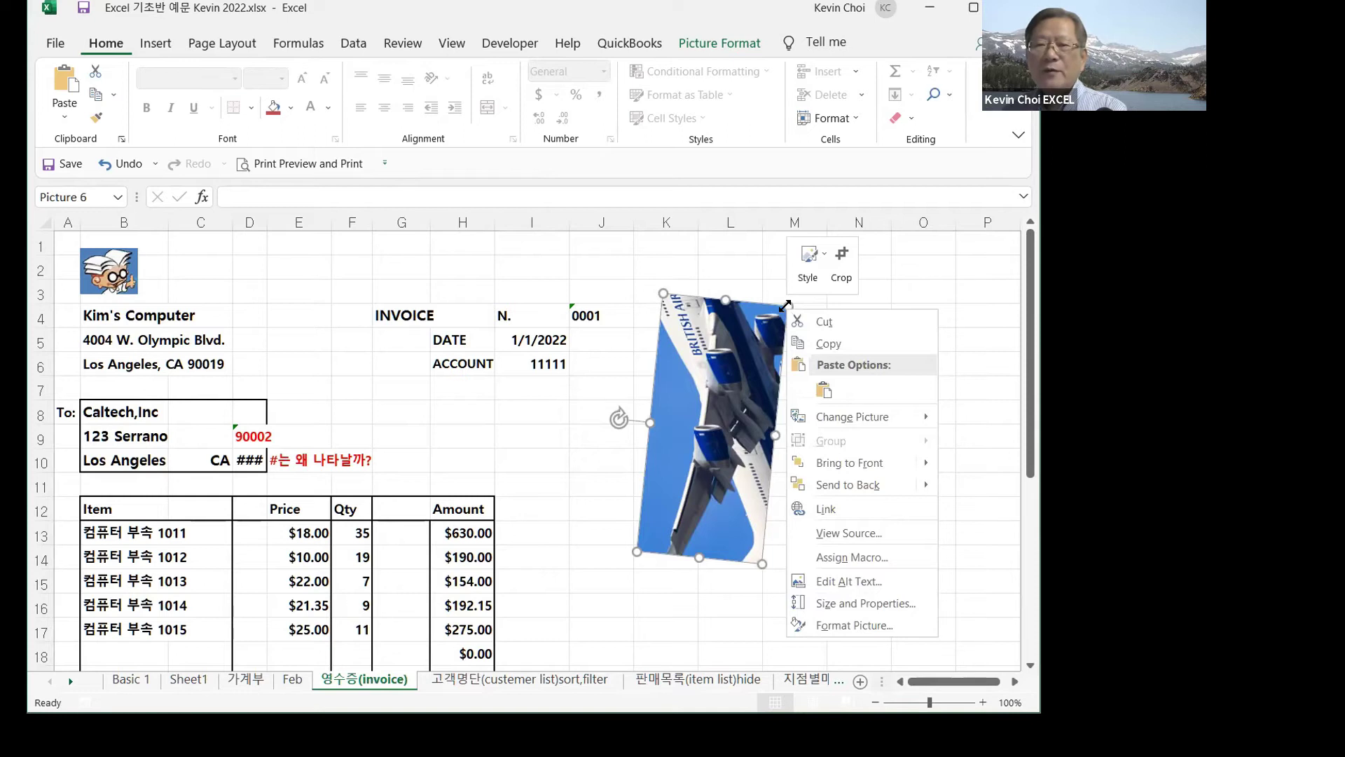
pyautogui.press('Escape')
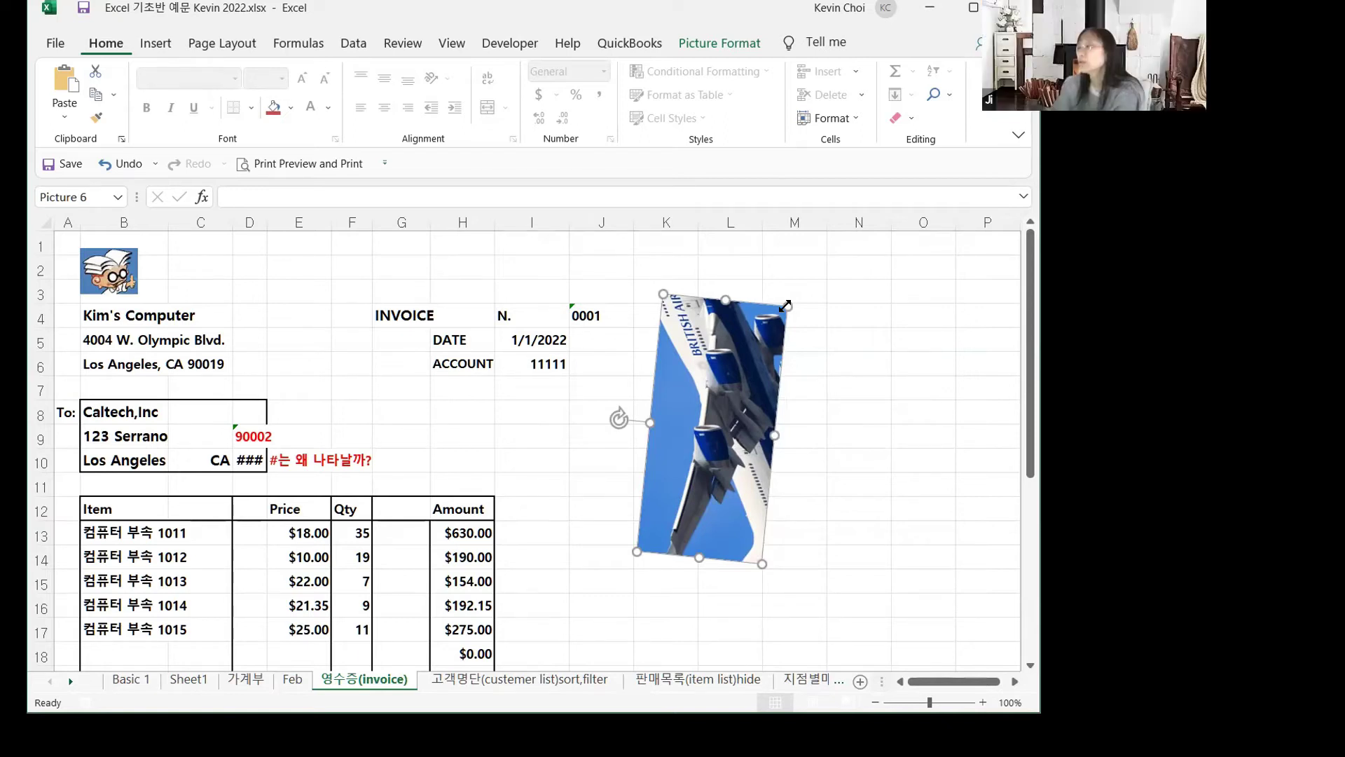
pyautogui.rightClick(787, 309)
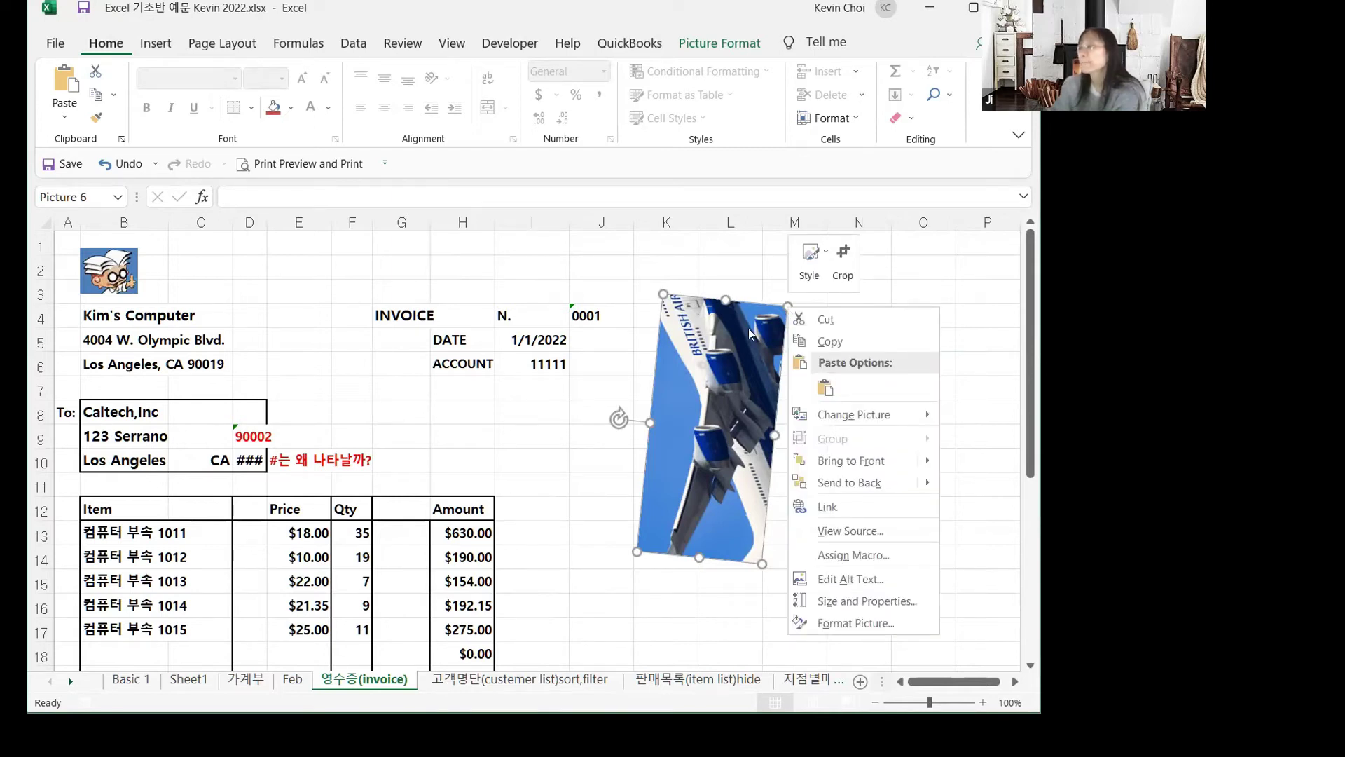
pyautogui.rightClick(692, 367)
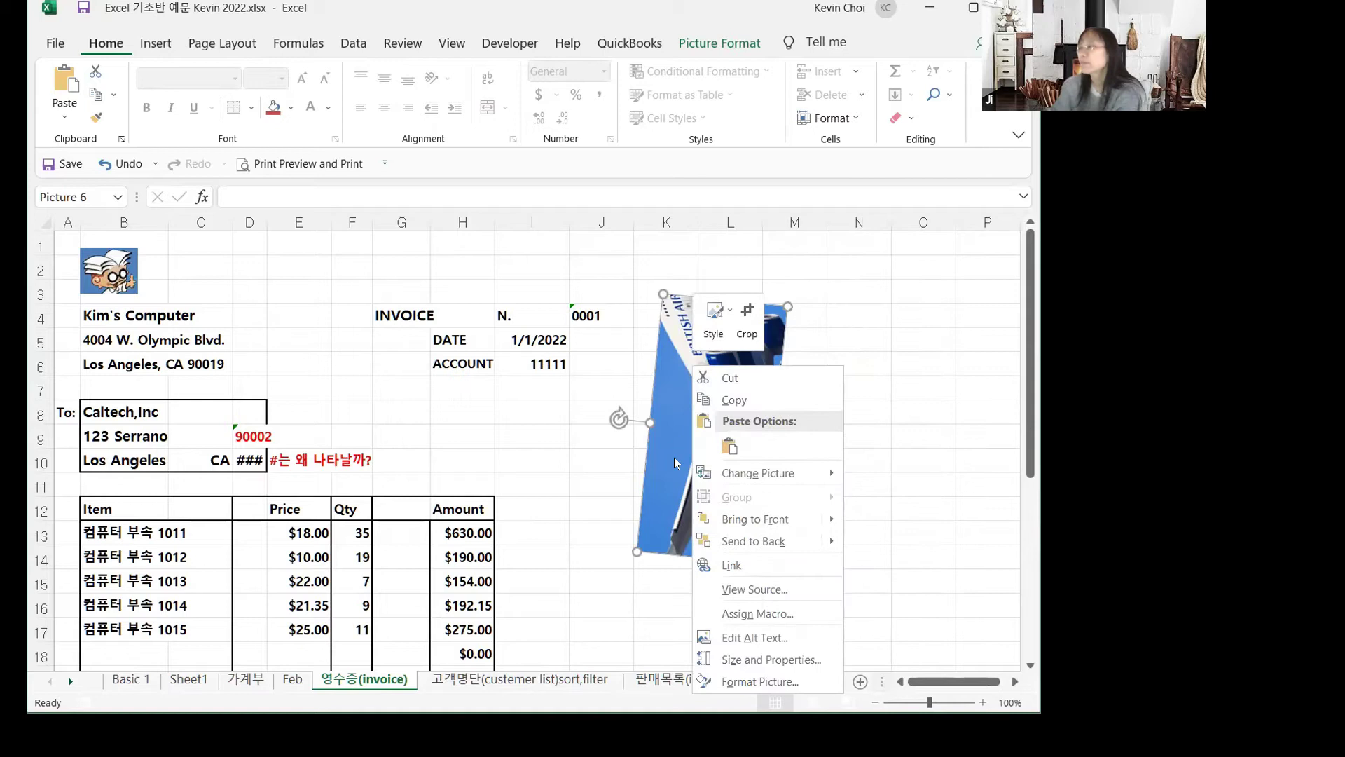
pyautogui.rightClick(674, 457)
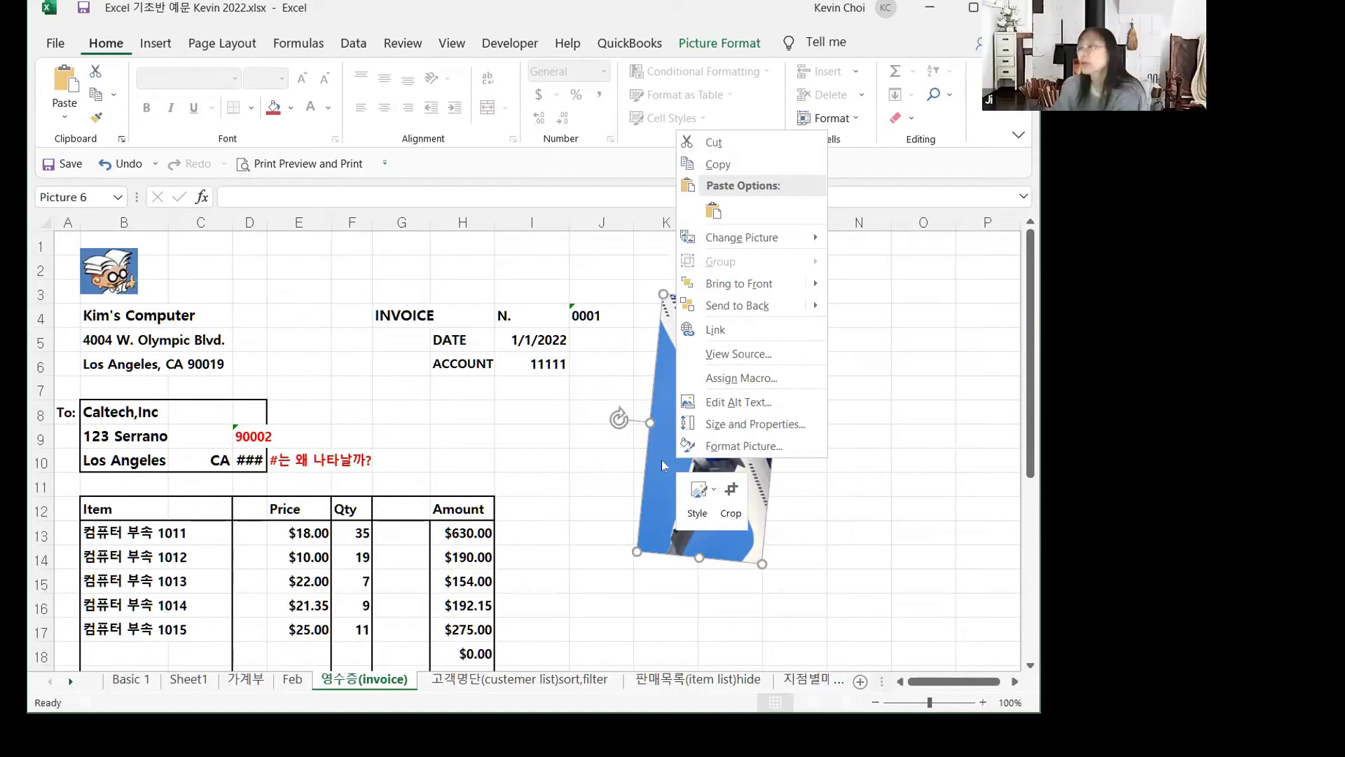
pyautogui.click(661, 460)
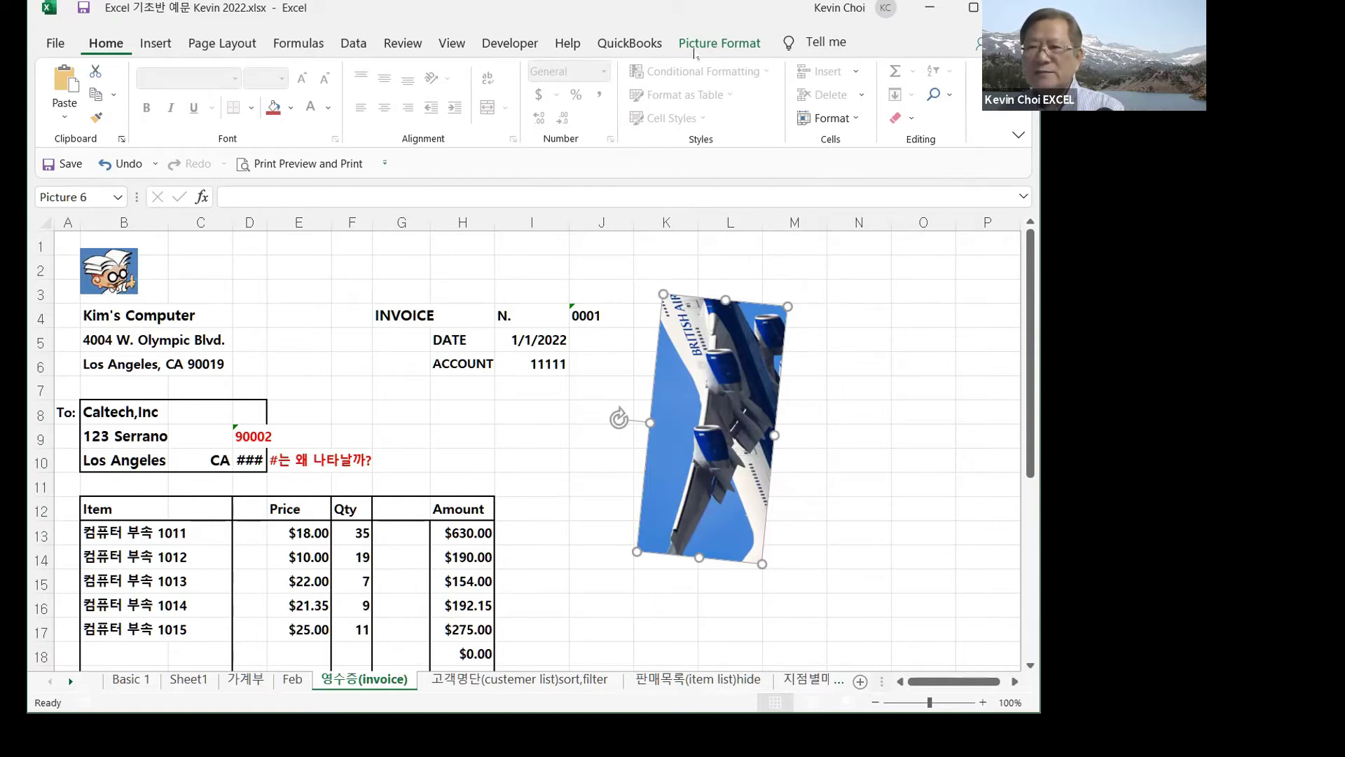
# - Apply the black-framed oval picture style with a shadow beneath to the cropped airplane picture
pyautogui.click(889, 387)
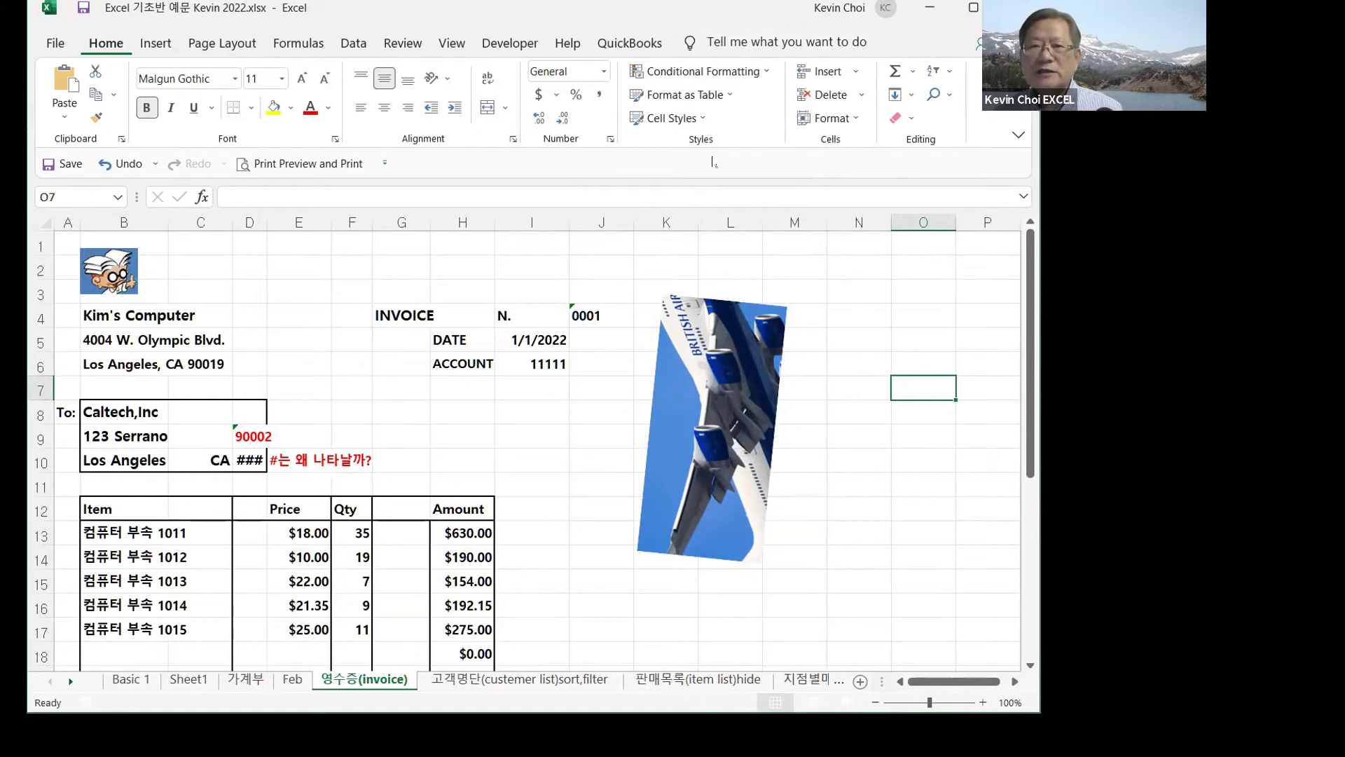
pyautogui.click(727, 320)
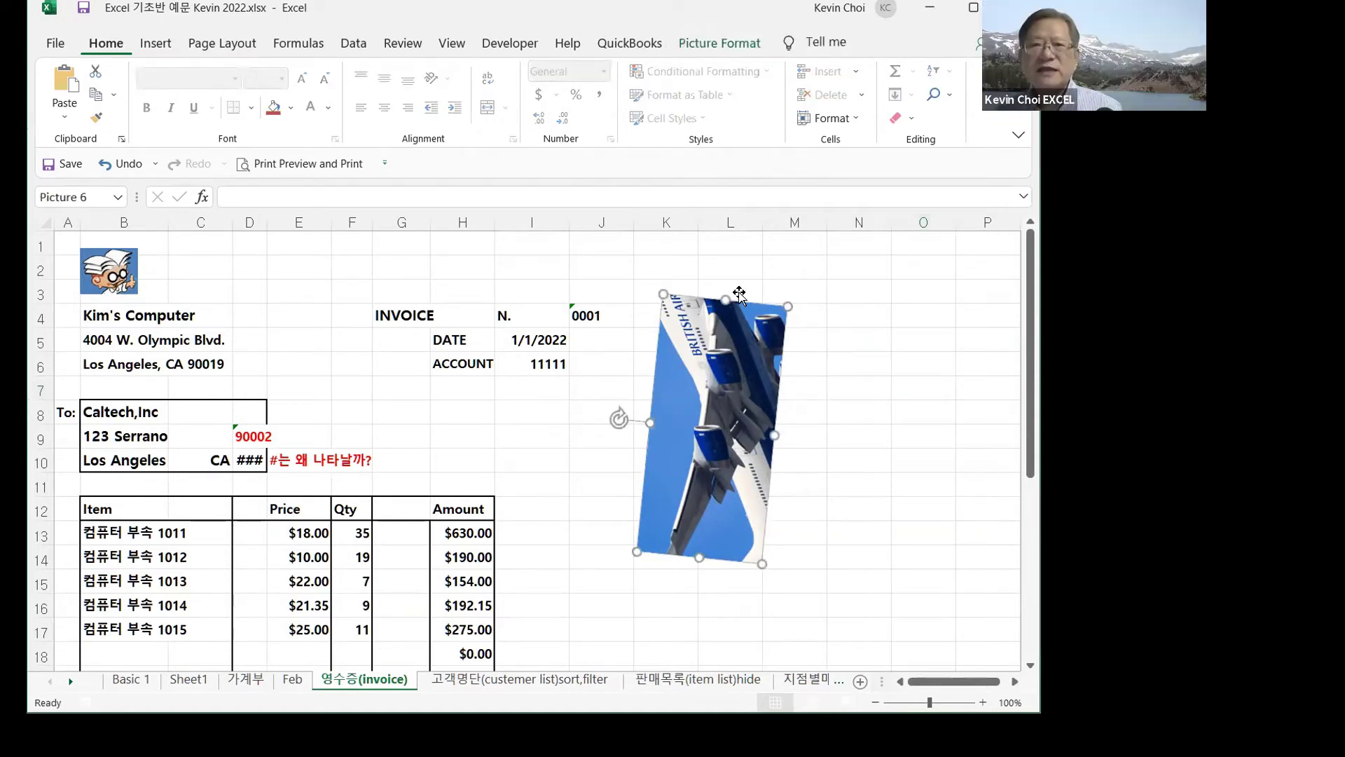
pyautogui.click(711, 48)
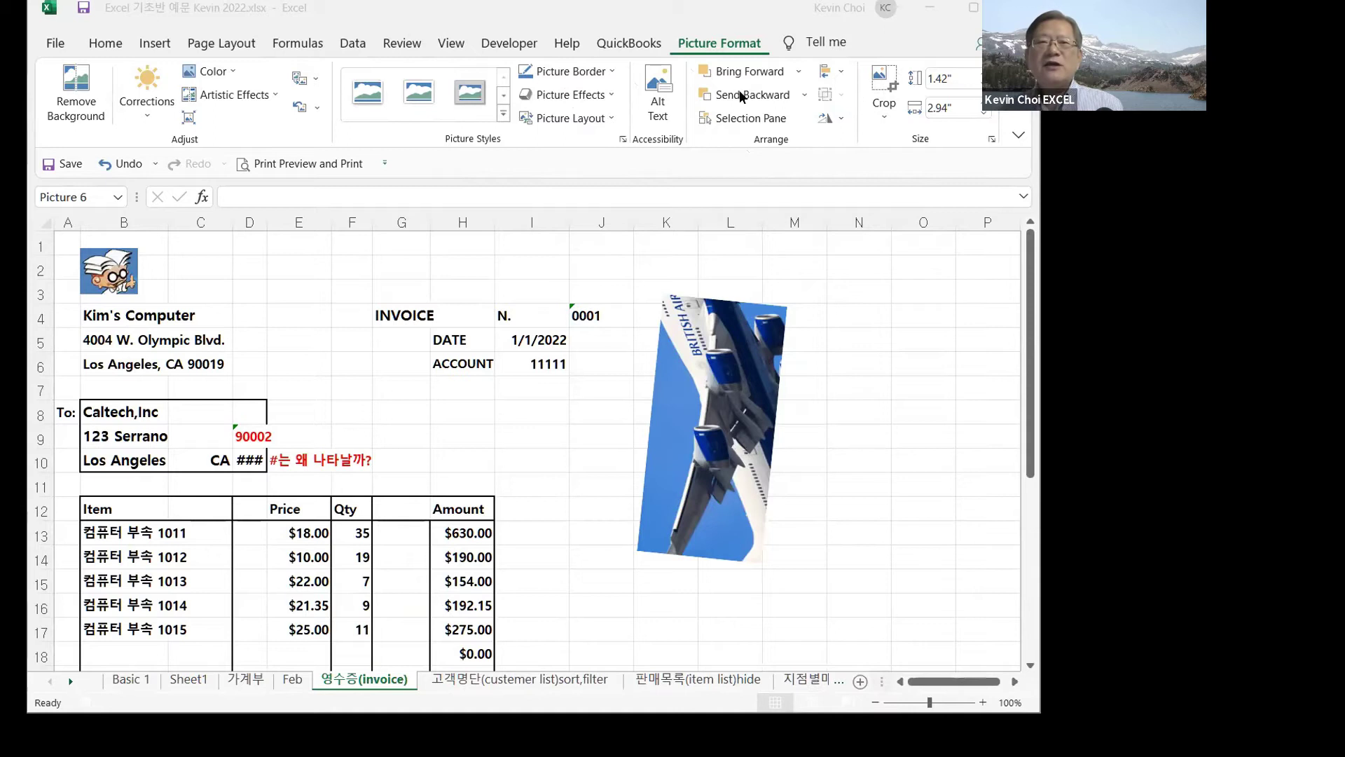
pyautogui.click(502, 116)
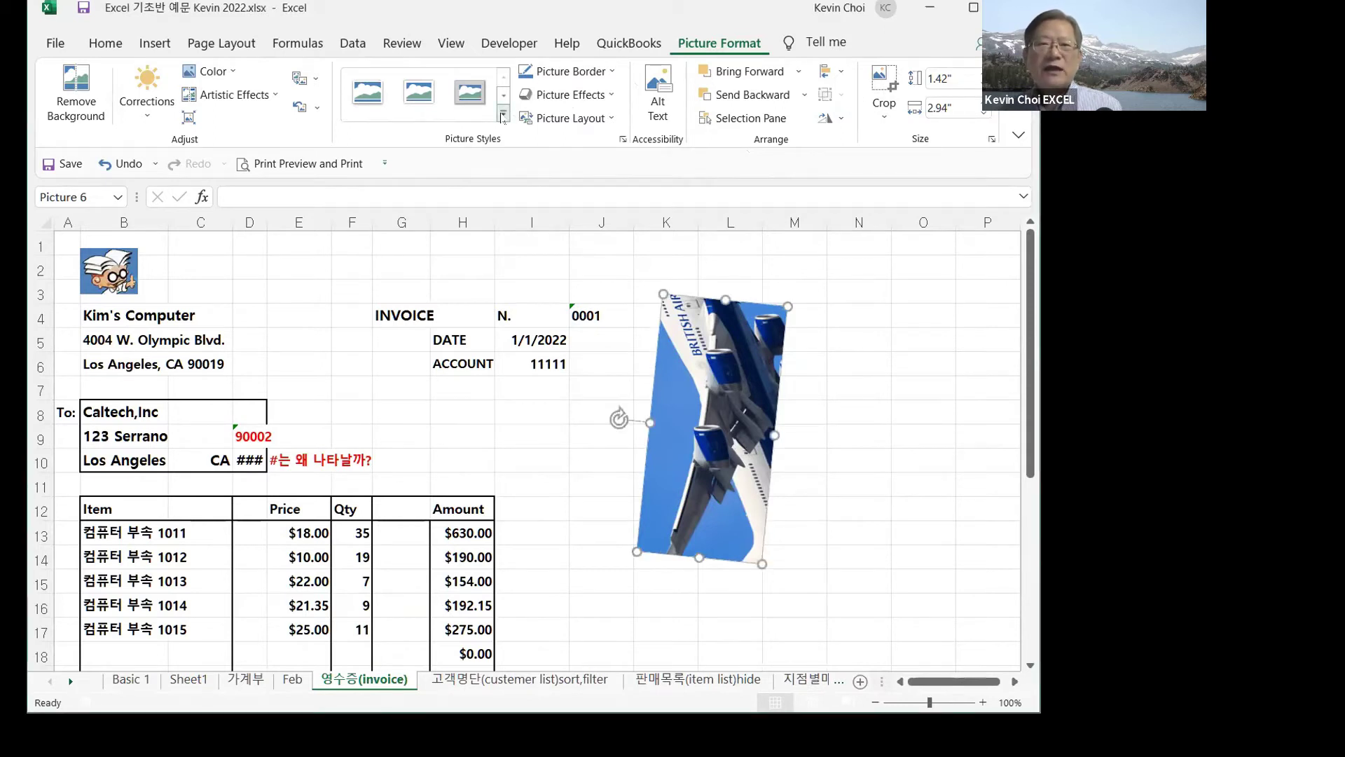
pyautogui.click(502, 116)
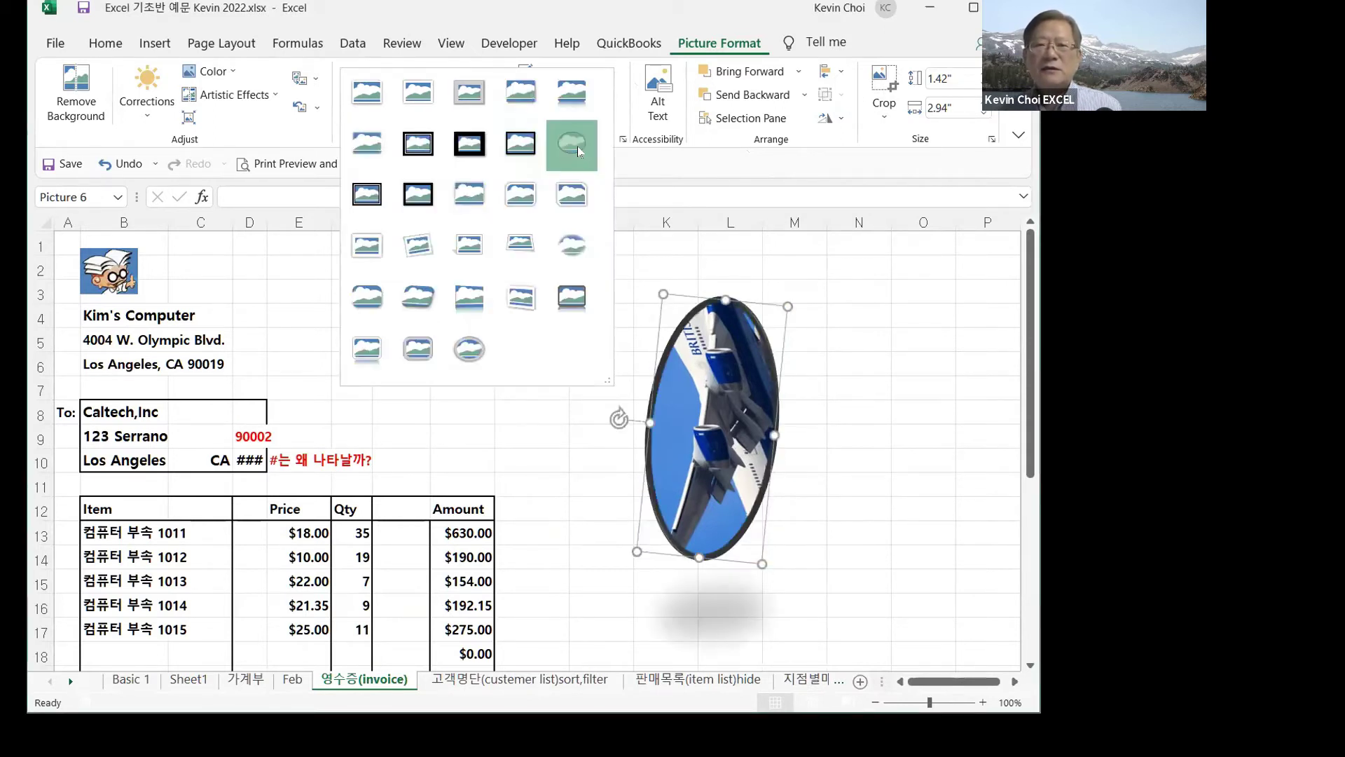
pyautogui.click(574, 140)
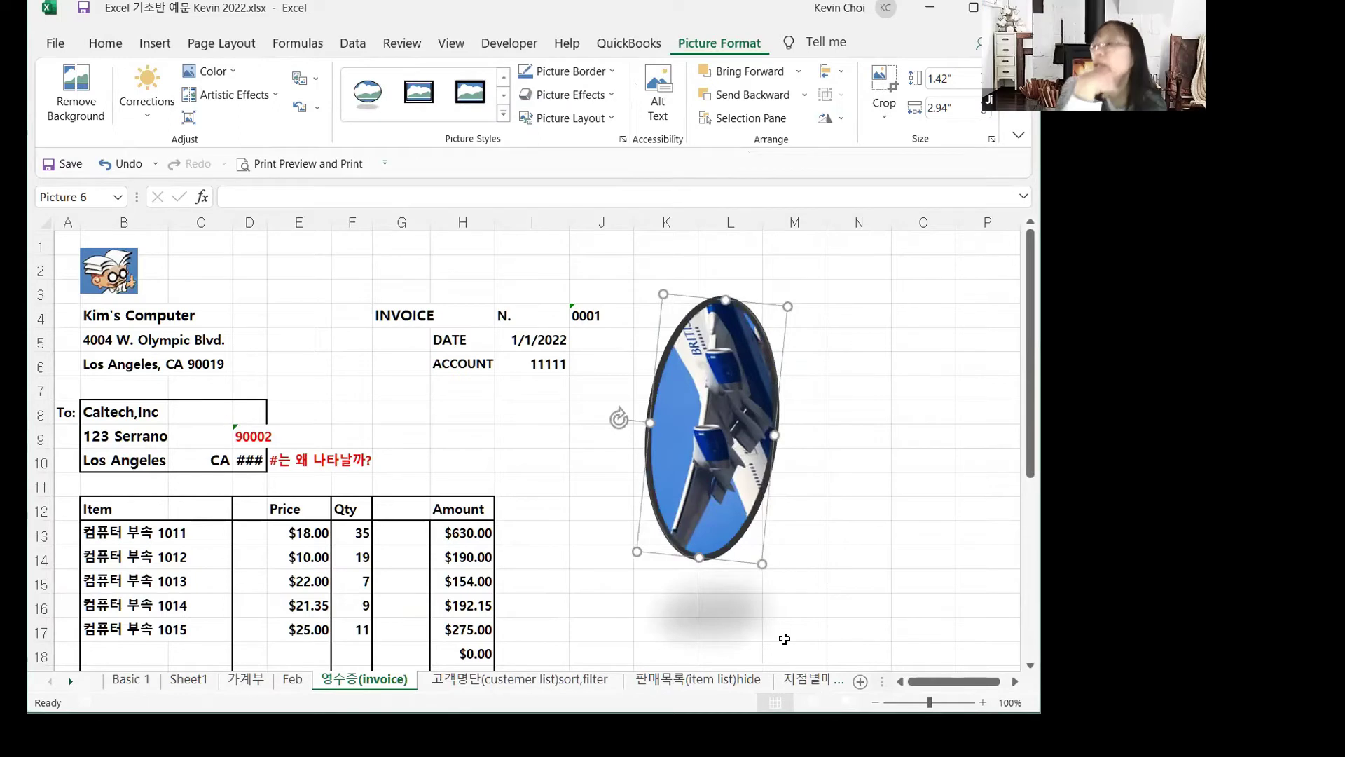
# - Rotate the oval airplane picture clockwise about a quarter turn to a nearly level 5°
pyautogui.moveTo(619, 419); pyautogui.dragTo(725, 385)
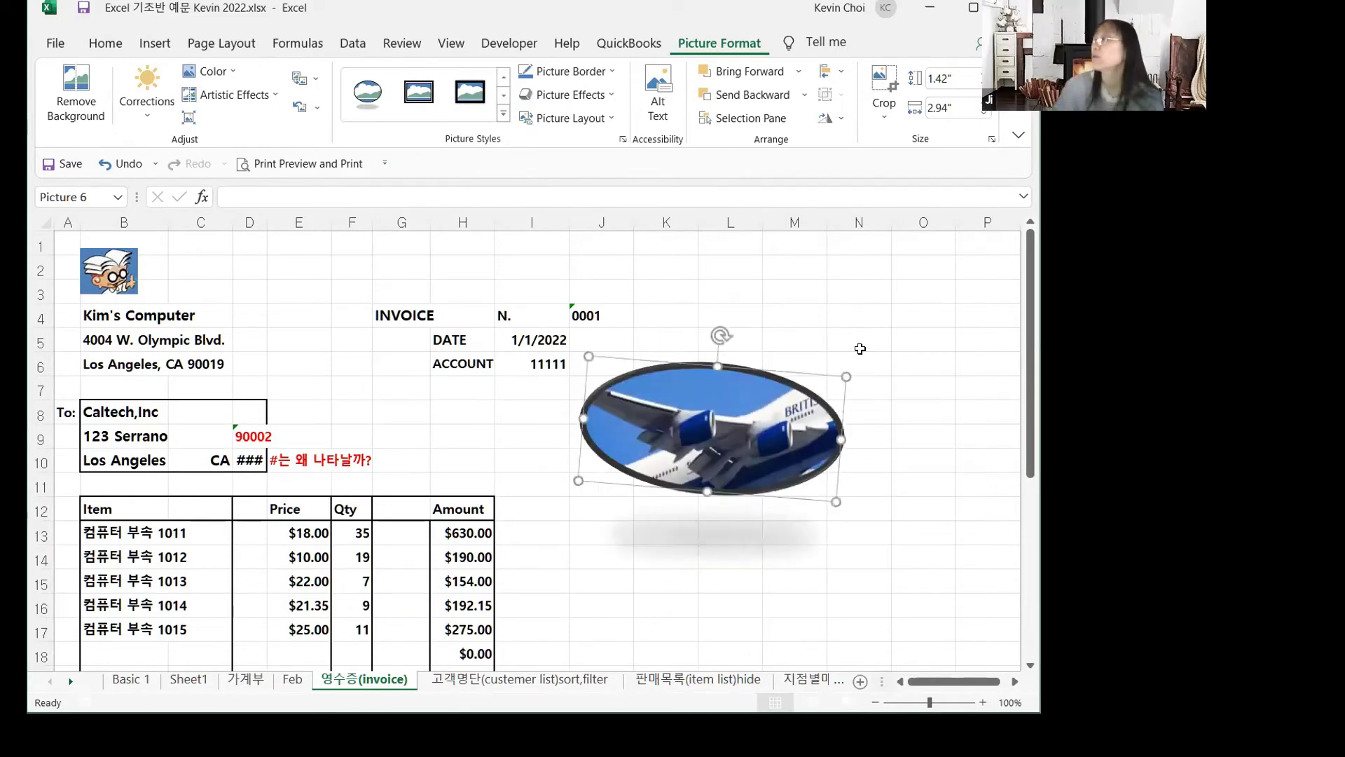
pyautogui.click(914, 342)
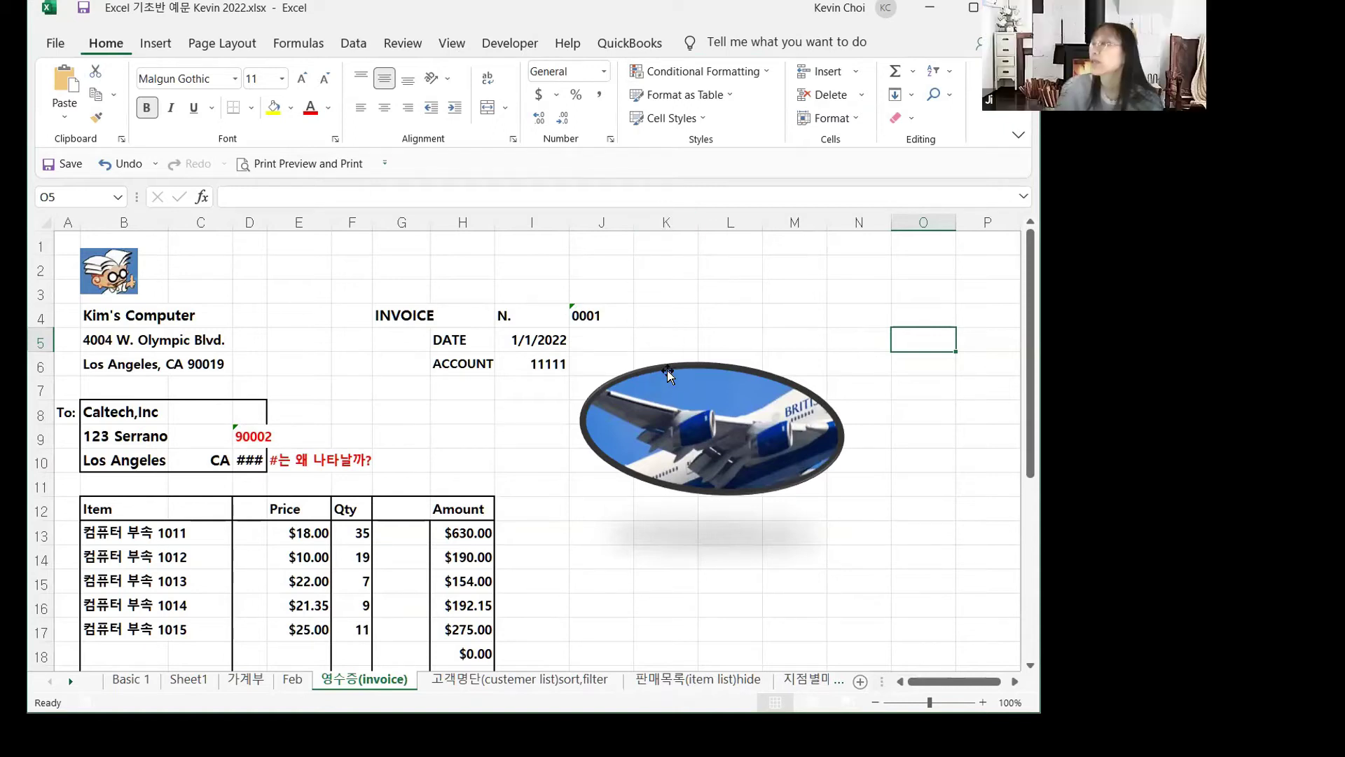
# - Bring up the airplane picture's formatting commands and review its size and rotation settings in Format Picture
pyautogui.click(509, 44)
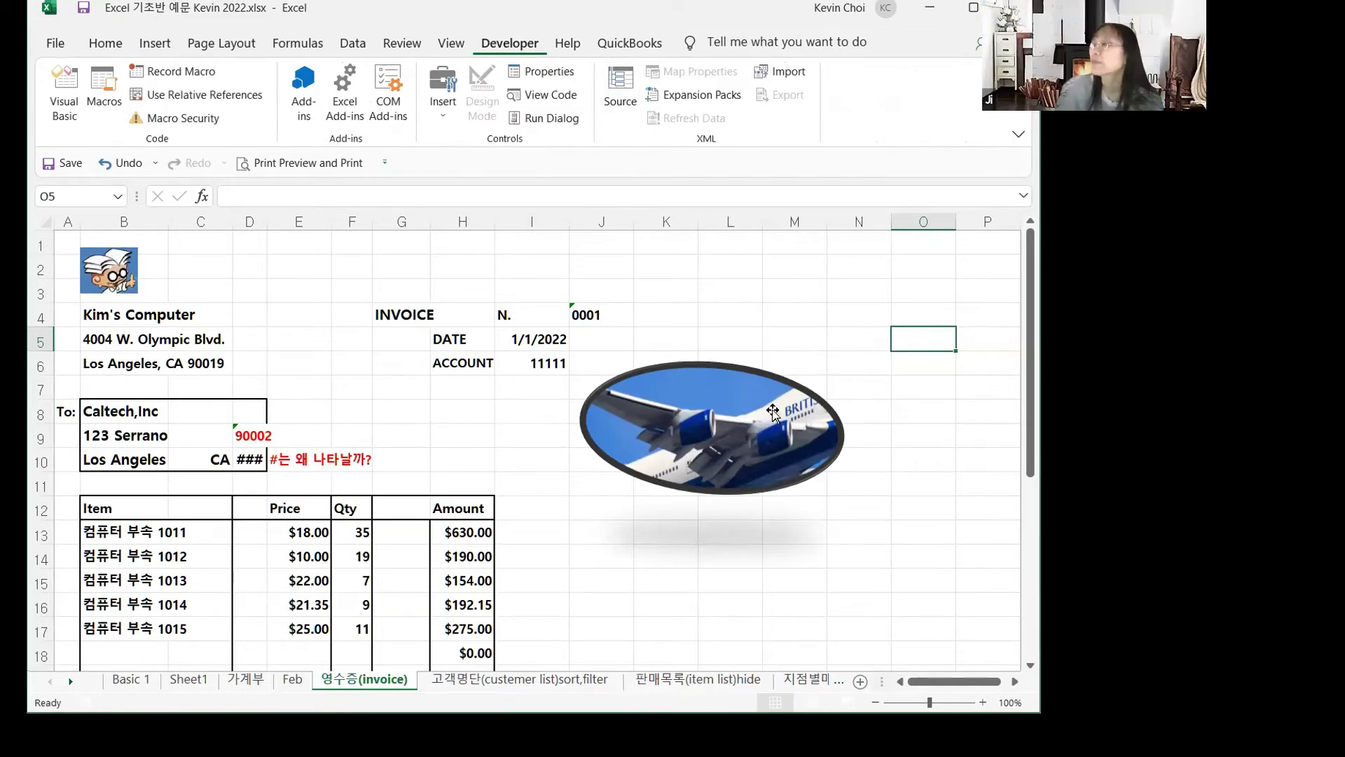
pyautogui.click(711, 415)
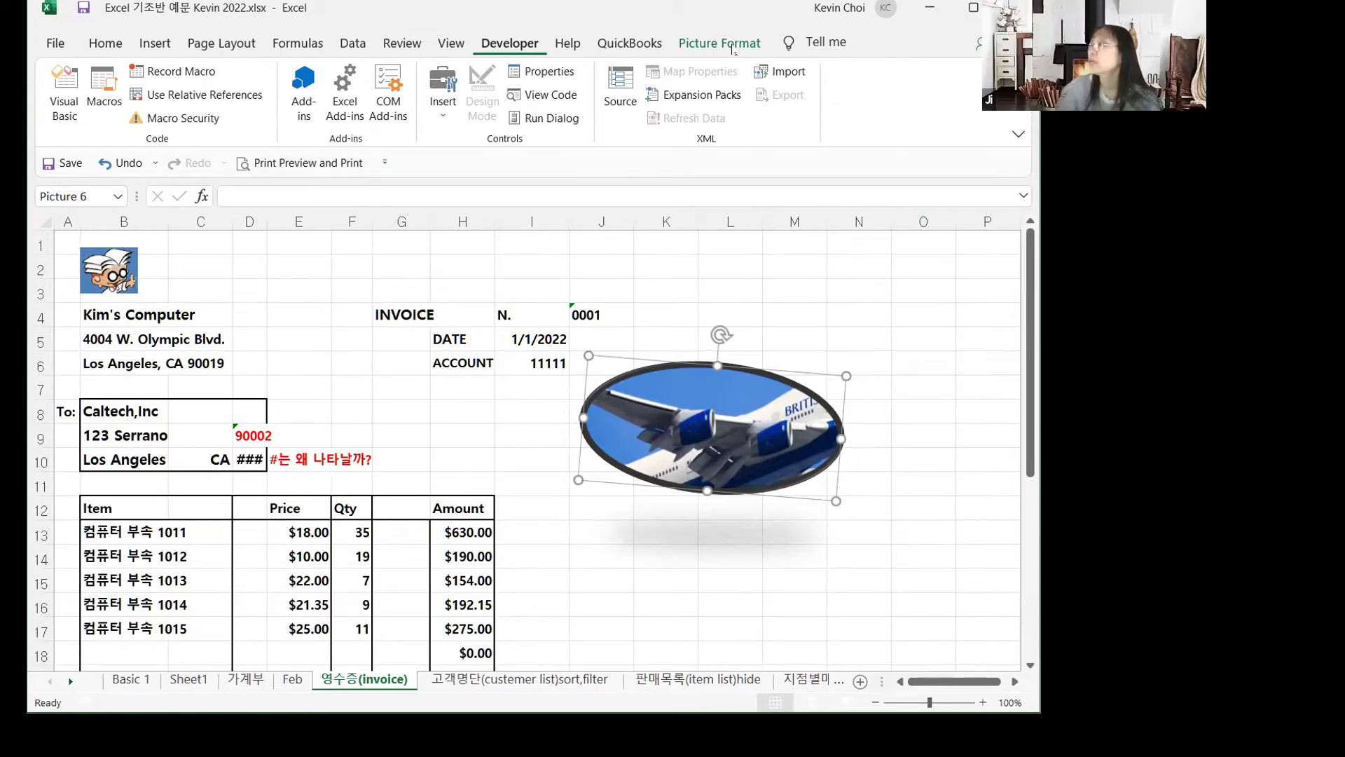
pyautogui.click(733, 43)
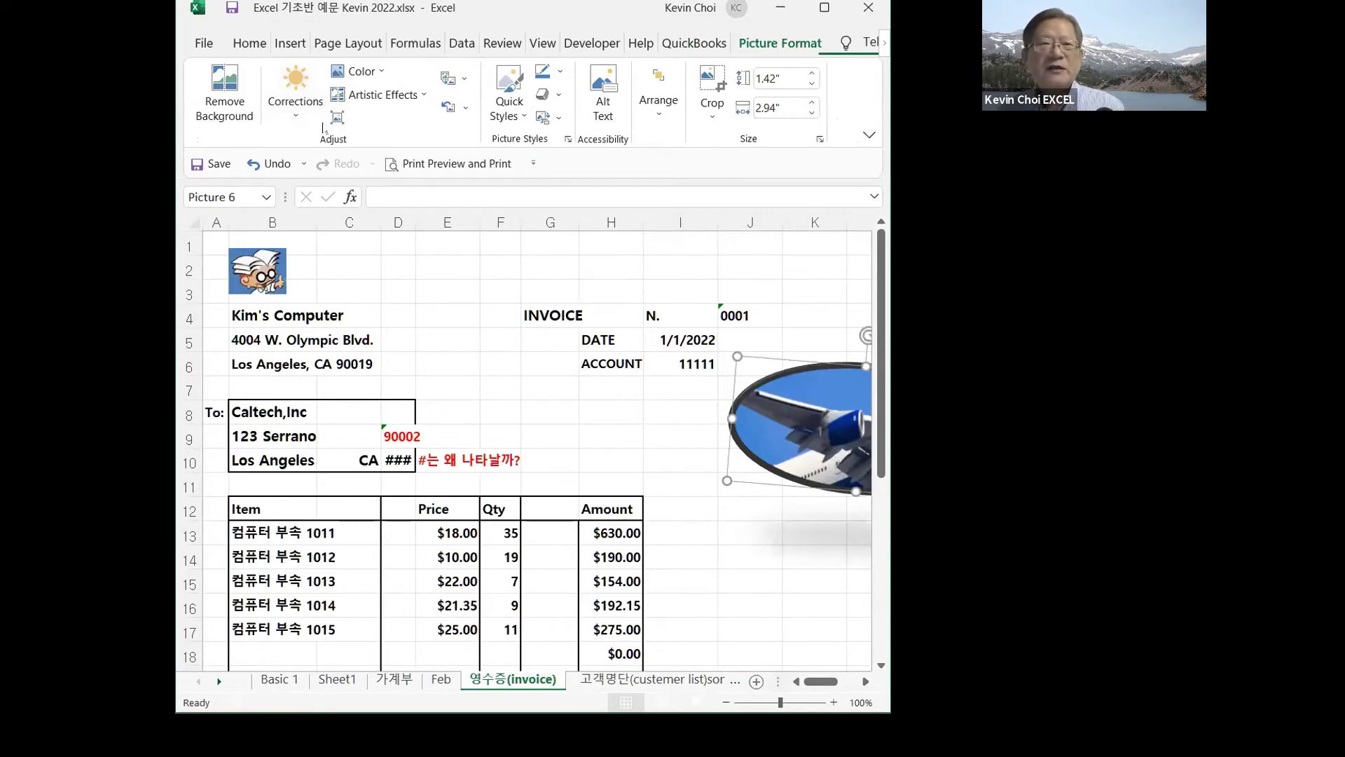
pyautogui.click(391, 145)
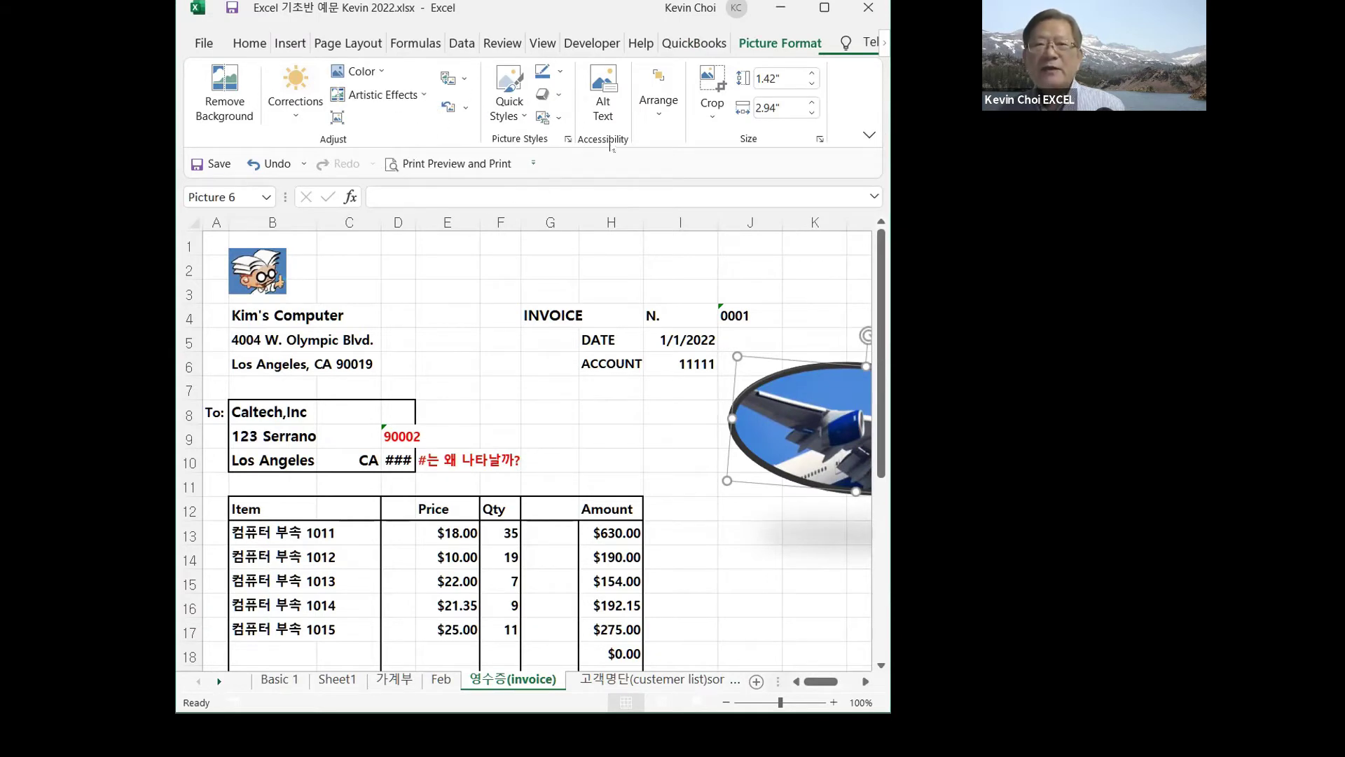
pyautogui.click(821, 140)
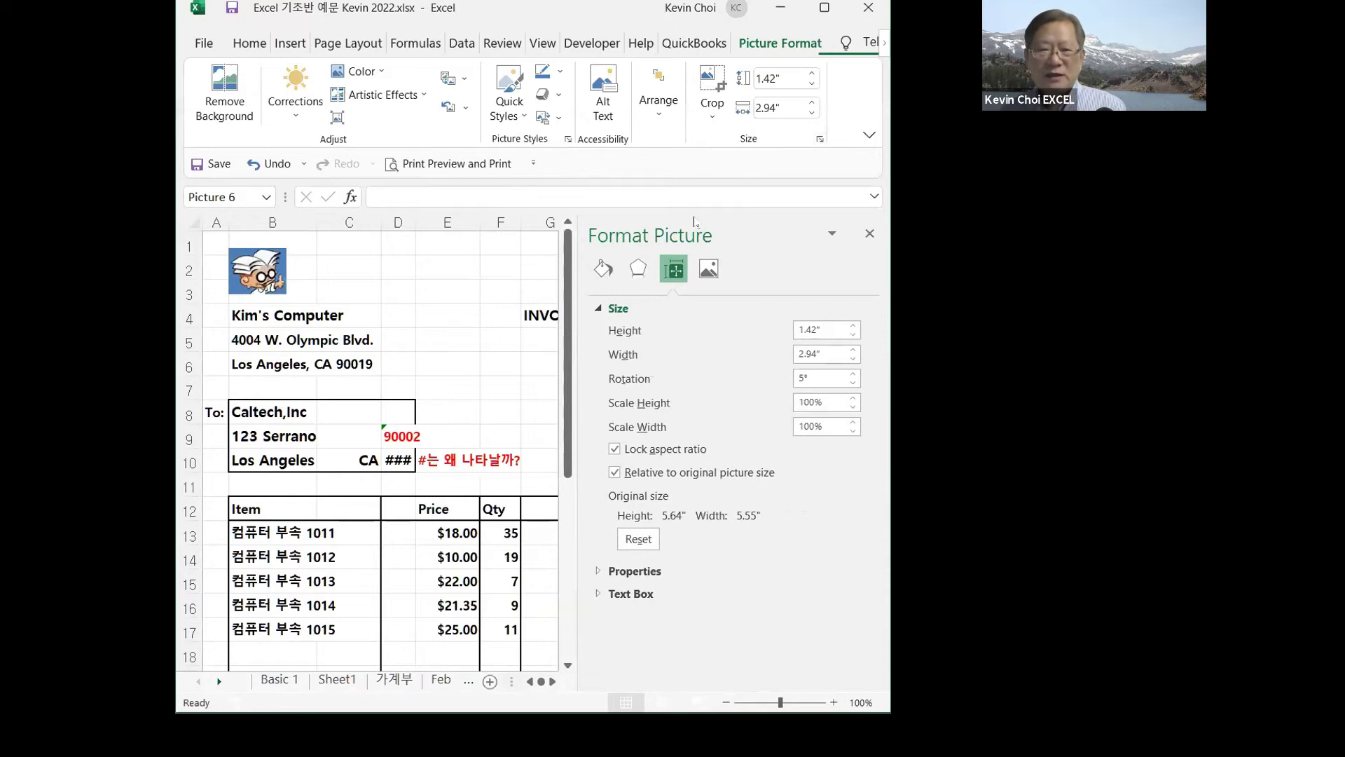
pyautogui.click(870, 233)
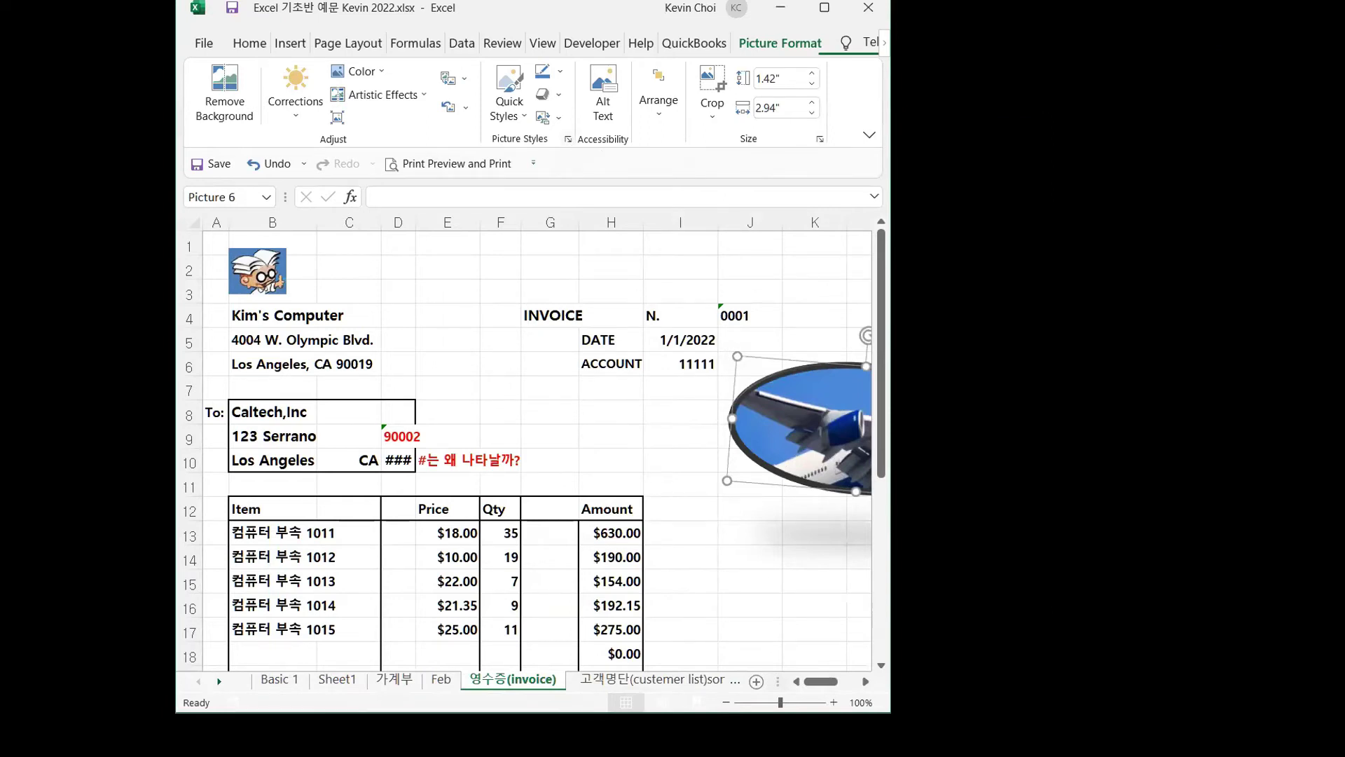
# - Review the fill, effects, size and picture categories of Format Picture for the airplane picture
pyautogui.click(568, 140)
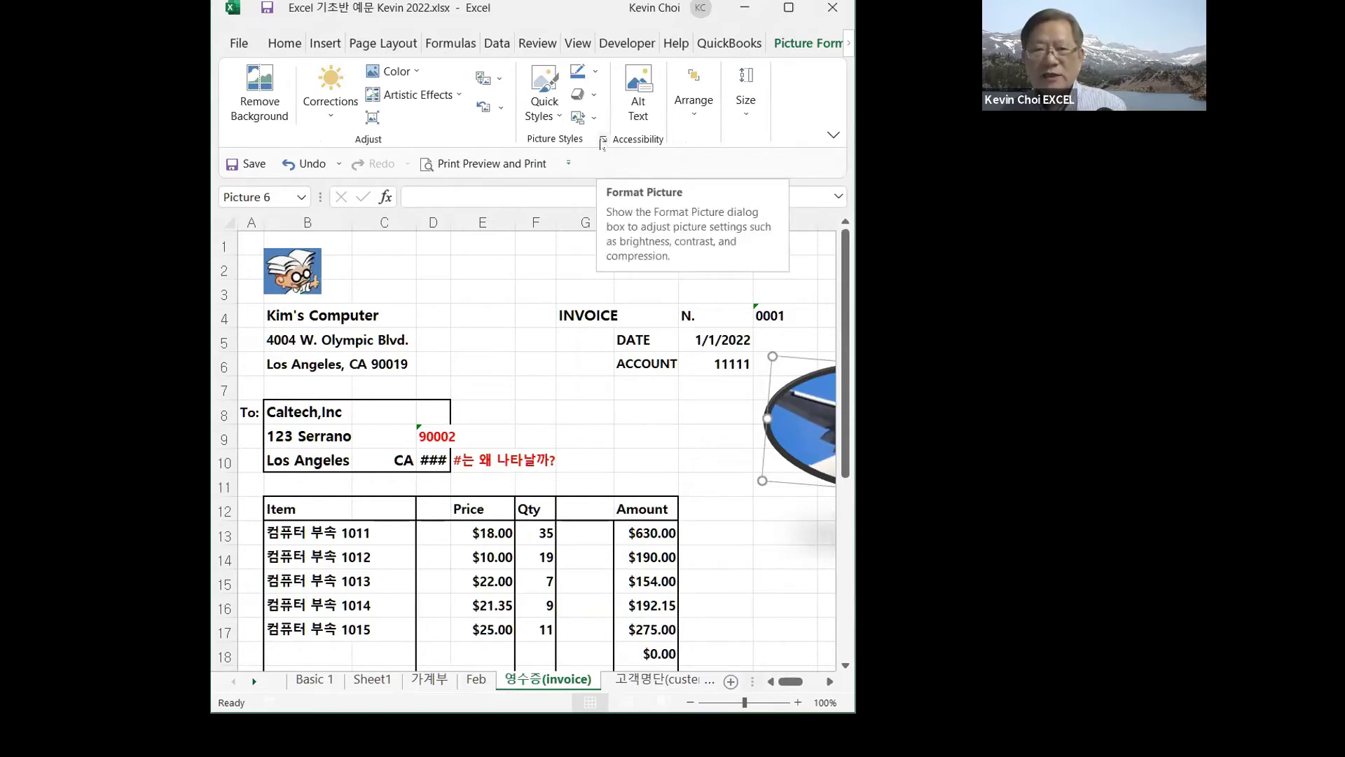
pyautogui.click(602, 140)
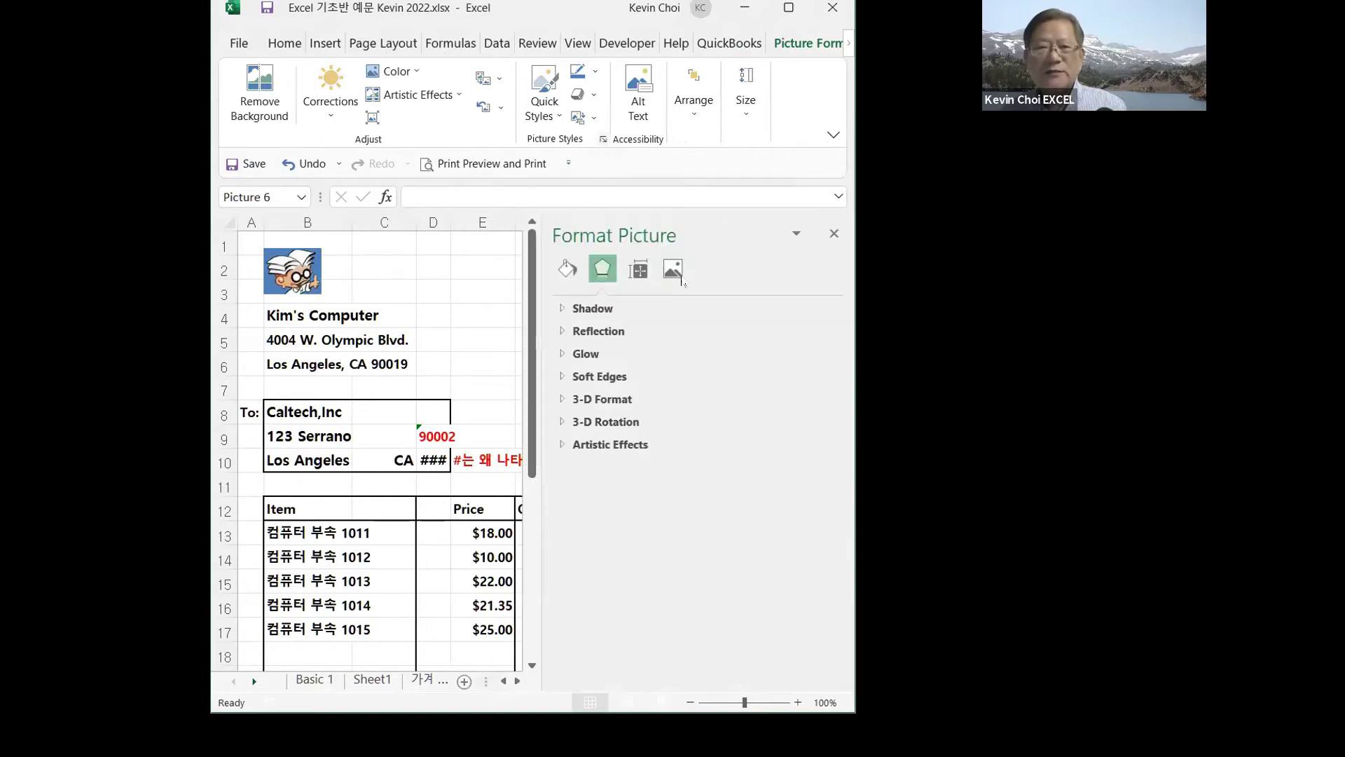
pyautogui.click(566, 269)
pyautogui.click(602, 268)
pyautogui.click(634, 271)
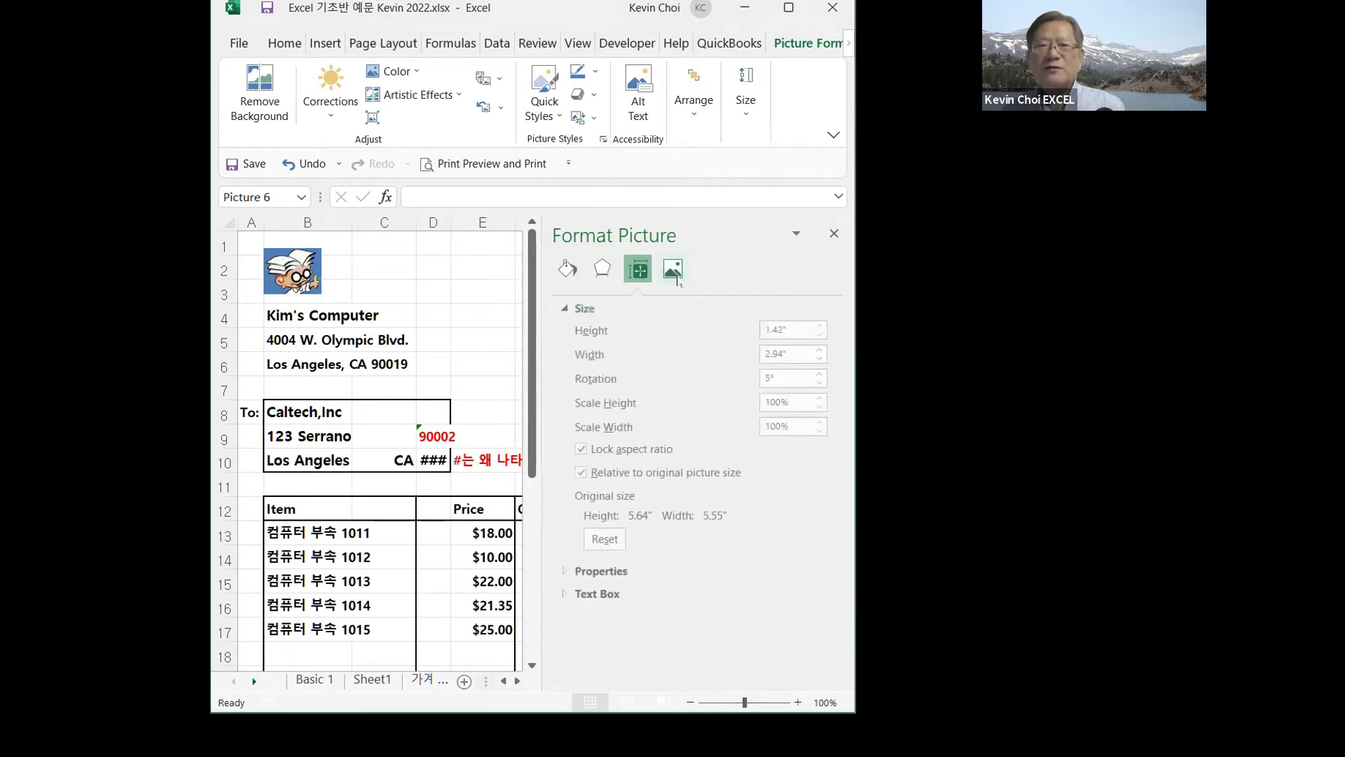
pyautogui.click(673, 269)
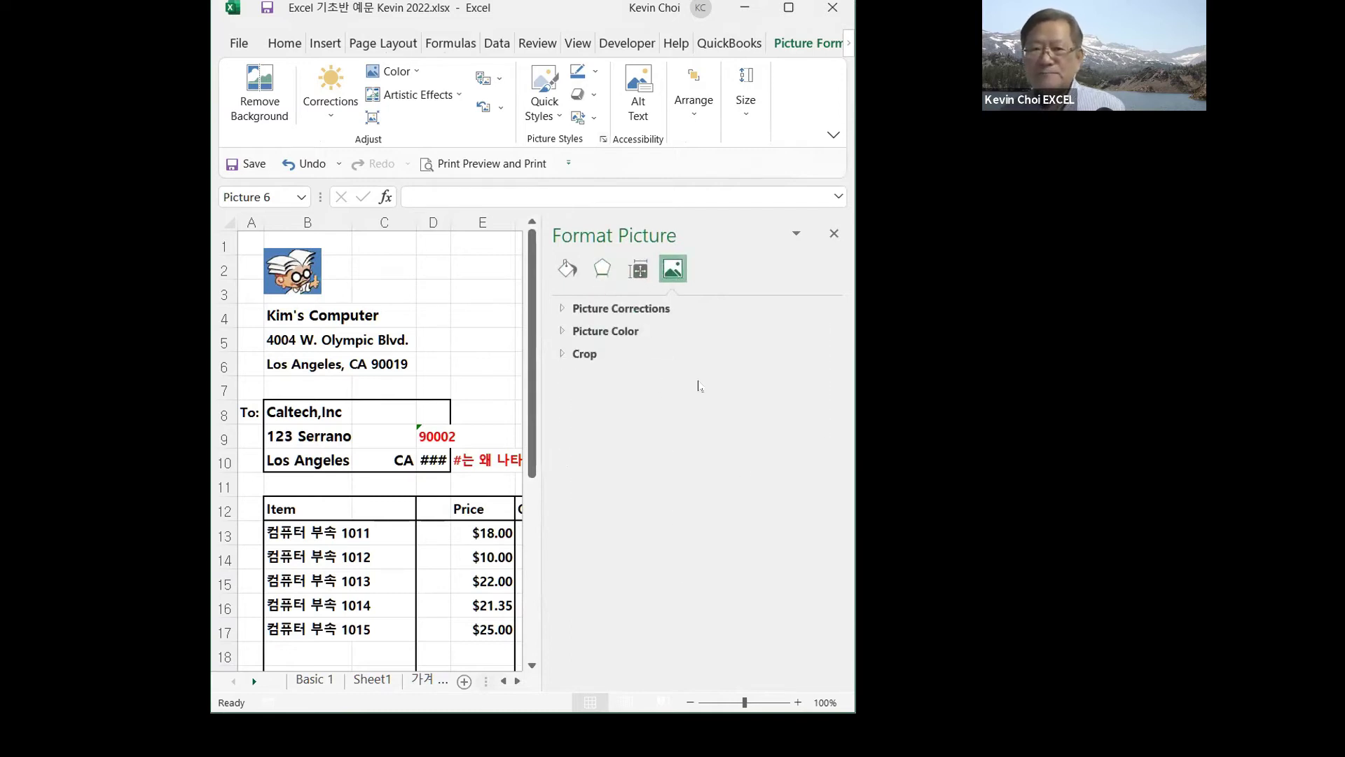
pyautogui.click(834, 235)
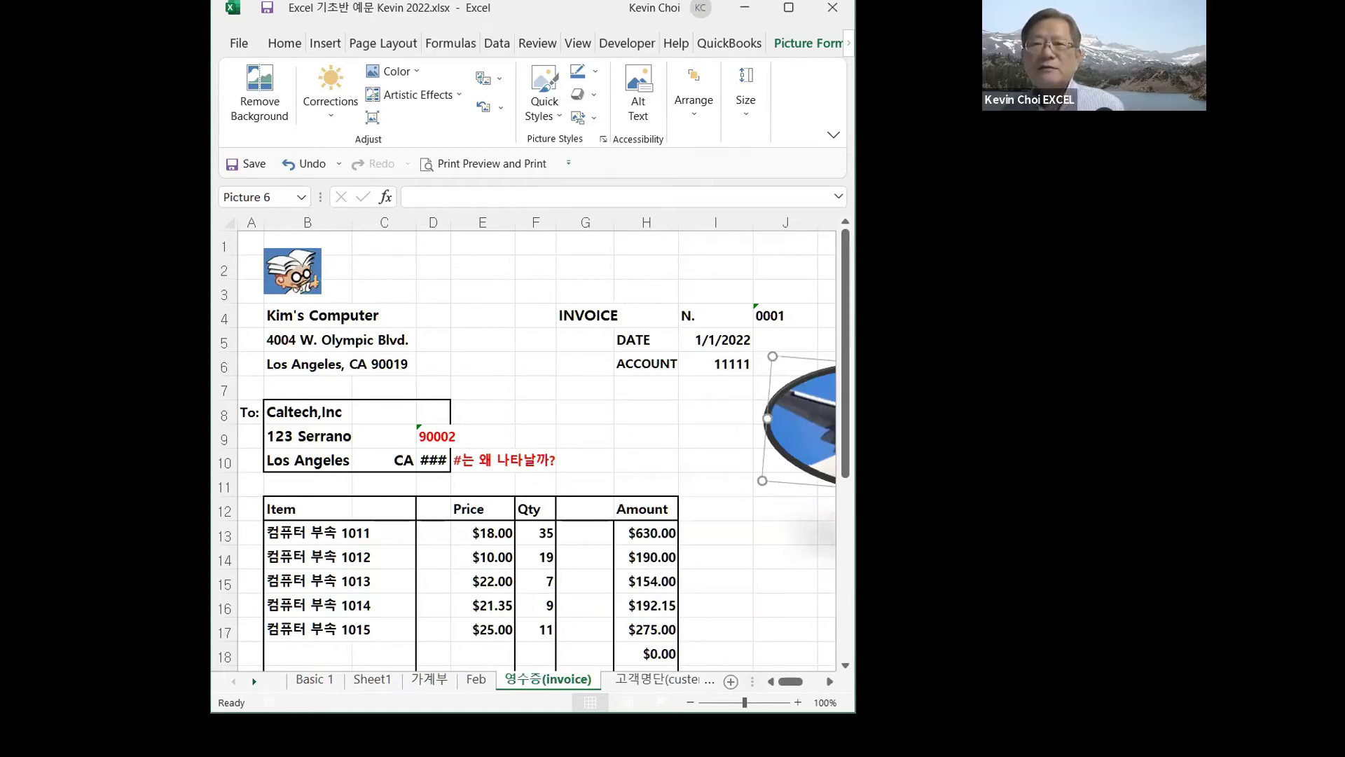
# - Widen the workbook window to show the whole airplane picture and rotate the picture slightly until it is level
pyautogui.moveTo(855, 393); pyautogui.dragTo(1123, 393)
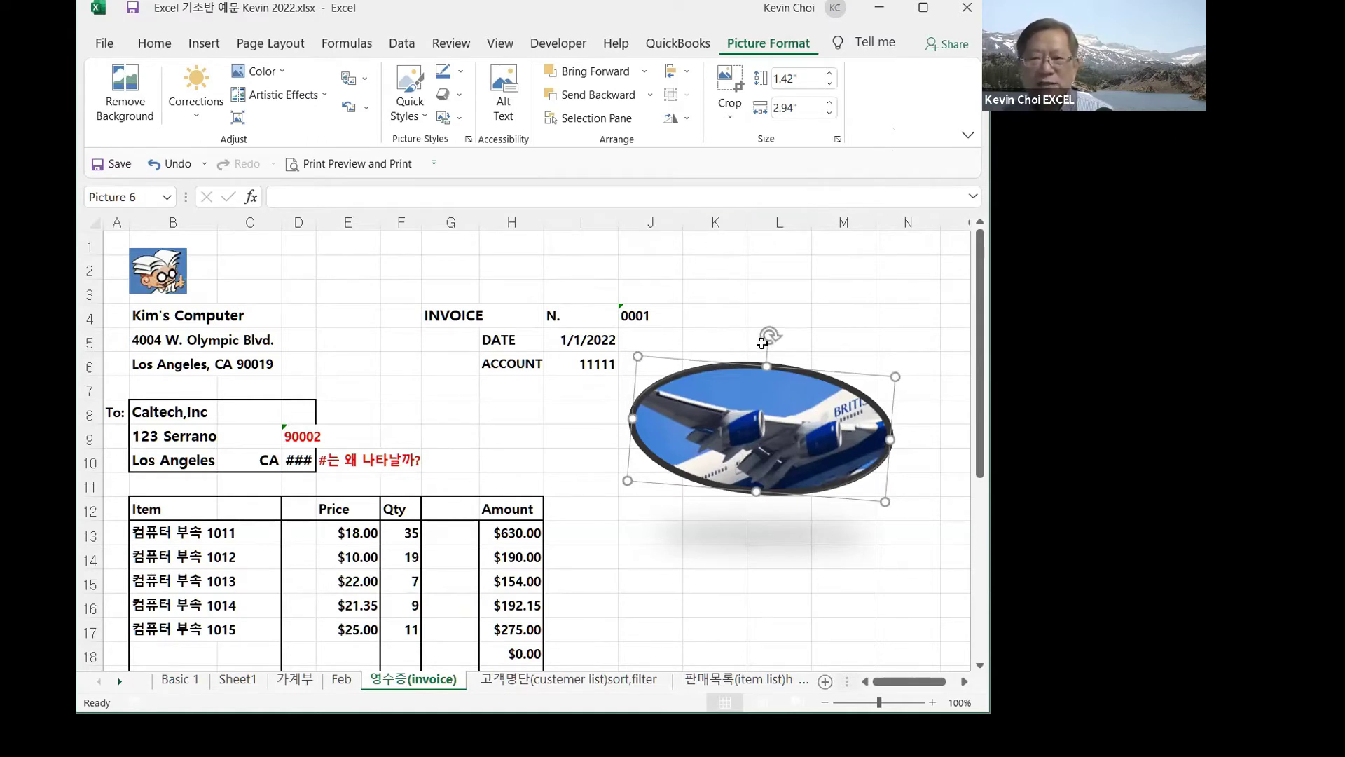
pyautogui.moveTo(764, 336); pyautogui.dragTo(761, 337)
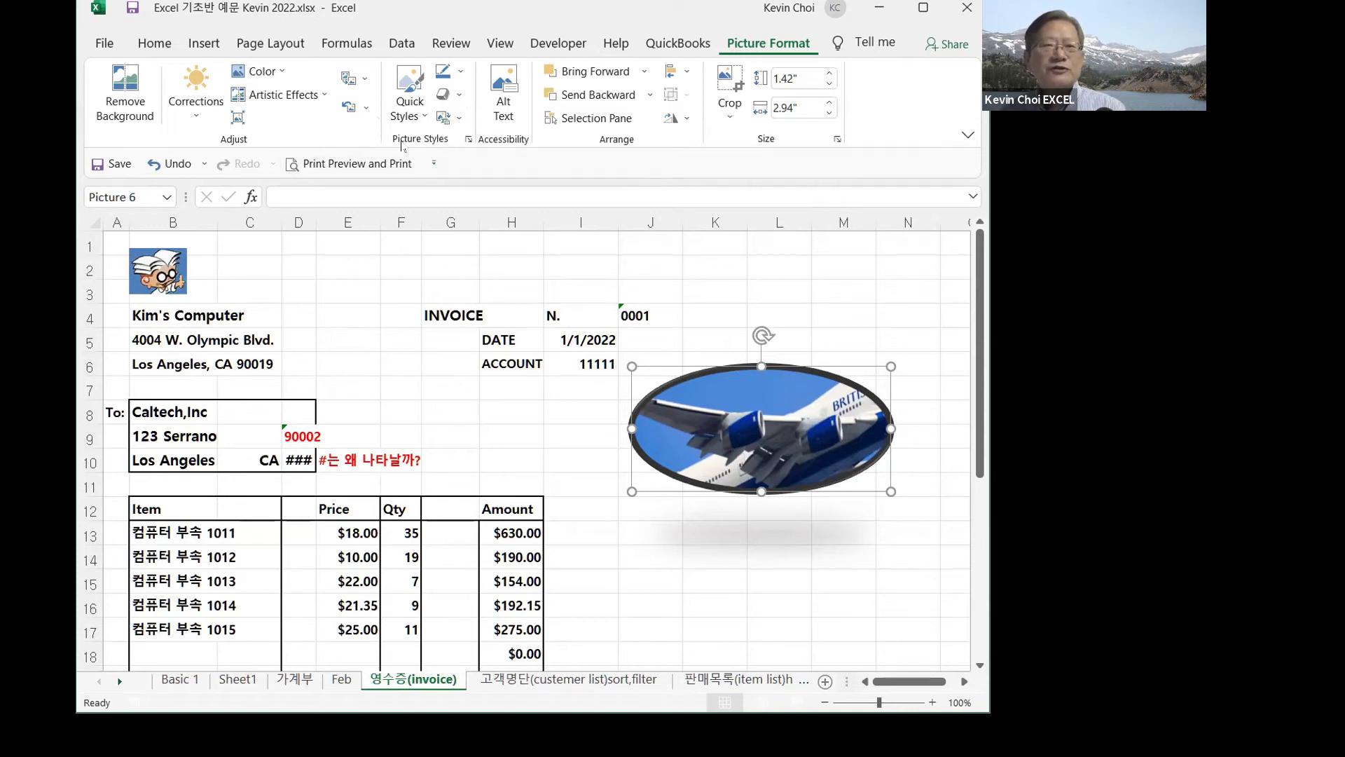
# - Check the Format Picture effect options for the airplane picture and the commands for inserting objects
pyautogui.click(468, 140)
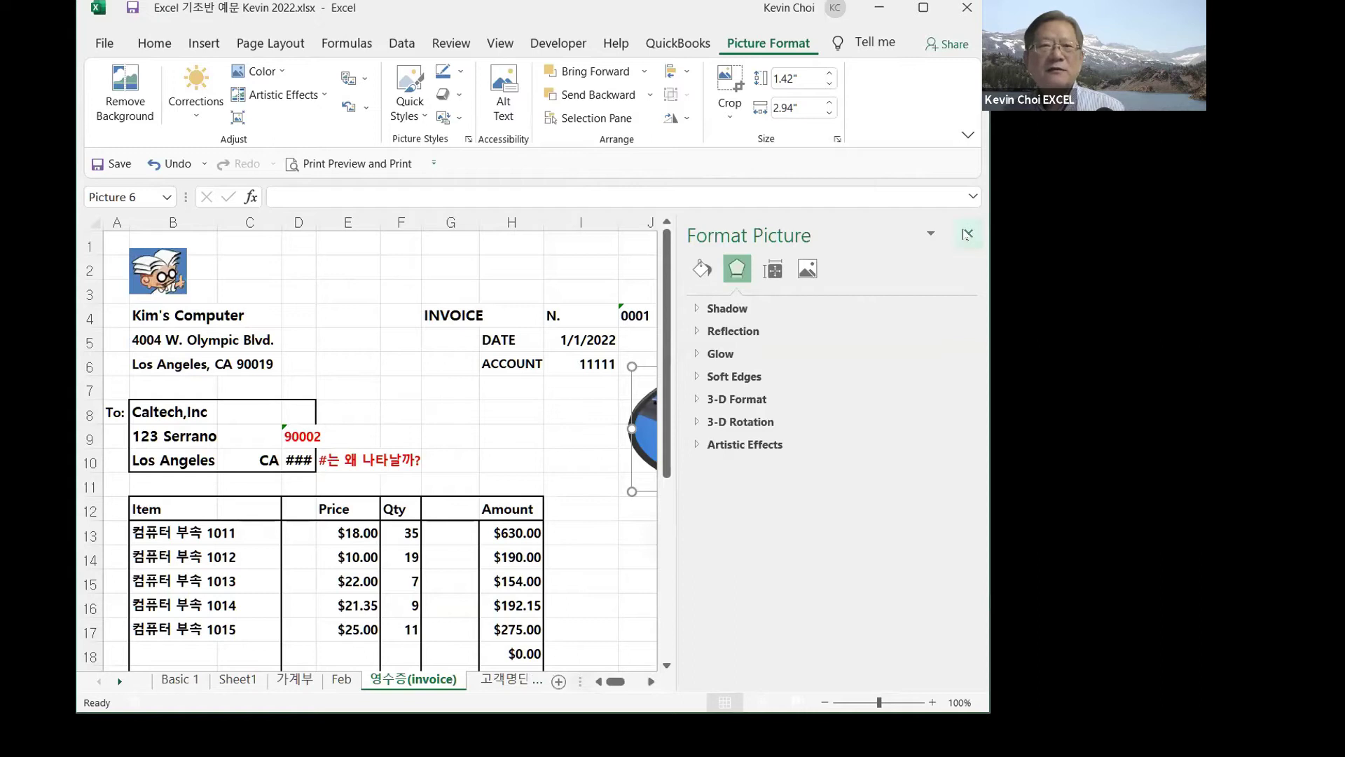
pyautogui.click(969, 234)
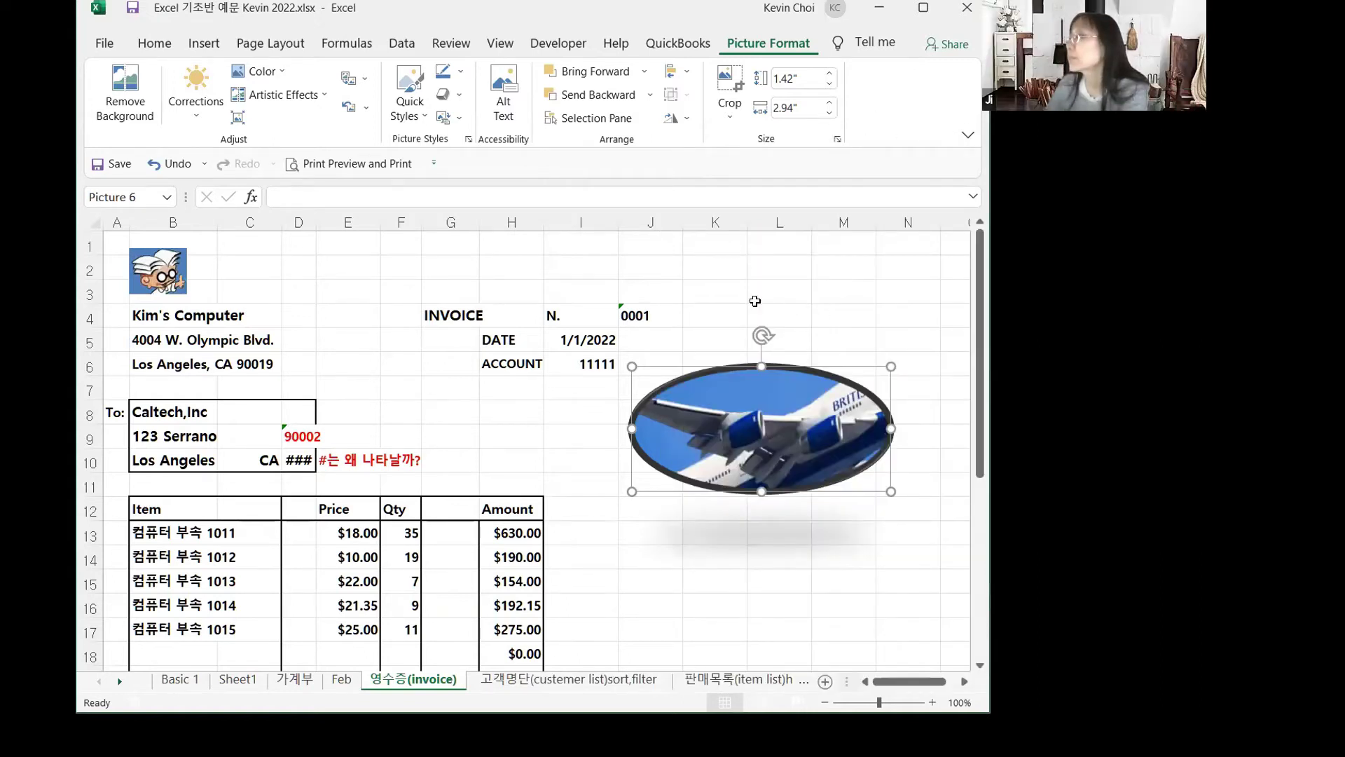
pyautogui.click(752, 298)
pyautogui.click(752, 390)
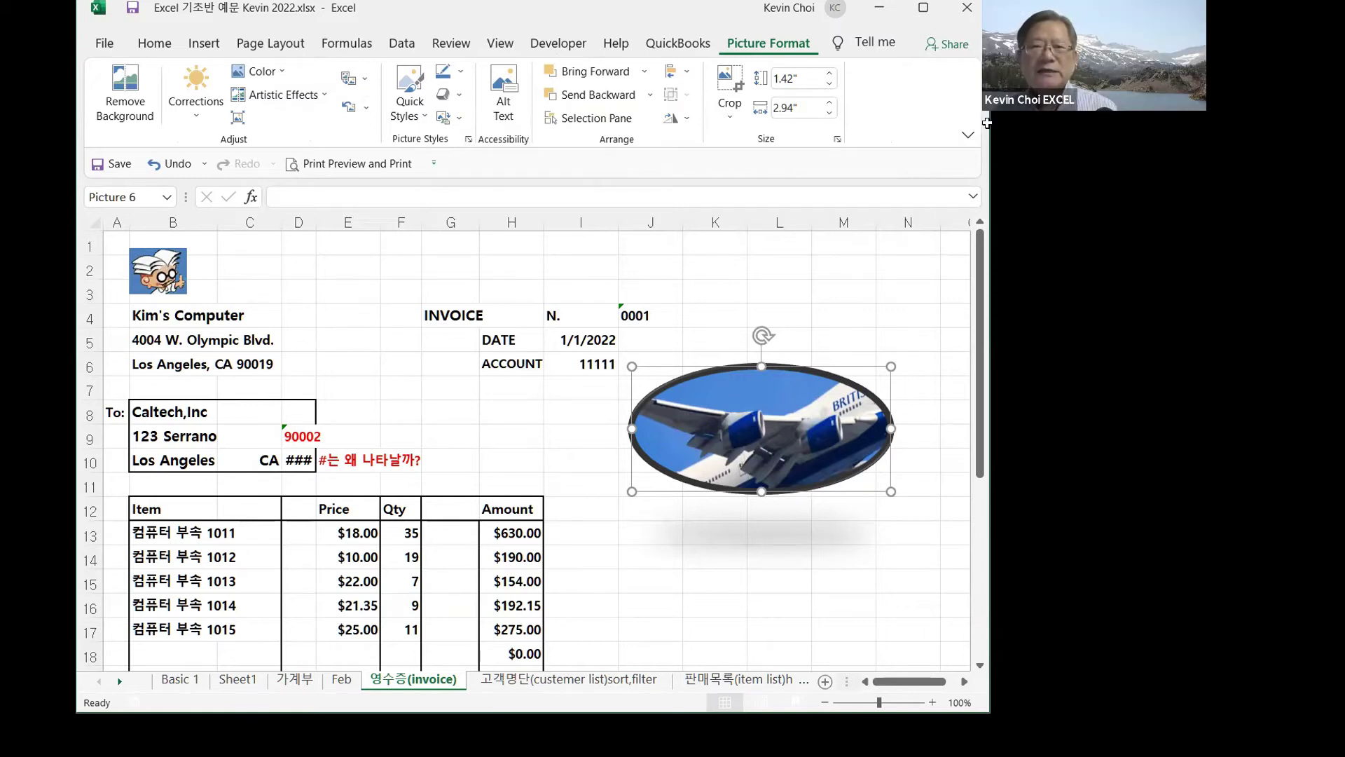
pyautogui.click(772, 271)
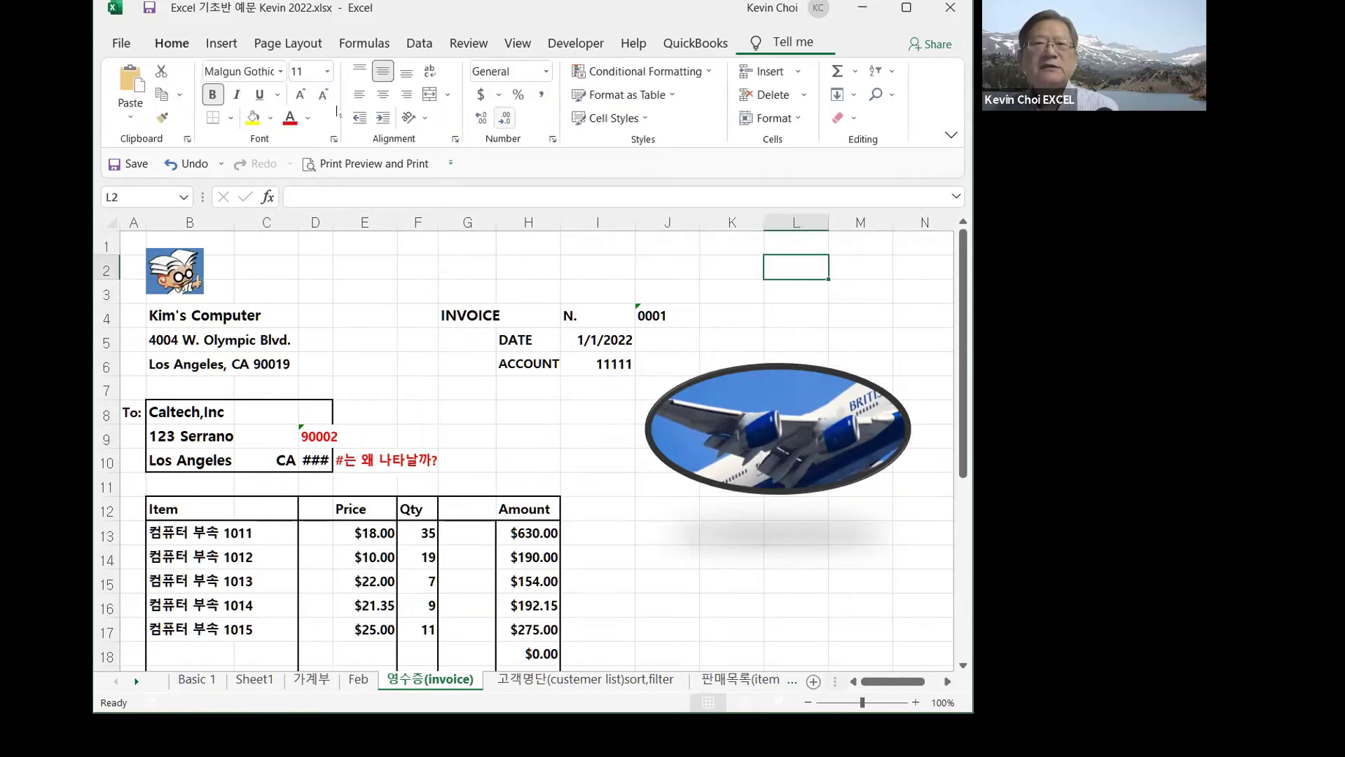
pyautogui.click(223, 44)
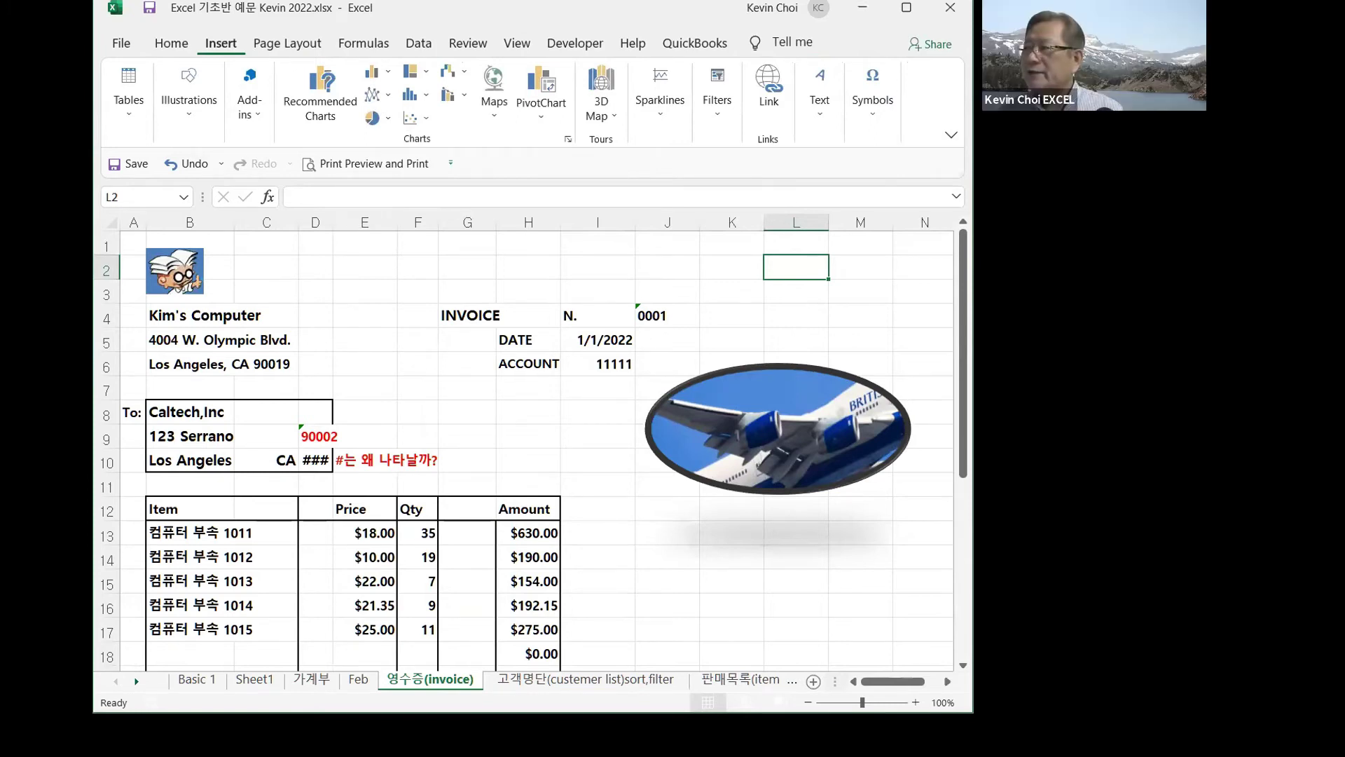
# - Apply the light metallic oval frame picture style to the airplane picture
pyautogui.click(777, 404)
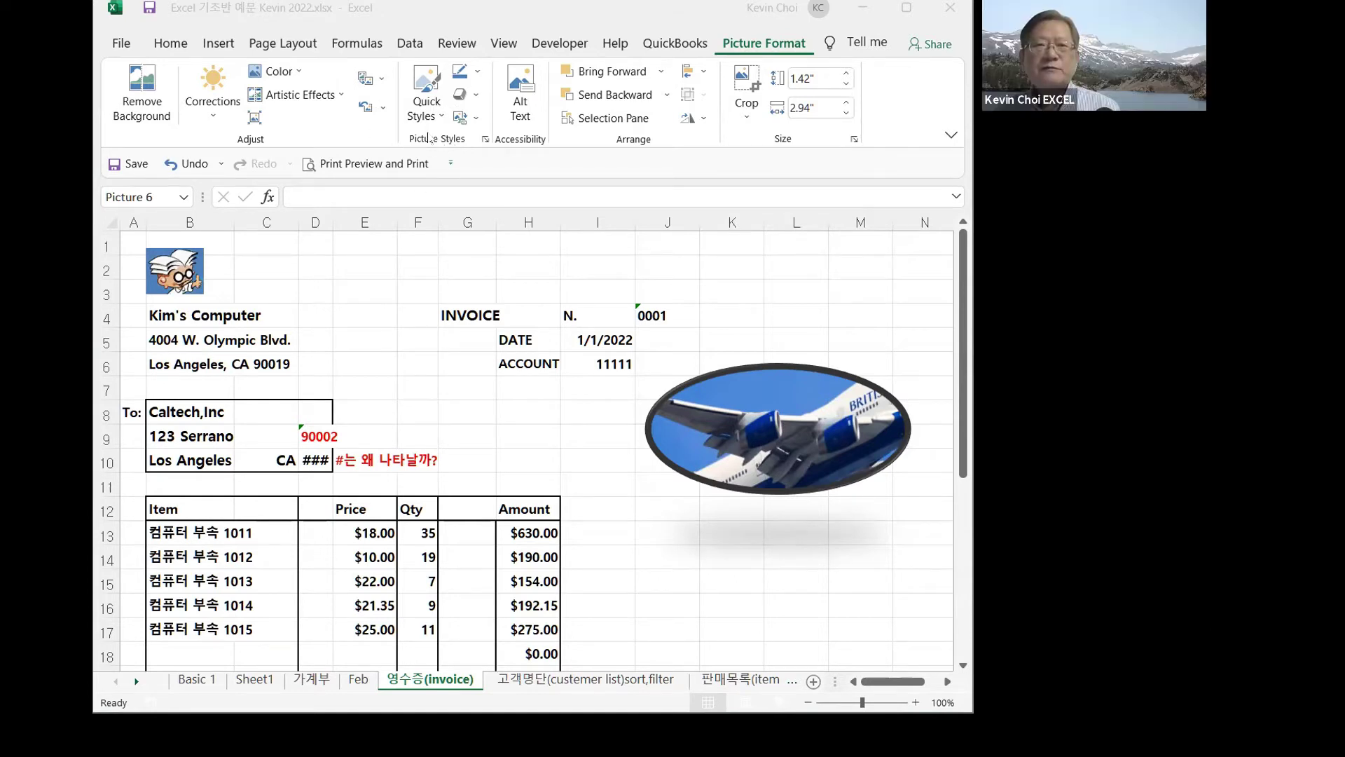
pyautogui.press('ctrl')
pyautogui.press('ctrl')
pyautogui.press('ctrl')
pyautogui.press('ctrl')
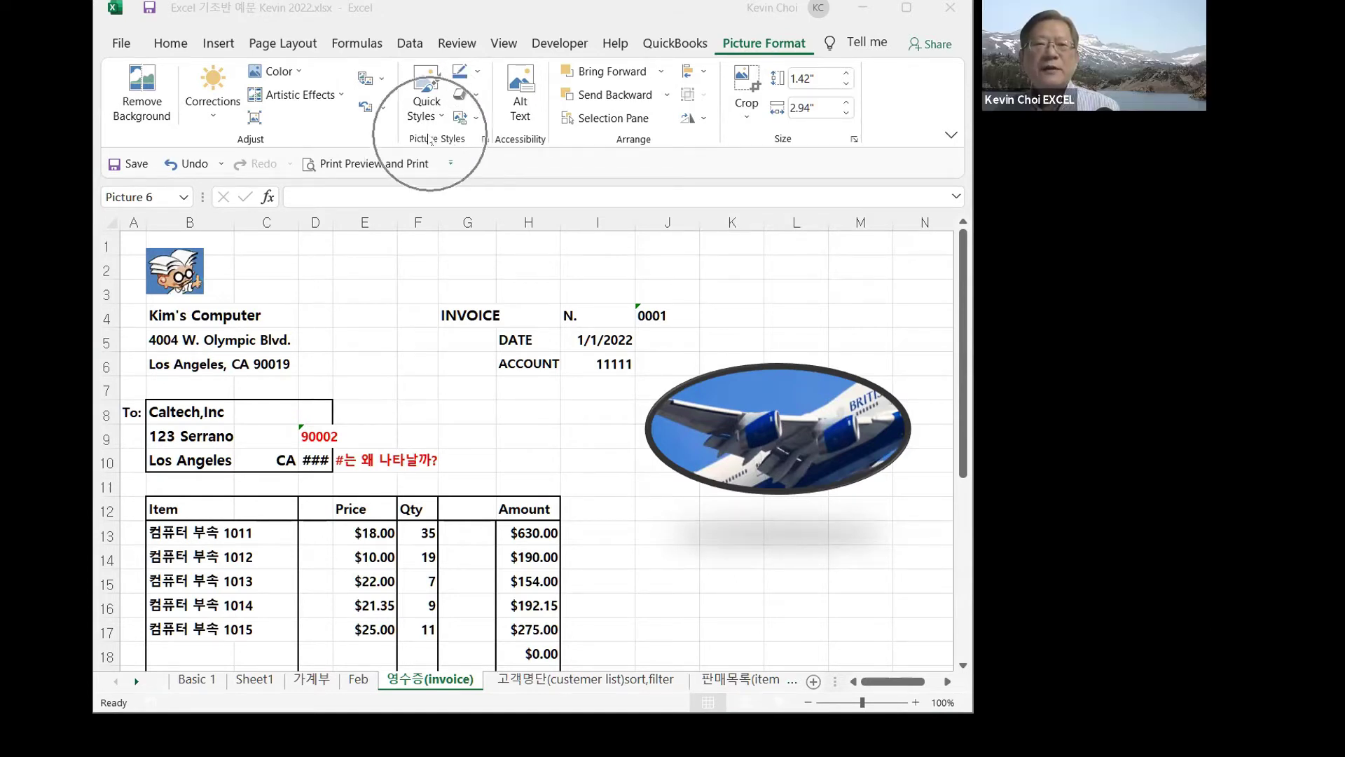
pyautogui.press('ctrl')
pyautogui.press('ctrl')
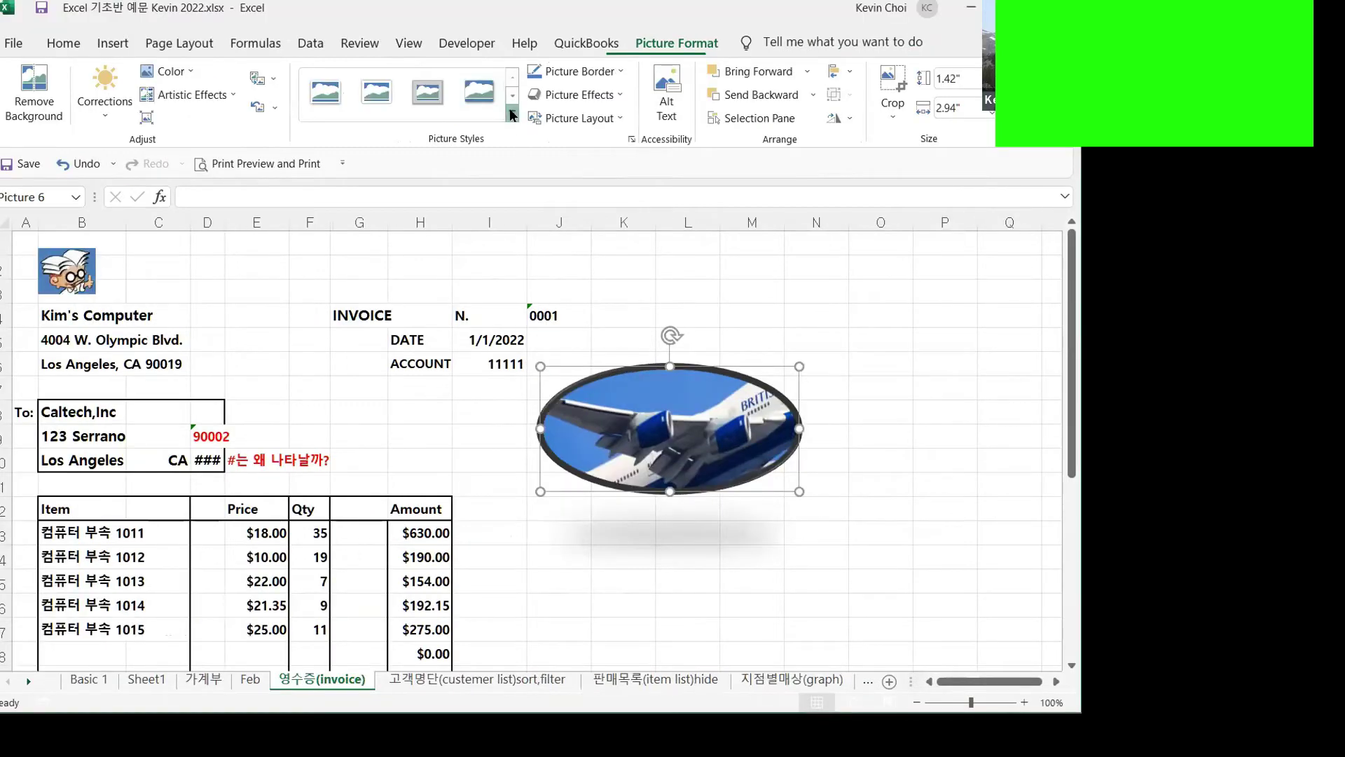
pyautogui.click(512, 115)
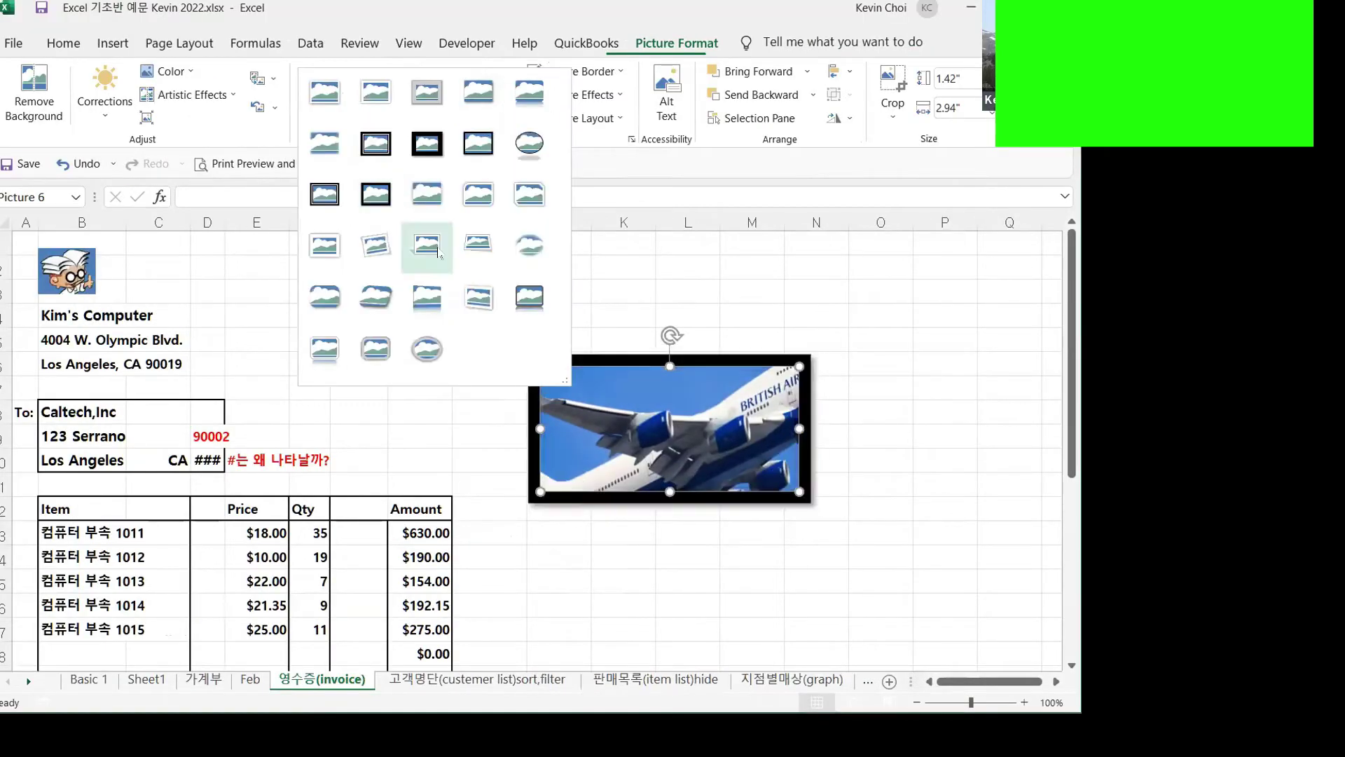
pyautogui.click(427, 350)
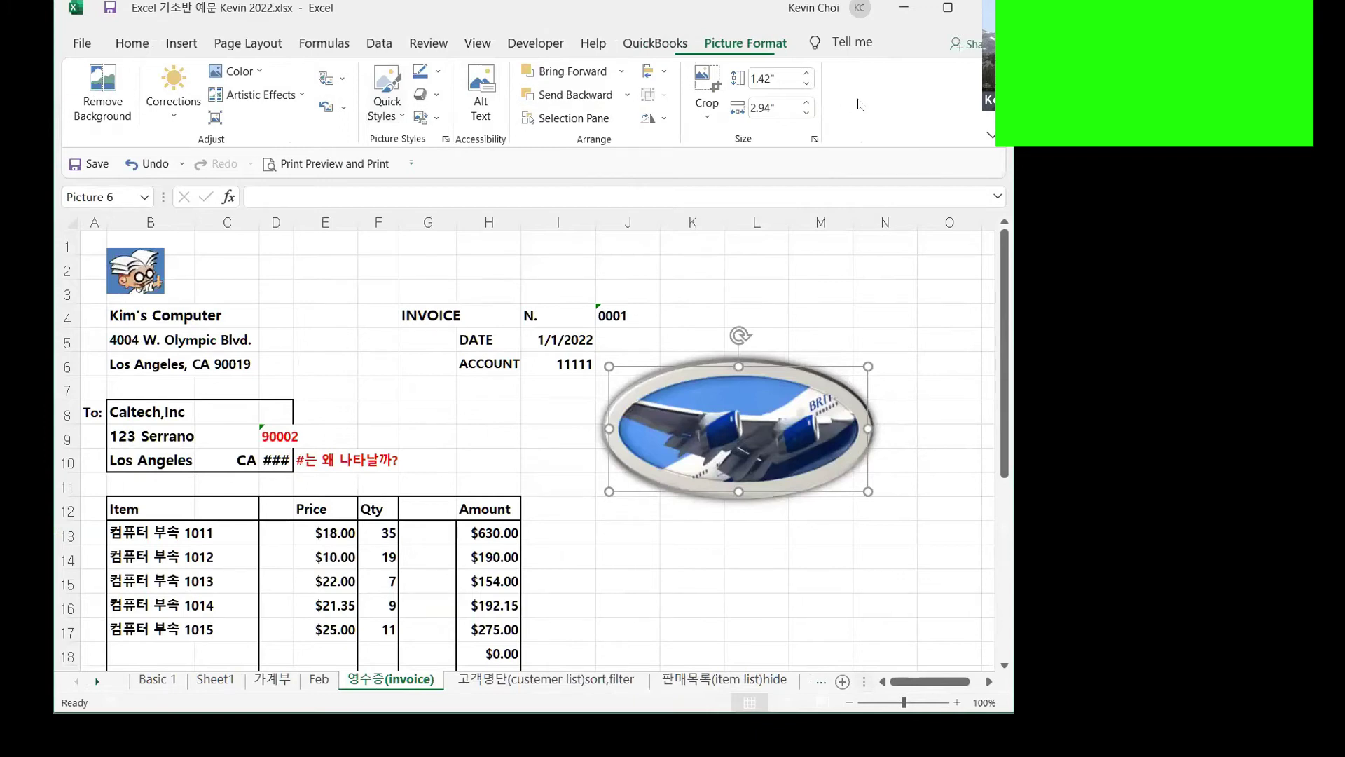
pyautogui.click(876, 315)
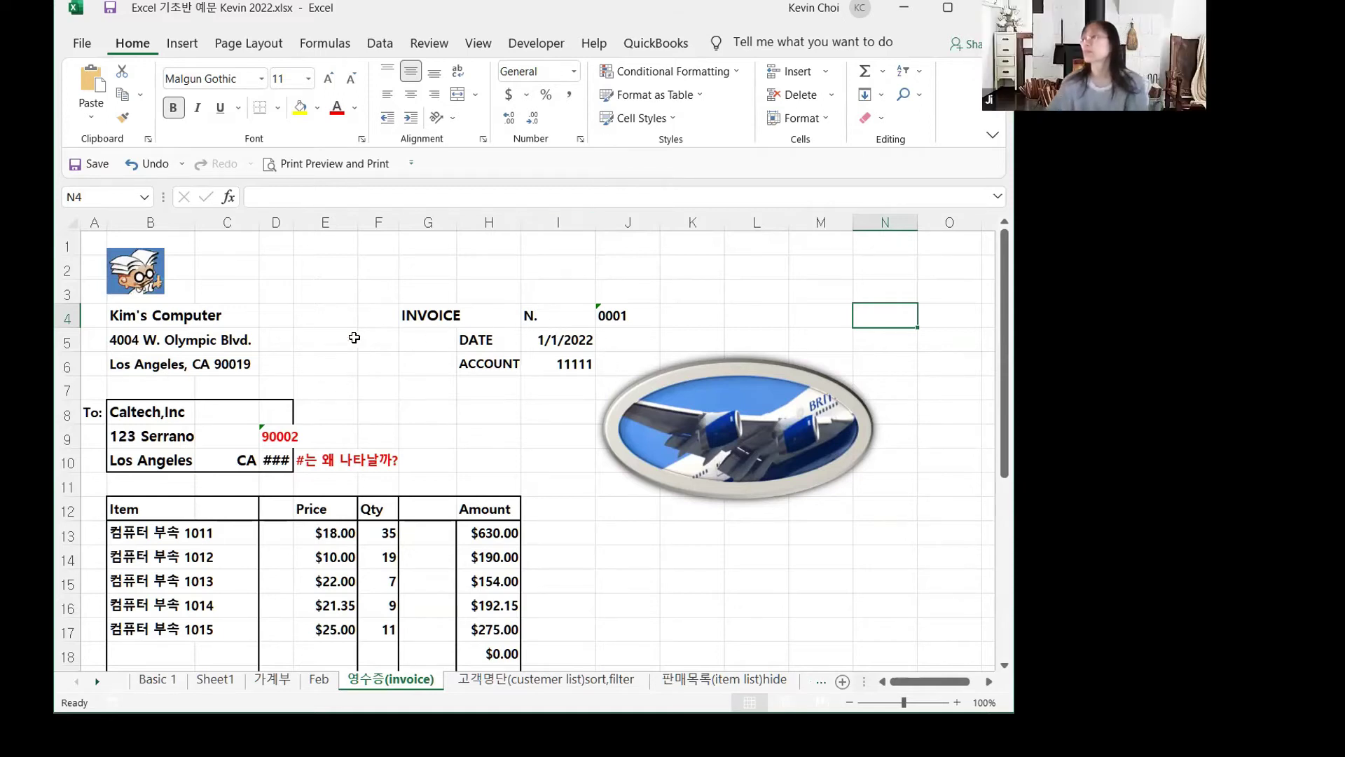
# - Review the editing commands offered for the invoice date cell I5
pyautogui.click(567, 339)
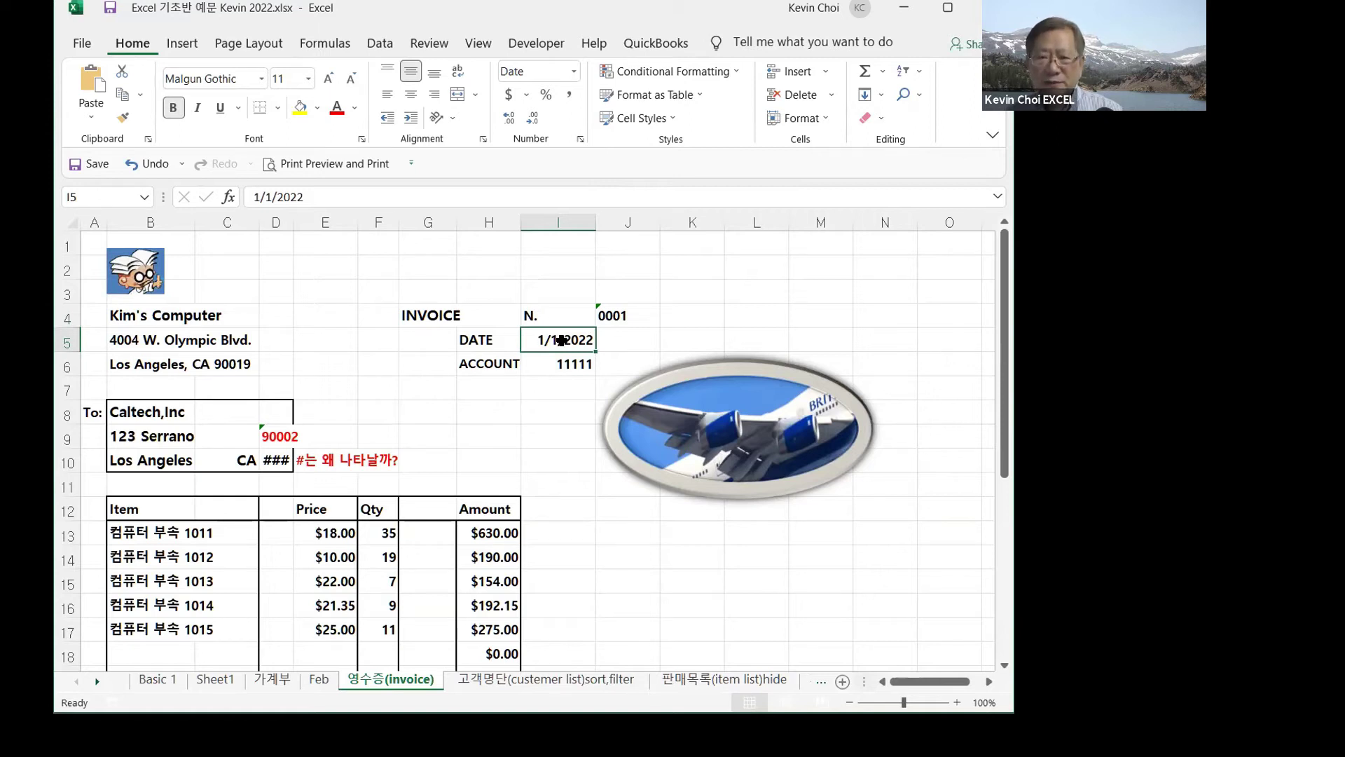
pyautogui.rightClick(543, 337)
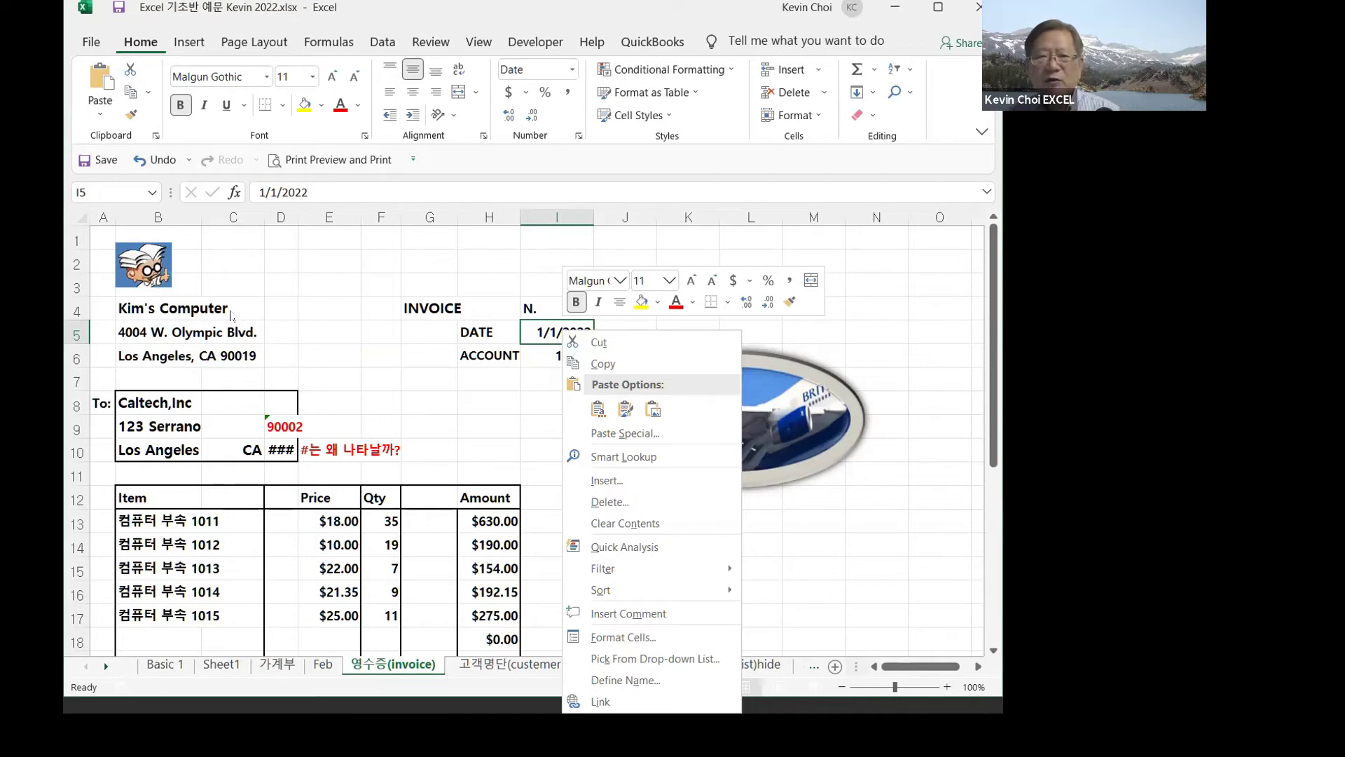
pyautogui.moveTo(231, 315); pyautogui.dragTo(543, 493)
pyautogui.click(769, 284)
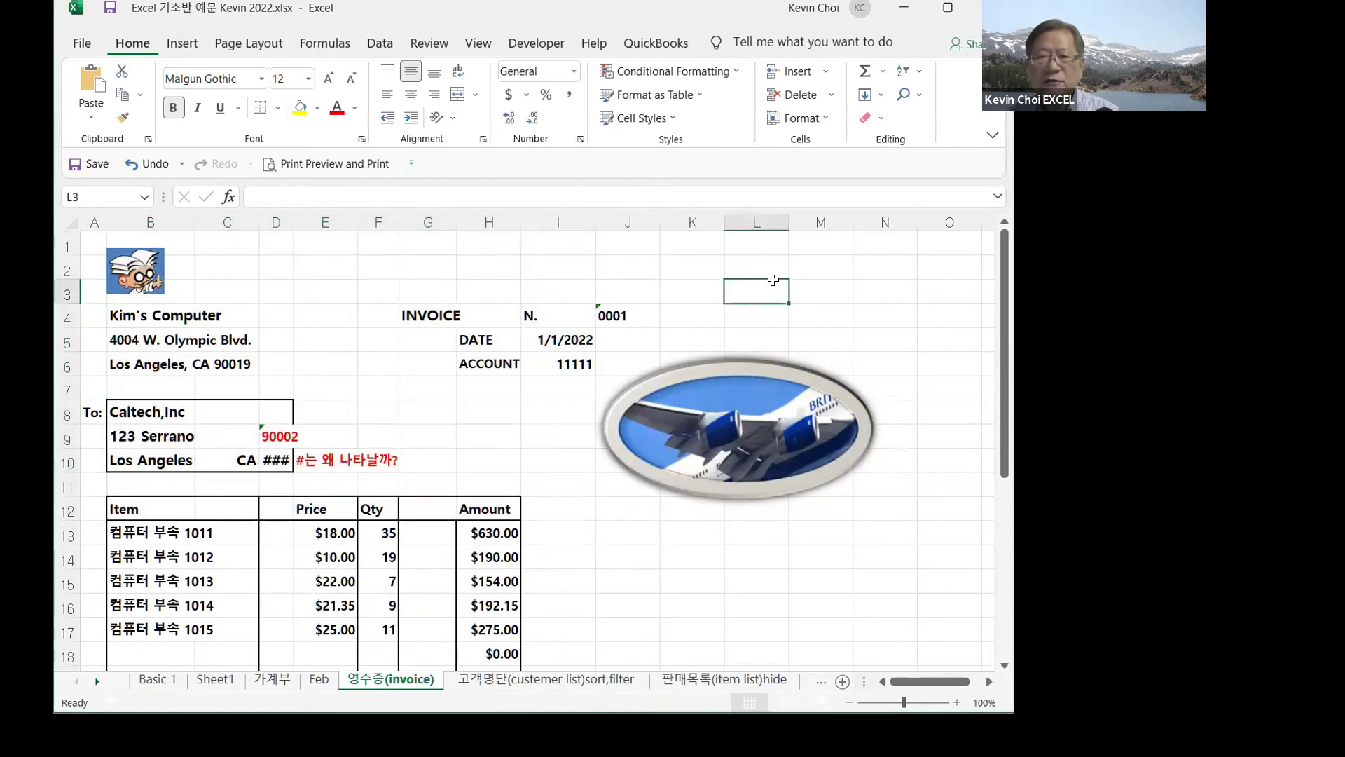
# - Check the number and alignment format options available for the invoice date cell I5
pyautogui.click(561, 339)
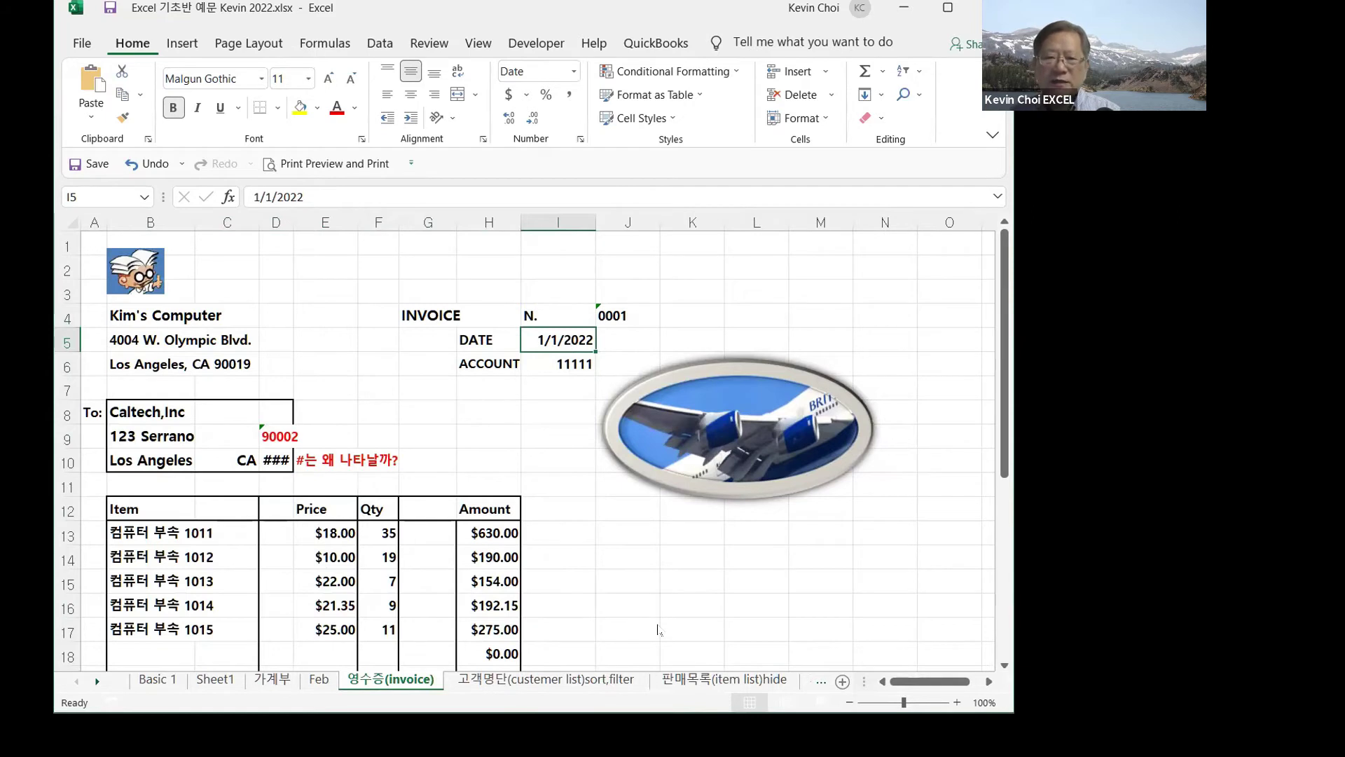
pyautogui.rightClick(568, 343)
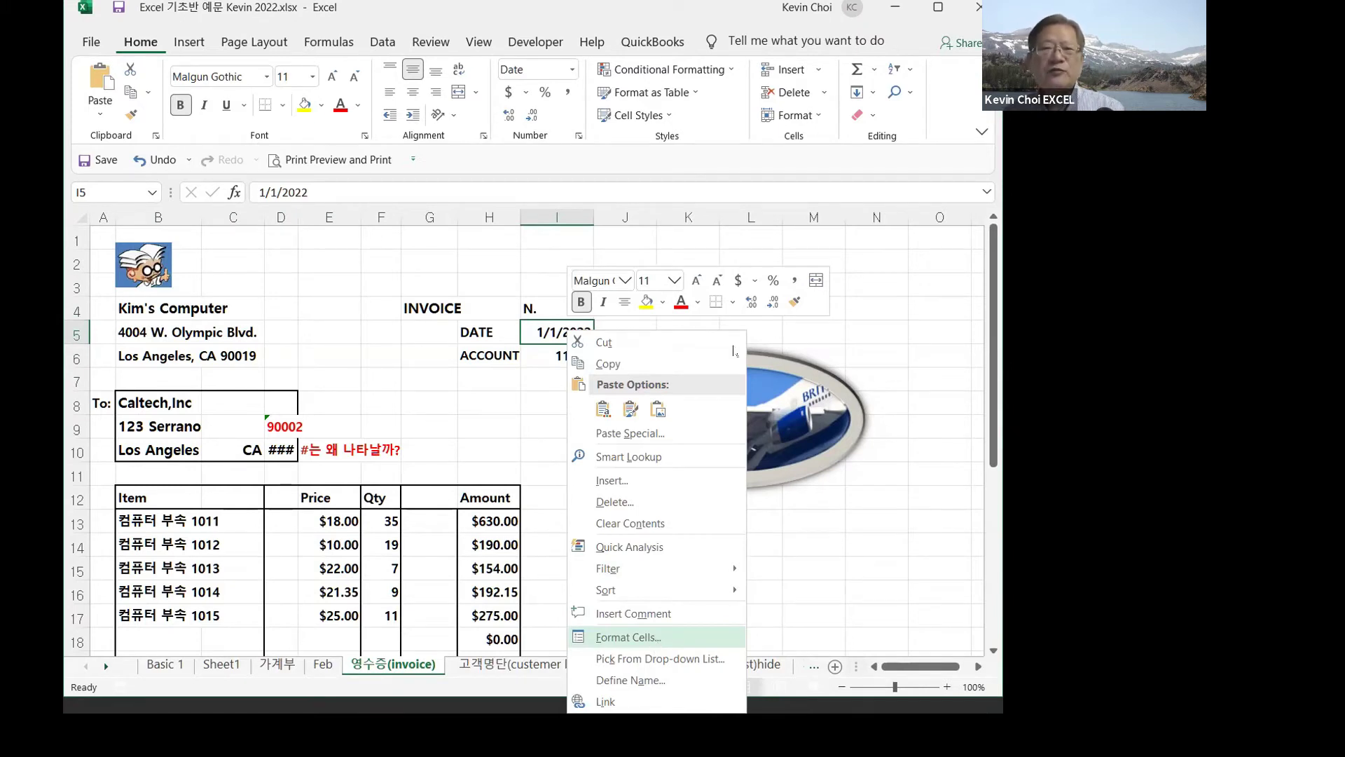
pyautogui.press('Return')
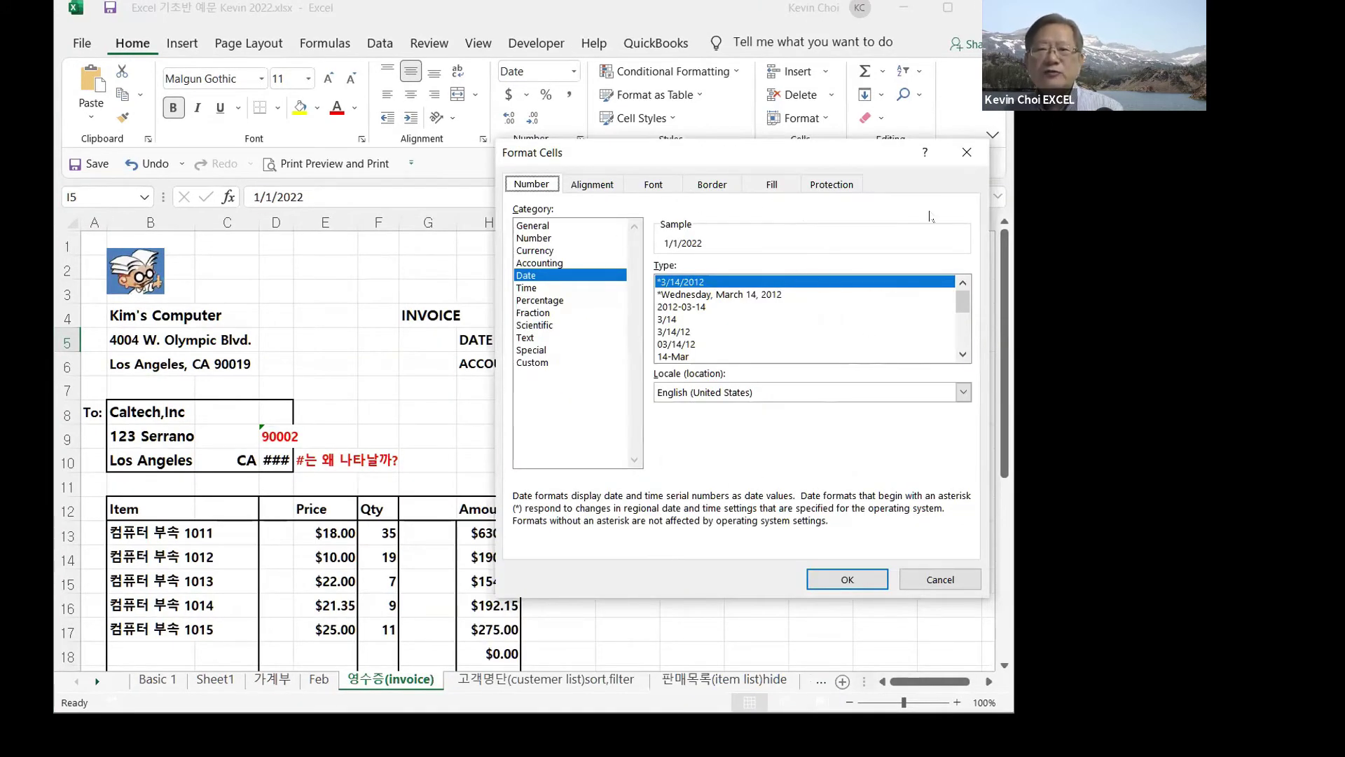
pyautogui.click(967, 154)
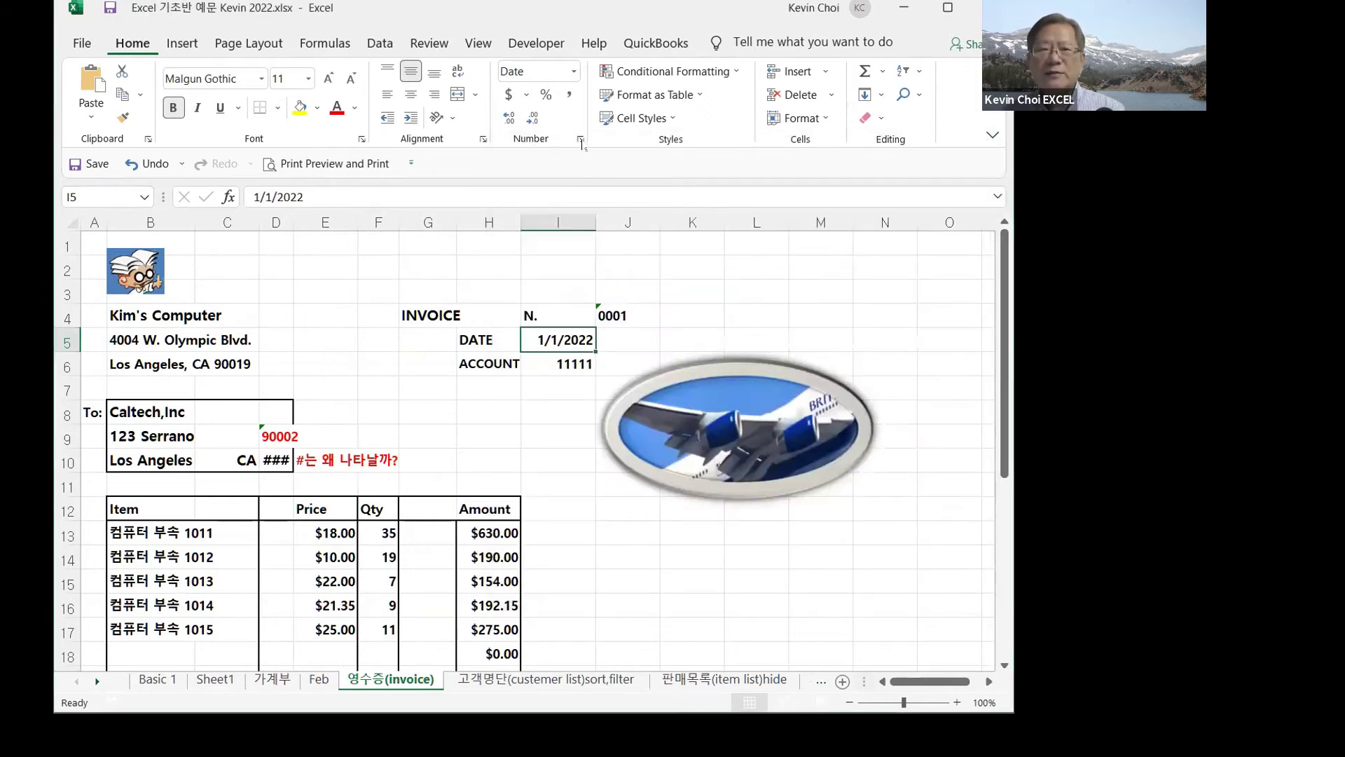
pyautogui.click(580, 140)
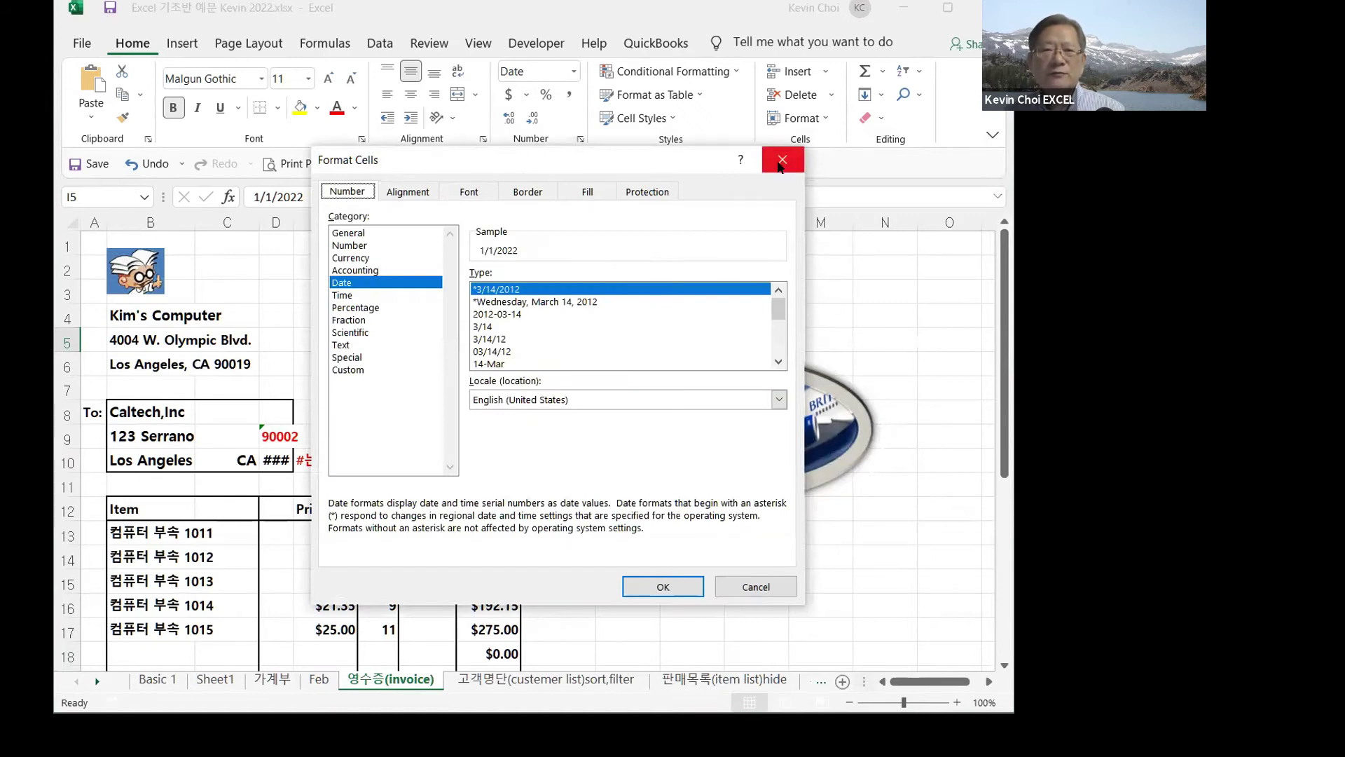
pyautogui.click(482, 139)
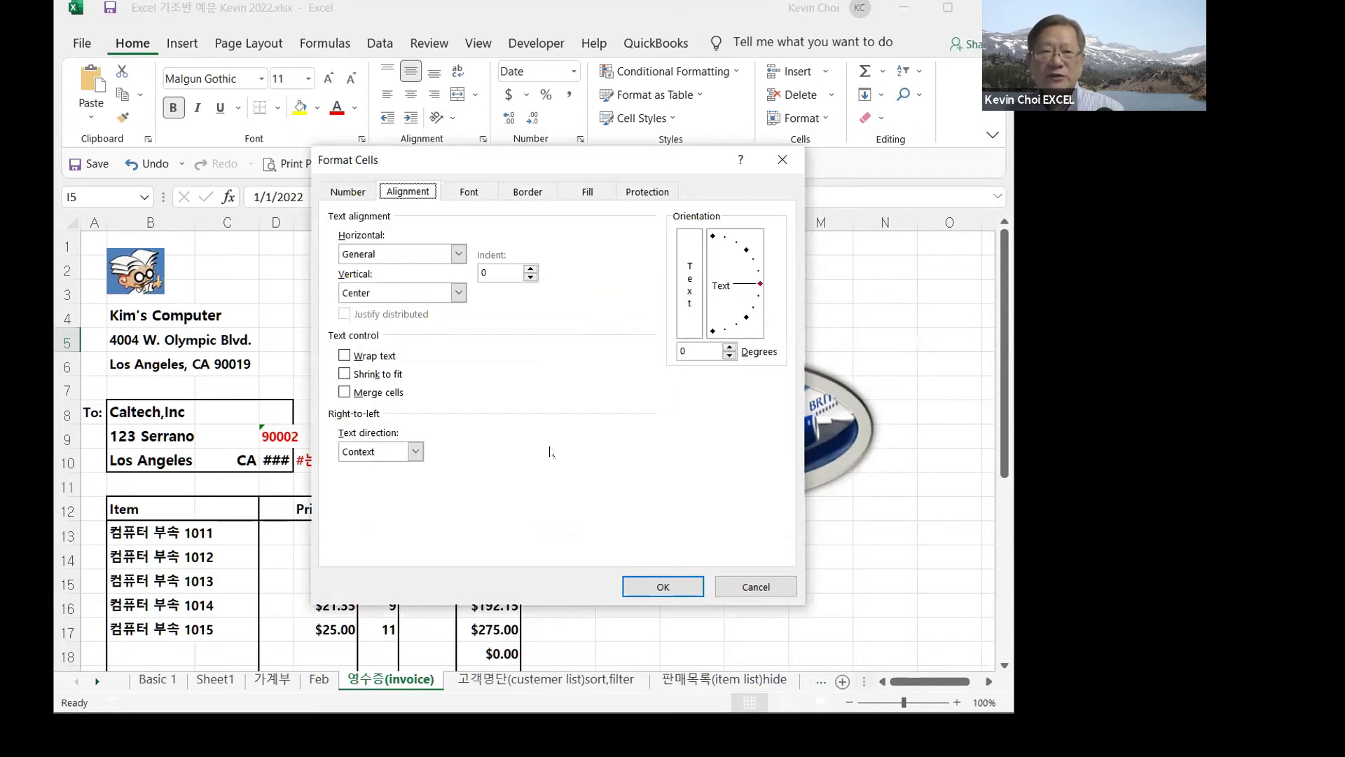
pyautogui.click(782, 160)
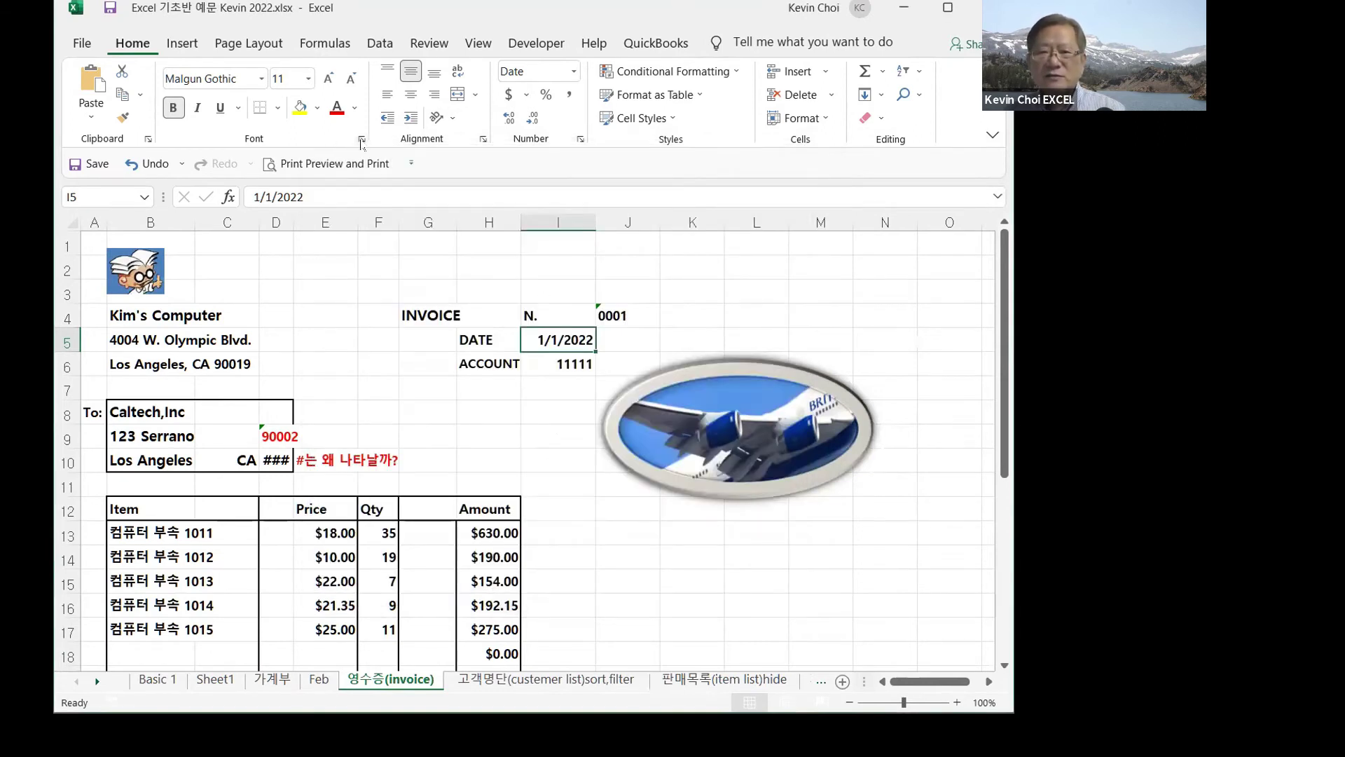
# - Examine the font settings and the Number, Currency and Accounting formats for cell I5, including currency symbols and decimal places
pyautogui.click(361, 139)
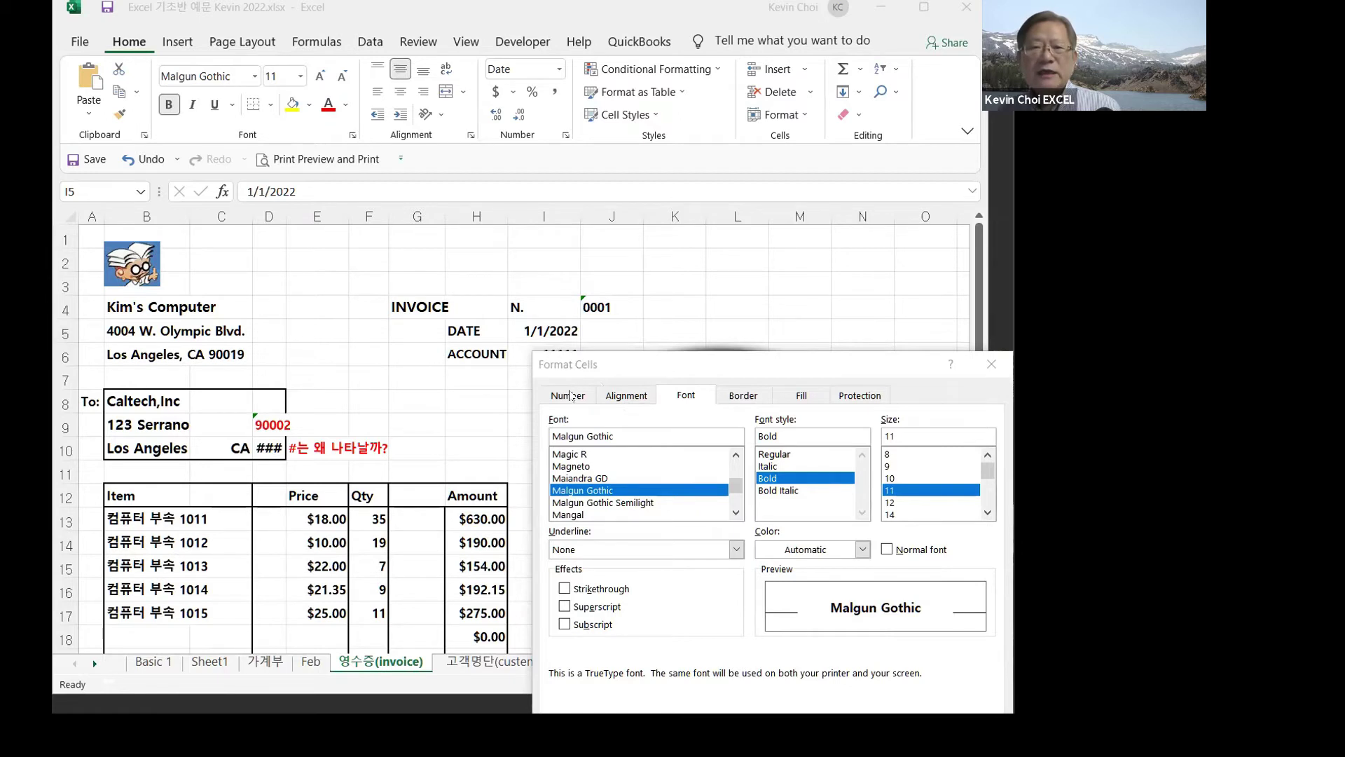
pyautogui.click(571, 396)
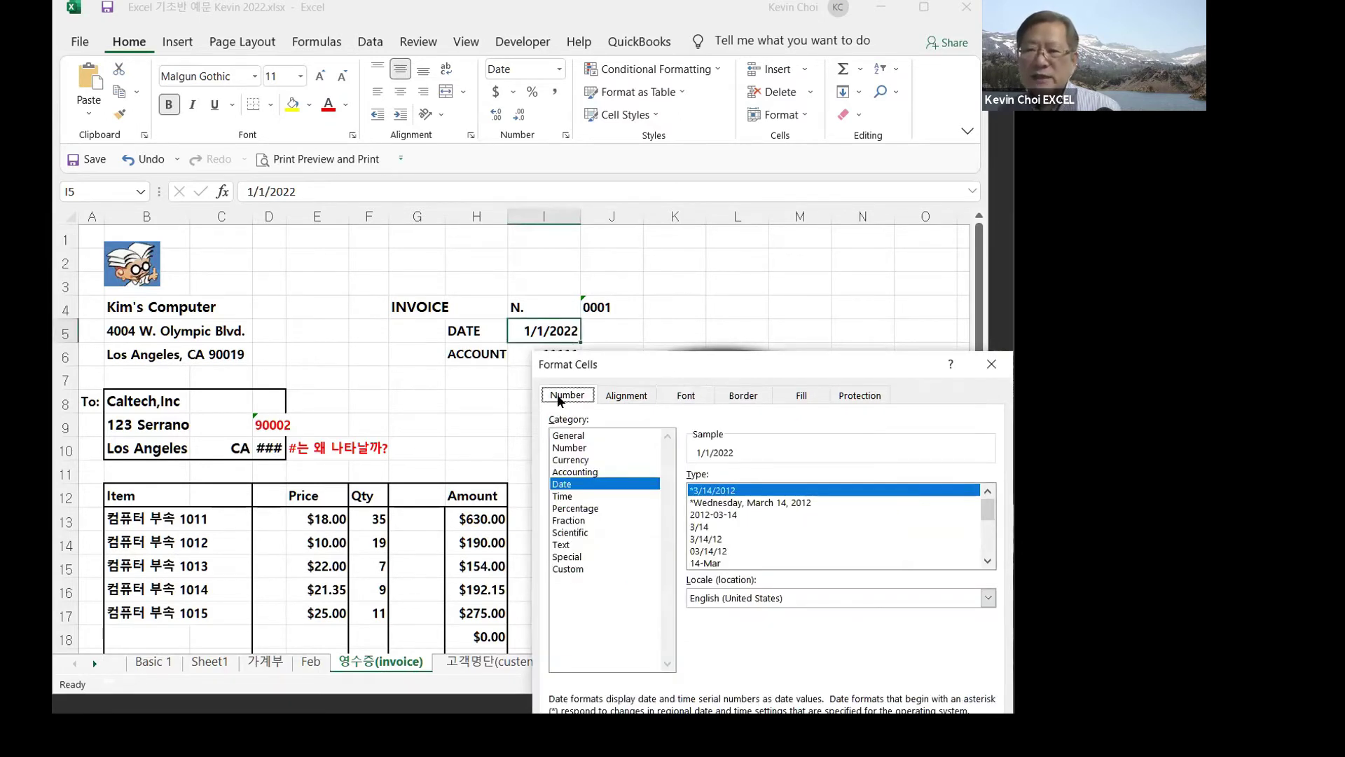
pyautogui.click(569, 448)
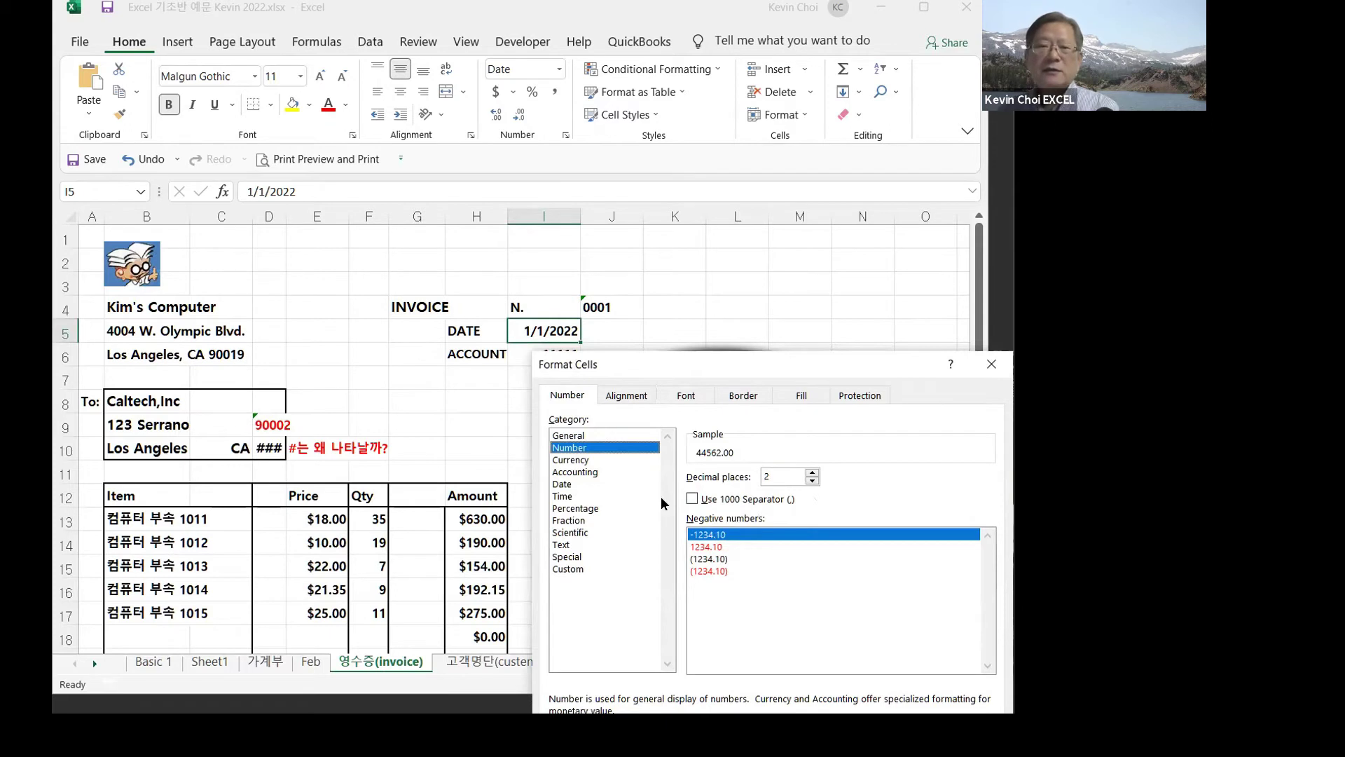
pyautogui.click(584, 461)
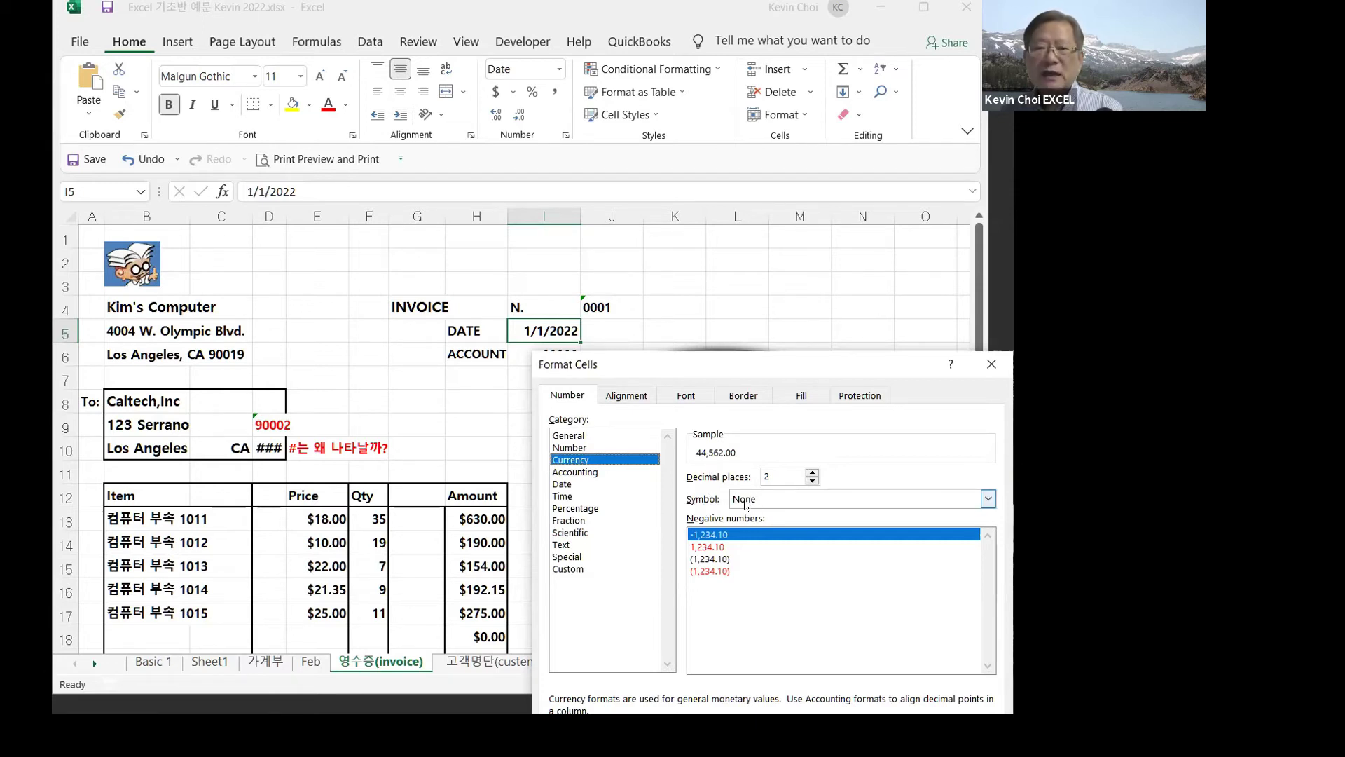
pyautogui.click(986, 501)
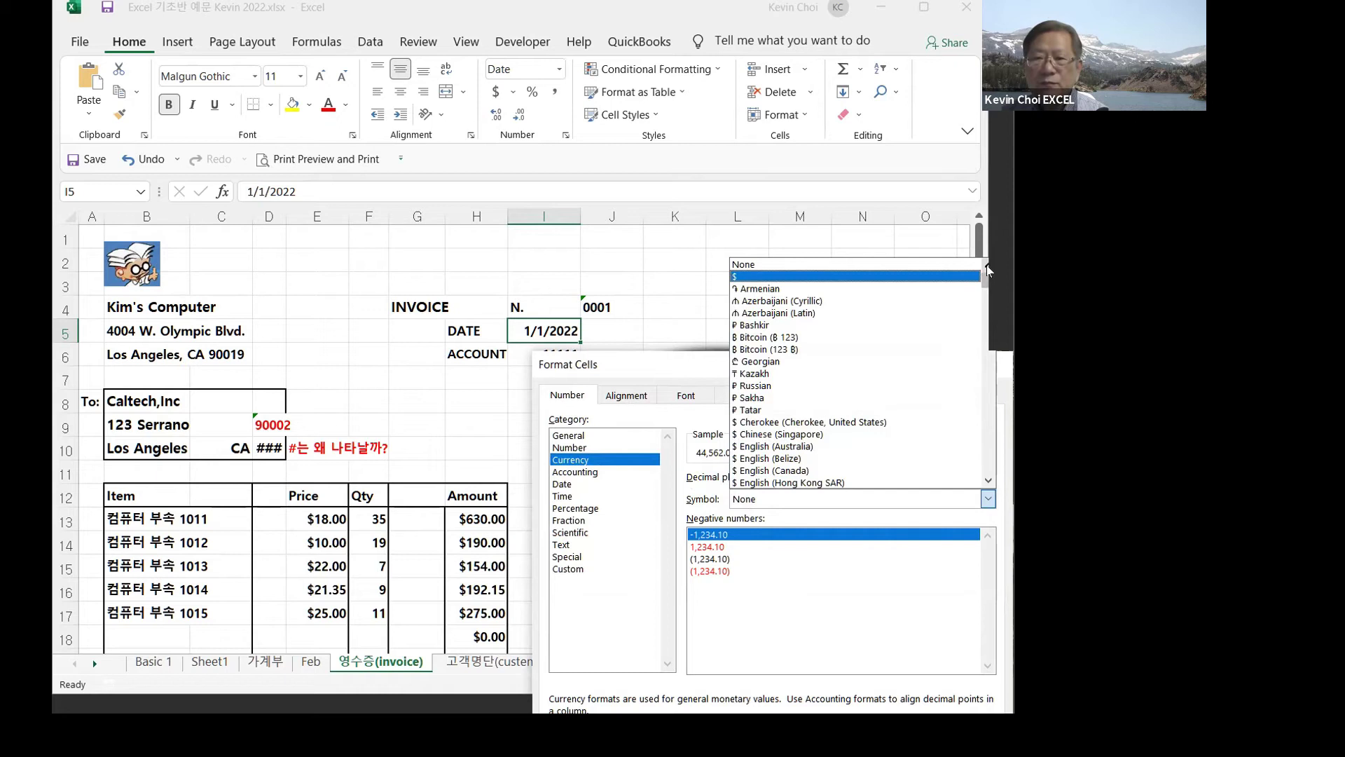
pyautogui.click(750, 496)
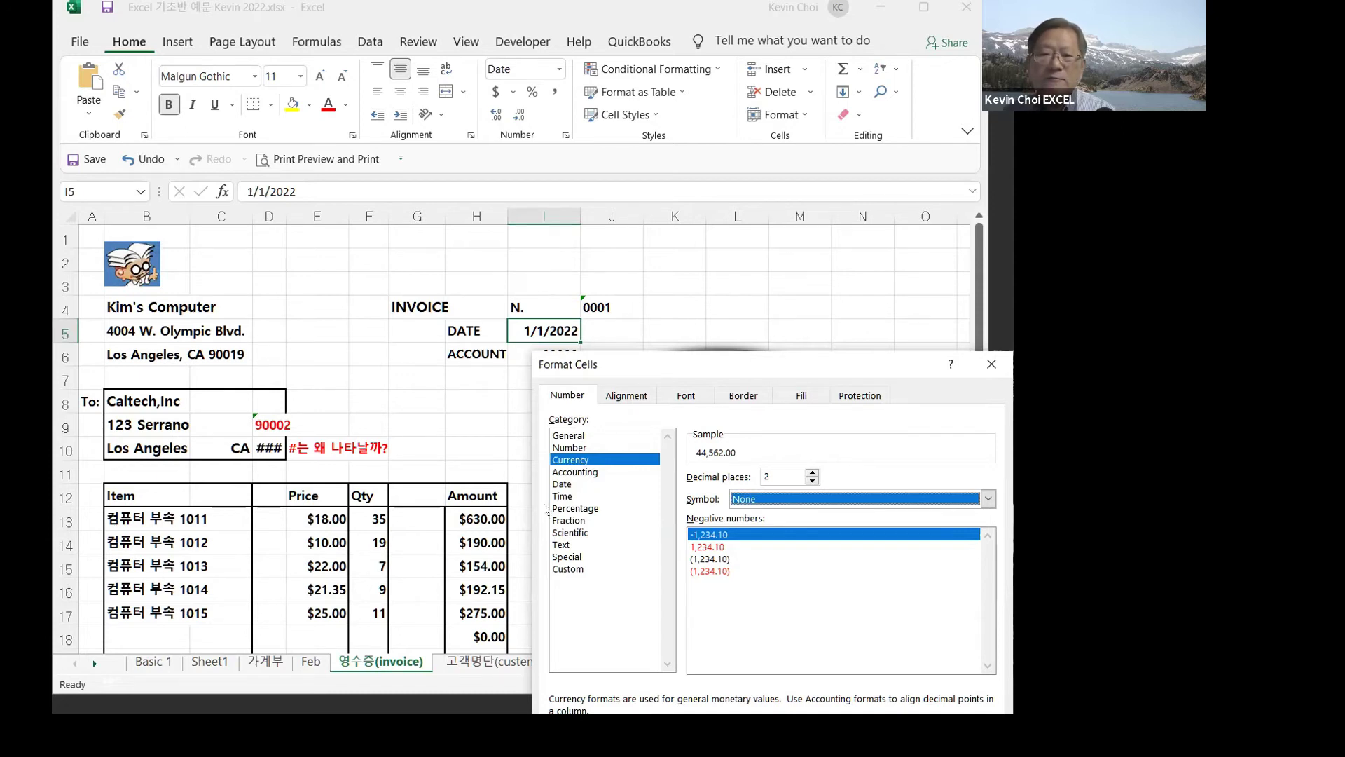
pyautogui.click(579, 473)
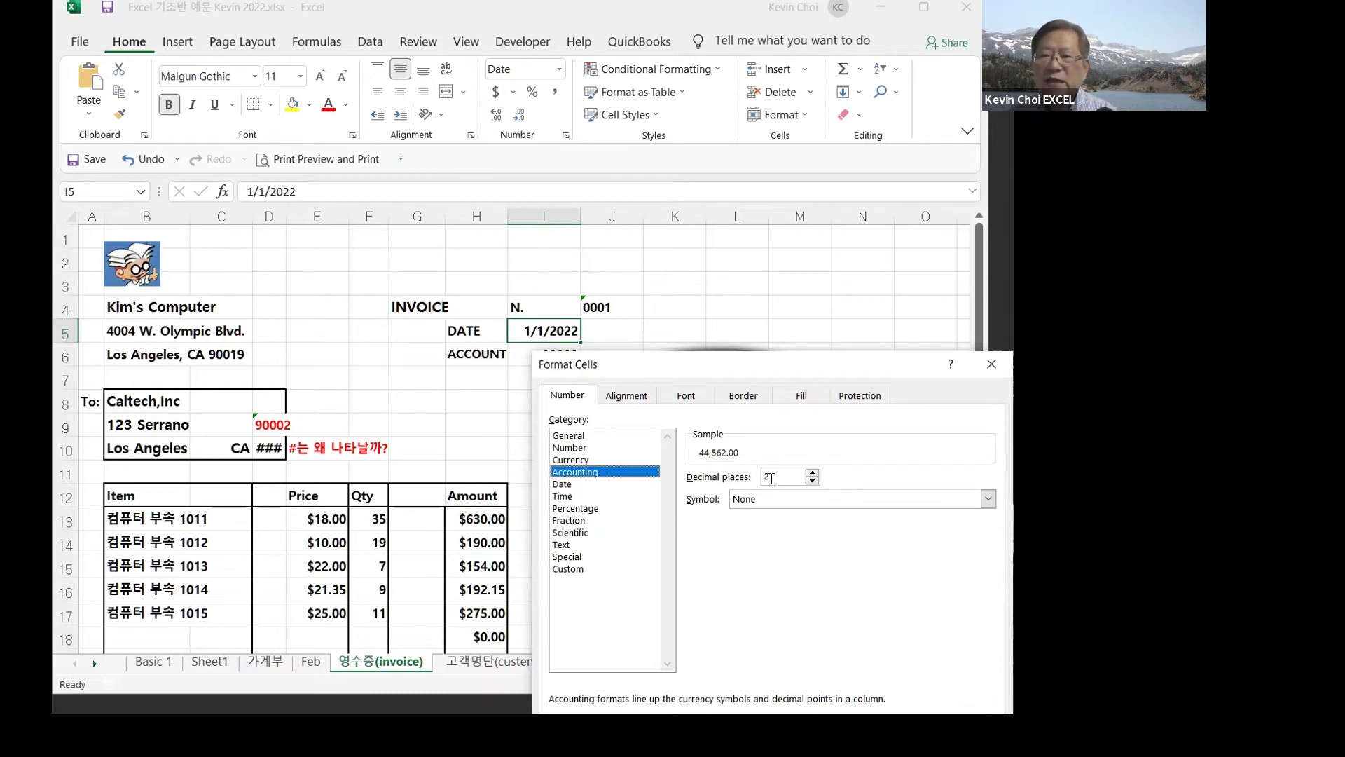
pyautogui.click(813, 473)
pyautogui.click(812, 473)
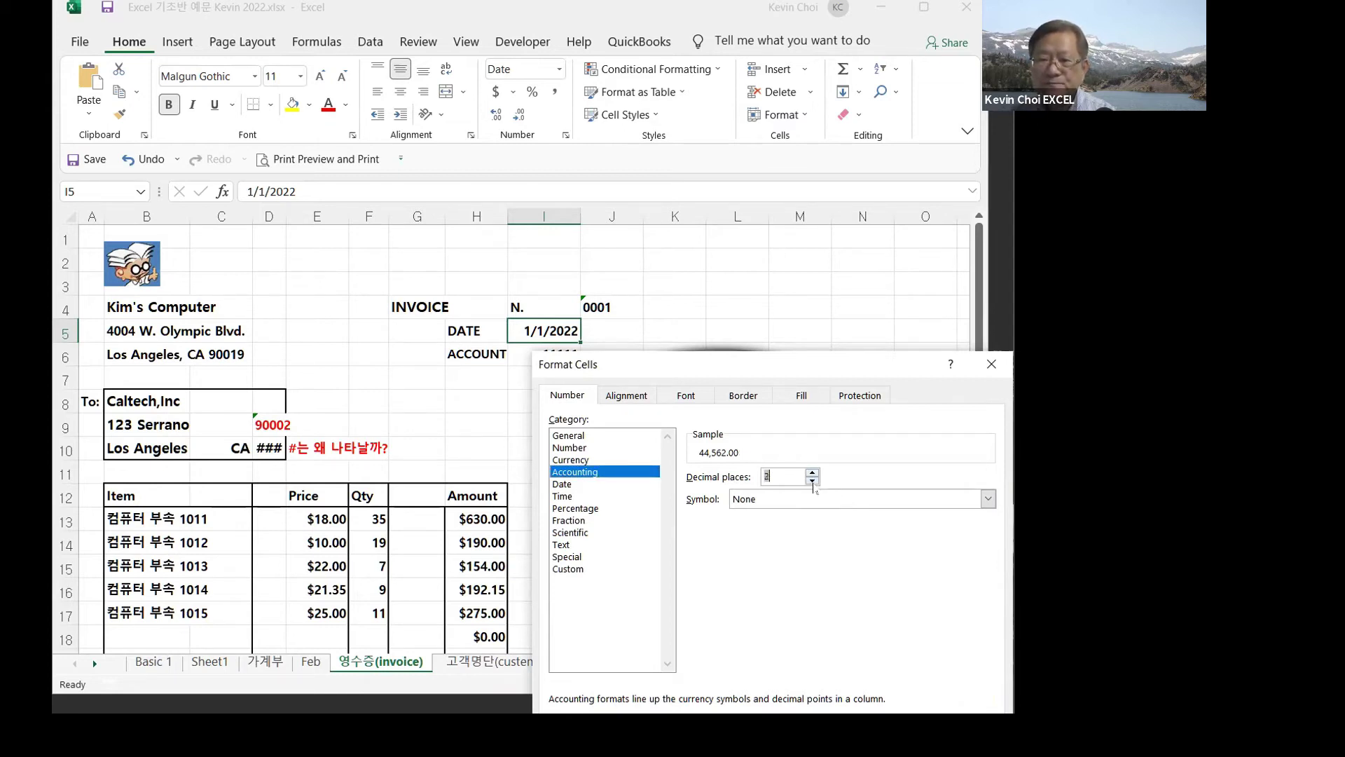
# - Format the invoice date in I5 as a long date with weekday (Wednesday, March 14, 2012 type) and widen column I to fit it
pyautogui.click(561, 485)
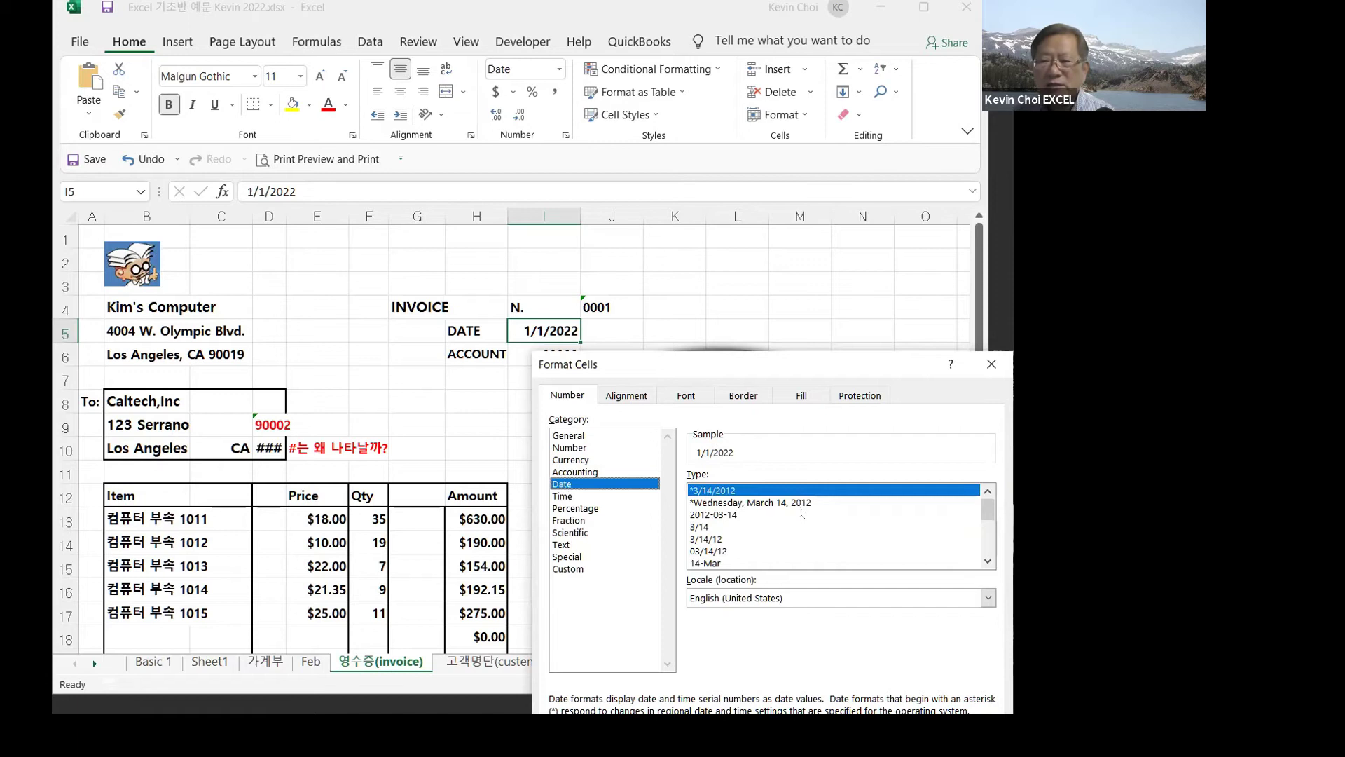
pyautogui.click(734, 503)
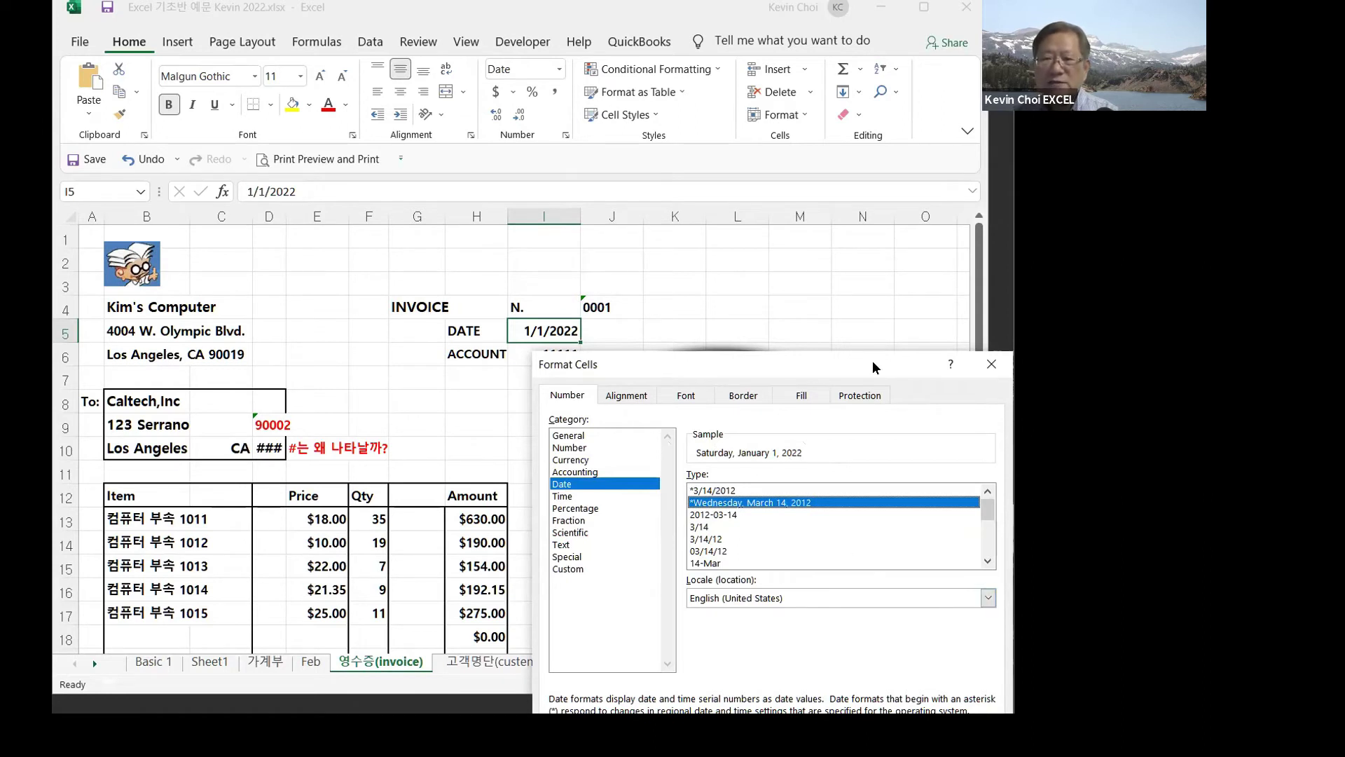
pyautogui.click(882, 695)
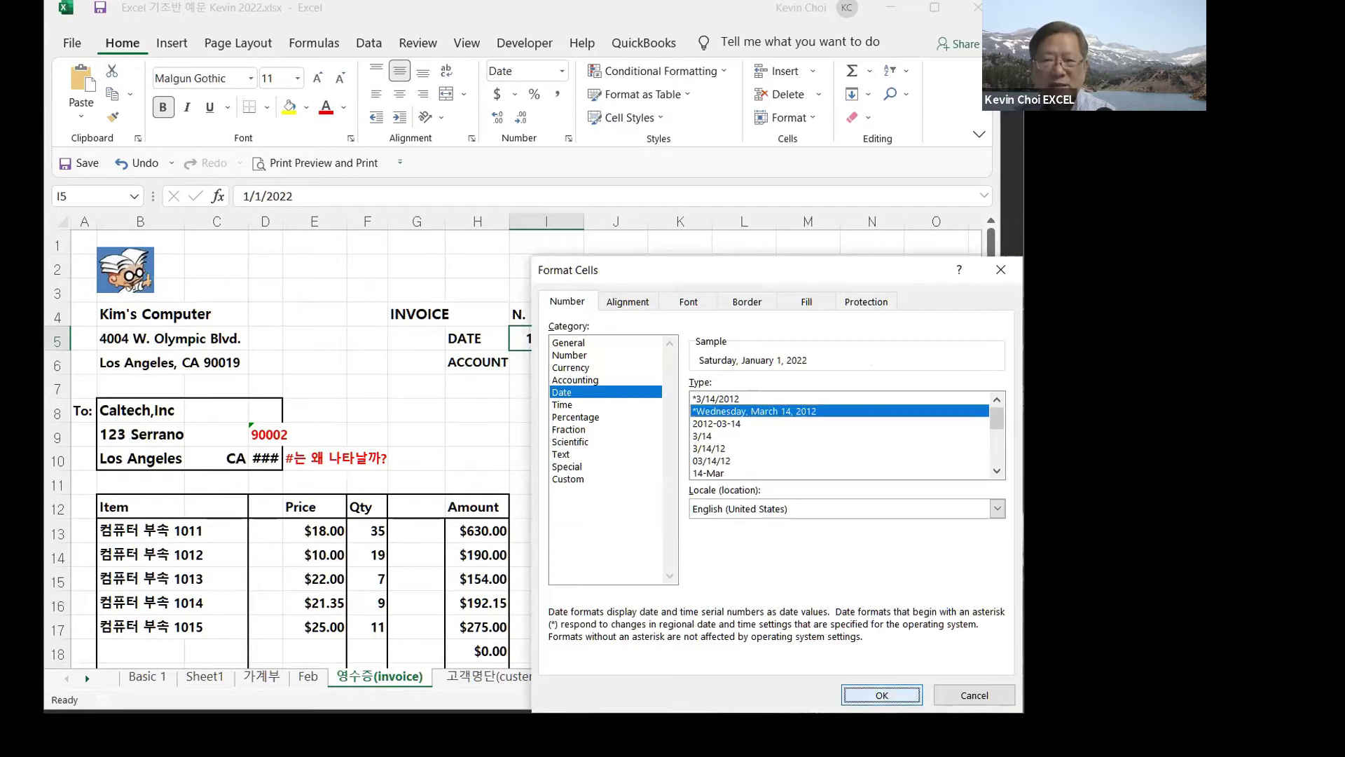
pyautogui.moveTo(592, 222); pyautogui.dragTo(713, 222)
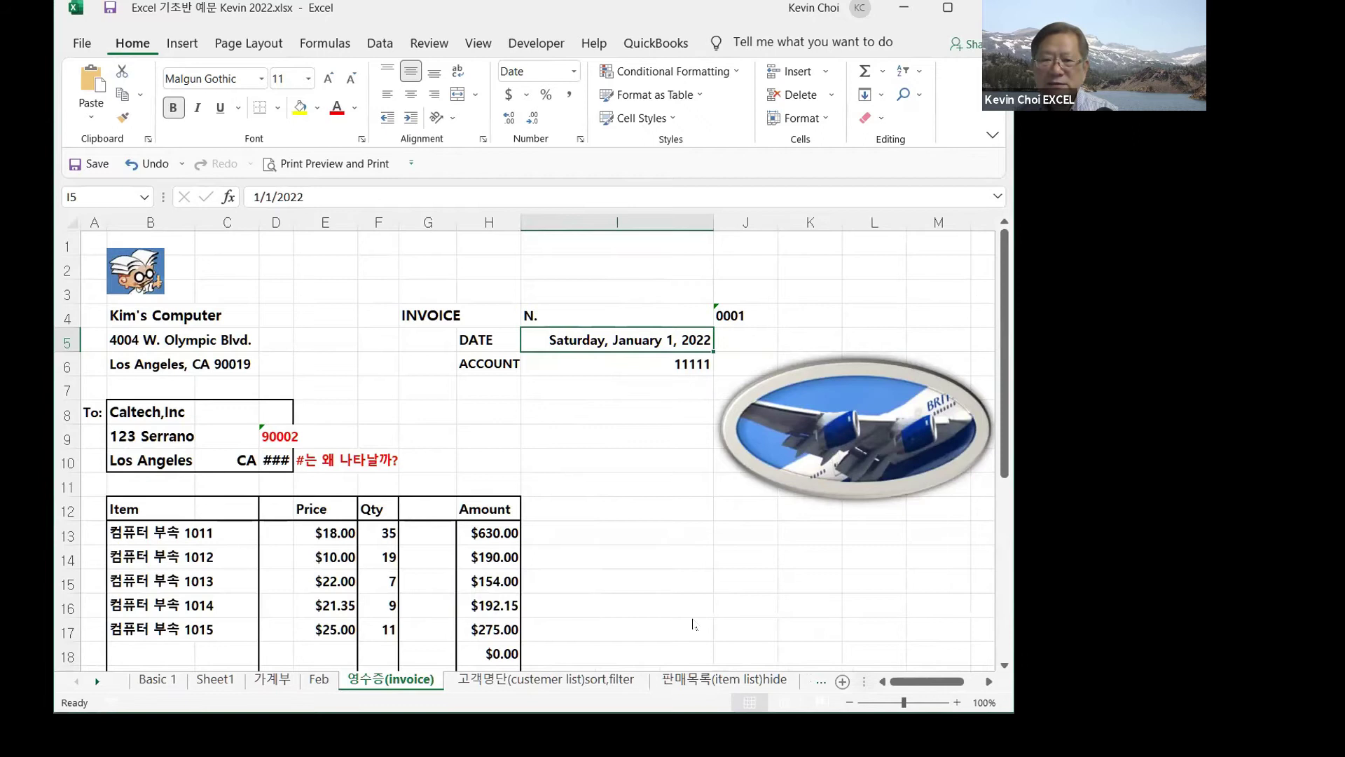
# - Preview the 14-Mar date type for cell I5, look through the other date types, and keep the long weekday date
pyautogui.rightClick(626, 339)
pyautogui.click(704, 639)
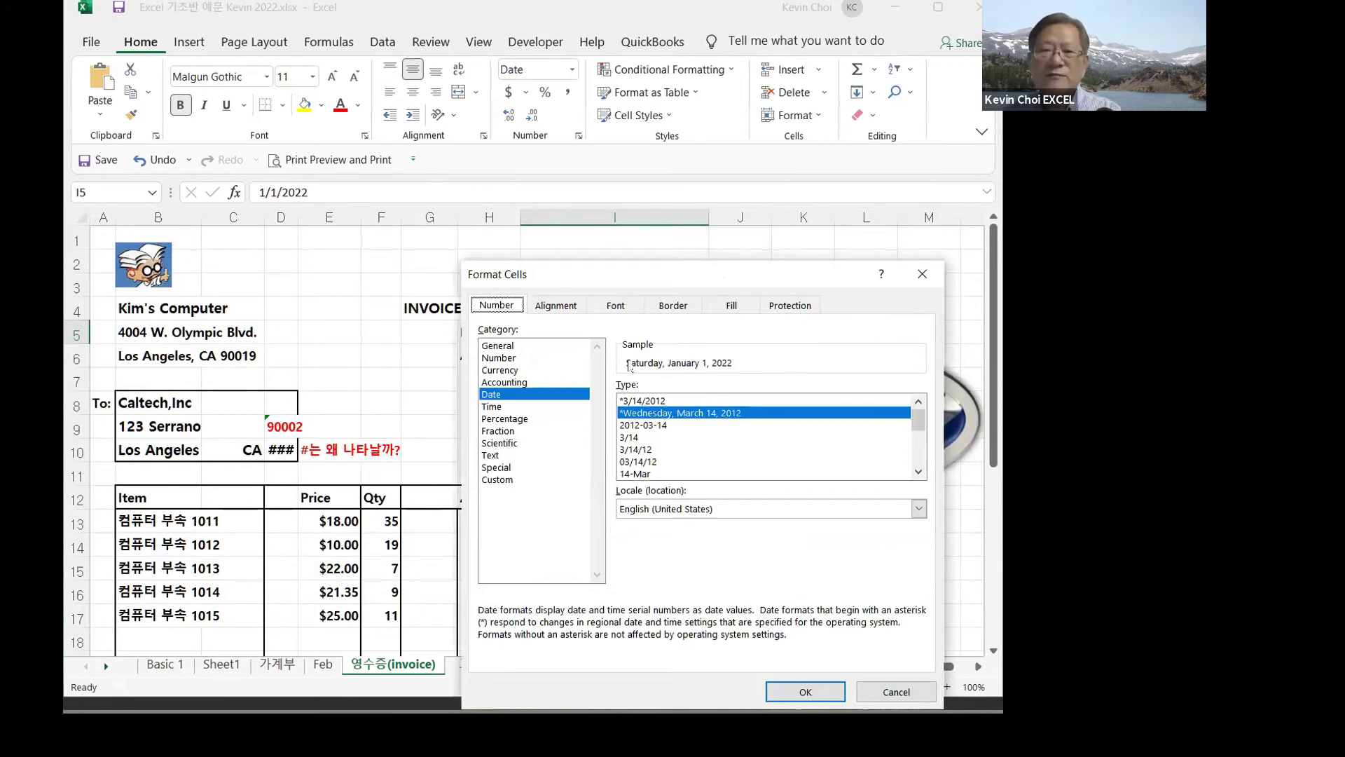
pyautogui.click(643, 475)
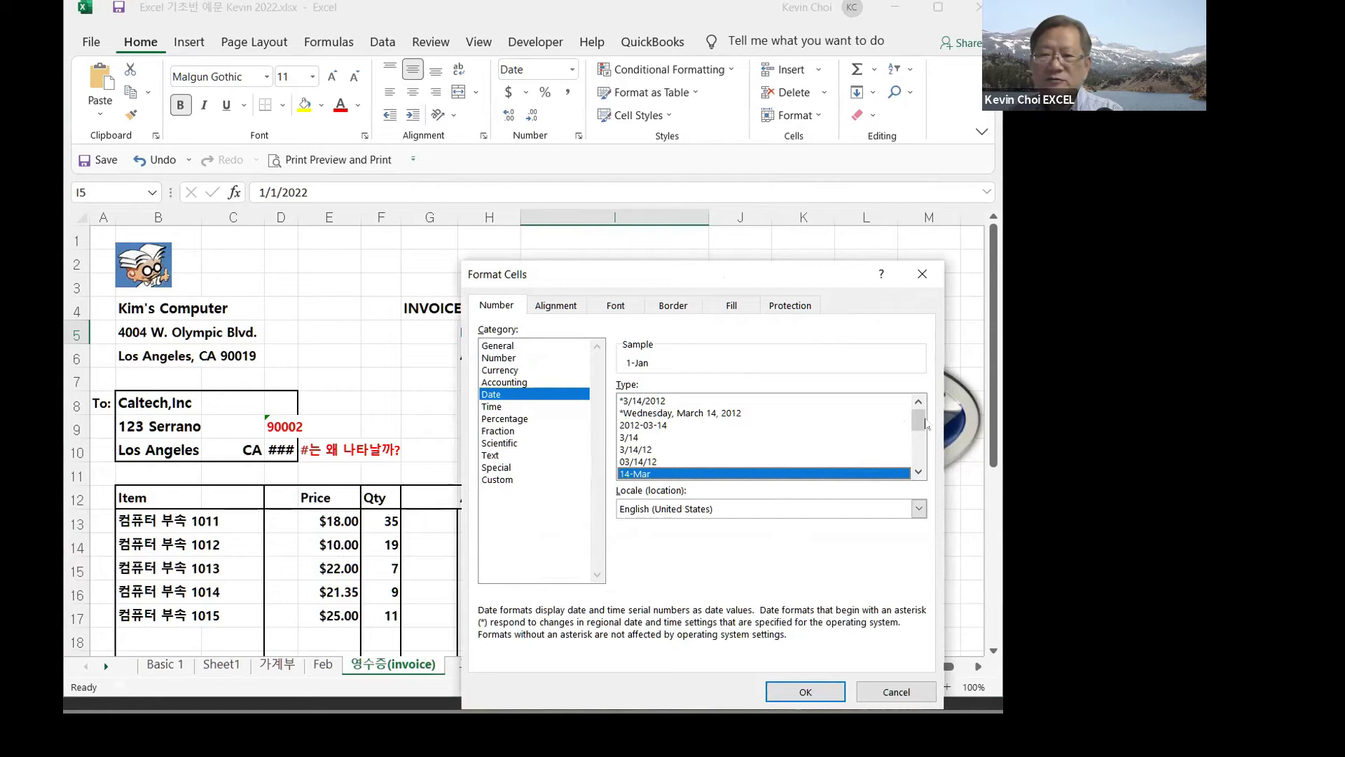
pyautogui.moveTo(917, 417); pyautogui.dragTo(917, 464)
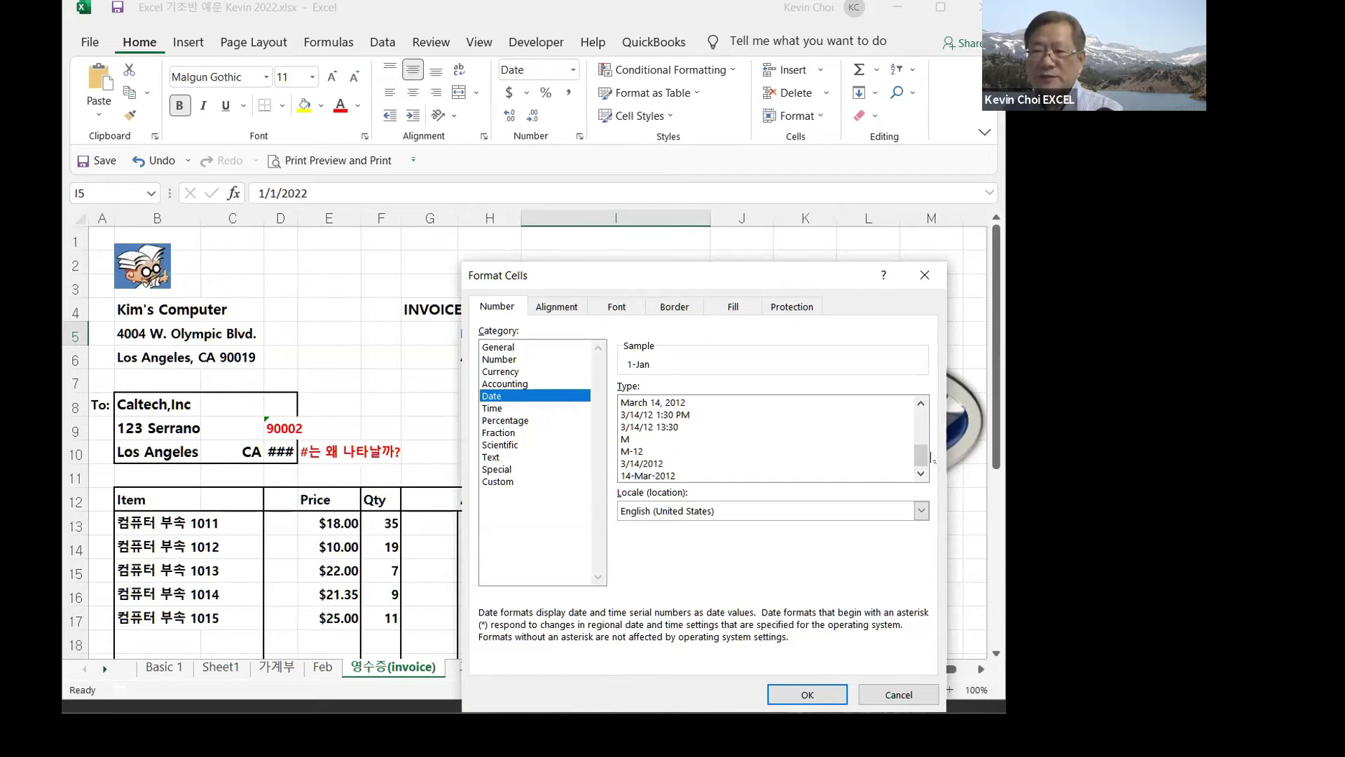
pyautogui.moveTo(926, 456); pyautogui.dragTo(924, 423)
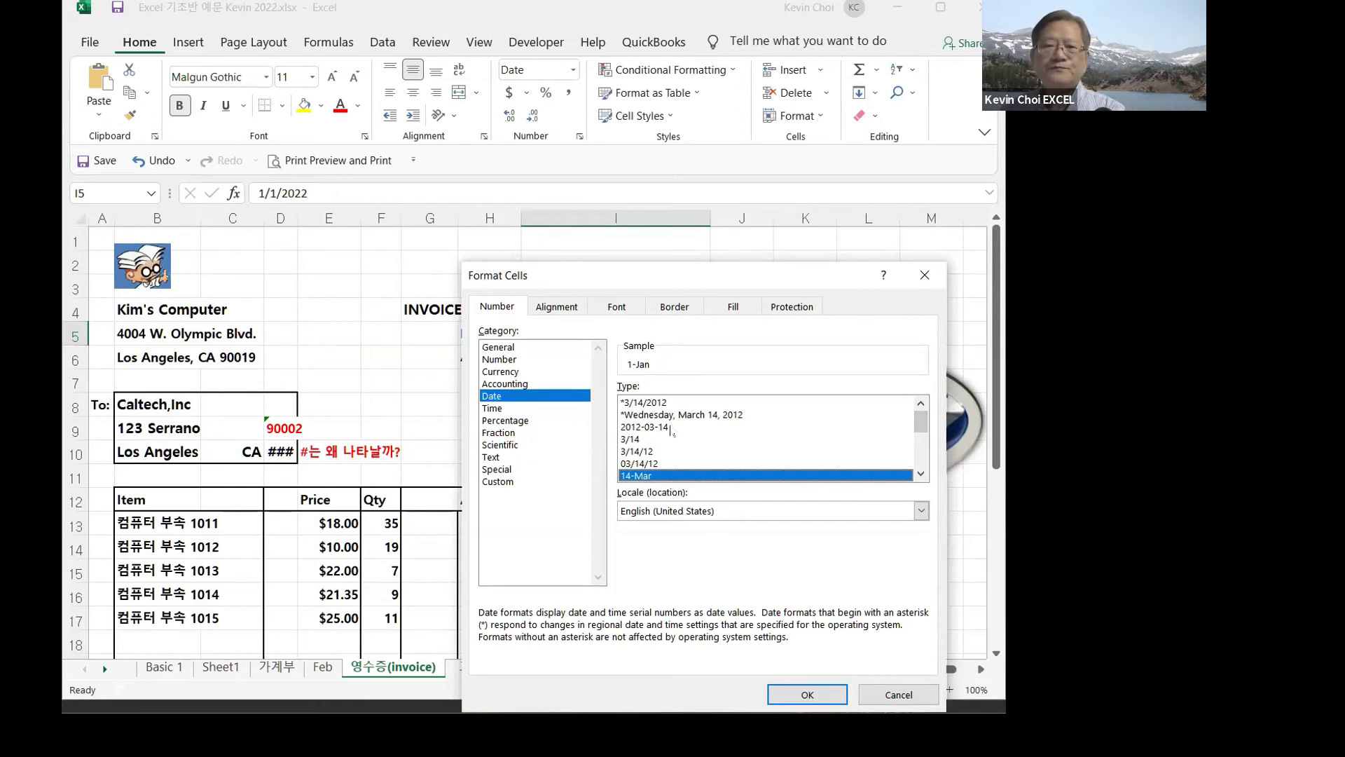
pyautogui.click(702, 415)
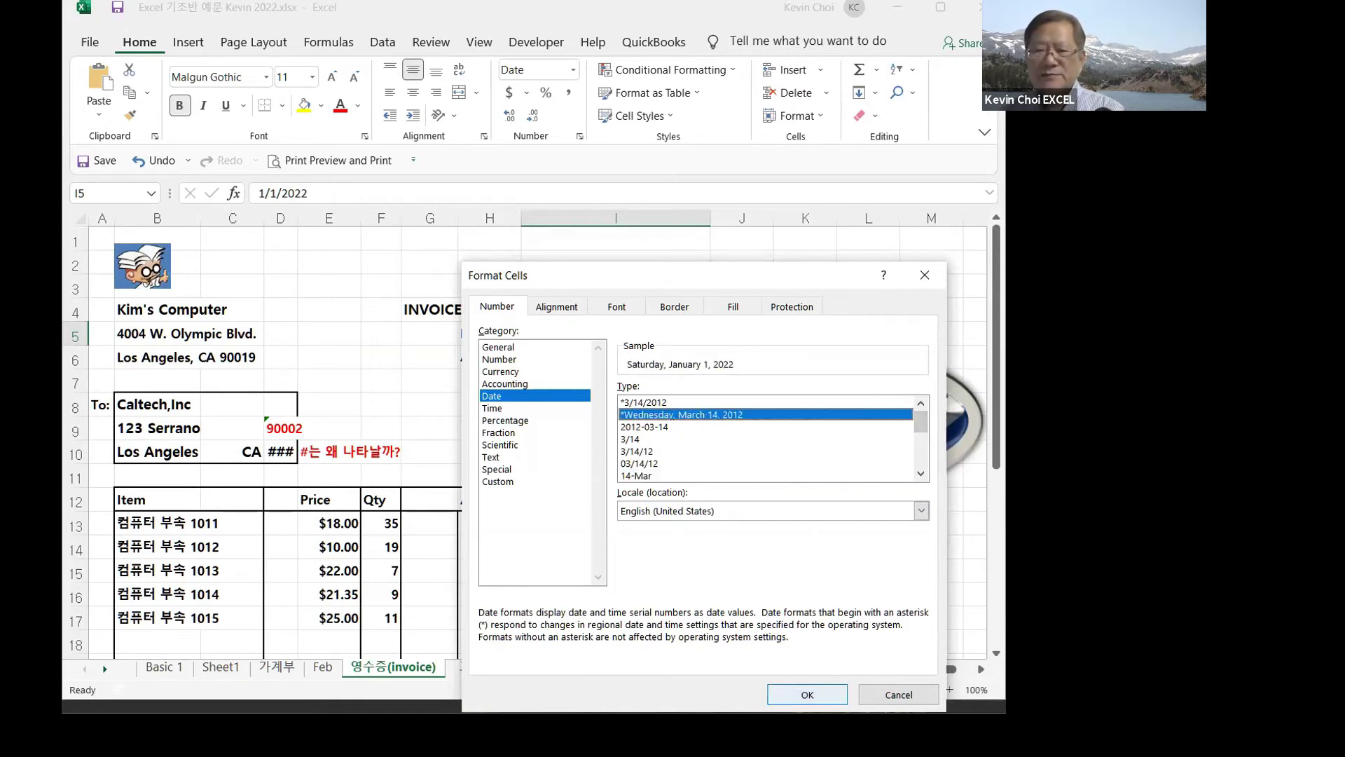
pyautogui.click(807, 694)
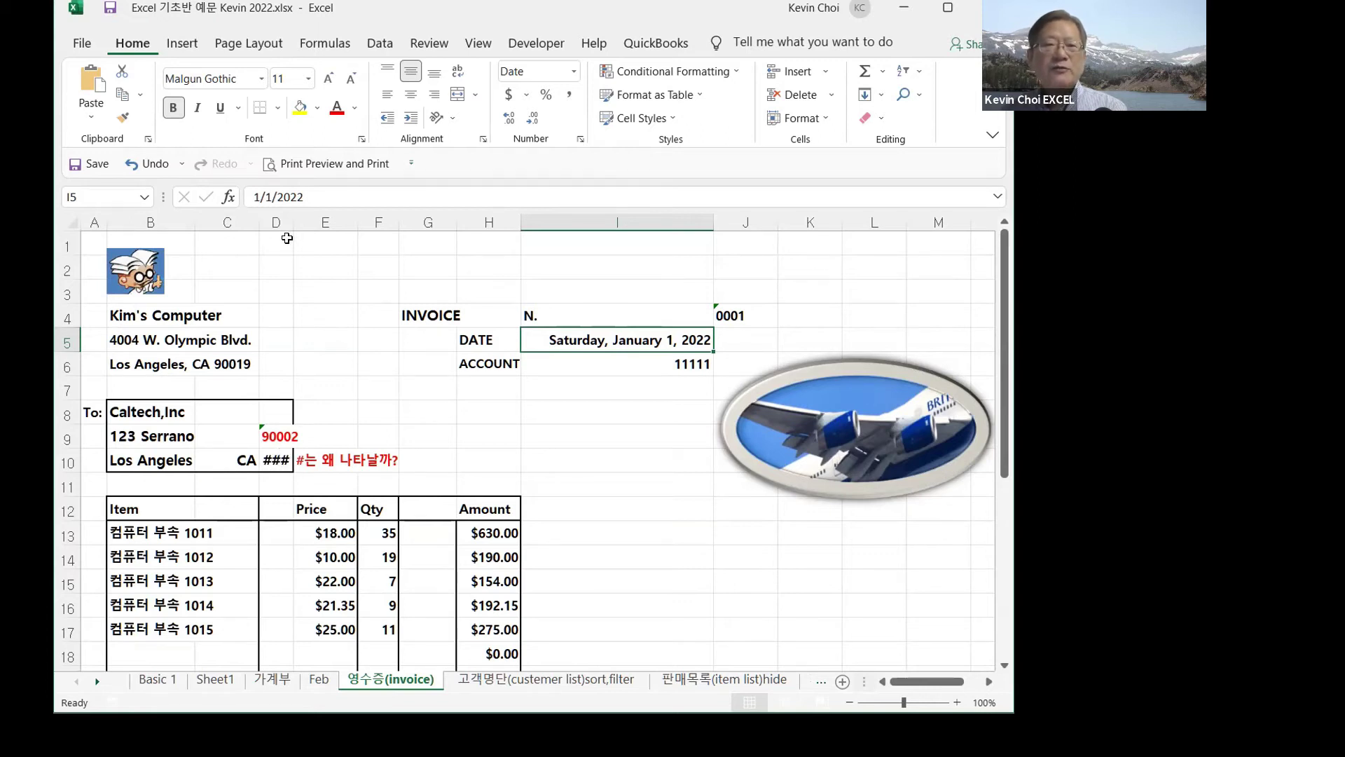
# - Widen column D until the ZIP code in D10 fits, and check the amount formula in H13
pyautogui.moveTo(293, 220); pyautogui.dragTo(324, 220)
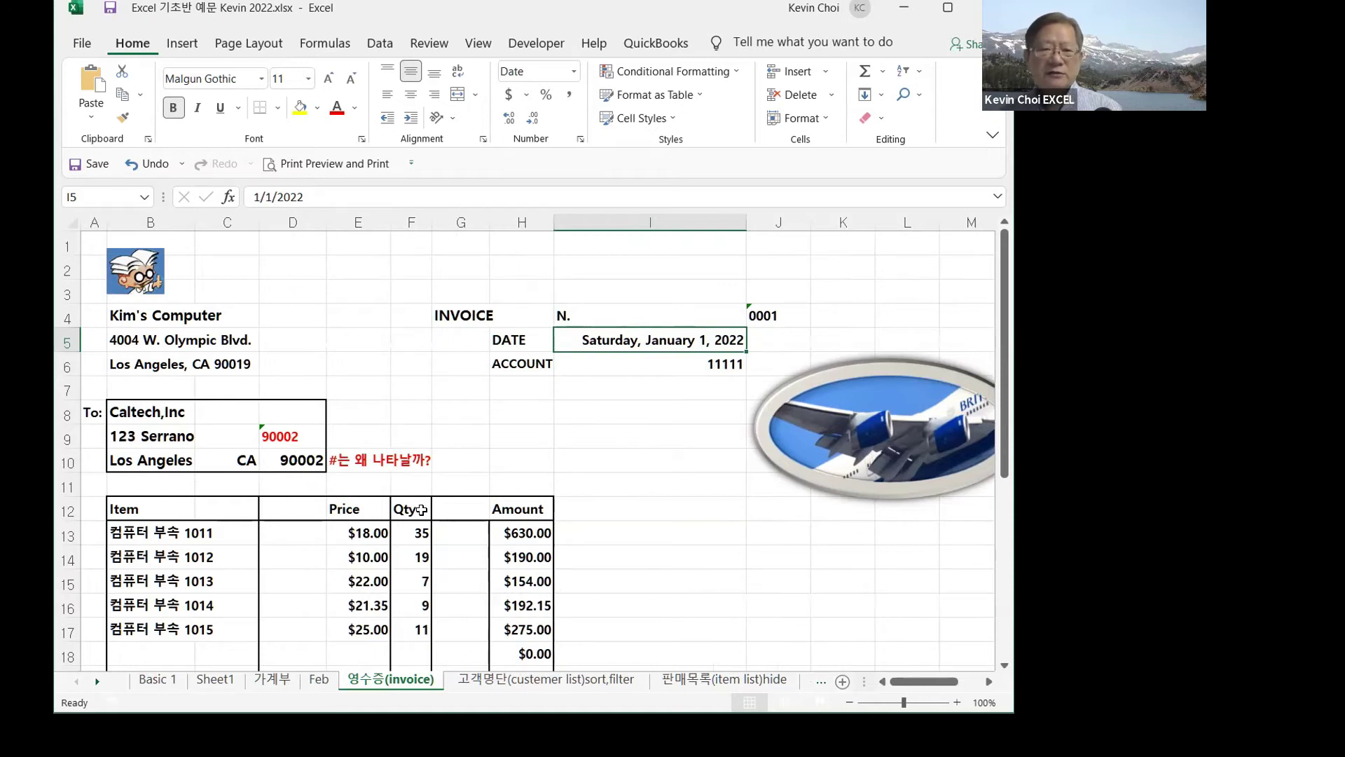
pyautogui.scroll(-2, 652, 535)
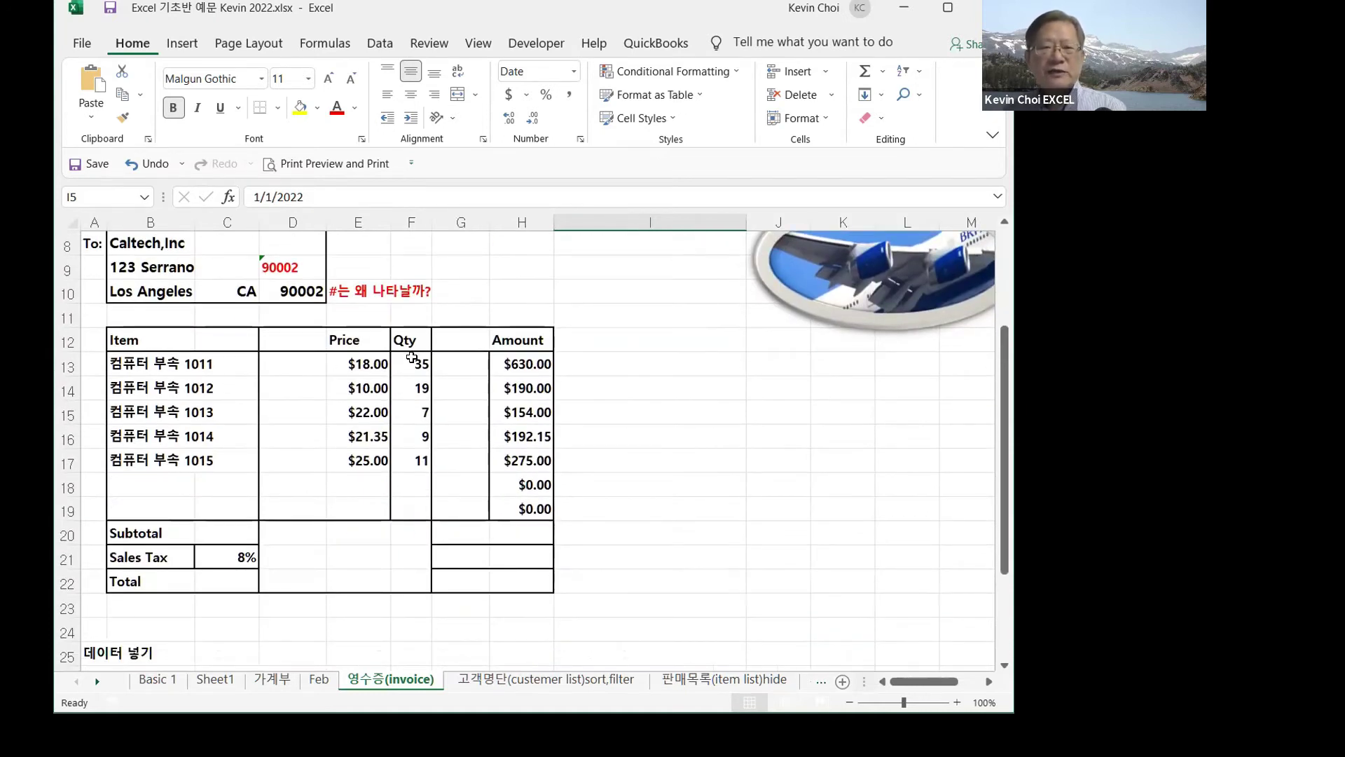
pyautogui.click(520, 365)
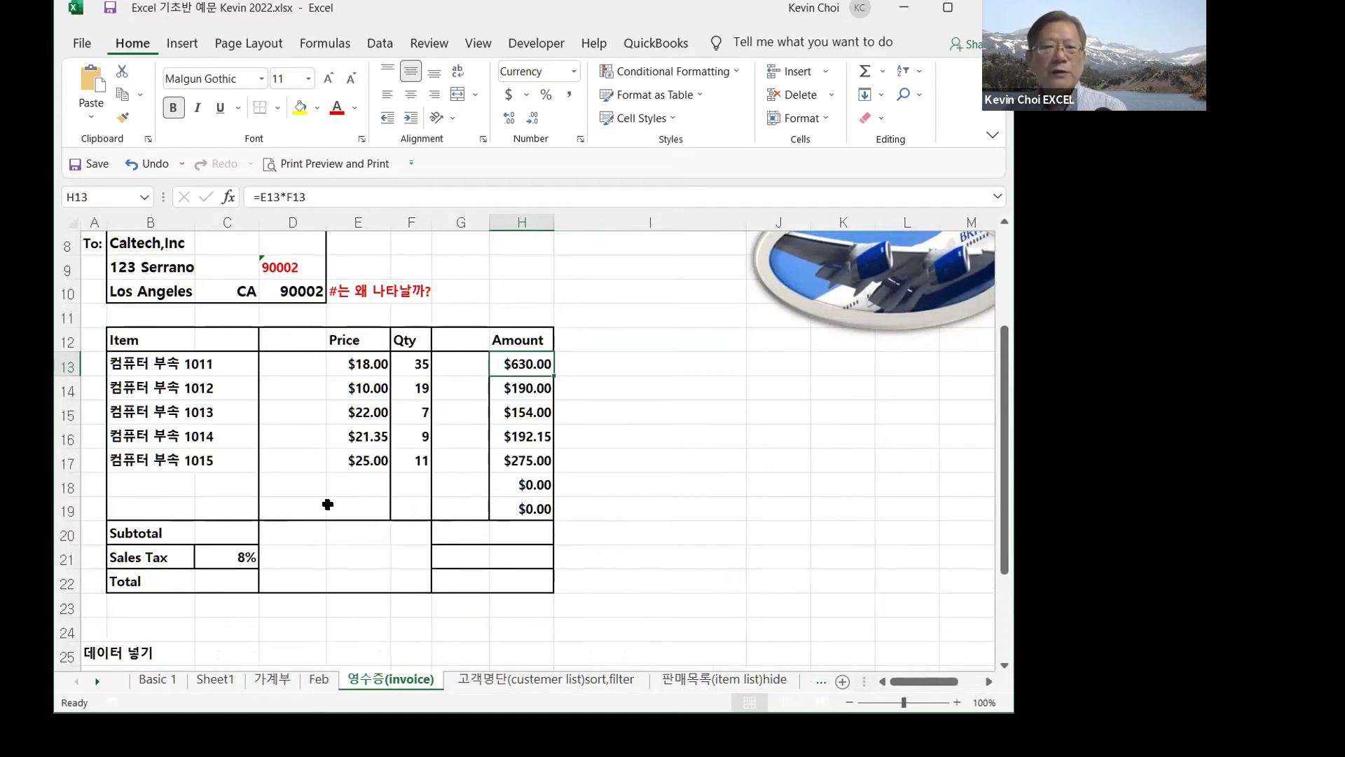
# - Calculate the invoice subtotal in H20 with a SUM of the amounts in H13:H19
pyautogui.click(502, 529)
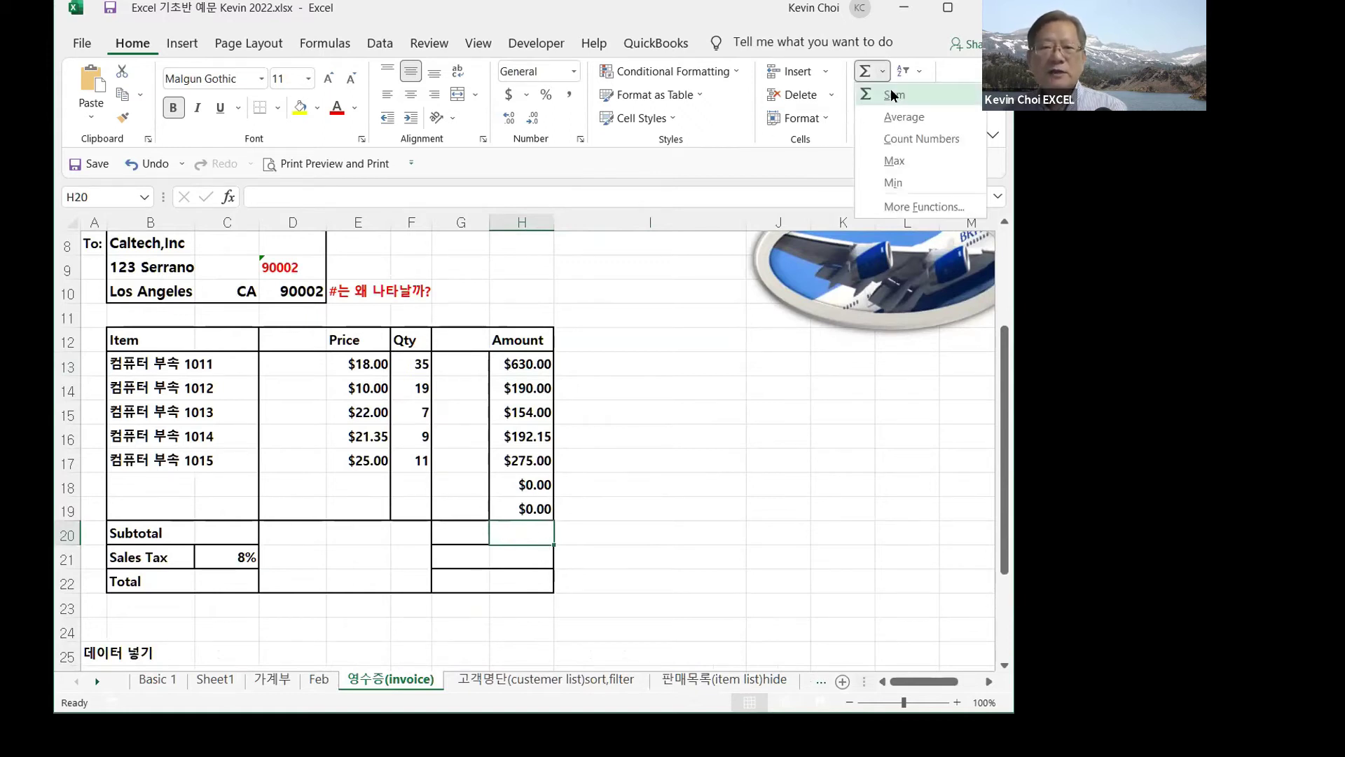
pyautogui.press('Return')
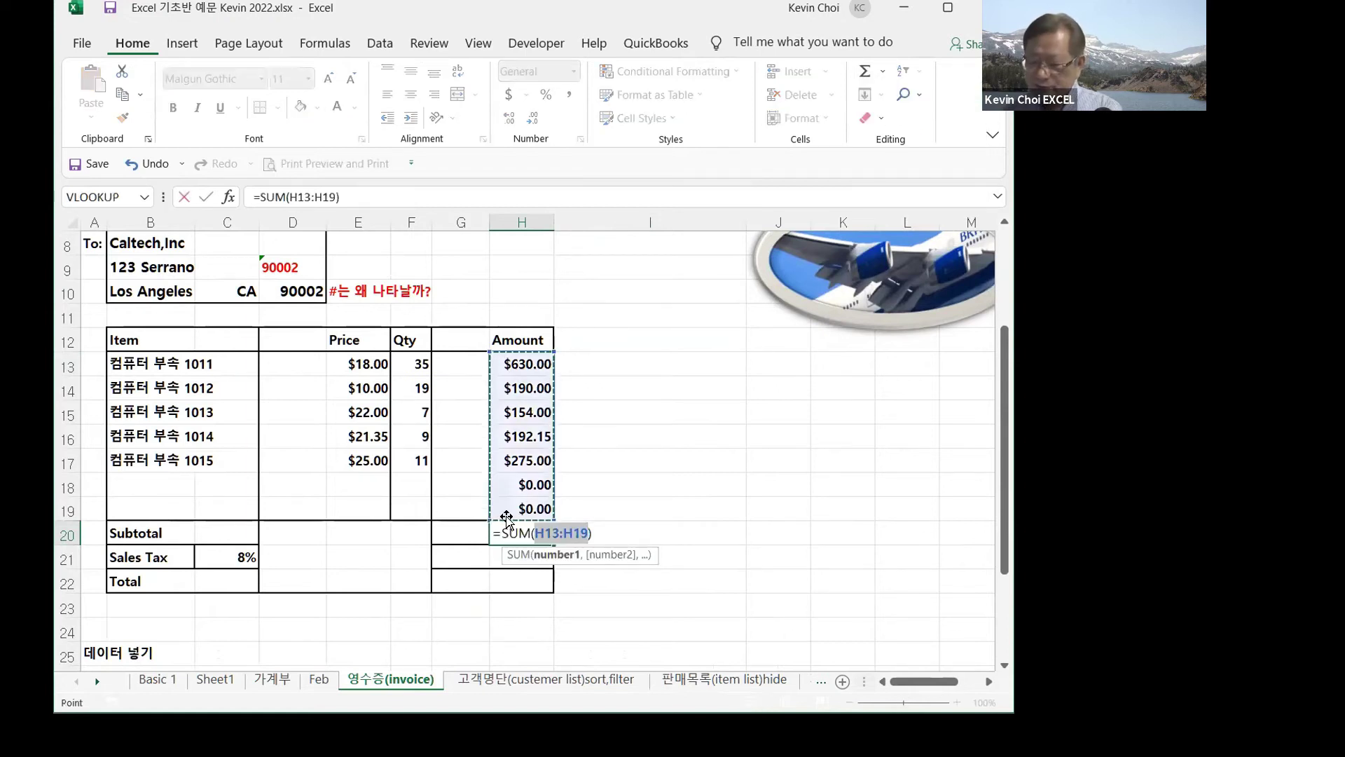
pyautogui.press('Return')
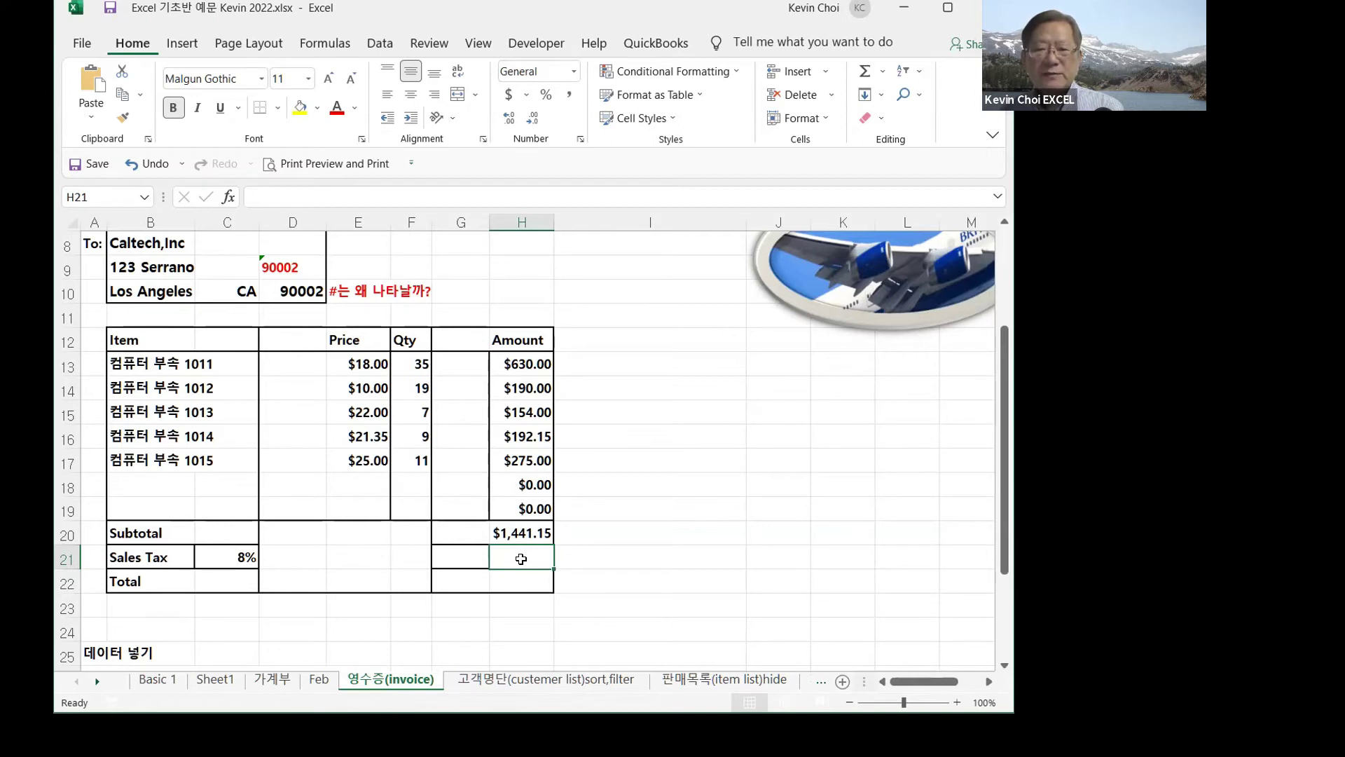
# - Calculate the sales tax in H21 by multiplying the subtotal by the tax rate with =H20*C21
pyautogui.write('=')
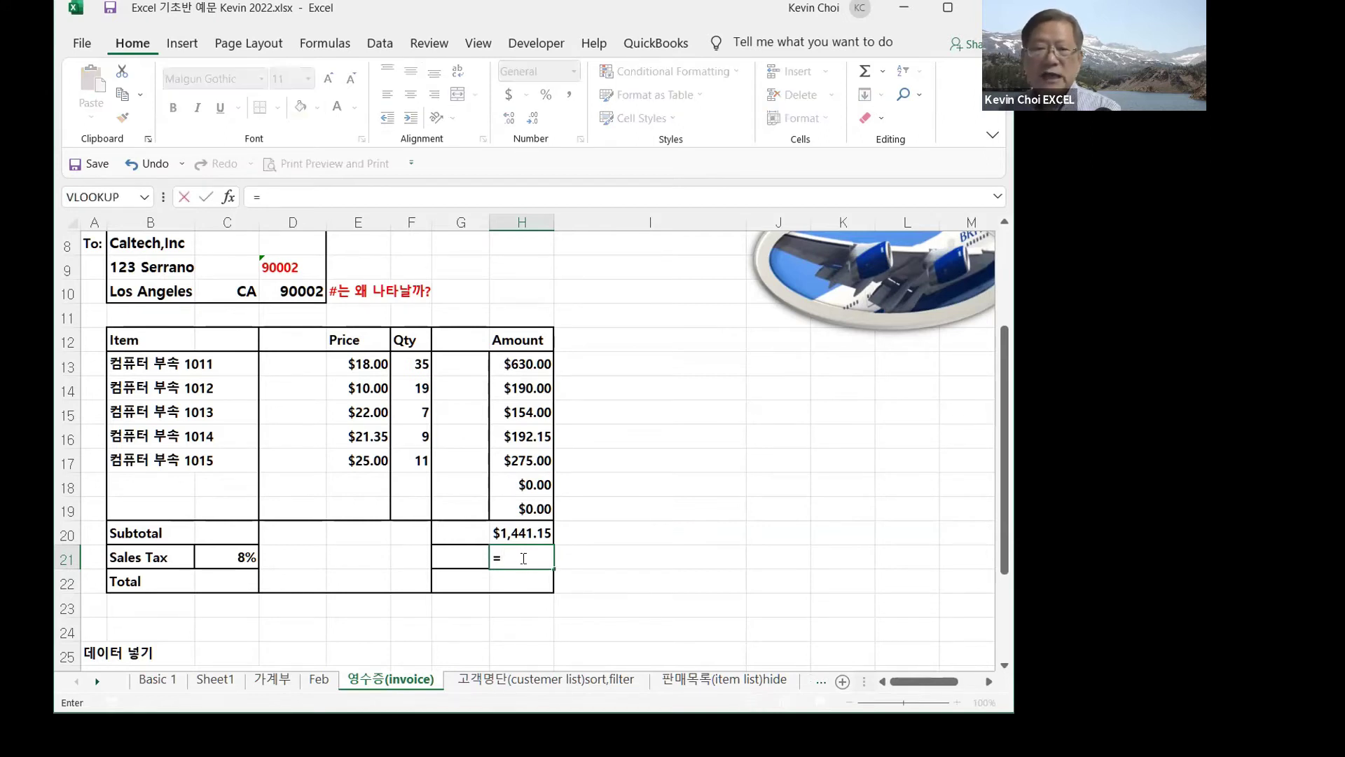
pyautogui.click(523, 532)
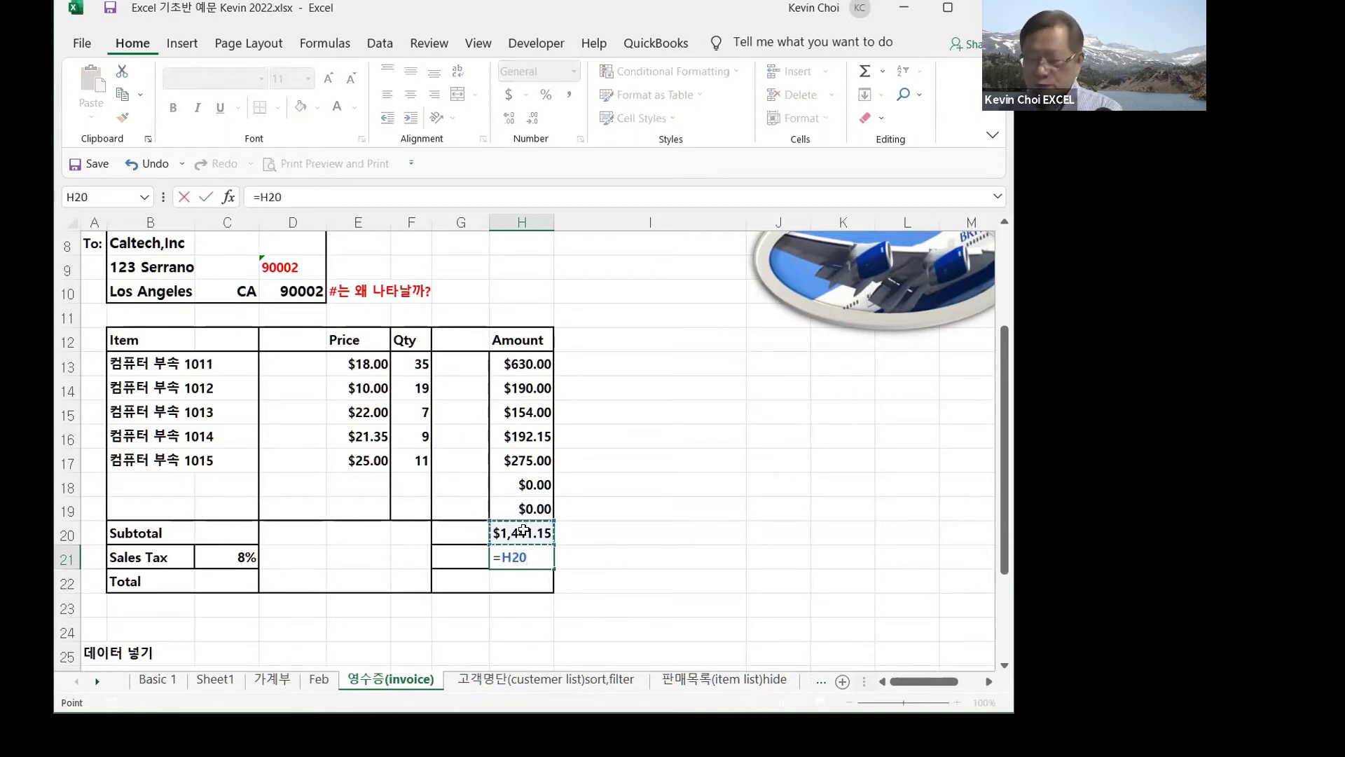
pyautogui.write('*')
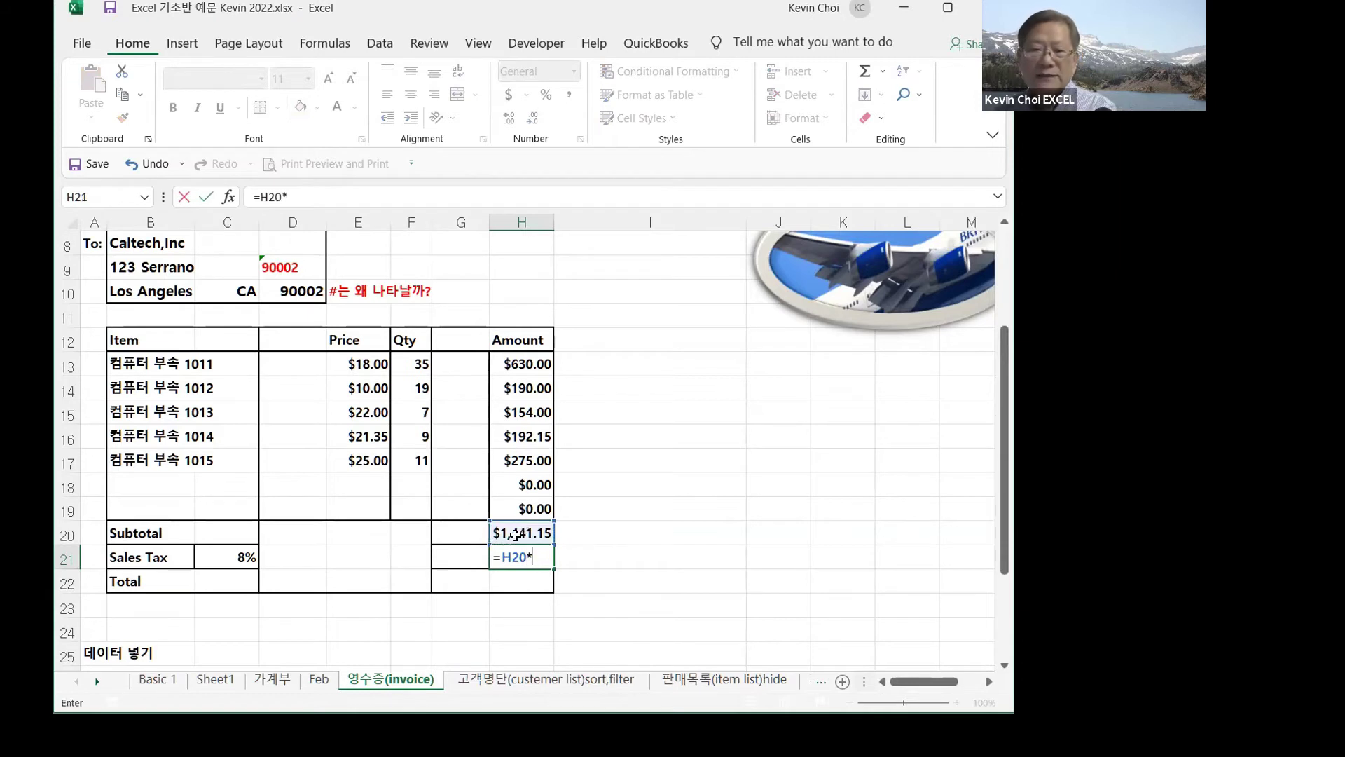
pyautogui.click(237, 557)
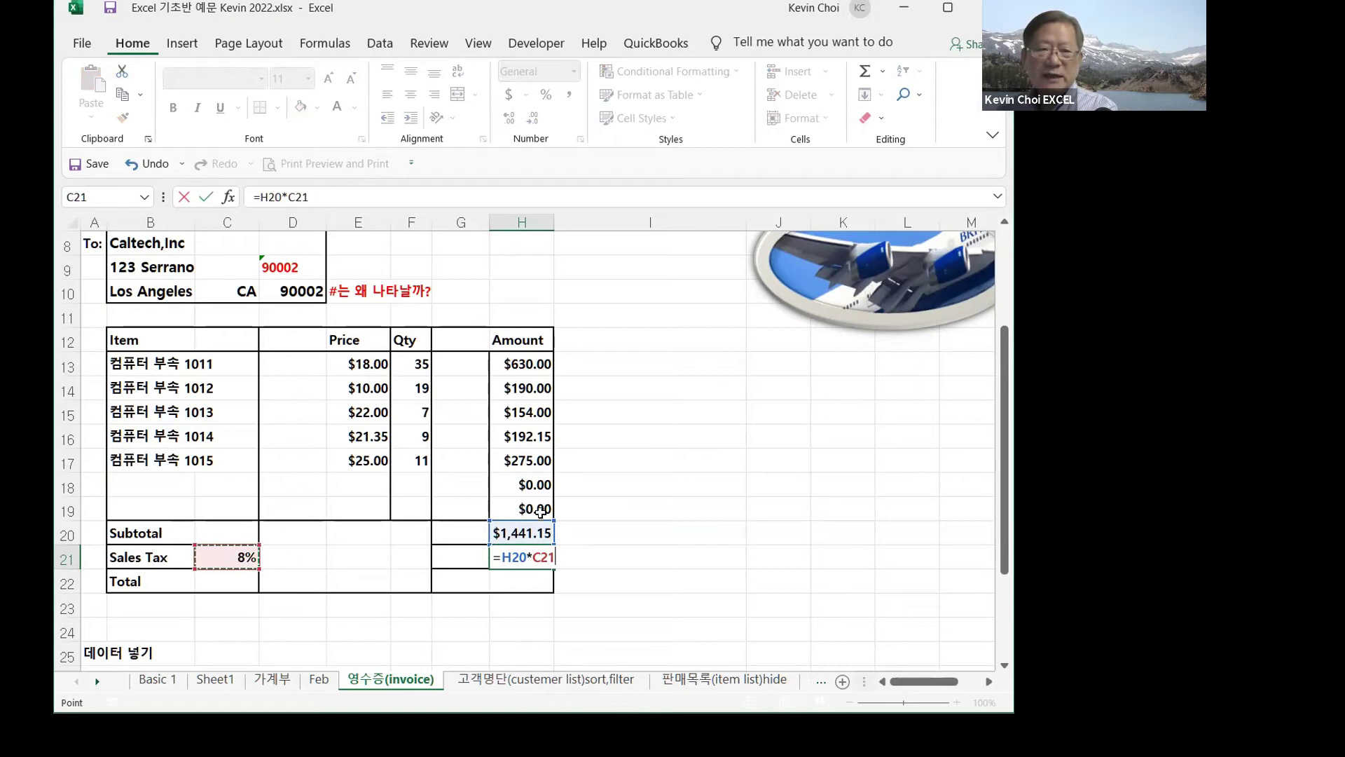
pyautogui.press('Return')
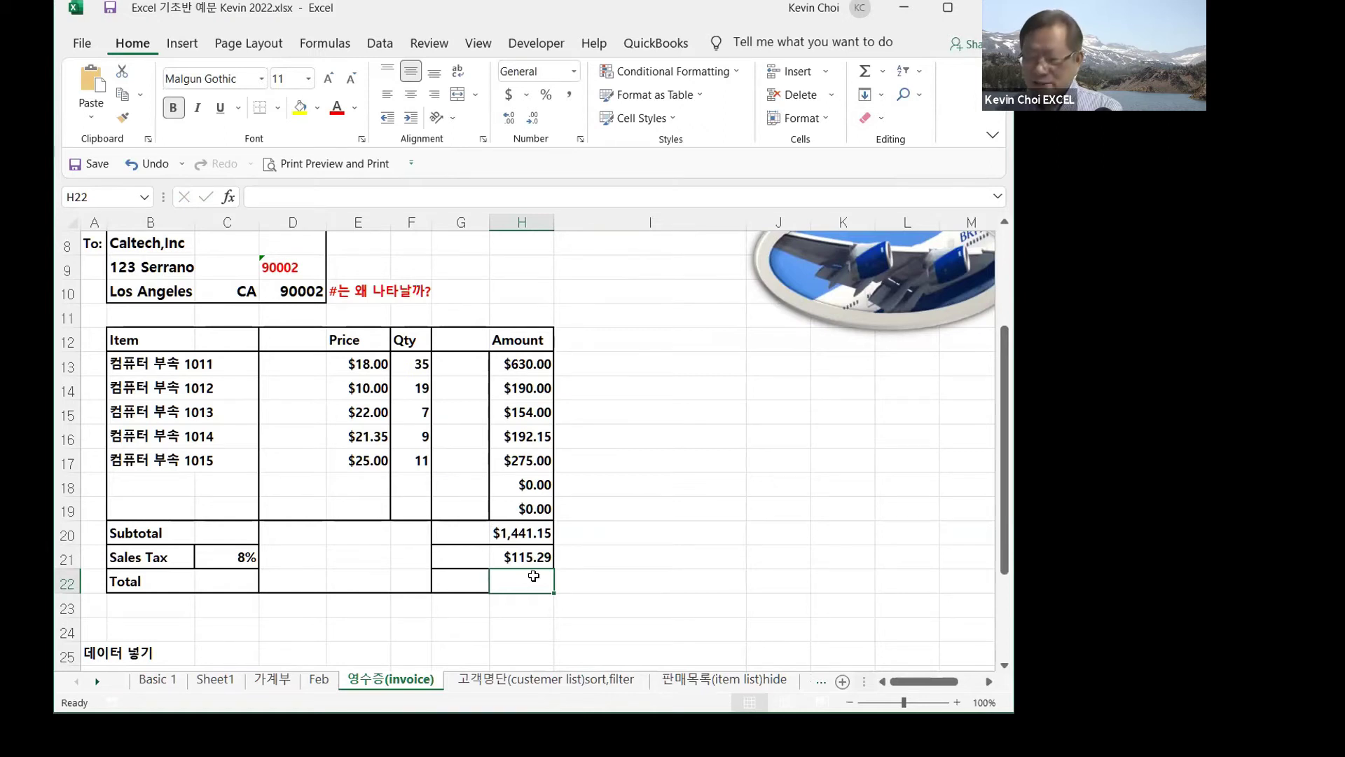
# - Calculate the invoice total in H22 by adding the subtotal and sales tax with =H20+H21
pyautogui.write('=')
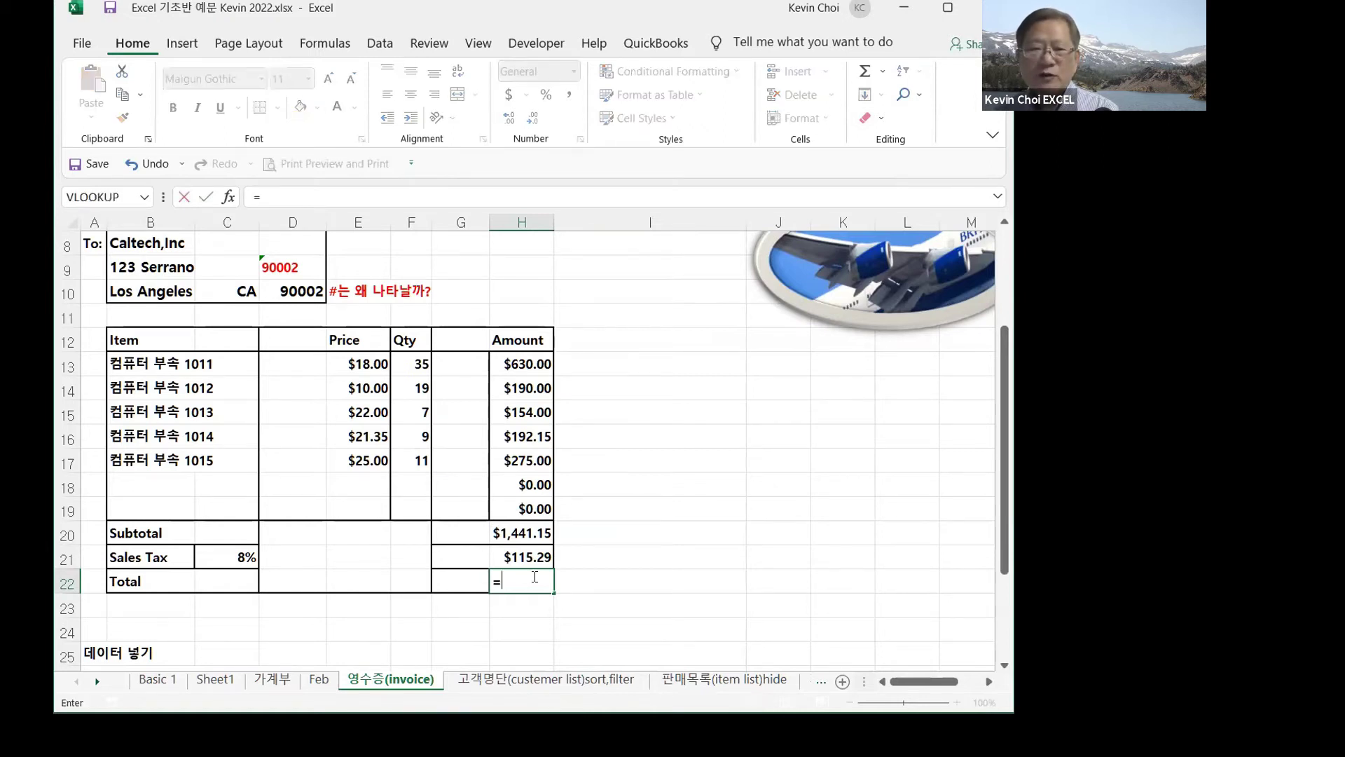
pyautogui.click(522, 531)
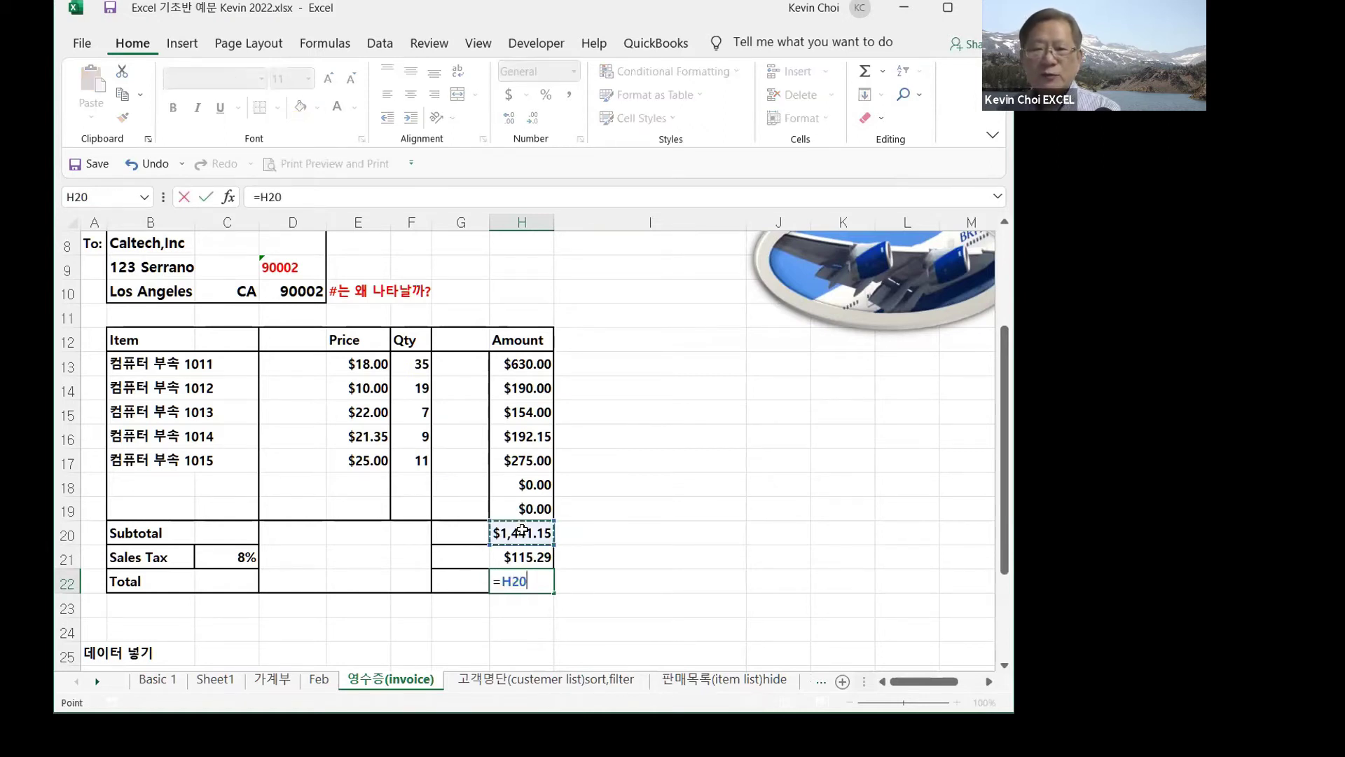
pyautogui.write('+')
pyautogui.click(522, 558)
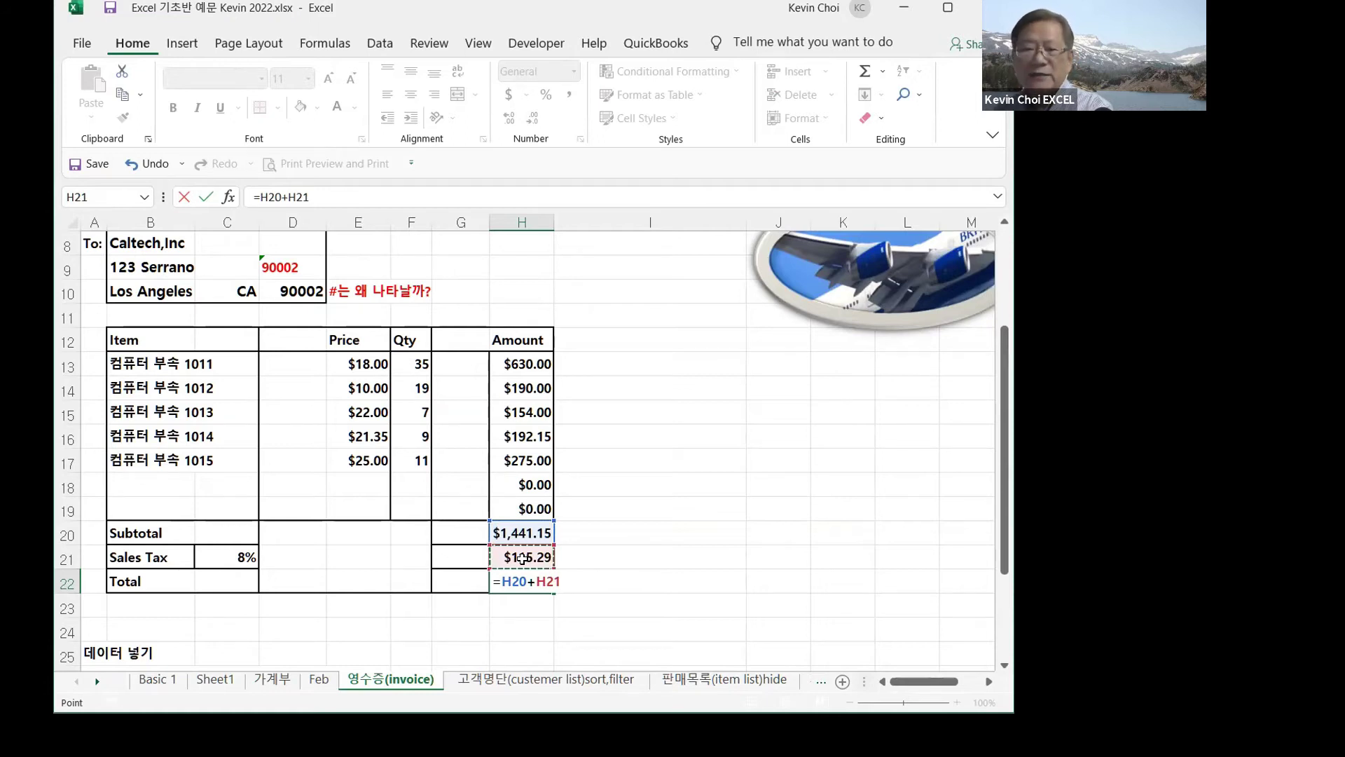
pyautogui.press('Return')
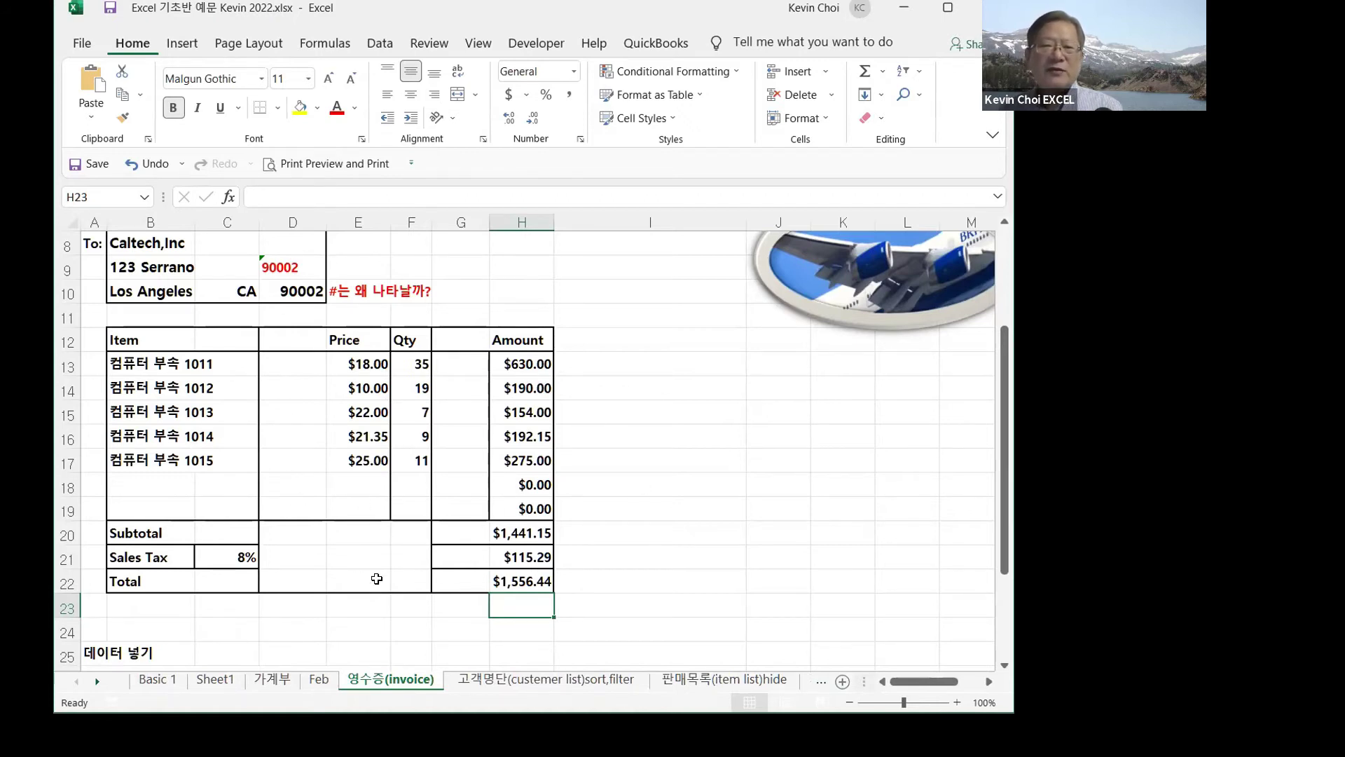
# - Start saving a copy of the workbook in the for Student folder inside 0 ONLINE CLASS 2022, and select the whole file name for editing
pyautogui.click(79, 45)
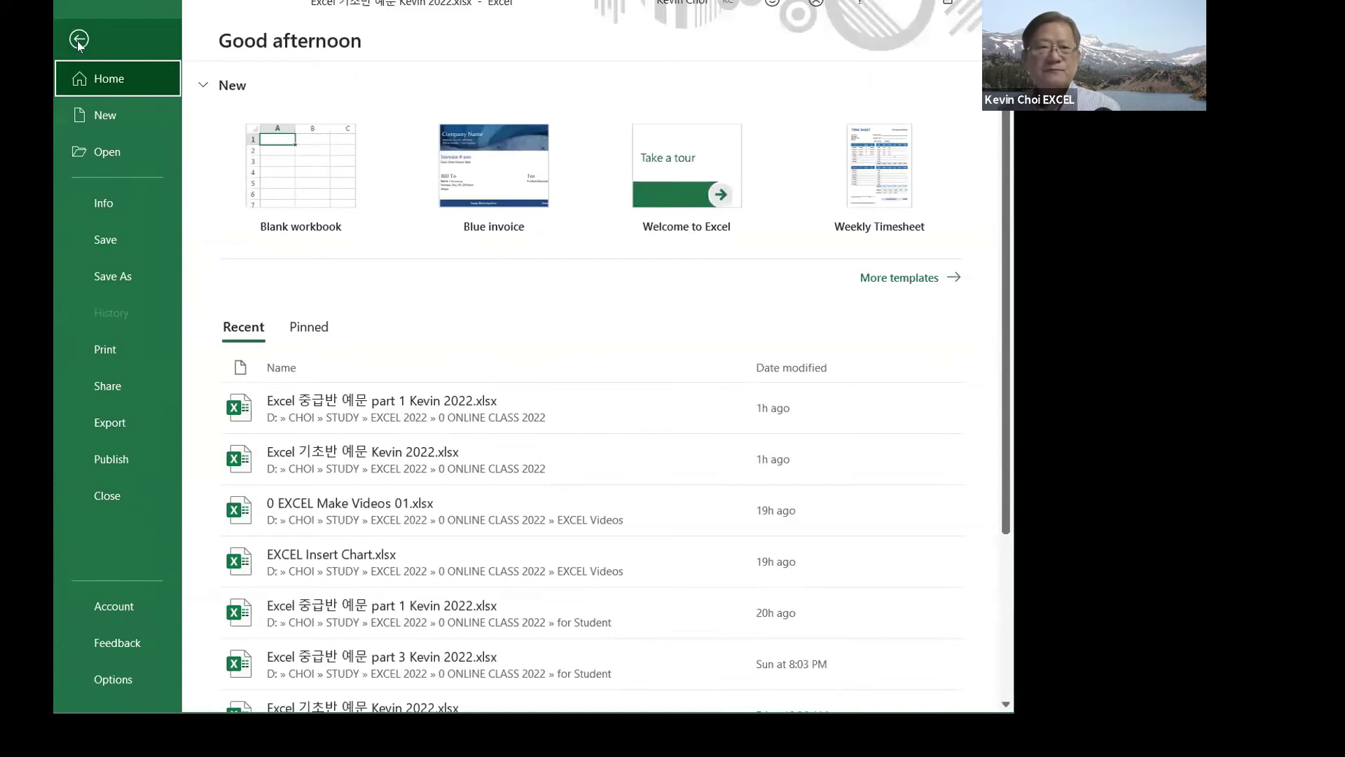
pyautogui.click(99, 273)
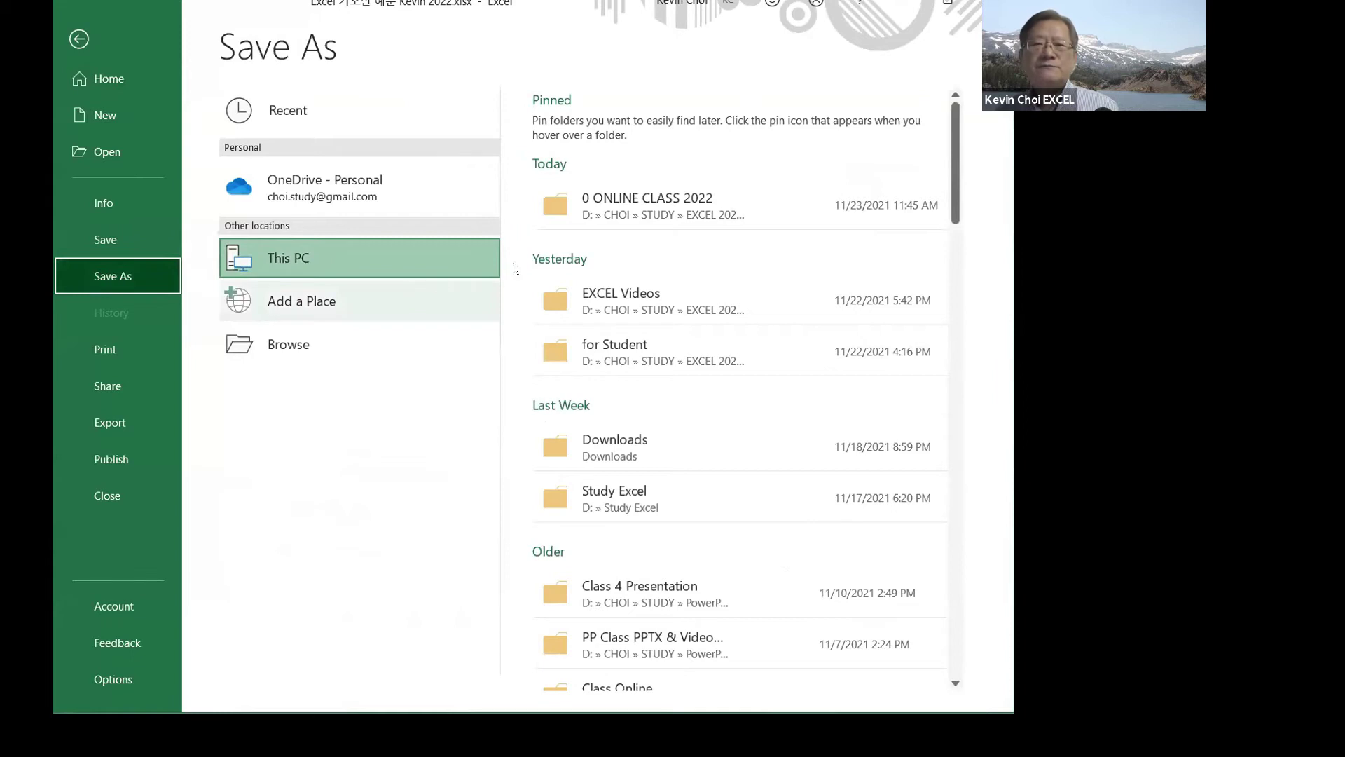
pyautogui.click(677, 209)
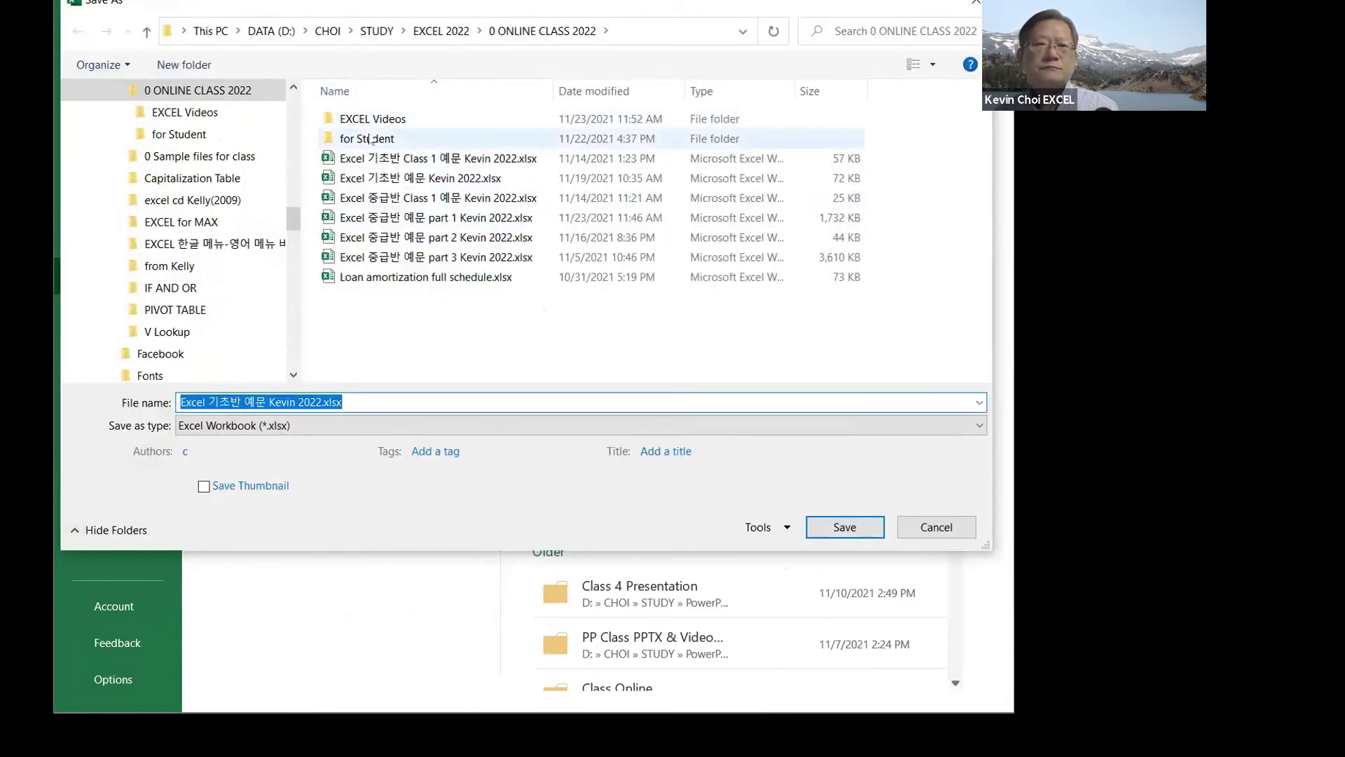
pyautogui.doubleClick(371, 140)
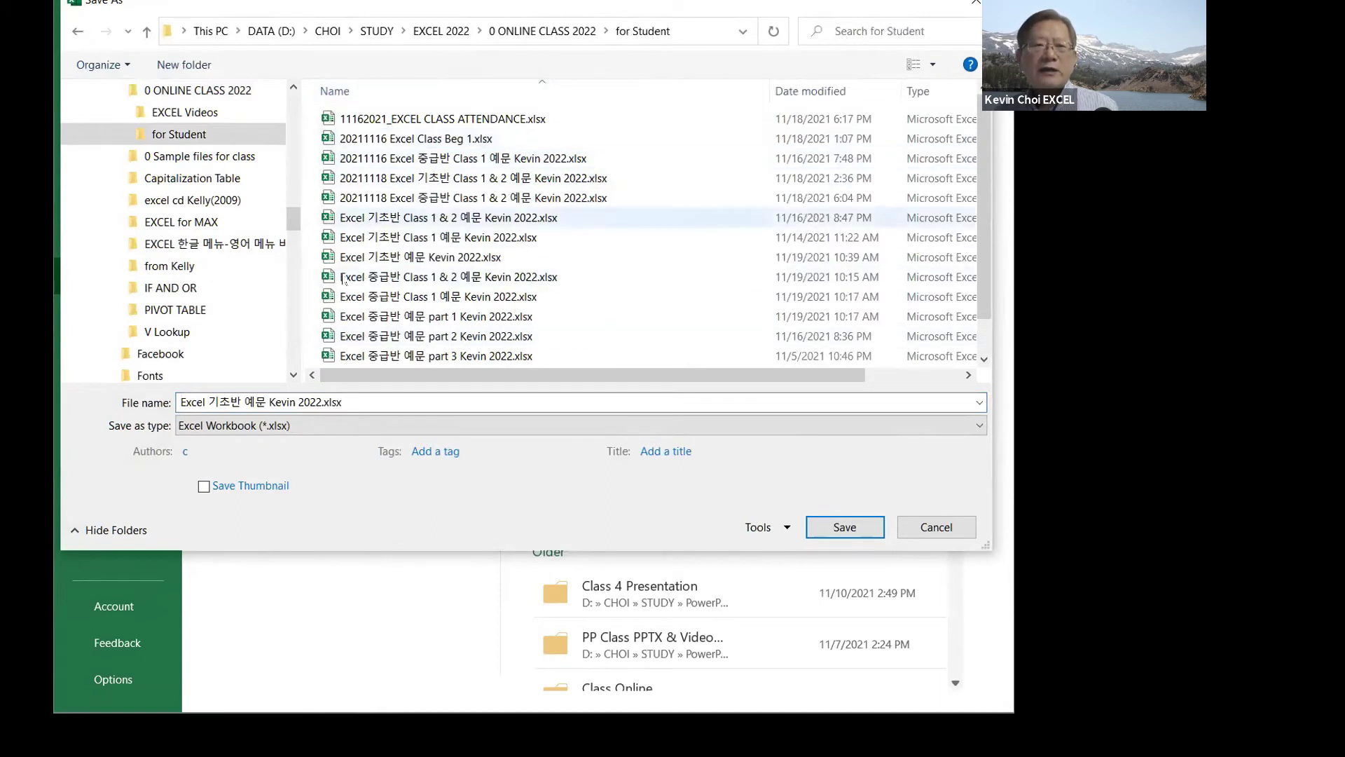
pyautogui.click(178, 401)
pyautogui.click(178, 401)
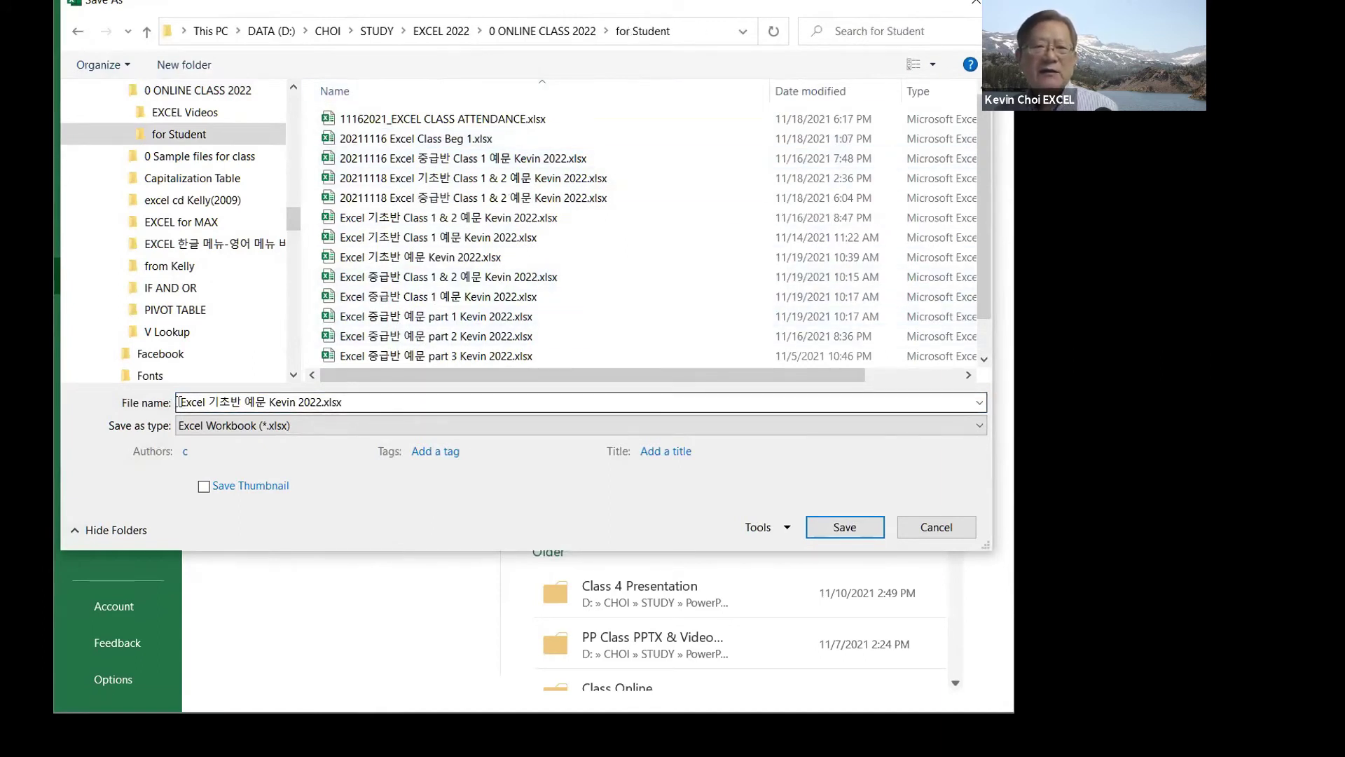
pyautogui.moveTo(179, 402); pyautogui.dragTo(760, 401)
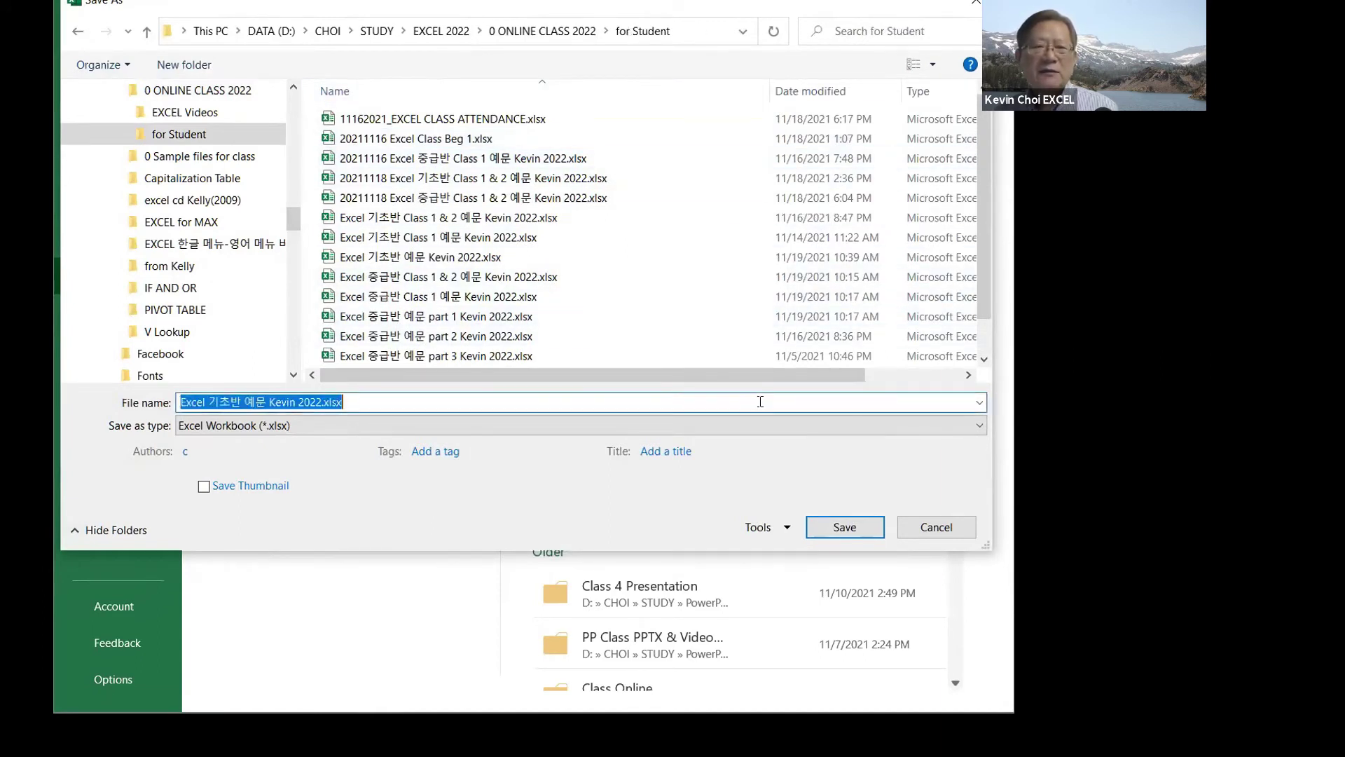
# - Add "Nov 2021" to the start of the workbook's file name and save it in the for Student folder
pyautogui.click(179, 402)
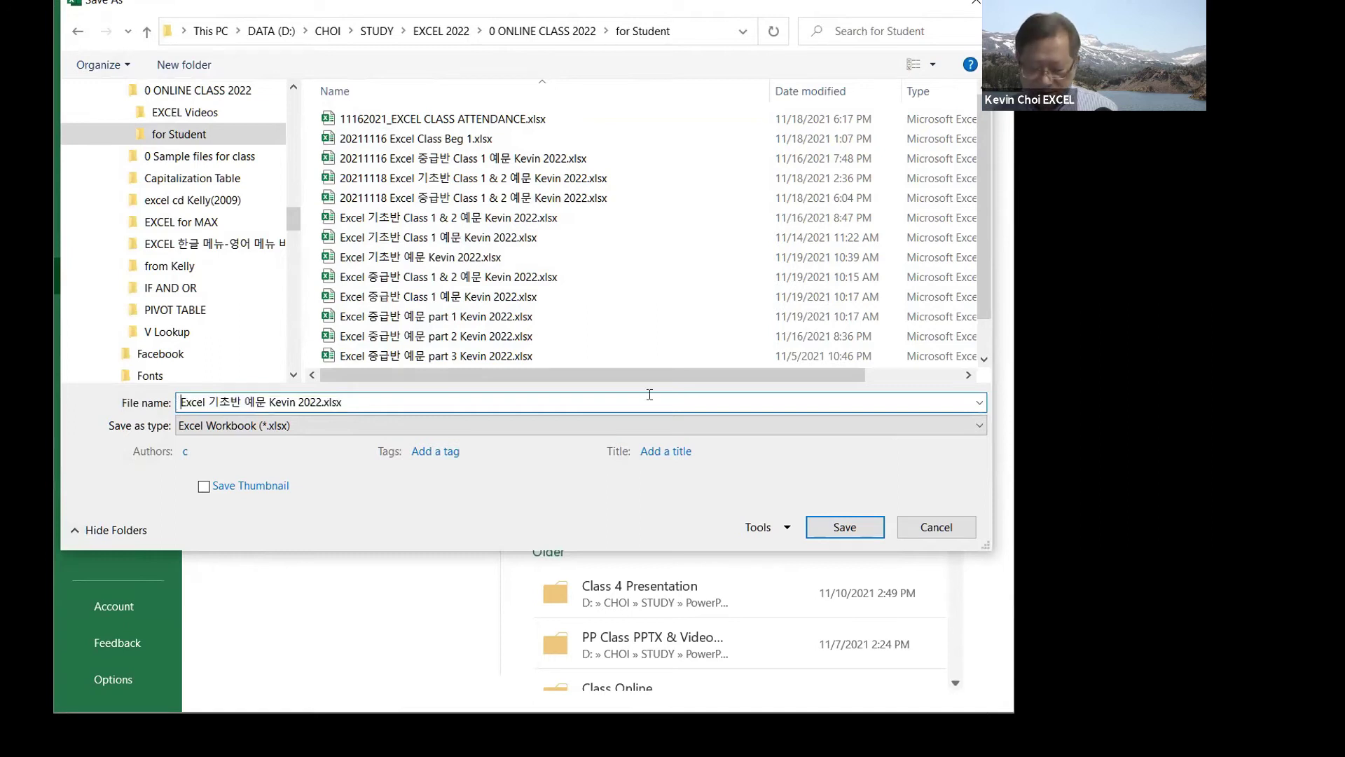
pyautogui.write('Nov ')
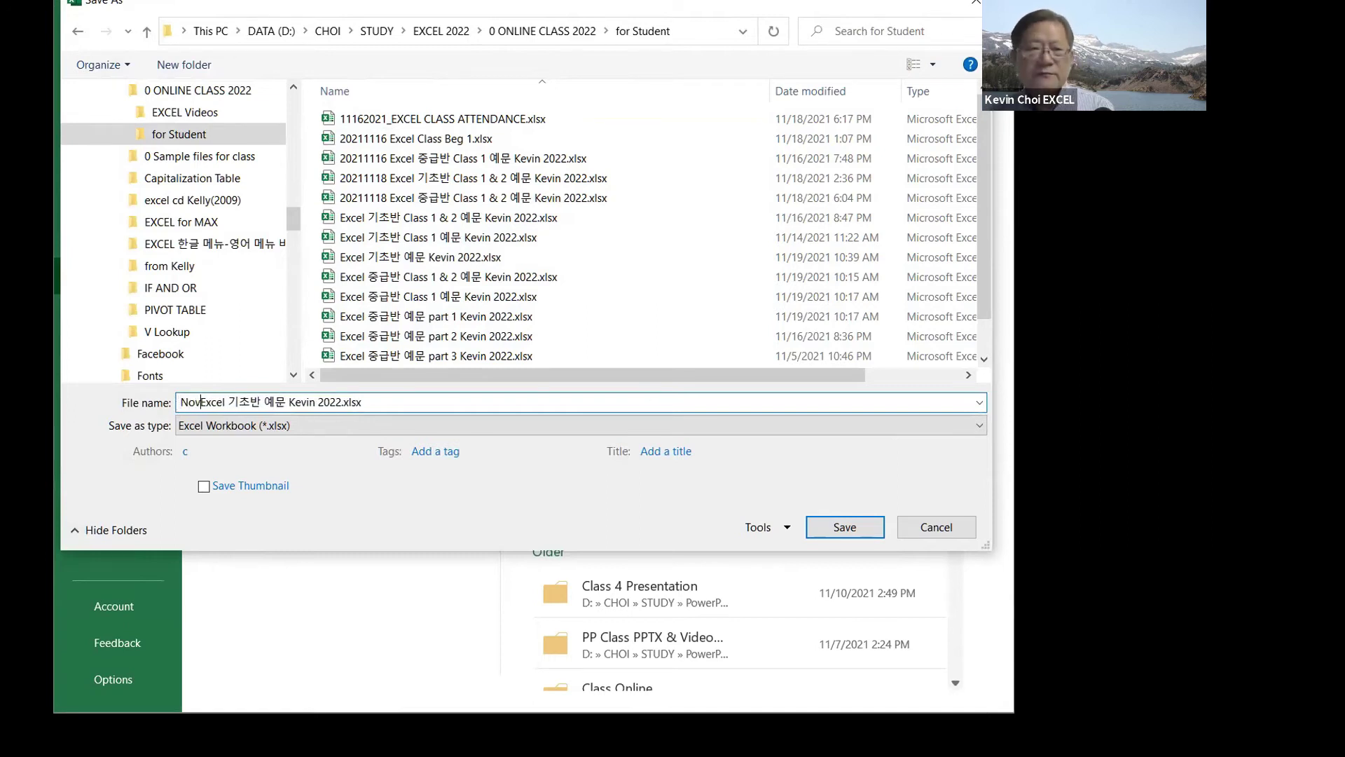
pyautogui.write('20')
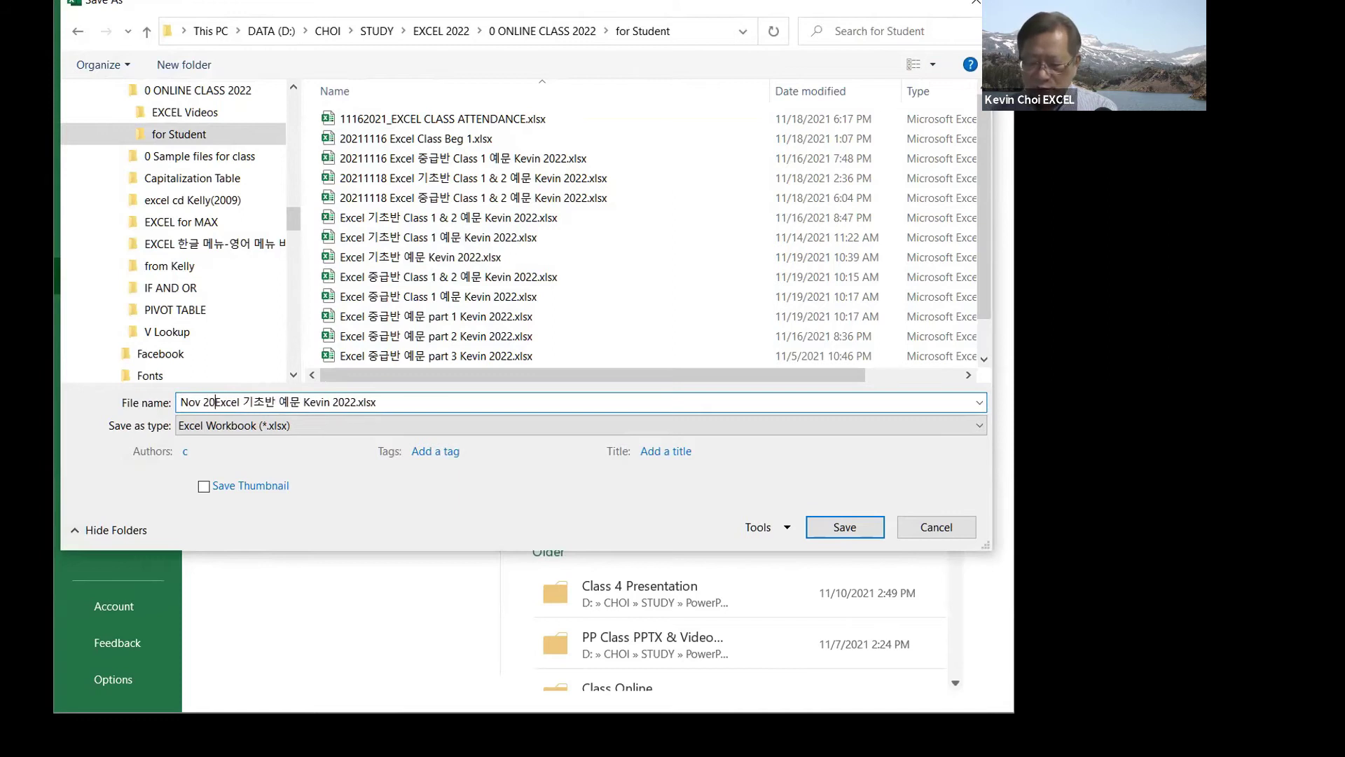
pyautogui.write('21')
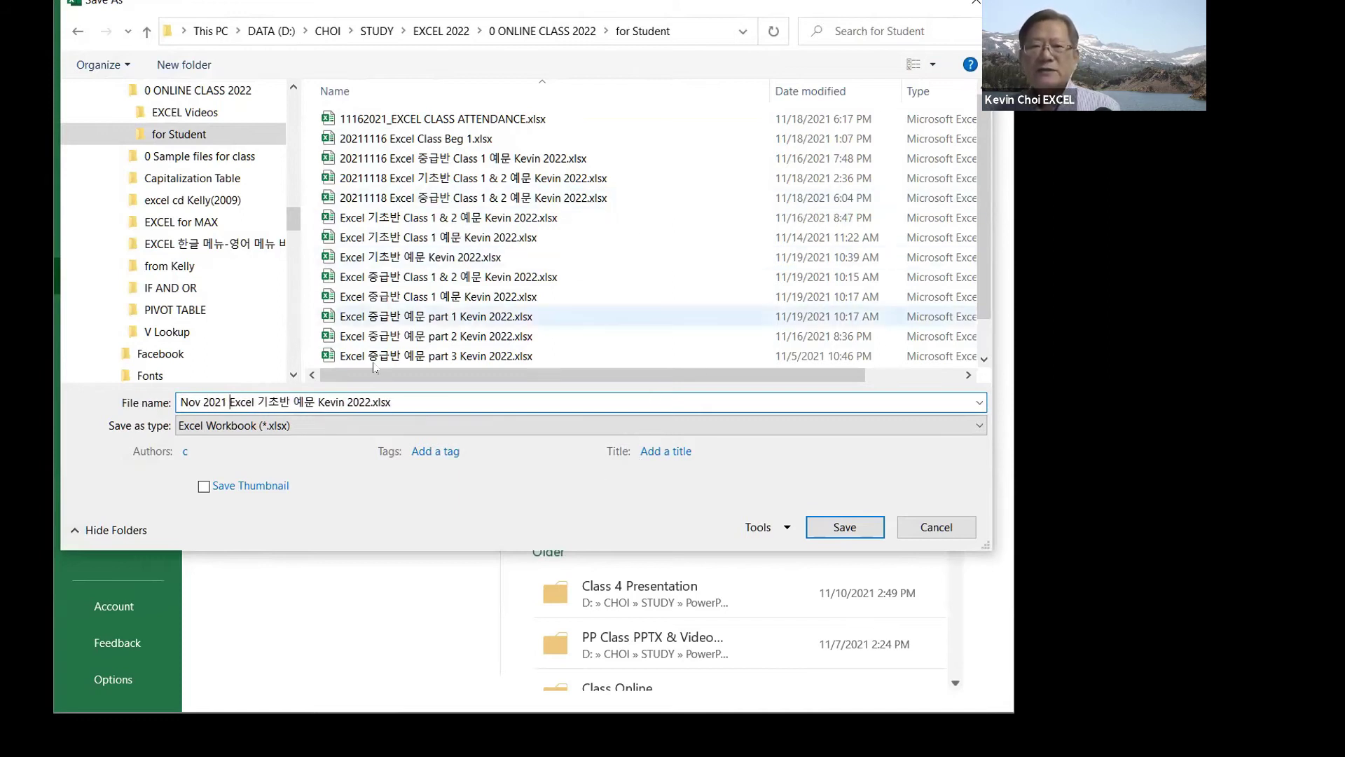
pyautogui.click(846, 526)
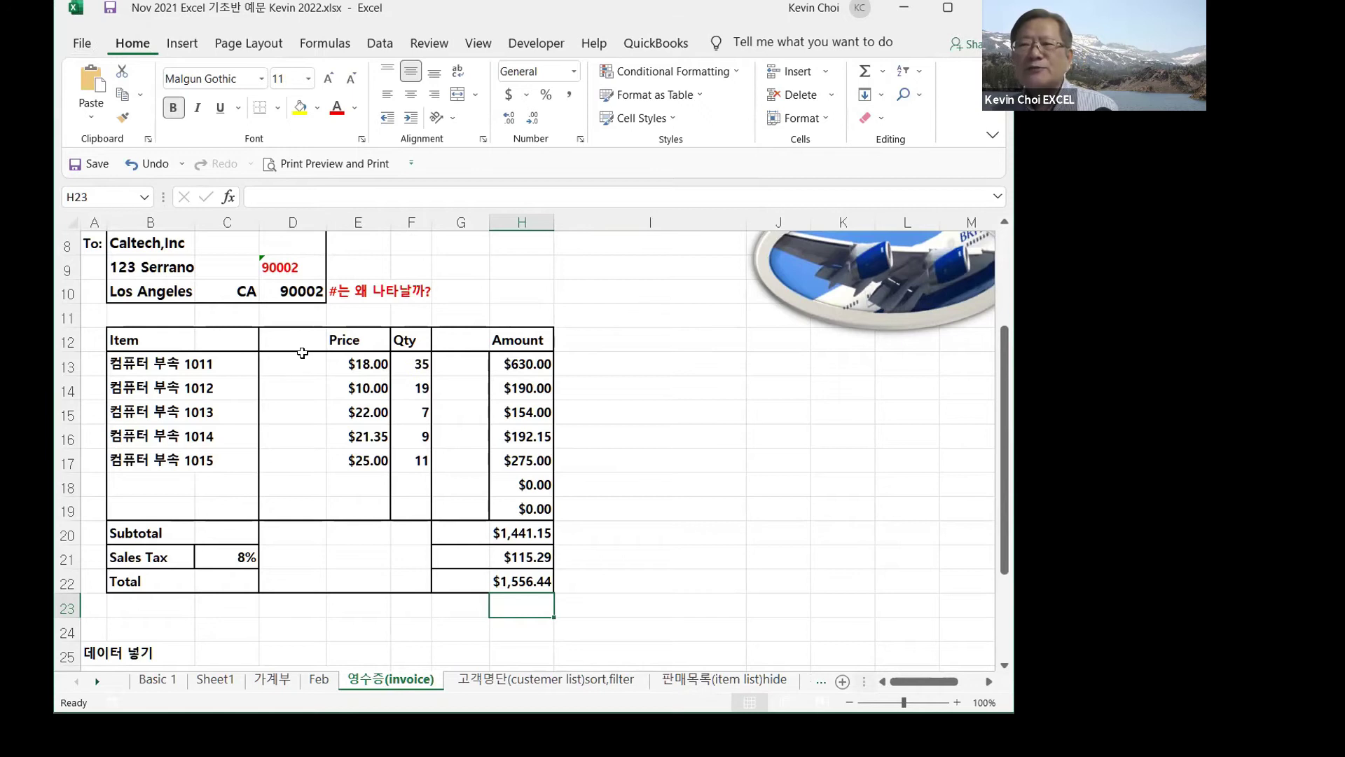
# - Search the online templates for "invoice" and create a new workbook from the Simple invoice template
pyautogui.click(81, 45)
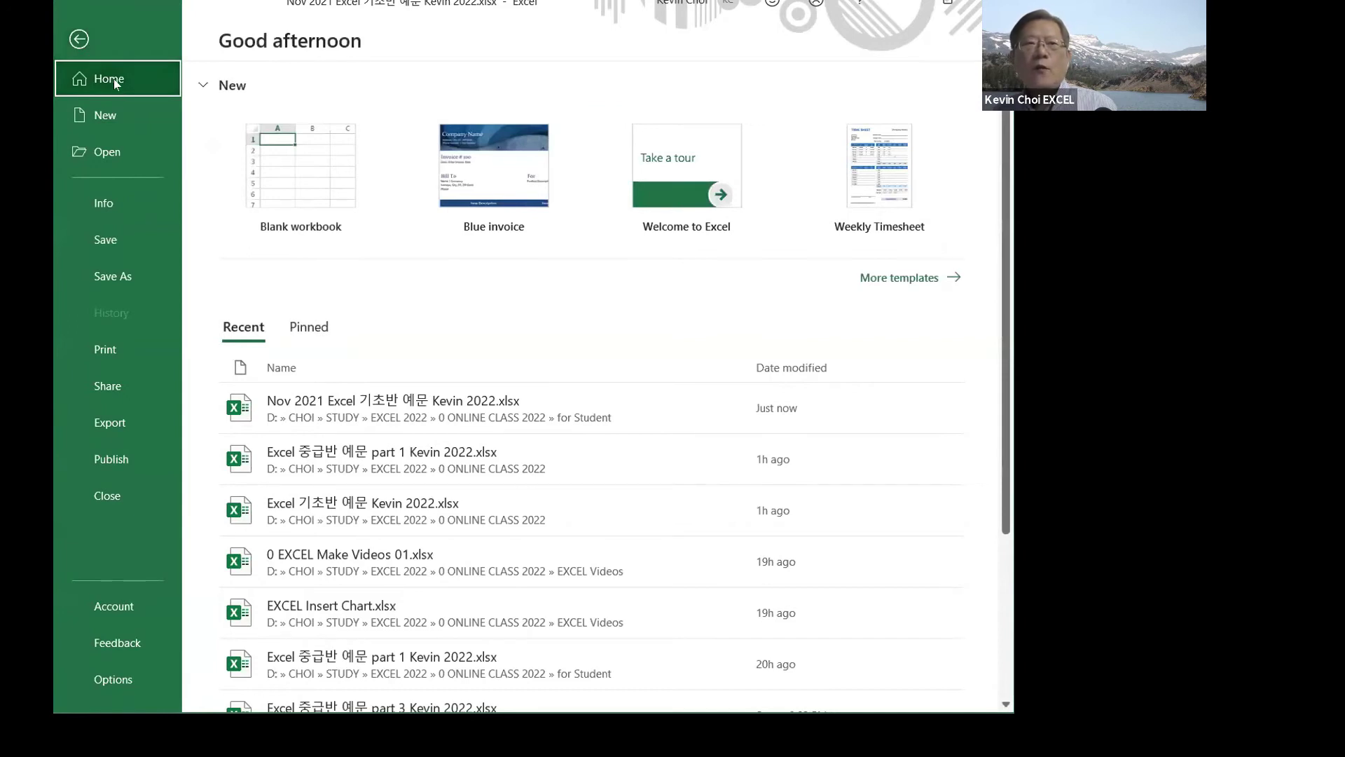
pyautogui.click(109, 119)
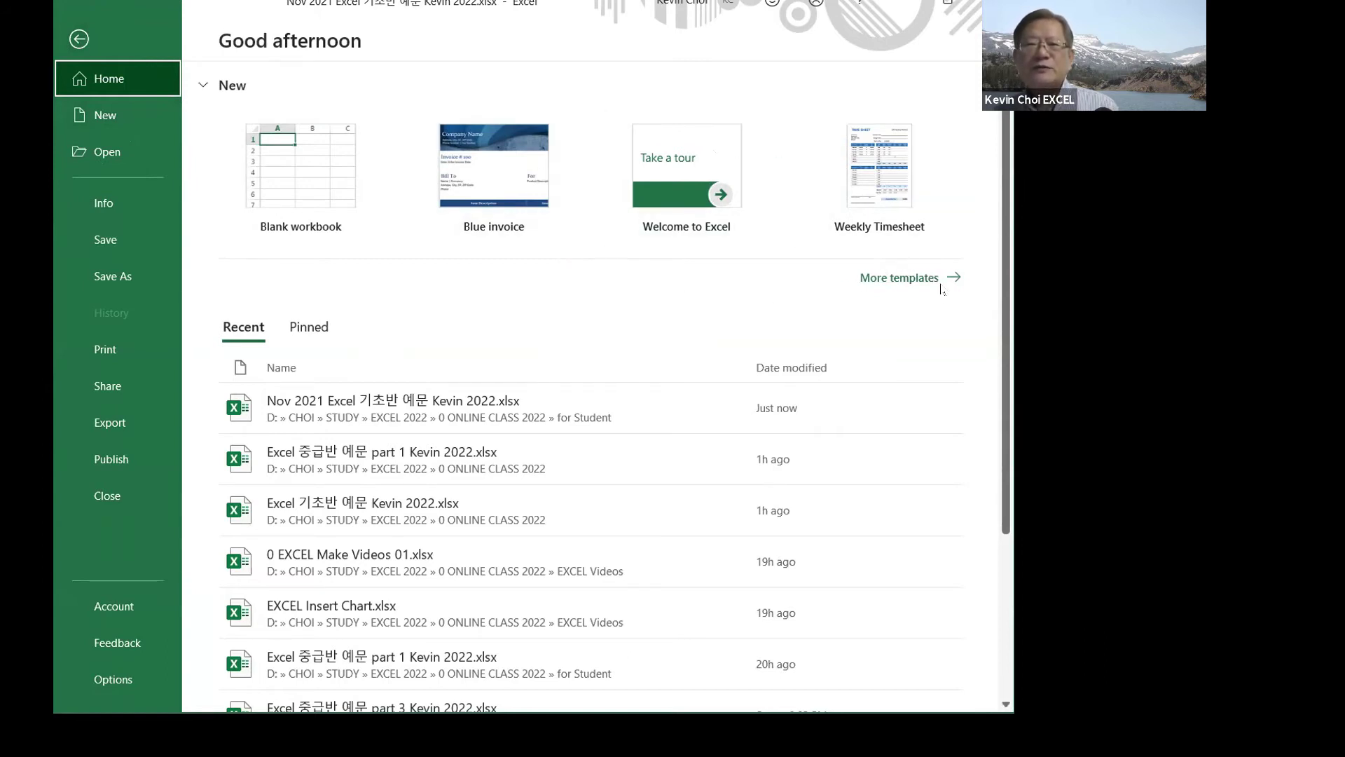
pyautogui.click(100, 116)
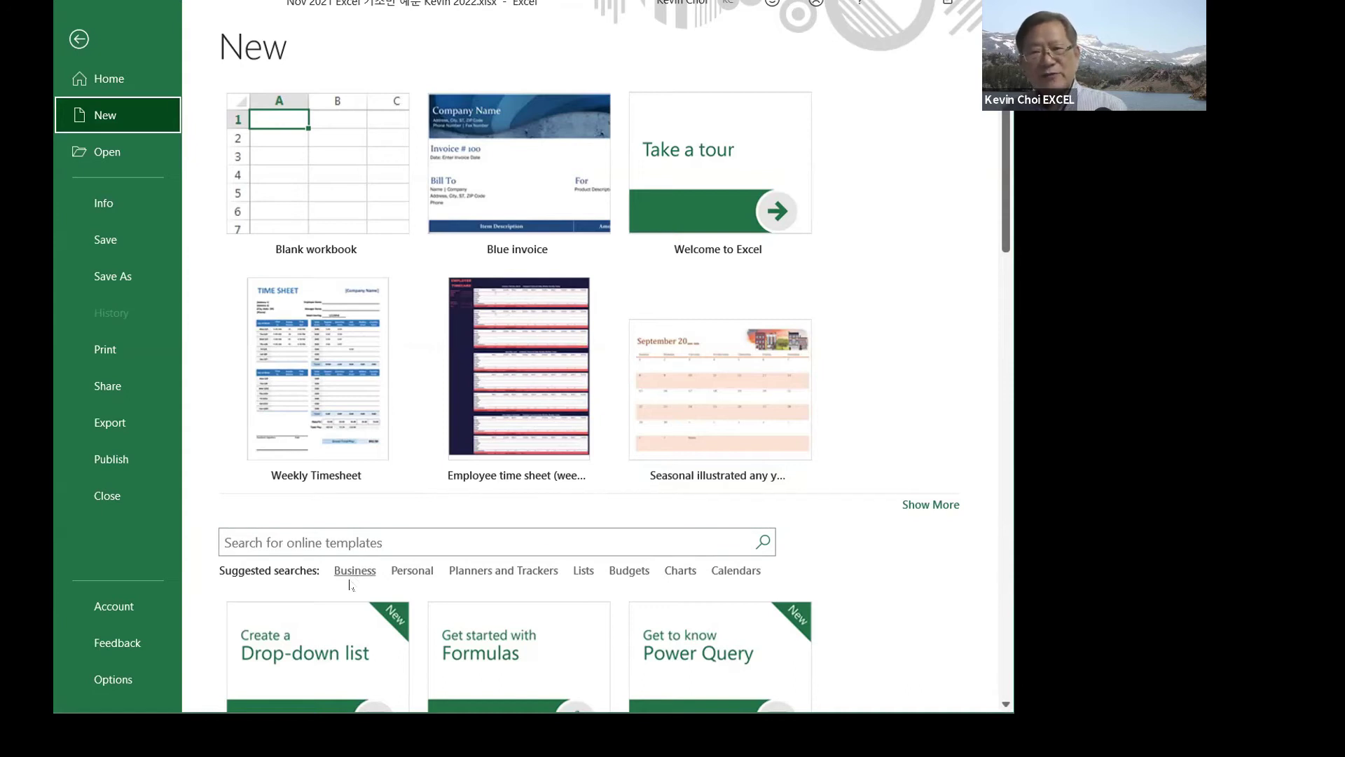
pyautogui.click(417, 544)
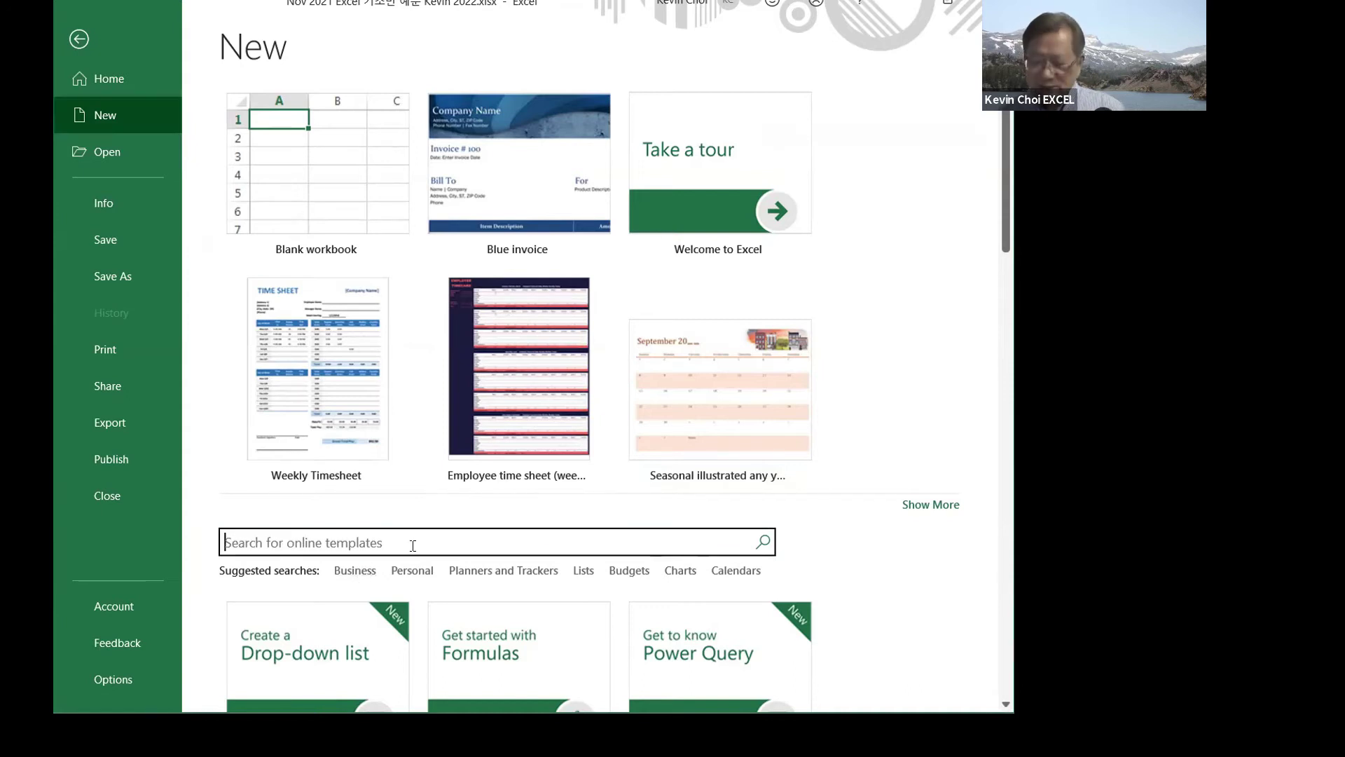
pyautogui.write('invoice')
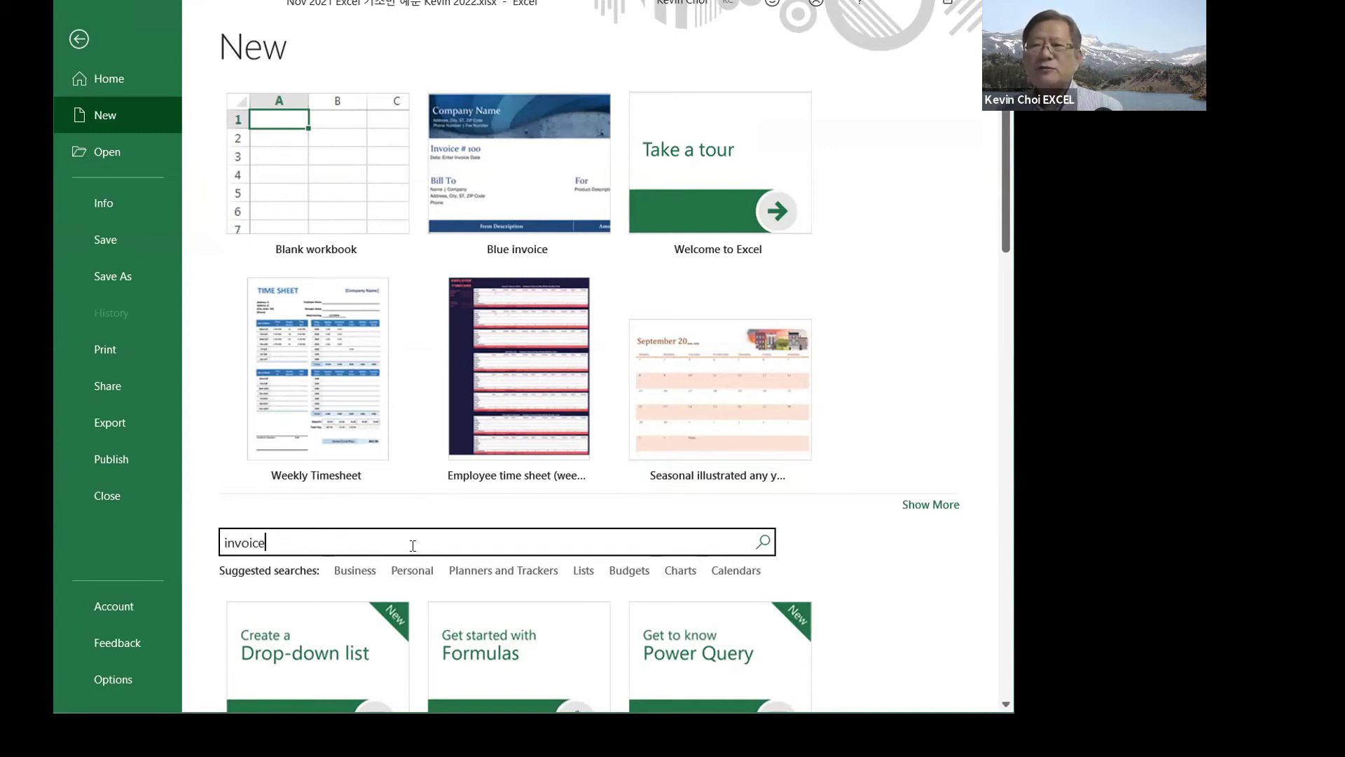
pyautogui.click(765, 545)
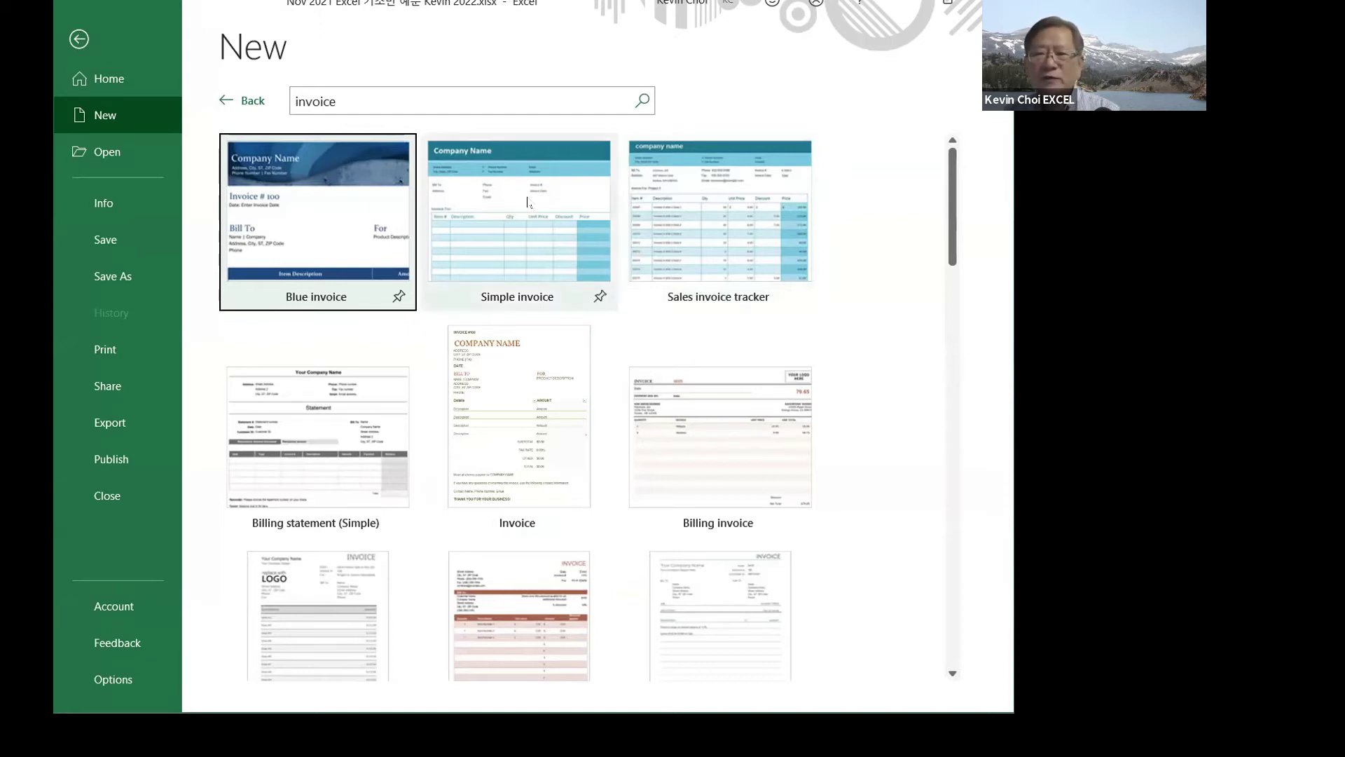
pyautogui.click(553, 231)
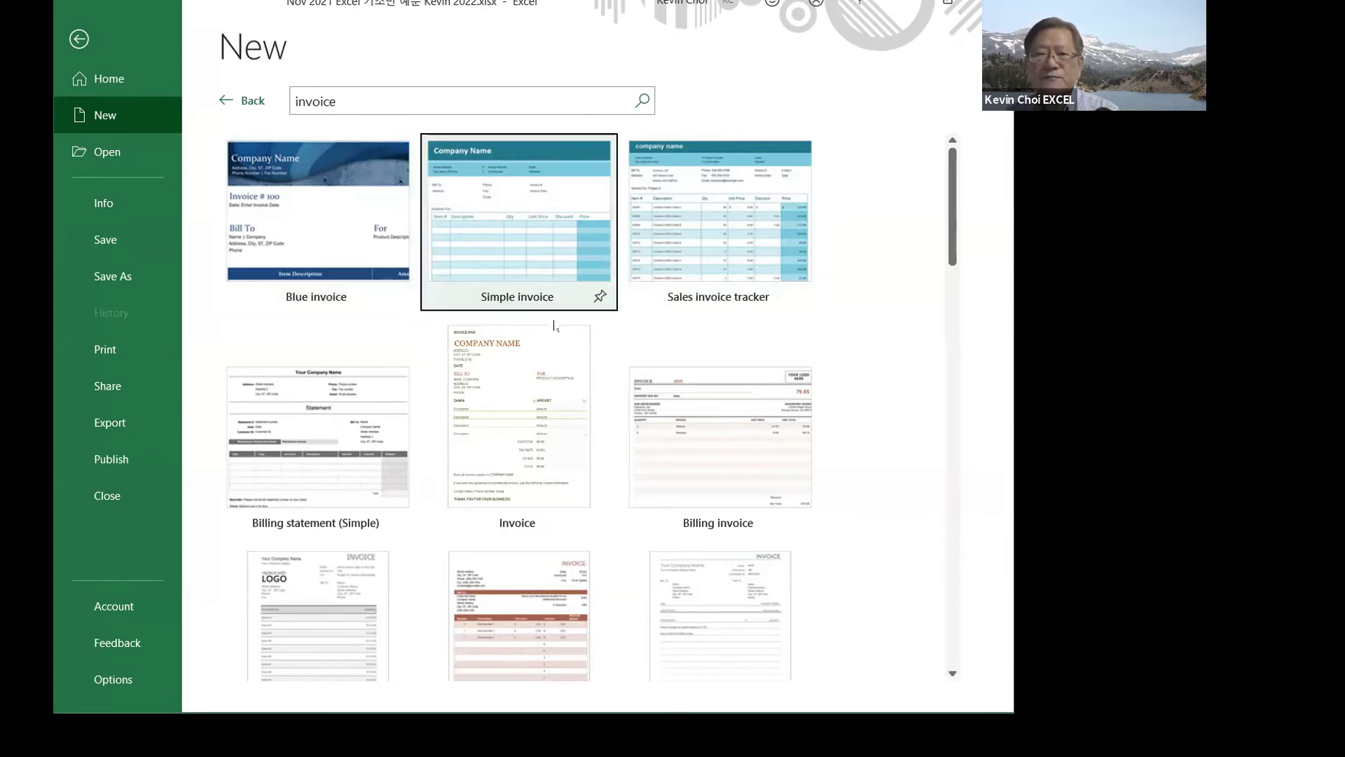
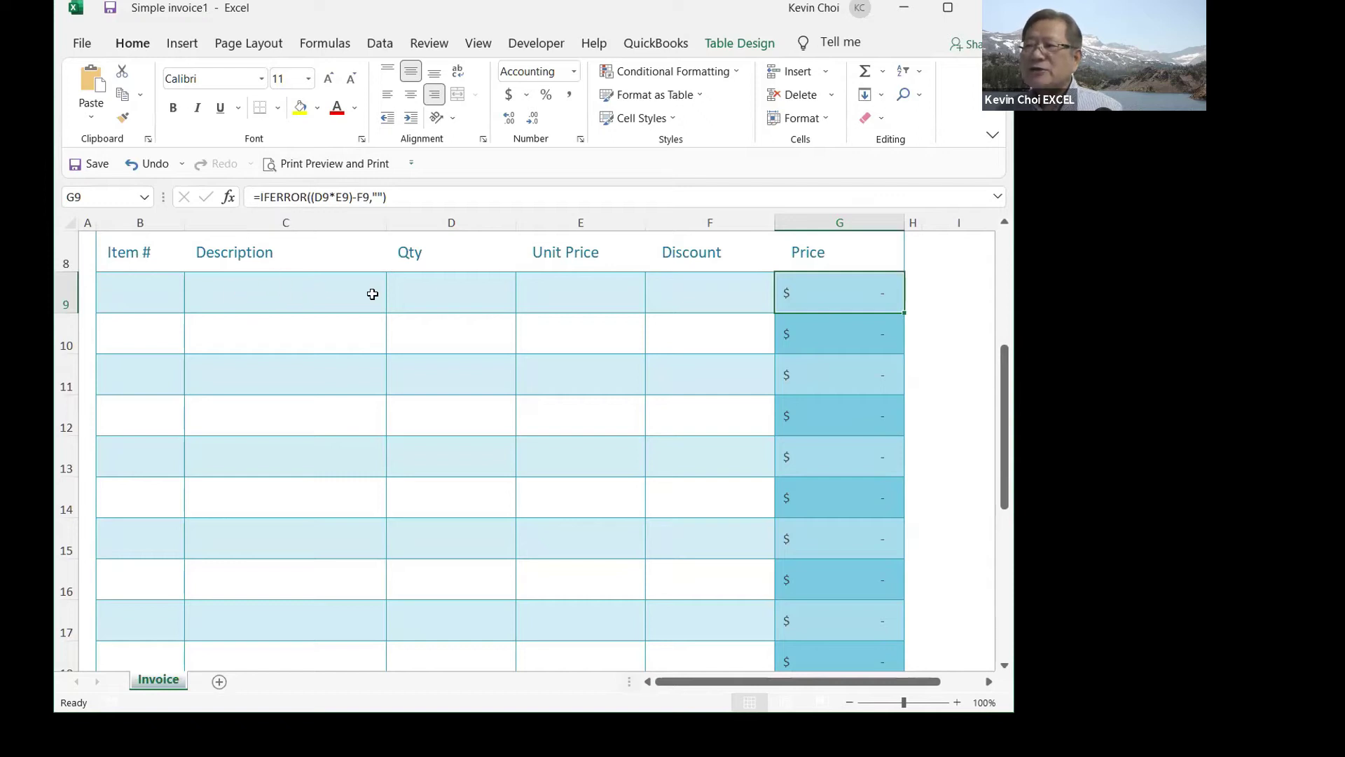
# - Enter a quantity of 1 and a unit price of 15 in the first item row of the invoice
pyautogui.click(426, 297)
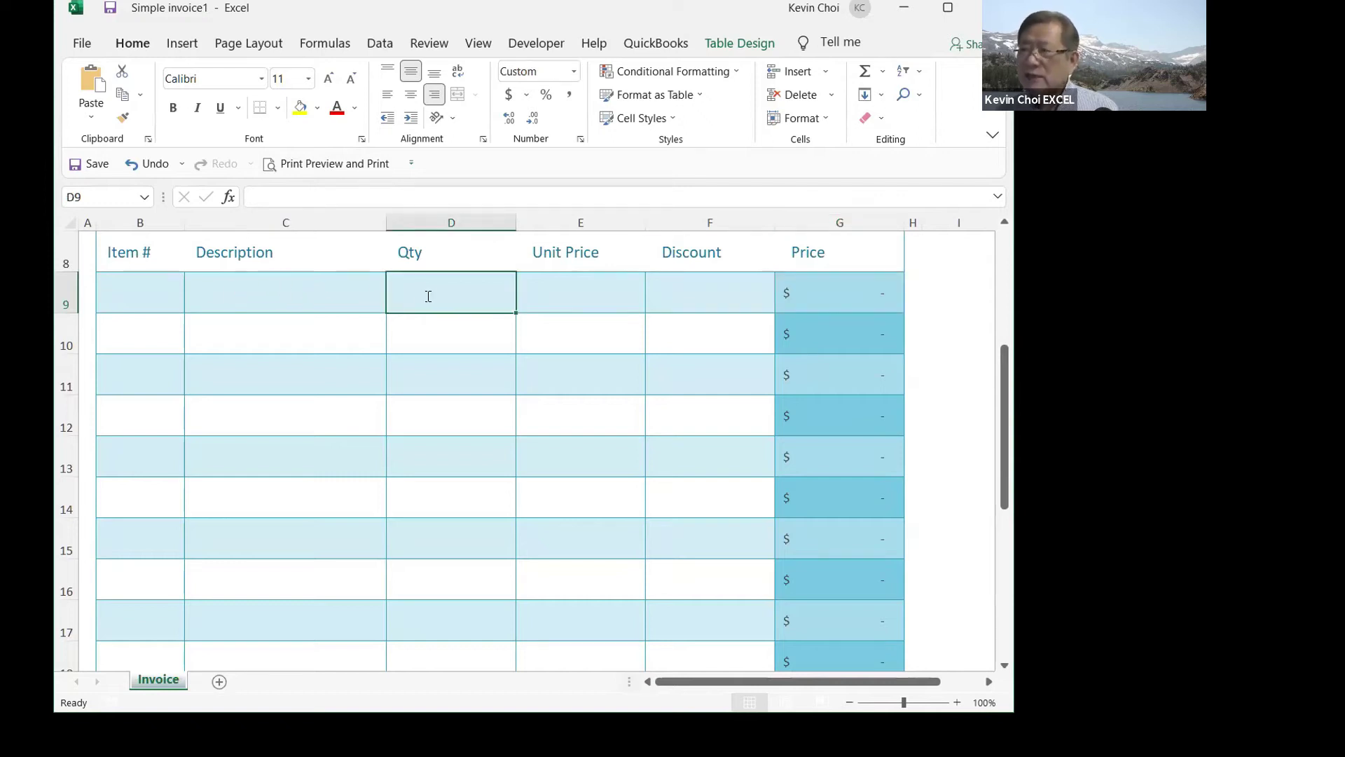
pyautogui.write('1')
pyautogui.click(589, 297)
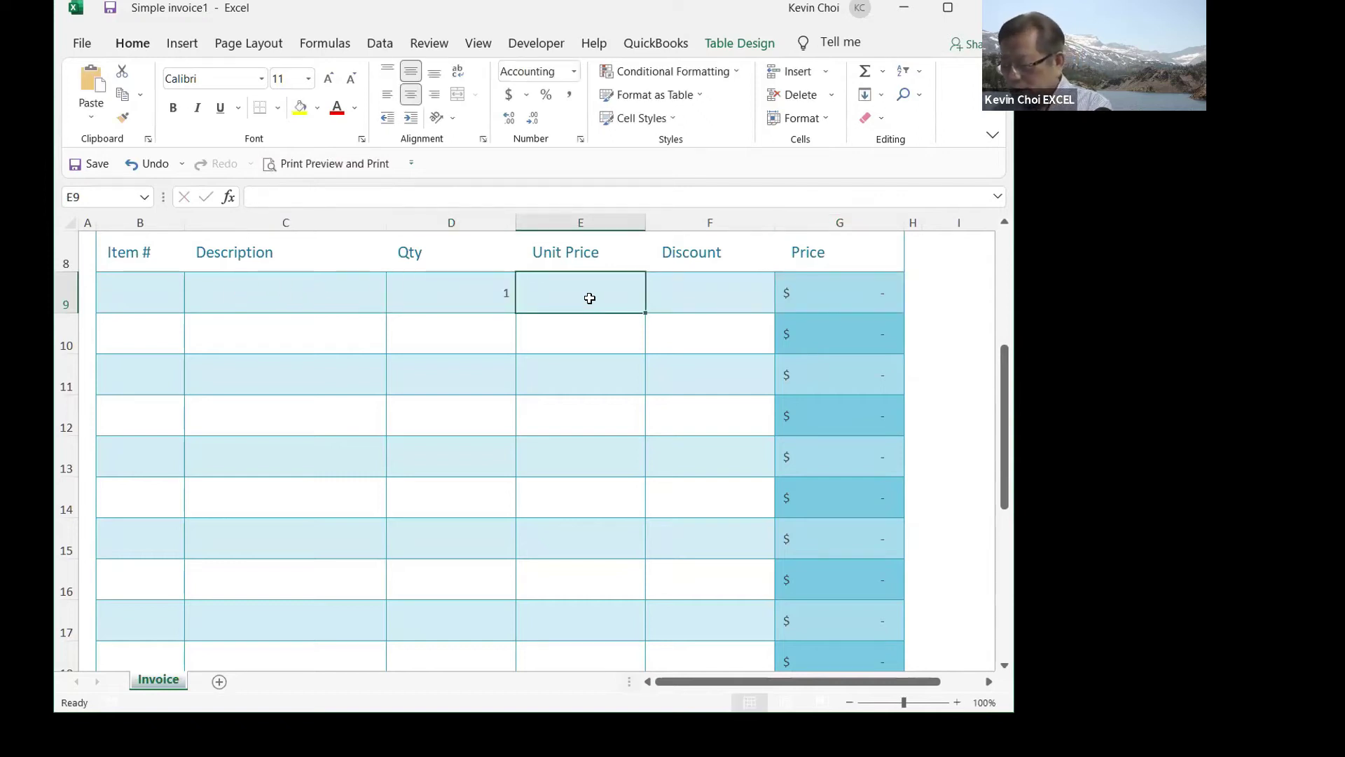
pyautogui.write('15')
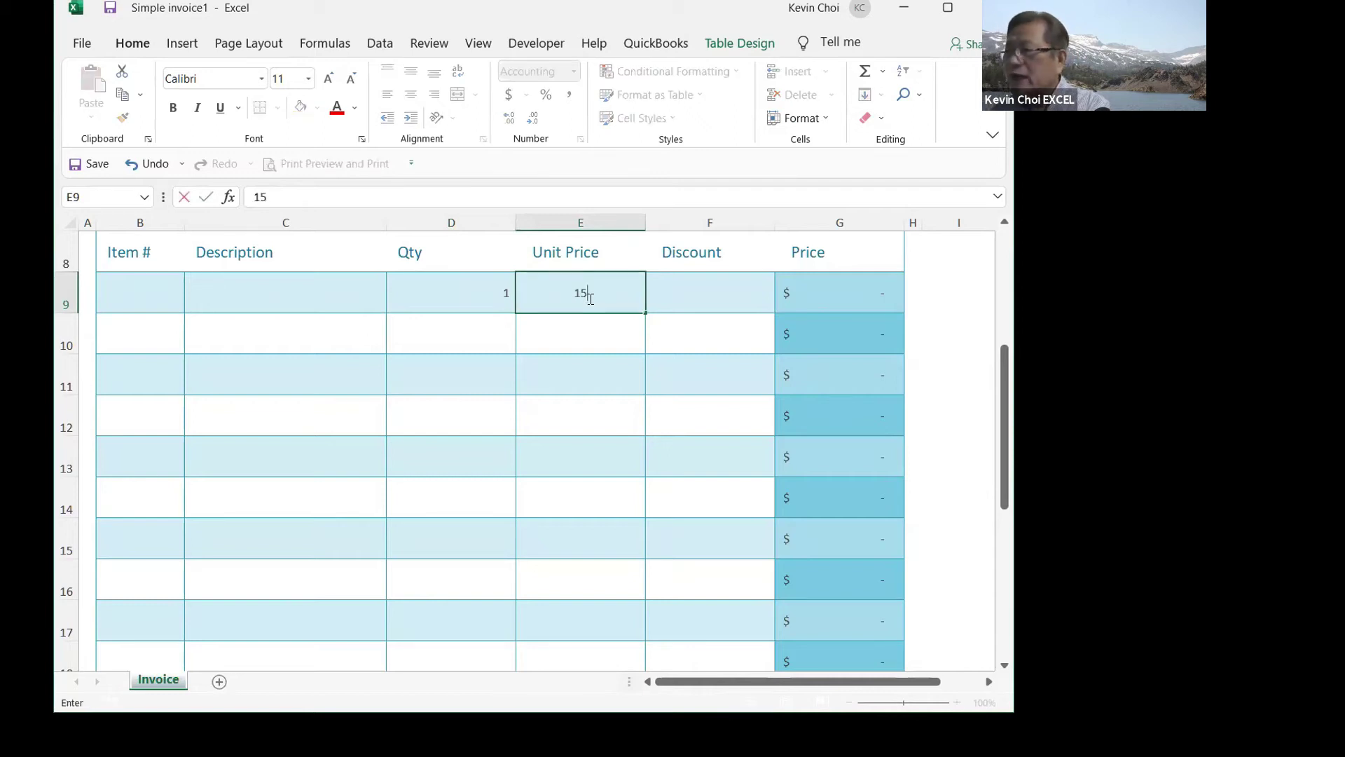
pyautogui.click(575, 331)
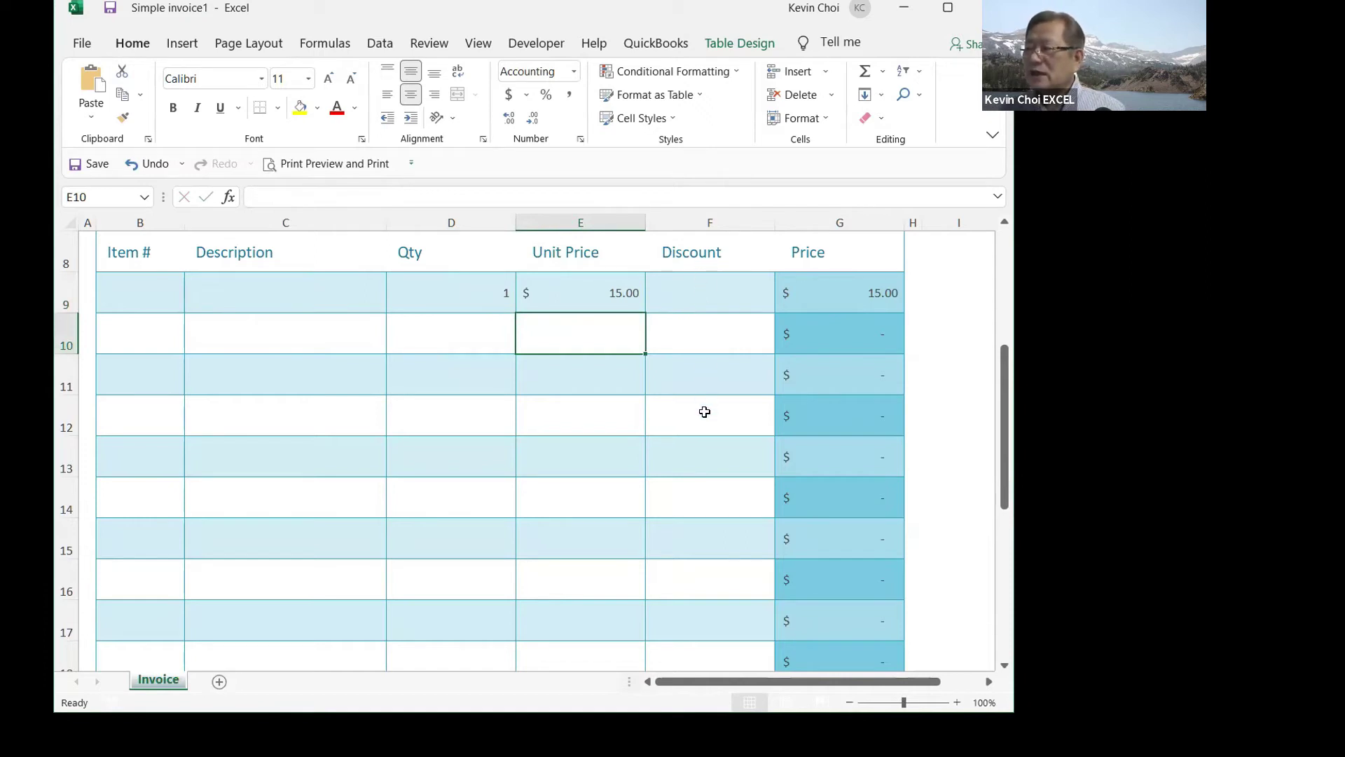
# - Examine the invoice template from the company header down to the subtotal and tax rows
pyautogui.scroll(2, 704, 361)
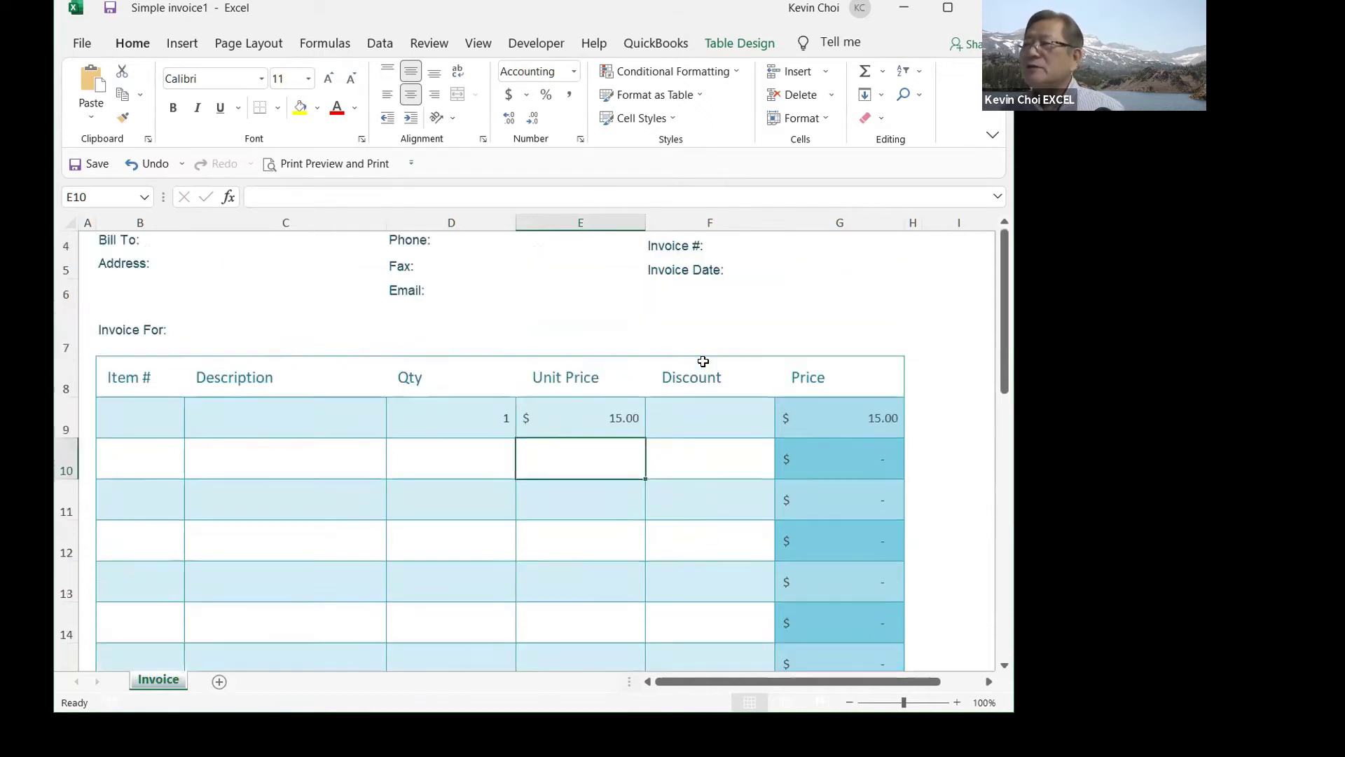
pyautogui.scroll(1, 701, 359)
pyautogui.scroll(-3, 691, 514)
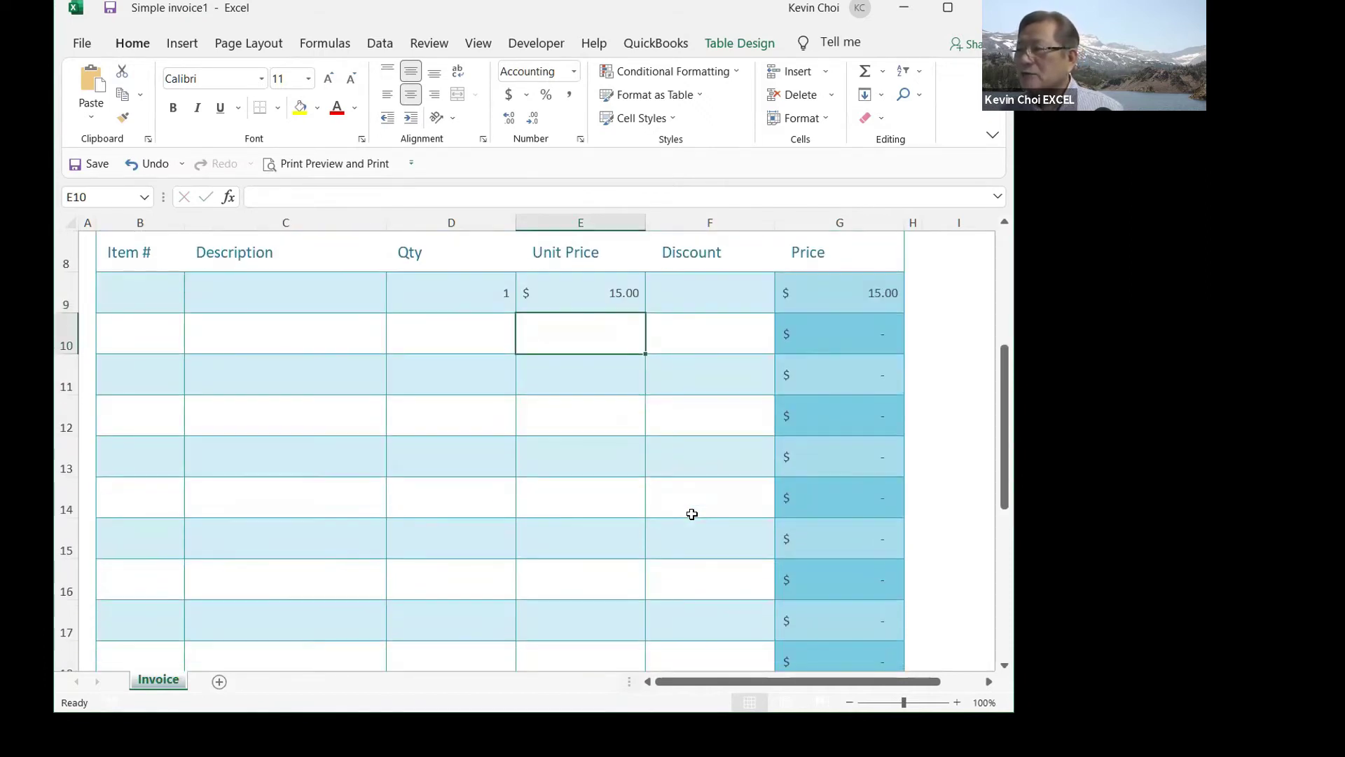
pyautogui.scroll(3, 690, 342)
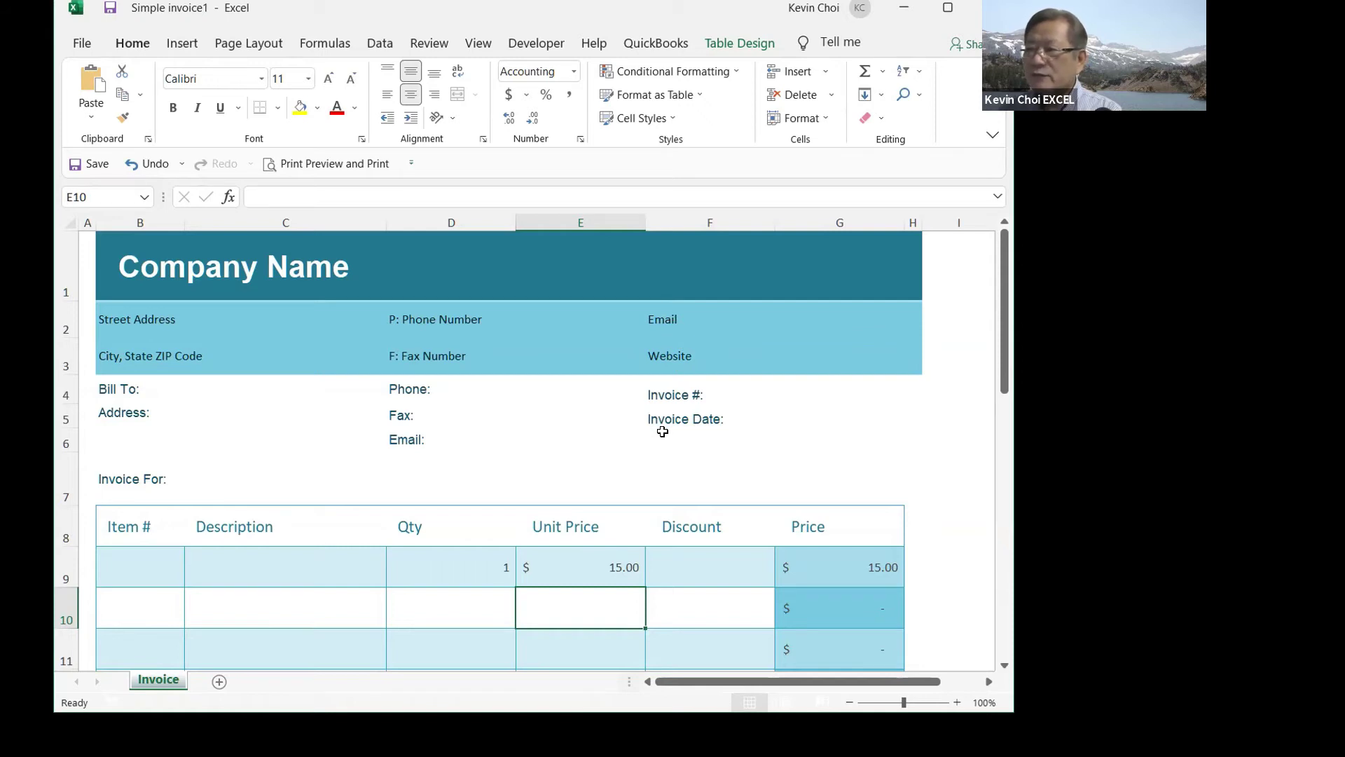
pyautogui.scroll(-7, 662, 431)
pyautogui.scroll(2, 702, 324)
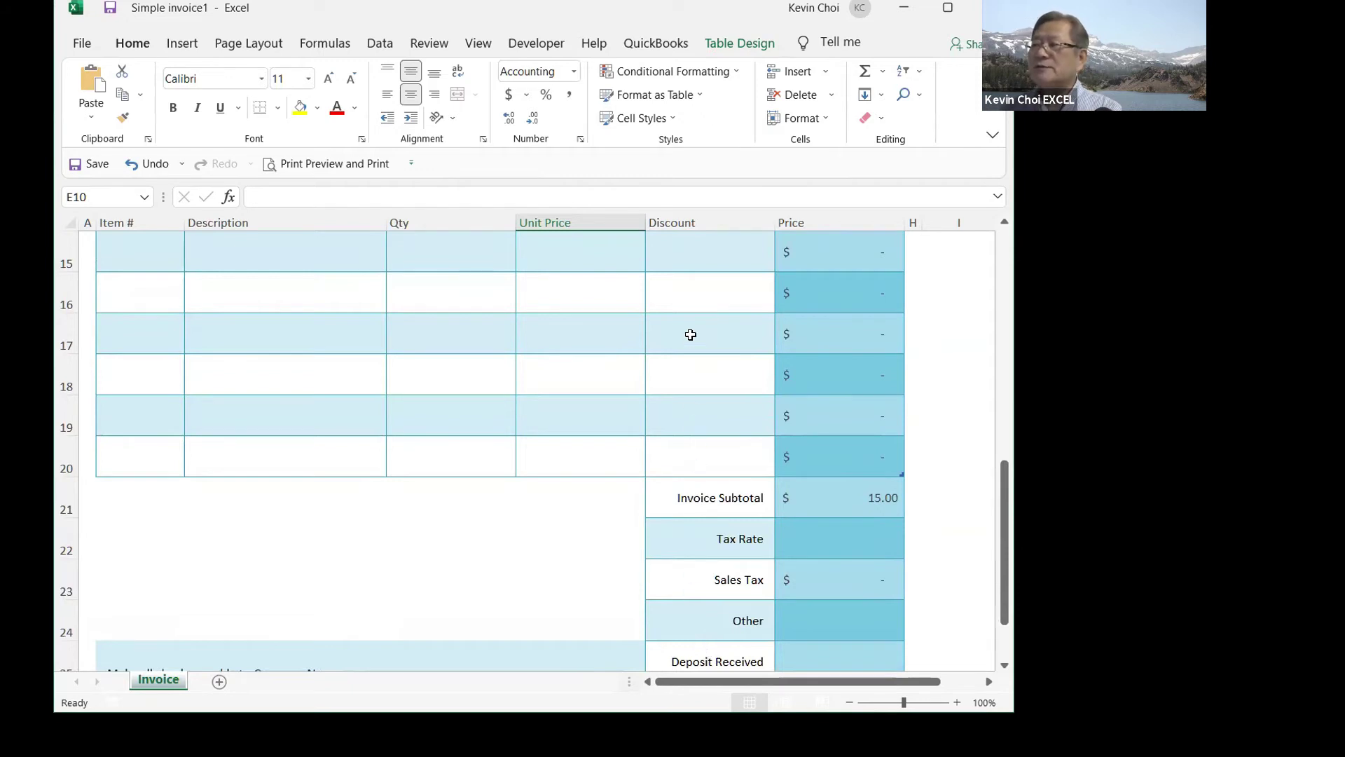
pyautogui.scroll(2, 690, 334)
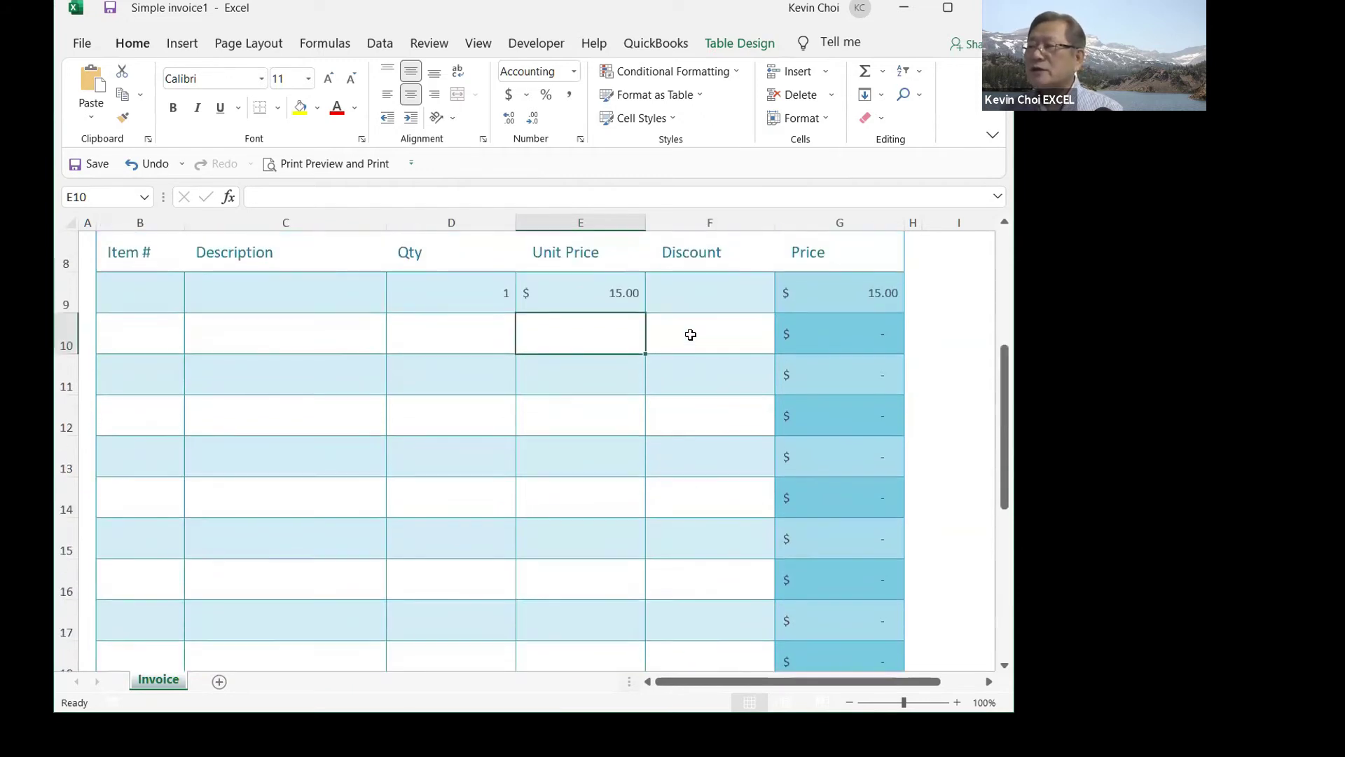
# - Clear the Discount column heading in F8 and try to erase the Column1 text from that cell
pyautogui.click(690, 254)
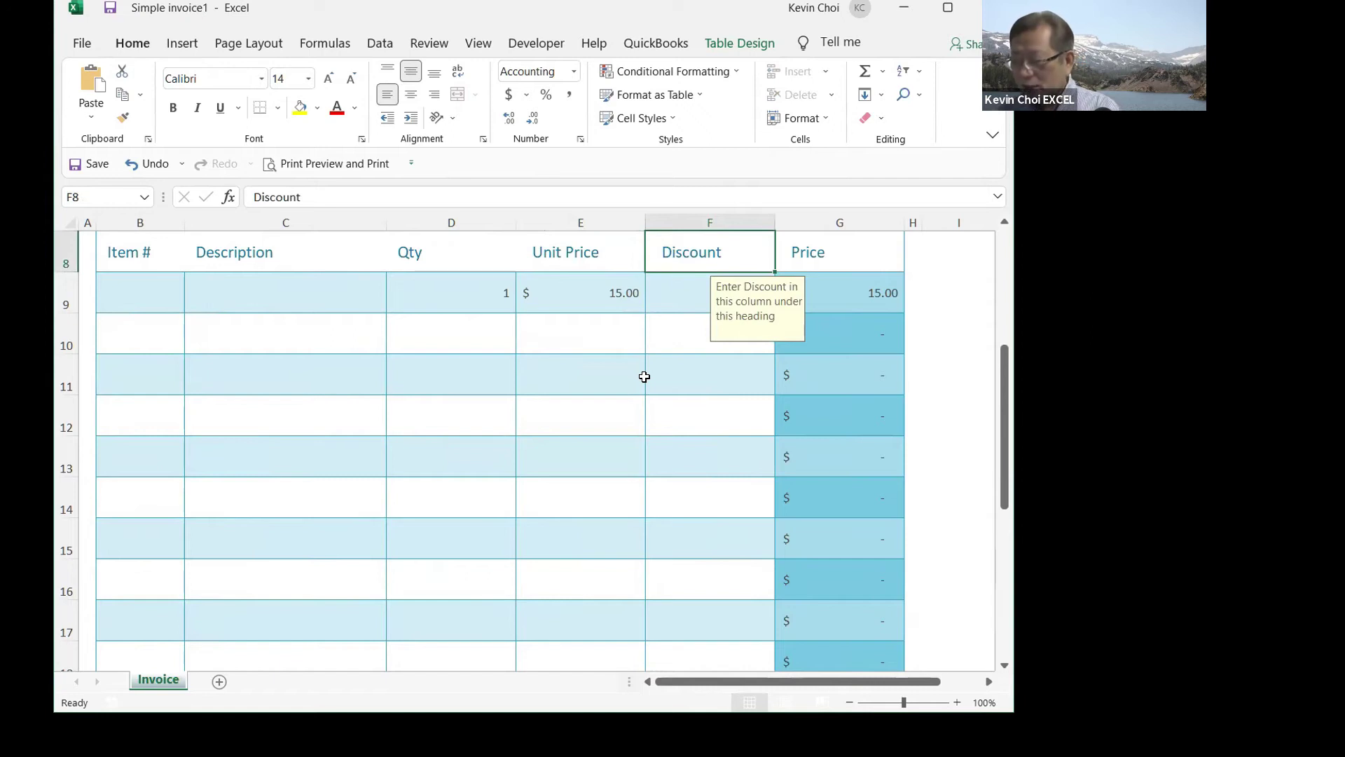
pyautogui.press('Delete')
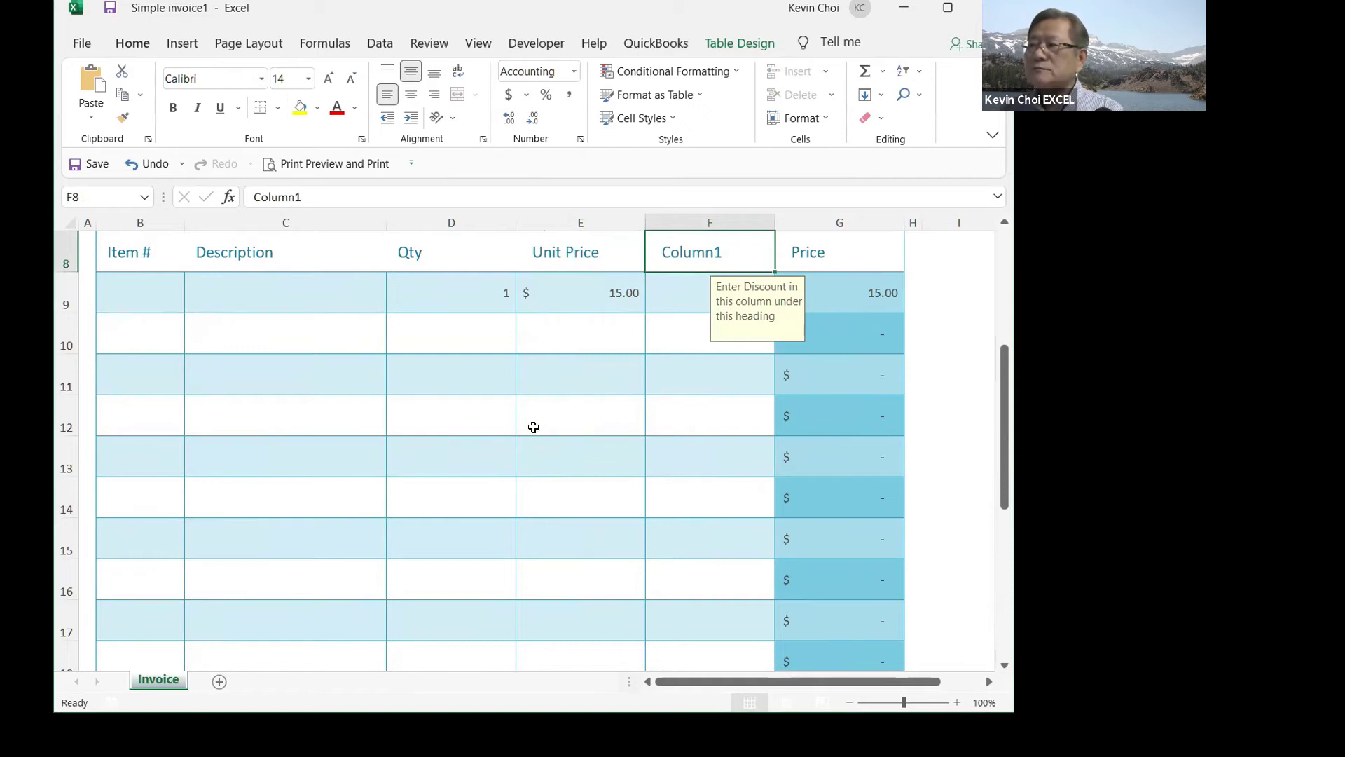
pyautogui.moveTo(308, 188); pyautogui.dragTo(254, 196)
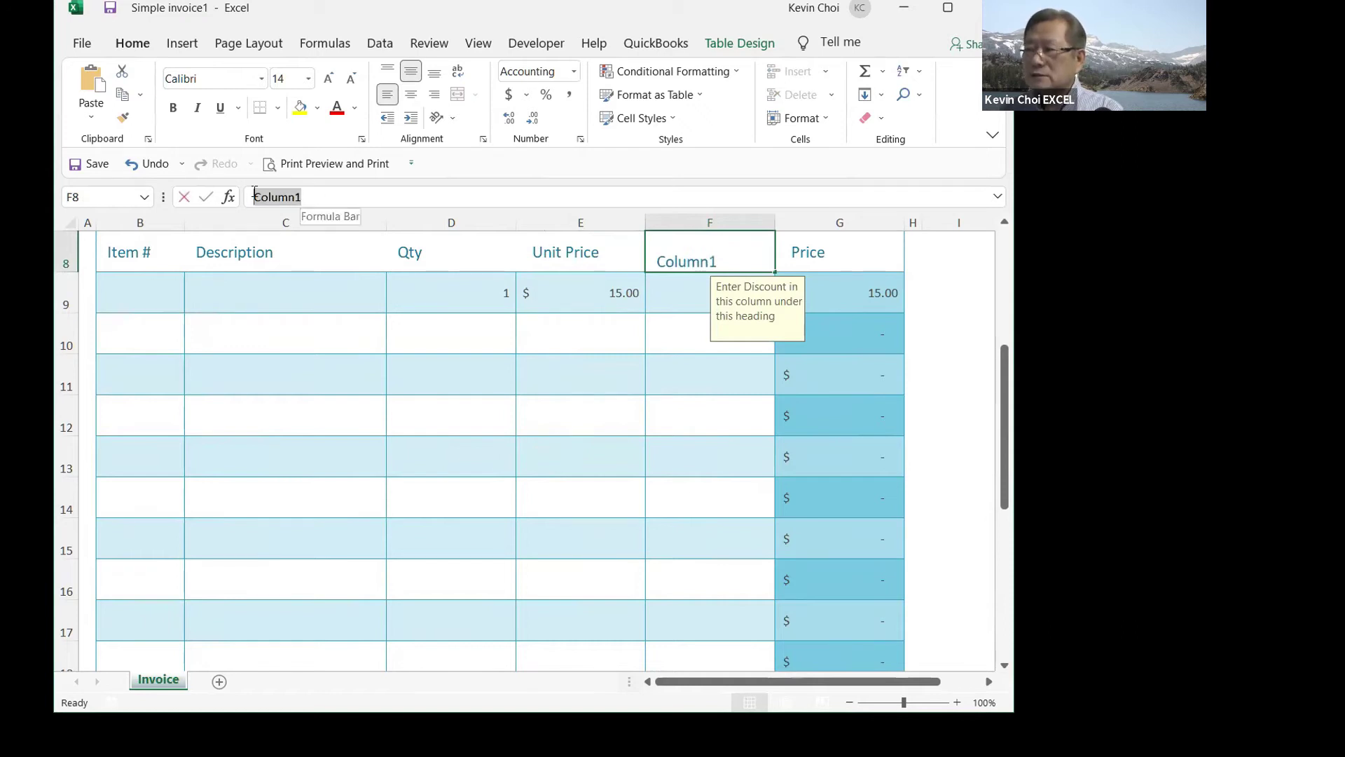
pyautogui.press('BackSpace')
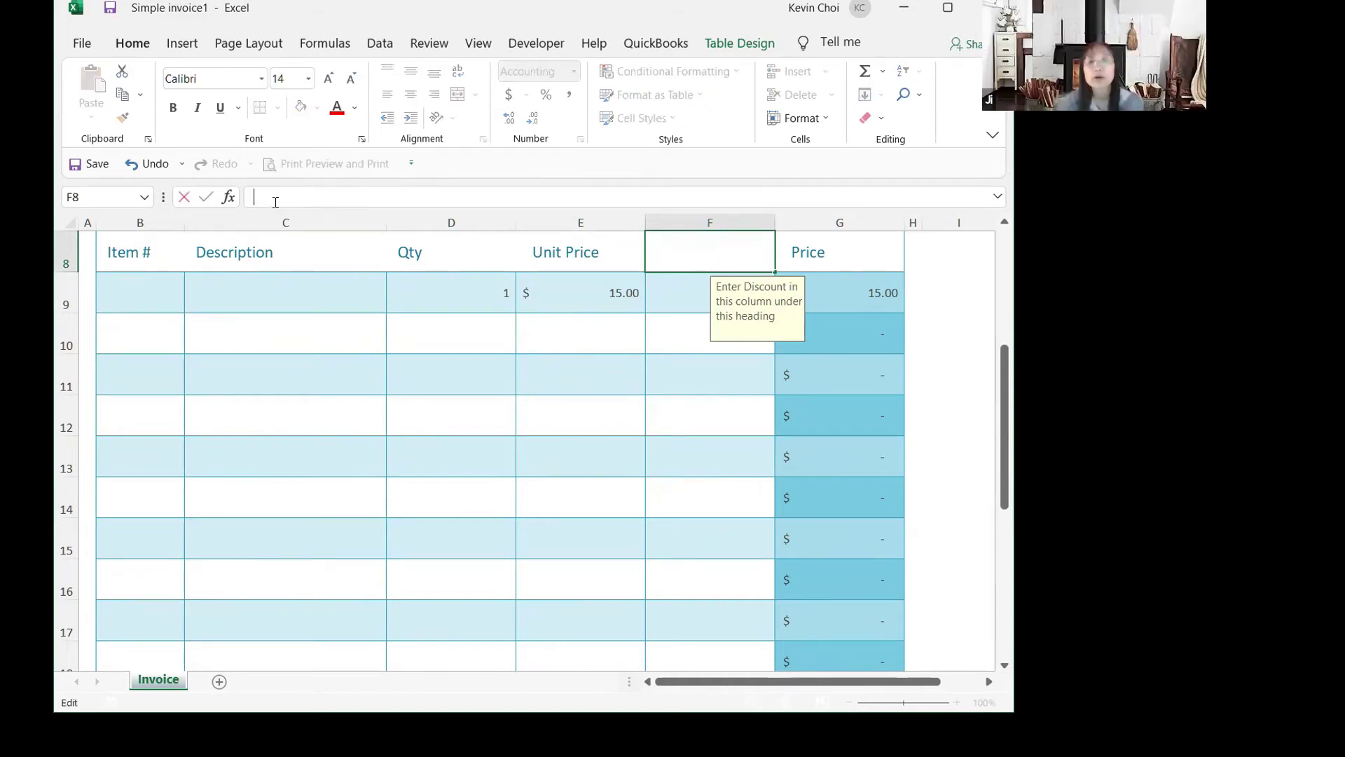
pyautogui.press('Escape')
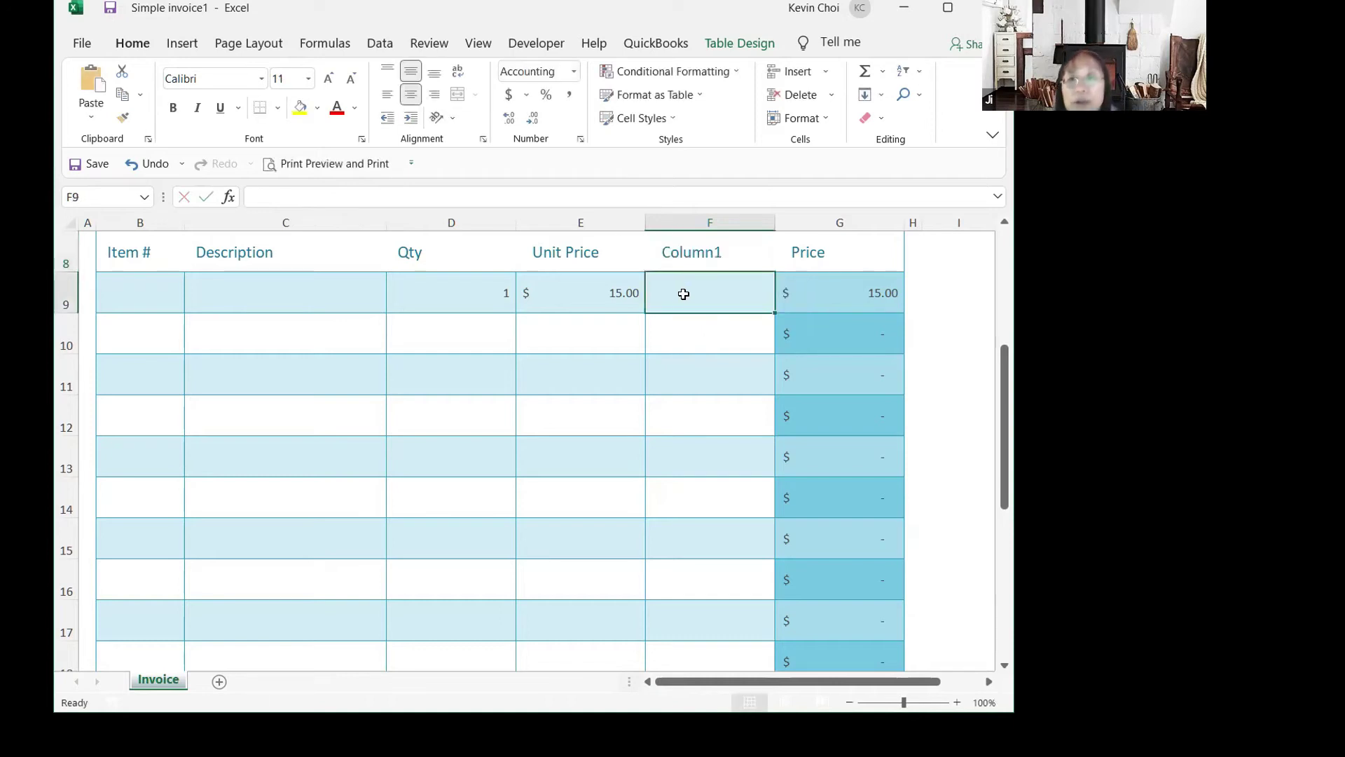
pyautogui.click(681, 251)
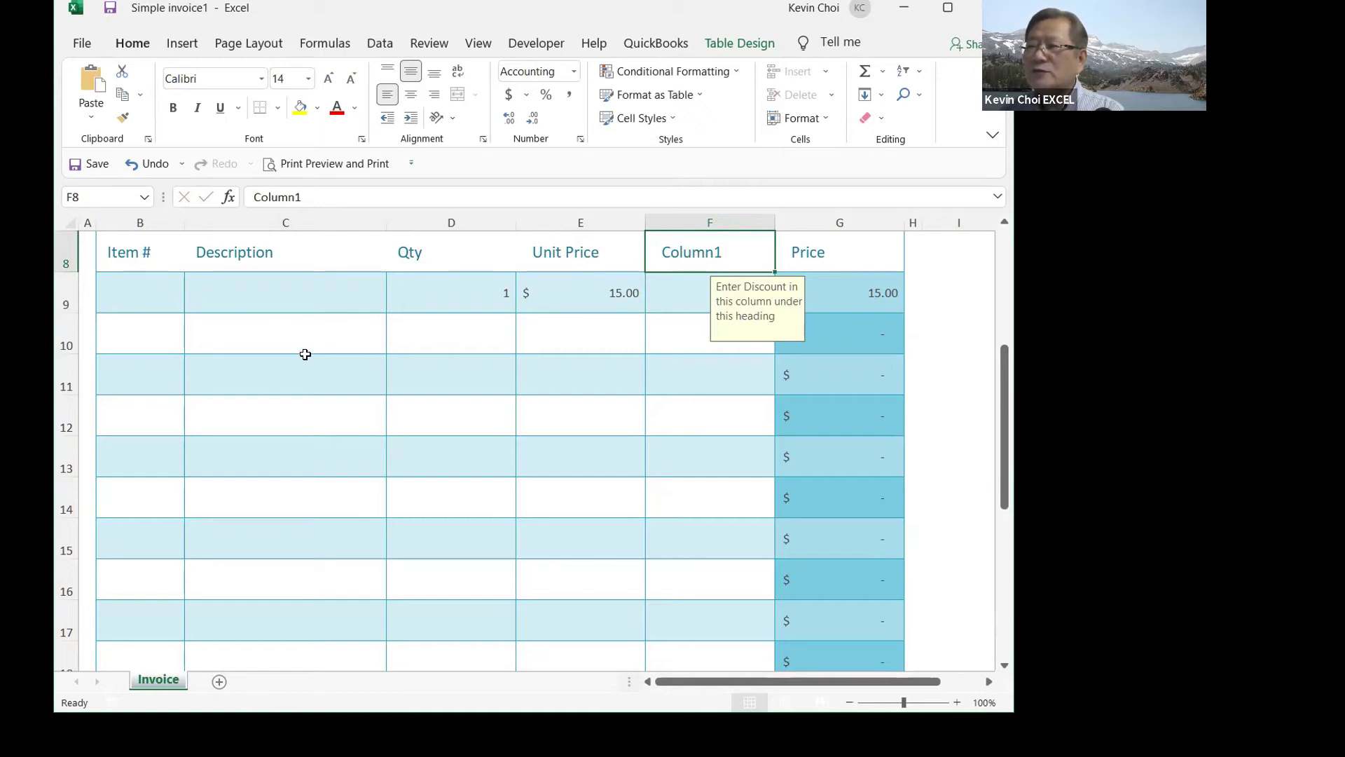
# - Delete the Email placeholder in cell F2 of the company header and undo the deletion
pyautogui.scroll(3, 397, 357)
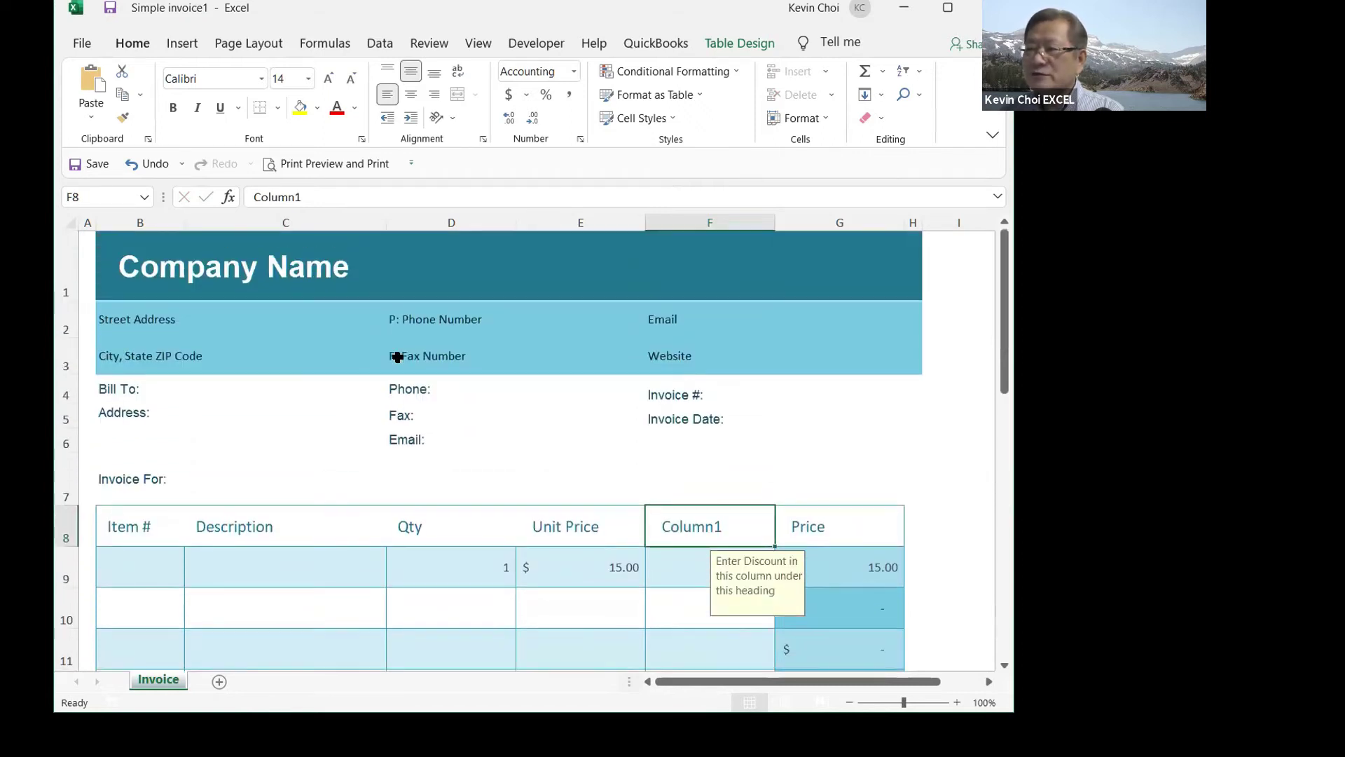
pyautogui.click(669, 319)
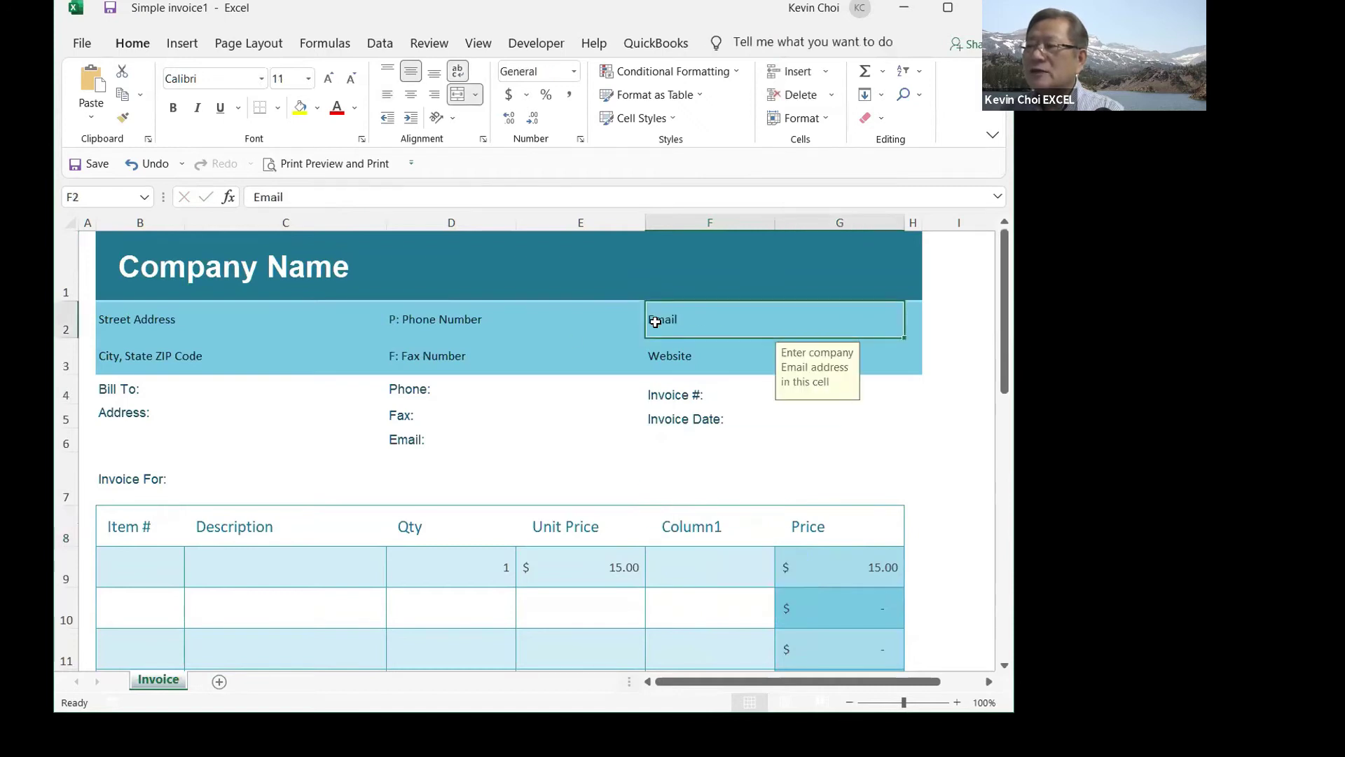
pyautogui.press('Delete')
pyautogui.click(571, 322)
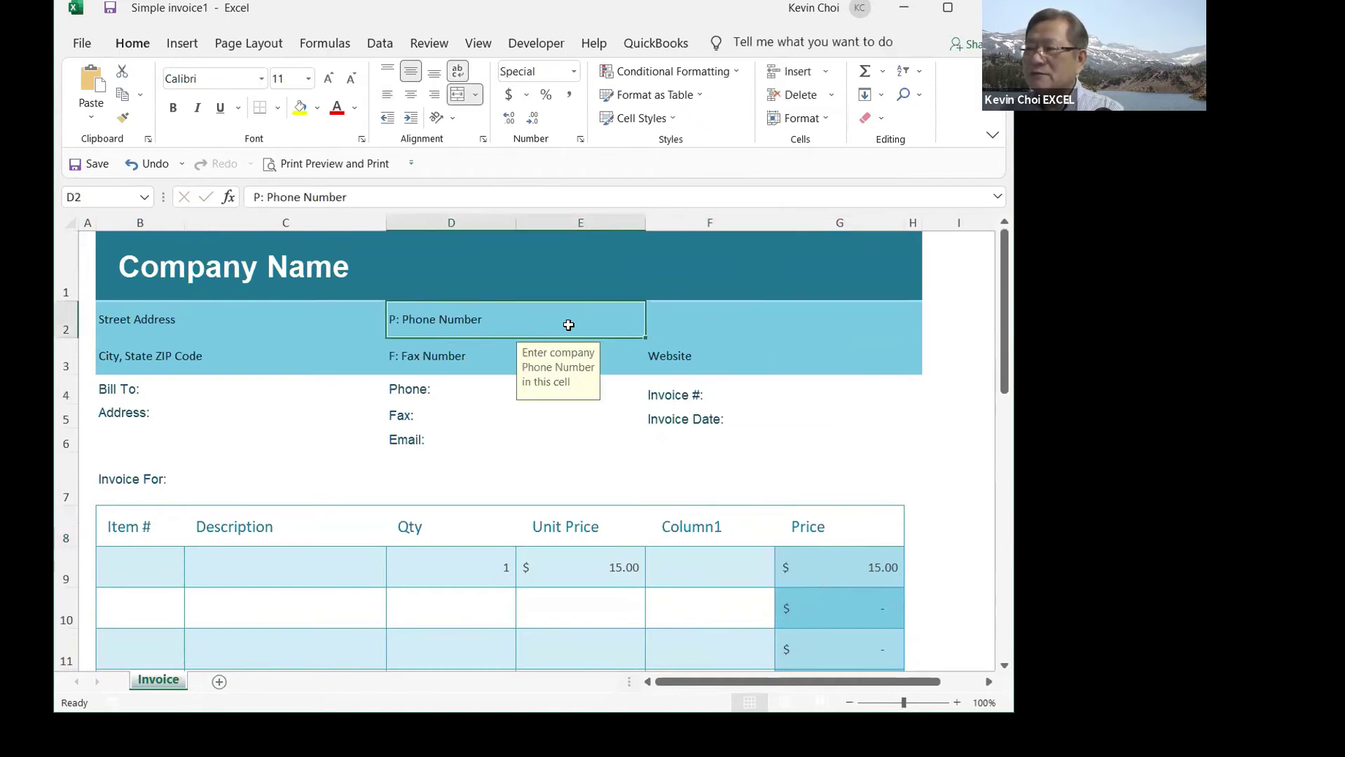
pyautogui.click(680, 314)
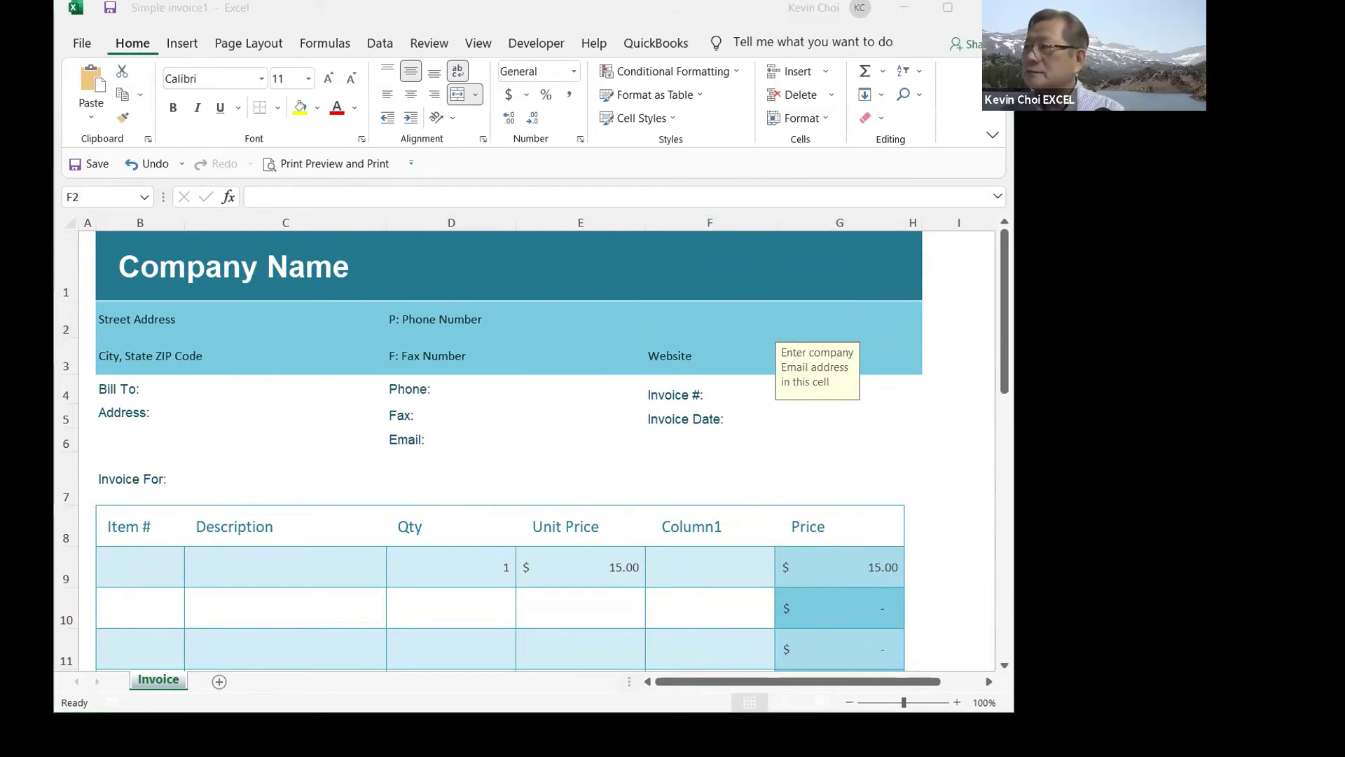
pyautogui.click(611, 324)
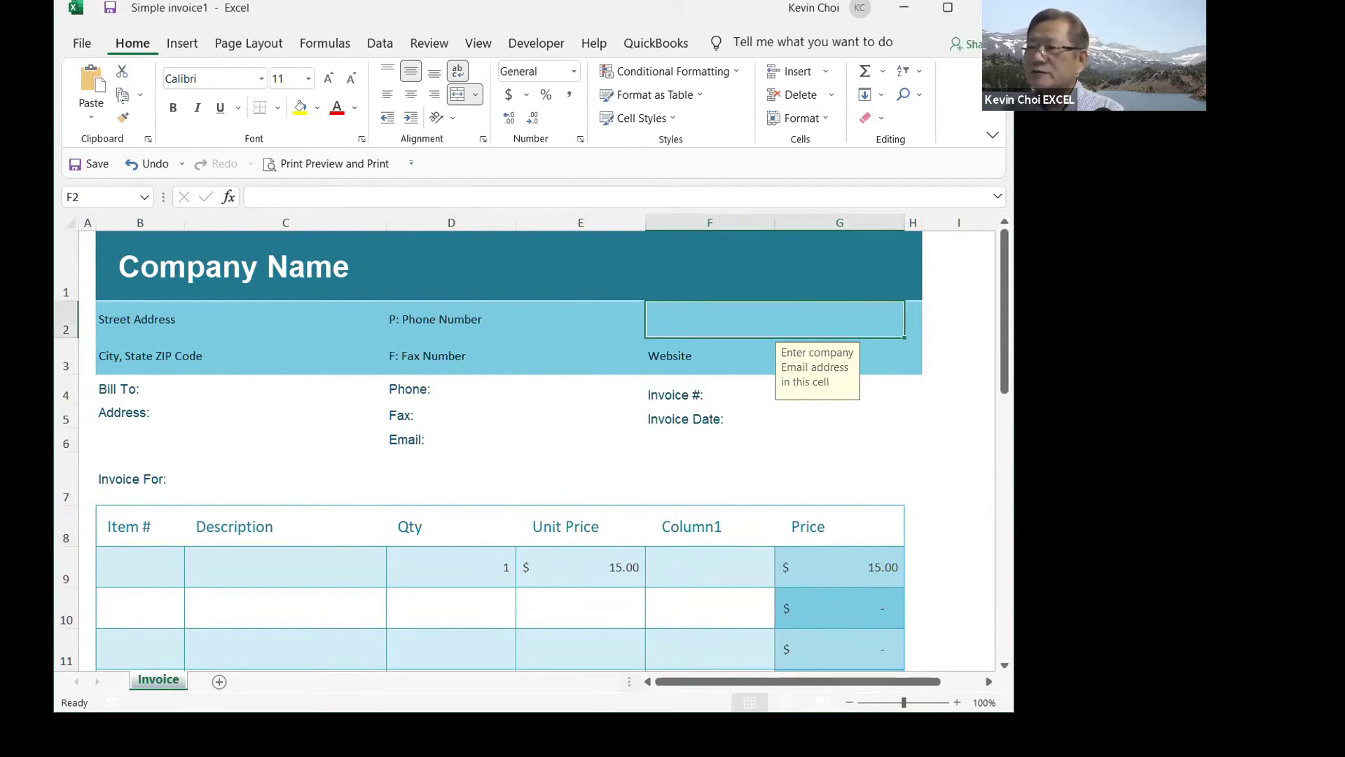
pyautogui.click(133, 168)
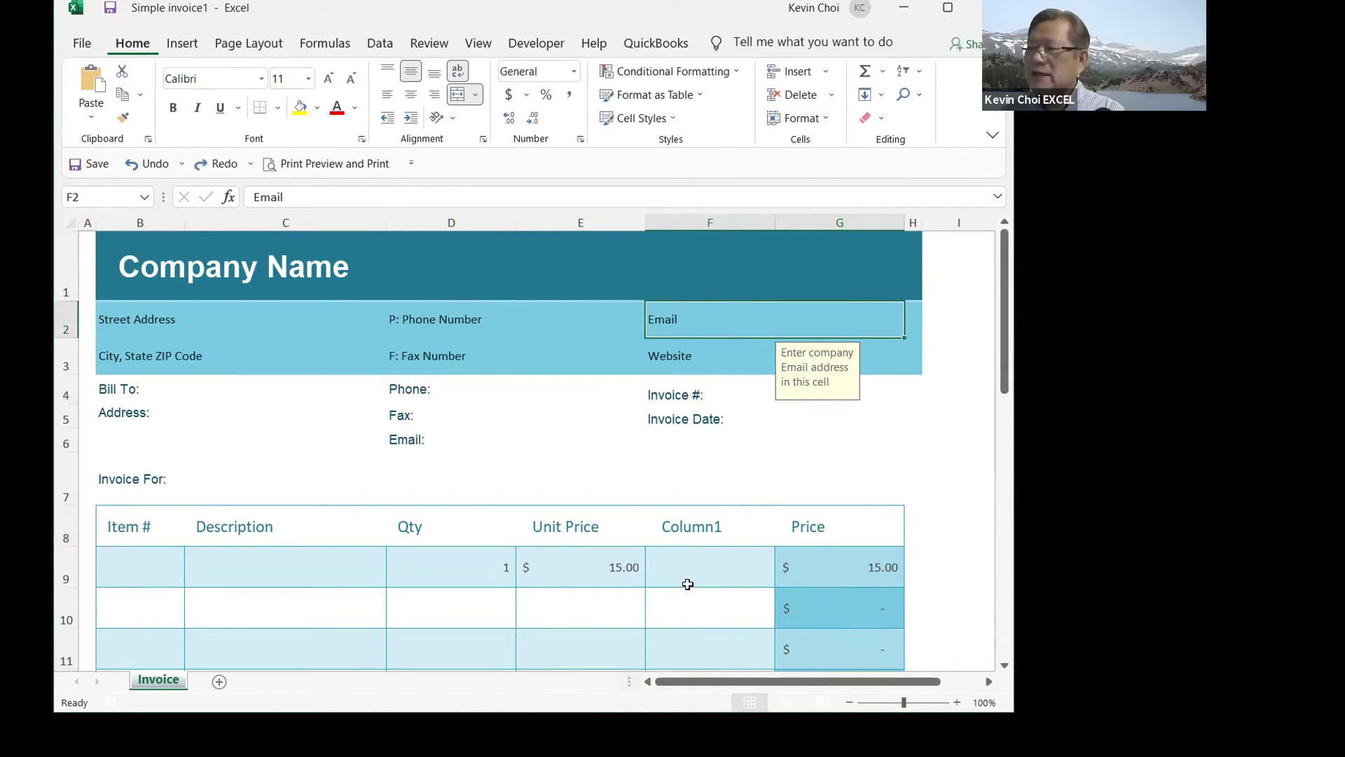
pyautogui.scroll(-3, 708, 567)
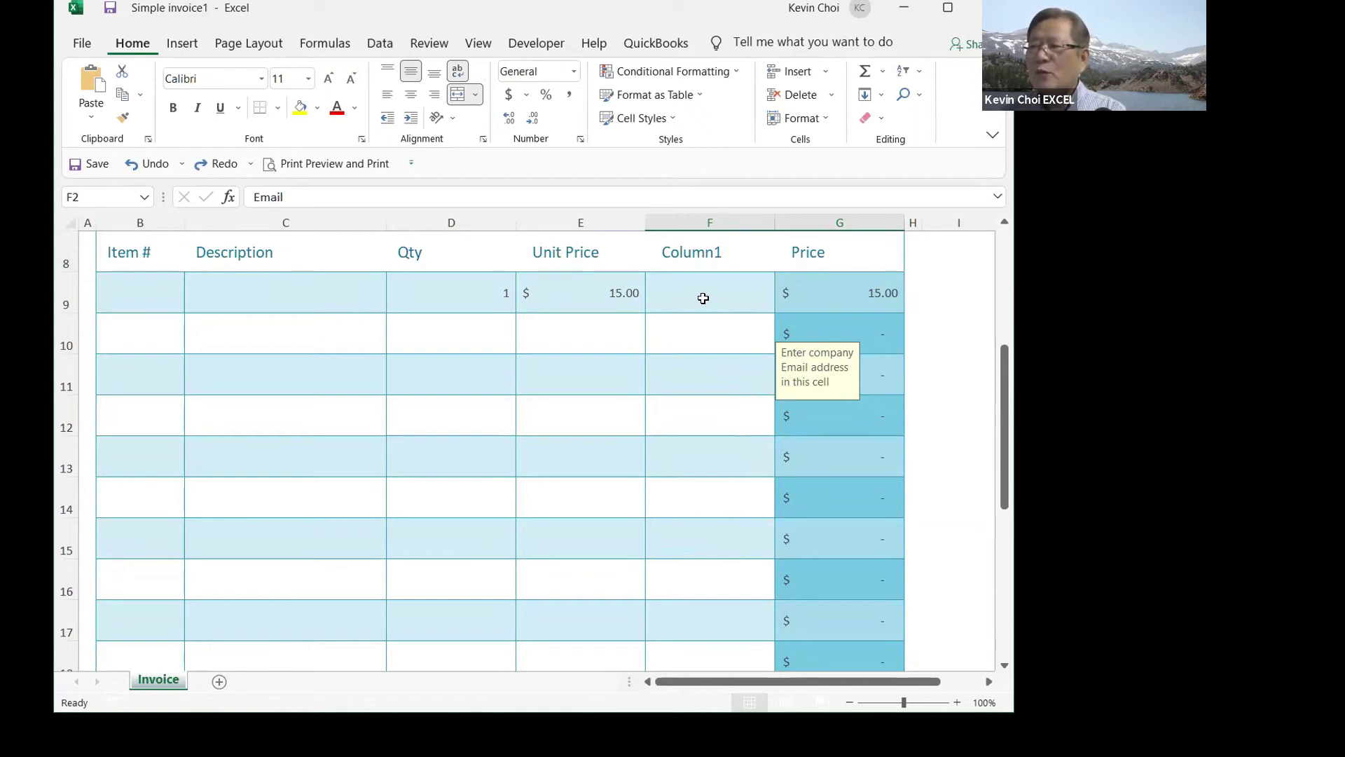
# - Clear the price formula in G9 of the first item row and undo the deletion
pyautogui.click(851, 294)
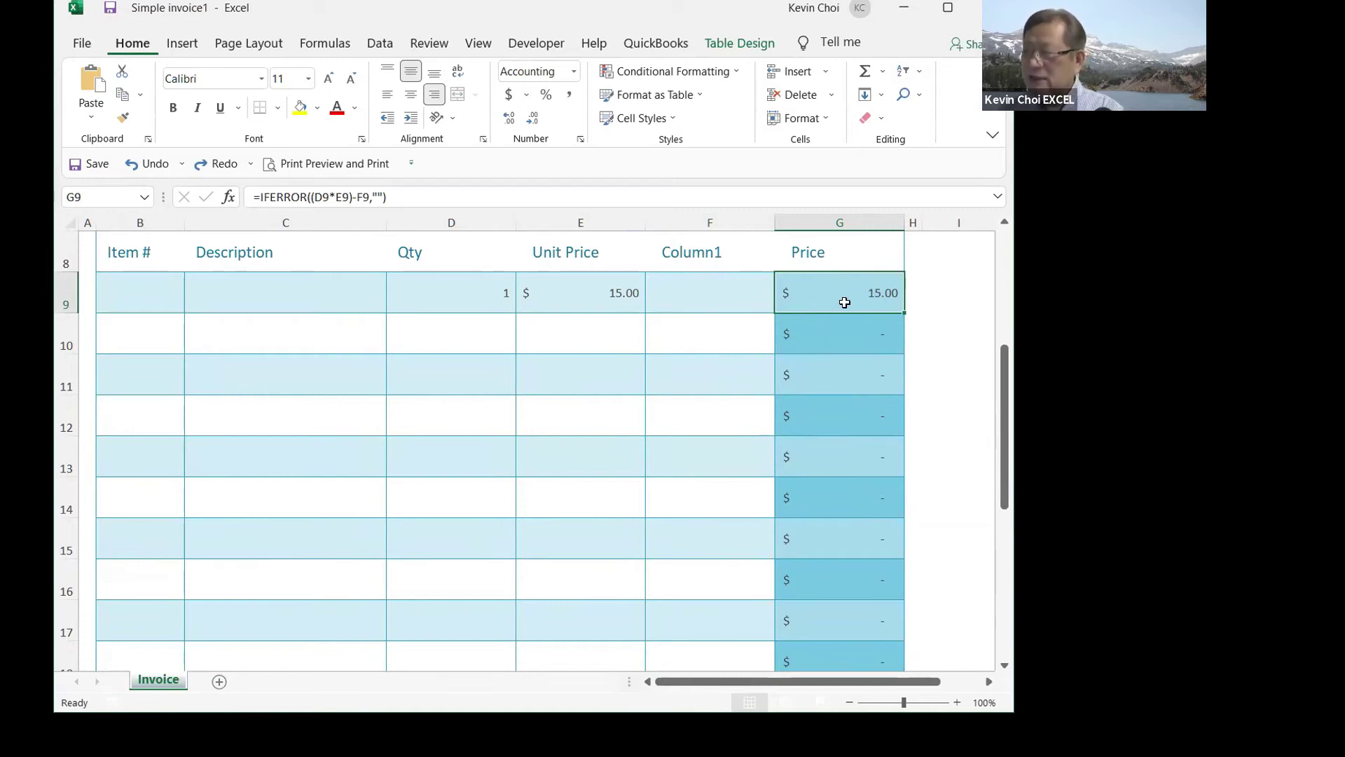
pyautogui.press('Delete')
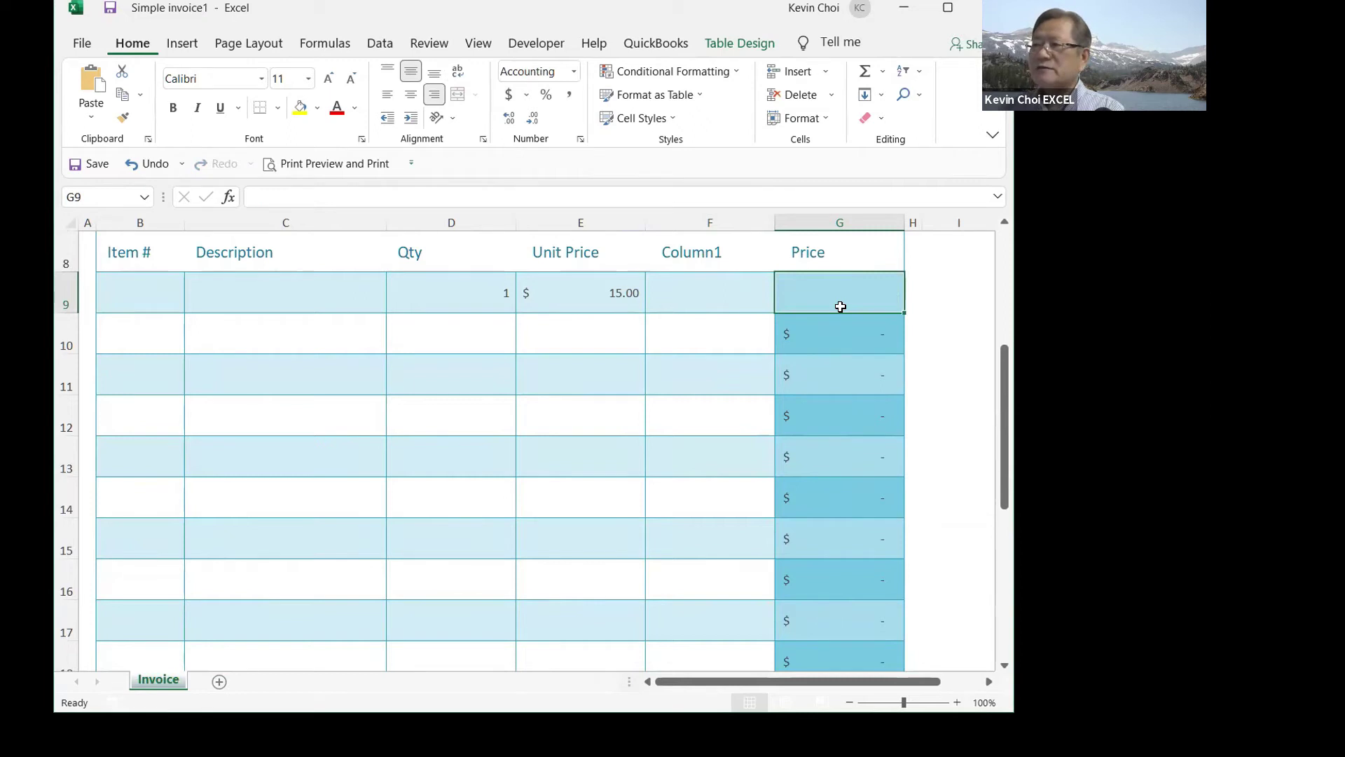
pyautogui.press('Down')
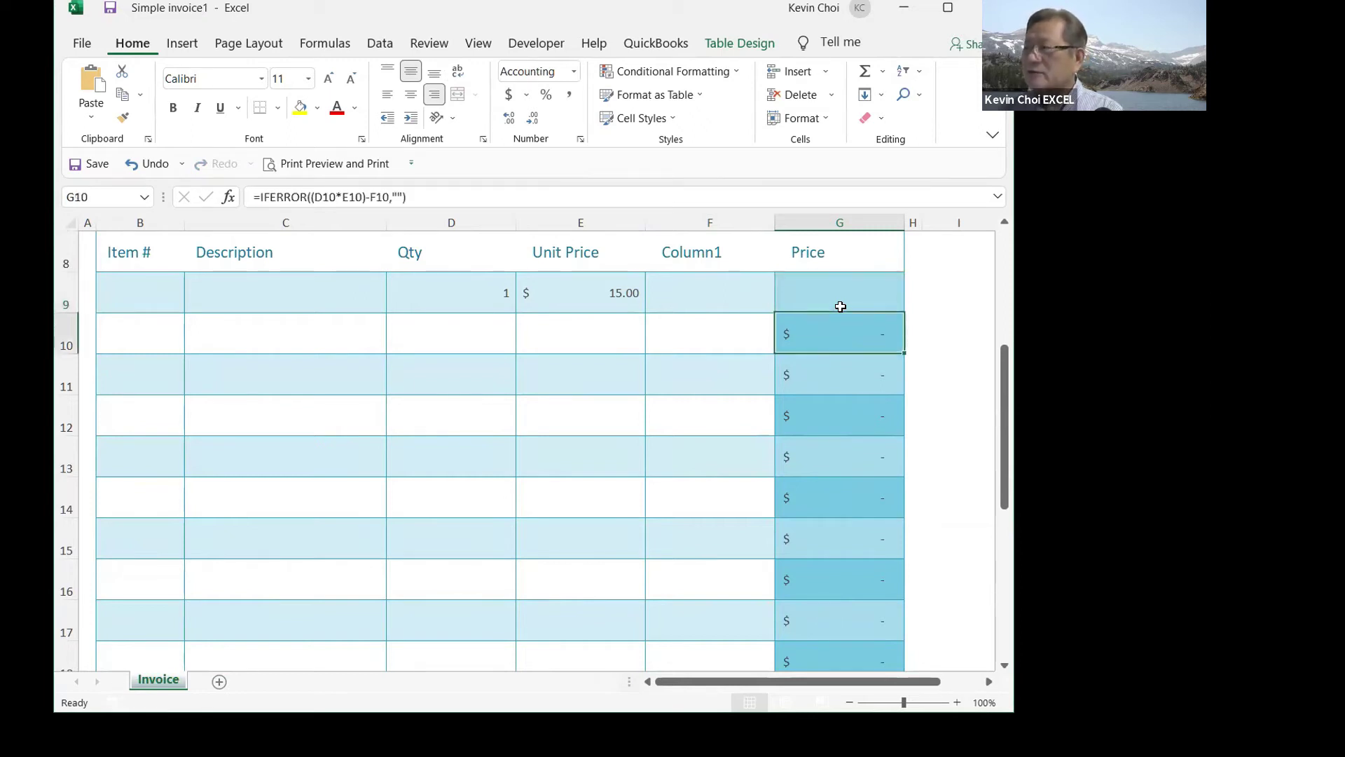
pyautogui.click(833, 295)
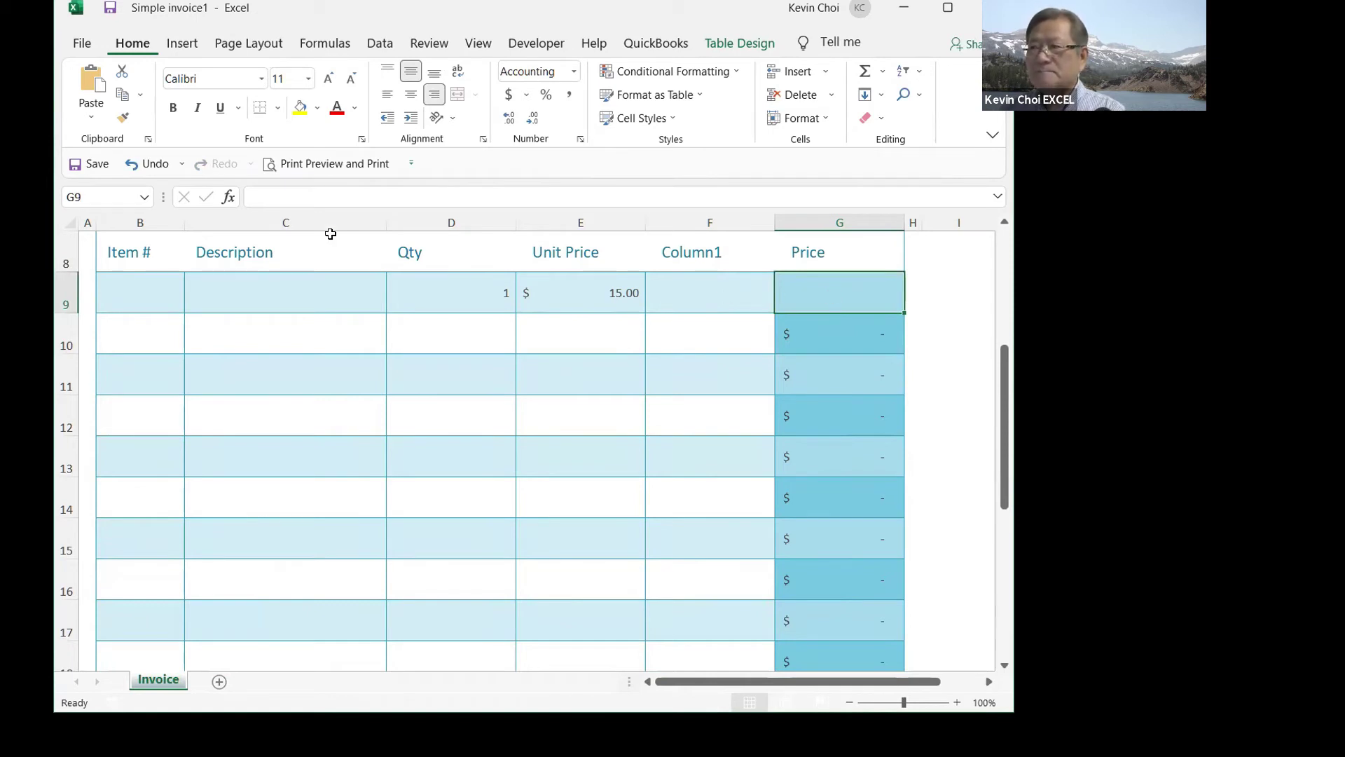
pyautogui.click(133, 167)
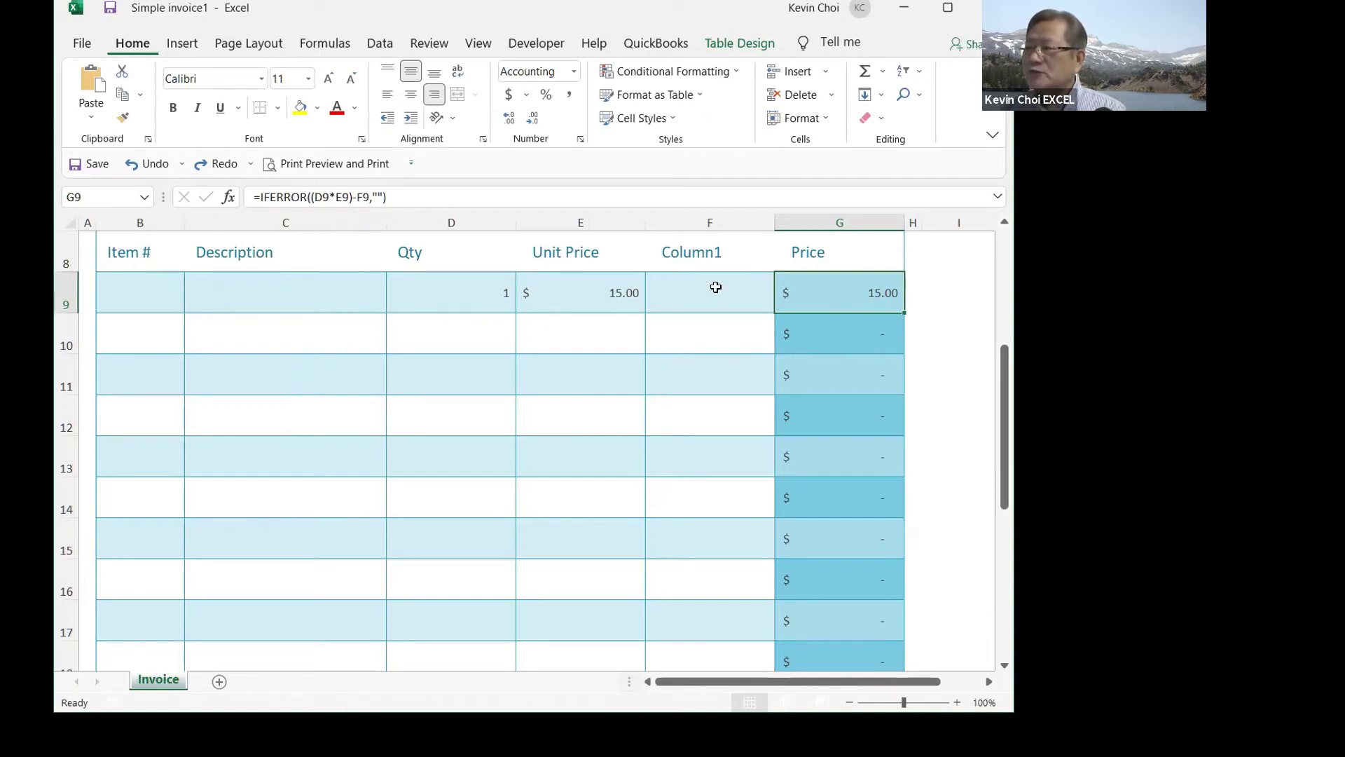
# - Overwrite the price formula in G9 with 30 and set the first item's quantity in D9 to 50
pyautogui.write('30')
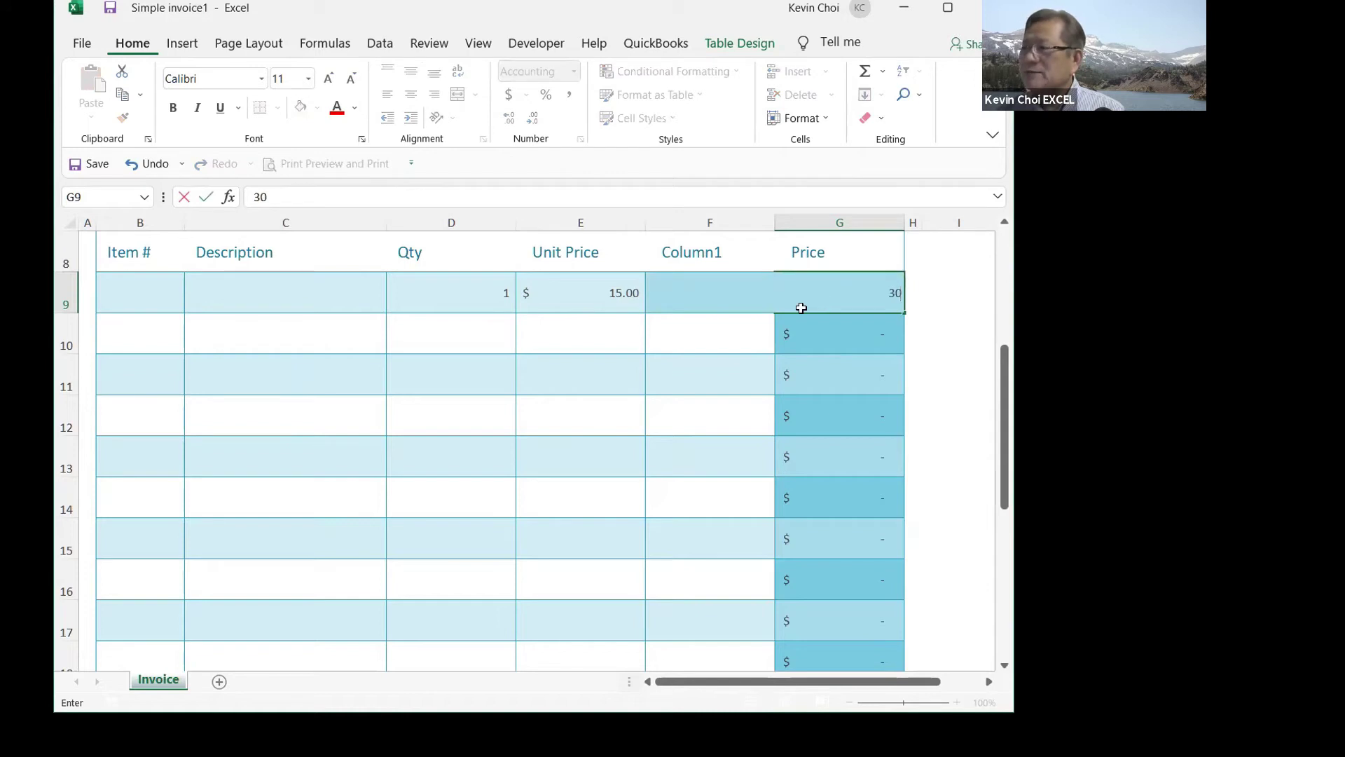
pyautogui.click(676, 345)
pyautogui.click(848, 286)
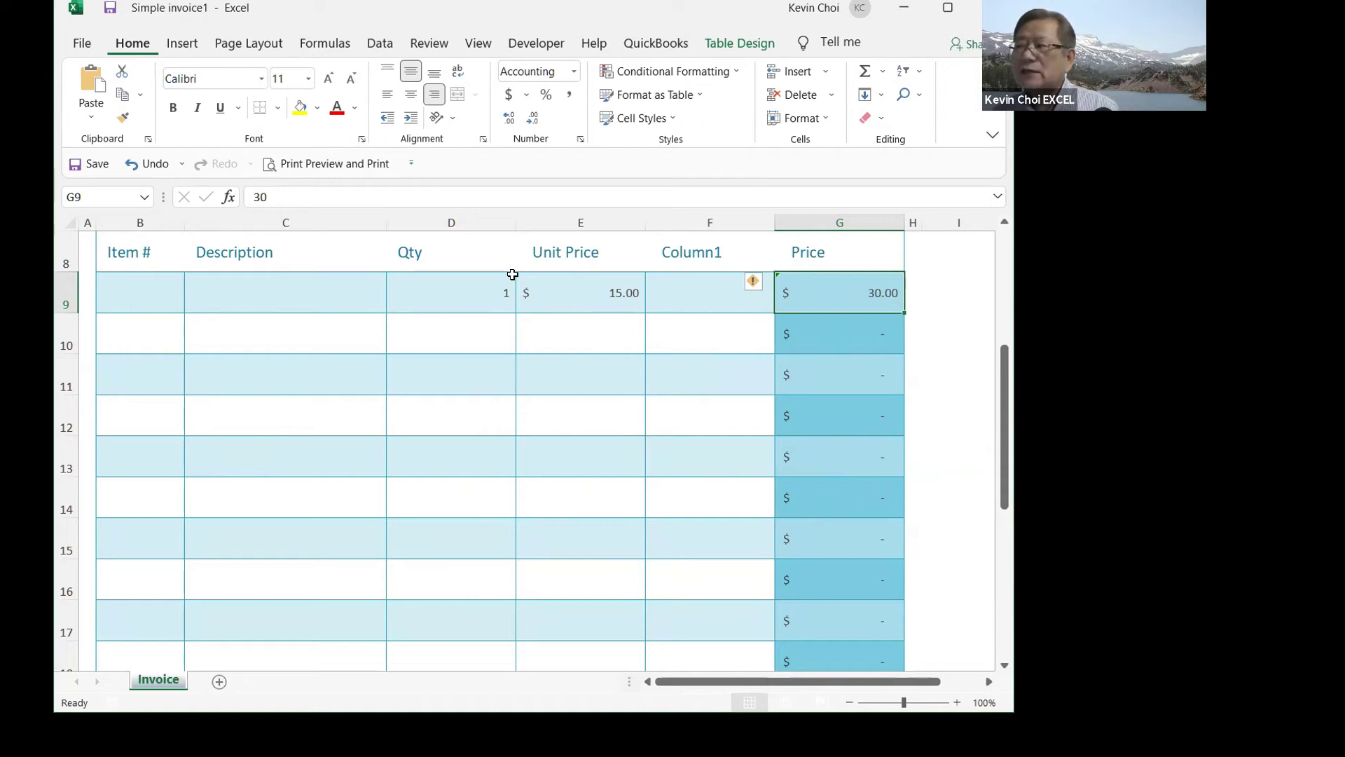
pyautogui.click(468, 291)
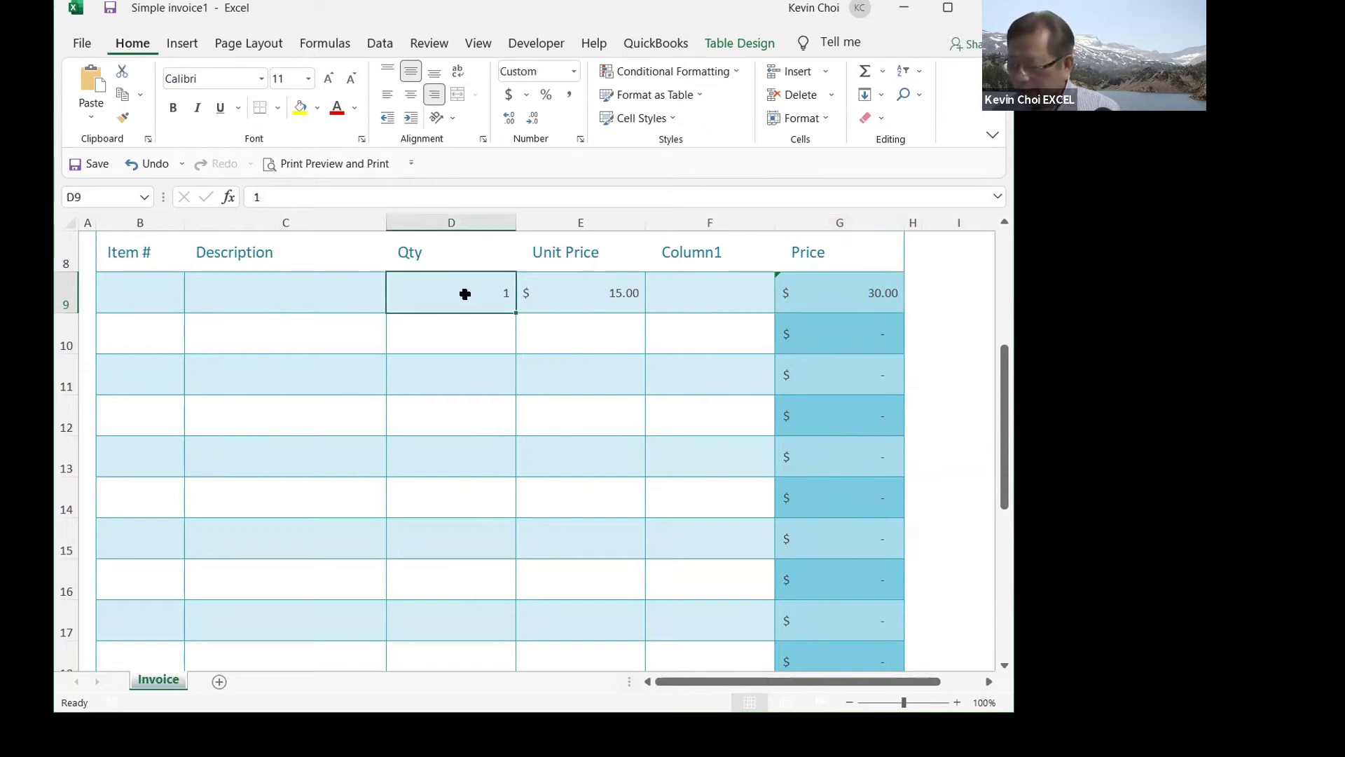
pyautogui.write('50')
pyautogui.click(324, 295)
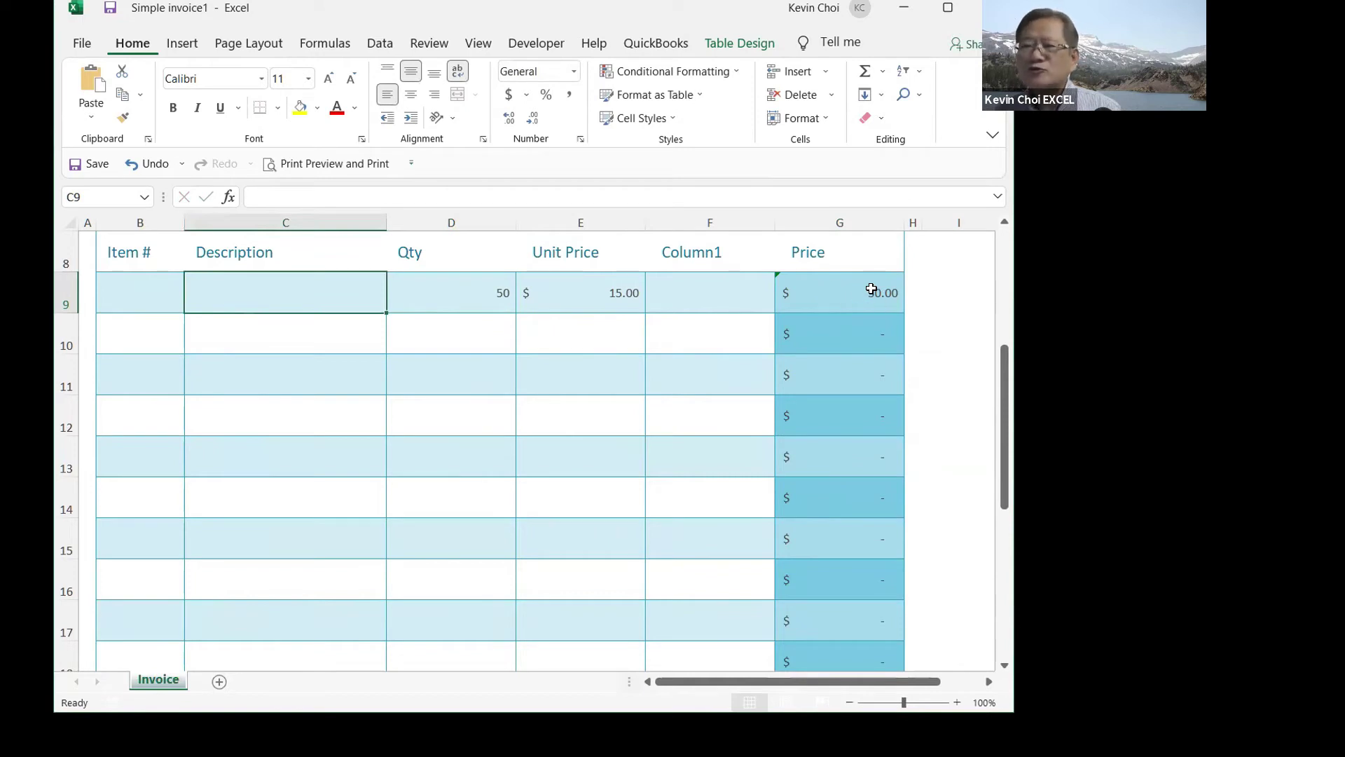
# - Select the prices in G9:G17, look at the error-checking options for G9 and dismiss them
pyautogui.press('ctrl')
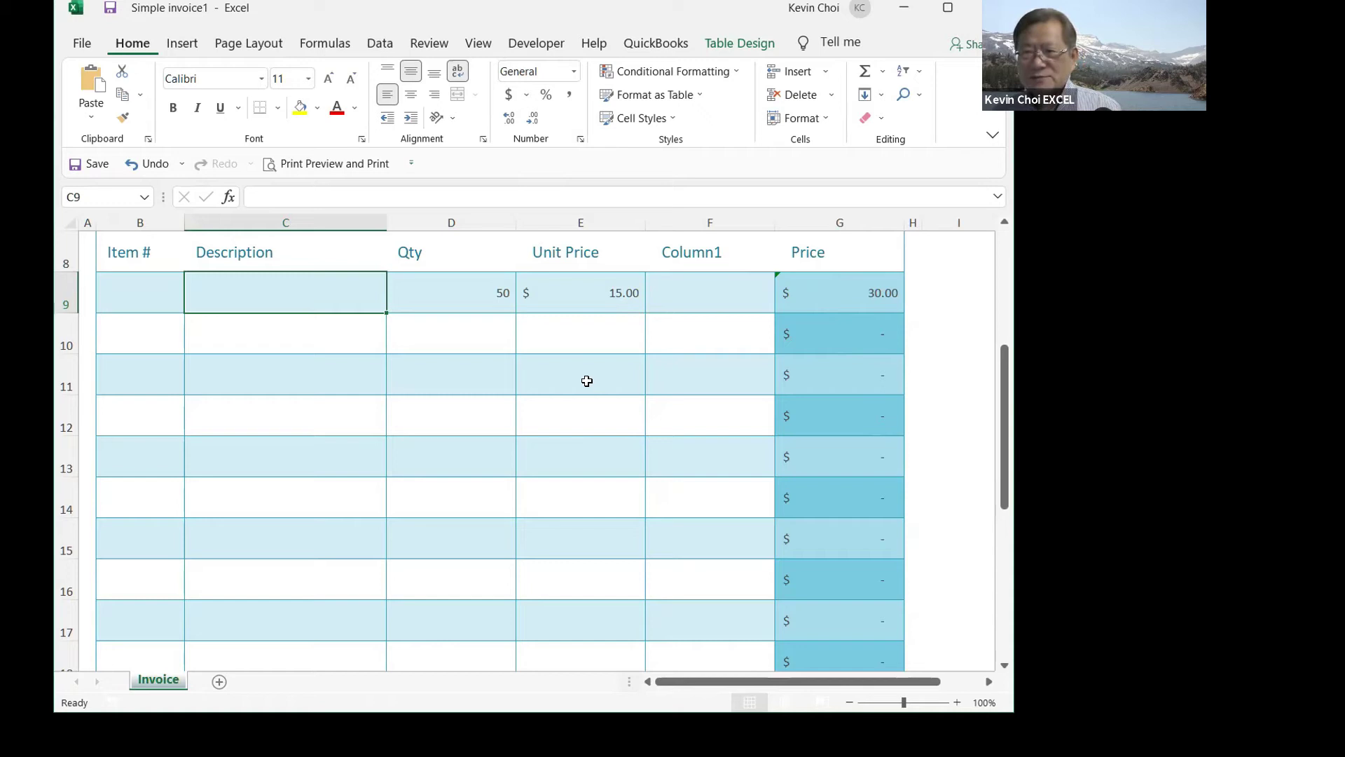
pyautogui.moveTo(850, 291); pyautogui.dragTo(846, 639)
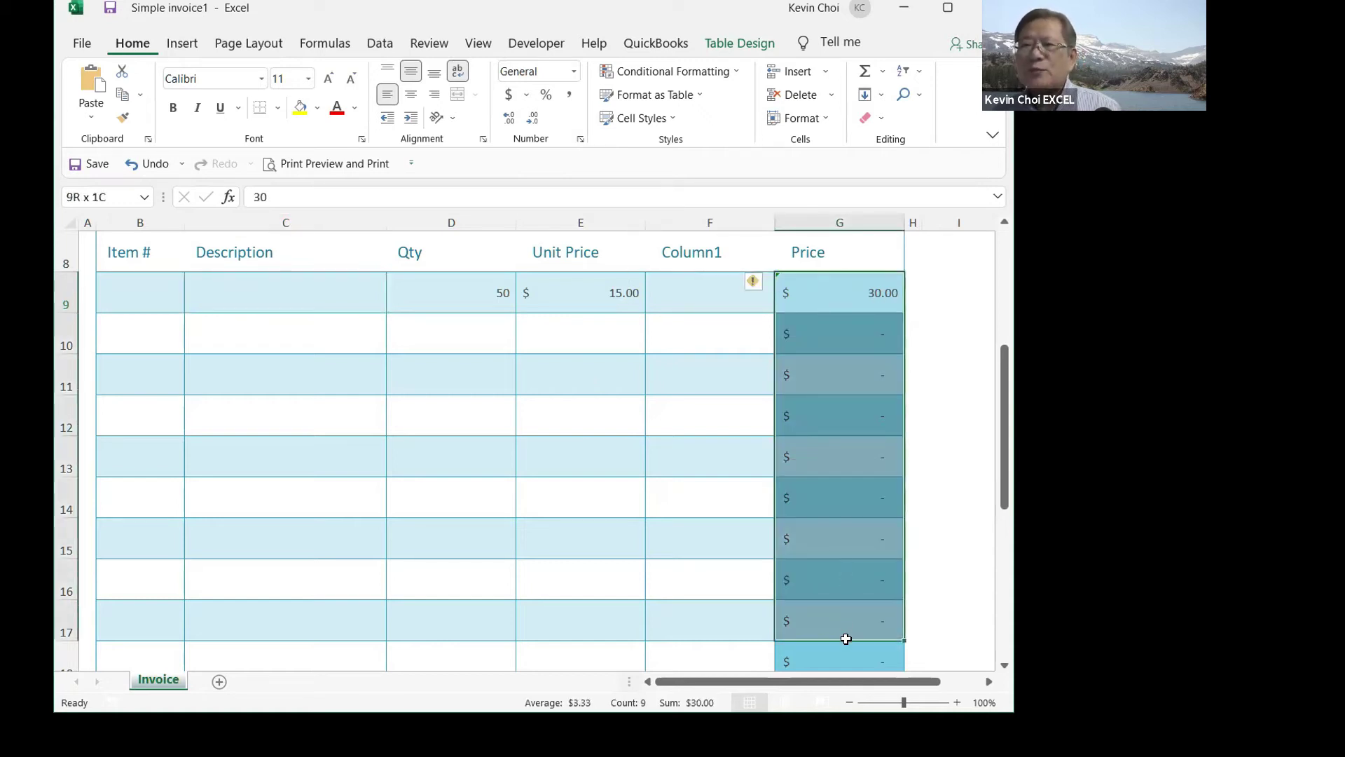
pyautogui.moveTo(846, 639); pyautogui.dragTo(847, 641)
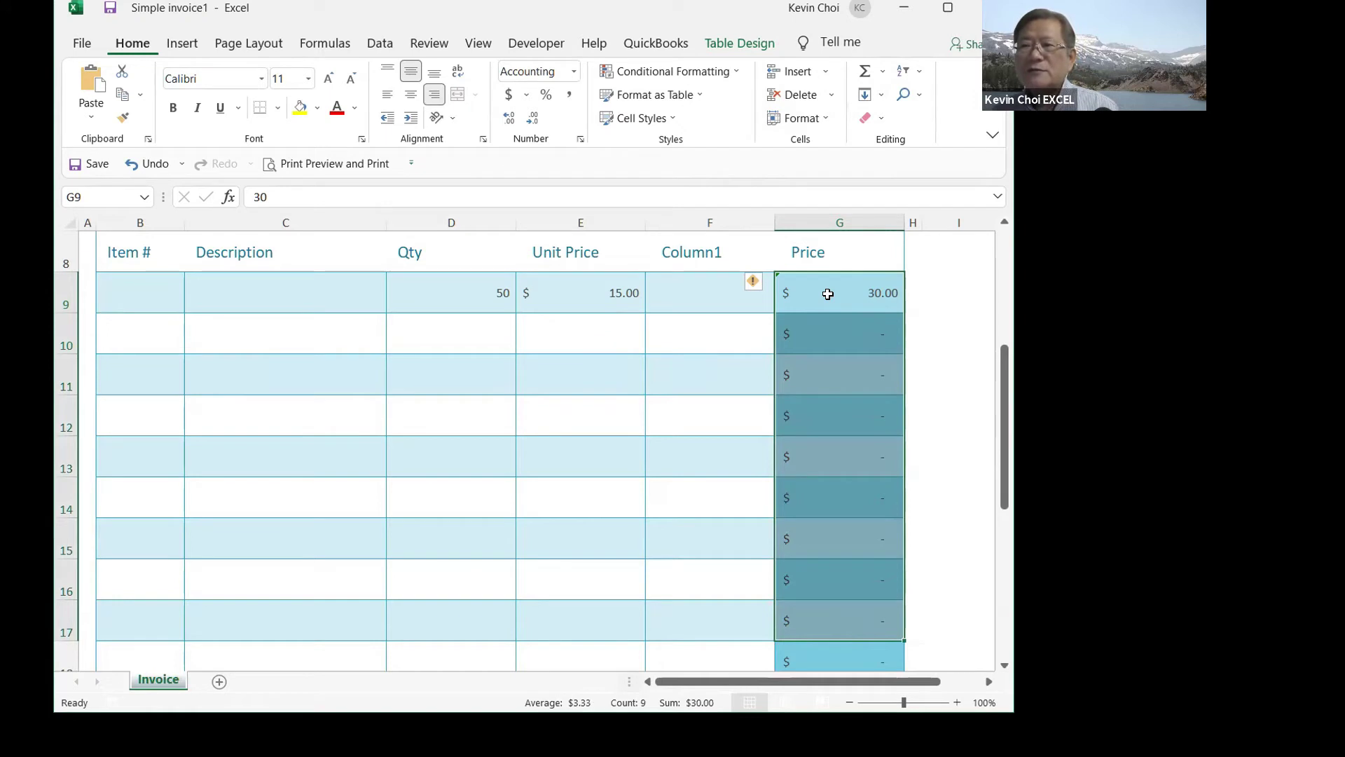
pyautogui.click(754, 282)
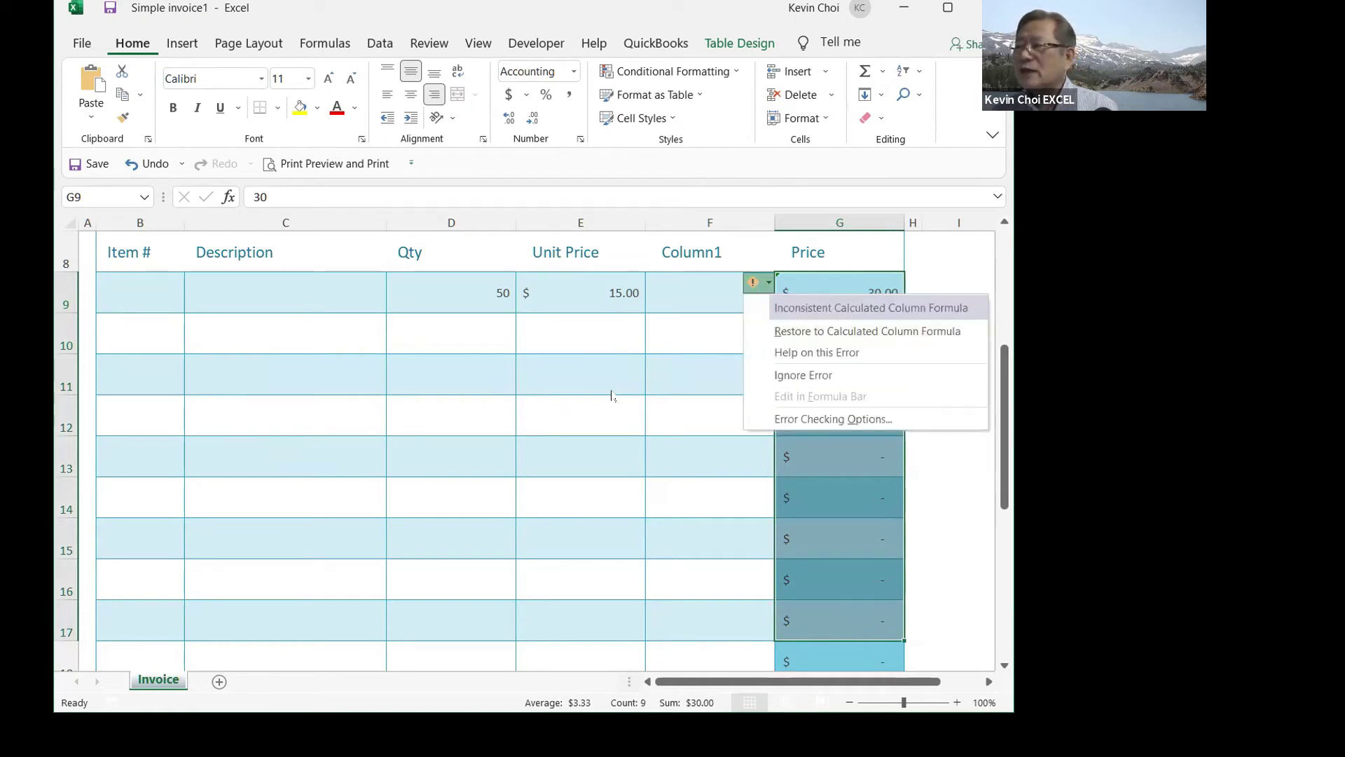
pyautogui.click(641, 382)
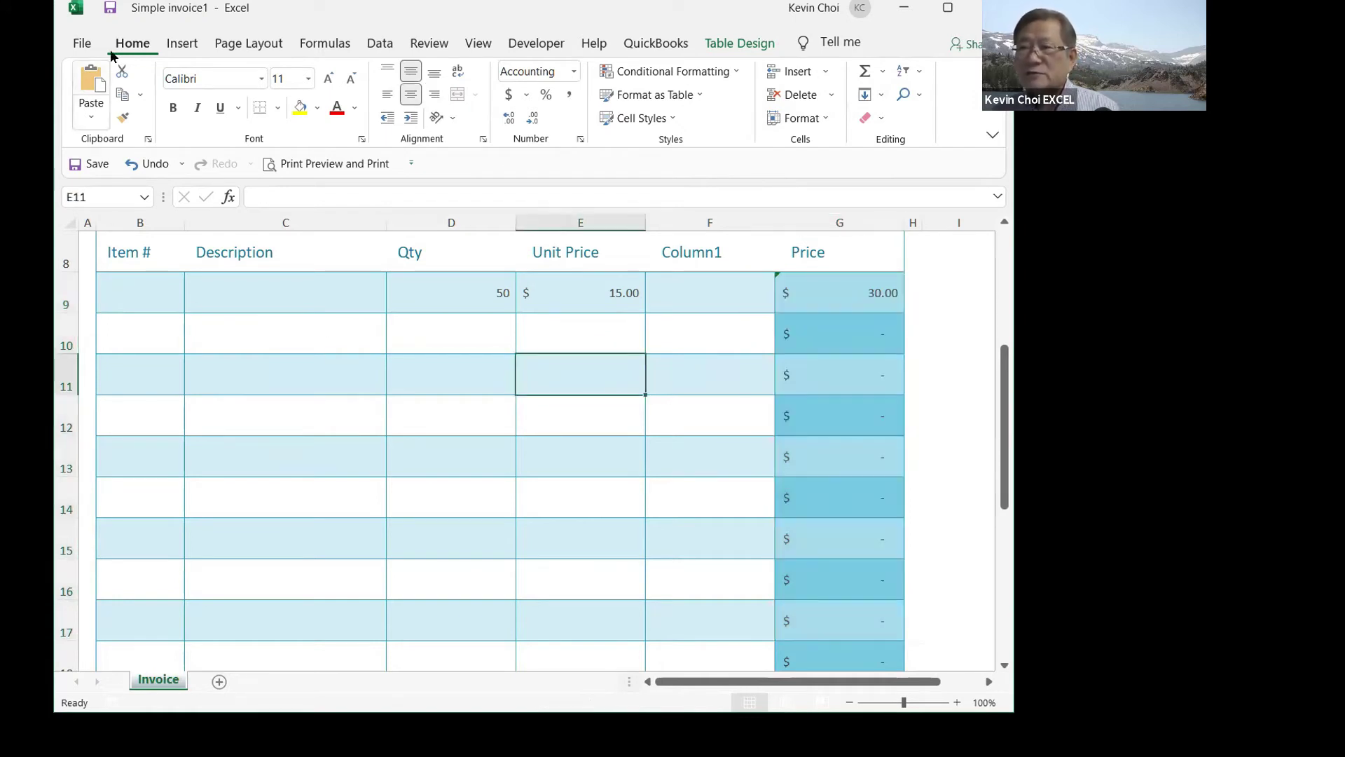
# - Undo the recent invoice edits back to the original Discount heading and an empty unit price in E9
pyautogui.click(127, 168)
pyautogui.click(126, 168)
pyautogui.click(127, 168)
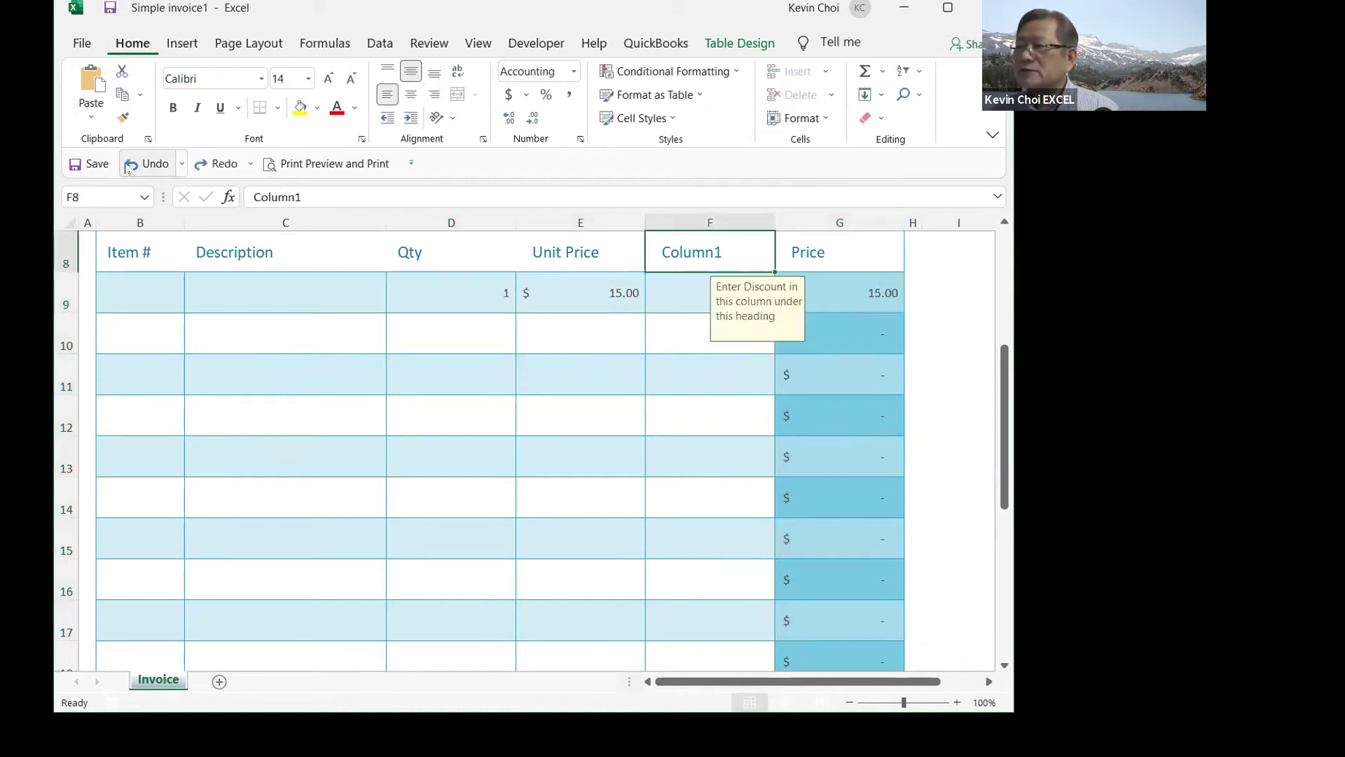
pyautogui.click(129, 168)
pyautogui.click(130, 169)
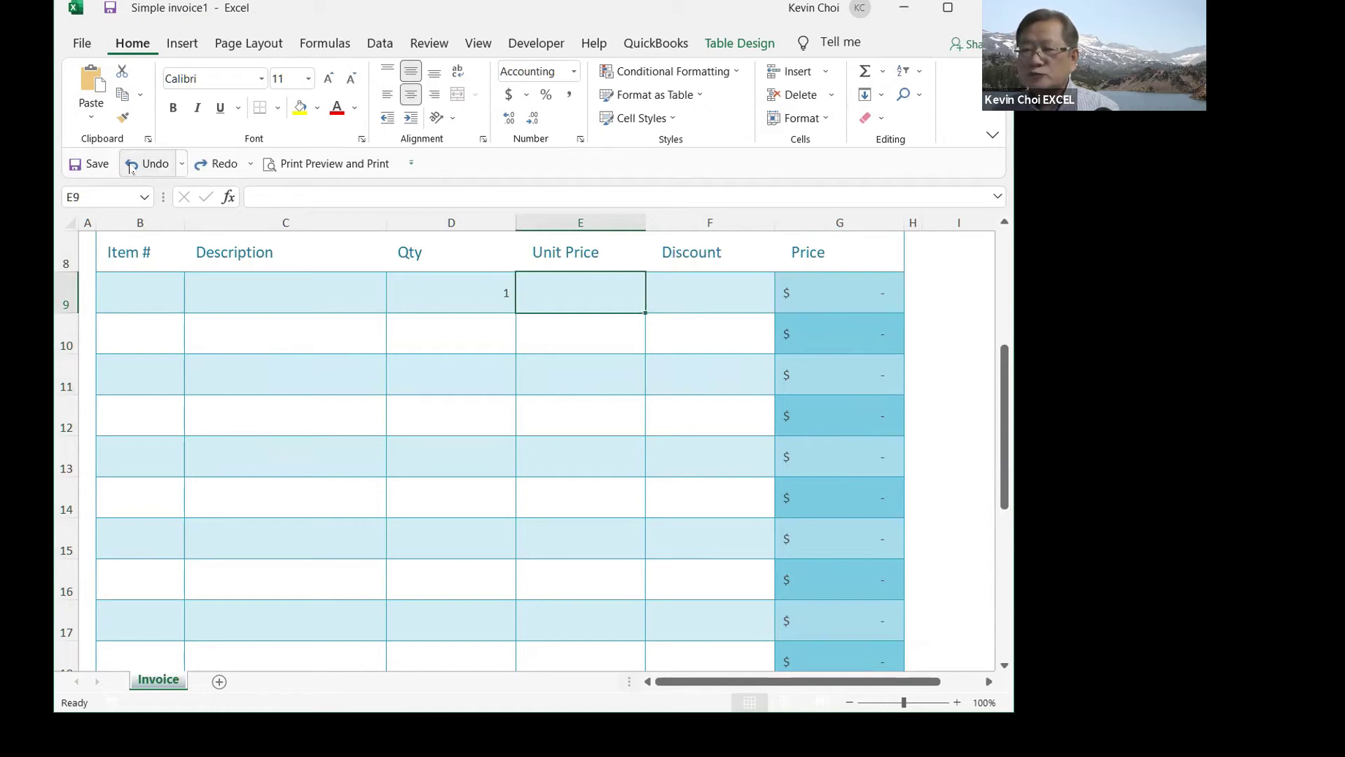
# - Check the price formula in G9 and clear the first item's quantity in D9
pyautogui.click(846, 292)
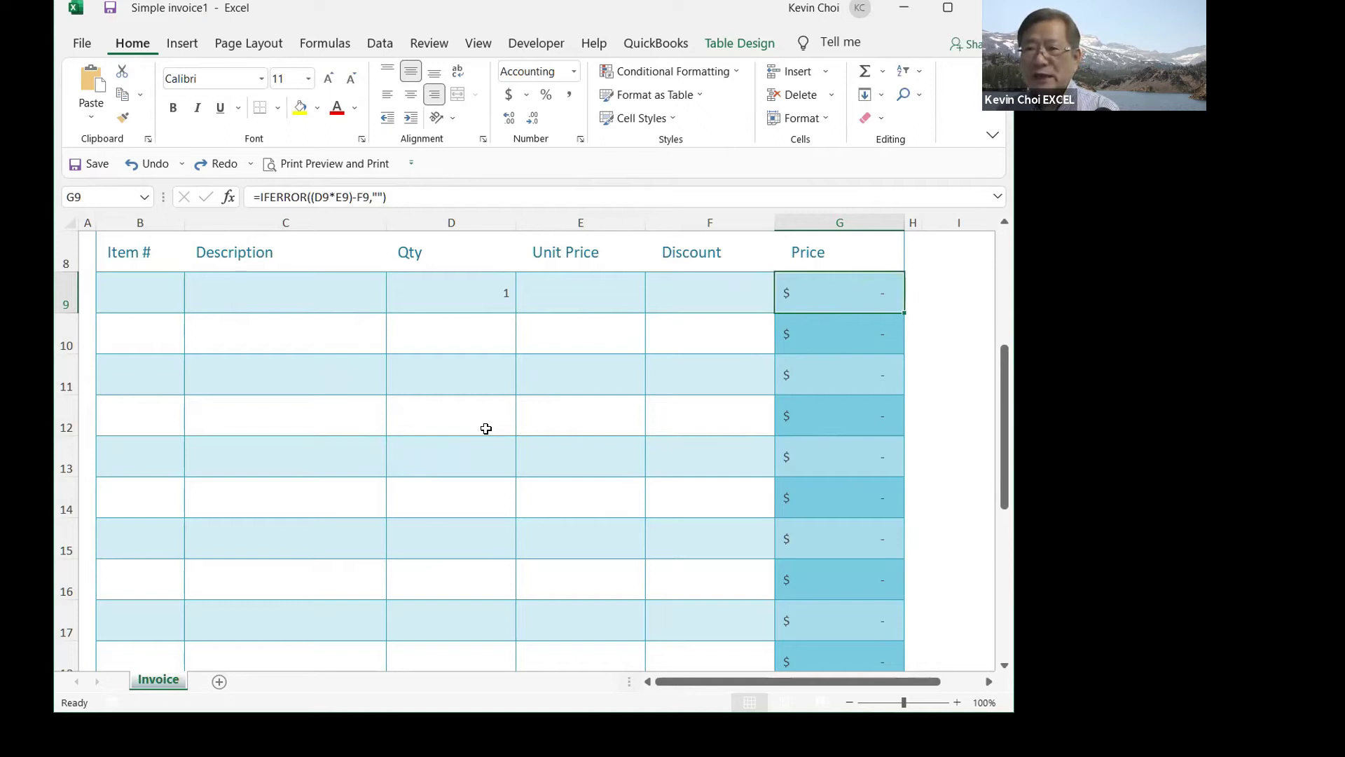
pyautogui.click(438, 295)
pyautogui.press('Delete')
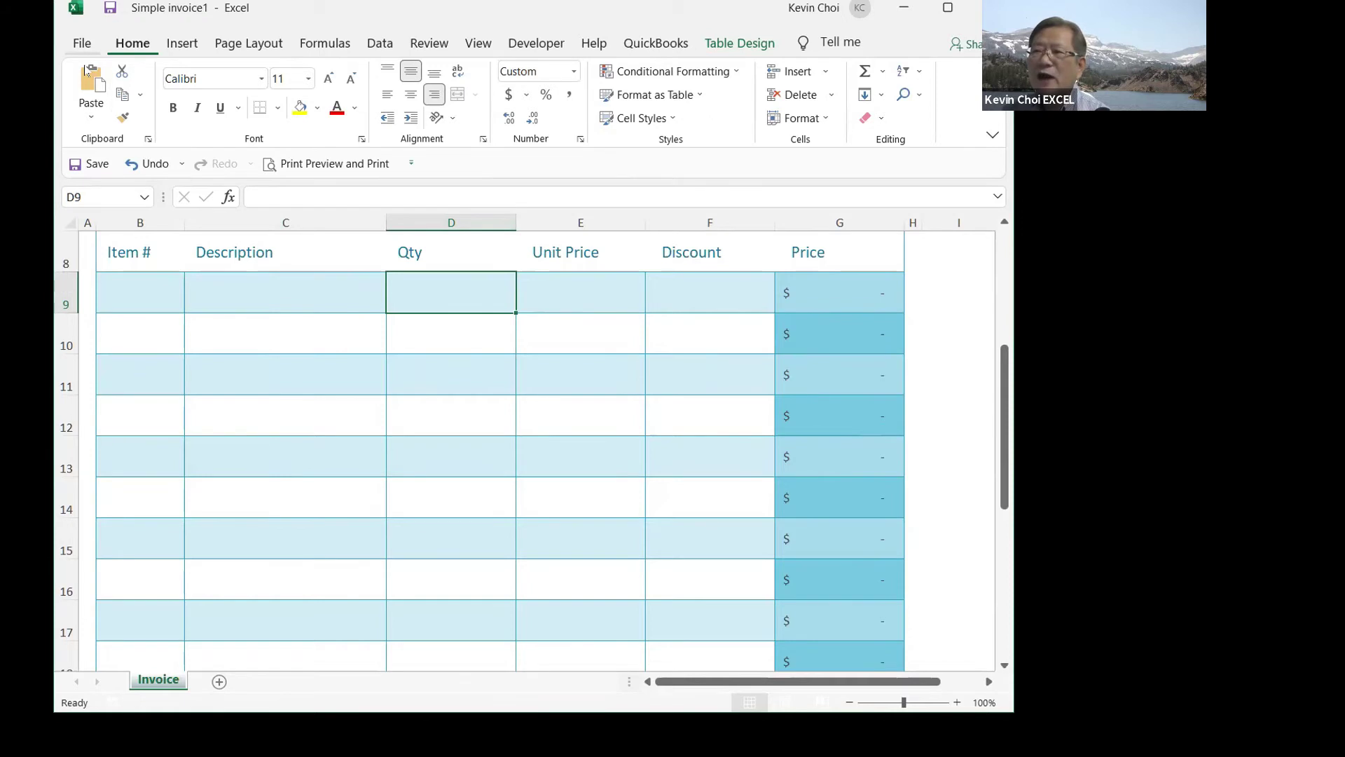
# - Browse the Personal category of new workbook templates and return to the template overview
pyautogui.click(82, 43)
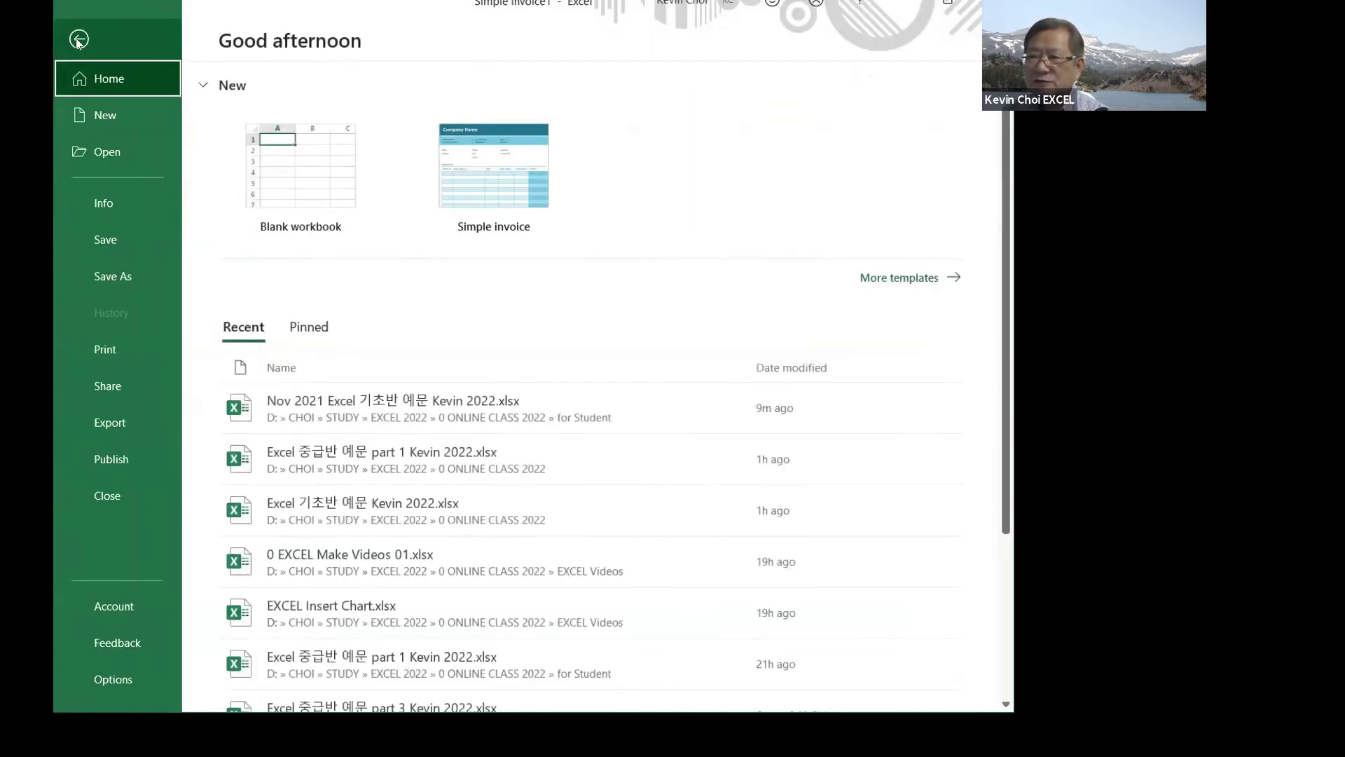
pyautogui.click(112, 116)
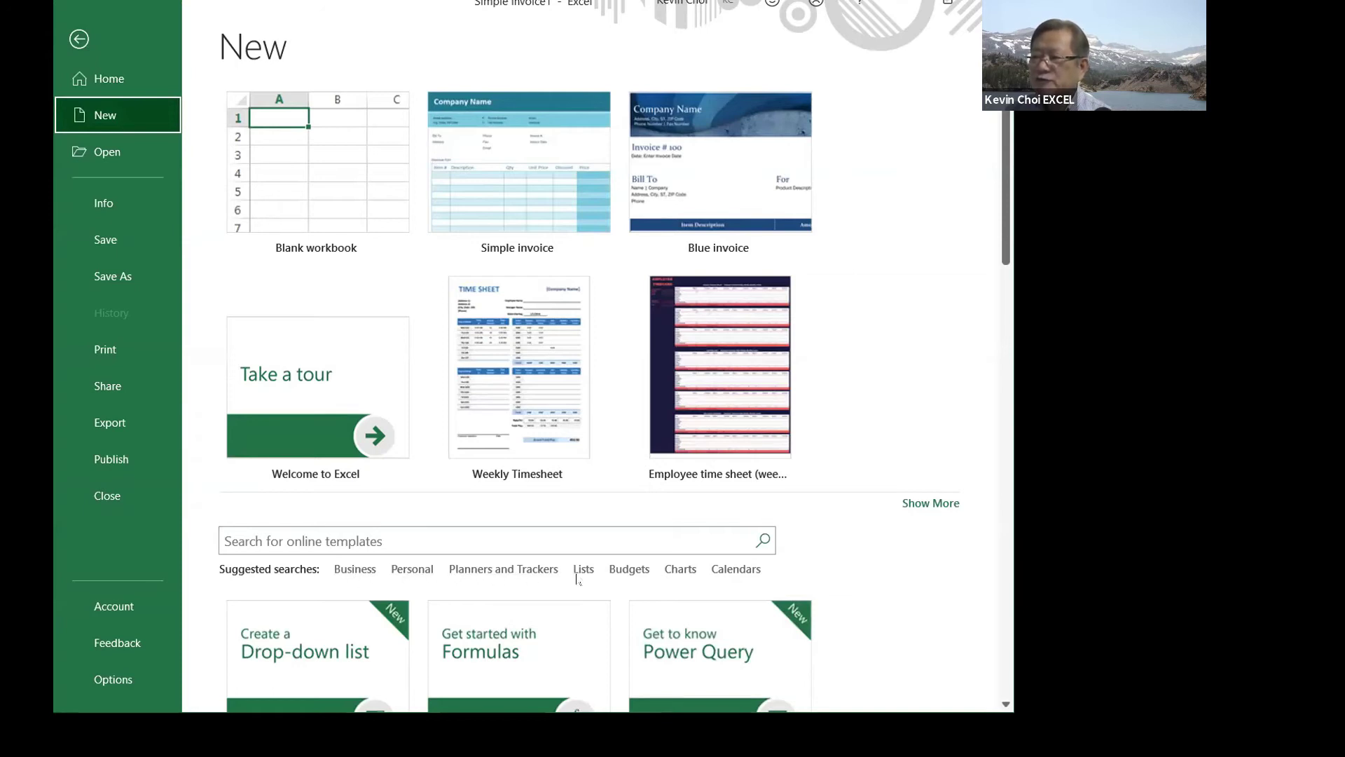
pyautogui.click(414, 569)
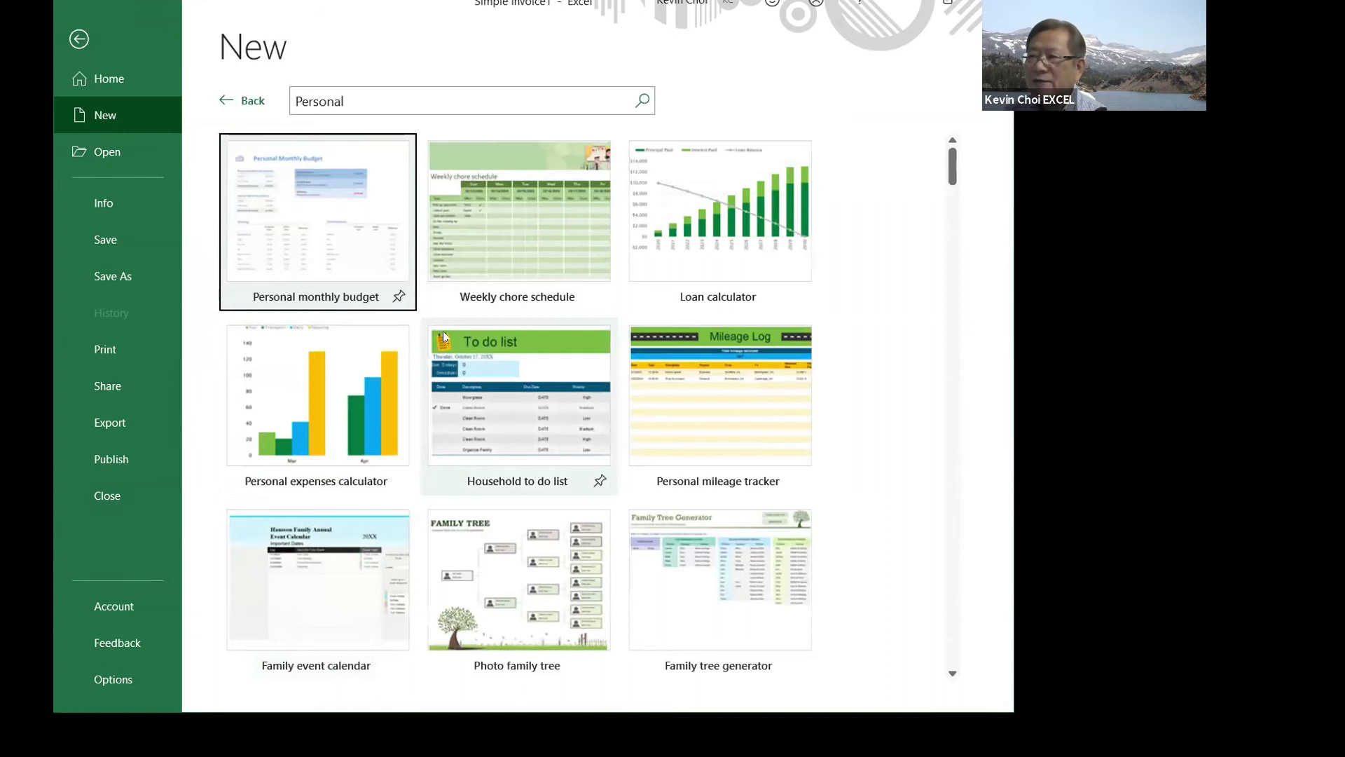
pyautogui.scroll(-8, 583, 330)
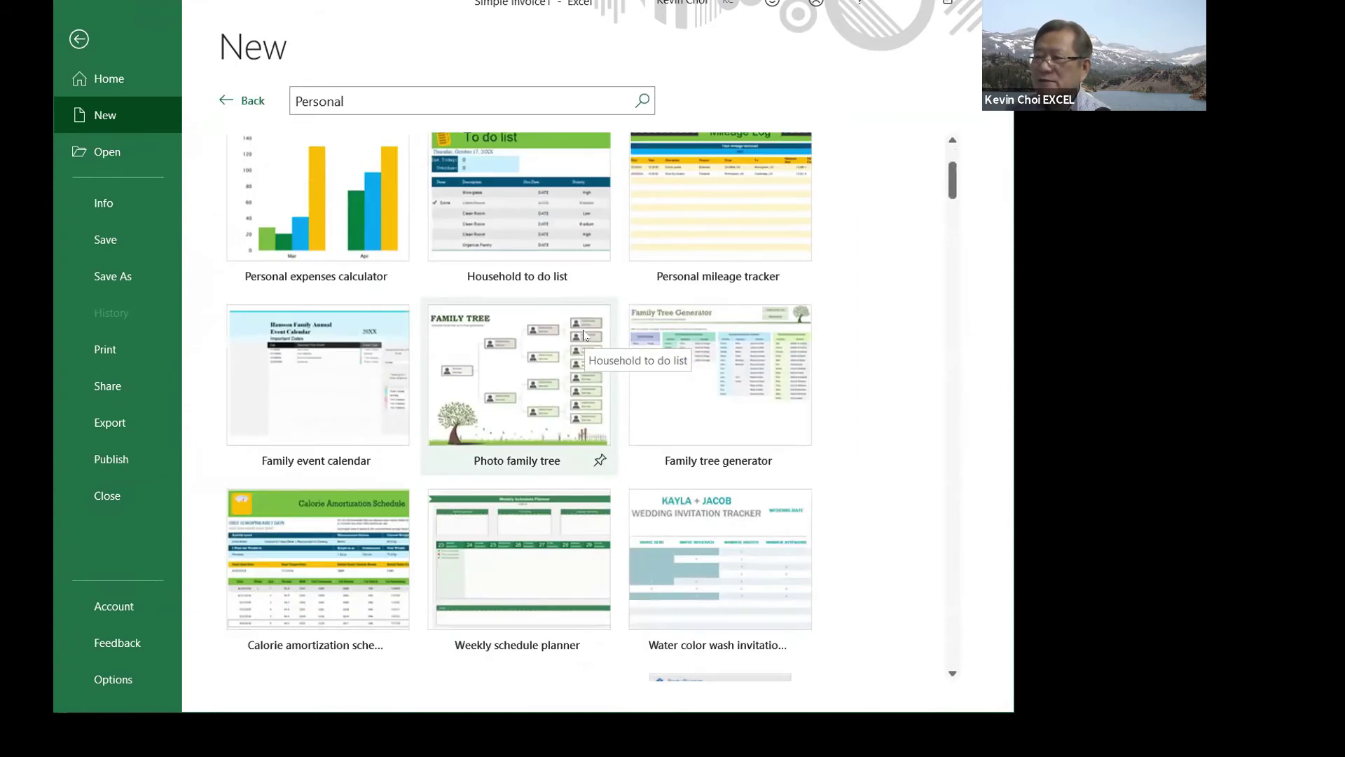
pyautogui.scroll(-5, 583, 335)
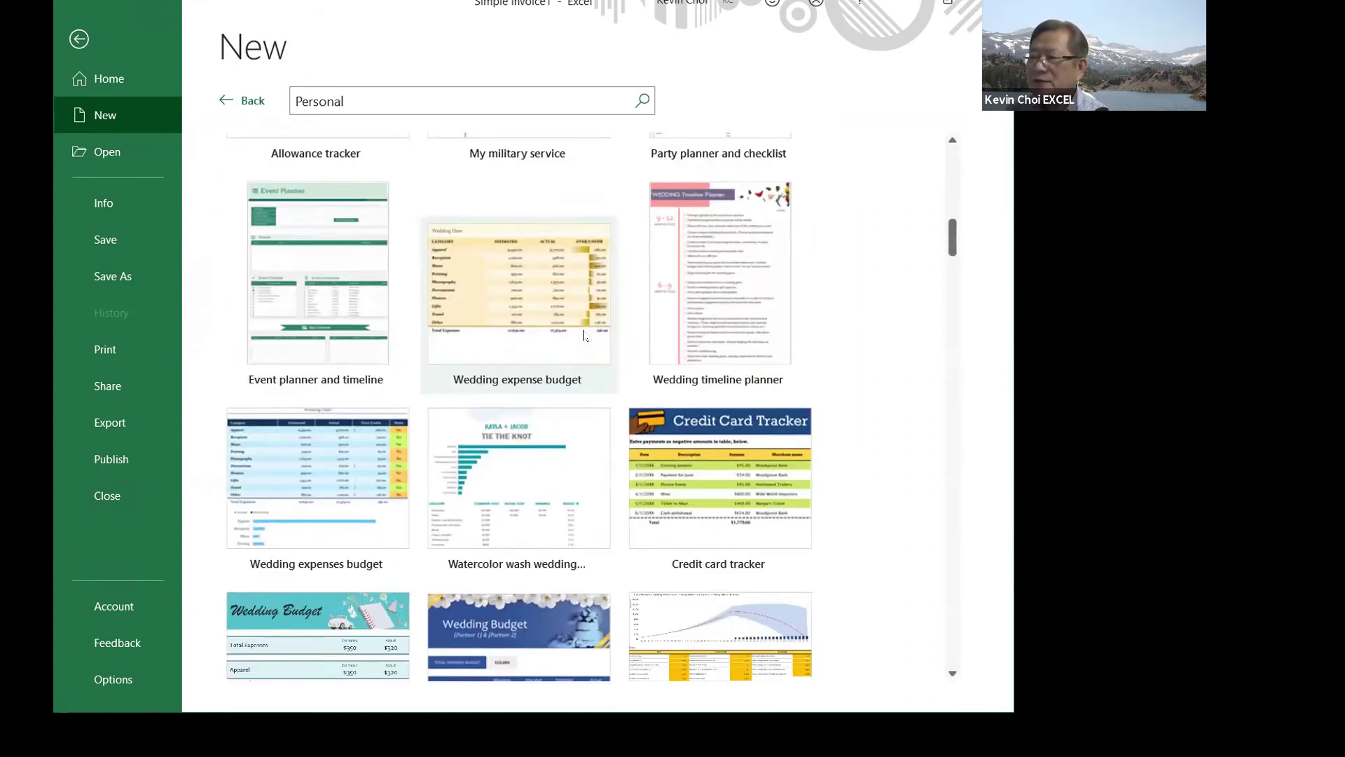
pyautogui.scroll(-2, 583, 335)
pyautogui.moveTo(953, 243); pyautogui.dragTo(951, 150)
pyautogui.click(233, 102)
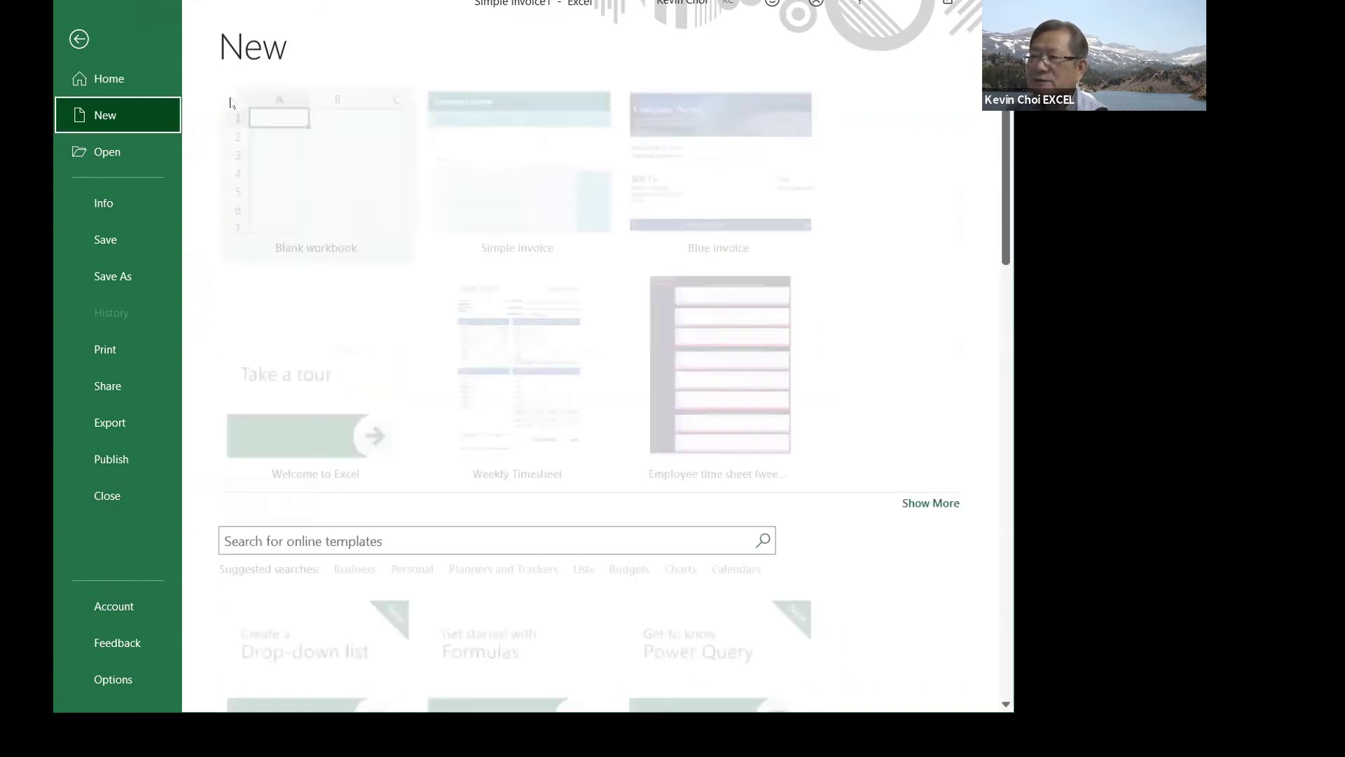
# - Search the online templates for "card", preview the Student identification card template, close it and look through the other templates
pyautogui.click(386, 537)
pyautogui.write('card')
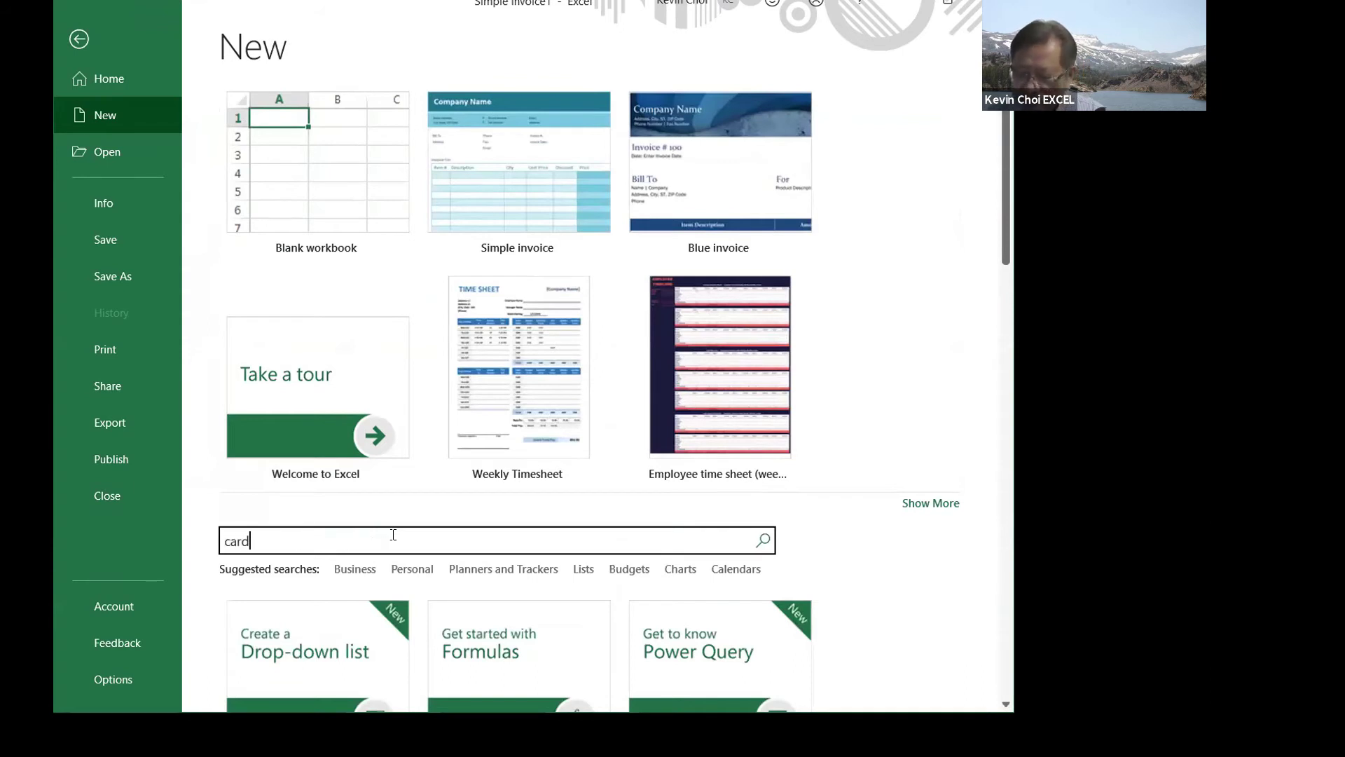
pyautogui.press('Return')
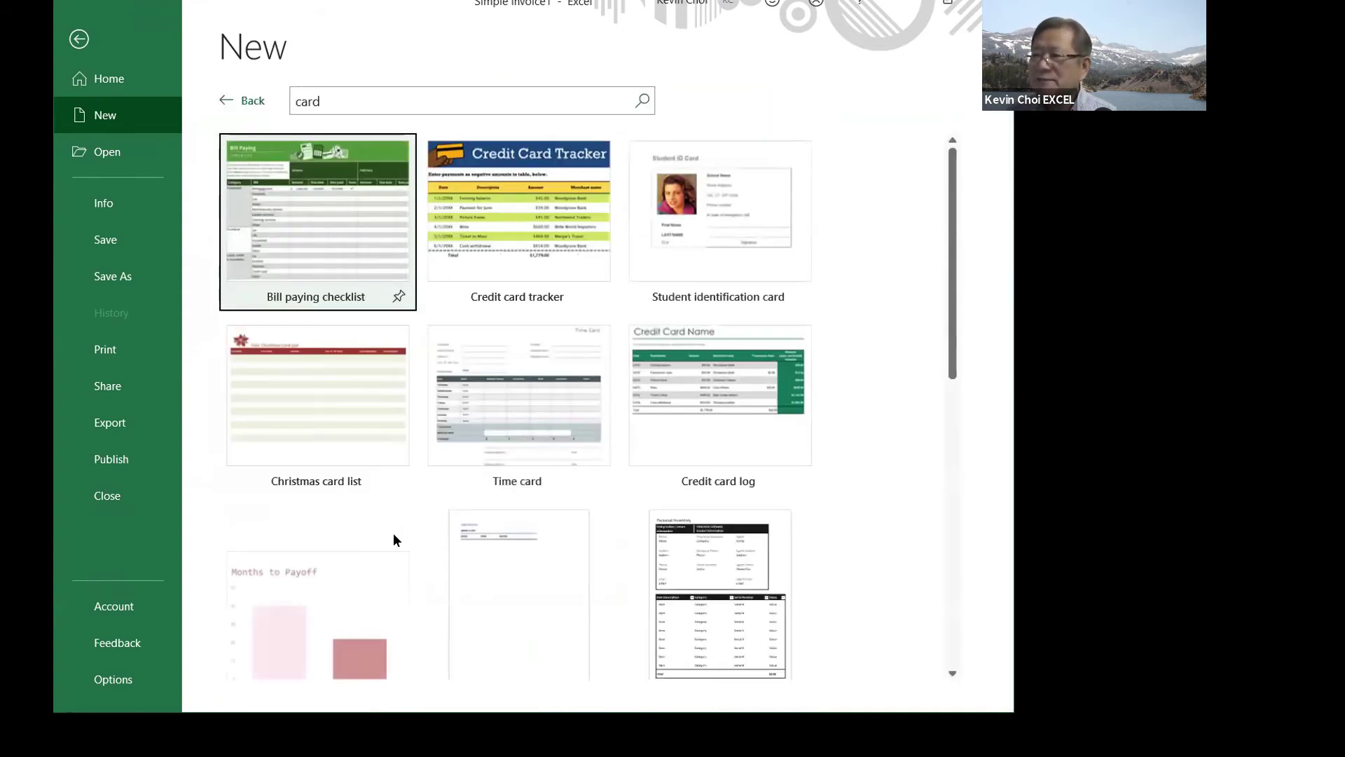
pyautogui.click(698, 246)
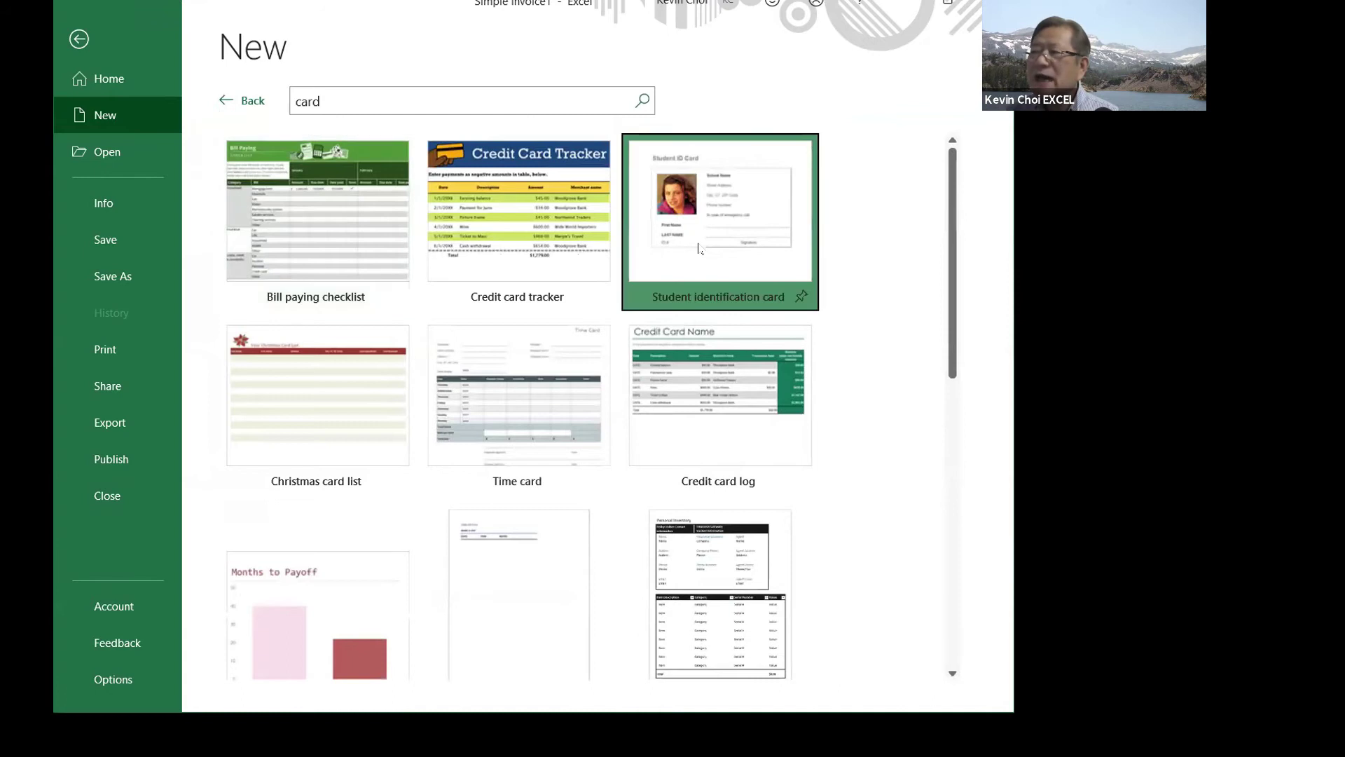
pyautogui.click(695, 241)
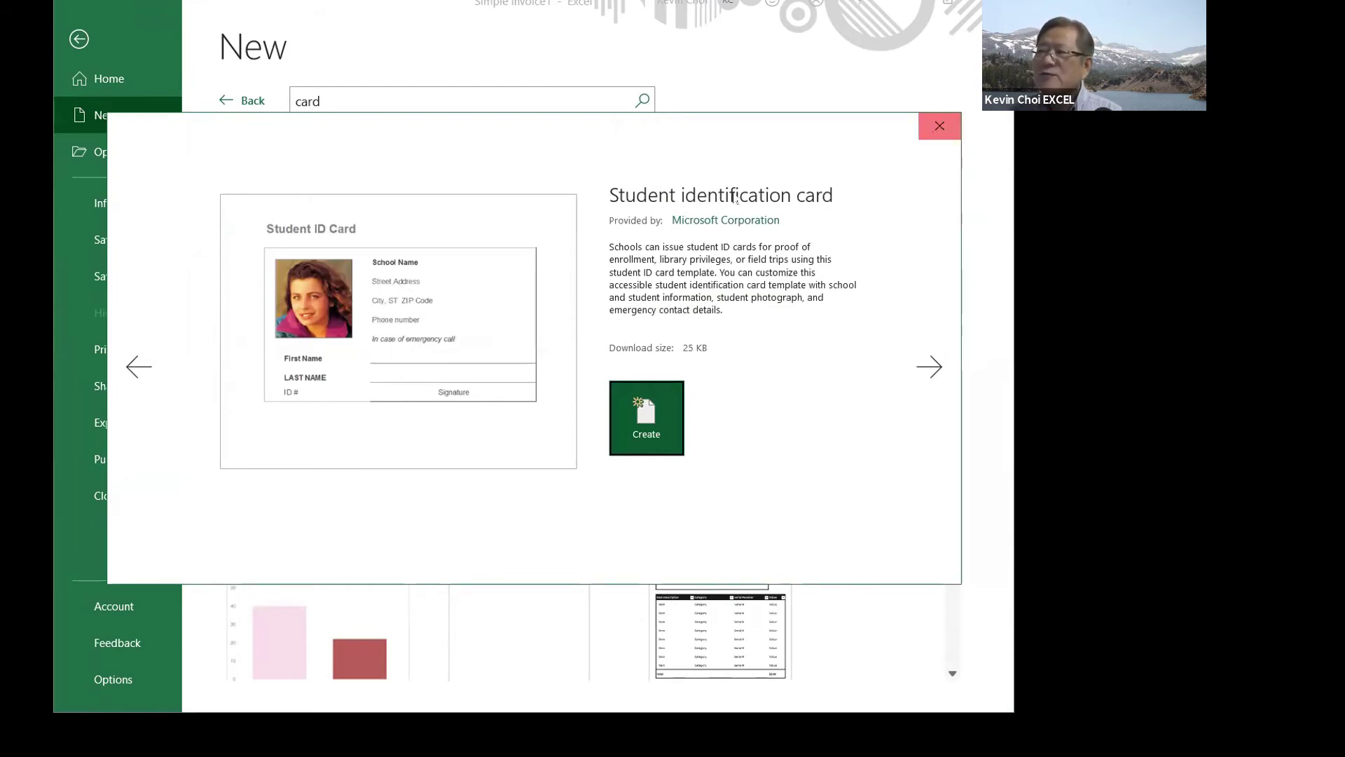
pyautogui.click(937, 129)
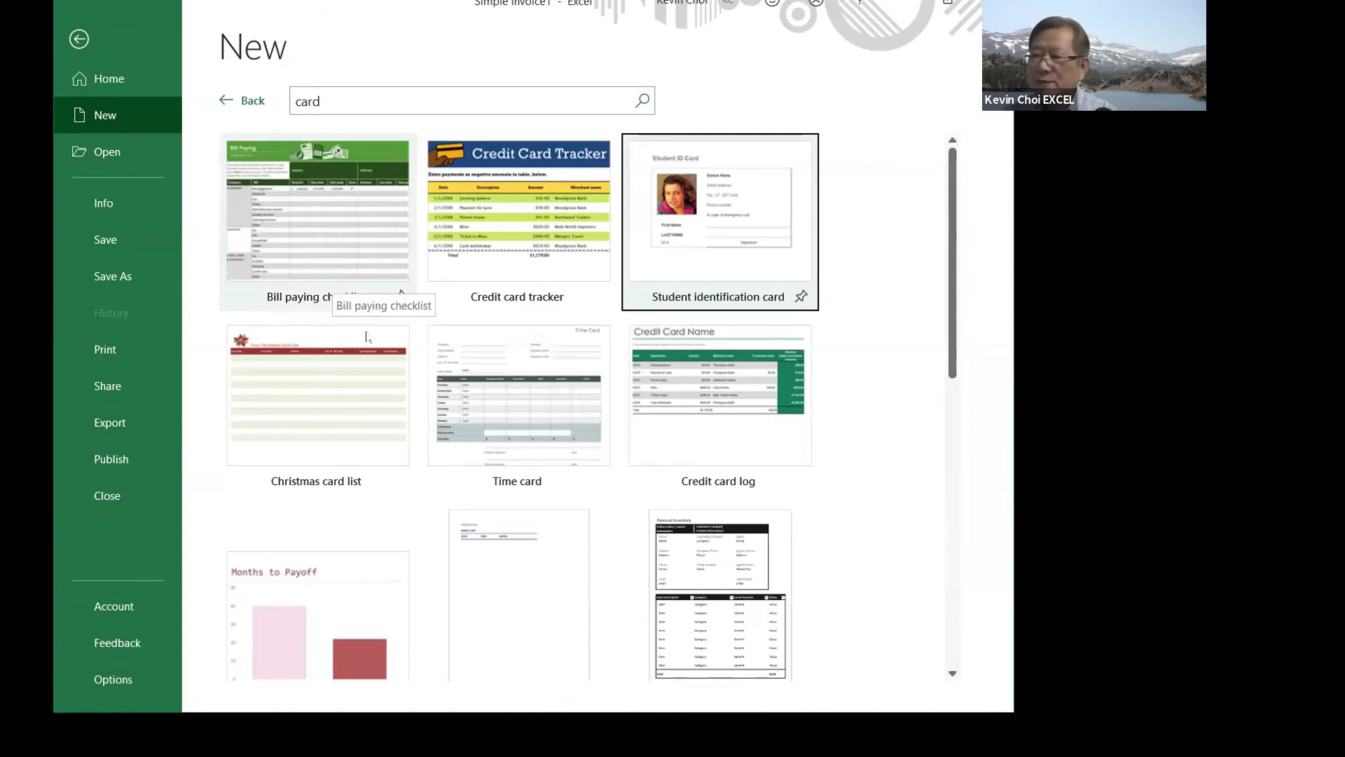
pyautogui.scroll(-8, 476, 341)
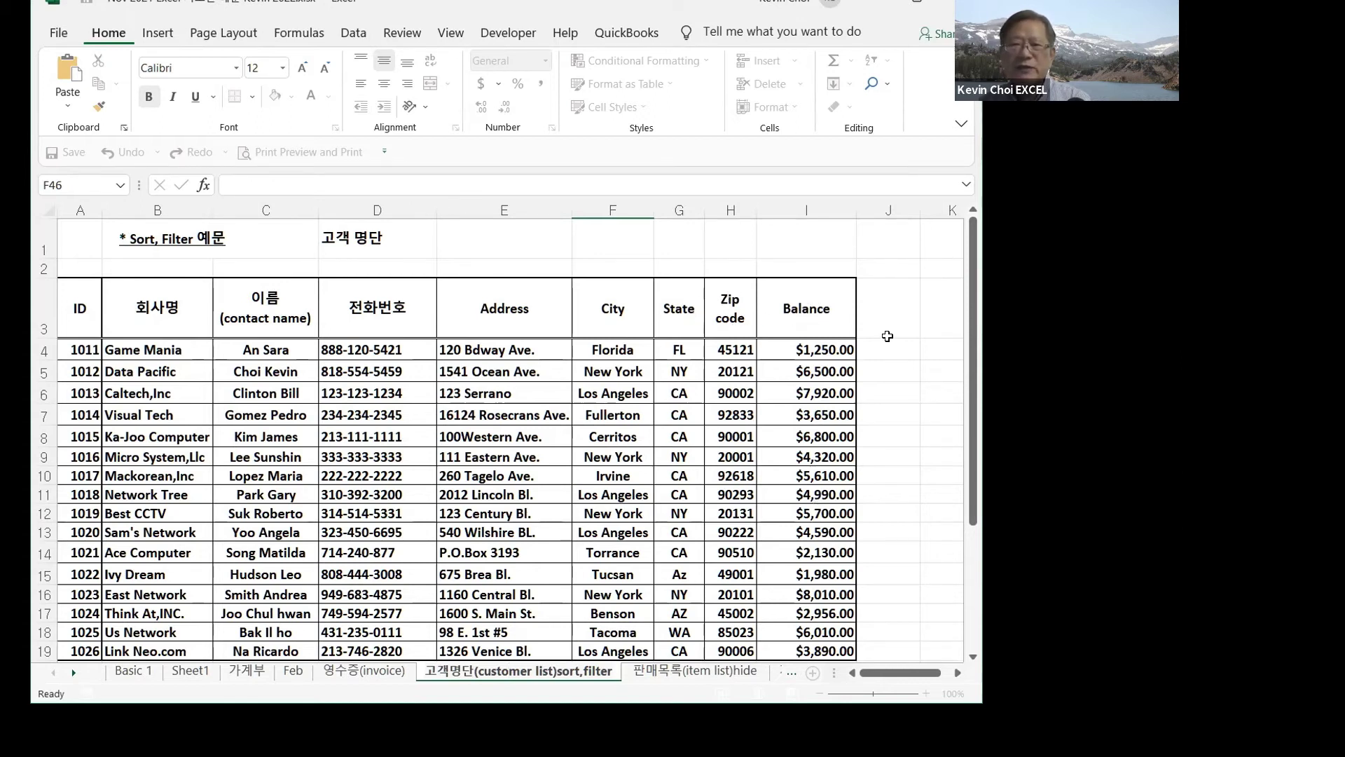
# - Hide rows 1 and 2 above the table headers on the customer list sheet
pyautogui.moveTo(972, 303); pyautogui.dragTo(974, 317)
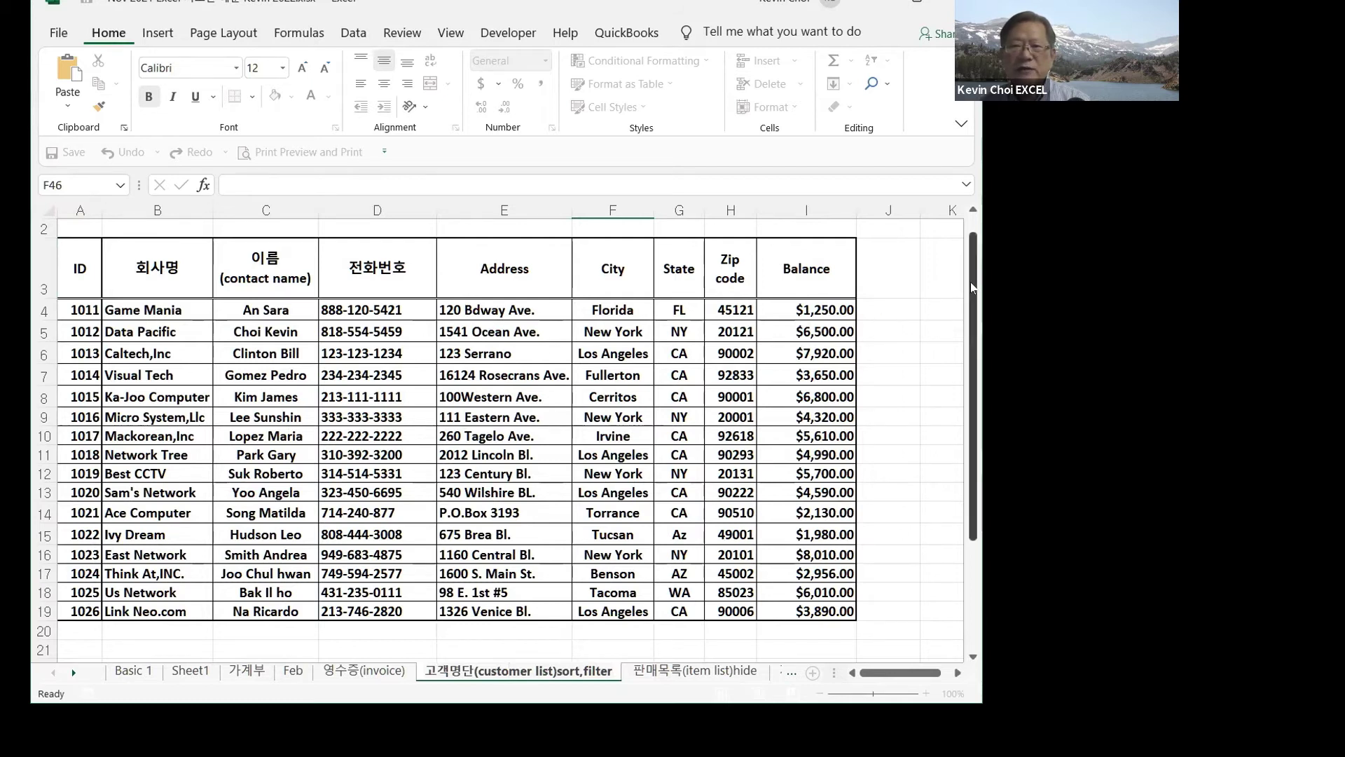
pyautogui.scroll(1, 972, 287)
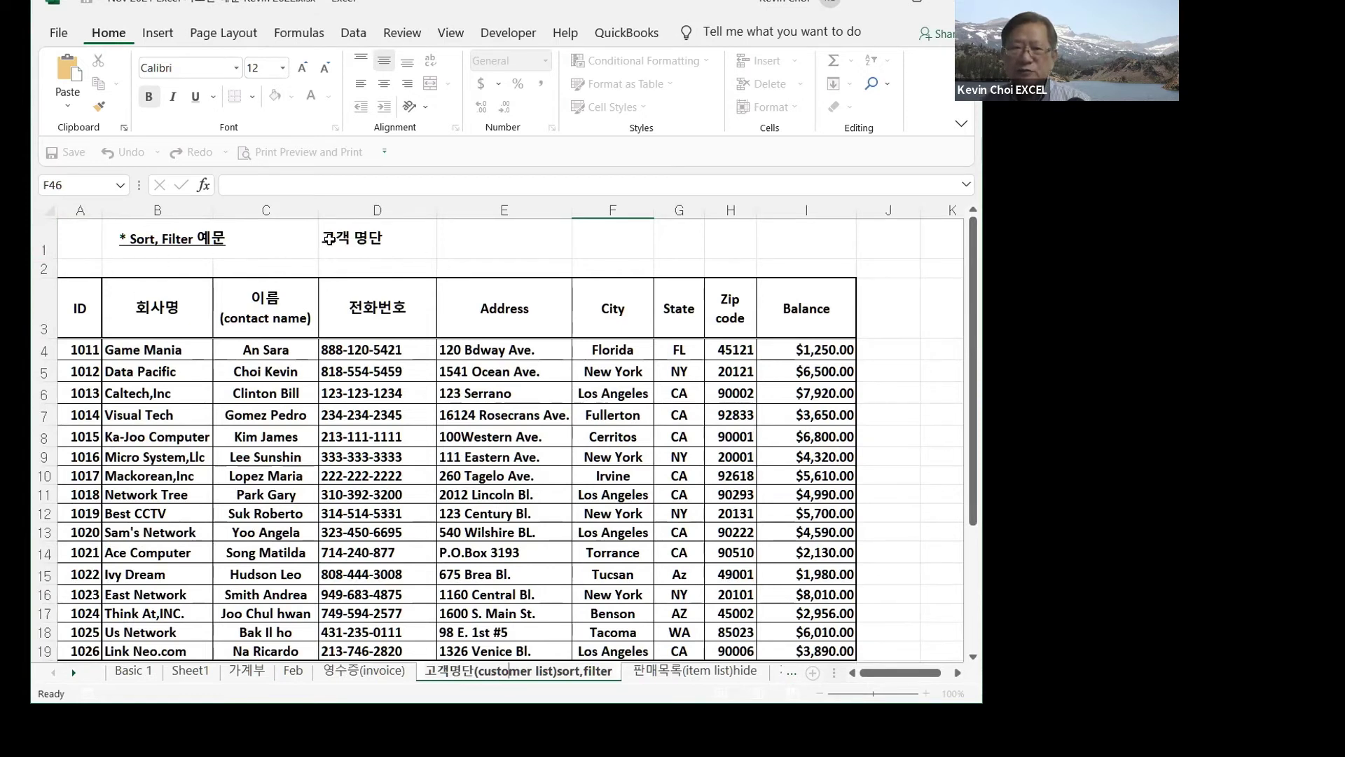
pyautogui.moveTo(44, 236); pyautogui.dragTo(36, 269)
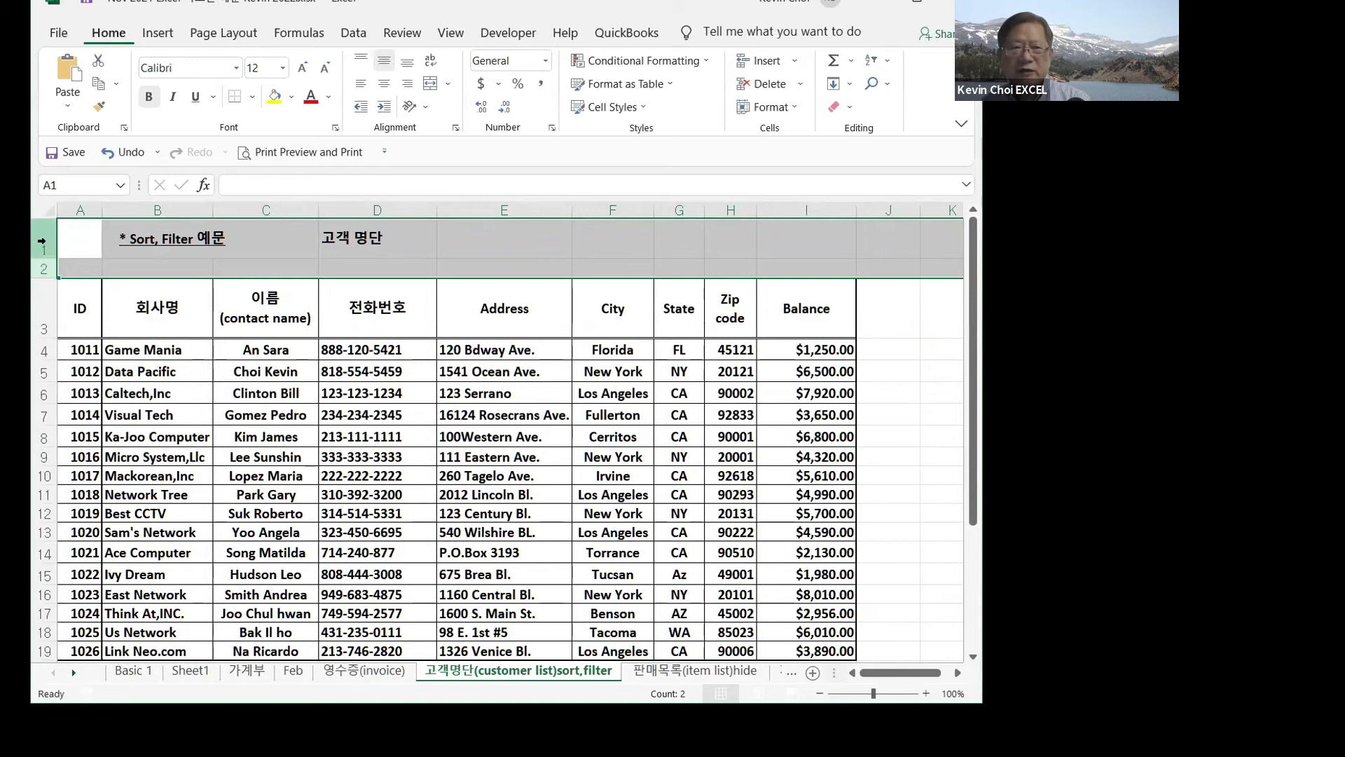
pyautogui.rightClick(48, 244)
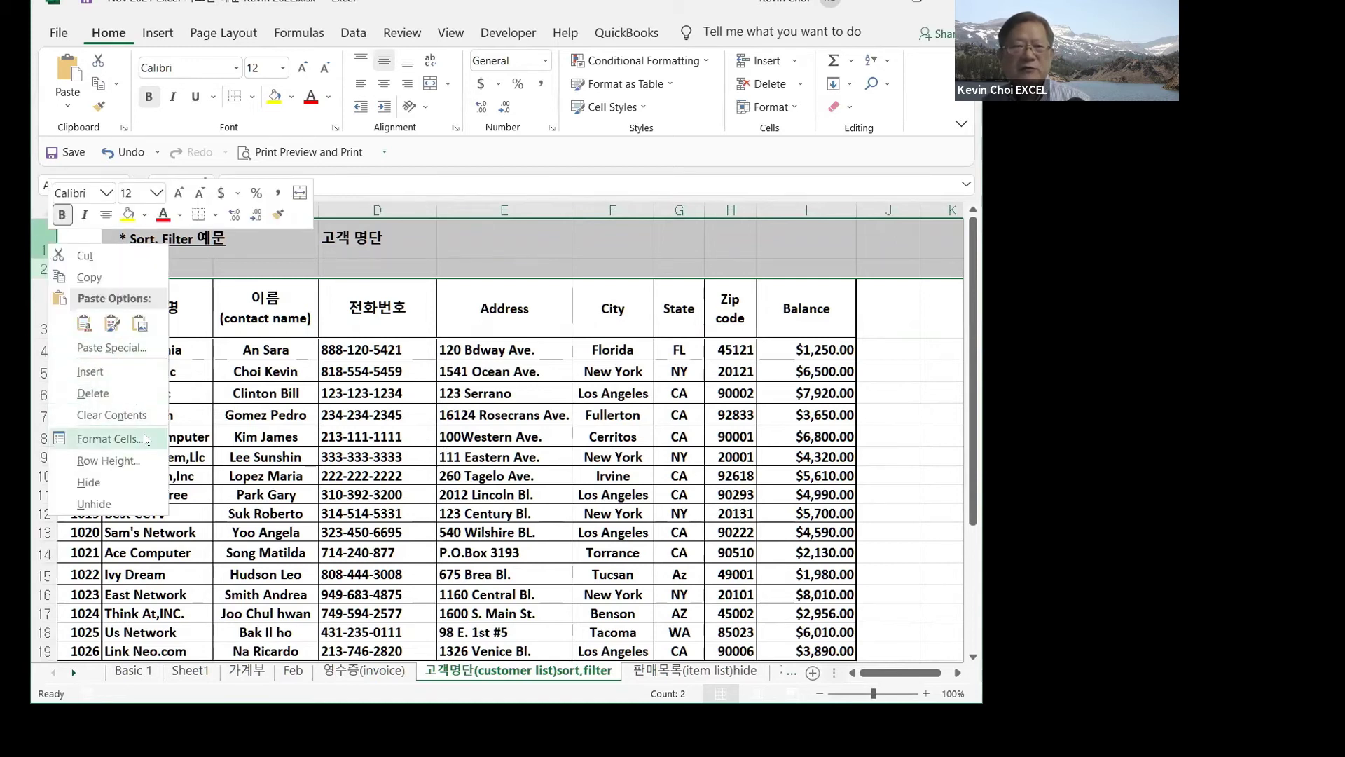
pyautogui.click(89, 482)
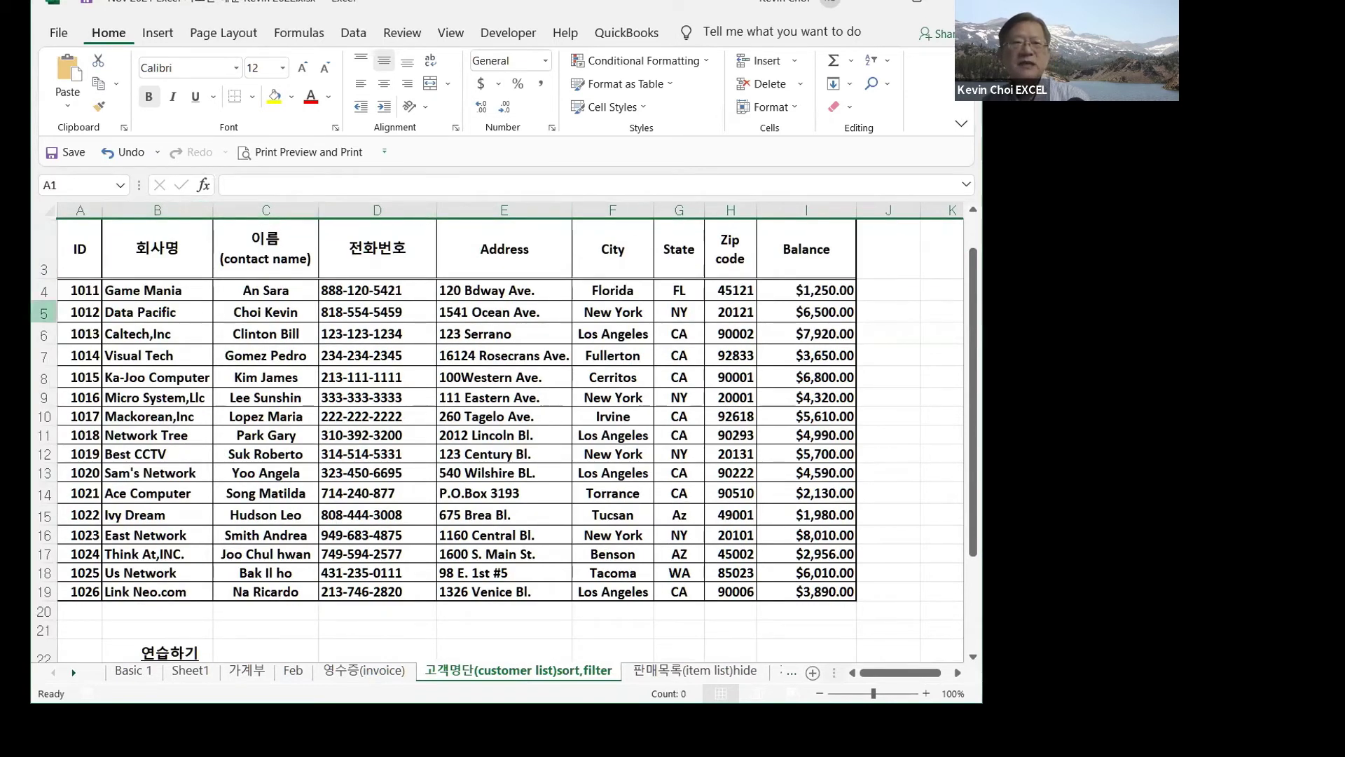
# - Try inserting a blank column before the ID column and undo the insertion
pyautogui.click(79, 209)
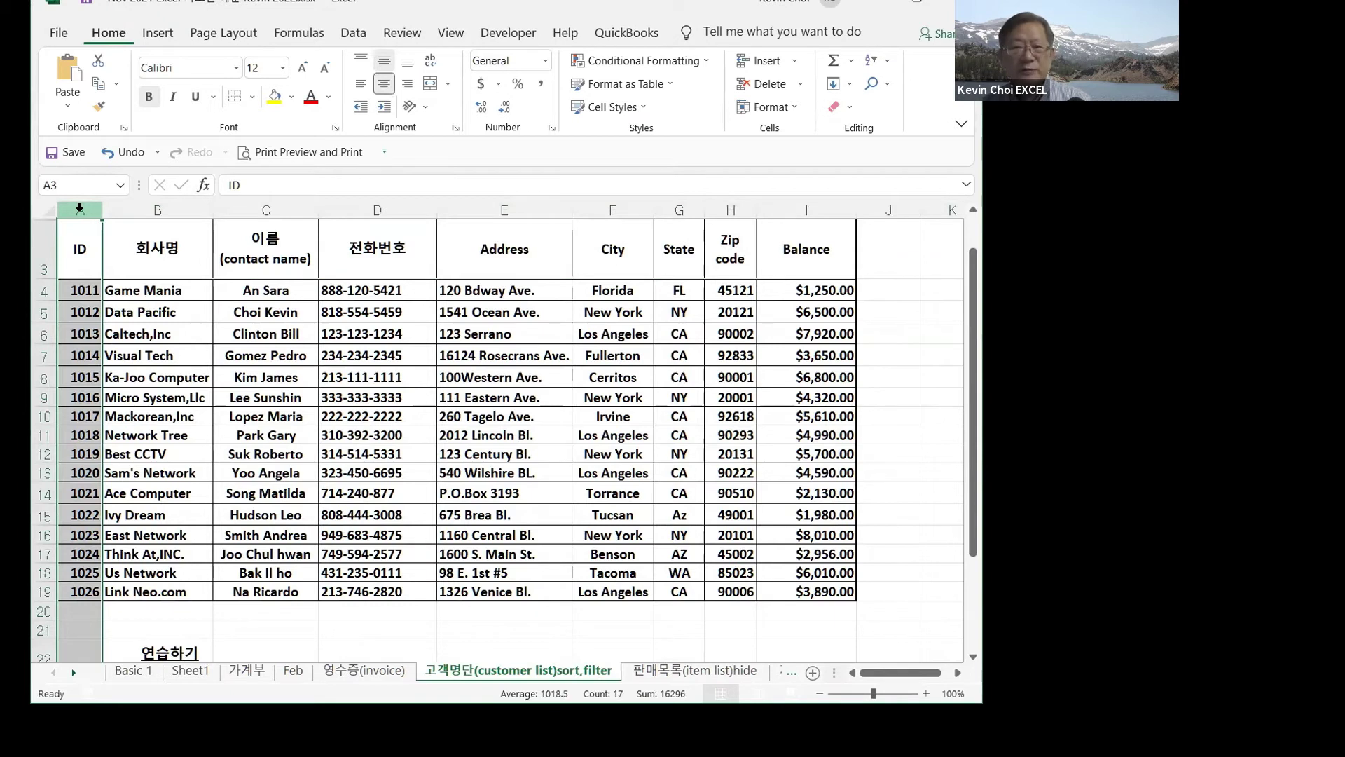
pyautogui.rightClick(79, 208)
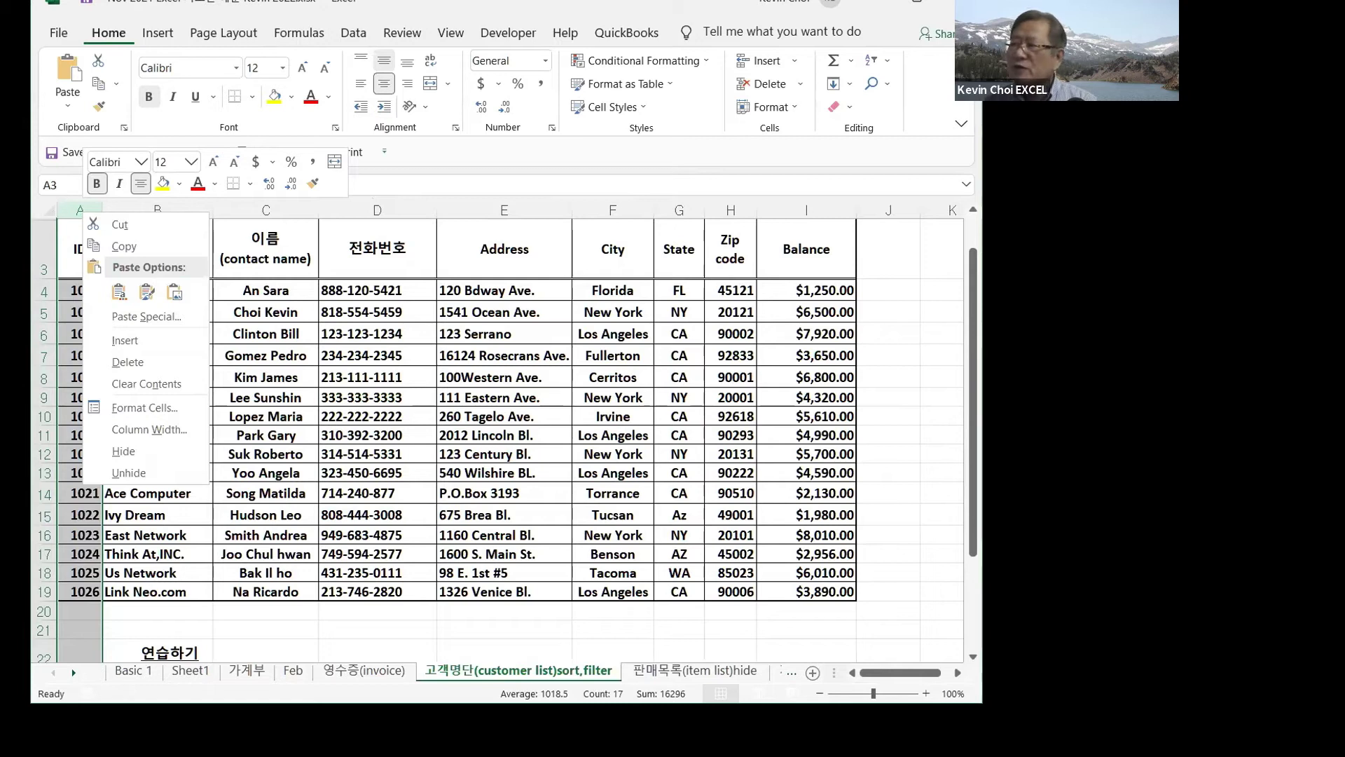
pyautogui.press('Escape')
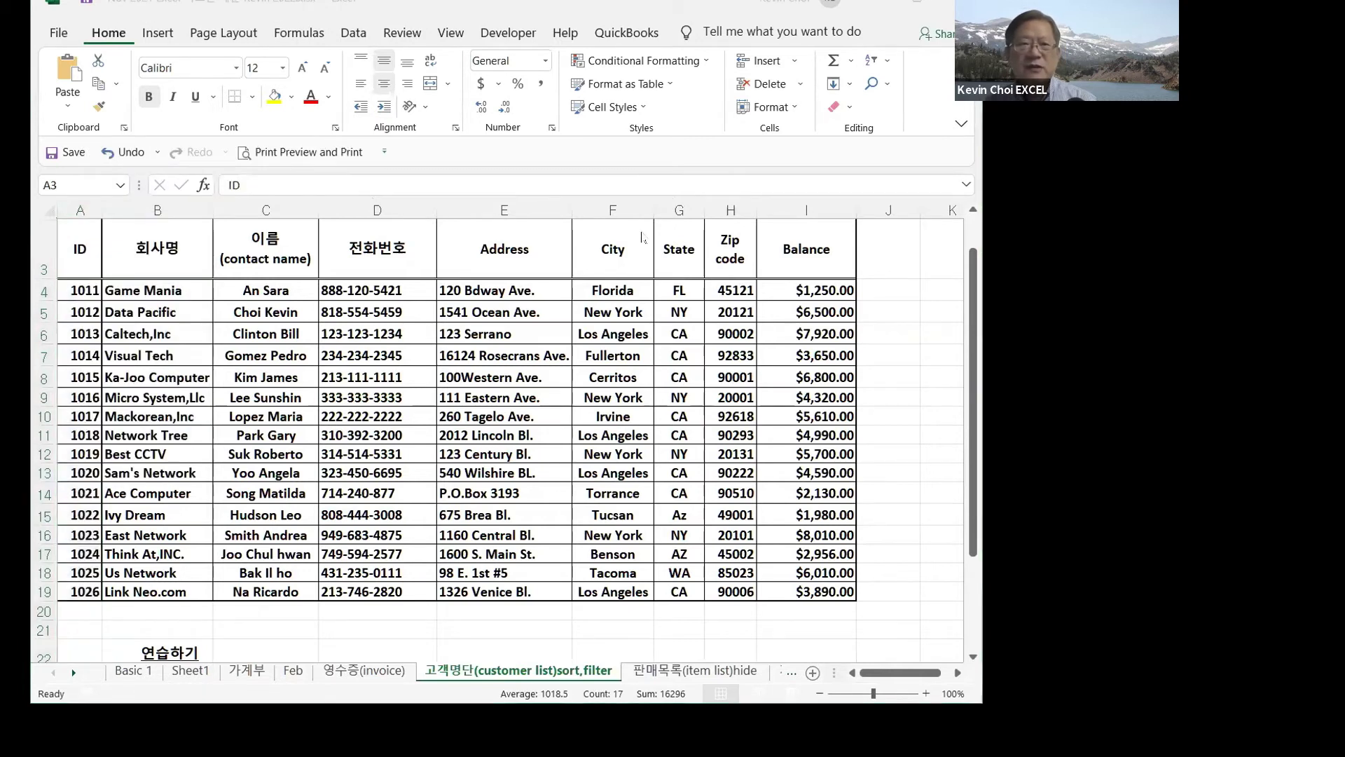
pyautogui.click(78, 209)
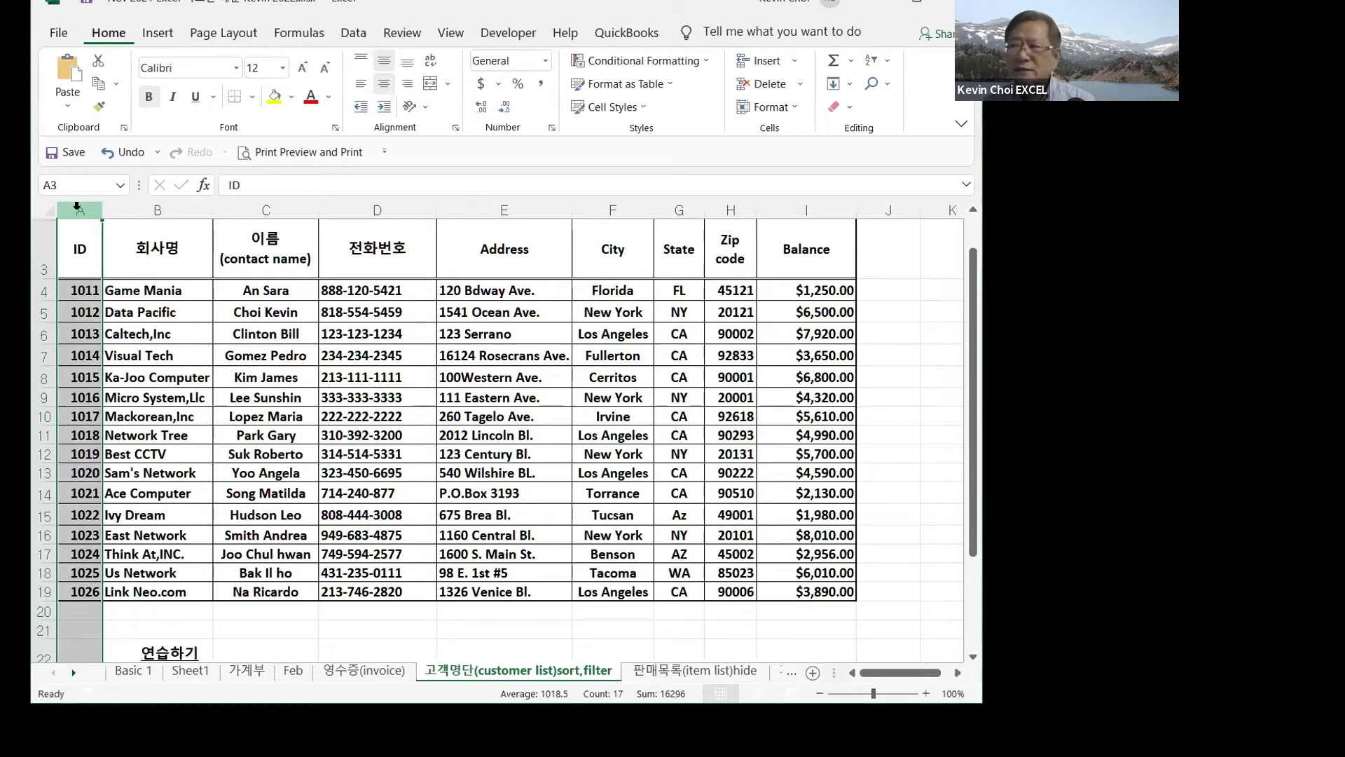
pyautogui.rightClick(78, 208)
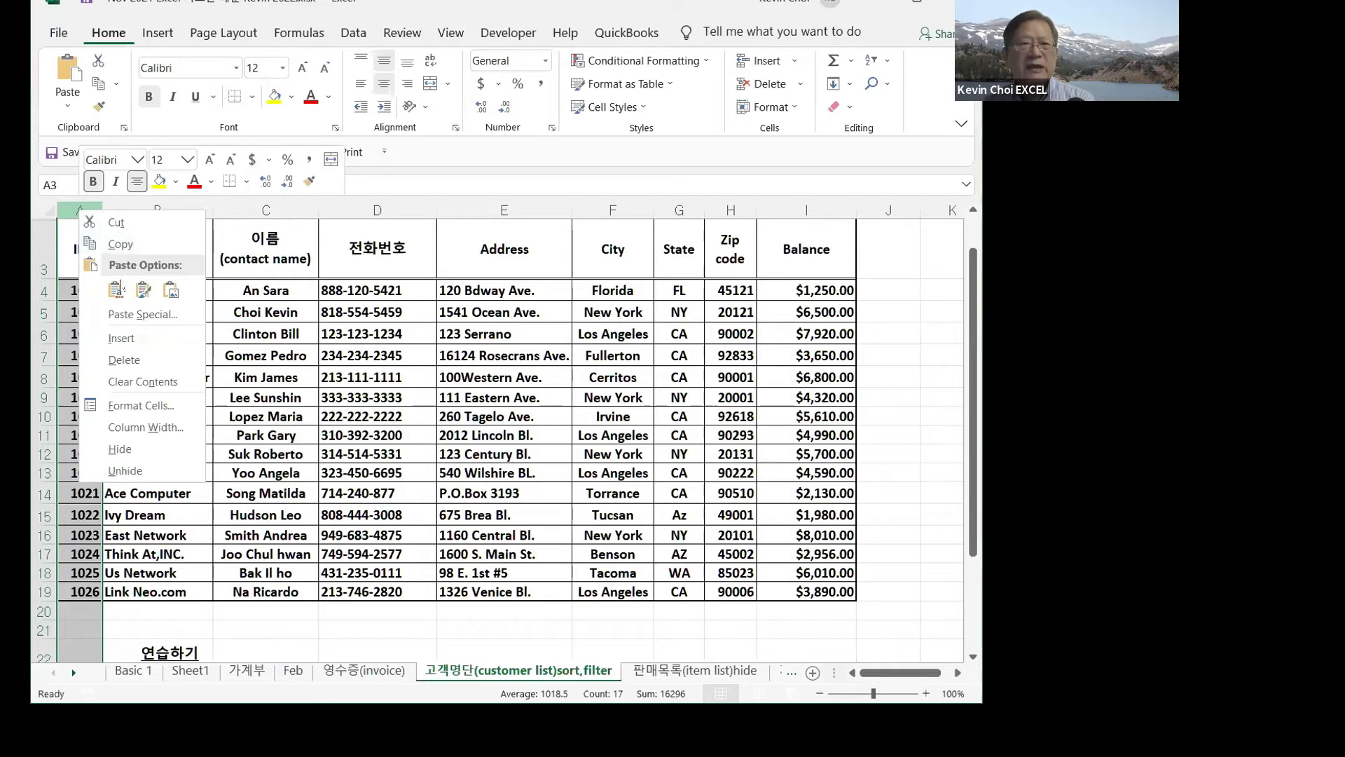
pyautogui.click(137, 339)
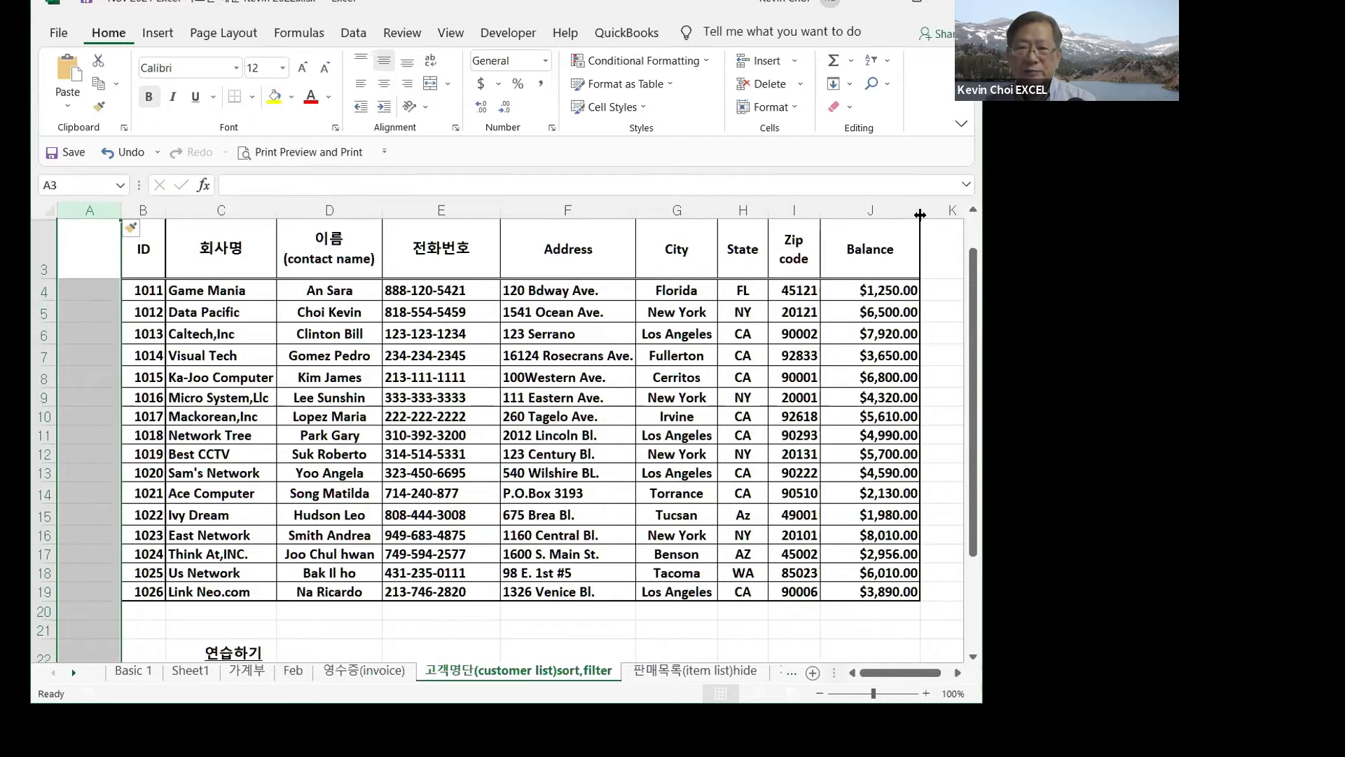
pyautogui.hotkey('ctrl', 'z')
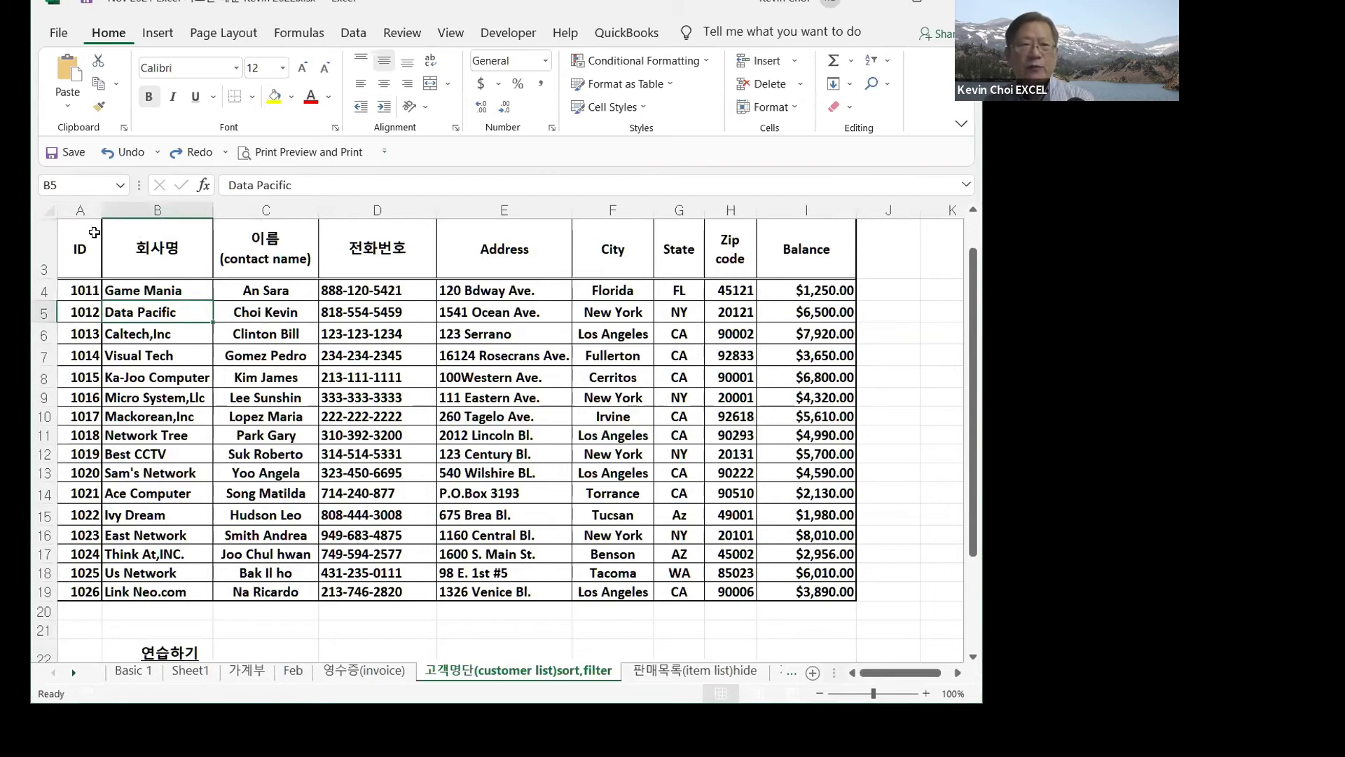
# - Insert a blank column before the ID column of the customer list
pyautogui.click(84, 209)
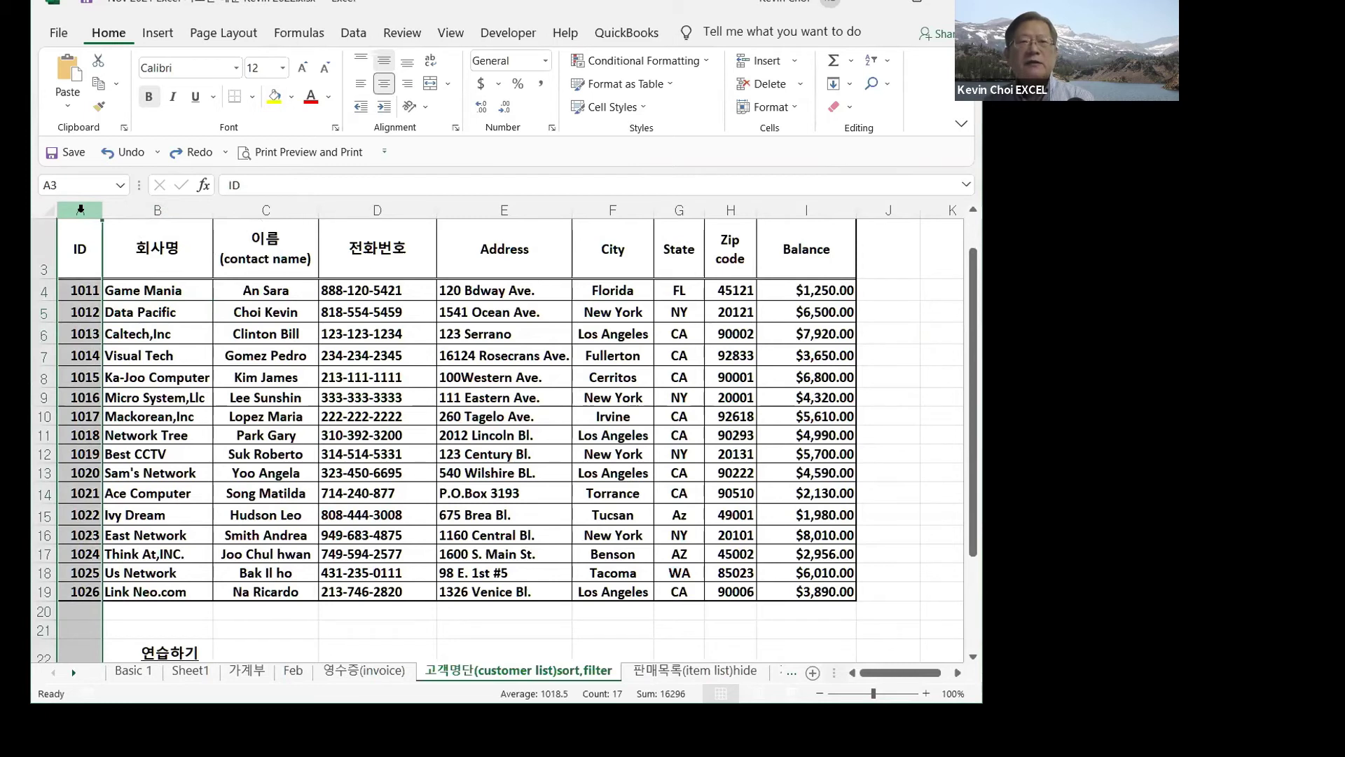
pyautogui.rightClick(82, 210)
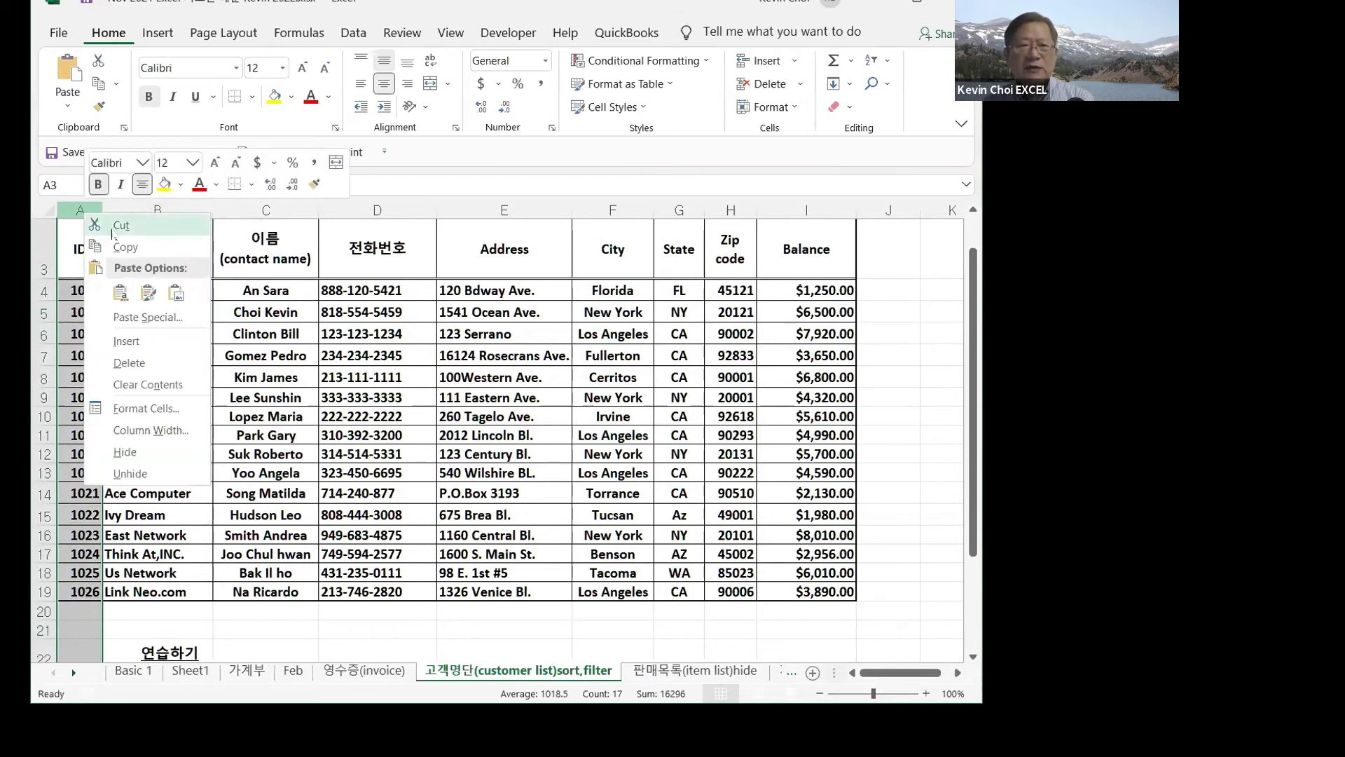
pyautogui.click(127, 342)
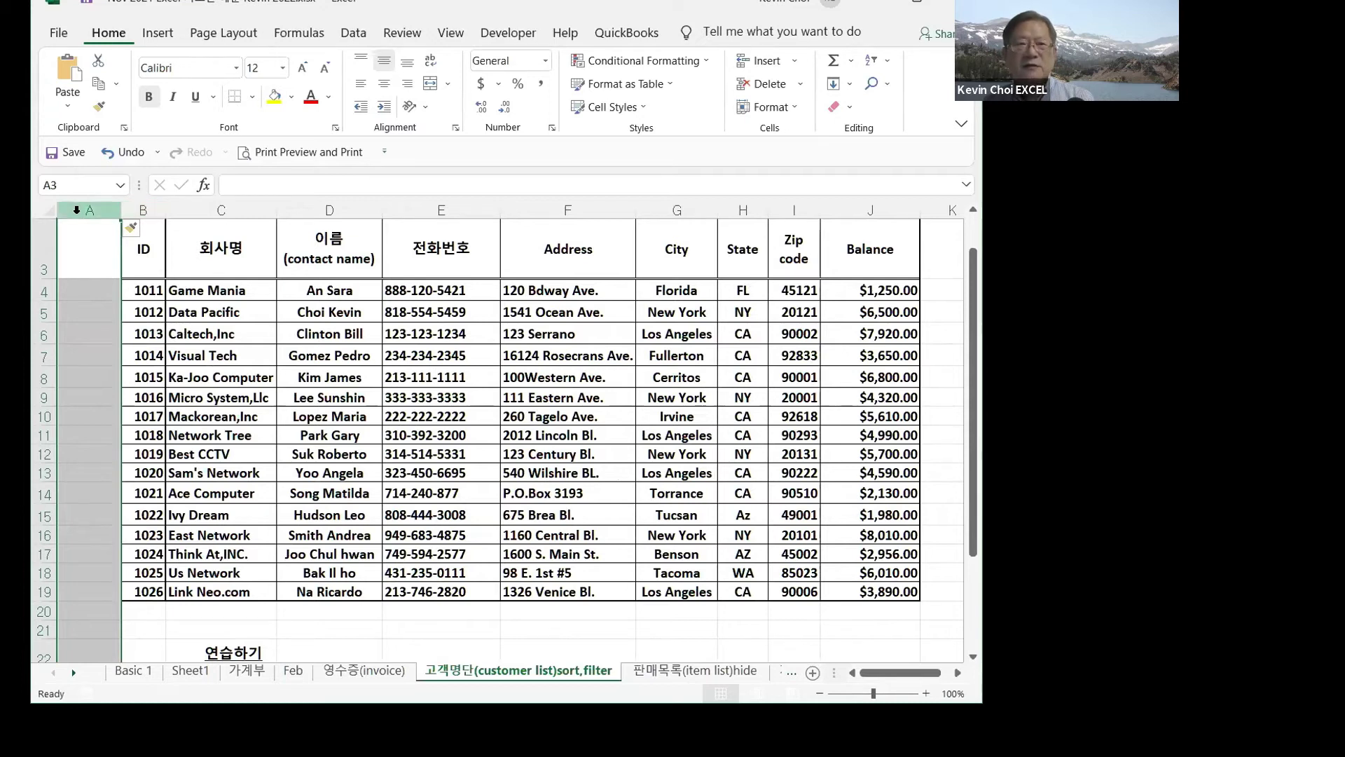
pyautogui.click(186, 237)
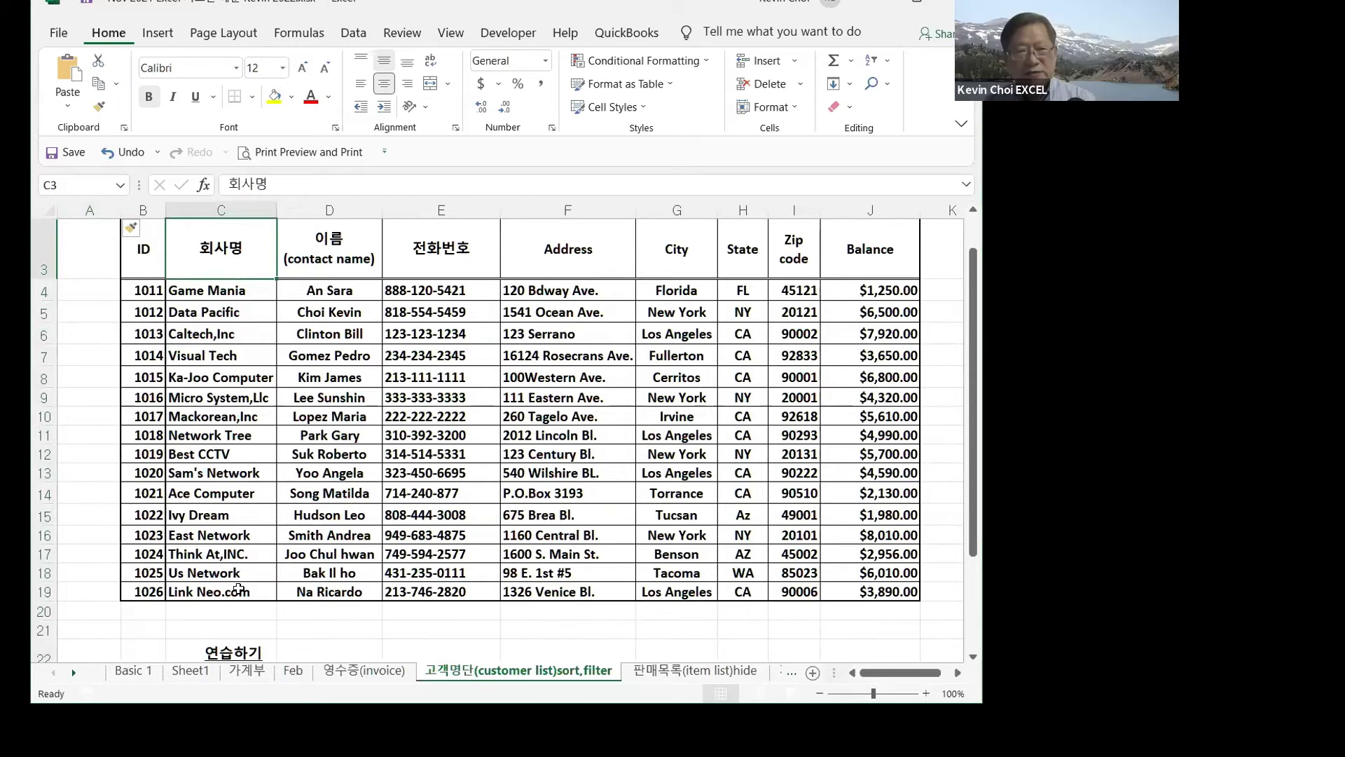
# - Unhide rows 1 and 2 above the table headers and narrow the blank column A to a thin margin
pyautogui.rightClick(47, 243)
pyautogui.click(94, 507)
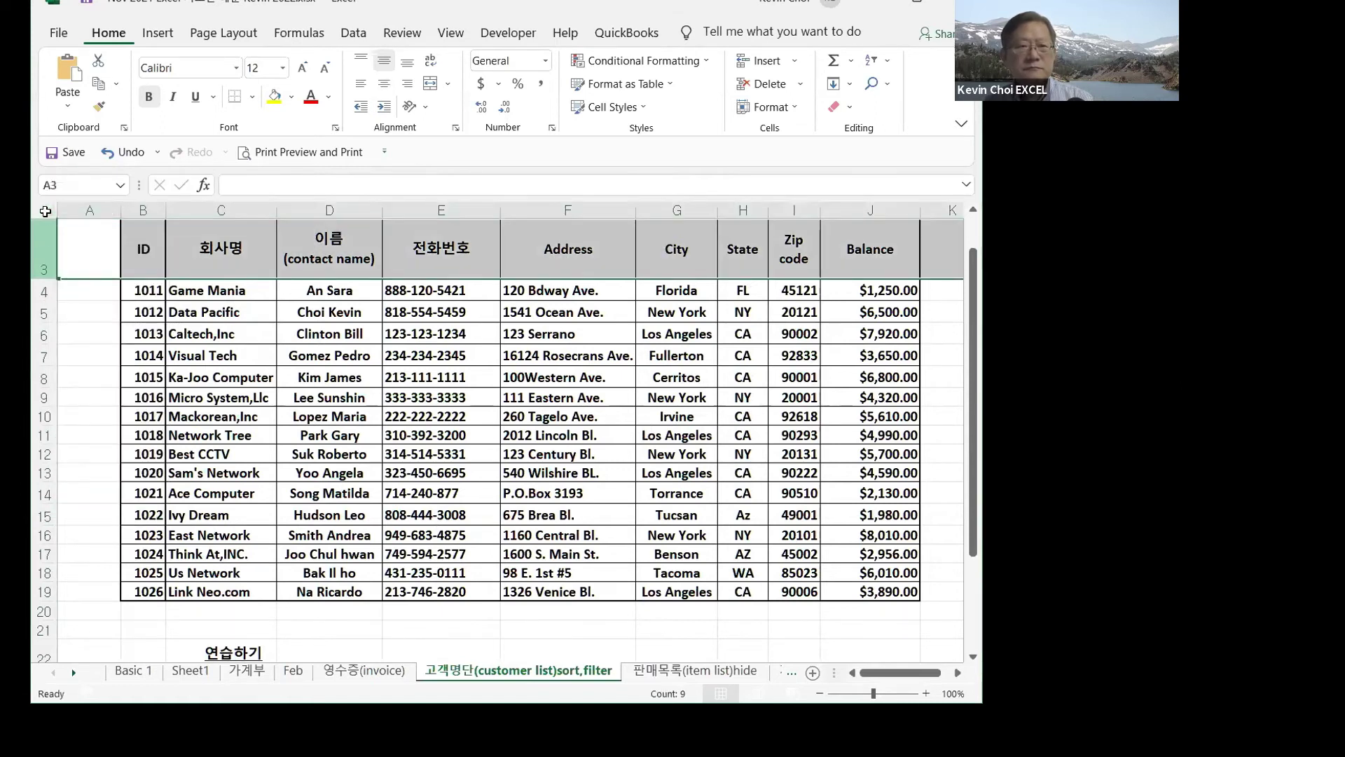
pyautogui.rightClick(47, 243)
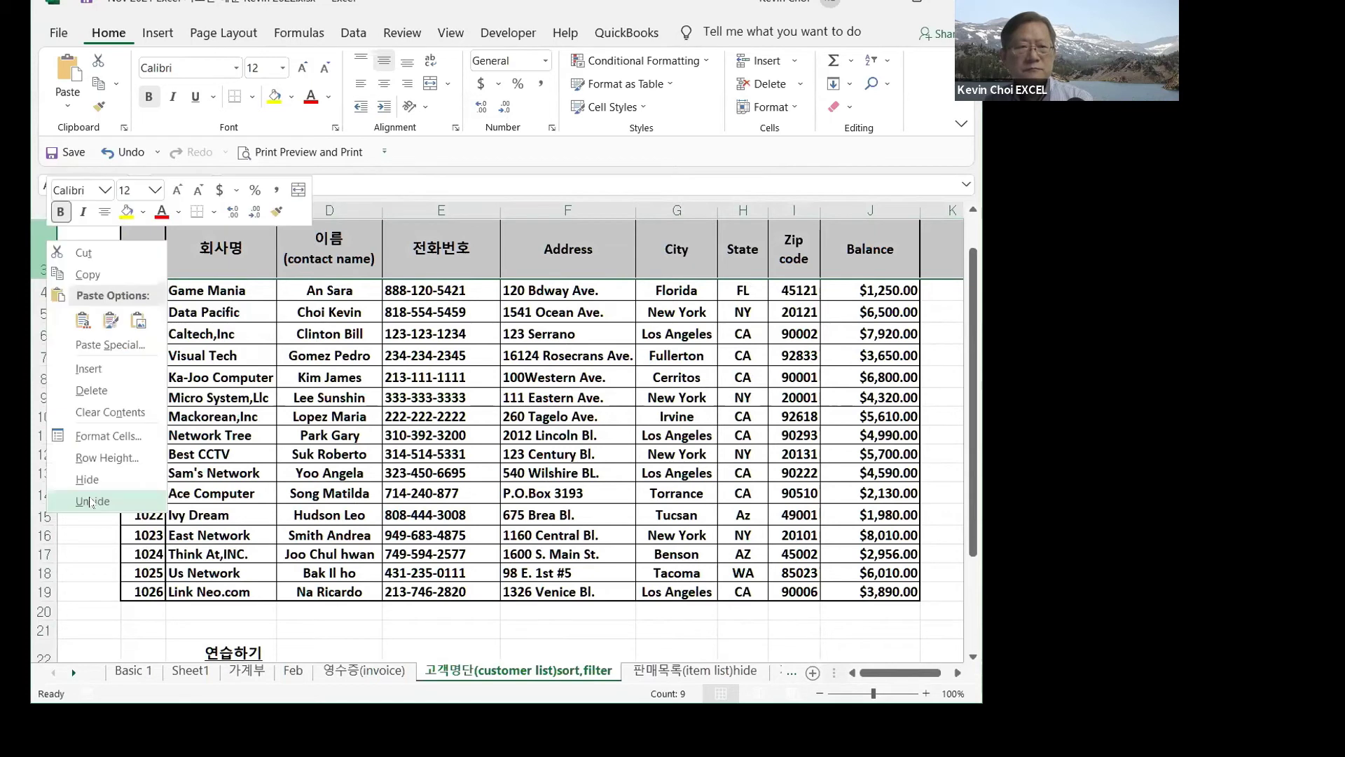
pyautogui.click(91, 501)
pyautogui.click(99, 242)
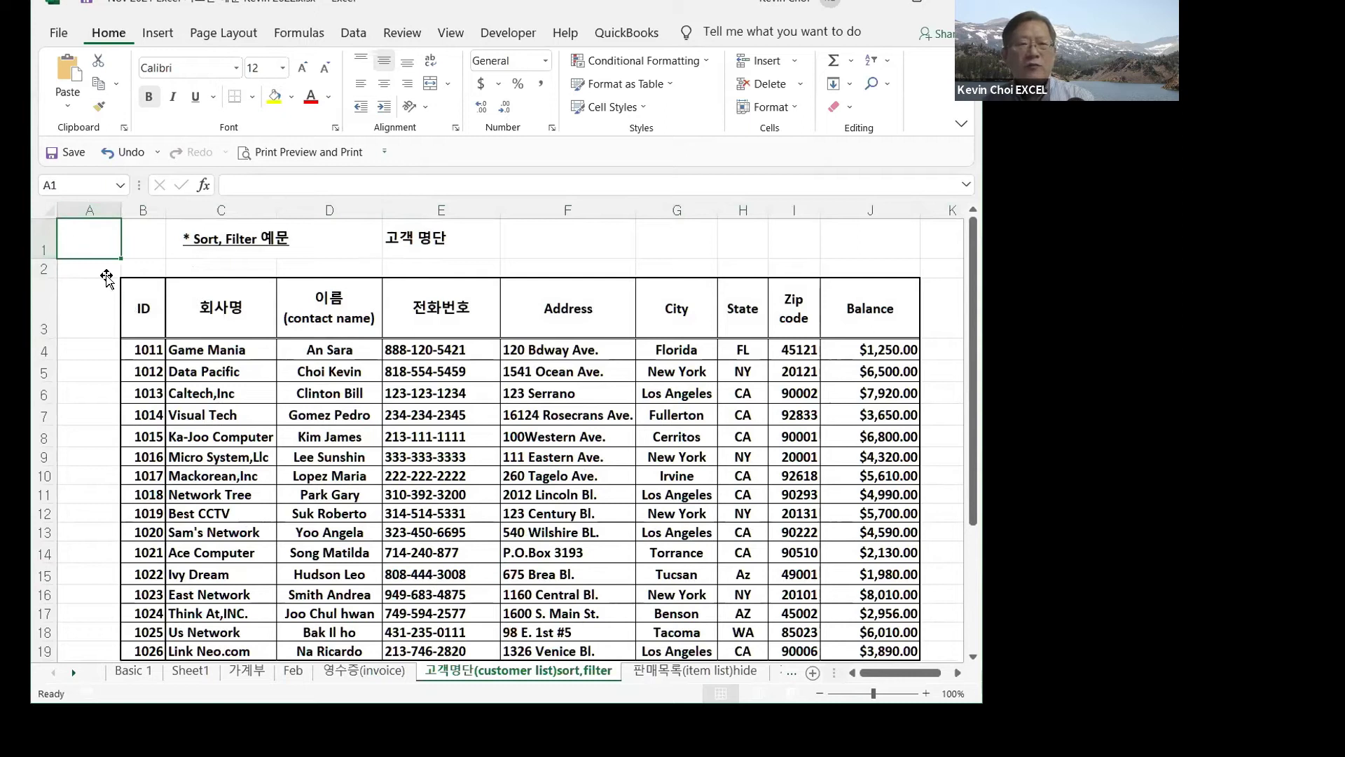
pyautogui.moveTo(122, 209); pyautogui.dragTo(68, 209)
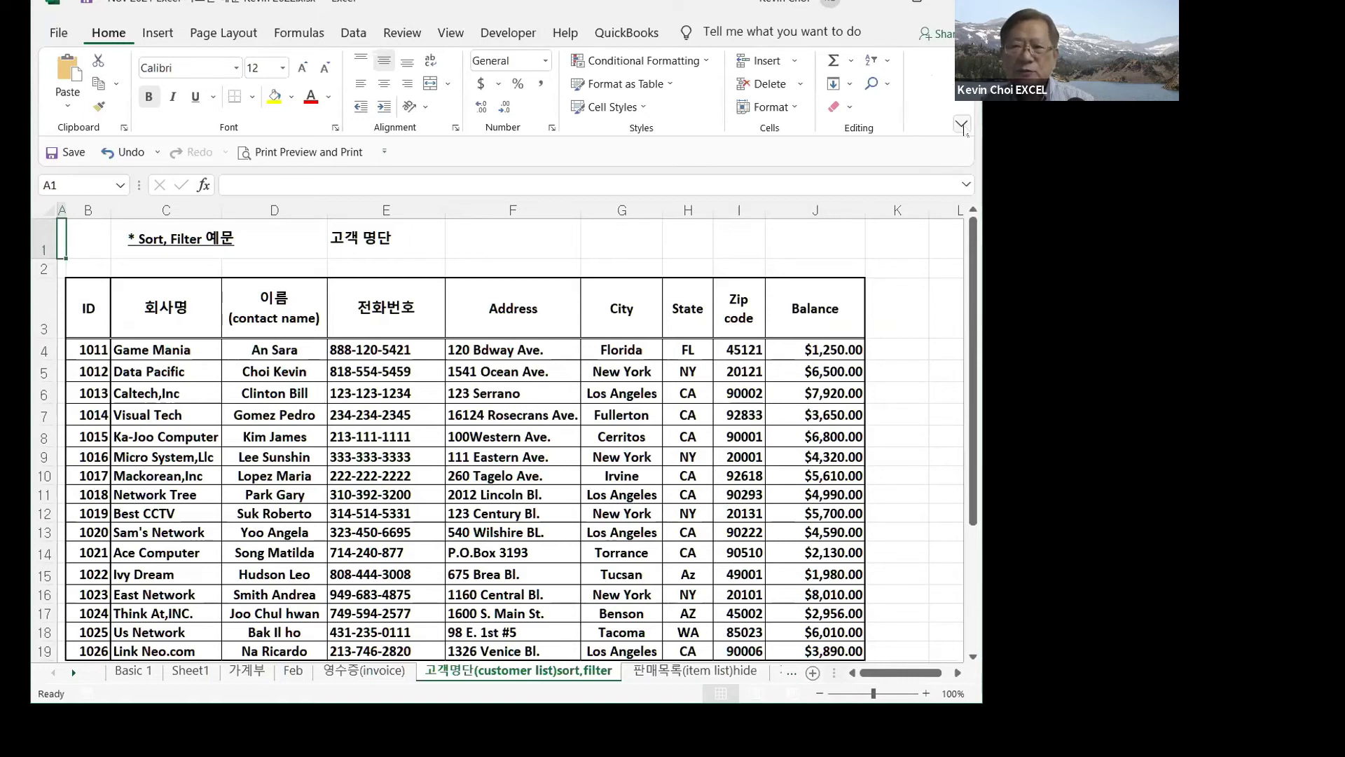
# - Set the ribbon to show tabs only and zoom the customer list to 110%
pyautogui.click(962, 126)
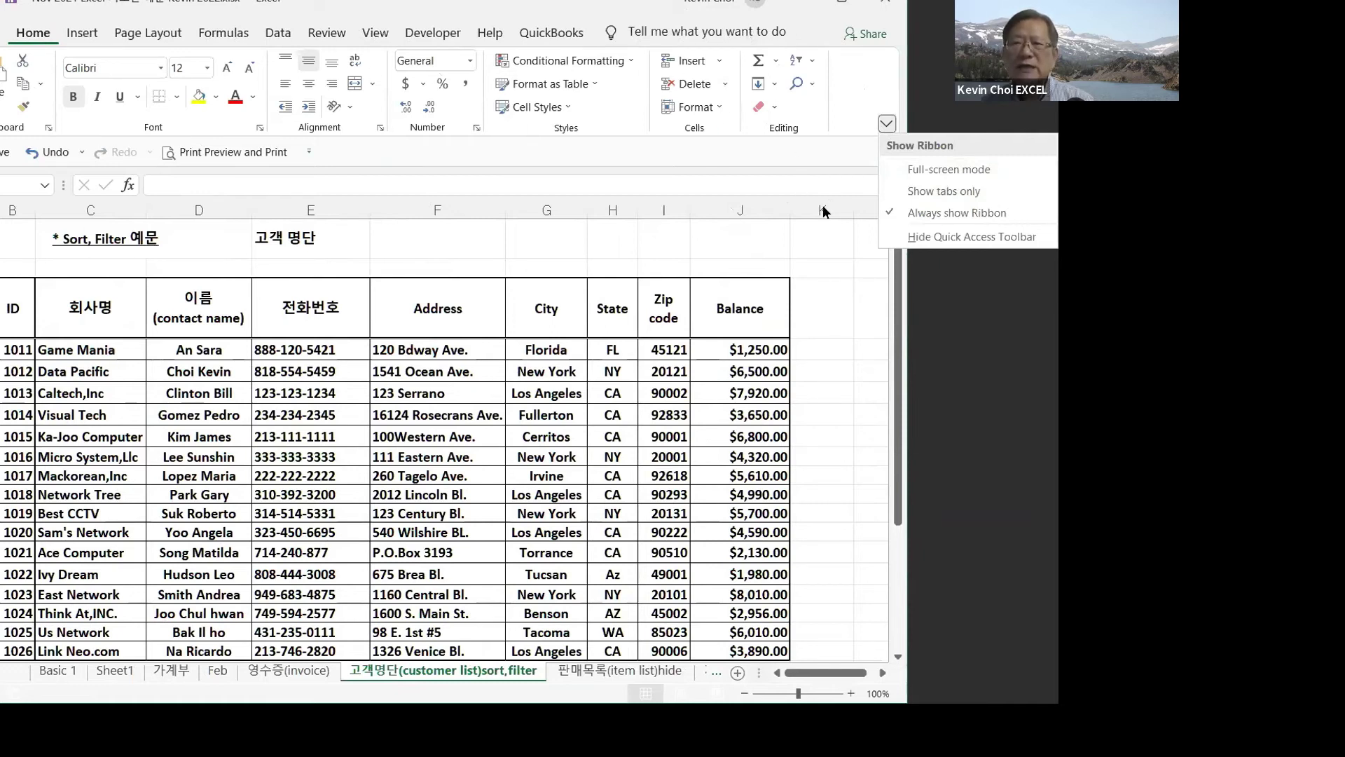
pyautogui.click(917, 192)
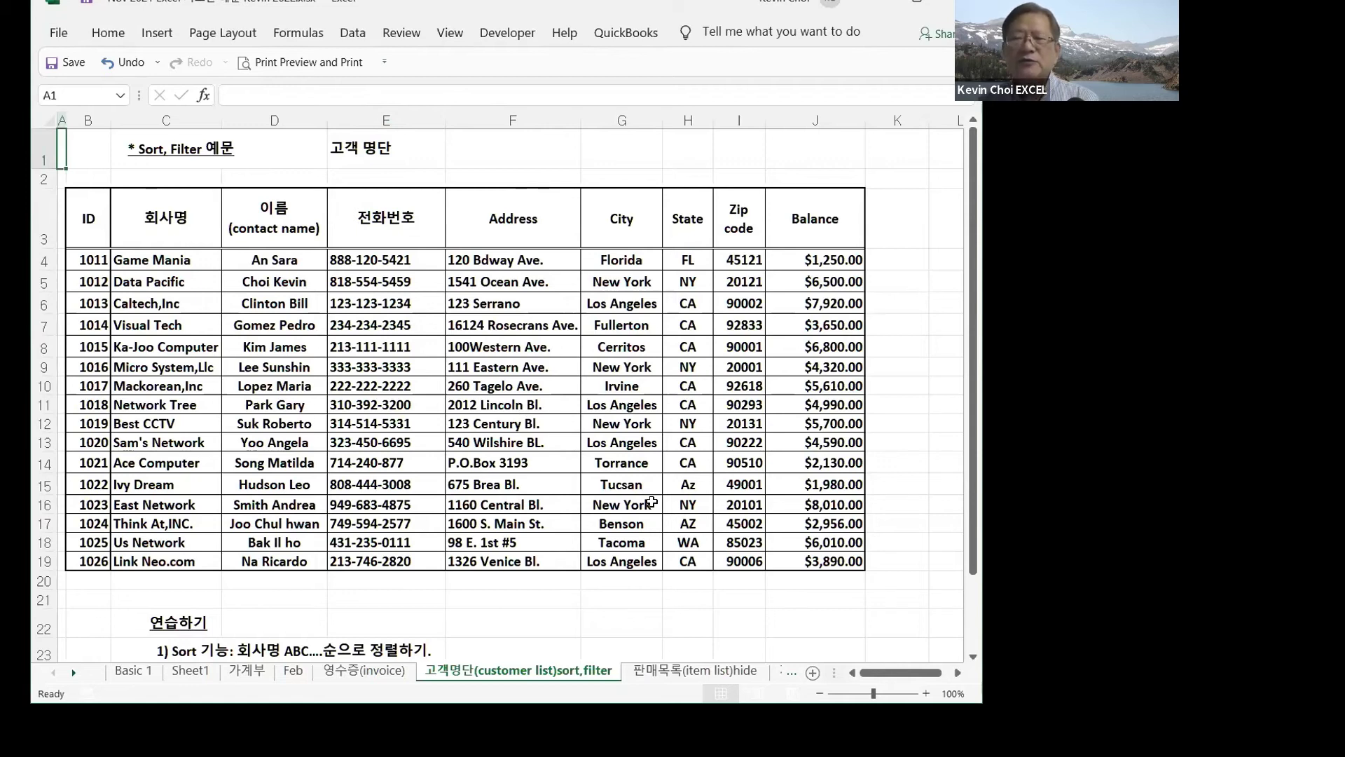
pyautogui.click(926, 693)
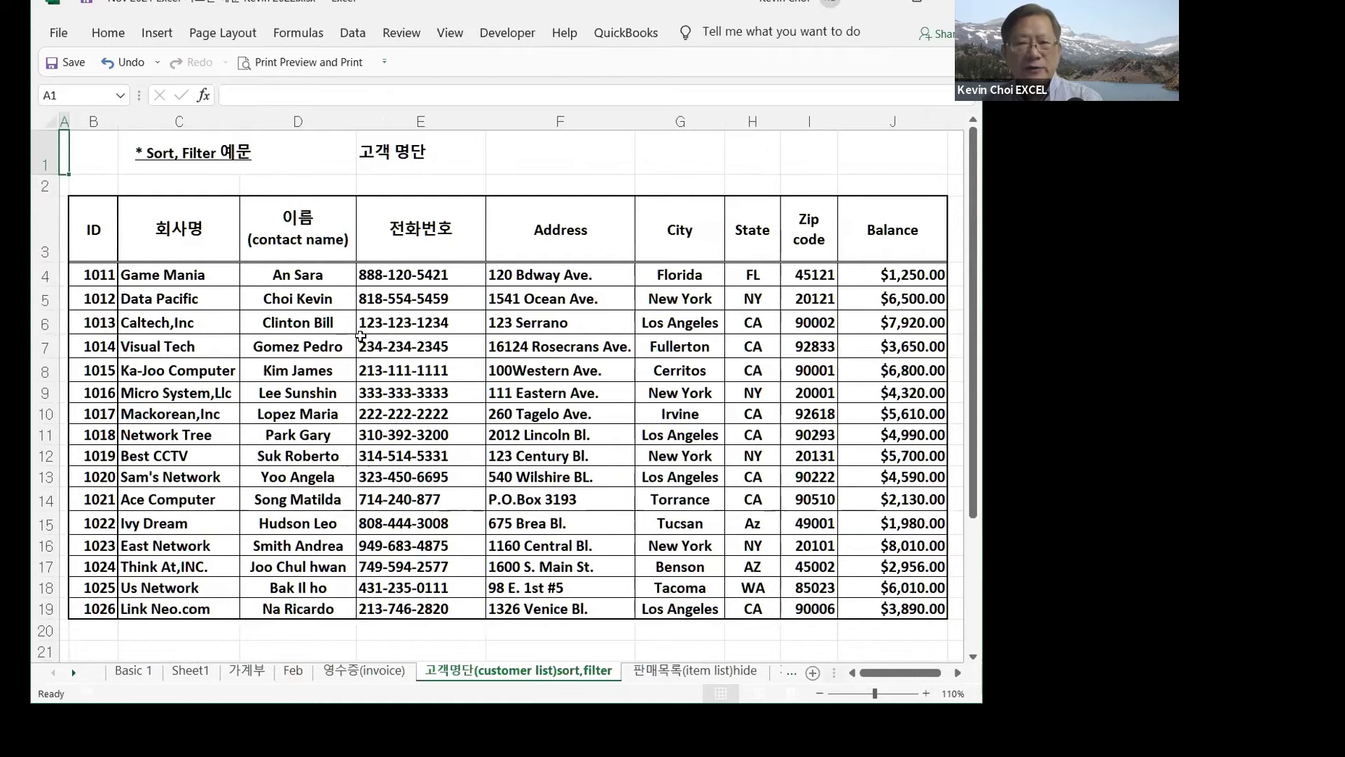
# - Temporarily reveal the Home commands, and expand and collapse the formula bar
pyautogui.click(107, 33)
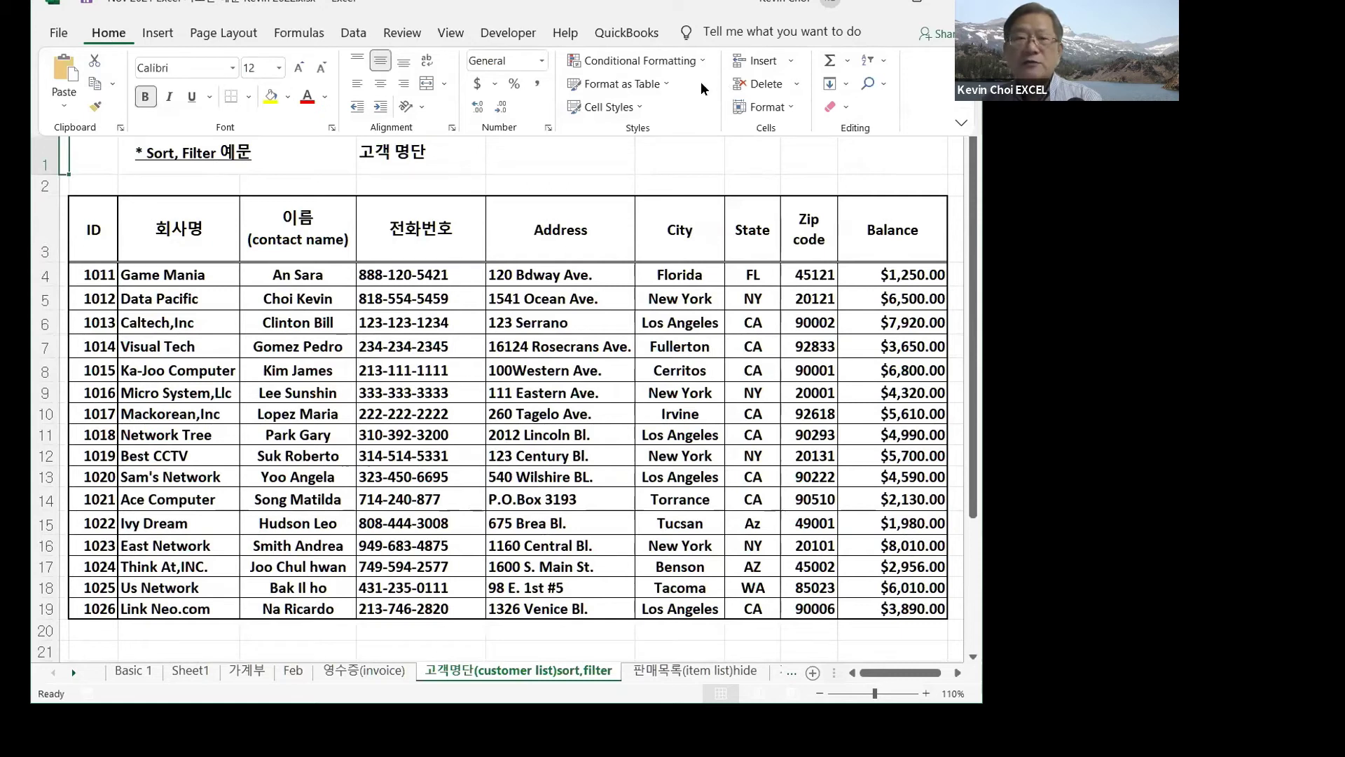
pyautogui.click(352, 531)
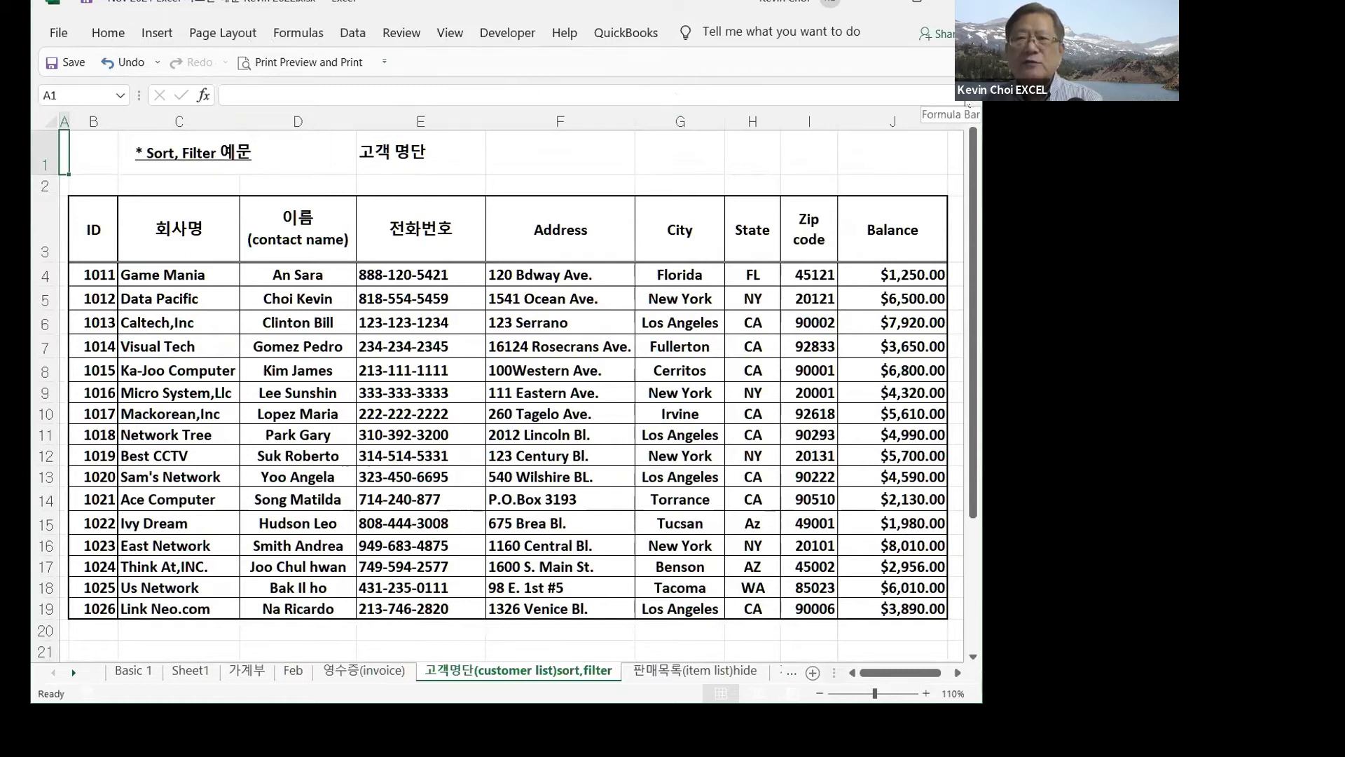
pyautogui.click(968, 103)
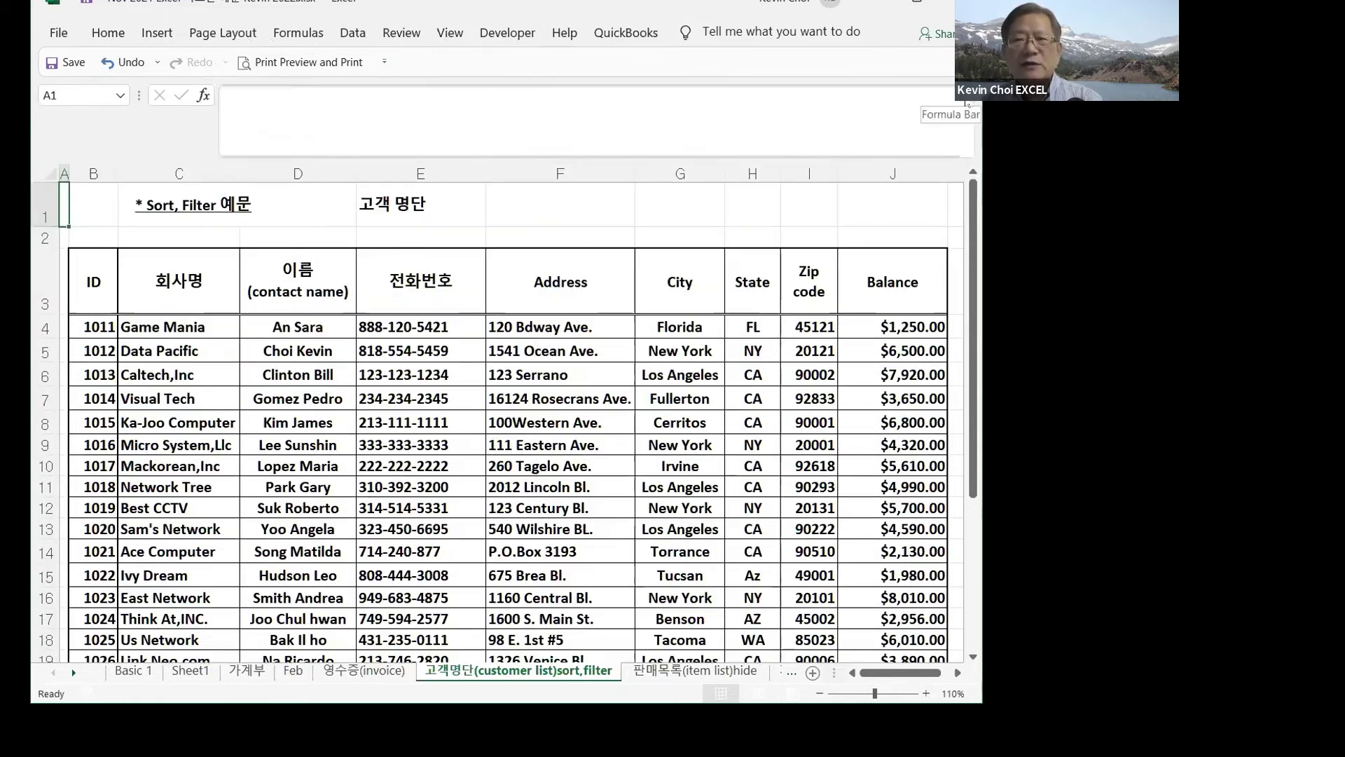
pyautogui.click(968, 103)
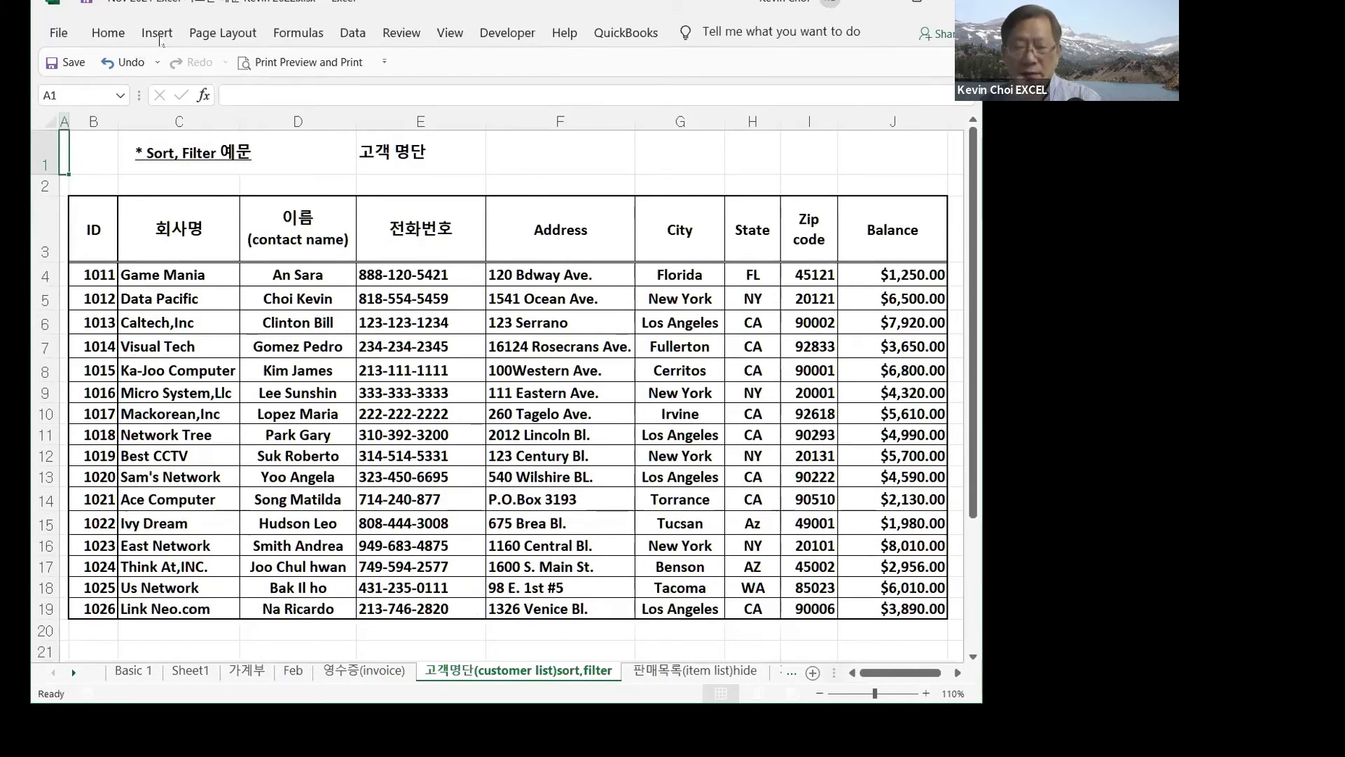
# - Set the ribbon display back to always show the full ribbon
pyautogui.click(108, 33)
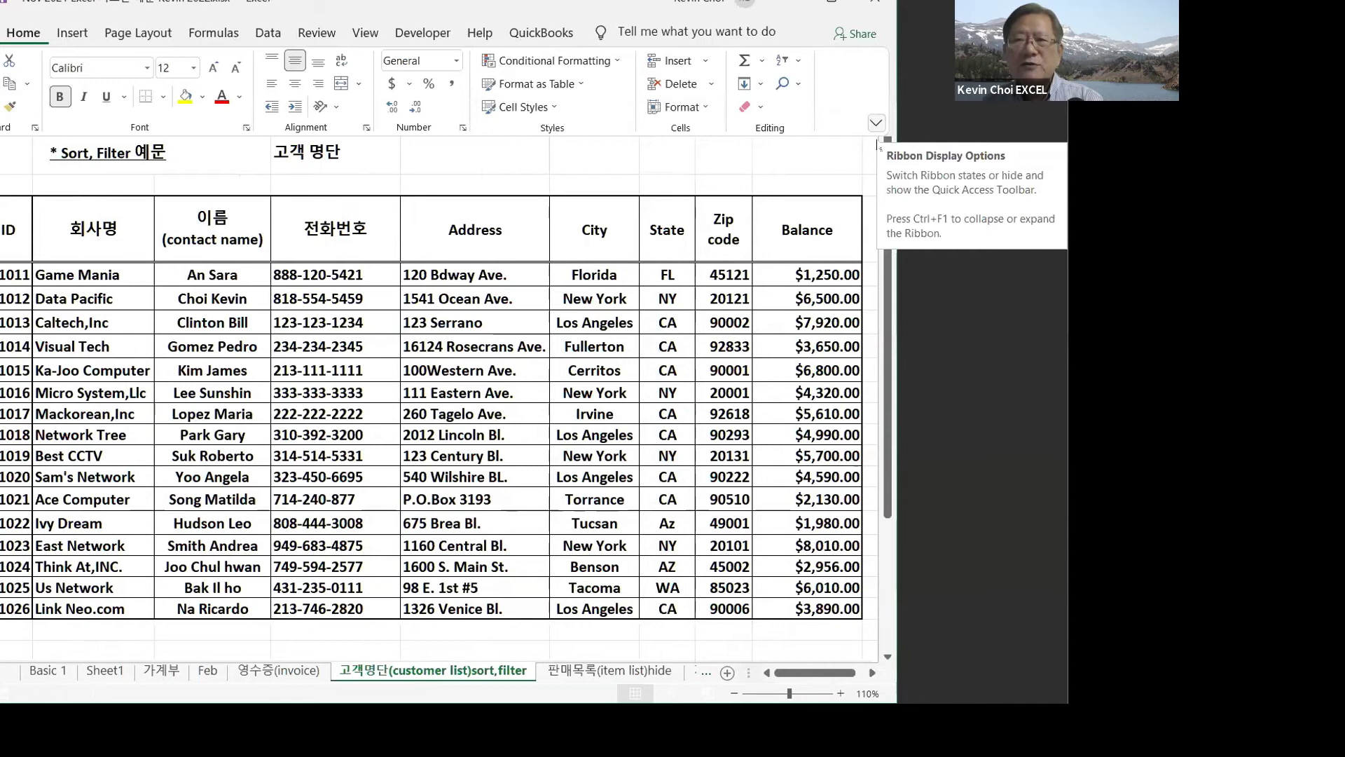
pyautogui.click(875, 126)
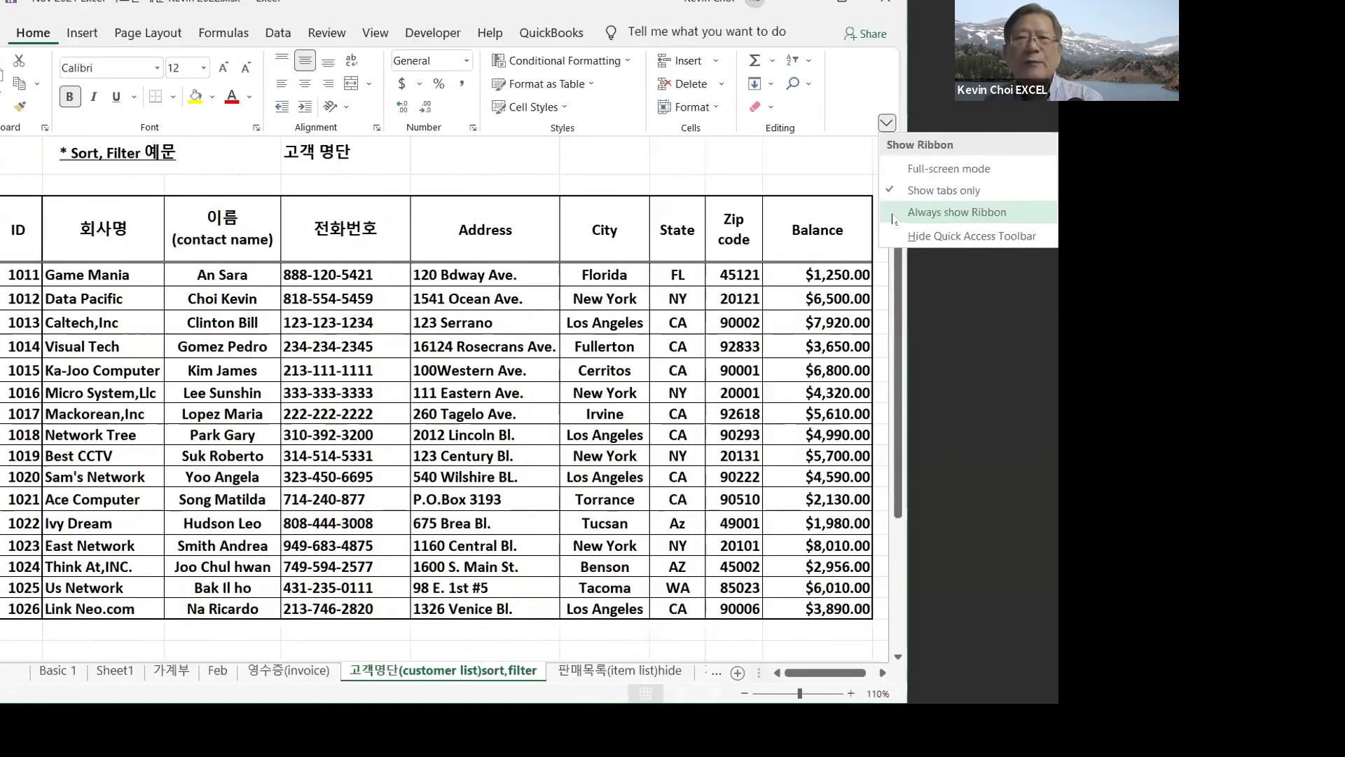
pyautogui.click(799, 217)
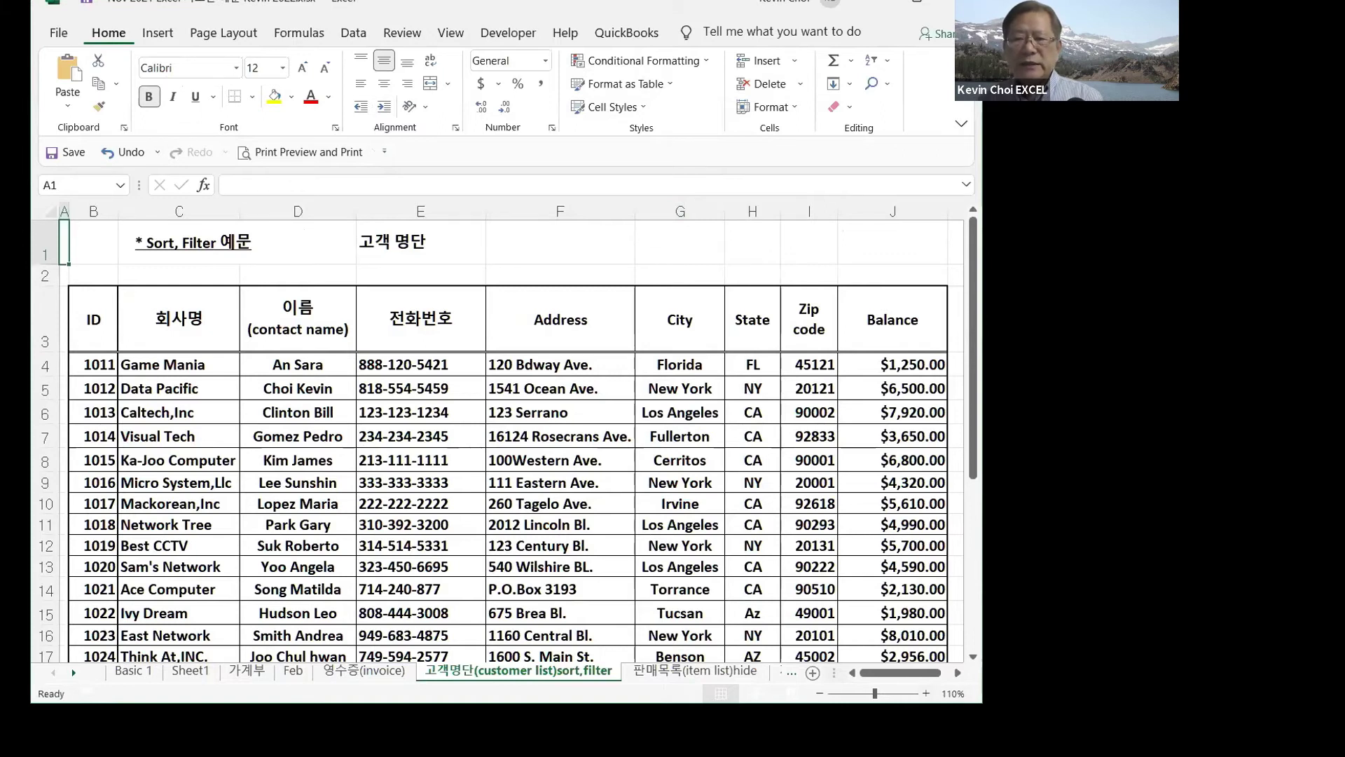
# - Enlarge the customer list to 150% and read through its records and the Sort and Filter practice tasks below
pyautogui.click(926, 692)
pyautogui.click(926, 693)
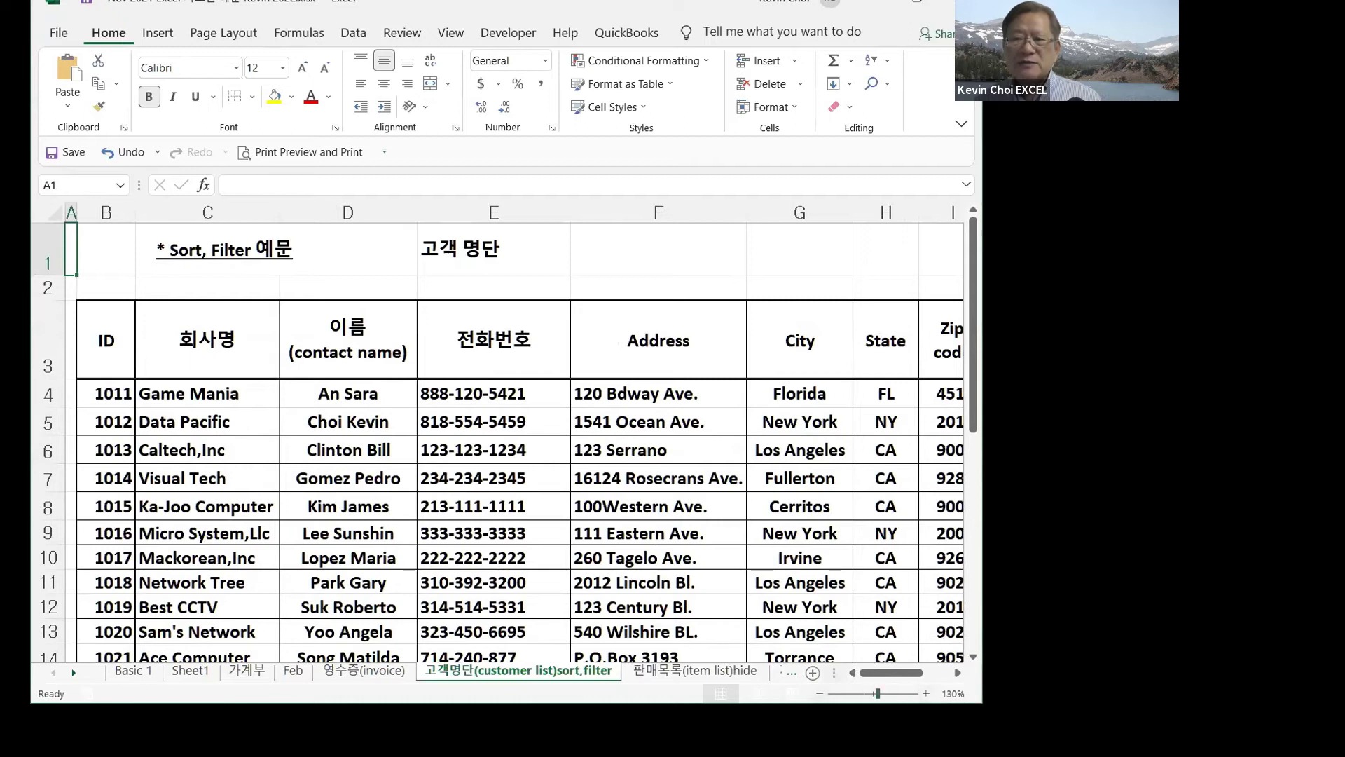
pyautogui.keyDown('ctrl'); pyautogui.scroll(-4, 492, 437); pyautogui.keyUp('ctrl')
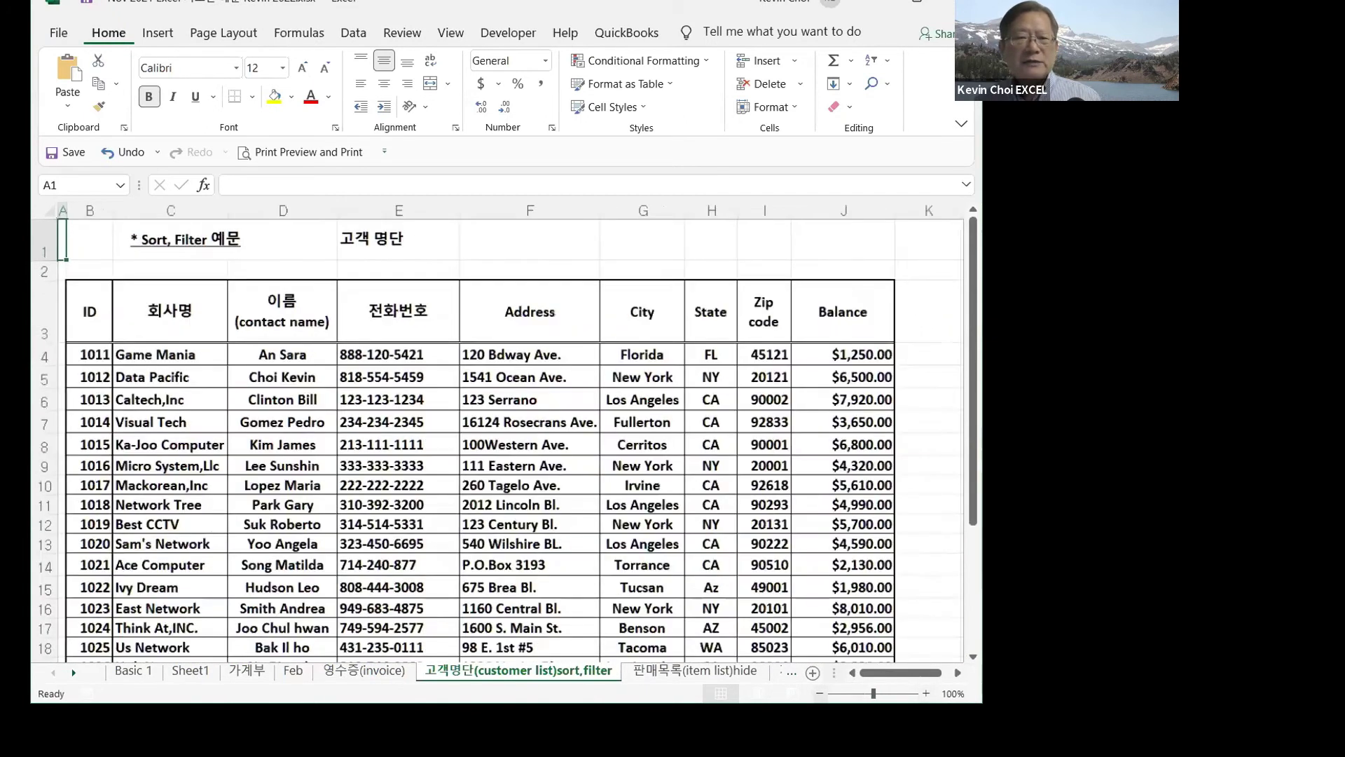
pyautogui.keyDown('ctrl'); pyautogui.scroll(-1, 491, 437); pyautogui.keyUp('ctrl')
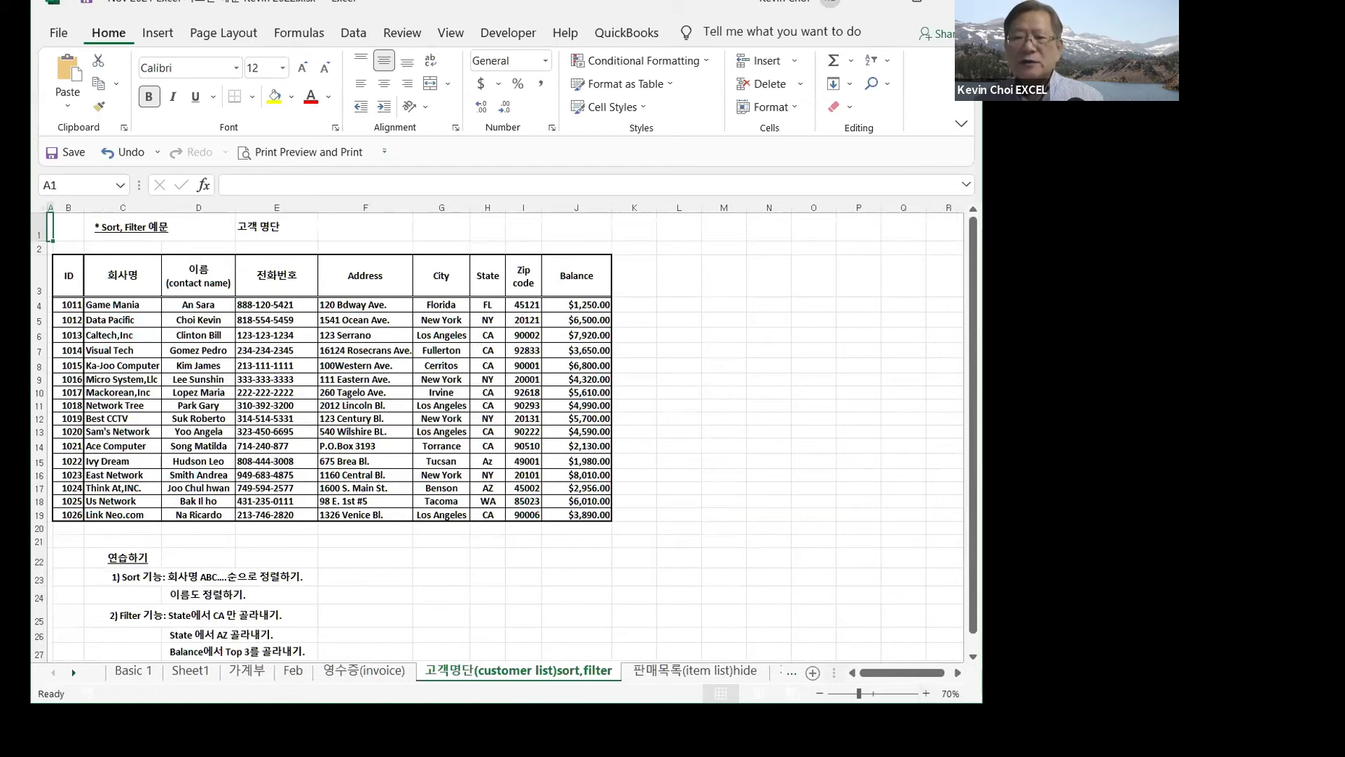
pyautogui.keyDown('ctrl'); pyautogui.scroll(4, 498, 433); pyautogui.keyUp('ctrl')
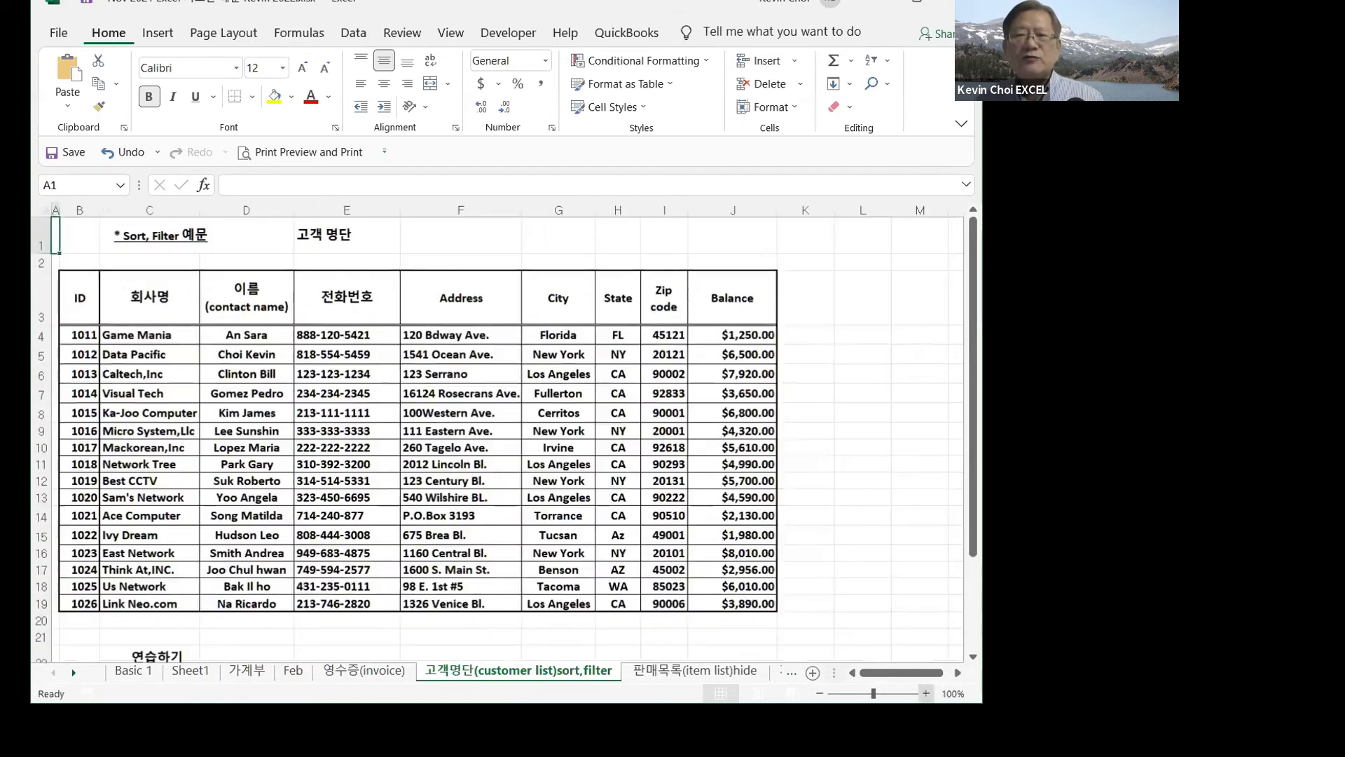
pyautogui.keyDown('ctrl'); pyautogui.scroll(4, 823, 631); pyautogui.keyUp('ctrl')
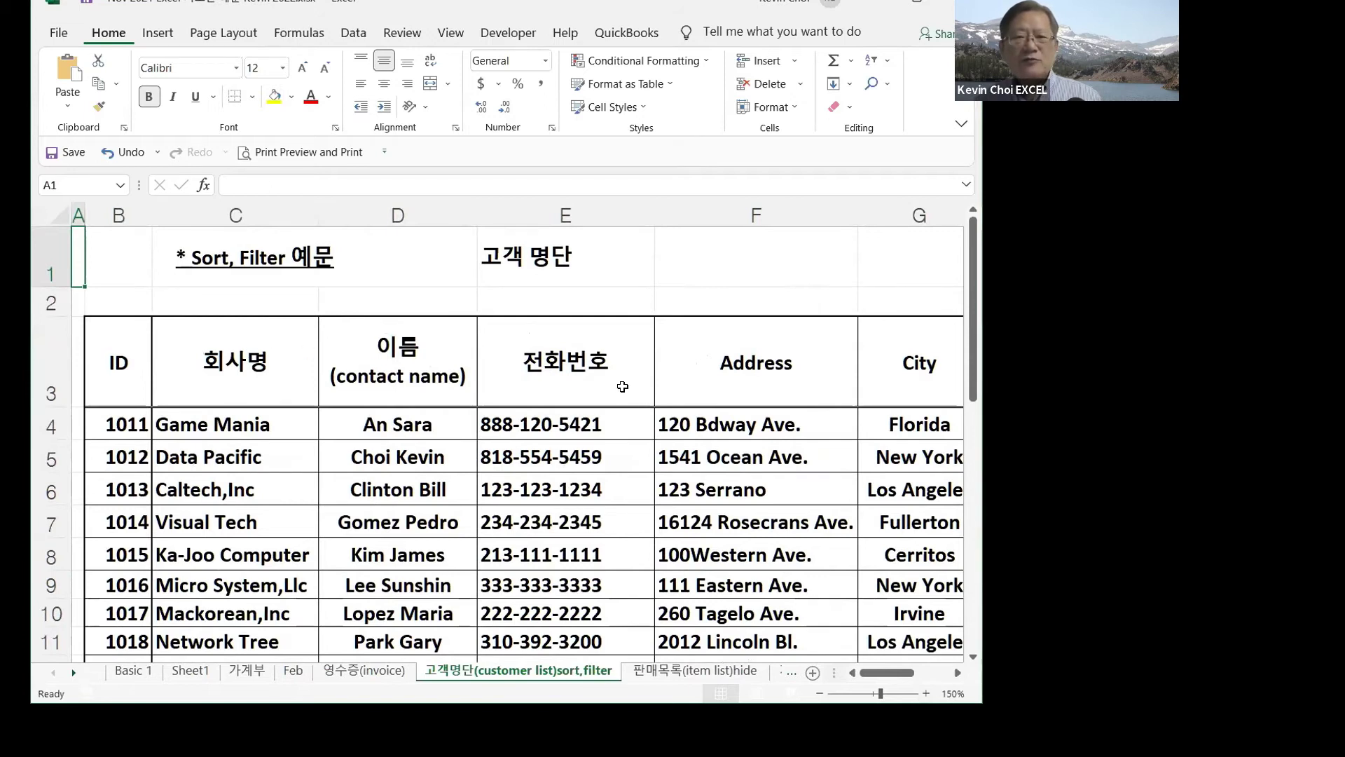
pyautogui.scroll(-3, 464, 381)
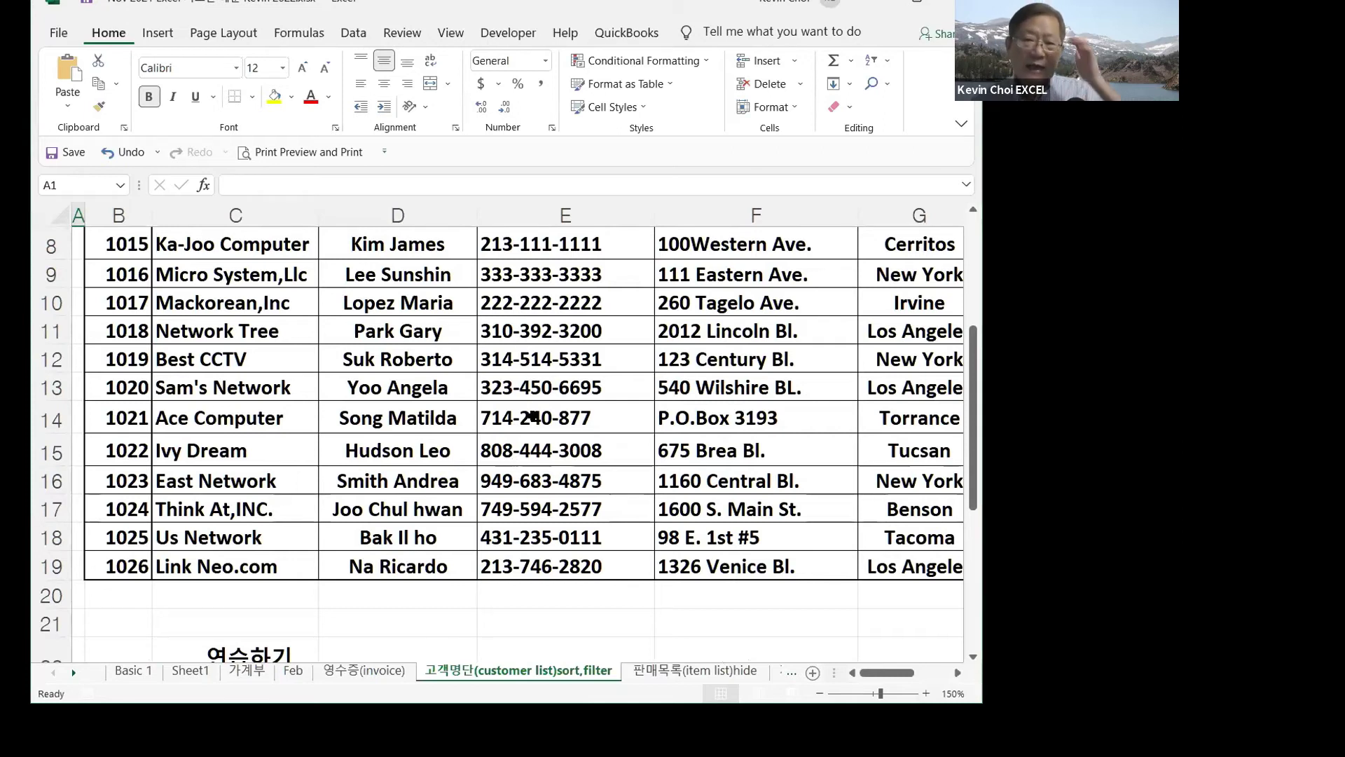
pyautogui.scroll(3, 546, 406)
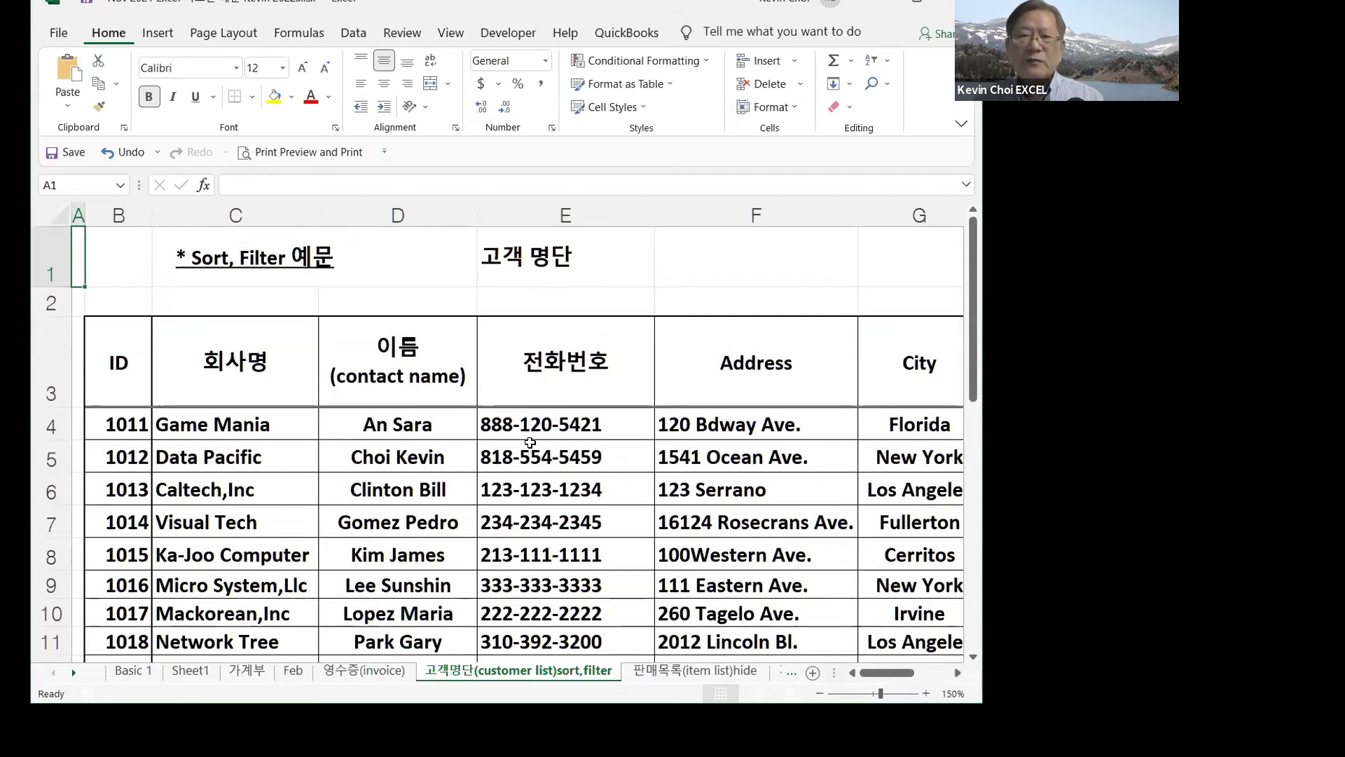
pyautogui.scroll(-3, 390, 438)
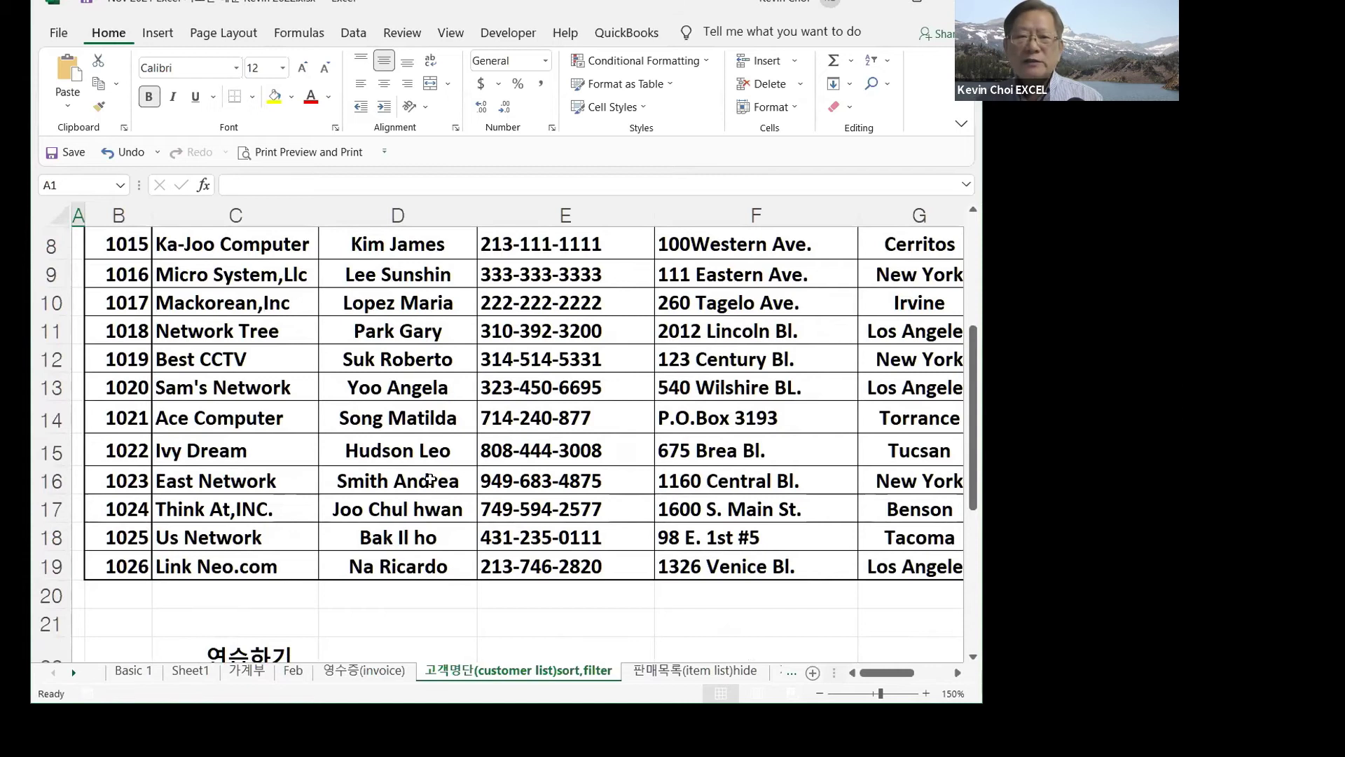
pyautogui.scroll(-3, 653, 421)
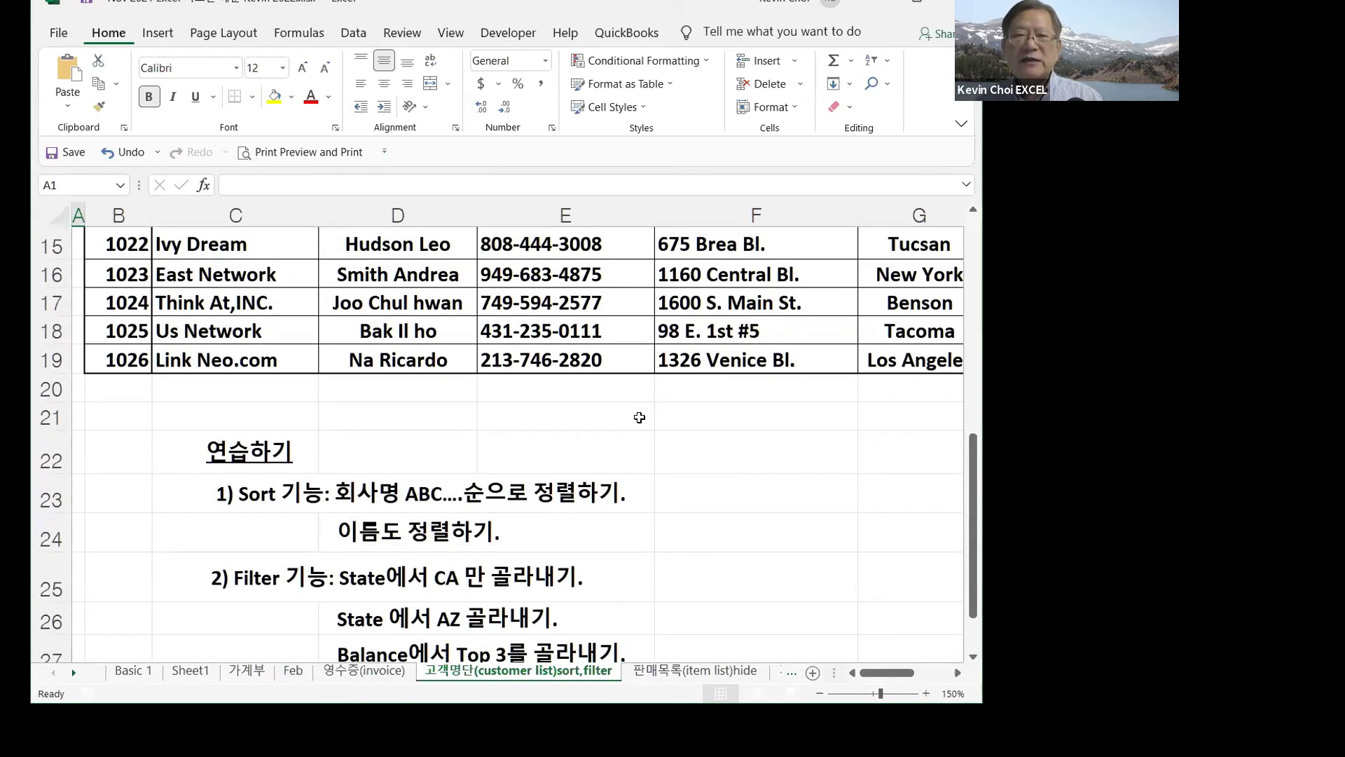
pyautogui.scroll(5, 637, 417)
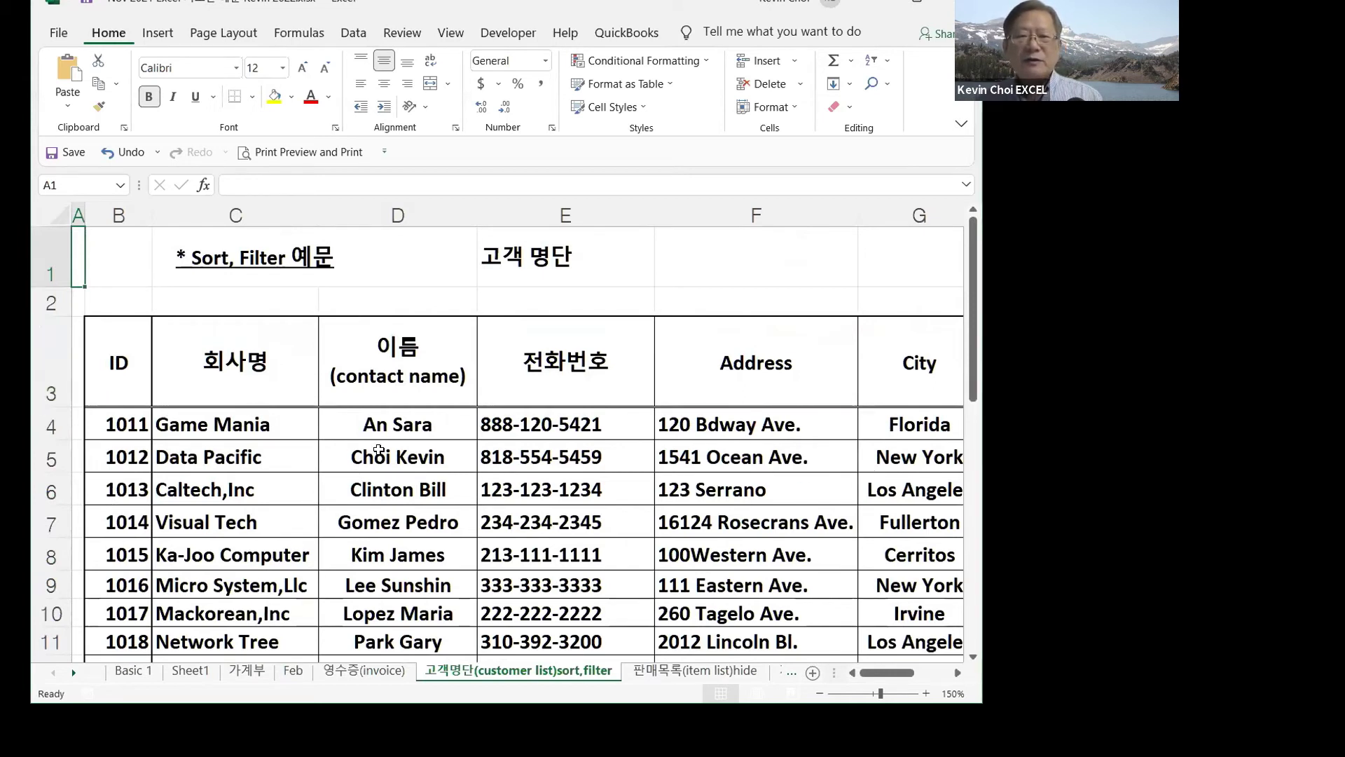
# - Look across the customer list's columns from Address to Balance and return to its first records
pyautogui.click(758, 465)
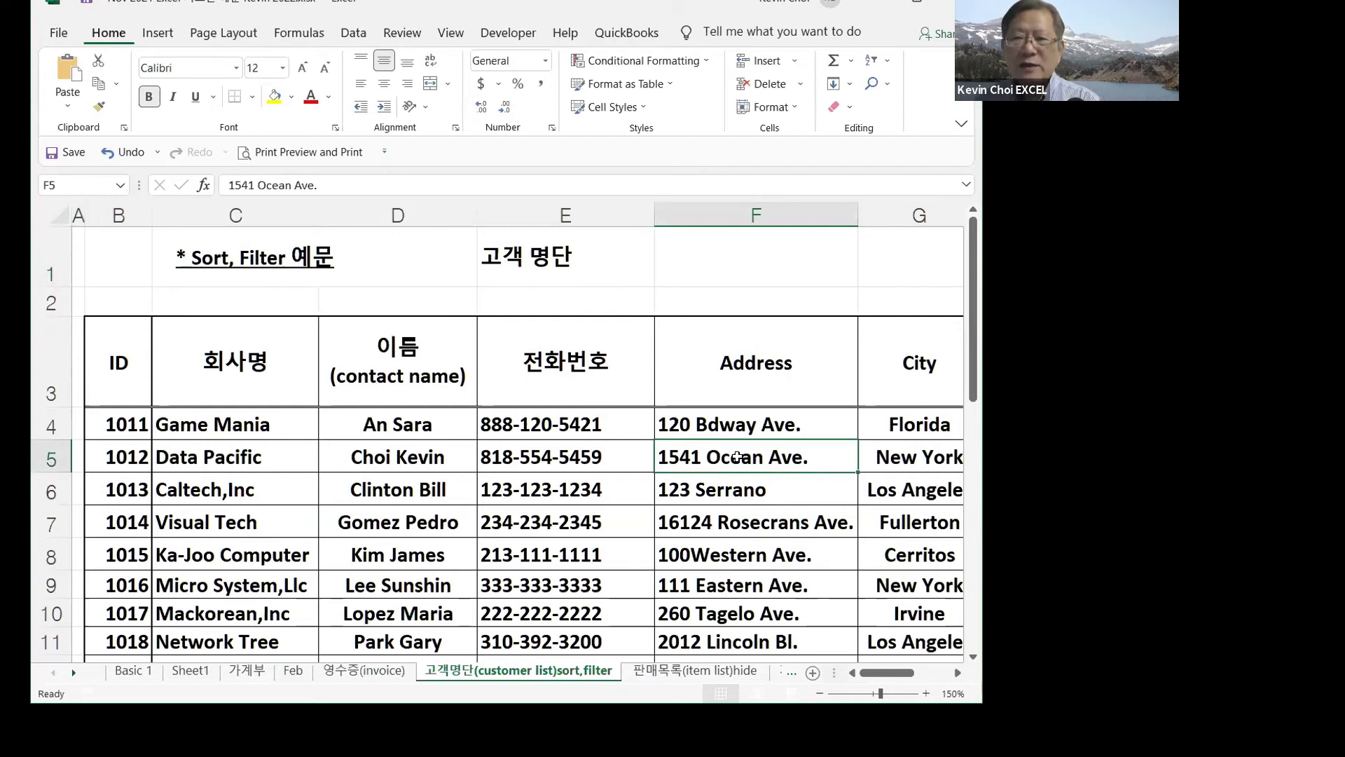
pyautogui.press('Right')
pyautogui.press('Right')
pyautogui.press('Right')
pyautogui.press('Right')
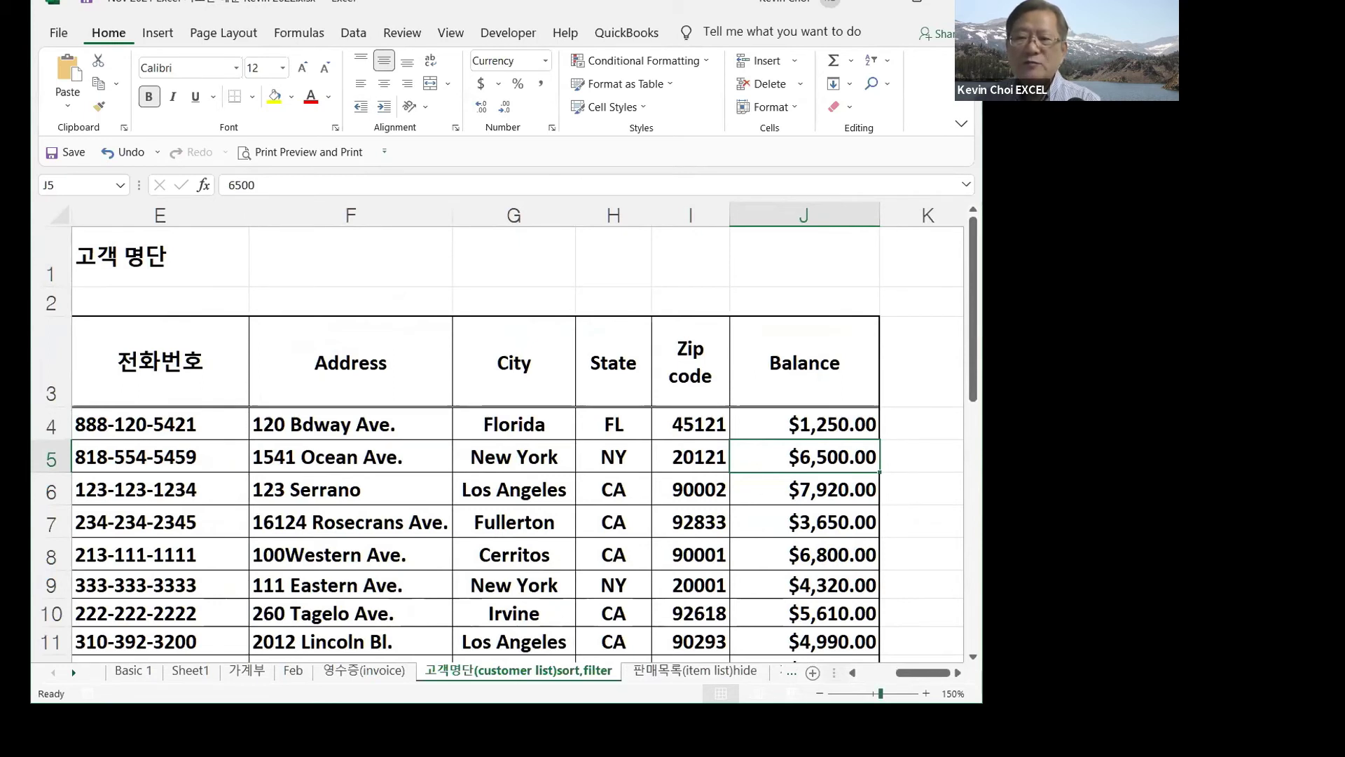
pyautogui.moveTo(916, 674); pyautogui.dragTo(879, 673)
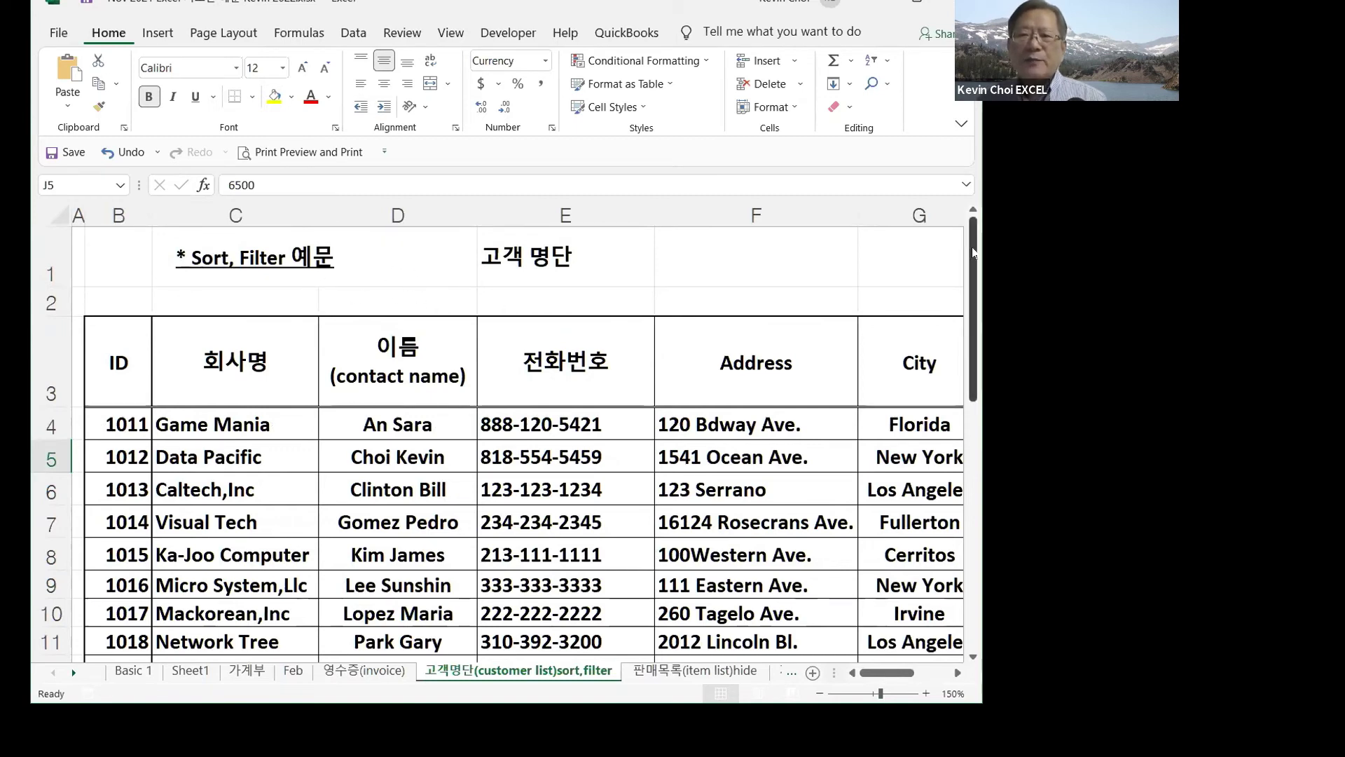
pyautogui.moveTo(973, 252); pyautogui.dragTo(975, 281)
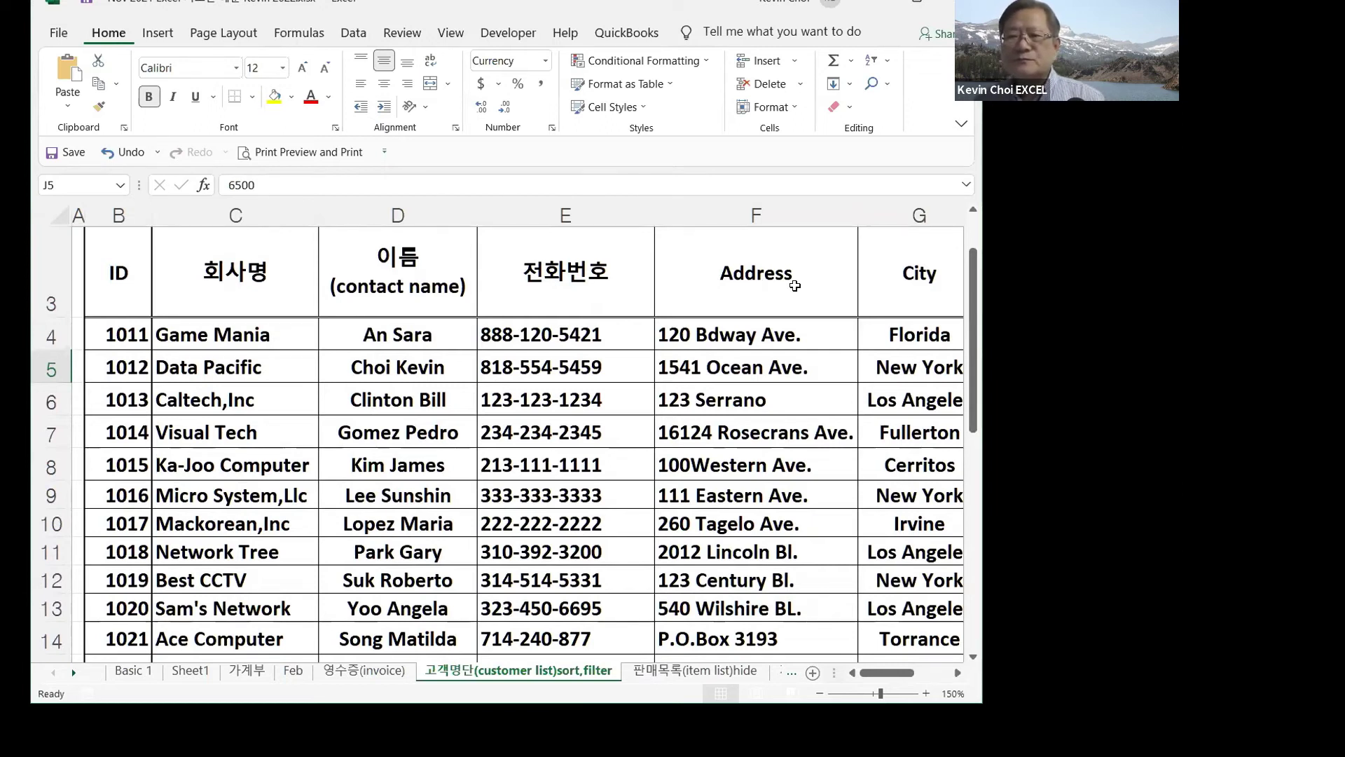
# - Enlarge the customer list to 160% and look down through its records to the practice section and back
pyautogui.click(926, 693)
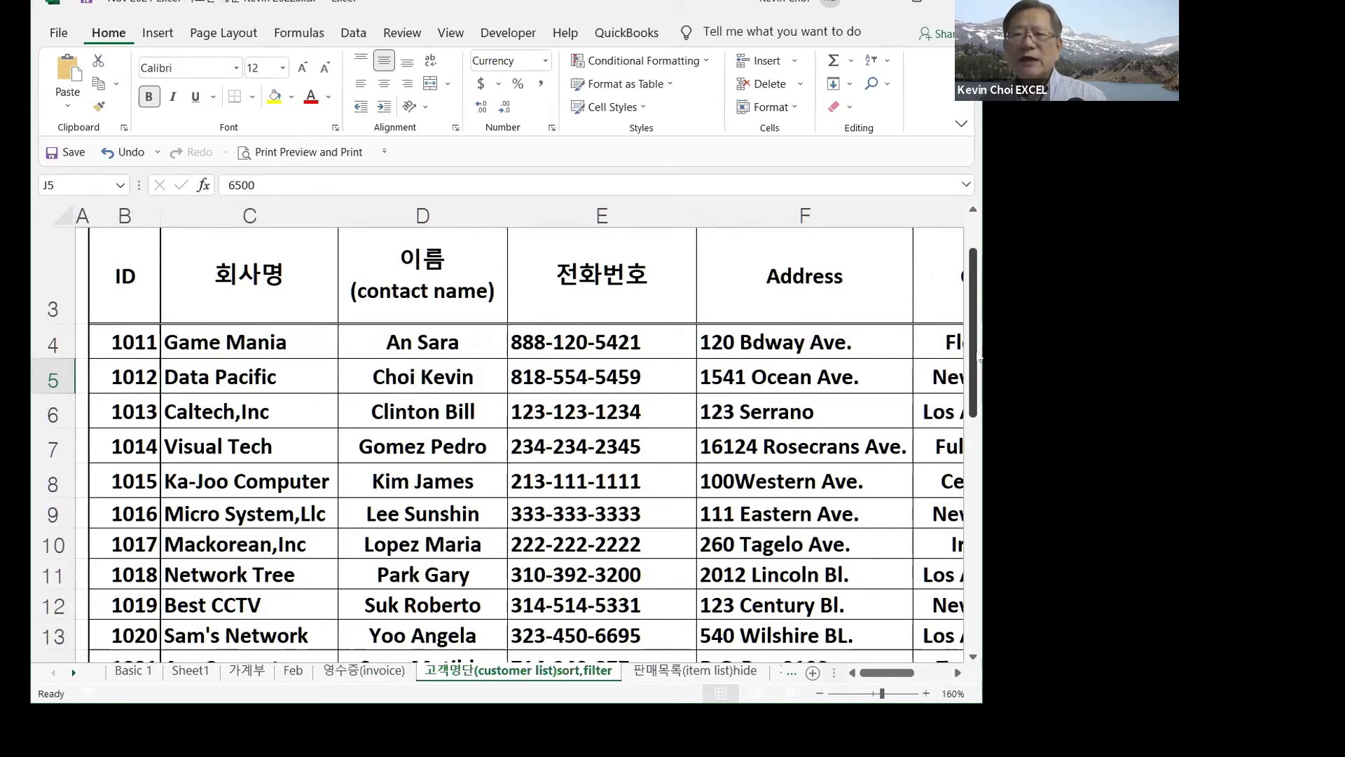
pyautogui.scroll(-3, 971, 486)
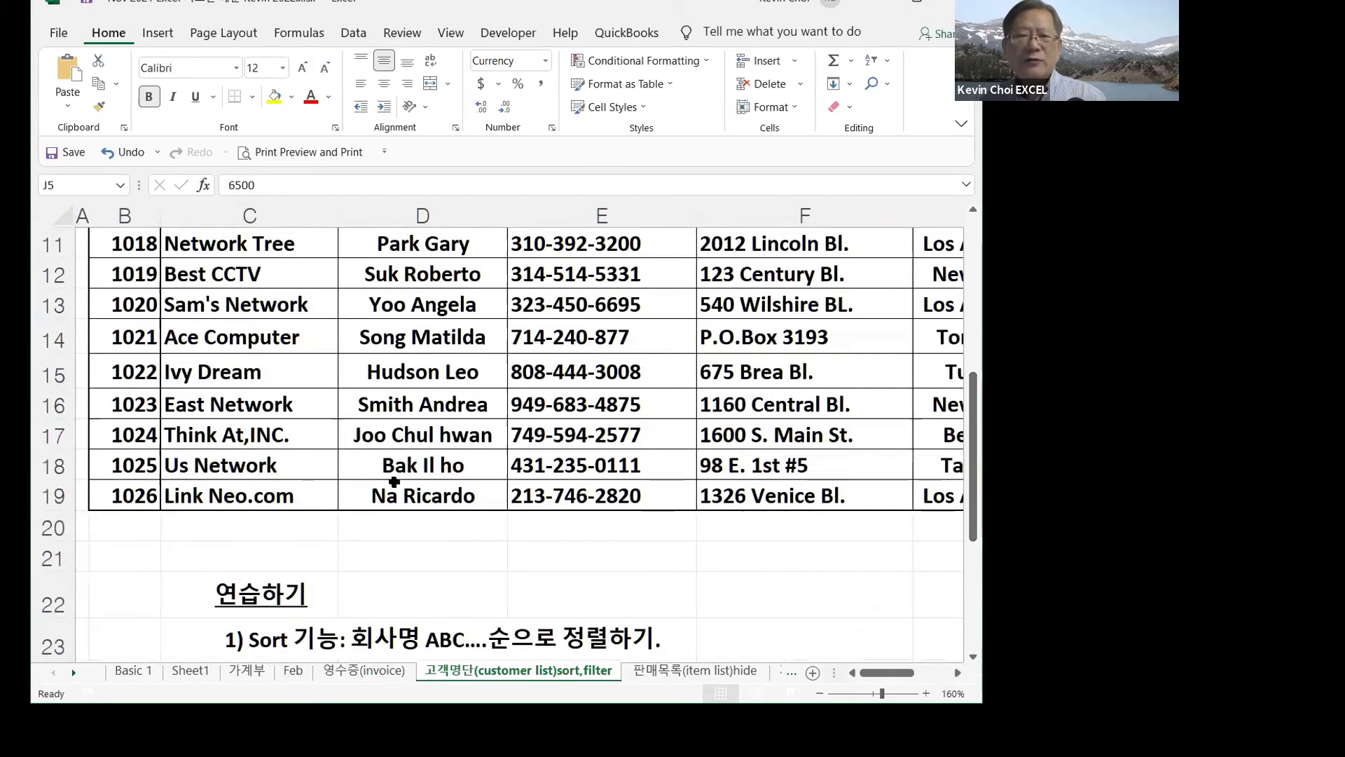
pyautogui.scroll(4, 468, 400)
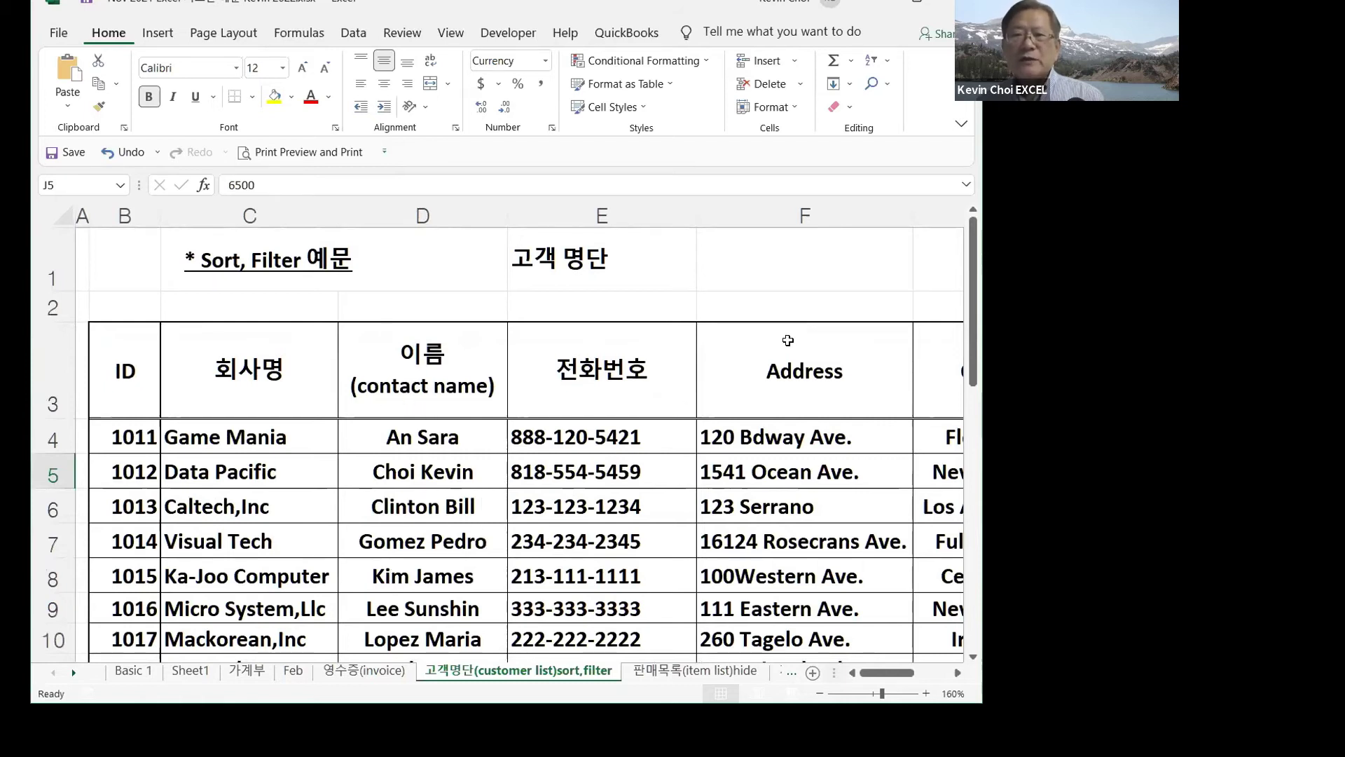
# - Bring heading row 3 to the top of the view and freeze the panes at cell A4
pyautogui.moveTo(973, 266); pyautogui.dragTo(976, 298)
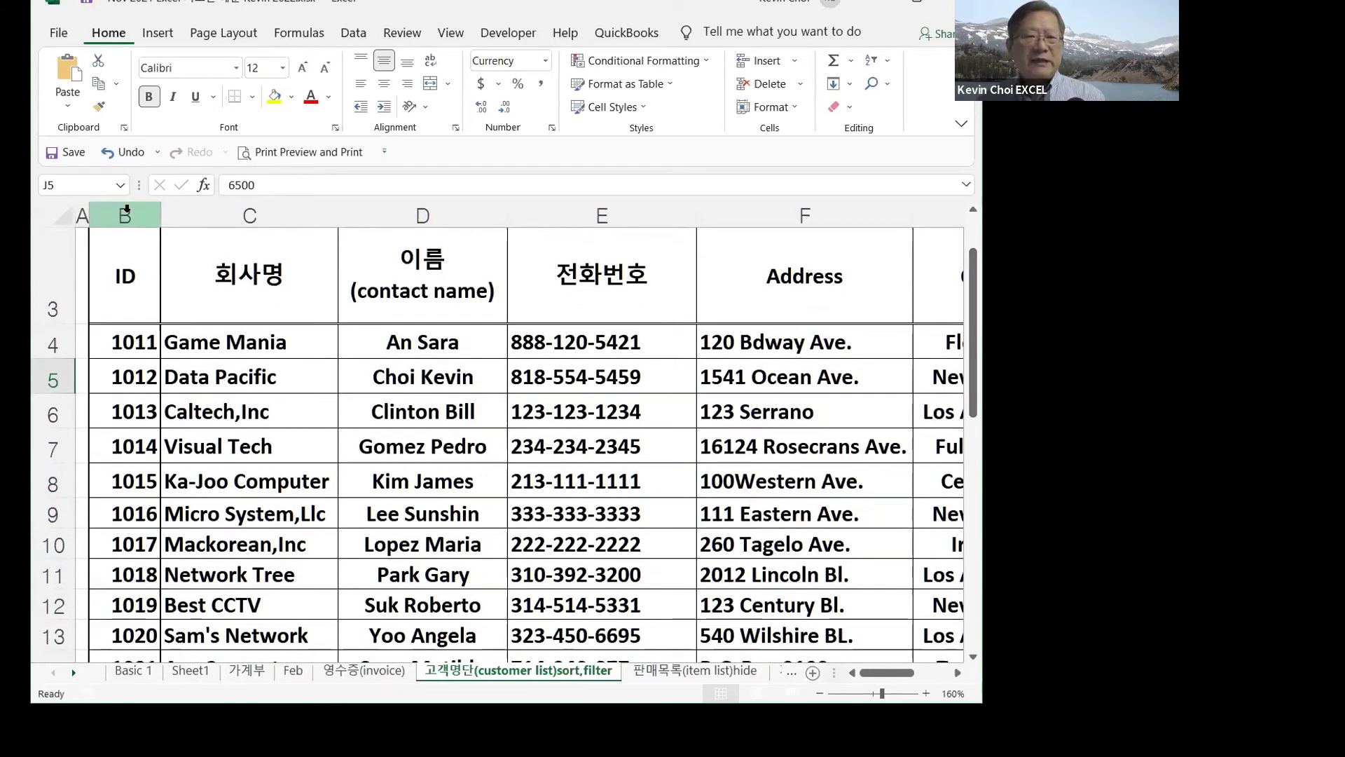
pyautogui.click(109, 346)
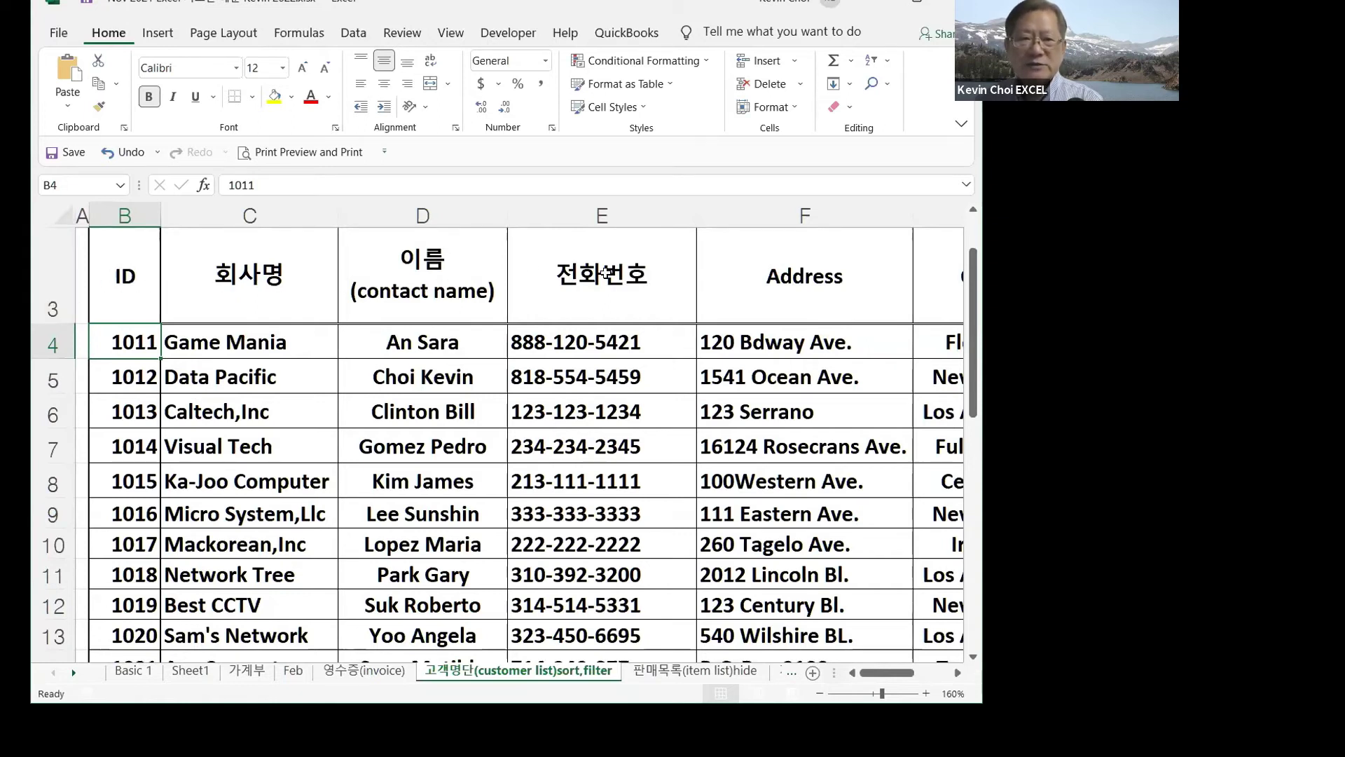
pyautogui.click(82, 340)
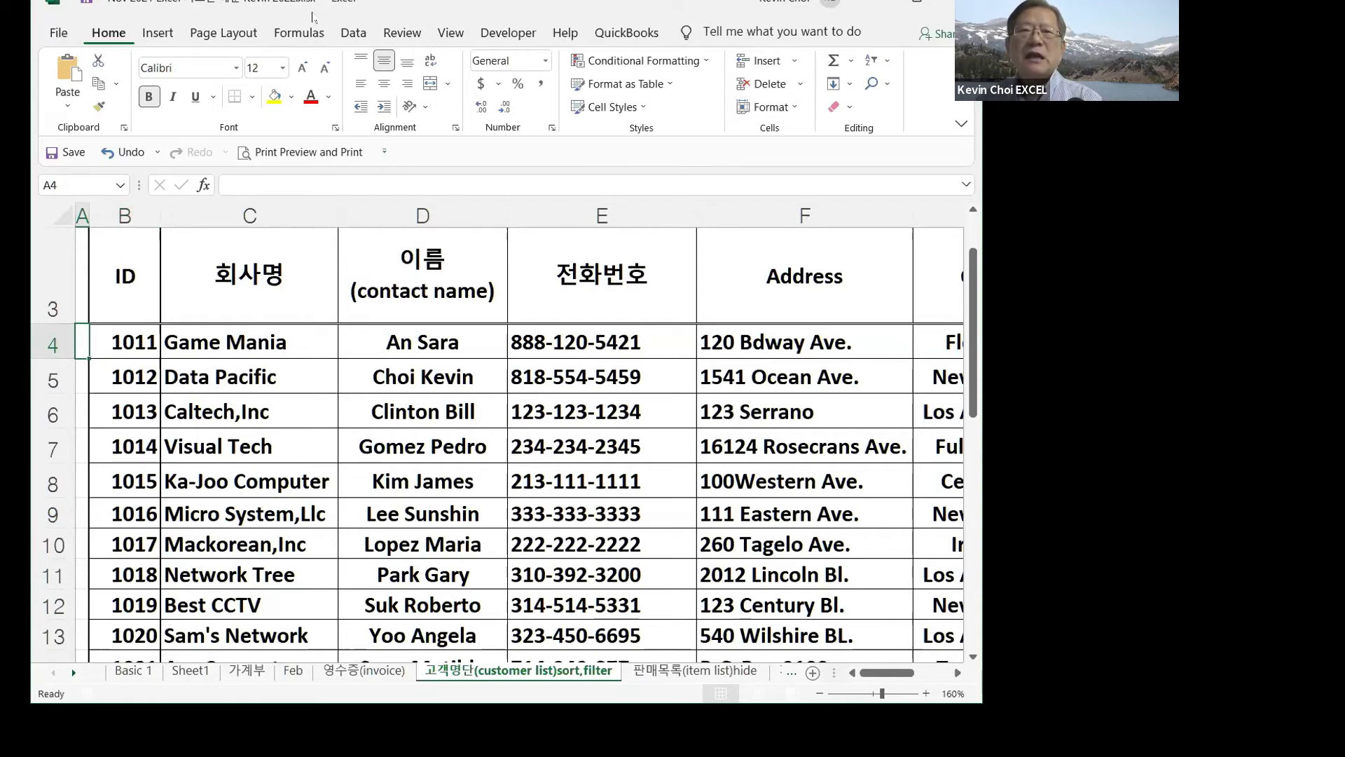
pyautogui.click(450, 32)
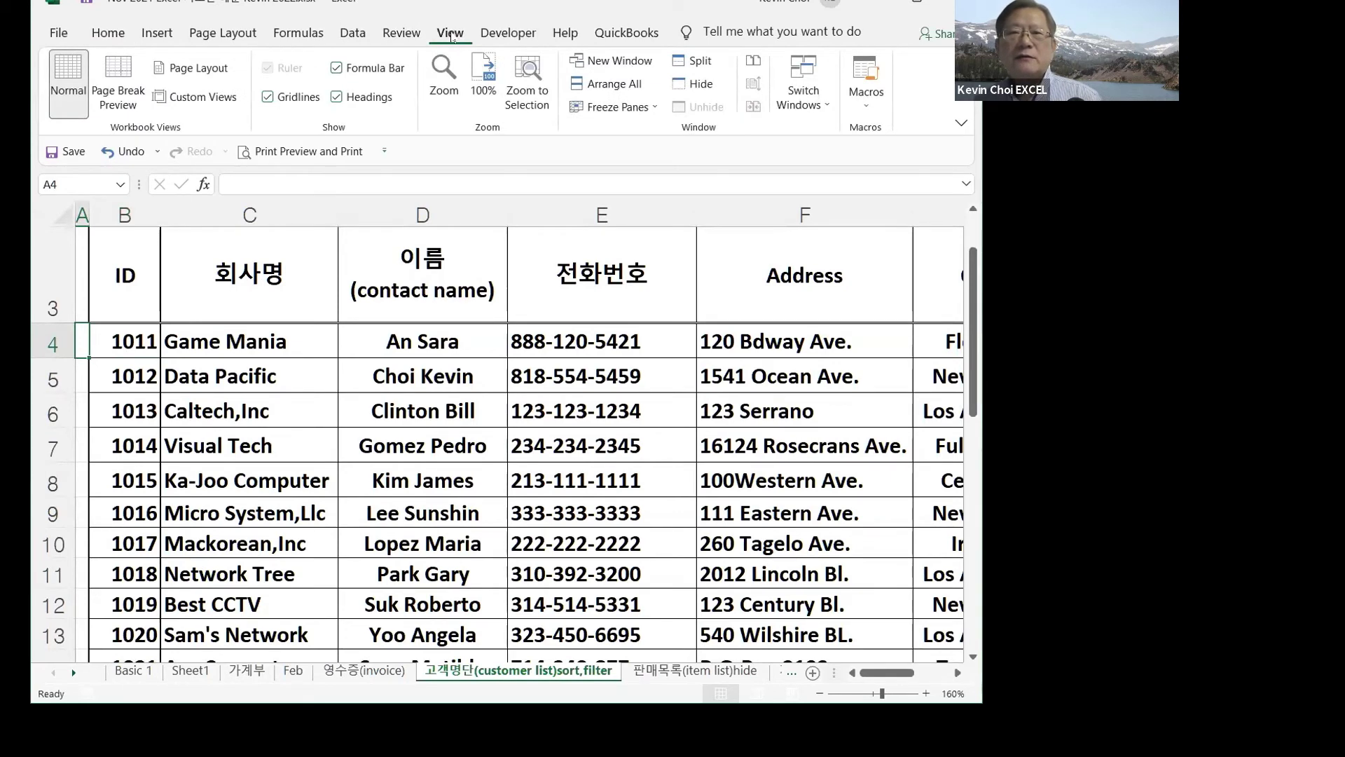
pyautogui.click(406, 35)
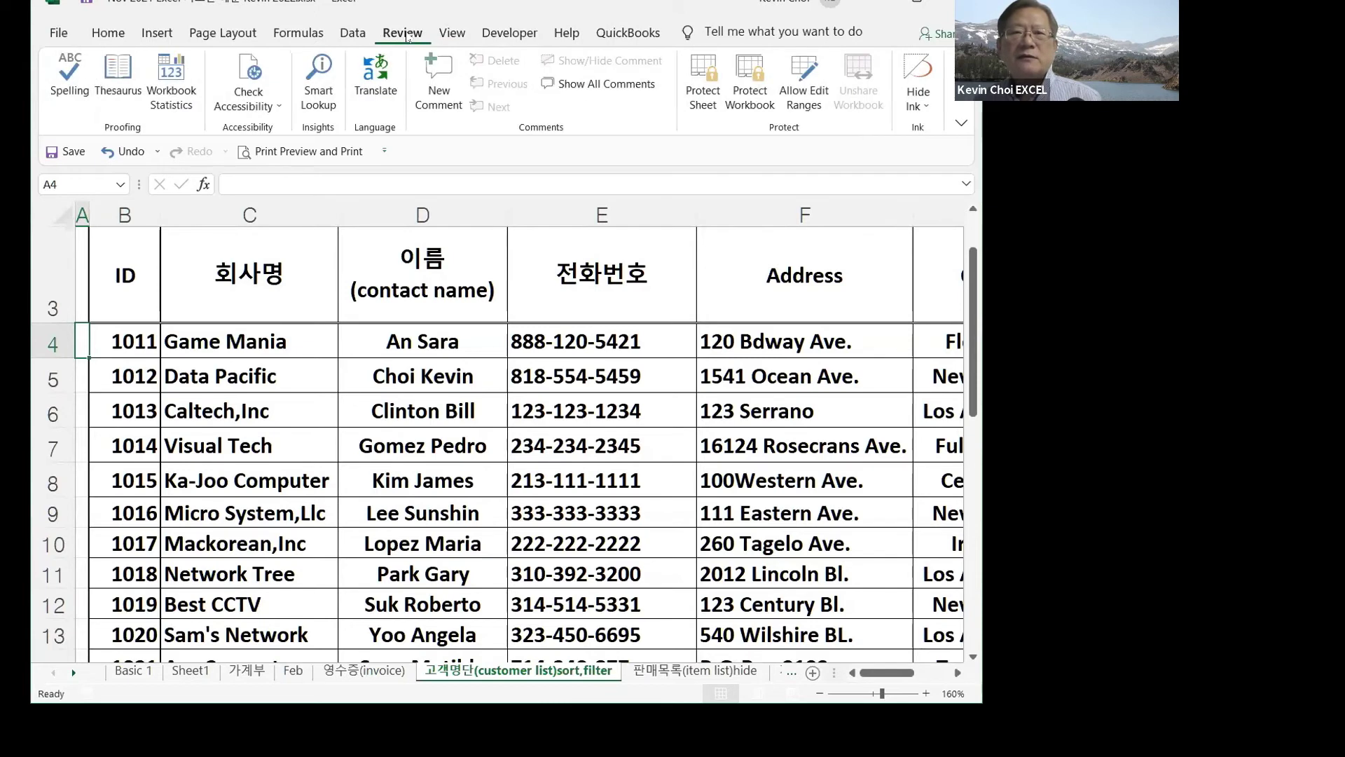
pyautogui.click(451, 33)
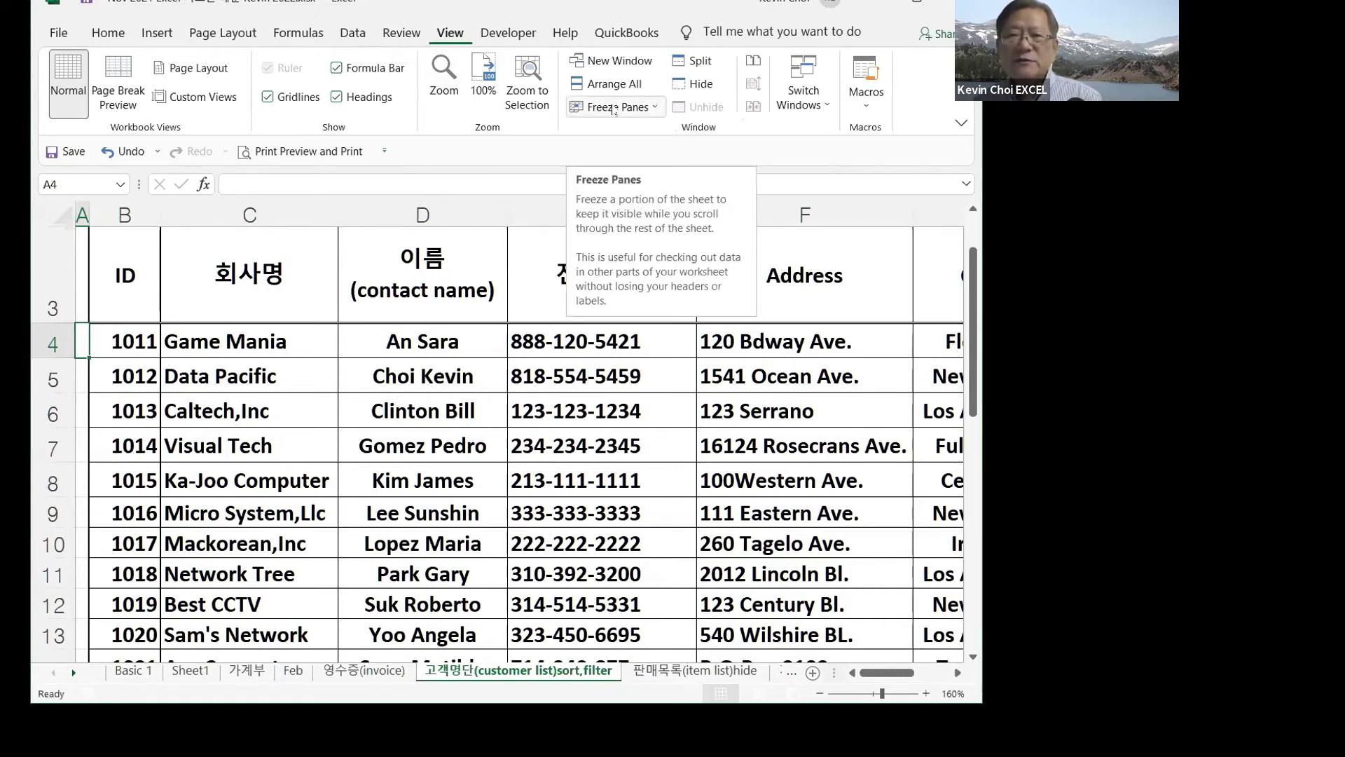
pyautogui.click(654, 109)
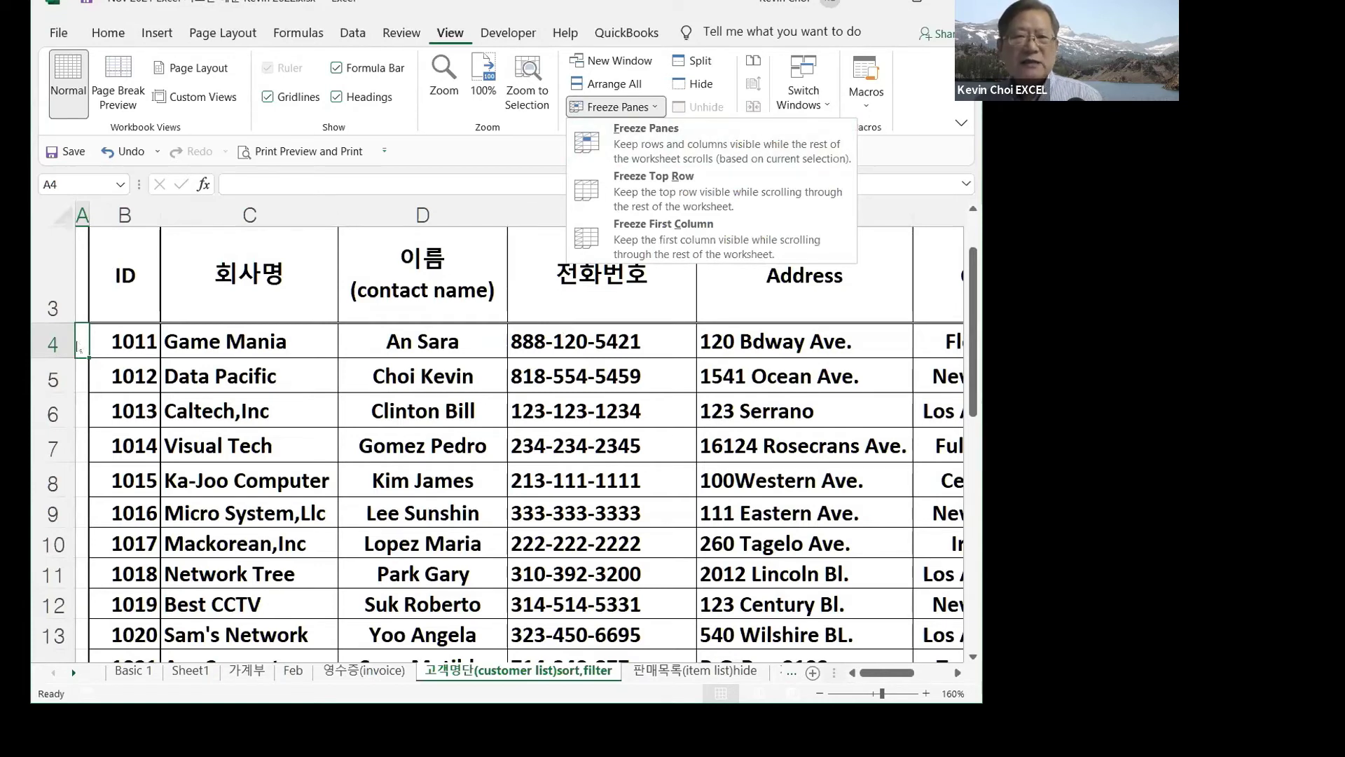
pyautogui.click(662, 150)
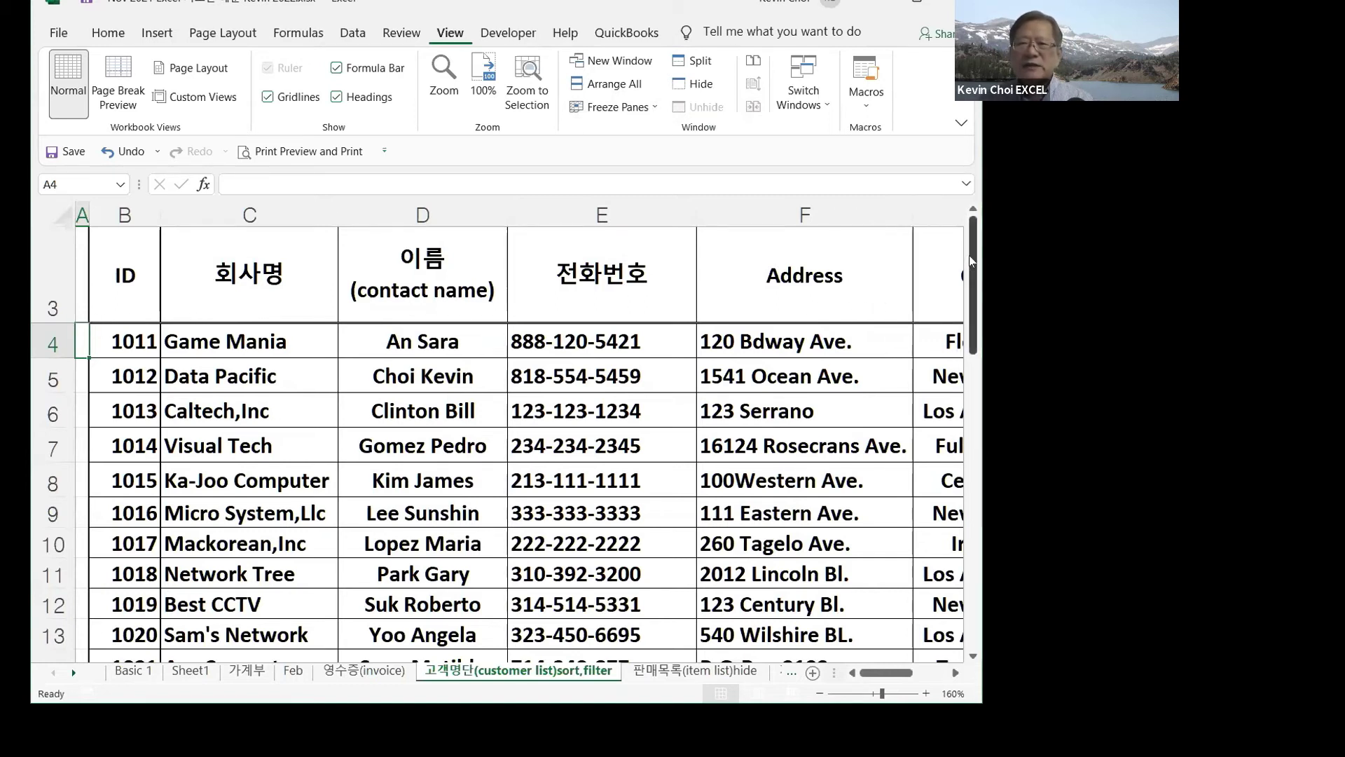
pyautogui.moveTo(967, 262); pyautogui.dragTo(960, 210)
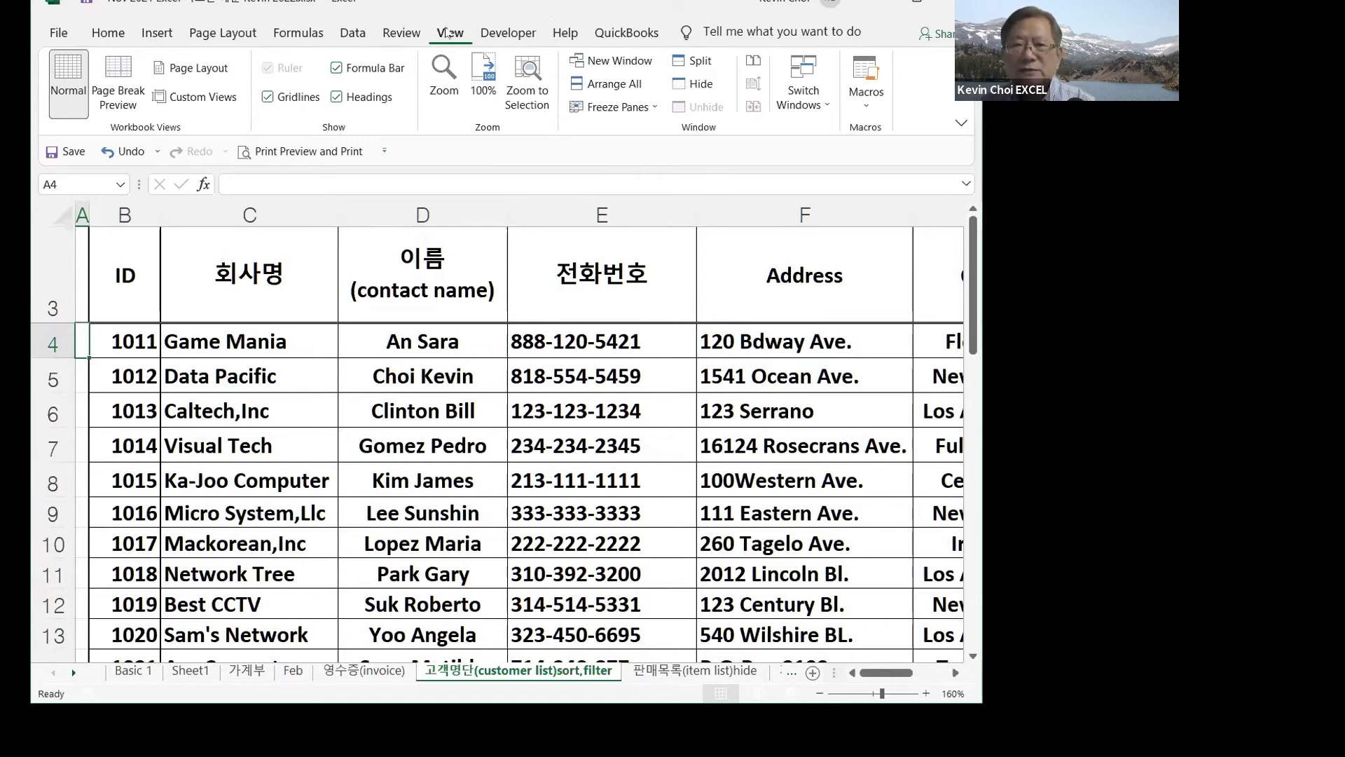
# - Unfreeze the panes and check that the heading row scrolls with the rest of the customer list
pyautogui.click(656, 112)
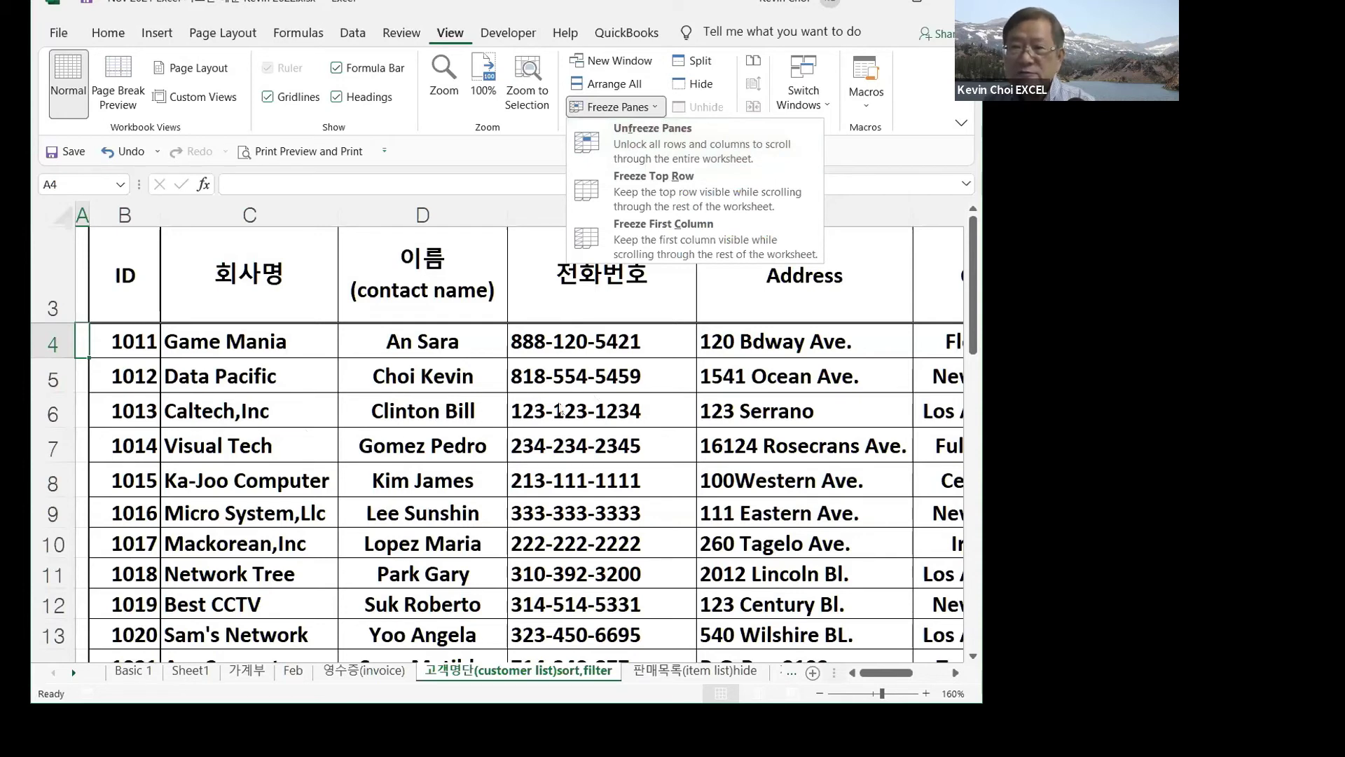
pyautogui.click(674, 146)
pyautogui.scroll(-5, 885, 413)
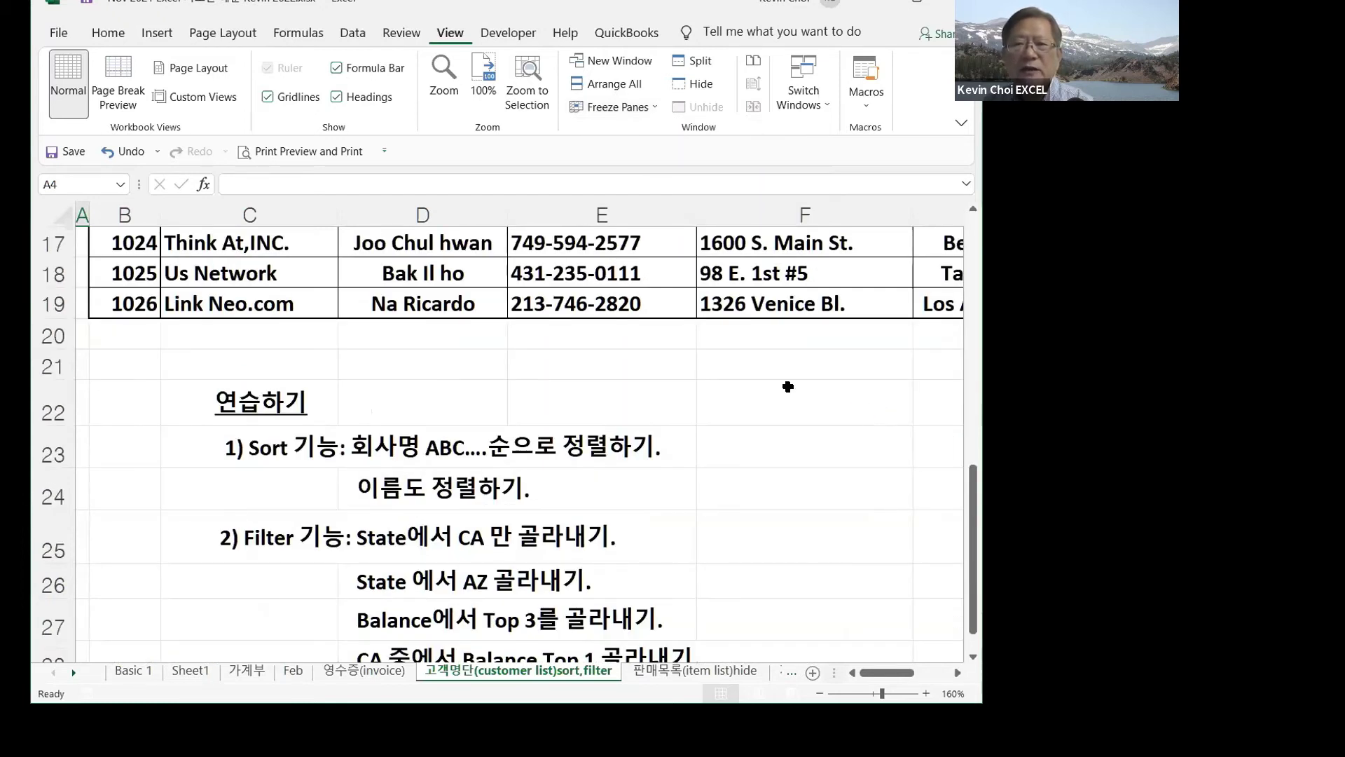
pyautogui.scroll(5, 788, 384)
pyautogui.scroll(1, 639, 313)
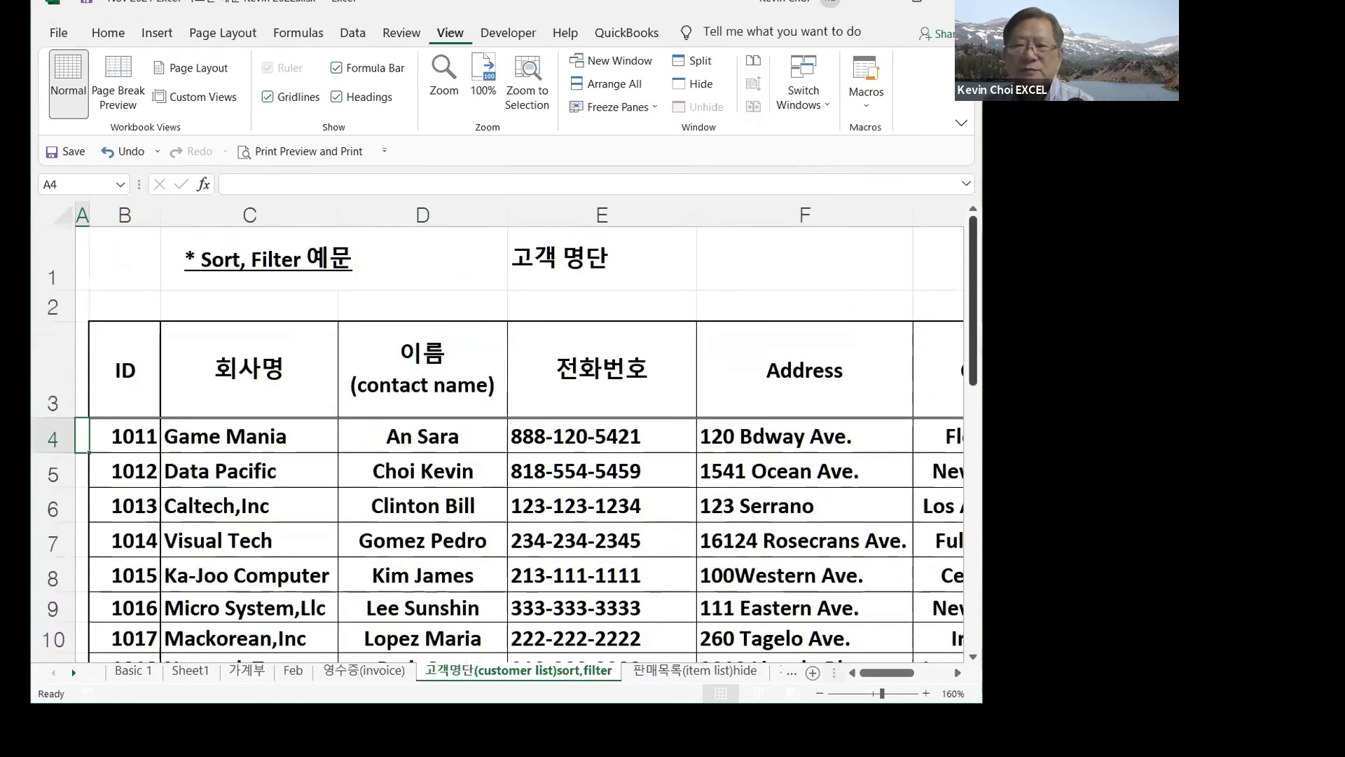
pyautogui.moveTo(971, 329); pyautogui.dragTo(970, 359)
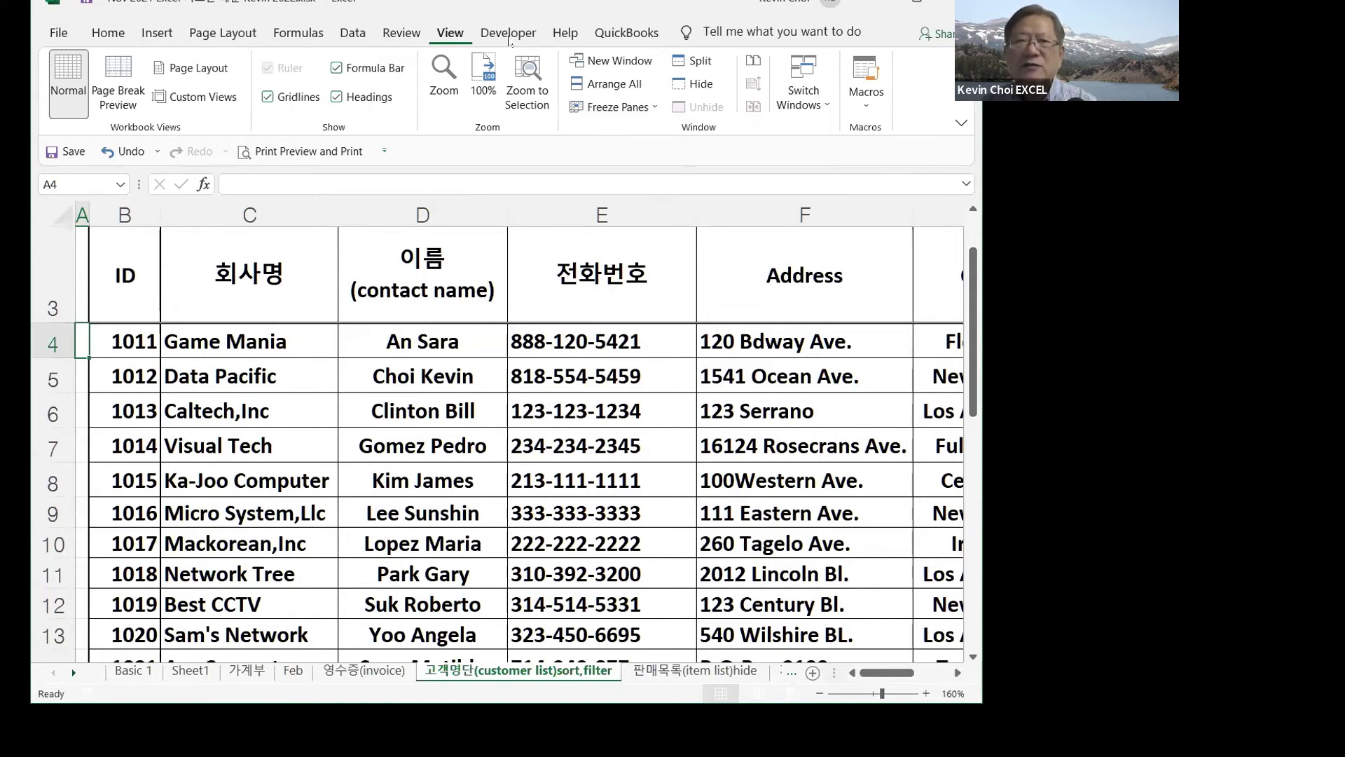
# - Freeze the top visible row, check it while scrolling through the list, and unfreeze it
pyautogui.click(654, 104)
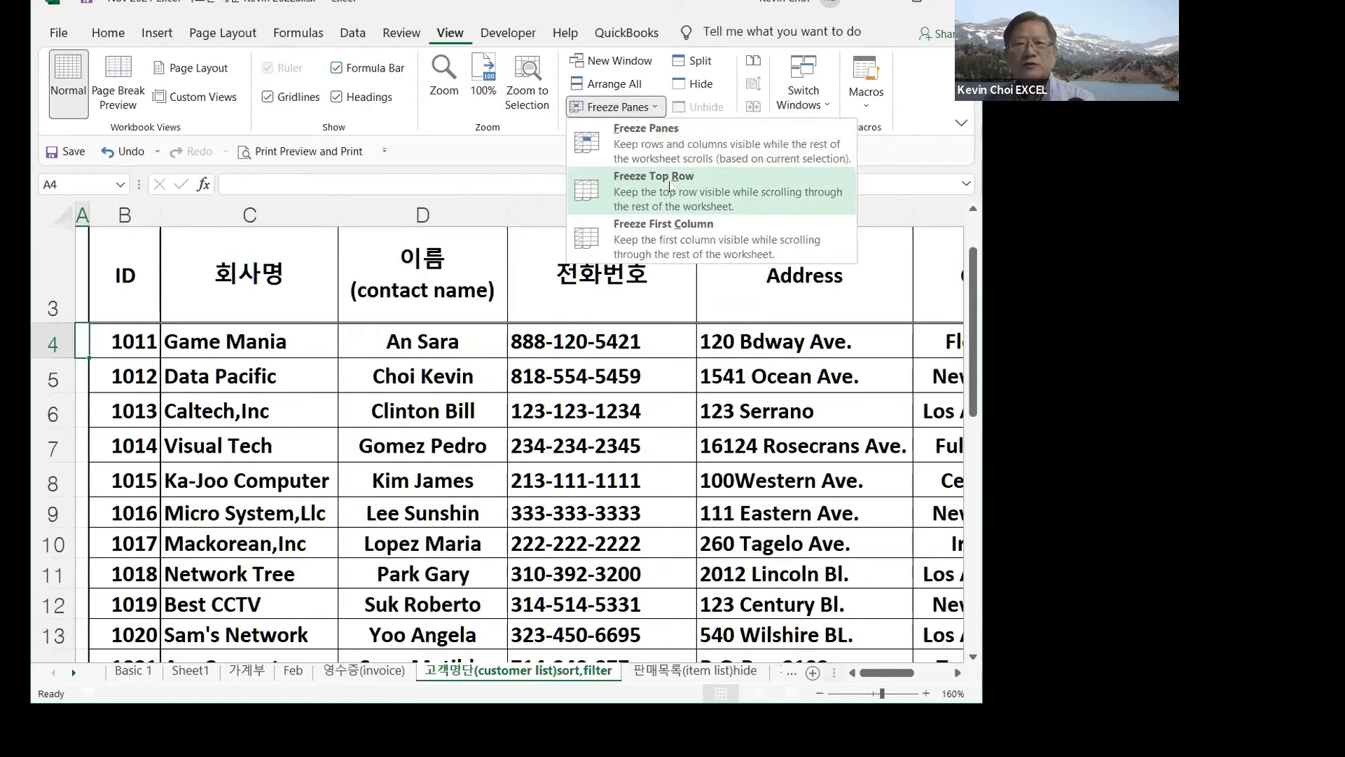
pyautogui.click(669, 187)
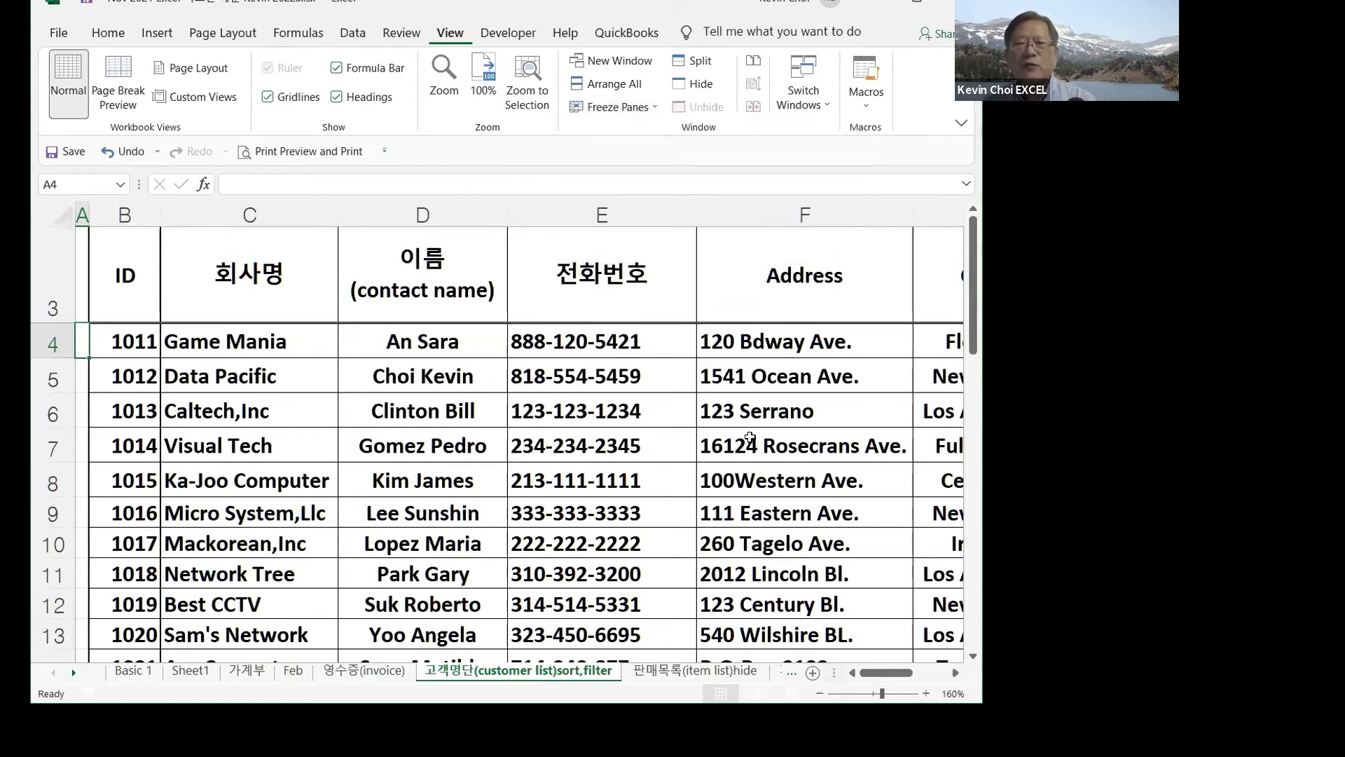
pyautogui.scroll(-7, 750, 437)
pyautogui.scroll(7, 750, 437)
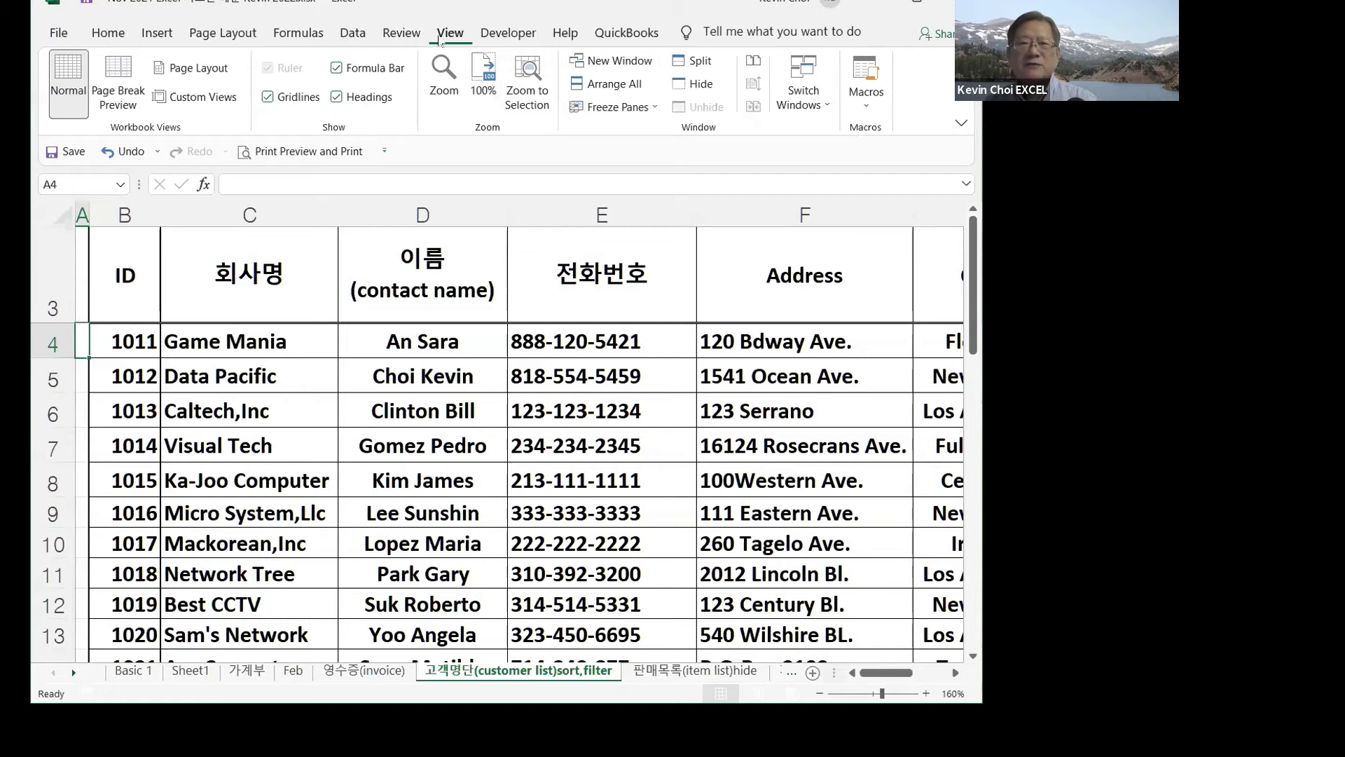
pyautogui.click(653, 107)
pyautogui.click(657, 144)
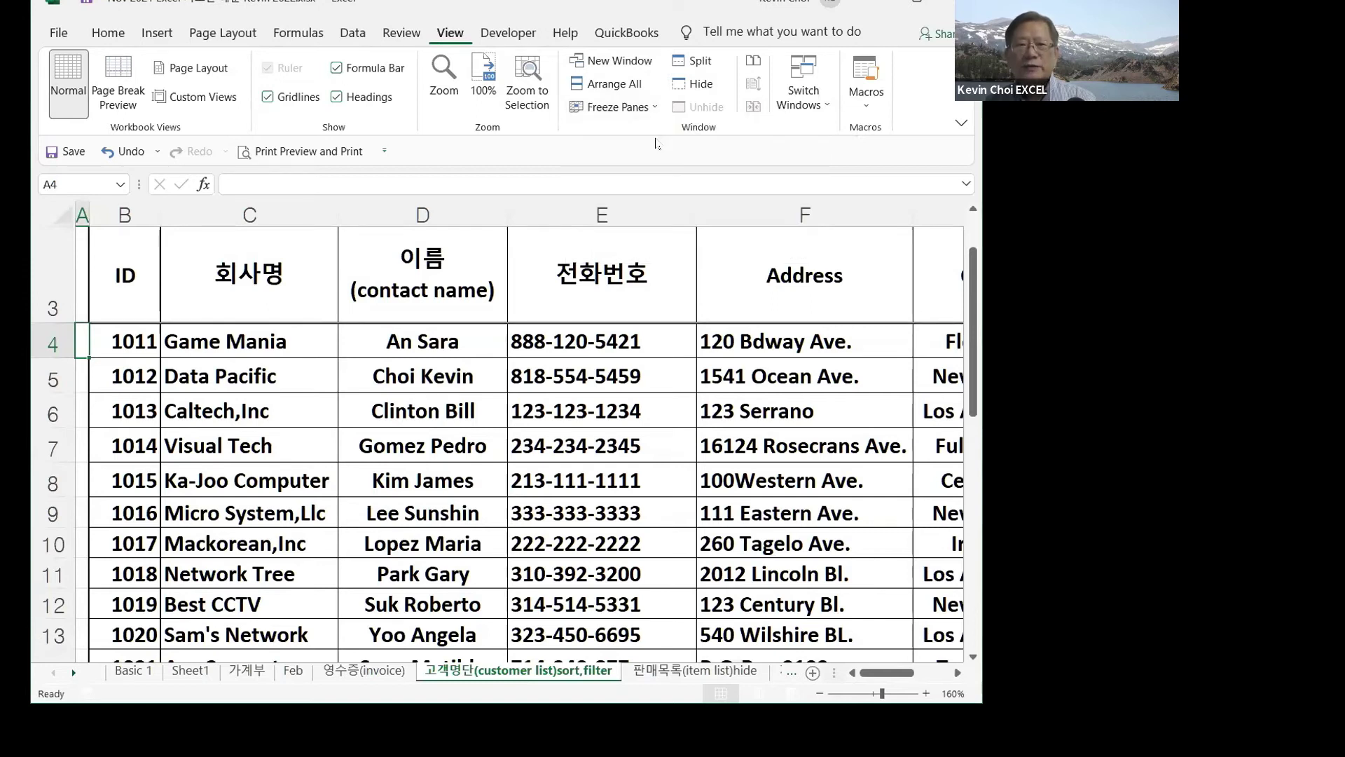
# - Freeze the first column and test it by moving along row 9 to column K and back to column A
pyautogui.click(609, 108)
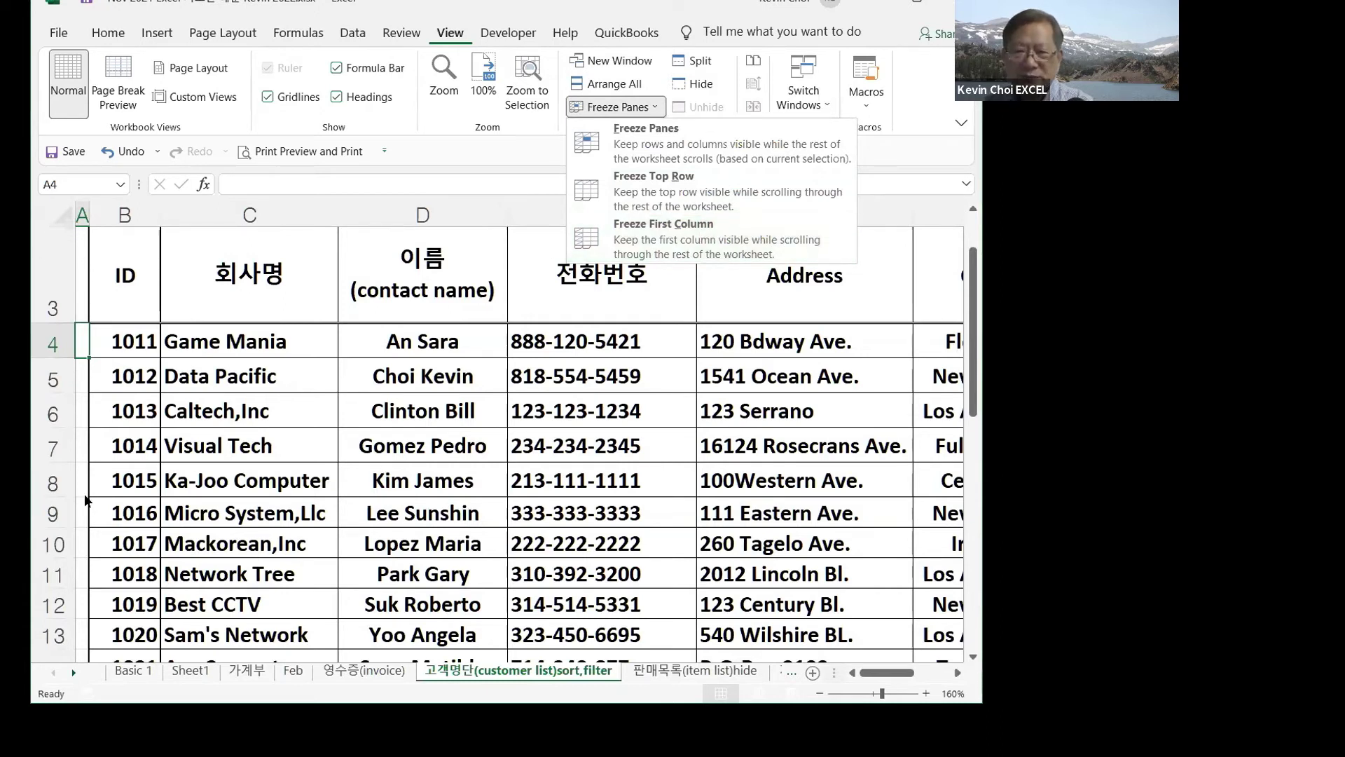
pyautogui.click(665, 241)
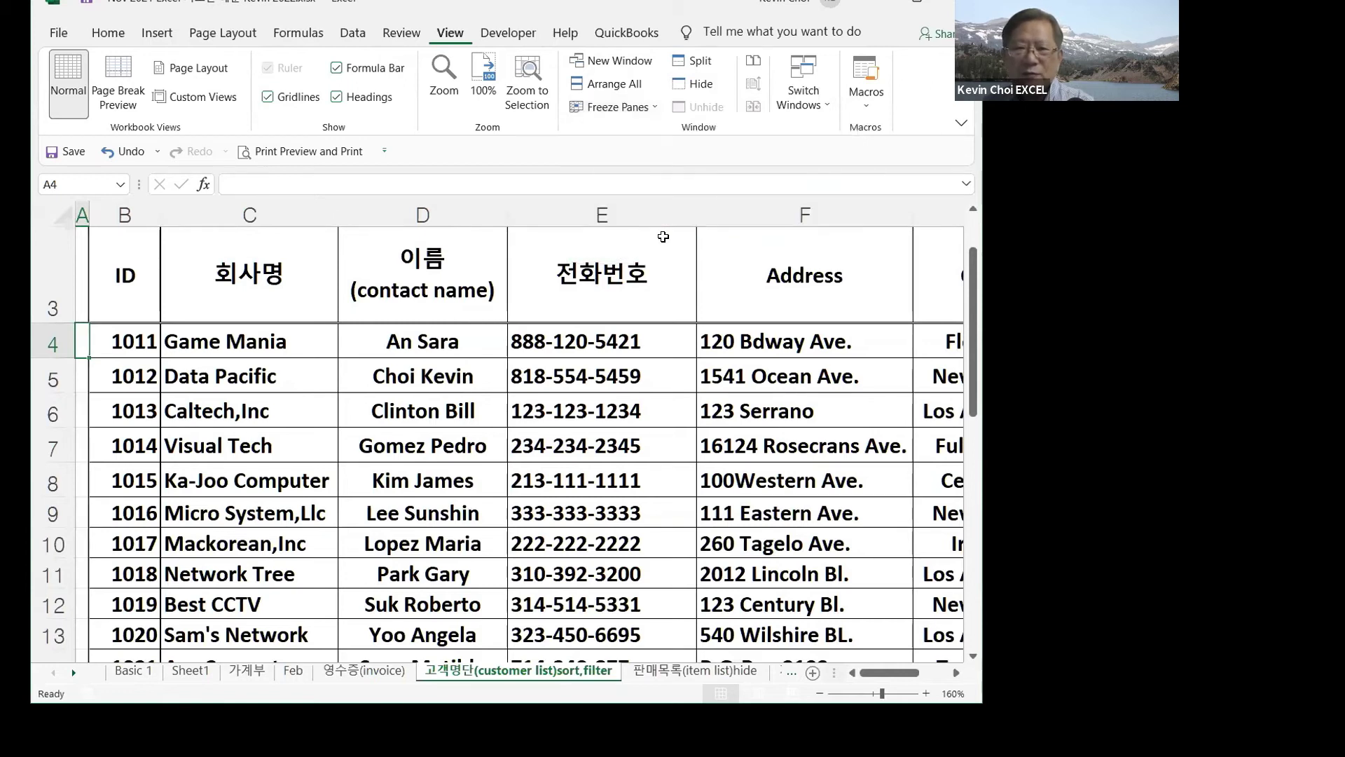
pyautogui.click(829, 499)
pyautogui.press('Right')
pyautogui.press('Right')
pyautogui.press('Right')
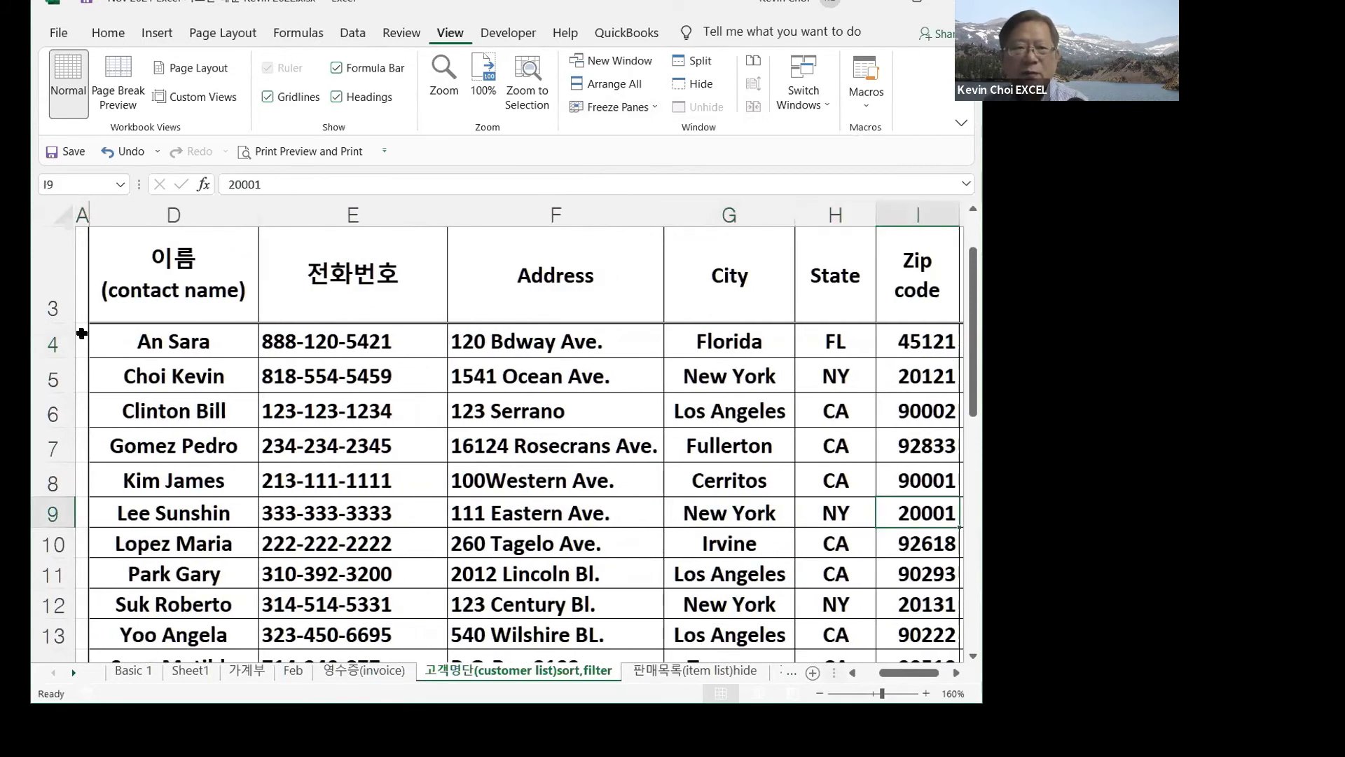
pyautogui.press('Right')
pyautogui.press('Right')
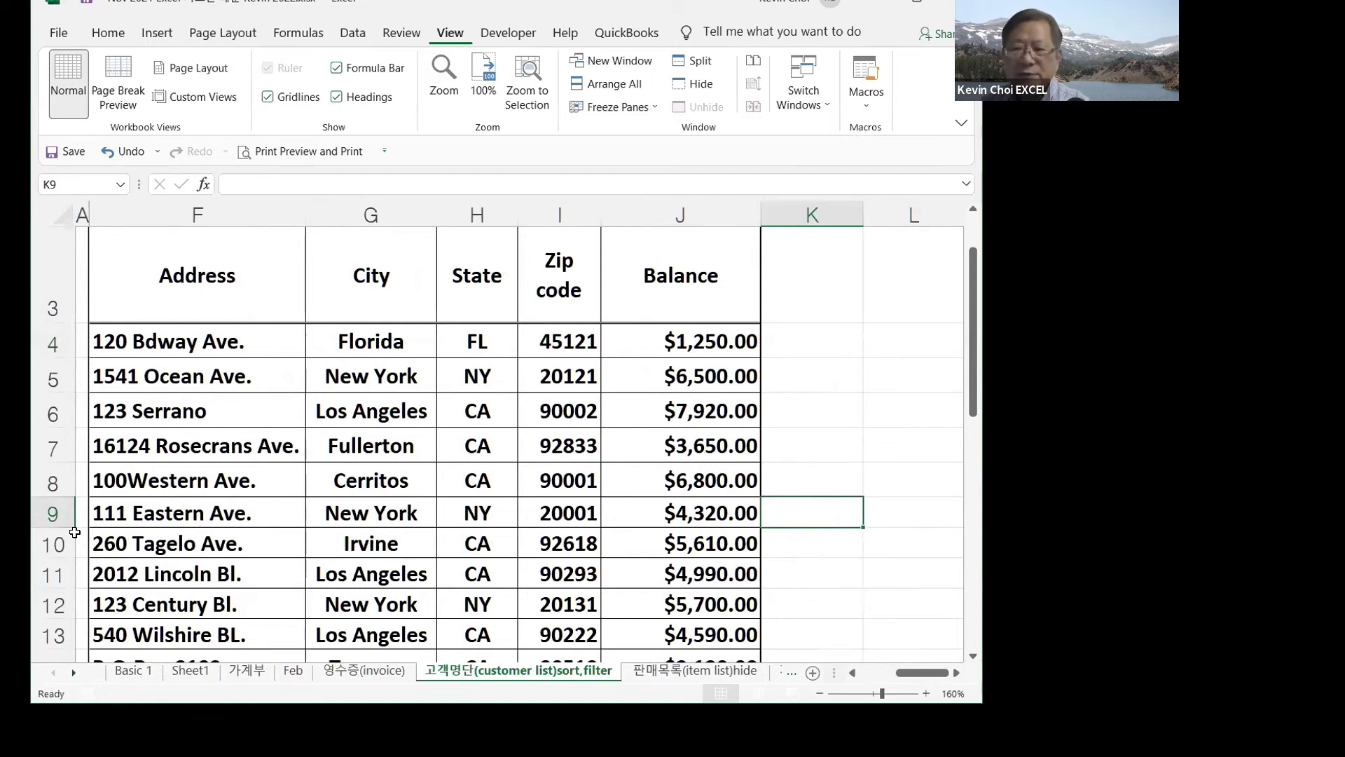
pyautogui.press('Left')
pyautogui.press('Left')
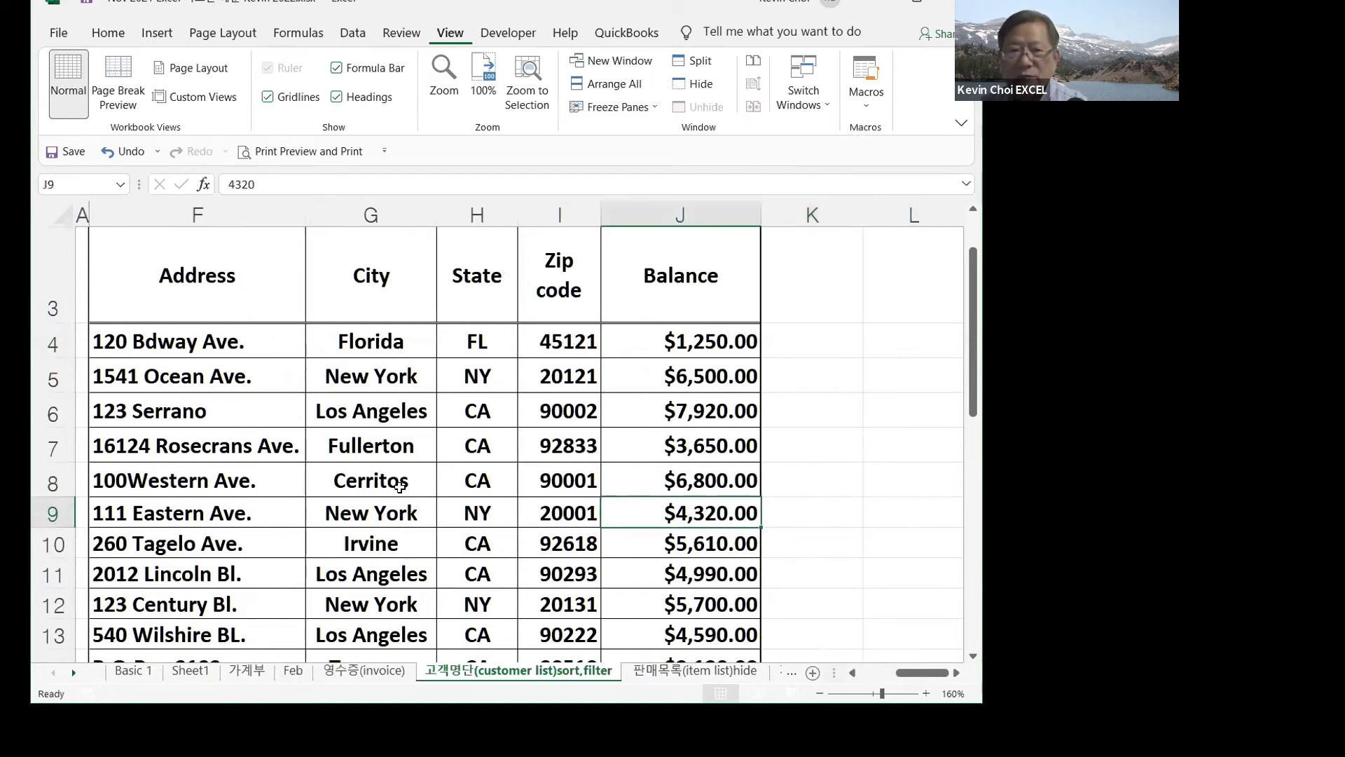
pyautogui.press('Home')
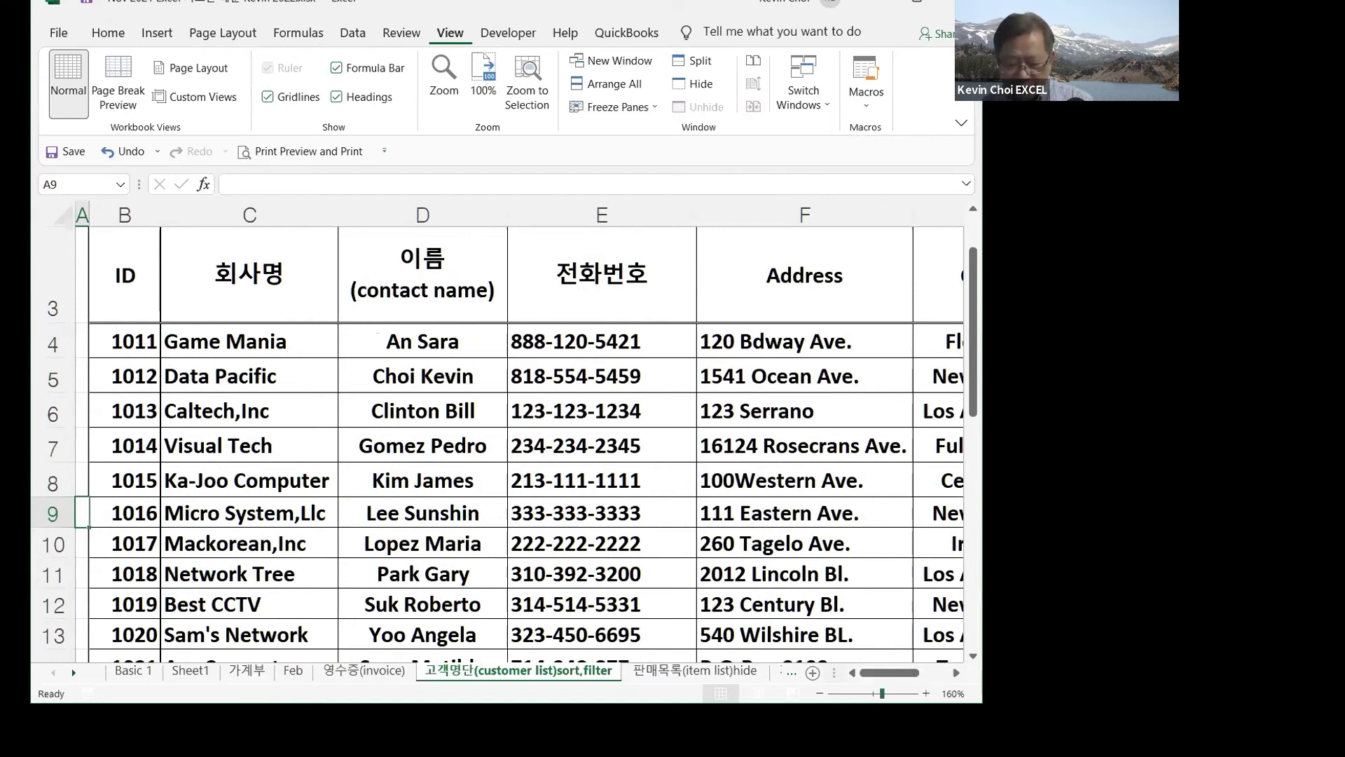
# - Check the frozen column A while viewing the customer list's later columns and moving along row 7 from City to Balance
pyautogui.click(893, 676)
pyautogui.click(889, 676)
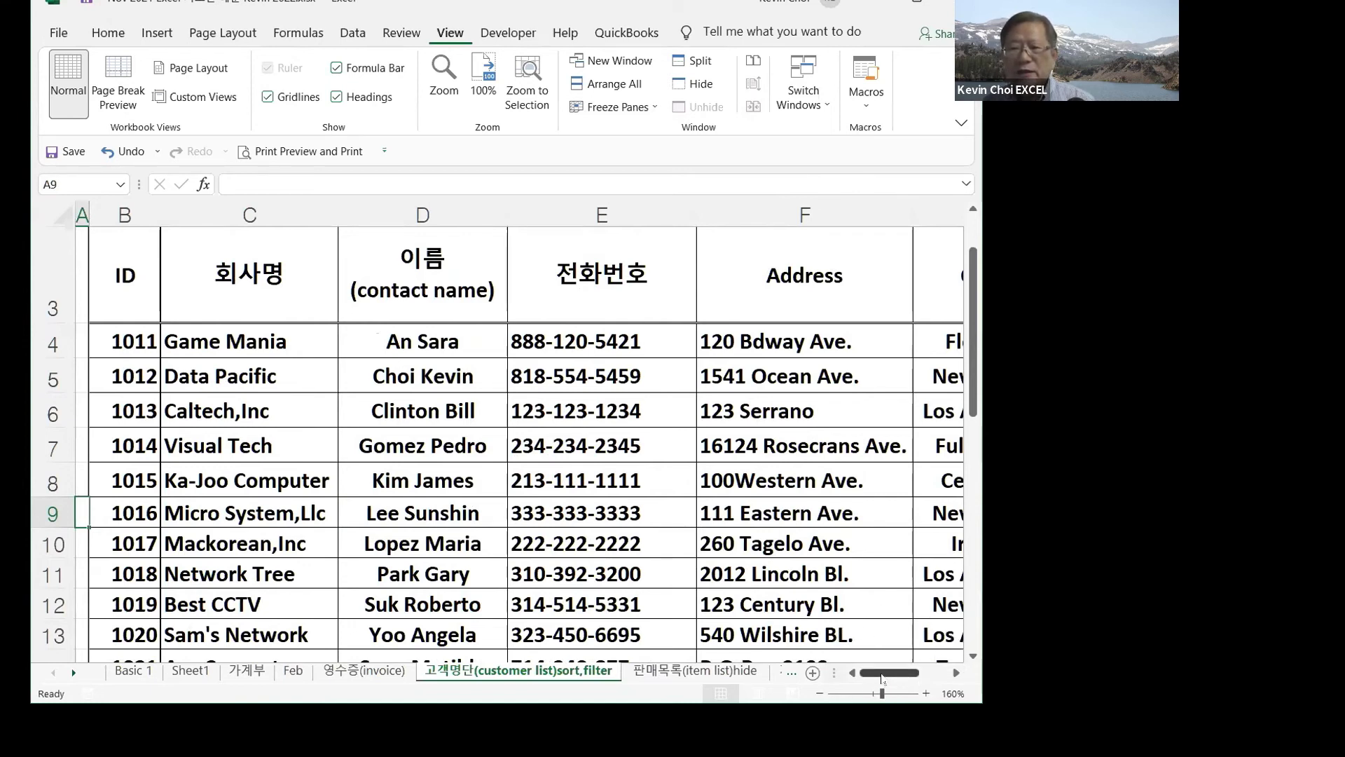
pyautogui.click(891, 676)
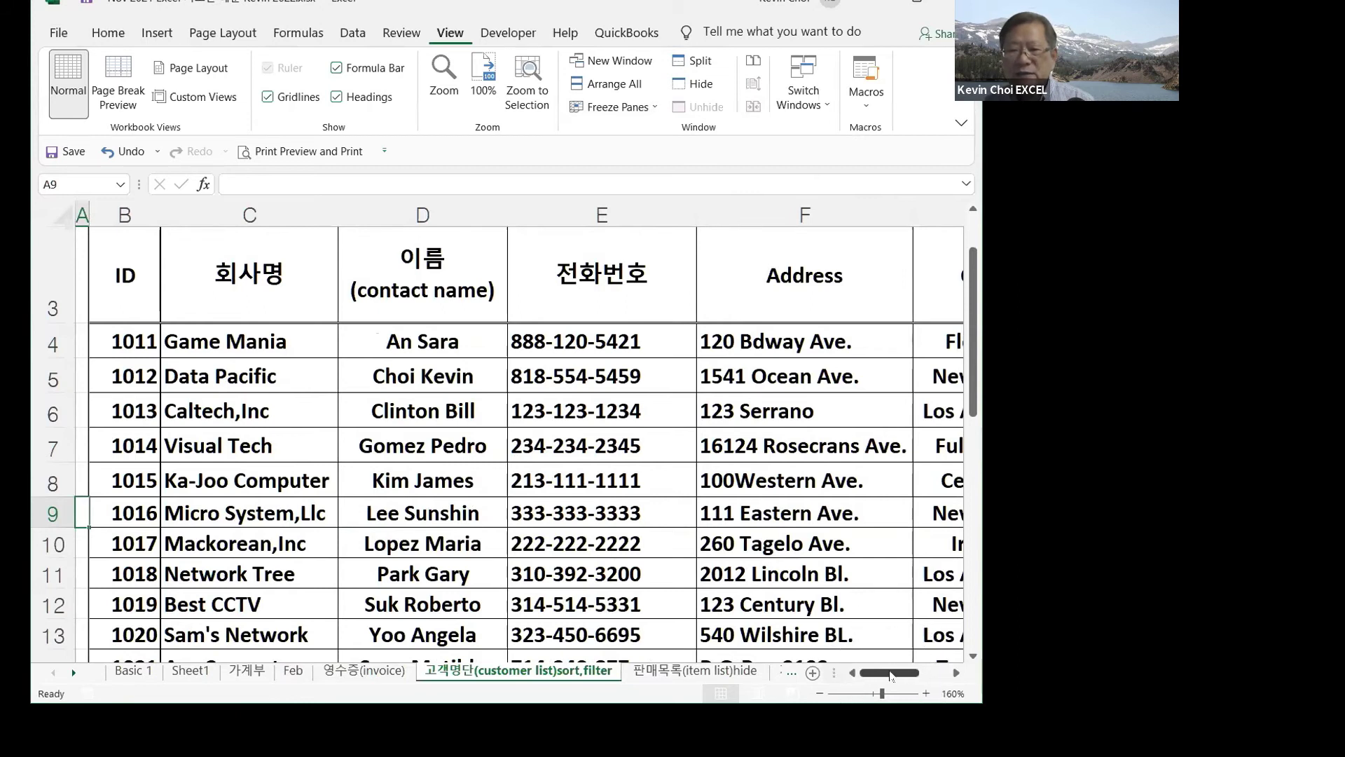
pyautogui.moveTo(891, 675); pyautogui.dragTo(931, 677)
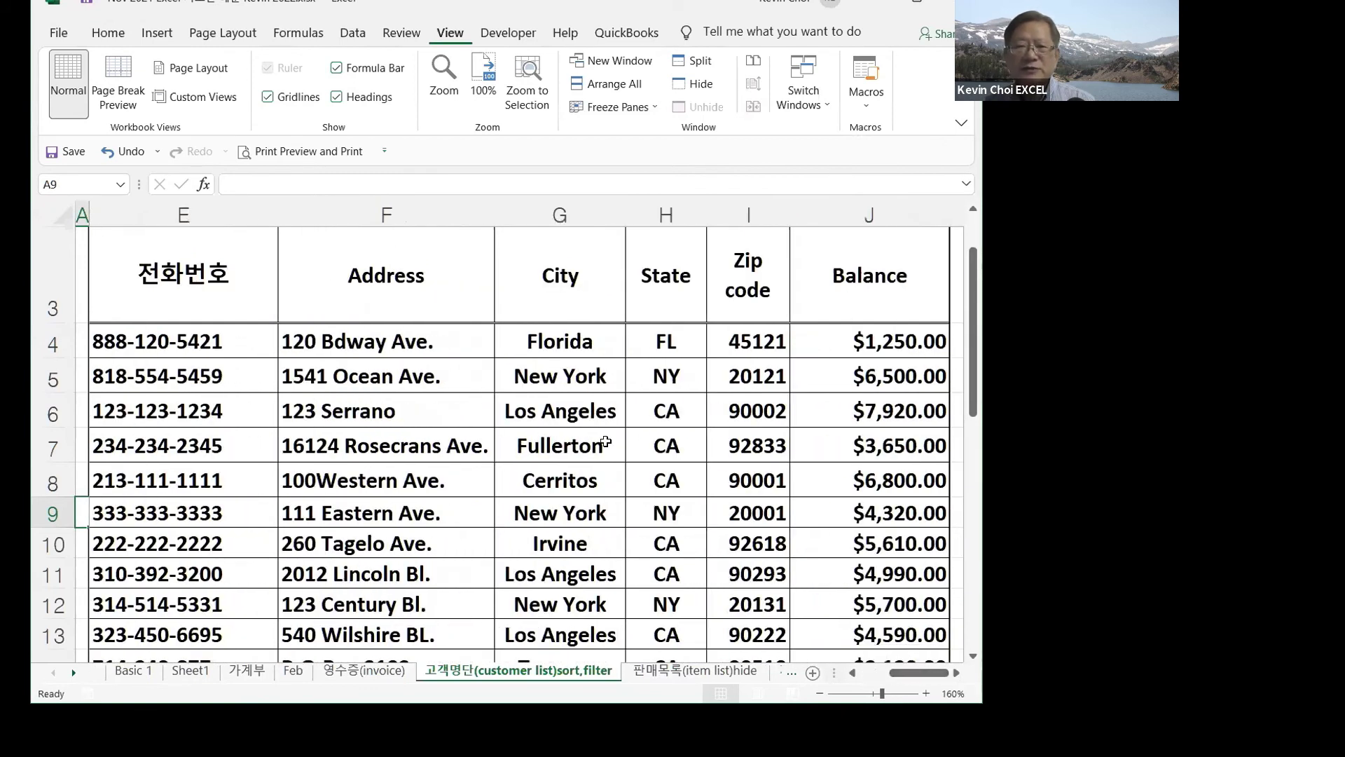
pyautogui.click(574, 449)
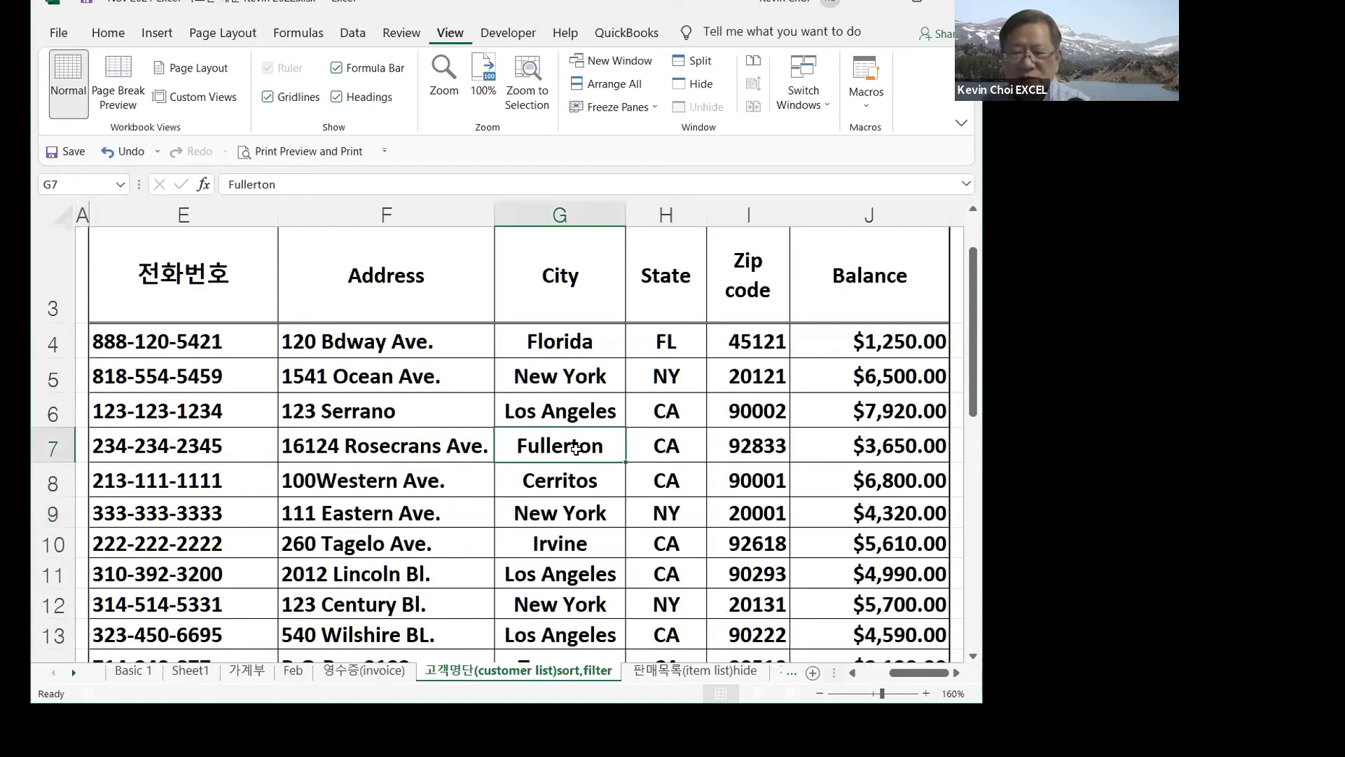
pyautogui.press('Right')
pyautogui.press('Right')
pyautogui.press('Right')
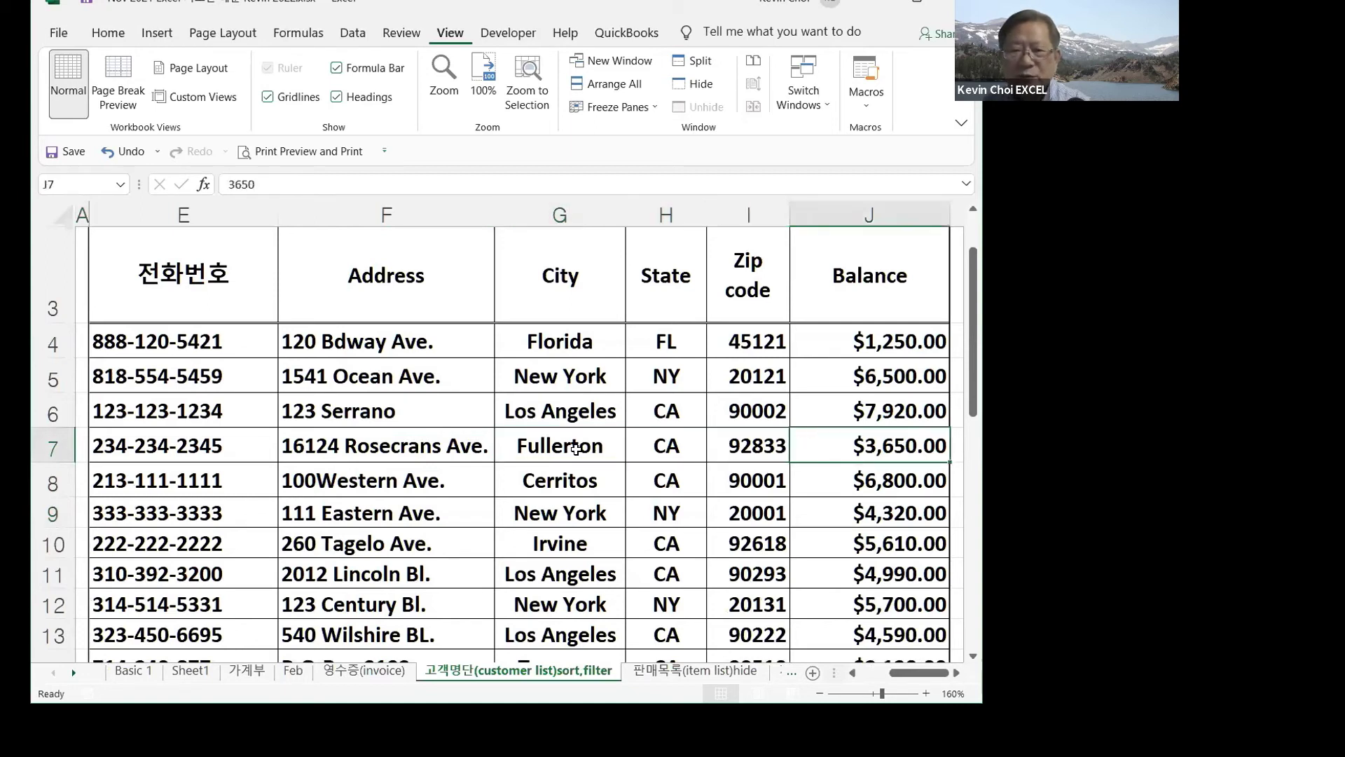
# - Test the frozen column A by moving along row 7 past Balance to column O and returning to the ID column
pyautogui.press('Right')
pyautogui.press('Right')
pyautogui.press('Right')
pyautogui.press('Right')
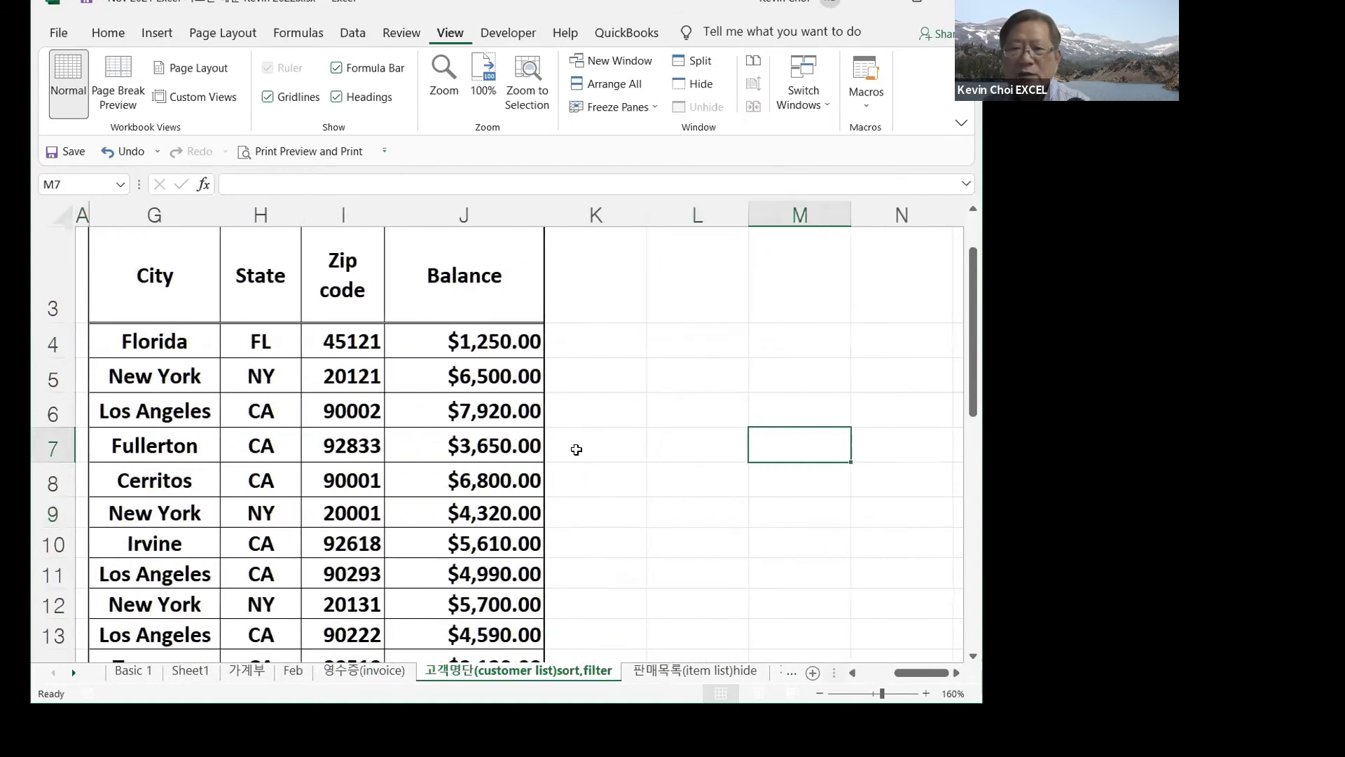
pyautogui.press('Right')
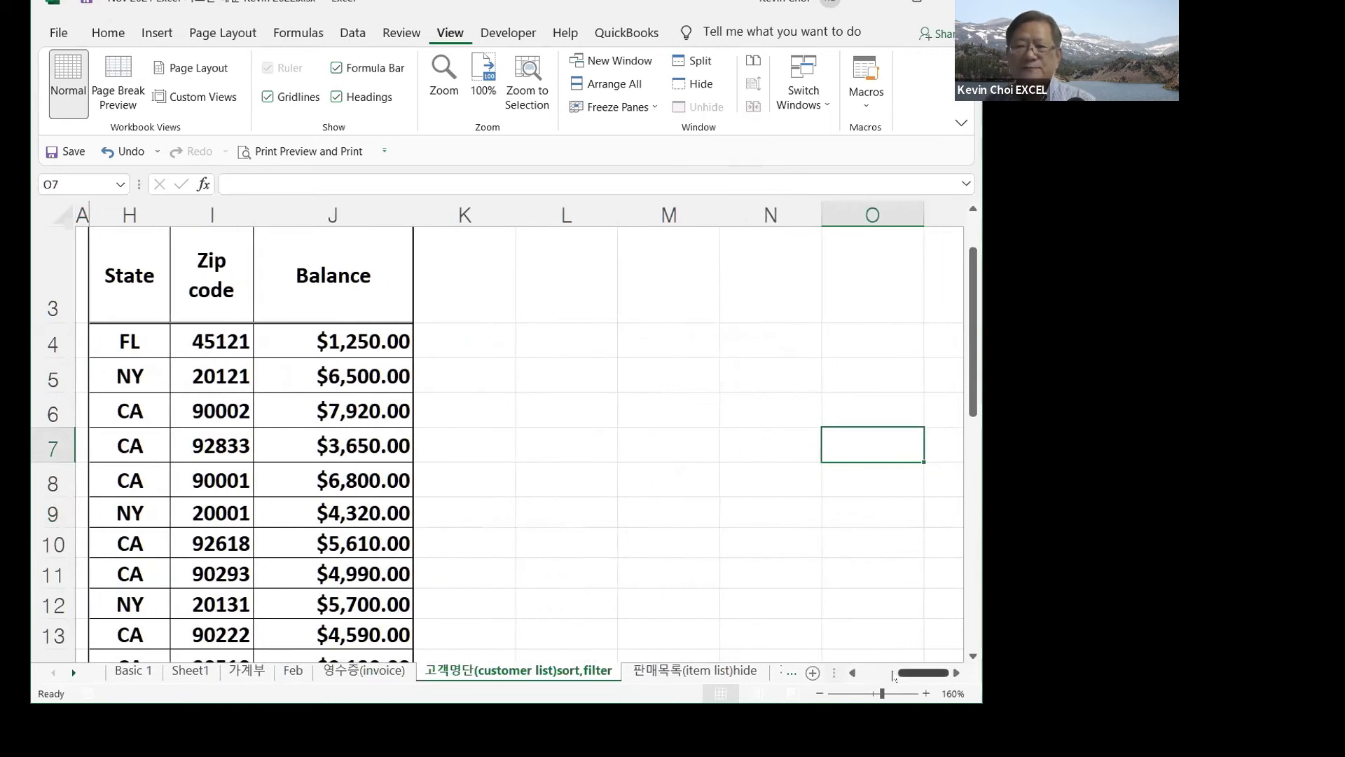
pyautogui.moveTo(925, 673); pyautogui.dragTo(875, 678)
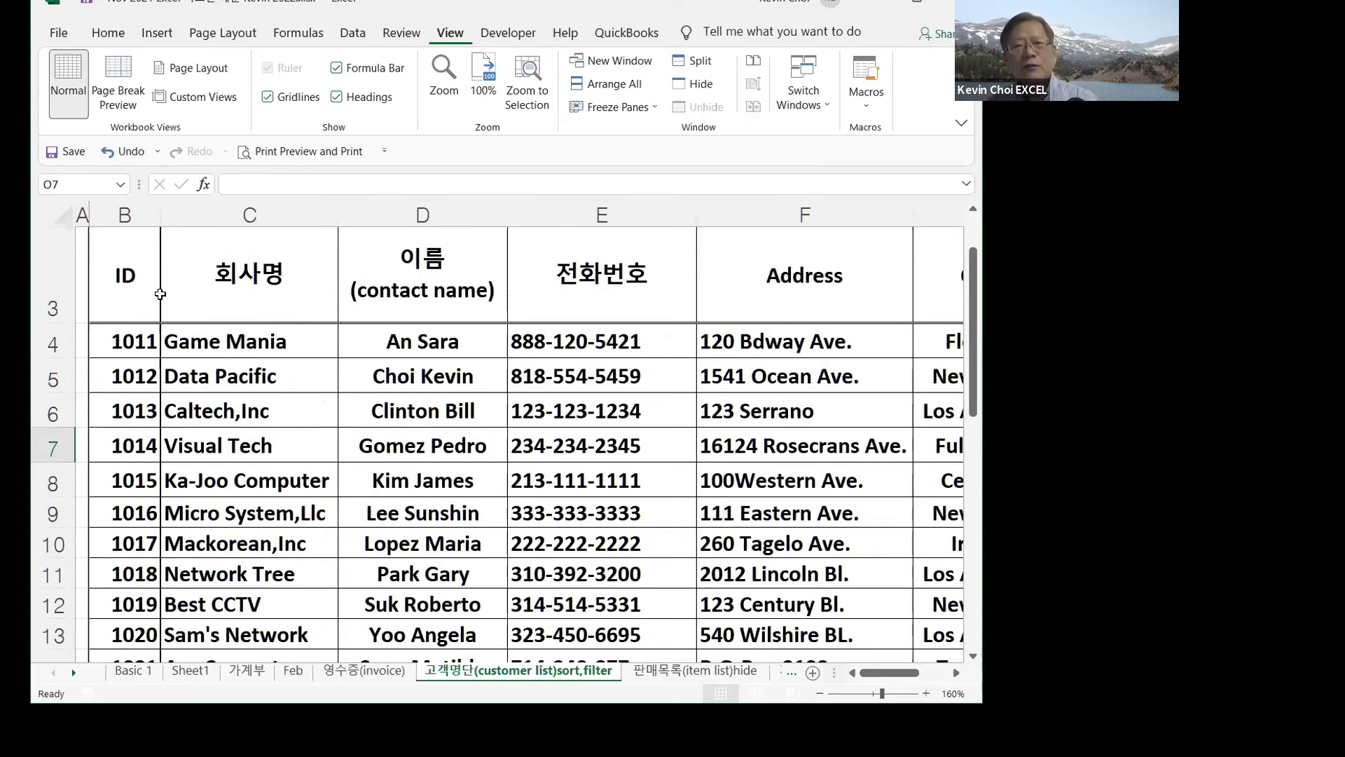
# - Select the company name heading in C3 and unfreeze the first column
pyautogui.click(262, 288)
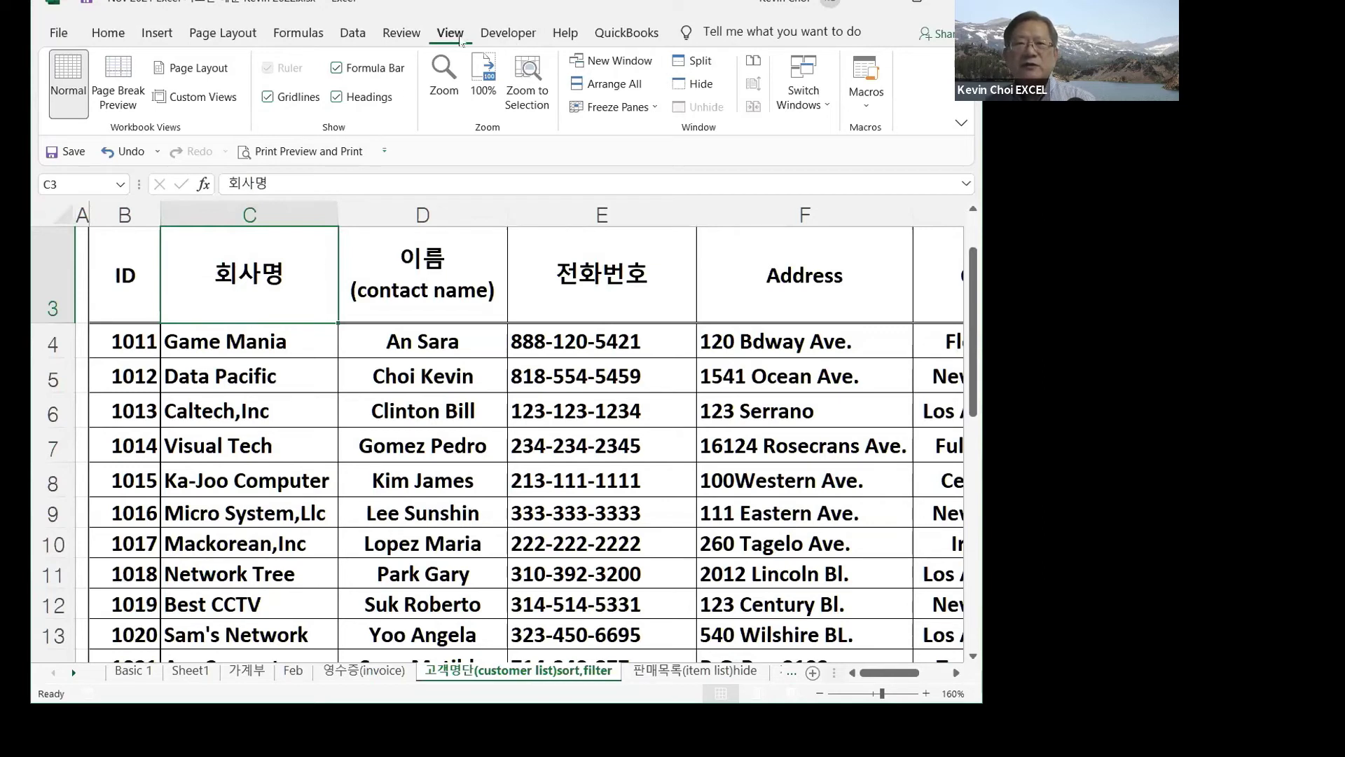
pyautogui.click(654, 107)
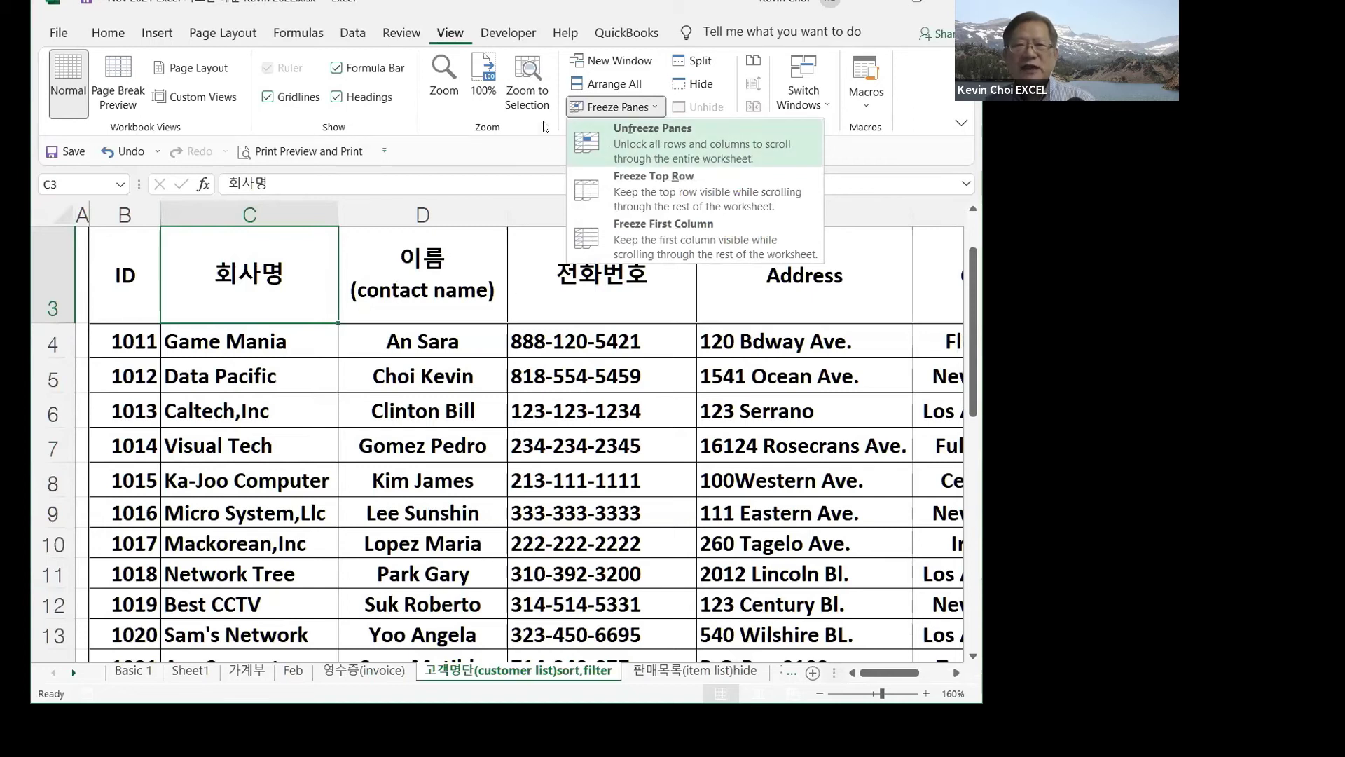
pyautogui.click(543, 150)
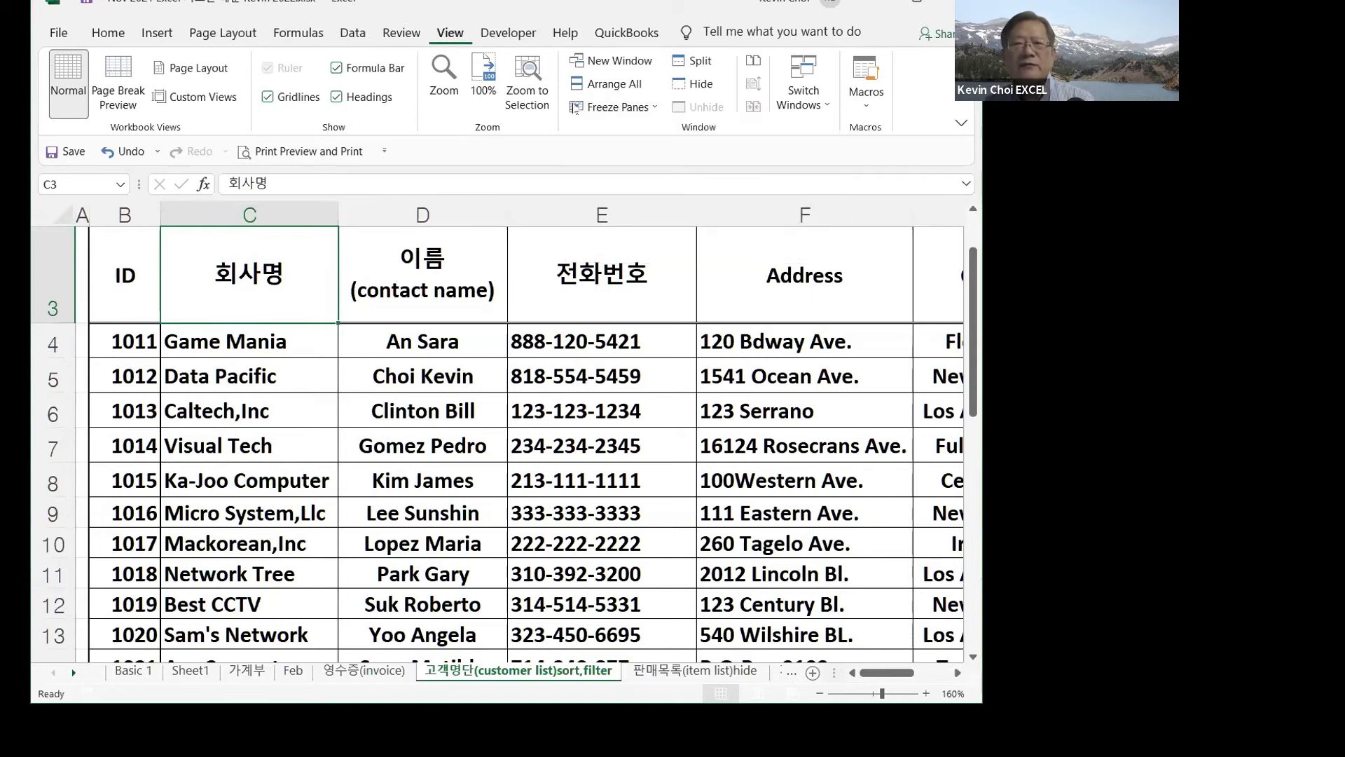
# - Freeze the panes at cell C3, test them with horizontal scrolling, and unfreeze them
pyautogui.click(652, 108)
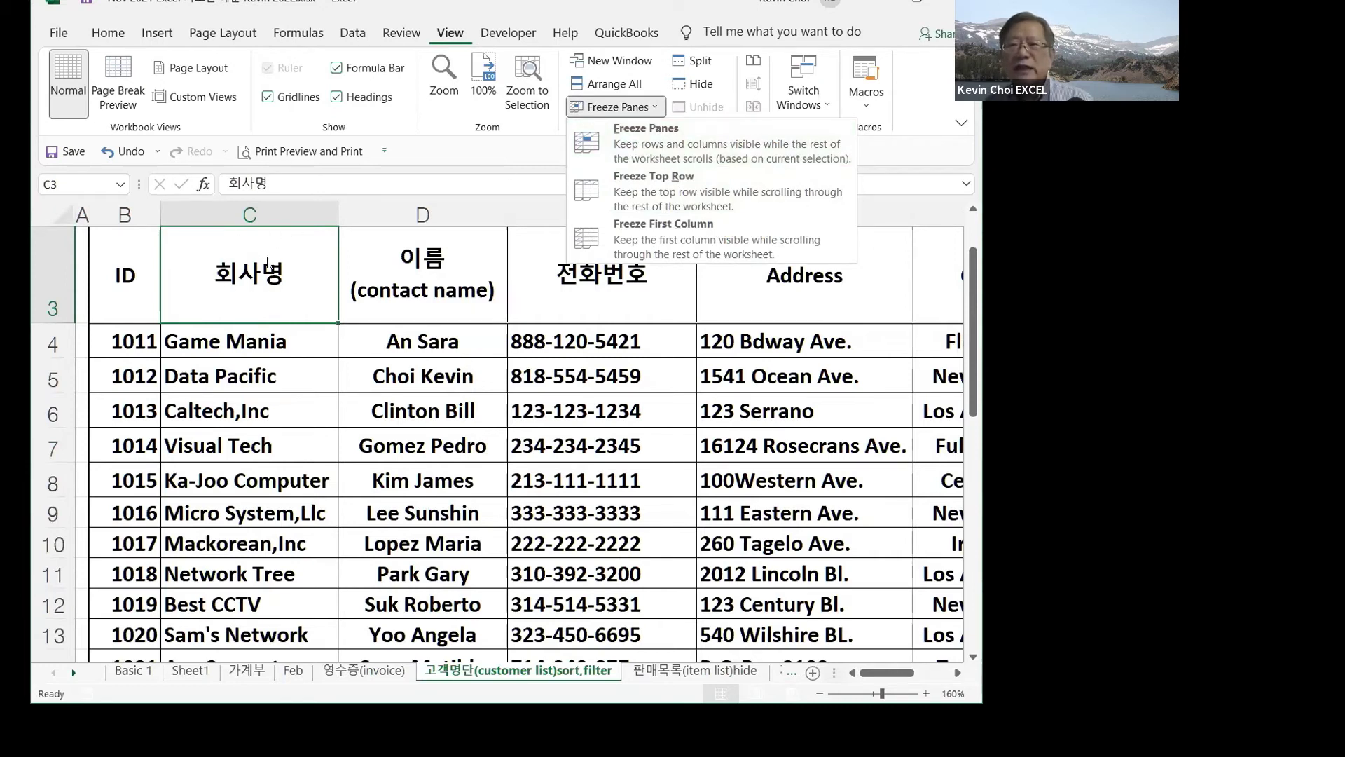
pyautogui.click(653, 139)
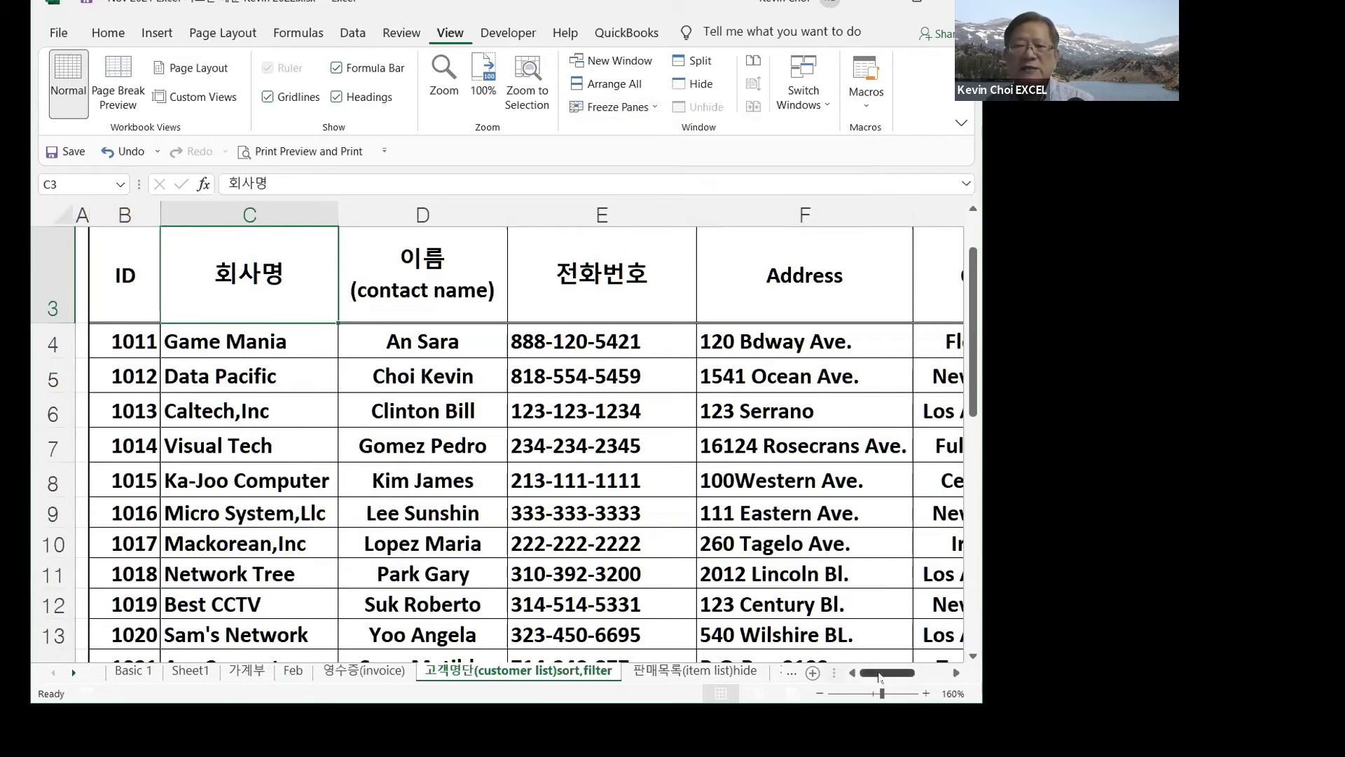
pyautogui.moveTo(880, 676); pyautogui.dragTo(843, 671)
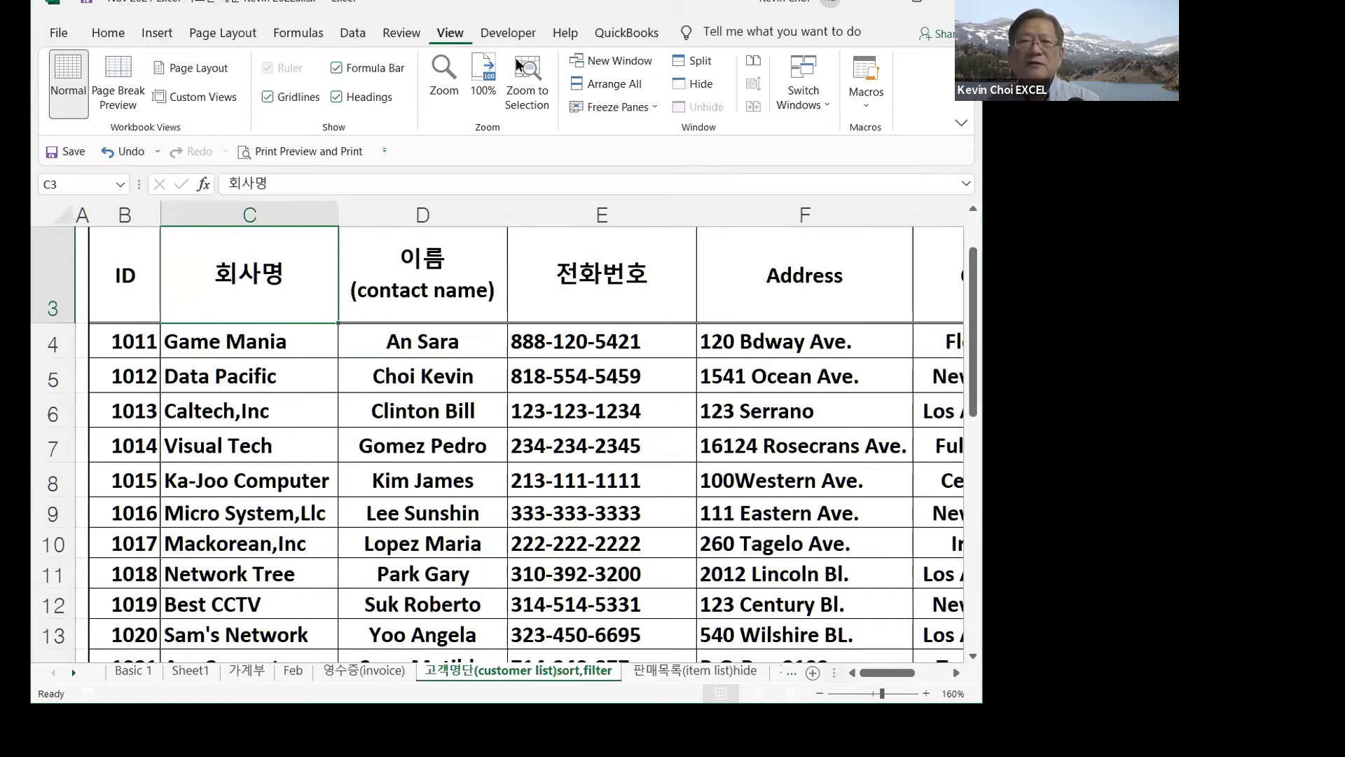
pyautogui.click(655, 105)
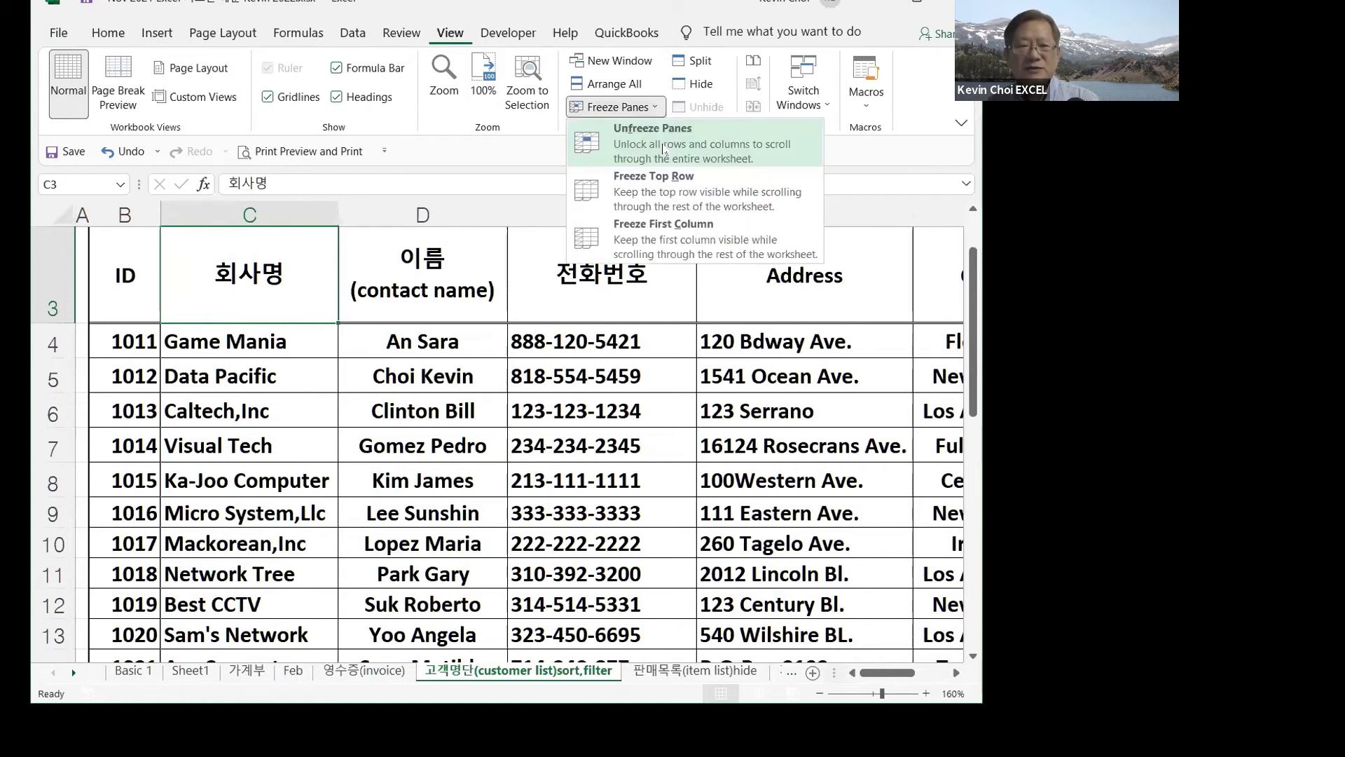
pyautogui.click(664, 148)
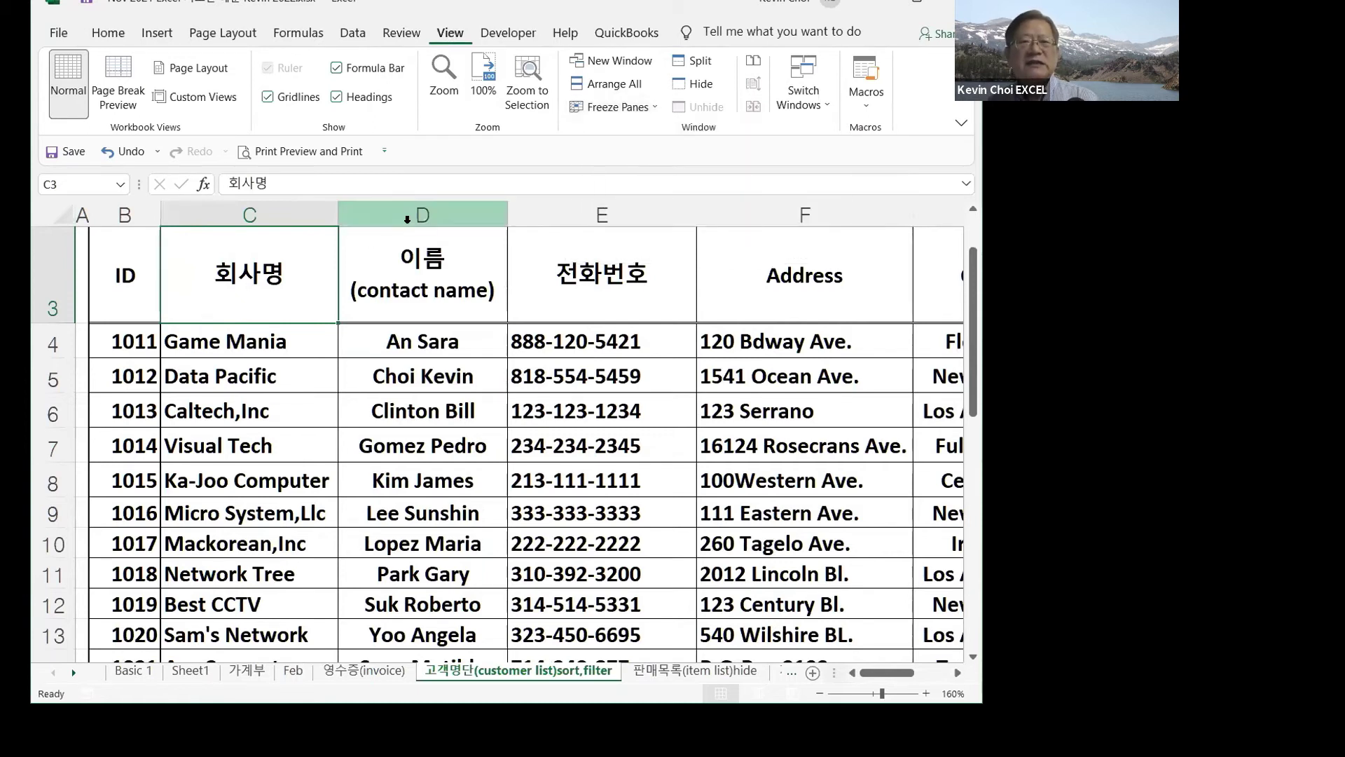
# - Freeze the panes at the contact name heading in D3 and test them with horizontal scrolling
pyautogui.click(405, 277)
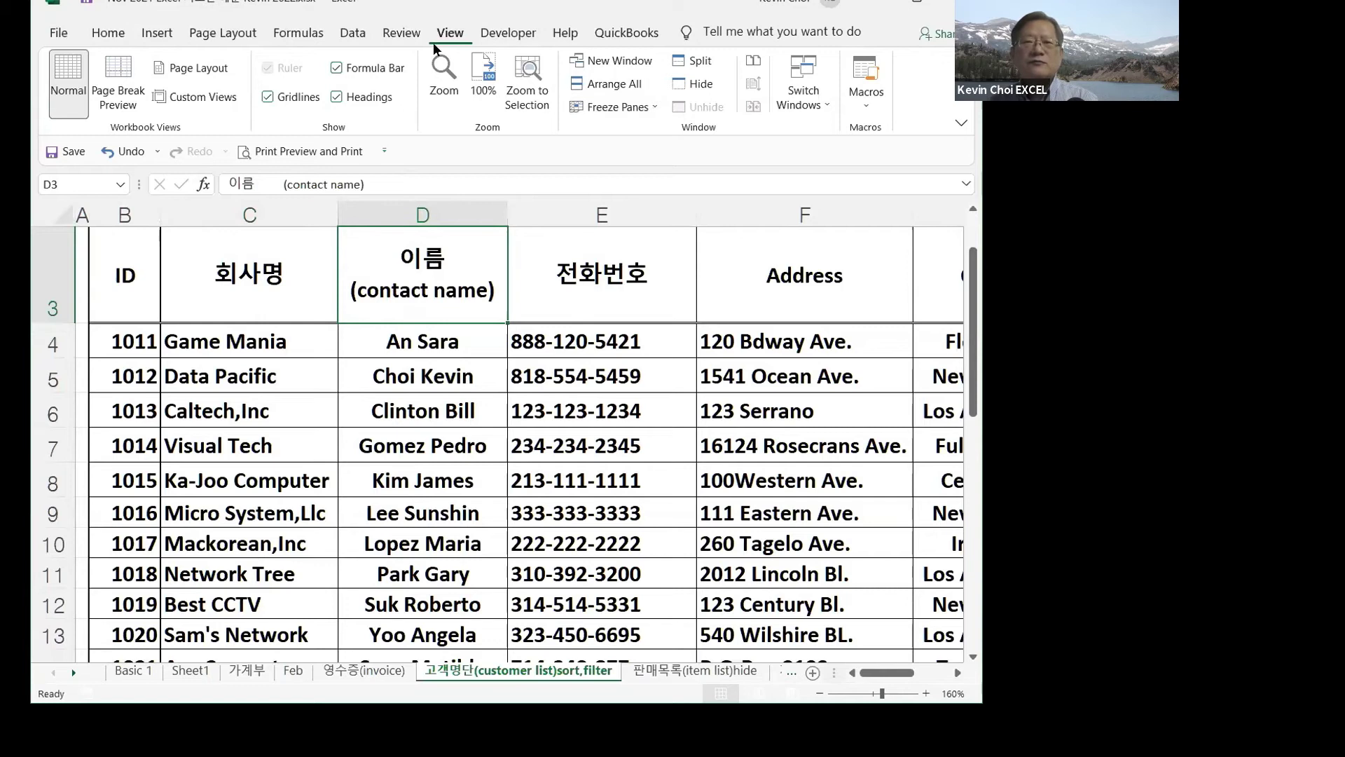
pyautogui.click(653, 113)
pyautogui.click(656, 142)
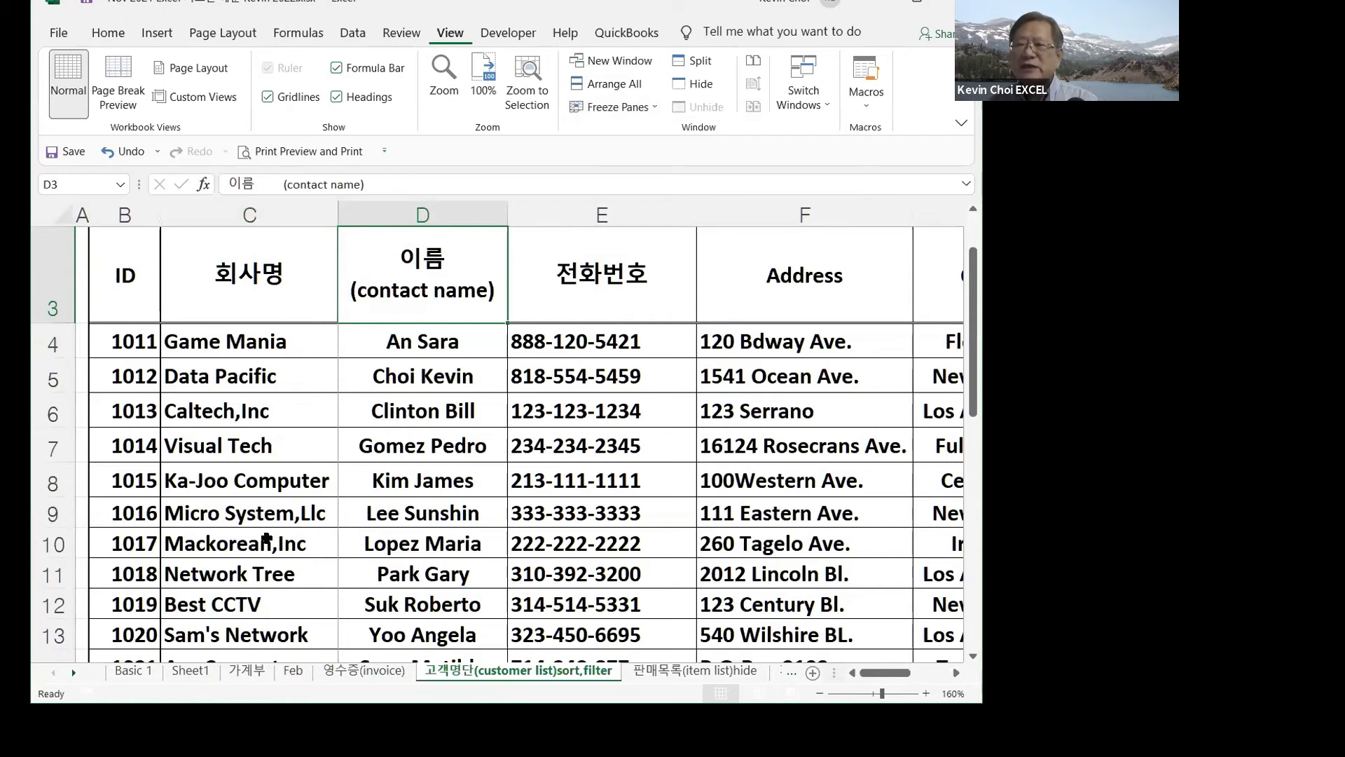
pyautogui.moveTo(891, 673)
pyautogui.mouseDown()
pyautogui.moveTo(945, 673)
pyautogui.moveTo(866, 676)
pyautogui.mouseUp()
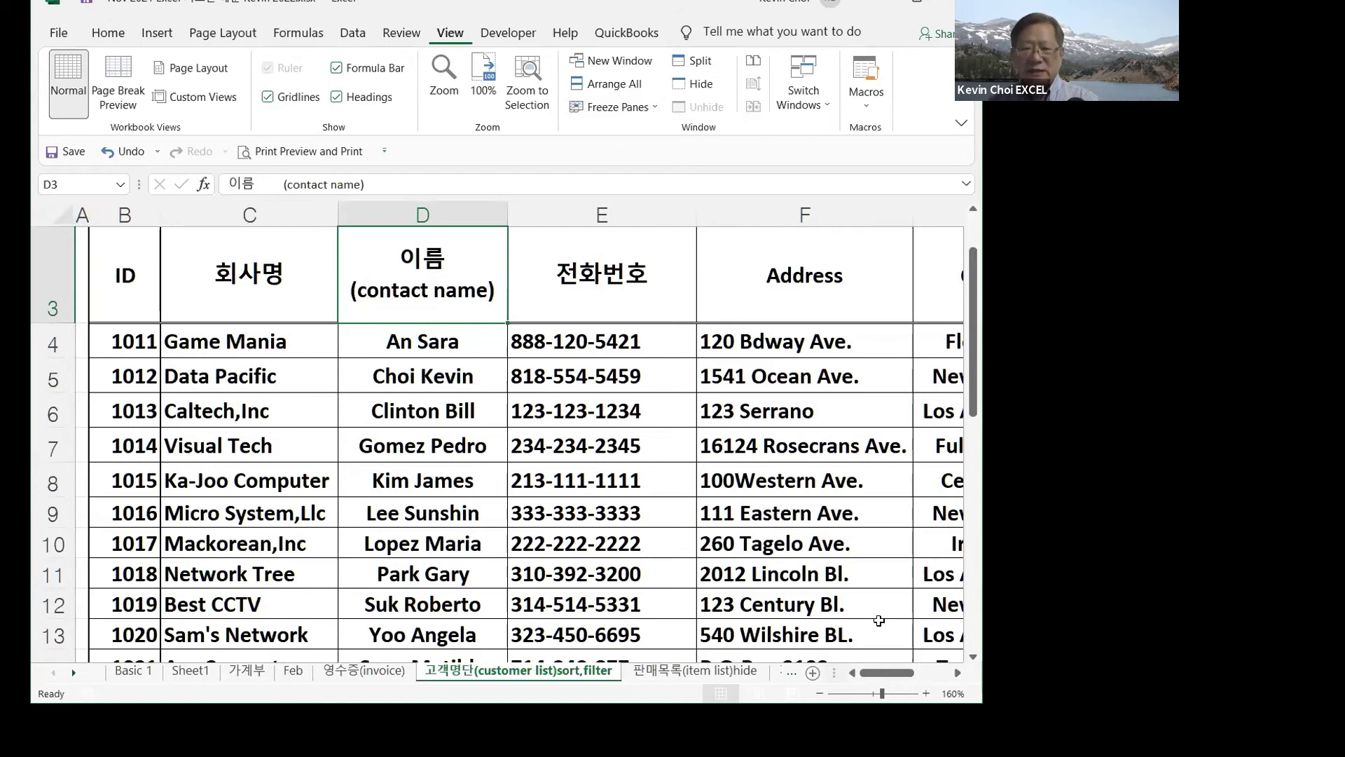
# - Make column C and heading row 3 the first visible column and row, and freeze the panes at D3
pyautogui.moveTo(886, 674); pyautogui.dragTo(903, 674)
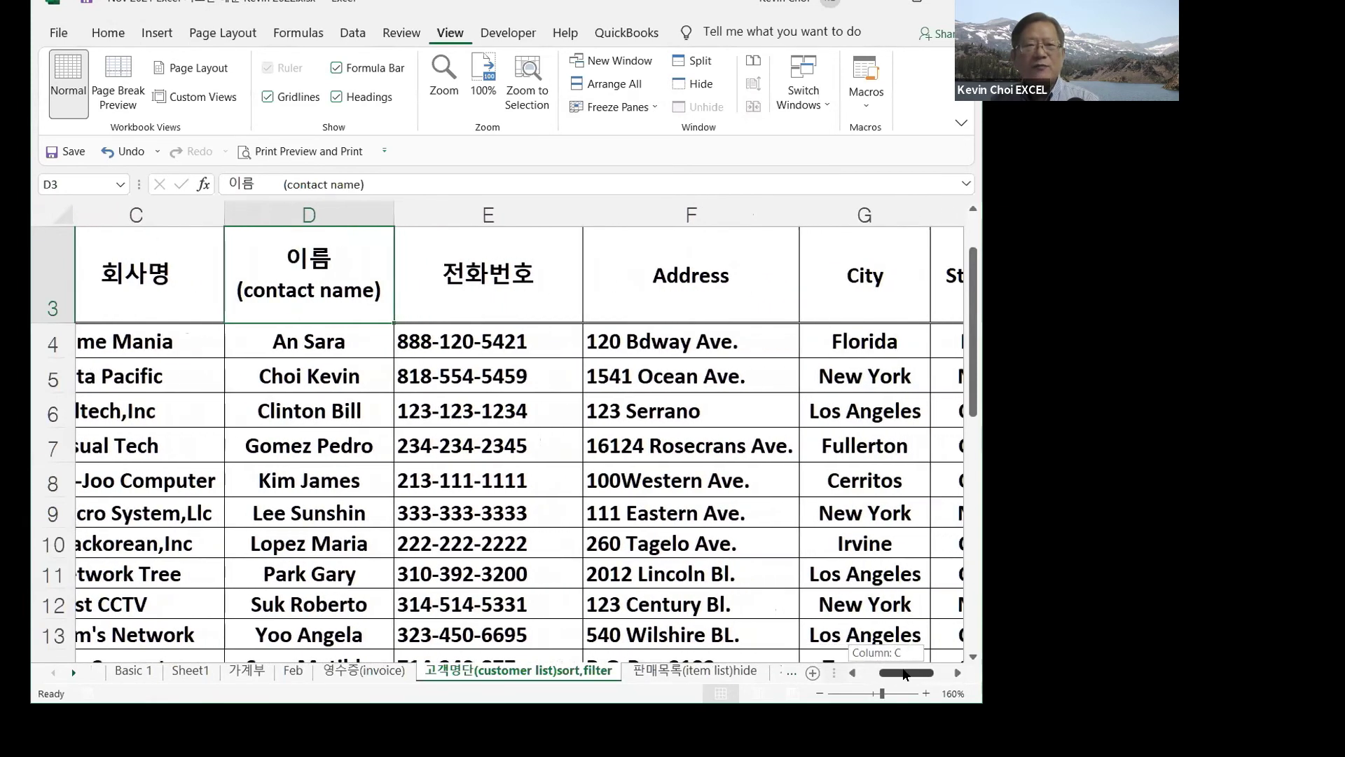
pyautogui.moveTo(903, 674); pyautogui.dragTo(904, 674)
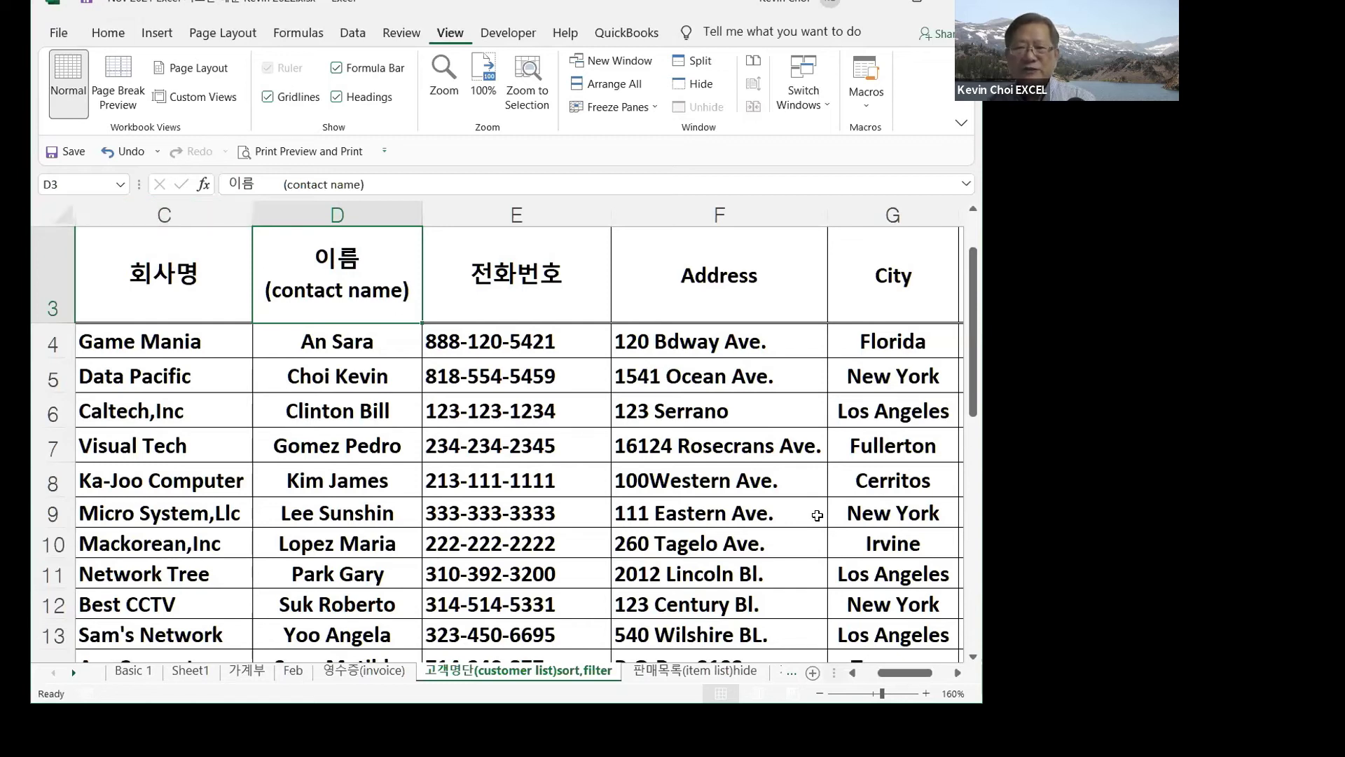
pyautogui.click(857, 411)
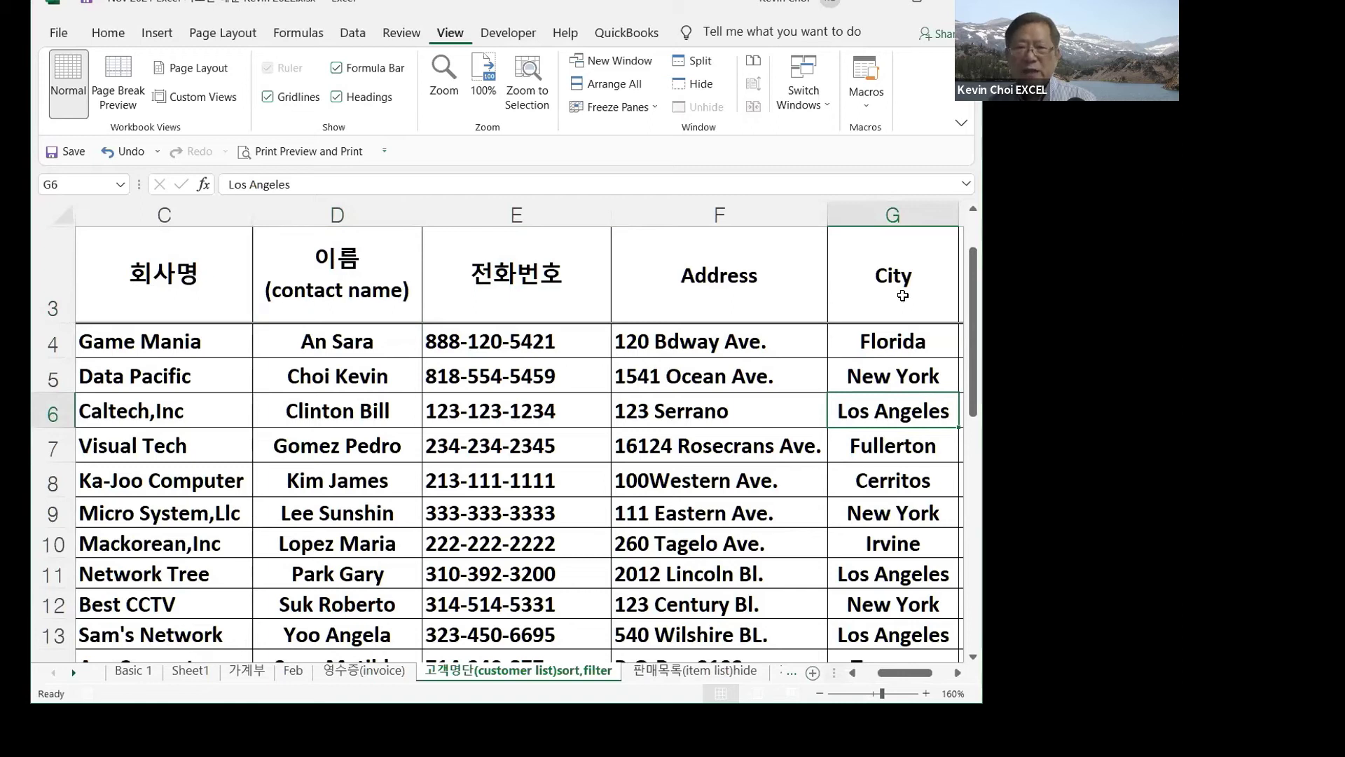
pyautogui.scroll(1, 970, 295)
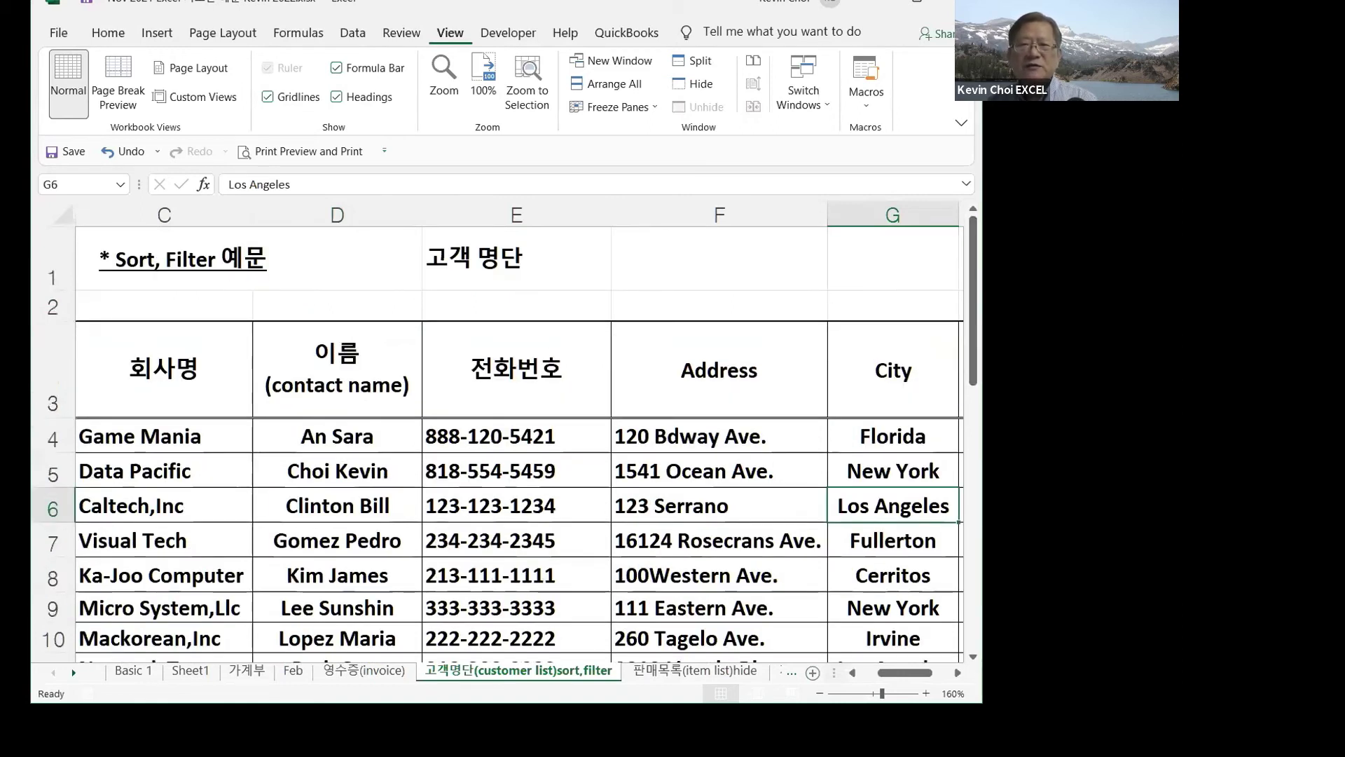
pyautogui.moveTo(974, 261); pyautogui.dragTo(974, 287)
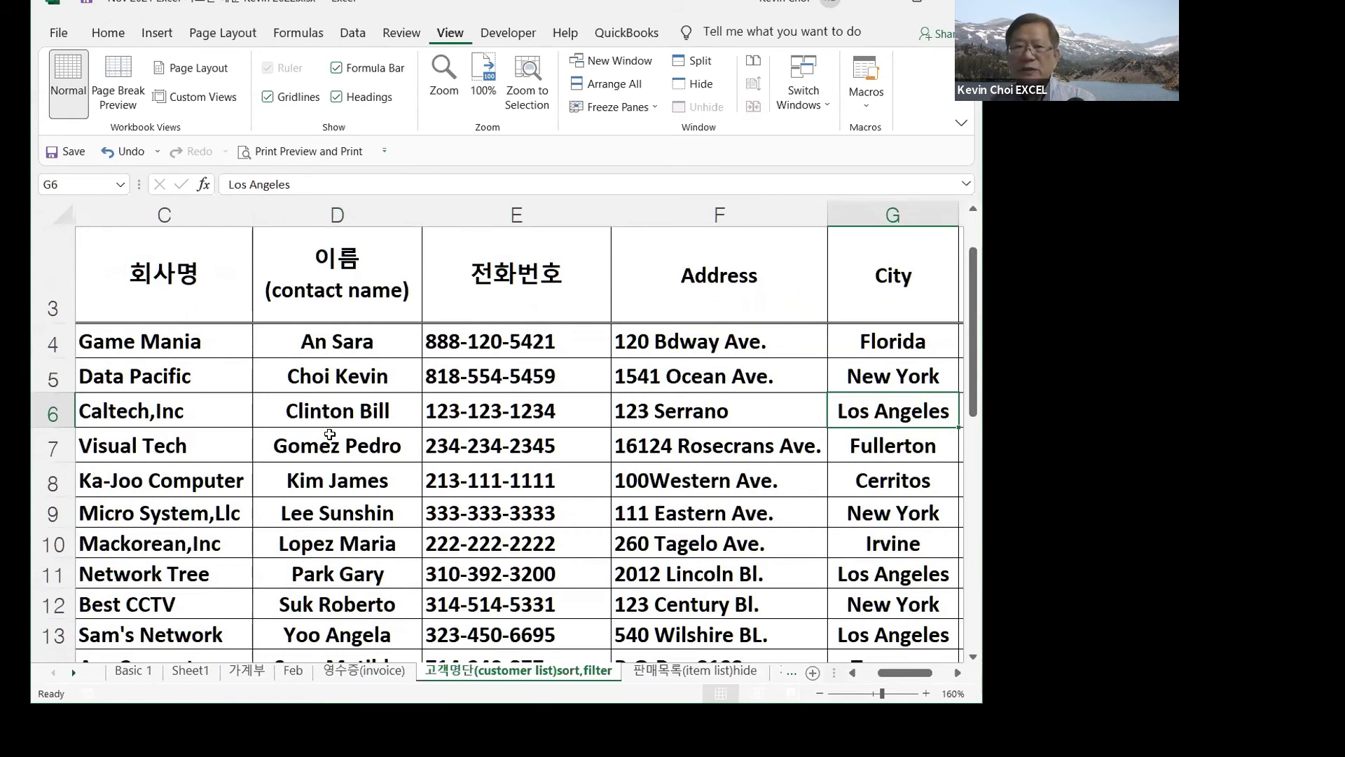
pyautogui.click(328, 257)
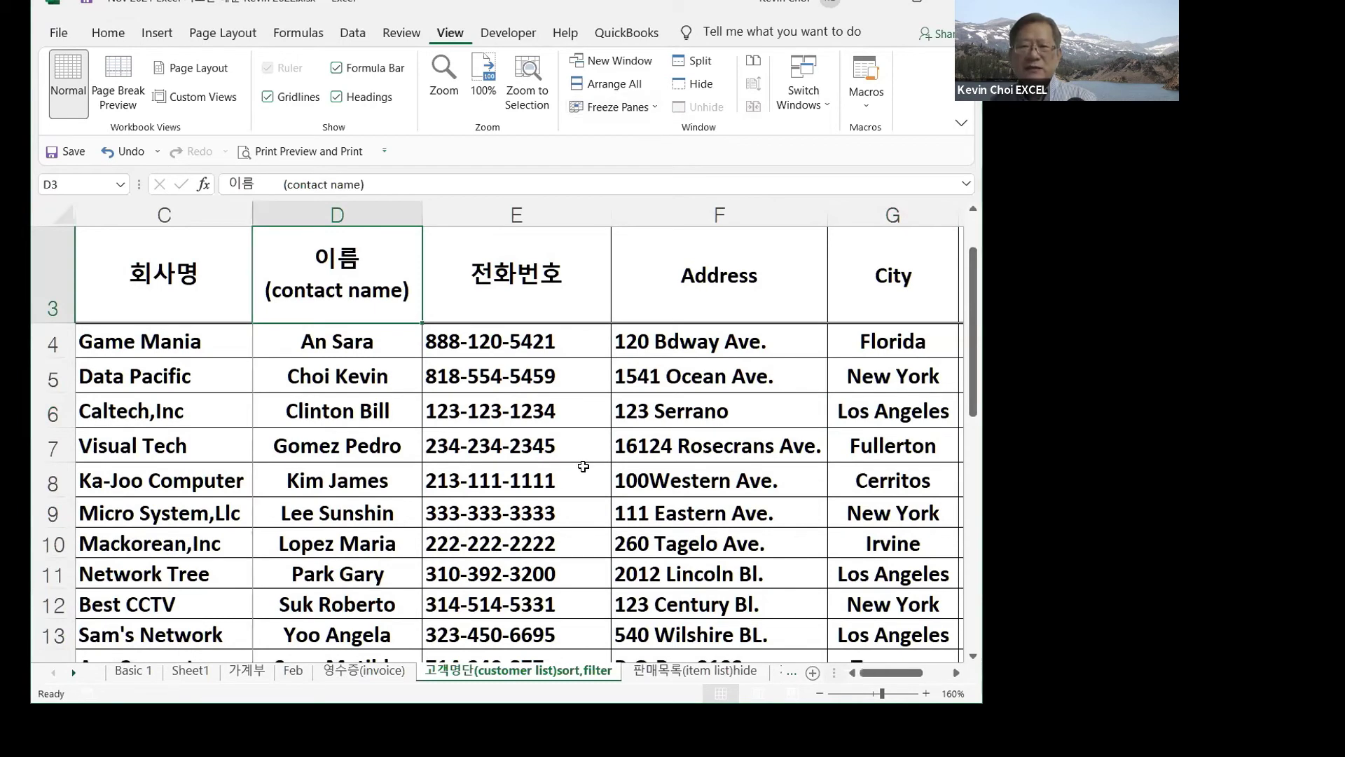
# - Check the frozen company name column across Address to Balance and down to row 19, with the sheet zoomed to 180%
pyautogui.moveTo(887, 673); pyautogui.dragTo(933, 674)
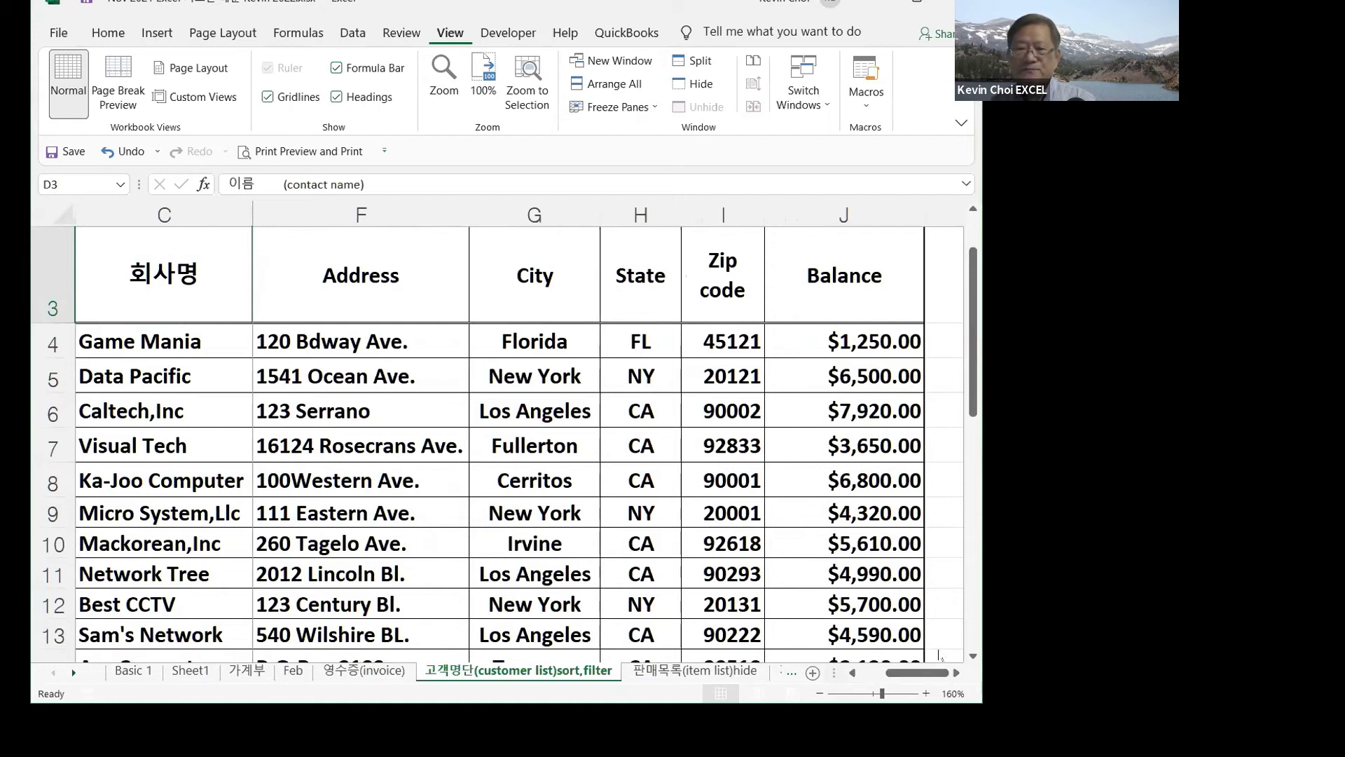
pyautogui.click(926, 694)
pyautogui.click(926, 694)
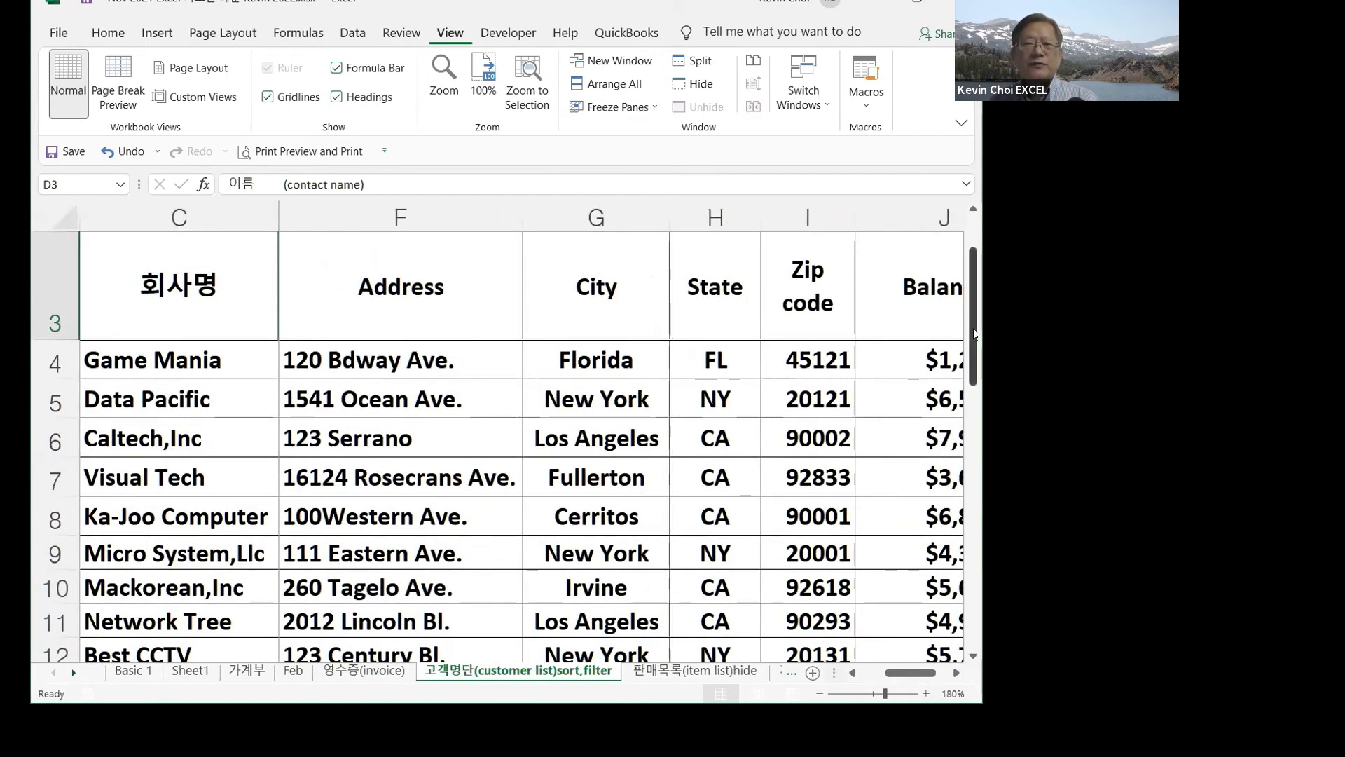
pyautogui.moveTo(974, 350); pyautogui.dragTo(973, 476)
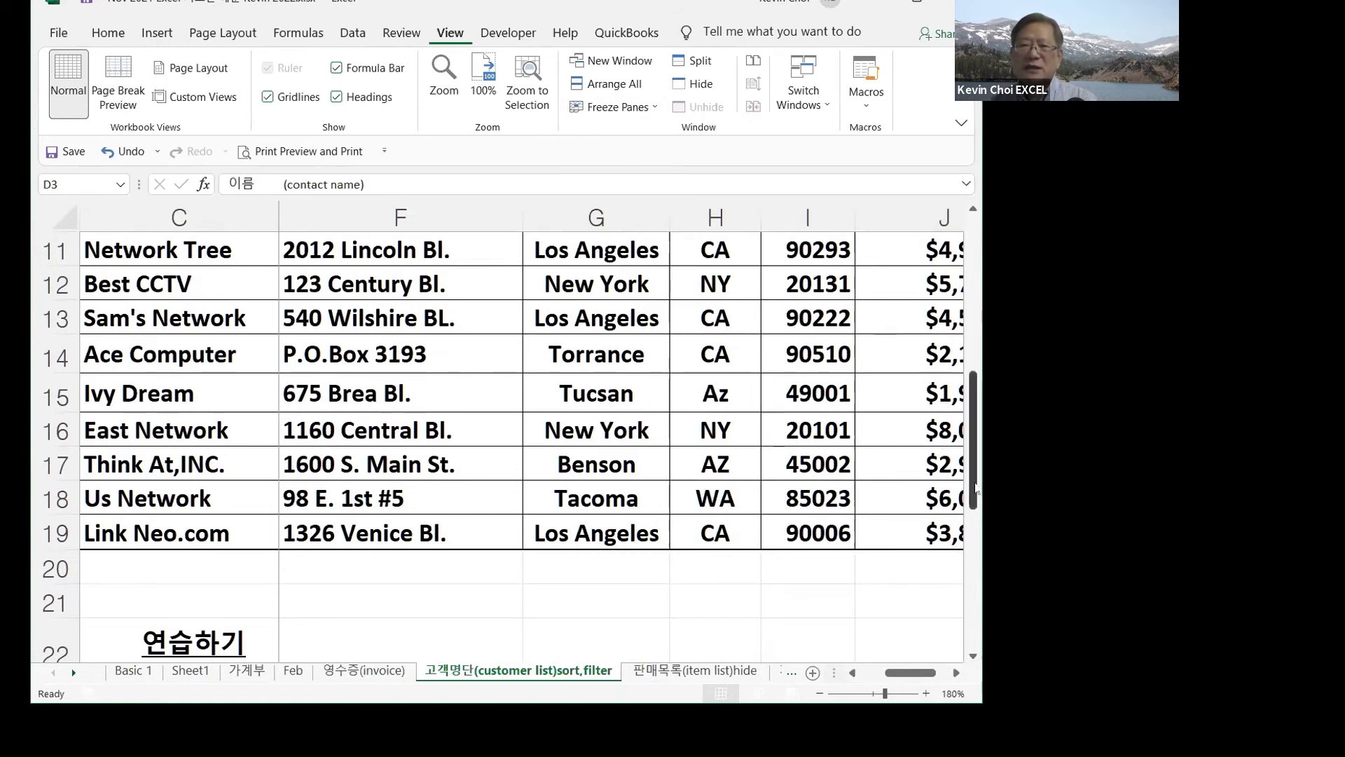
pyautogui.moveTo(975, 488); pyautogui.dragTo(964, 325)
pyautogui.moveTo(974, 265); pyautogui.dragTo(976, 295)
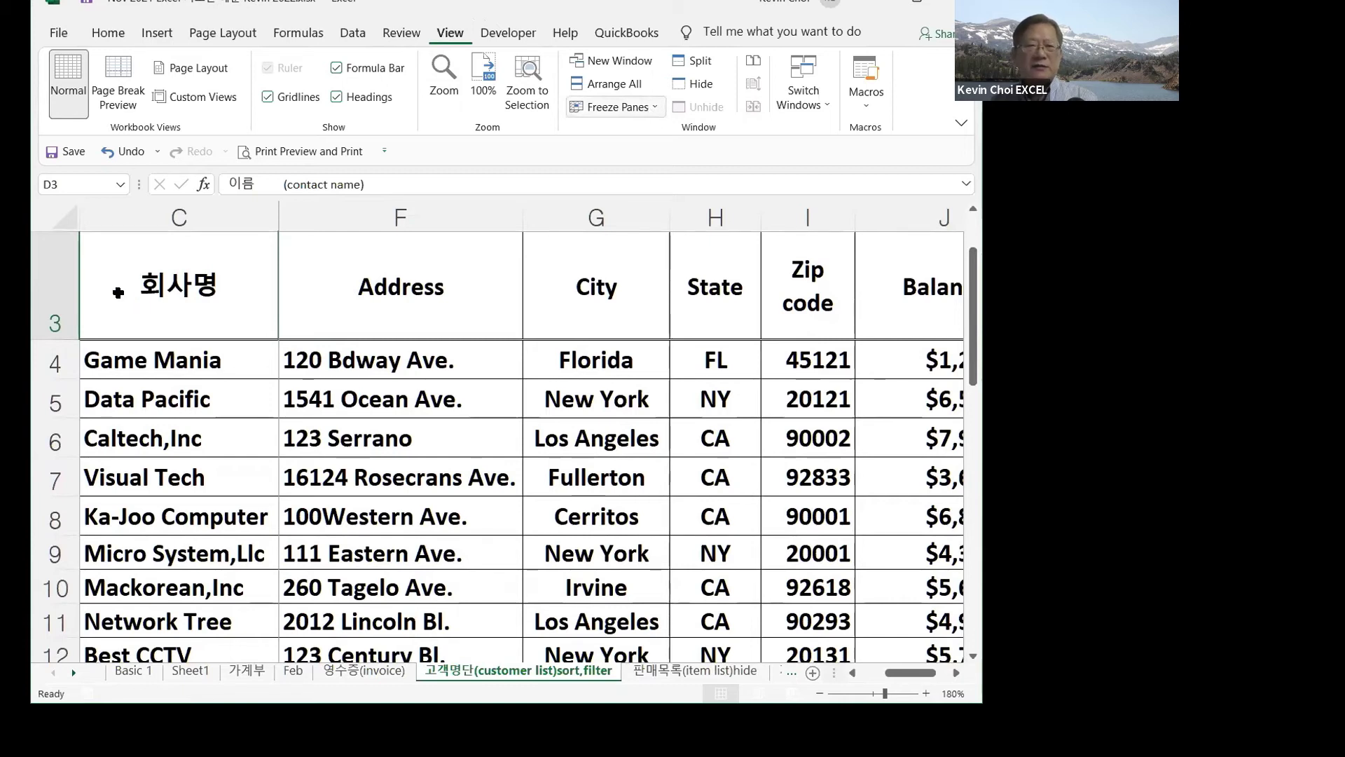
# - Freeze the panes at cell D4 so heading row 3 and the company name column stay in place
pyautogui.hscroll(-2, 118, 290)
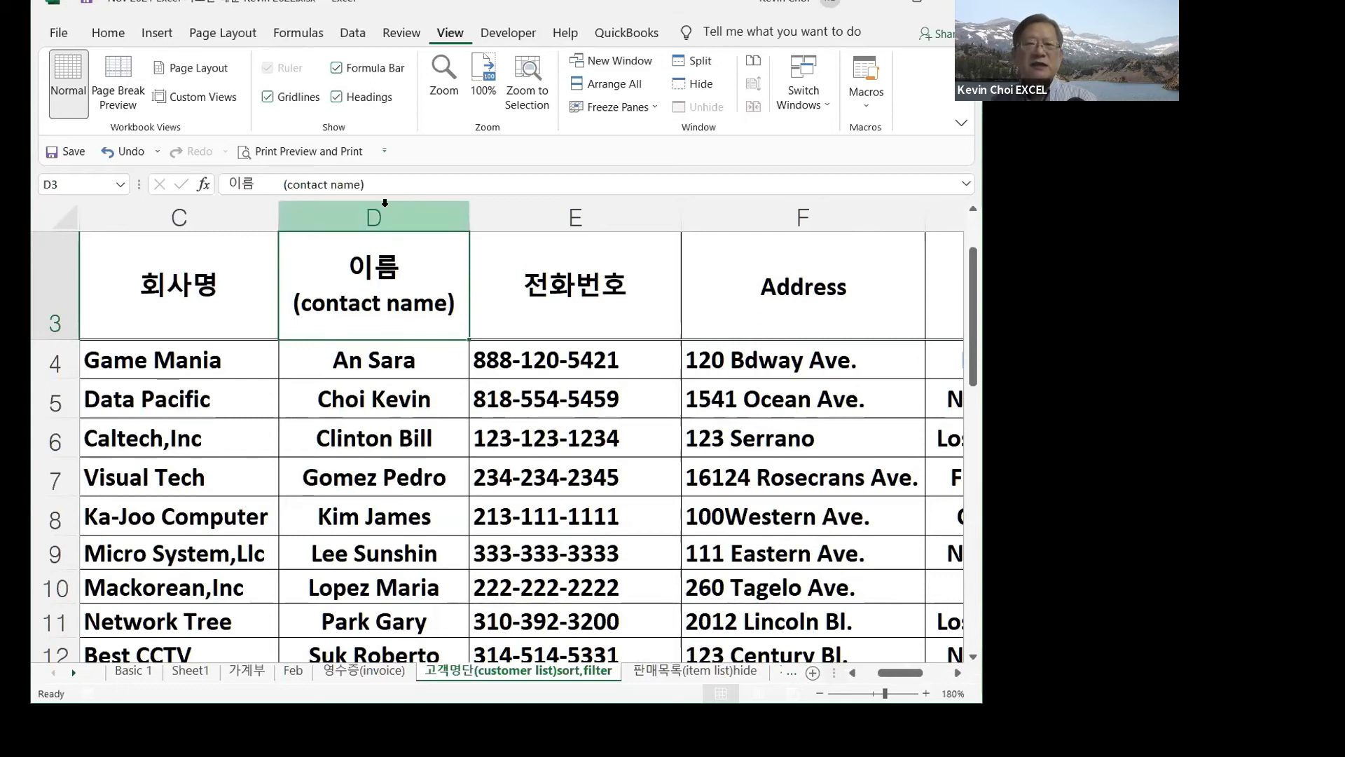
pyautogui.click(363, 363)
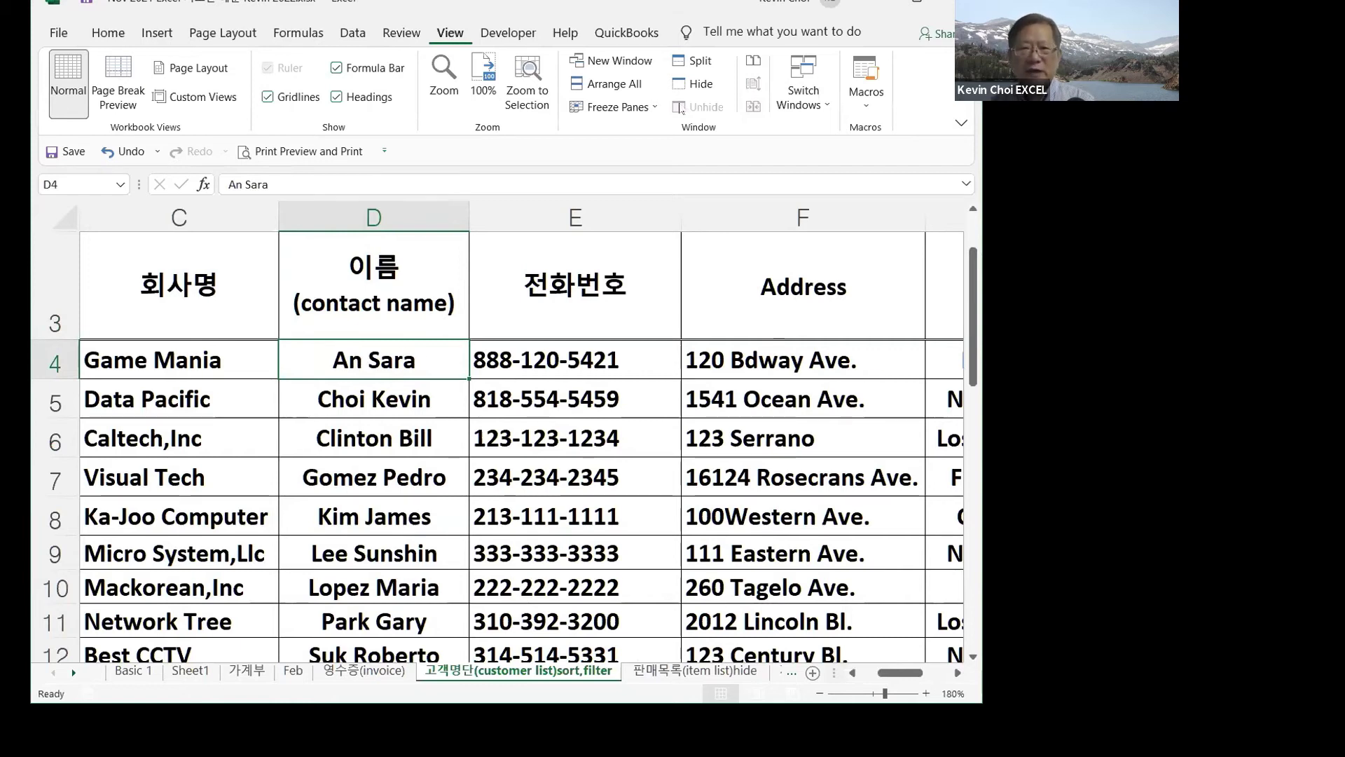
pyautogui.click(657, 110)
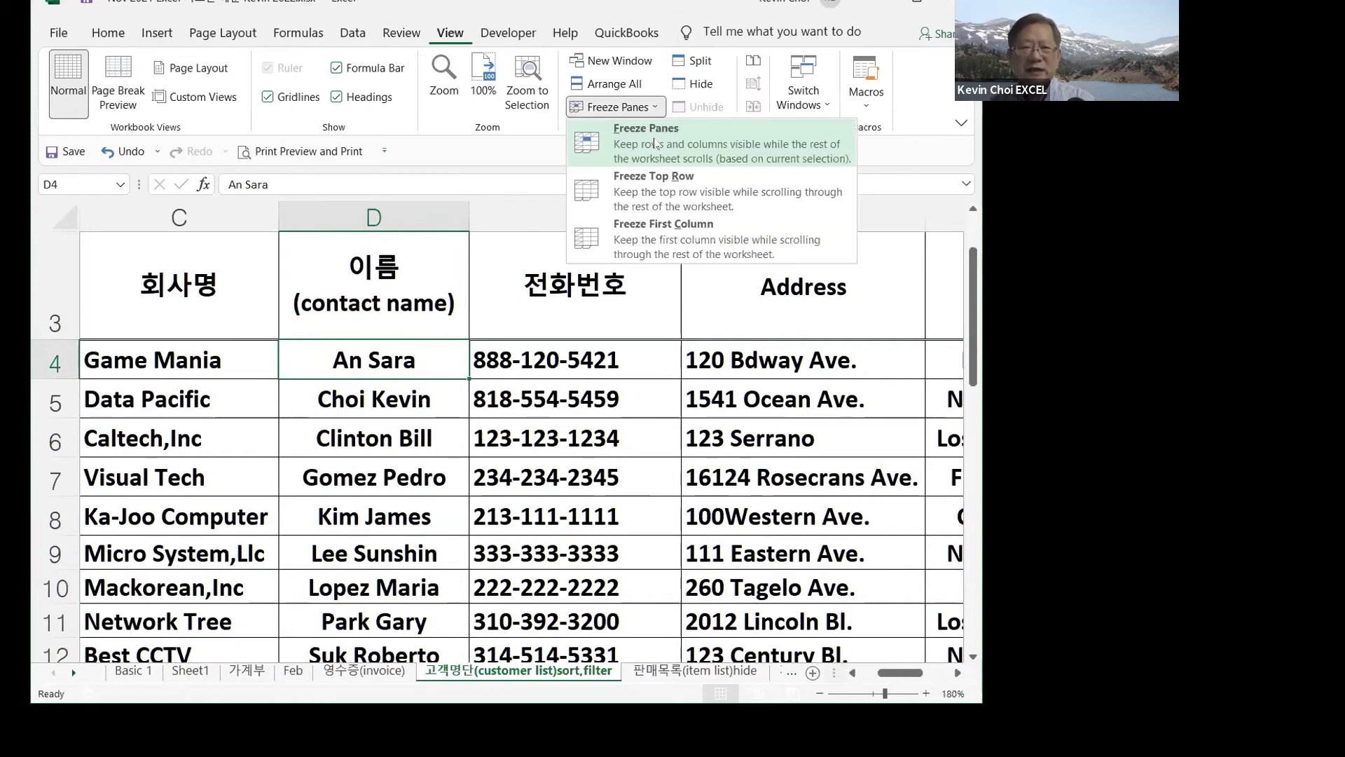
pyautogui.click(631, 133)
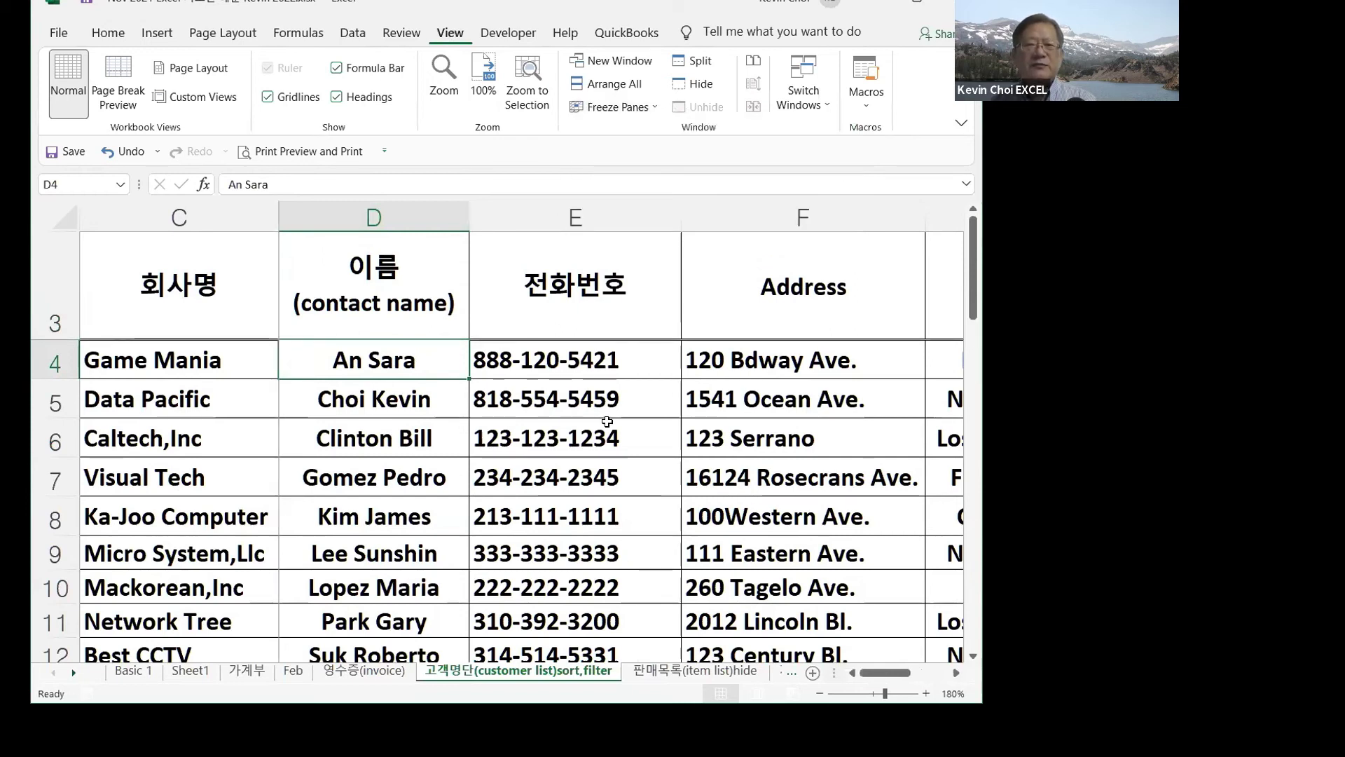
# - Test the frozen heading row down to the practice notes and the frozen company name column along row 6 from Address past Balance
pyautogui.scroll(-5, 607, 421)
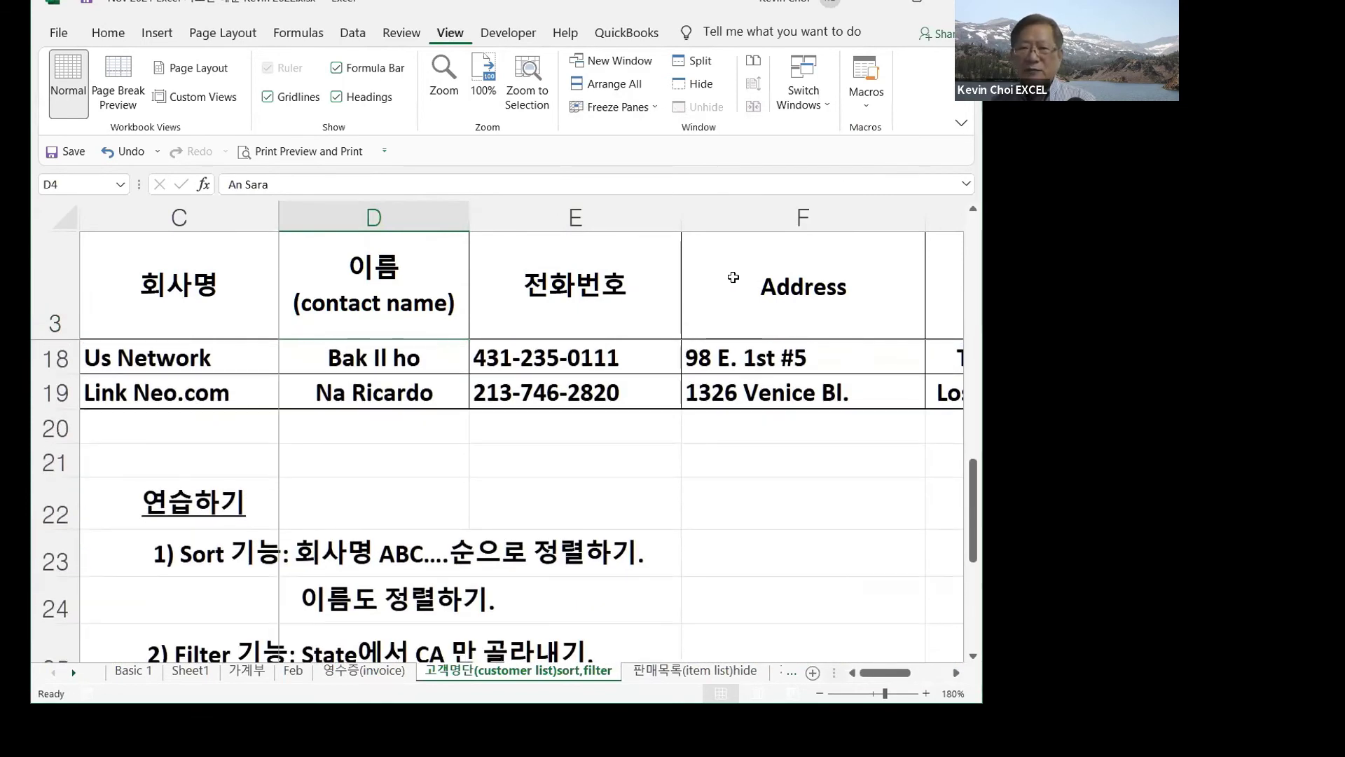
pyautogui.scroll(5, 690, 384)
pyautogui.click(756, 427)
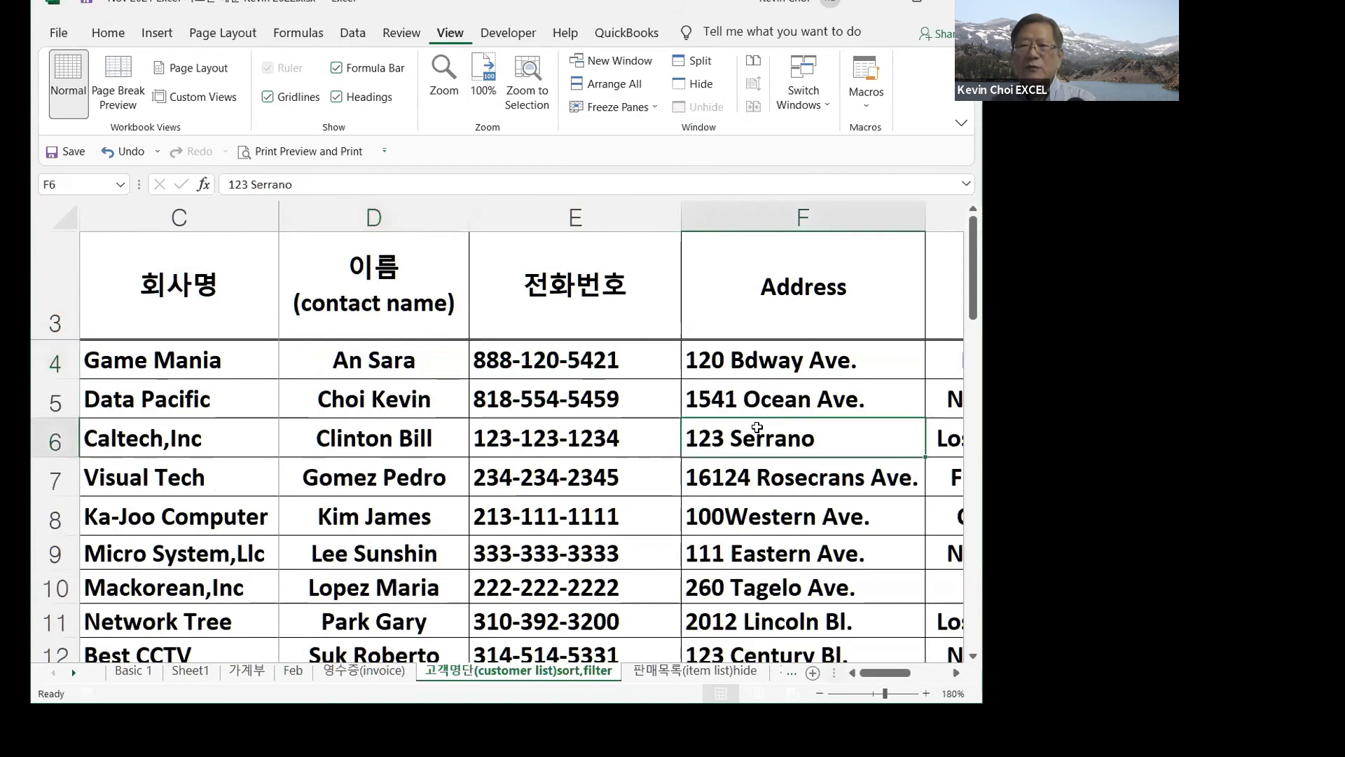
pyautogui.press('Right')
pyautogui.press('Right')
pyautogui.press('Right')
pyautogui.press('Right')
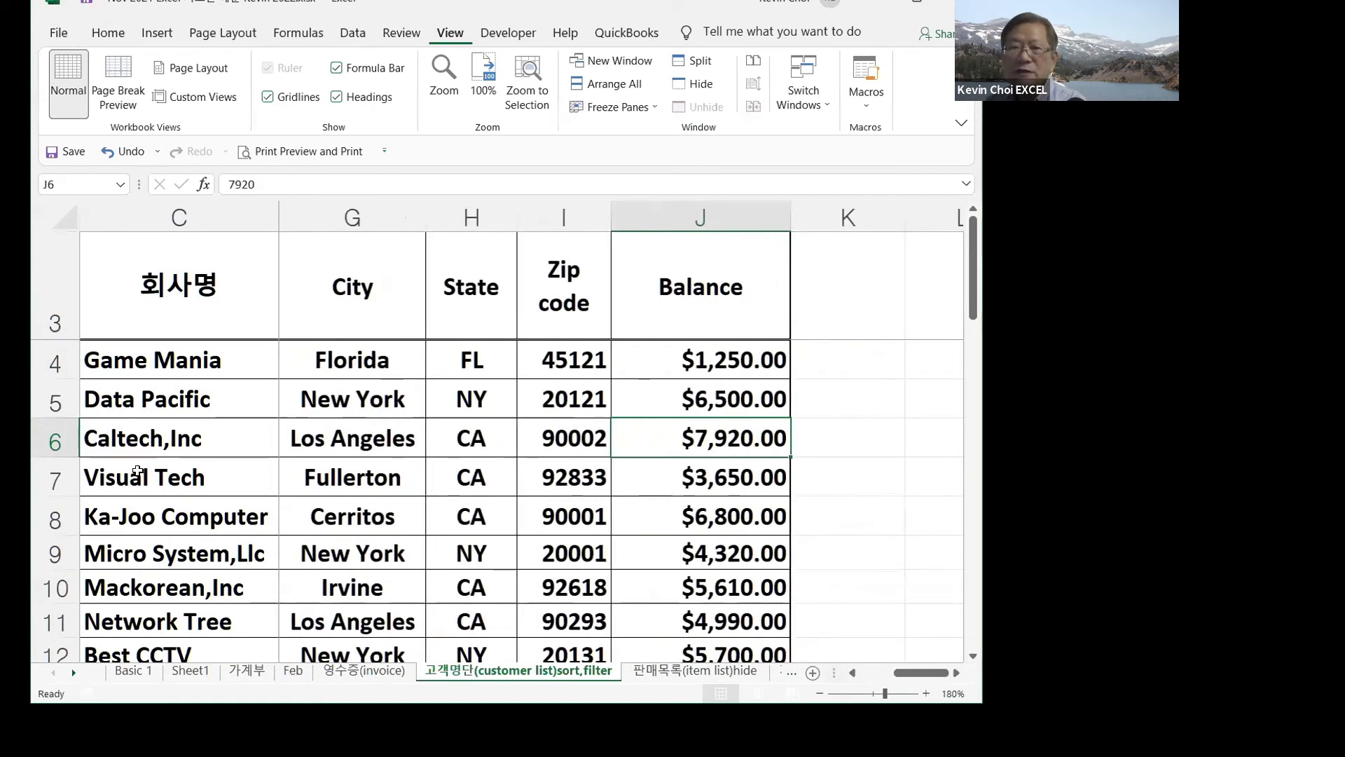
pyautogui.press('Right')
# - Check the frozen company name column while moving along row 5 from Balance to column N
pyautogui.click(465, 360)
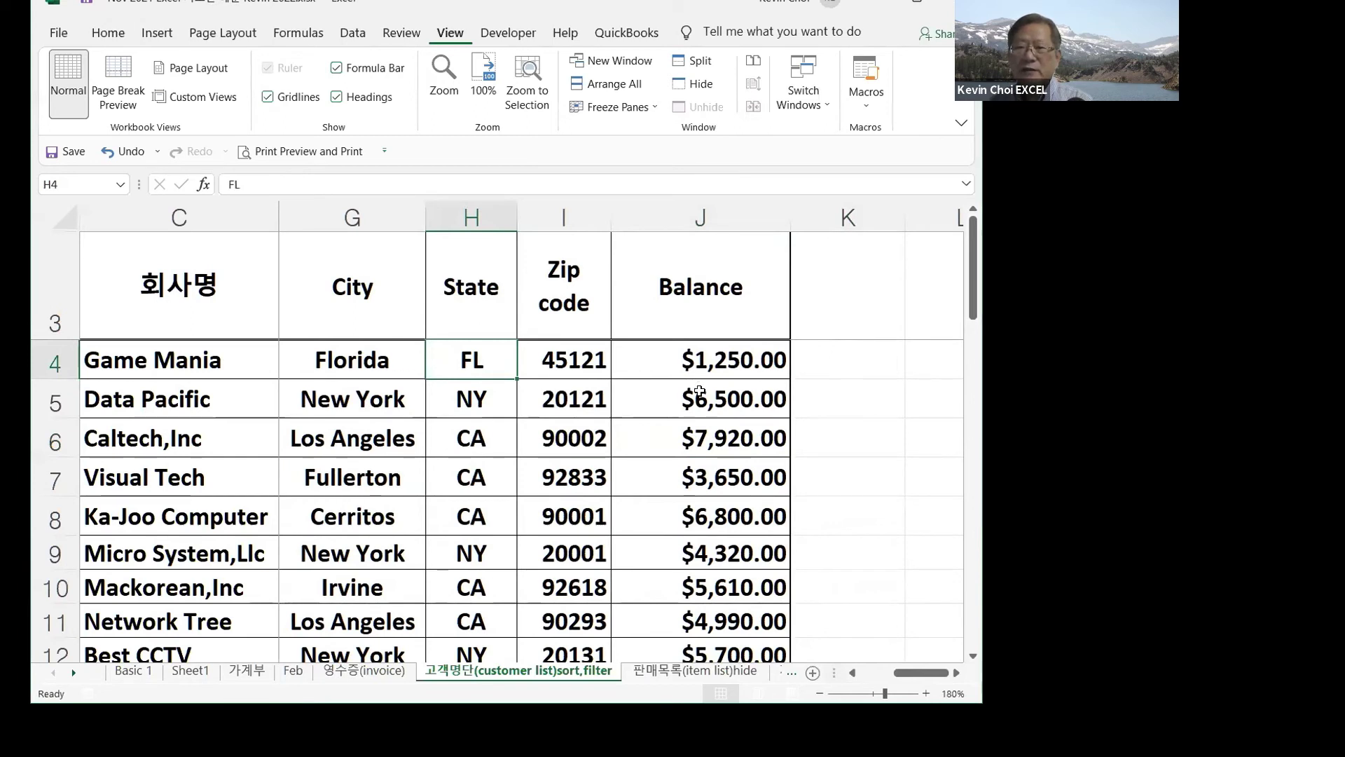
pyautogui.click(673, 407)
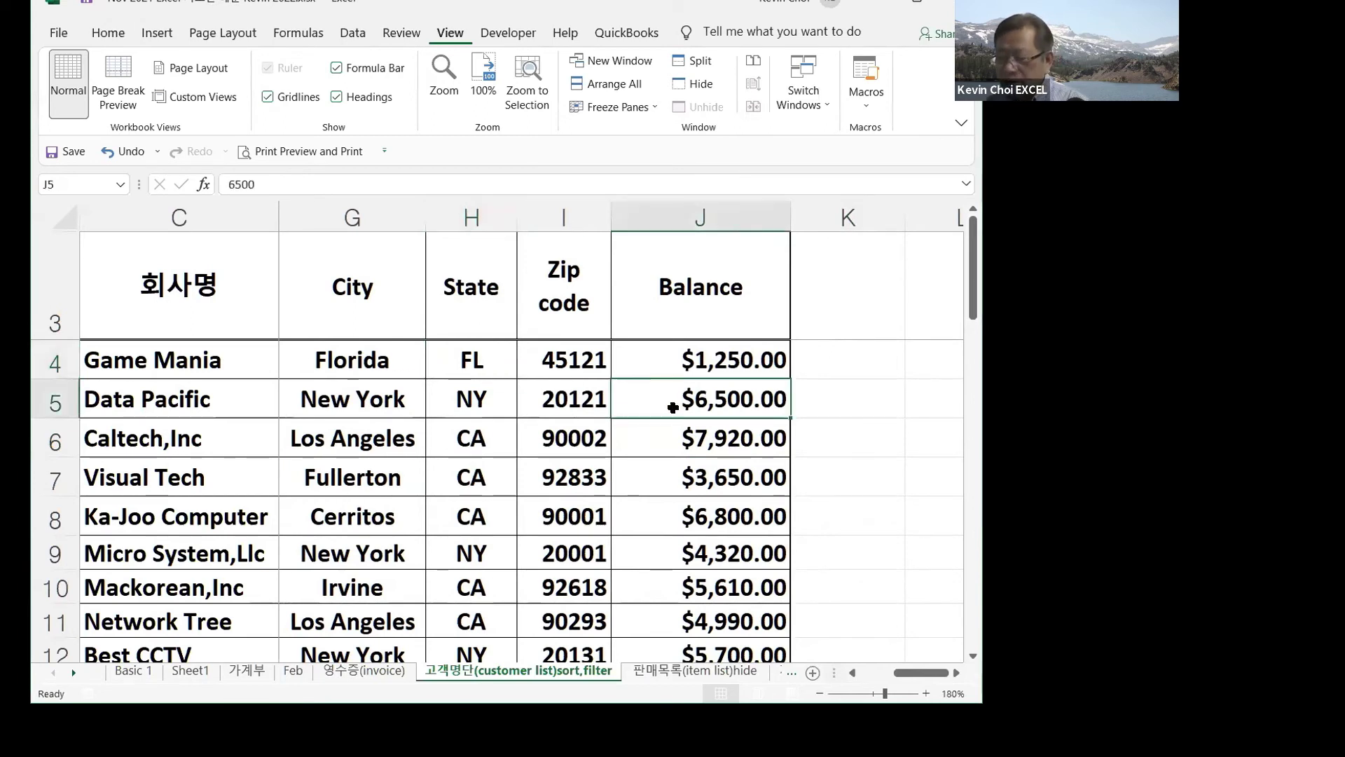
pyautogui.press('Right')
pyautogui.press('Right')
pyautogui.press('Right')
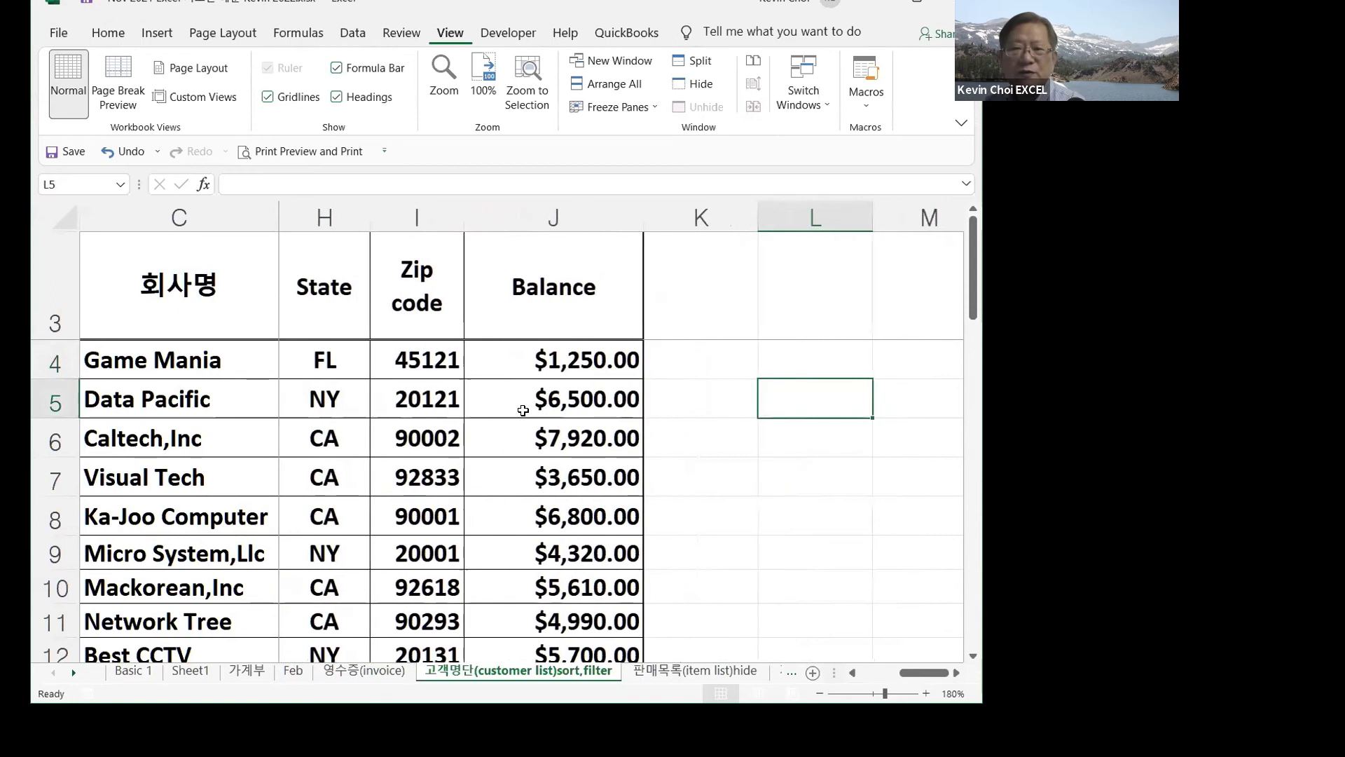
pyautogui.press('Right')
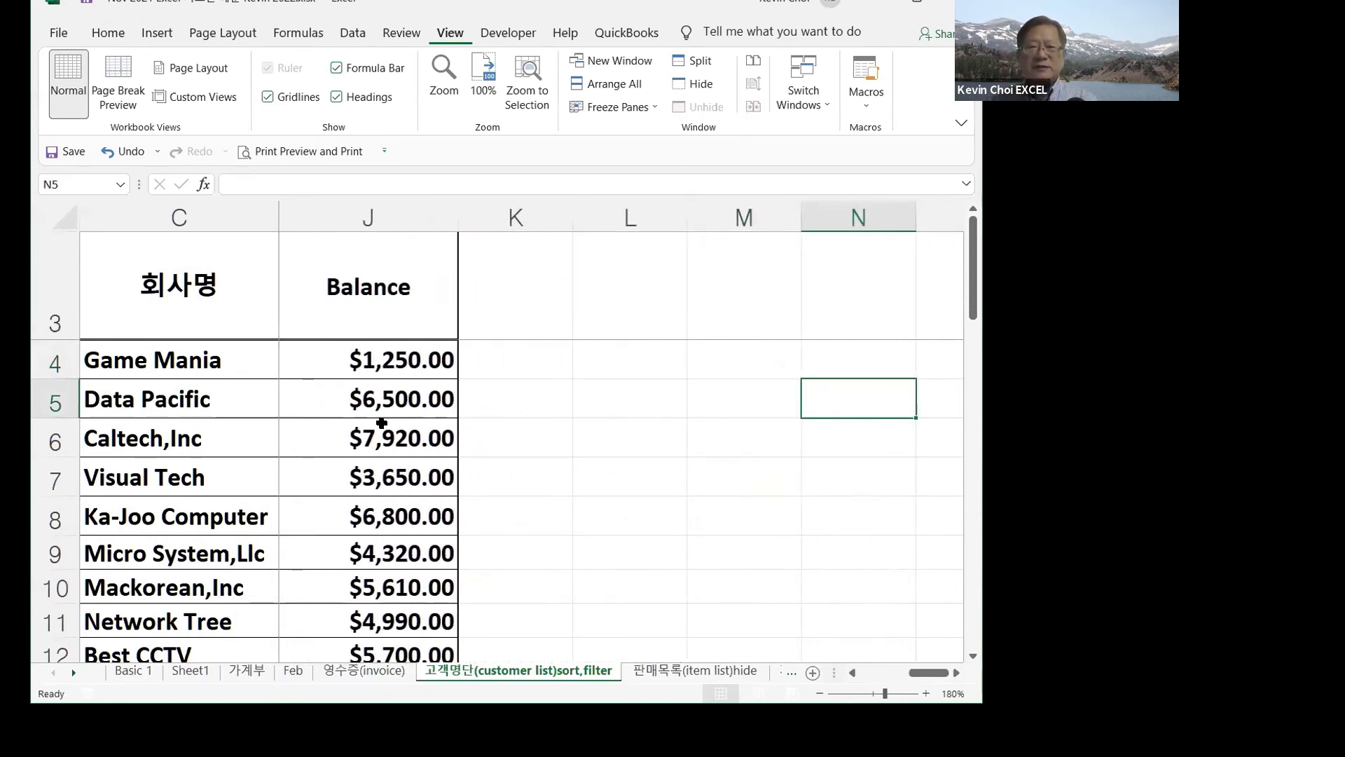
# - Check the frozen heading row down to the practice notes beside the Balance column, and return to the contact name column
pyautogui.scroll(-5, 381, 422)
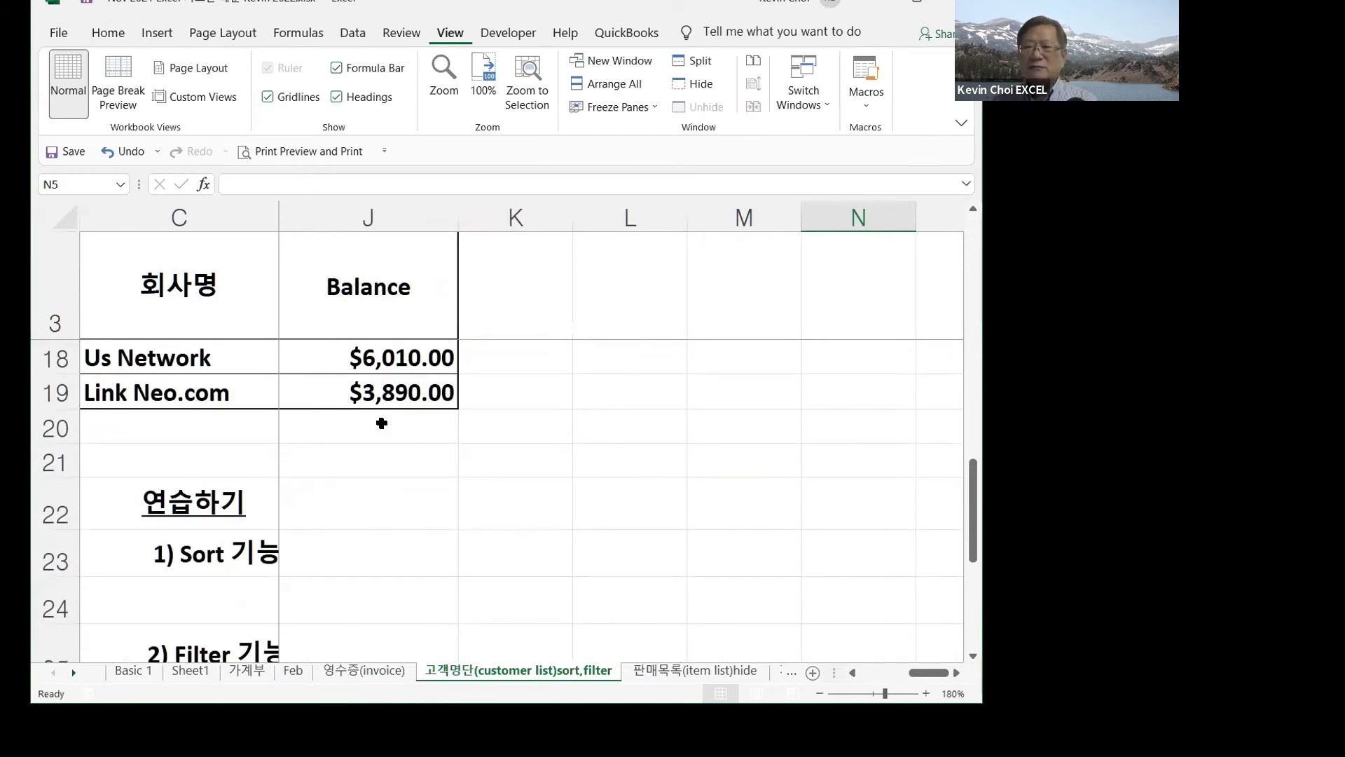
pyautogui.scroll(5, 381, 423)
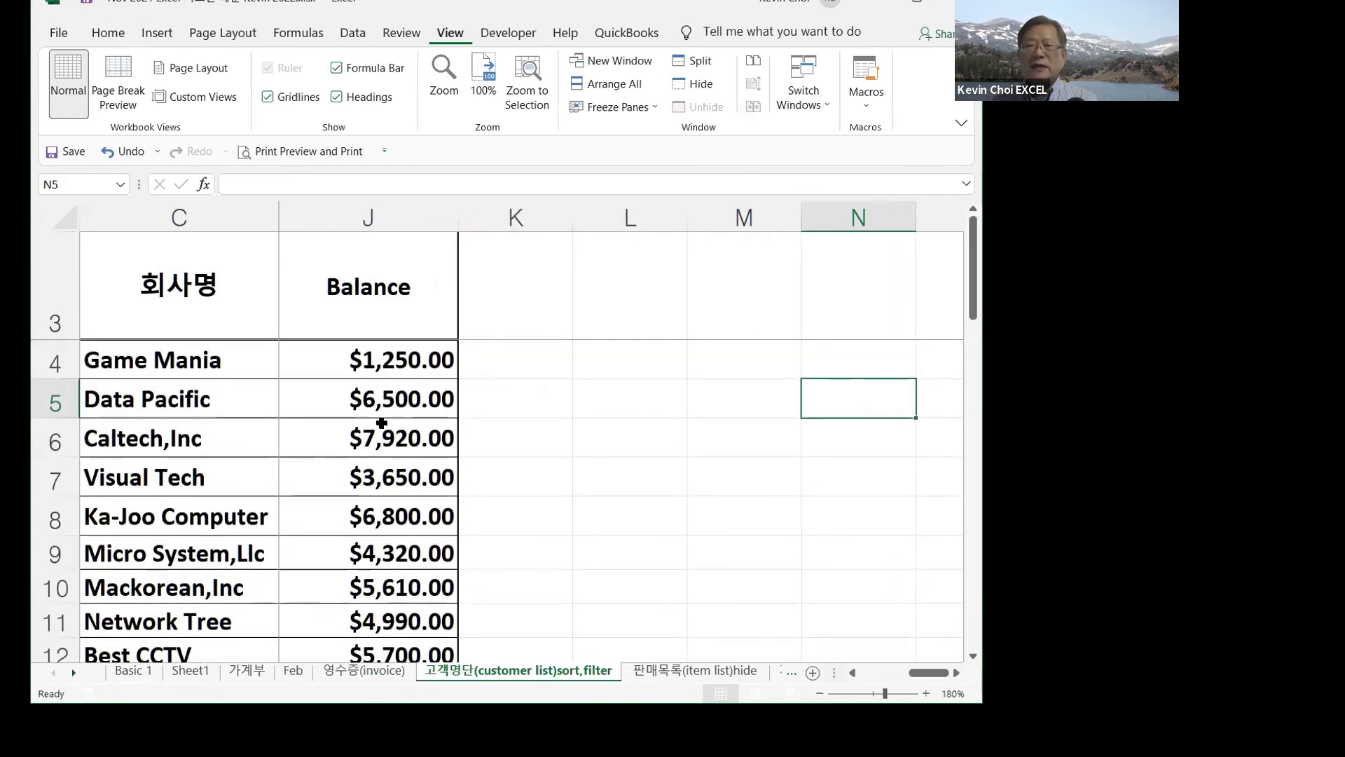
pyautogui.scroll(-5, 381, 422)
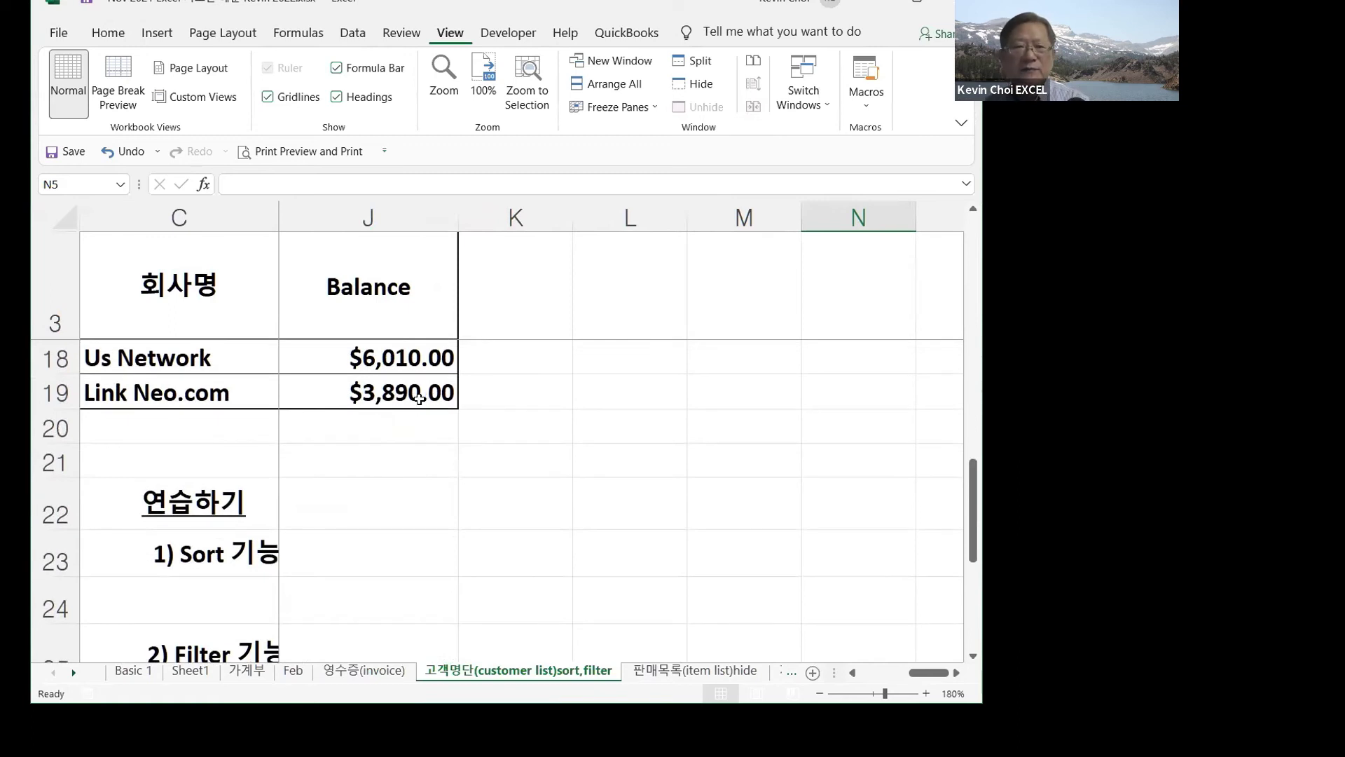
pyautogui.scroll(5, 523, 451)
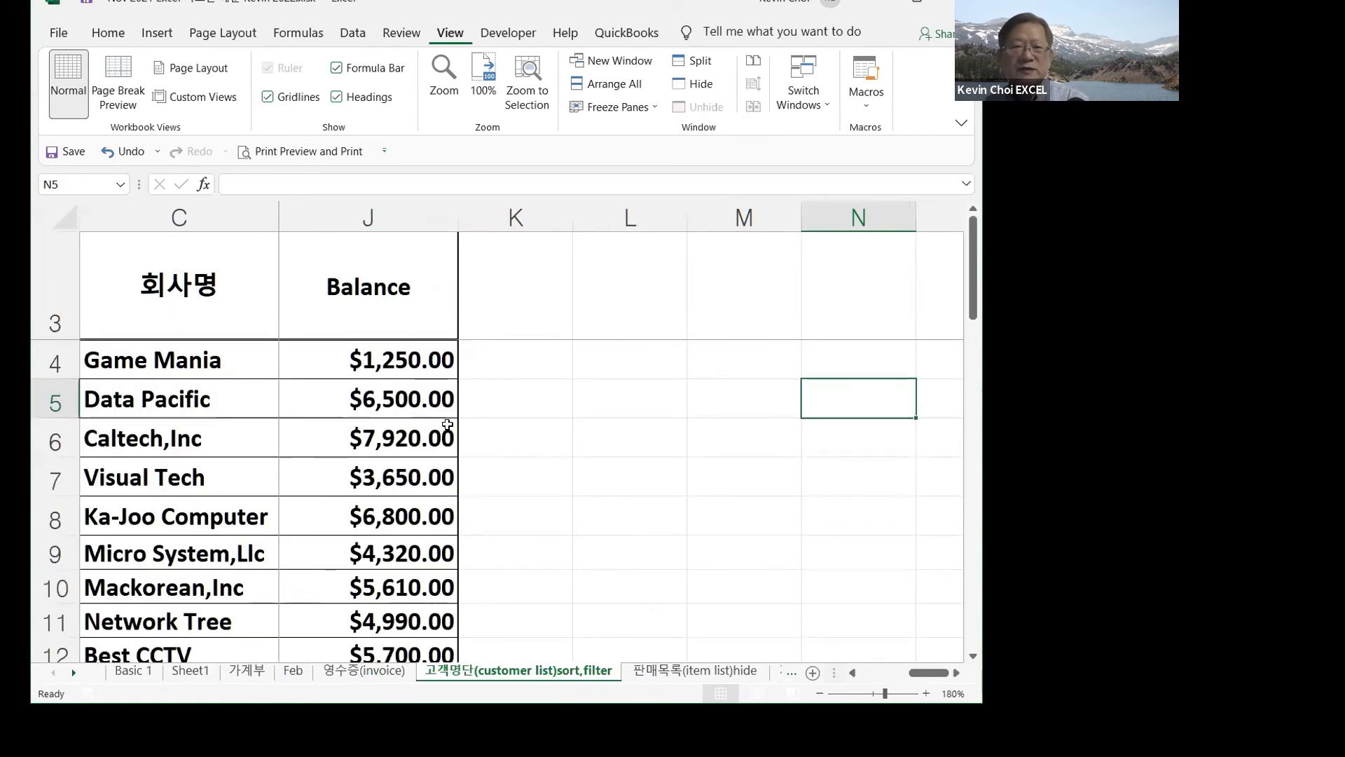
pyautogui.click(136, 280)
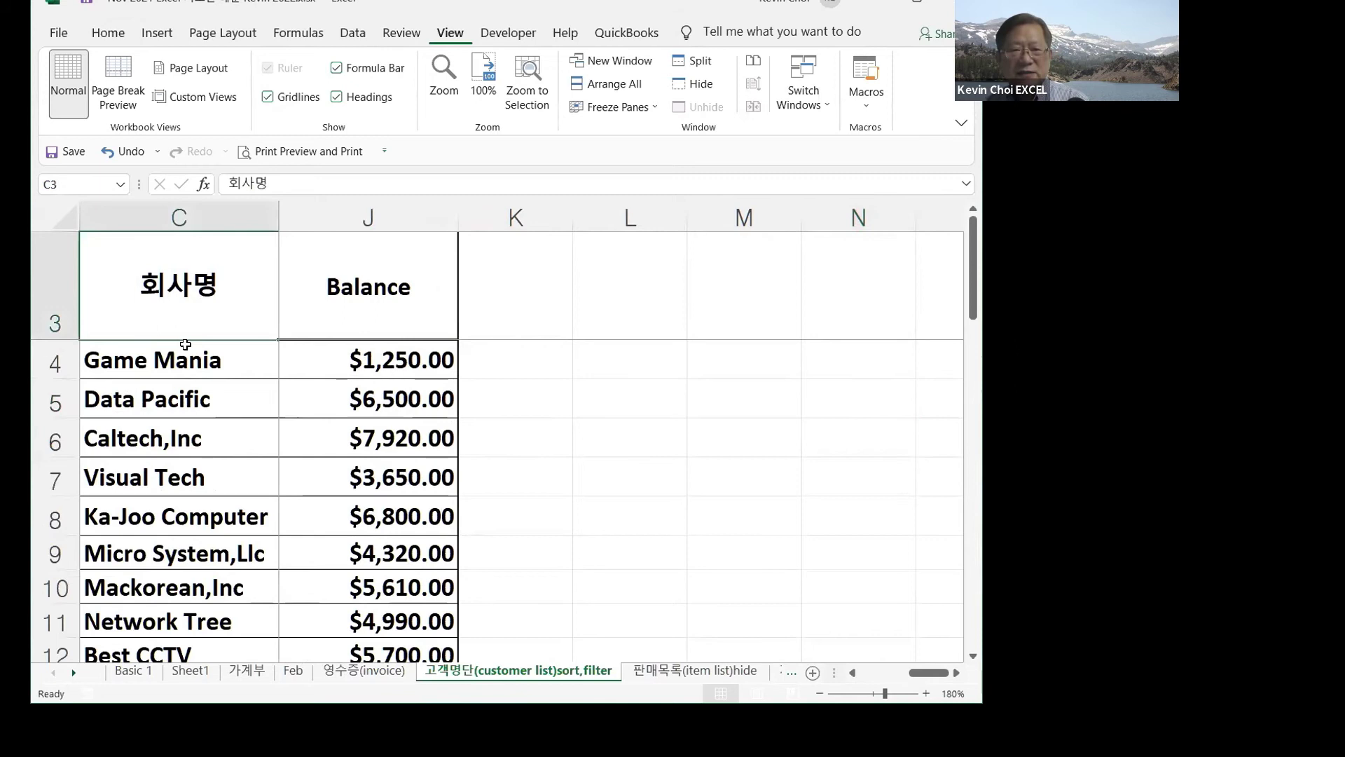
pyautogui.moveTo(327, 502); pyautogui.dragTo(147, 287)
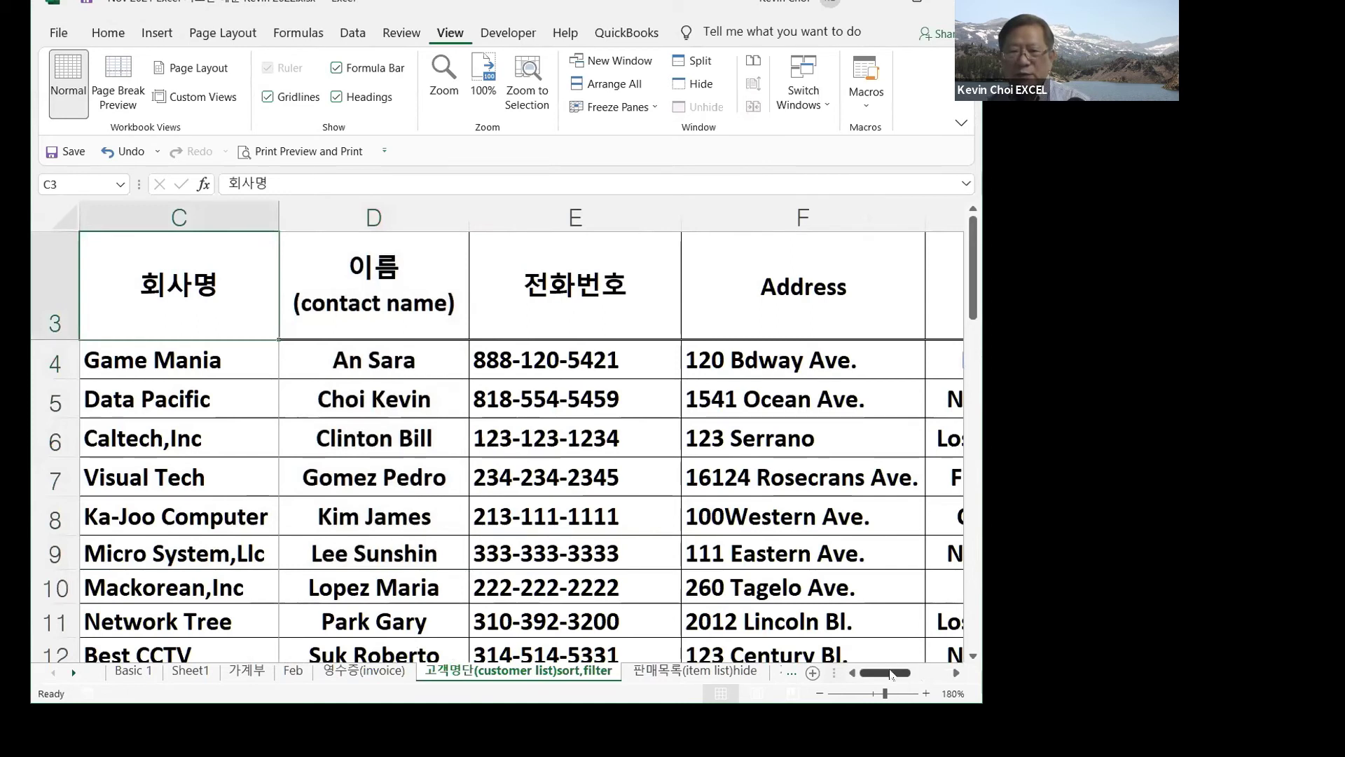
pyautogui.moveTo(890, 674)
pyautogui.mouseDown()
pyautogui.moveTo(920, 674)
pyautogui.moveTo(882, 672)
pyautogui.mouseUp()
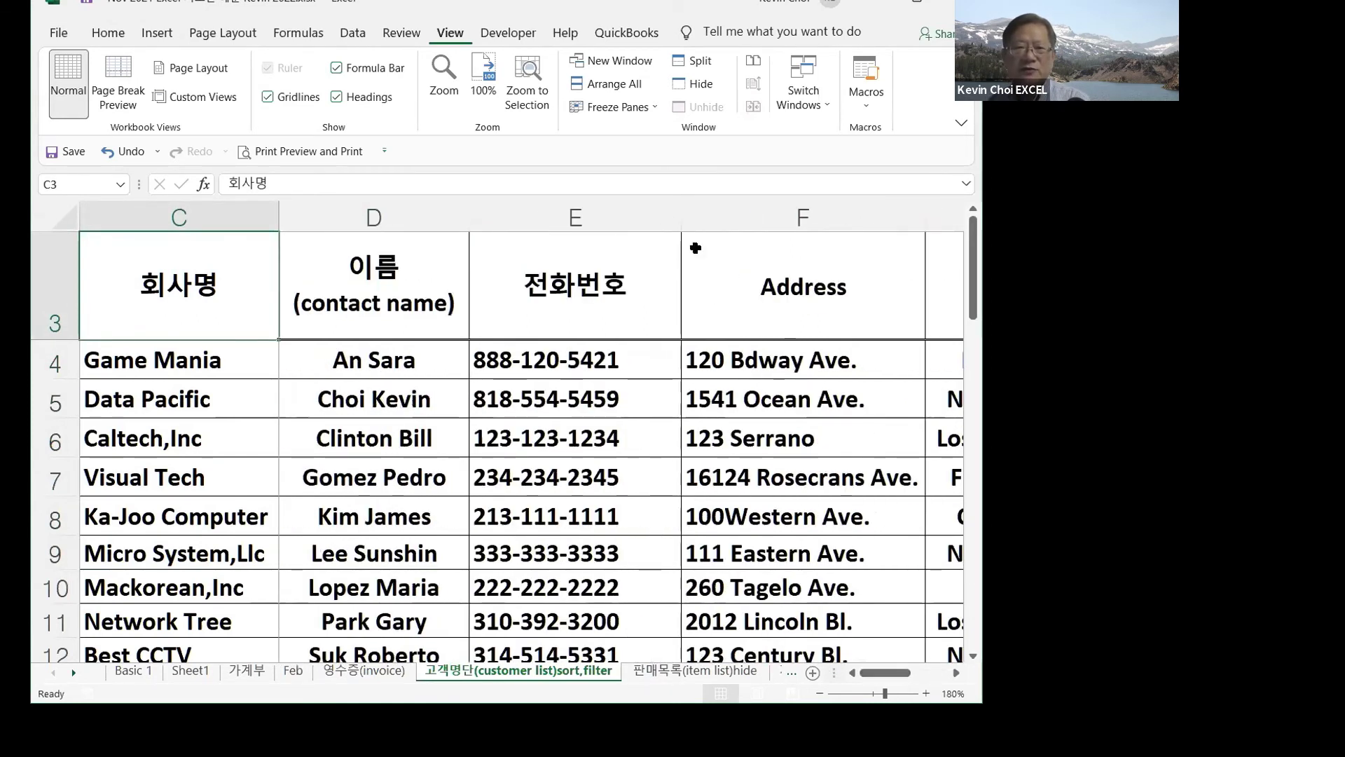
# - Hide columns D to I so only the company name and Balance columns remain side by side
pyautogui.click(369, 213)
pyautogui.moveTo(487, 212); pyautogui.dragTo(555, 205)
pyautogui.rightClick(558, 207)
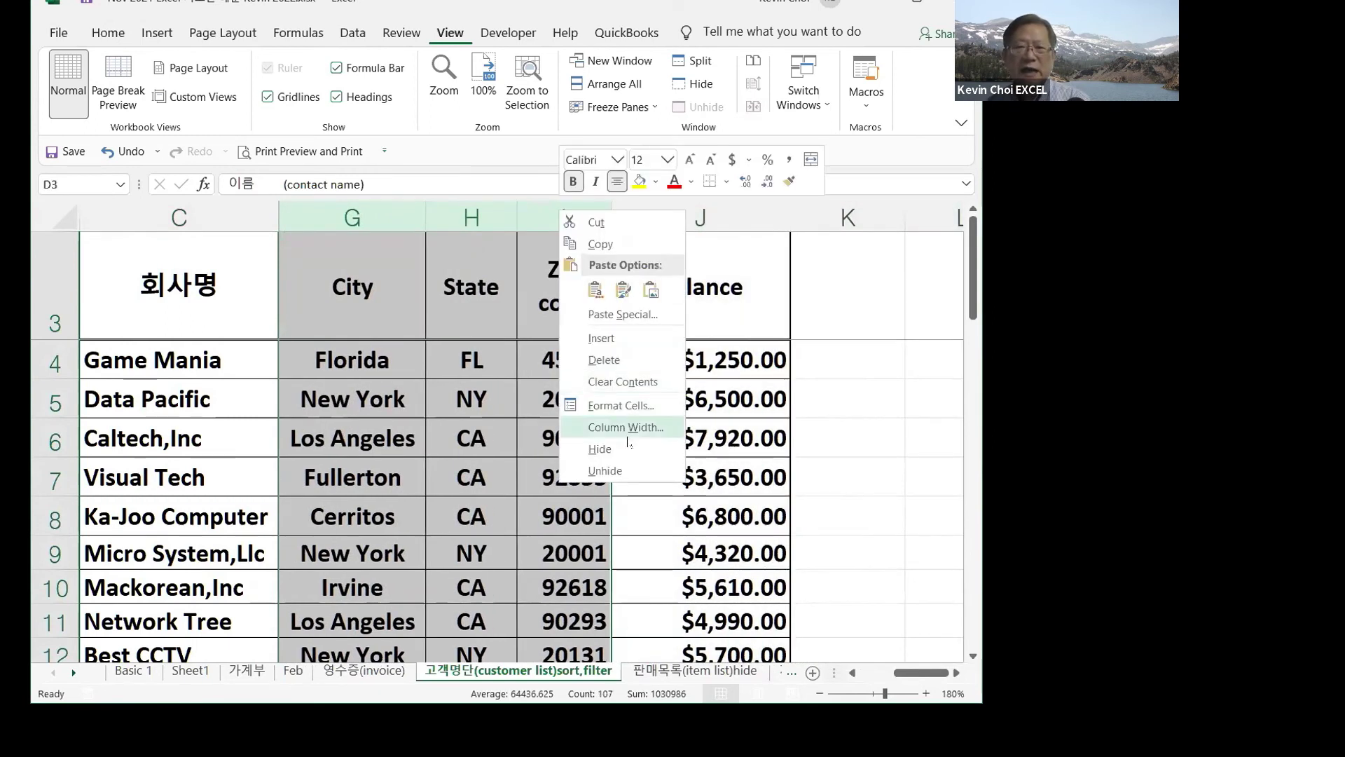
pyautogui.click(617, 454)
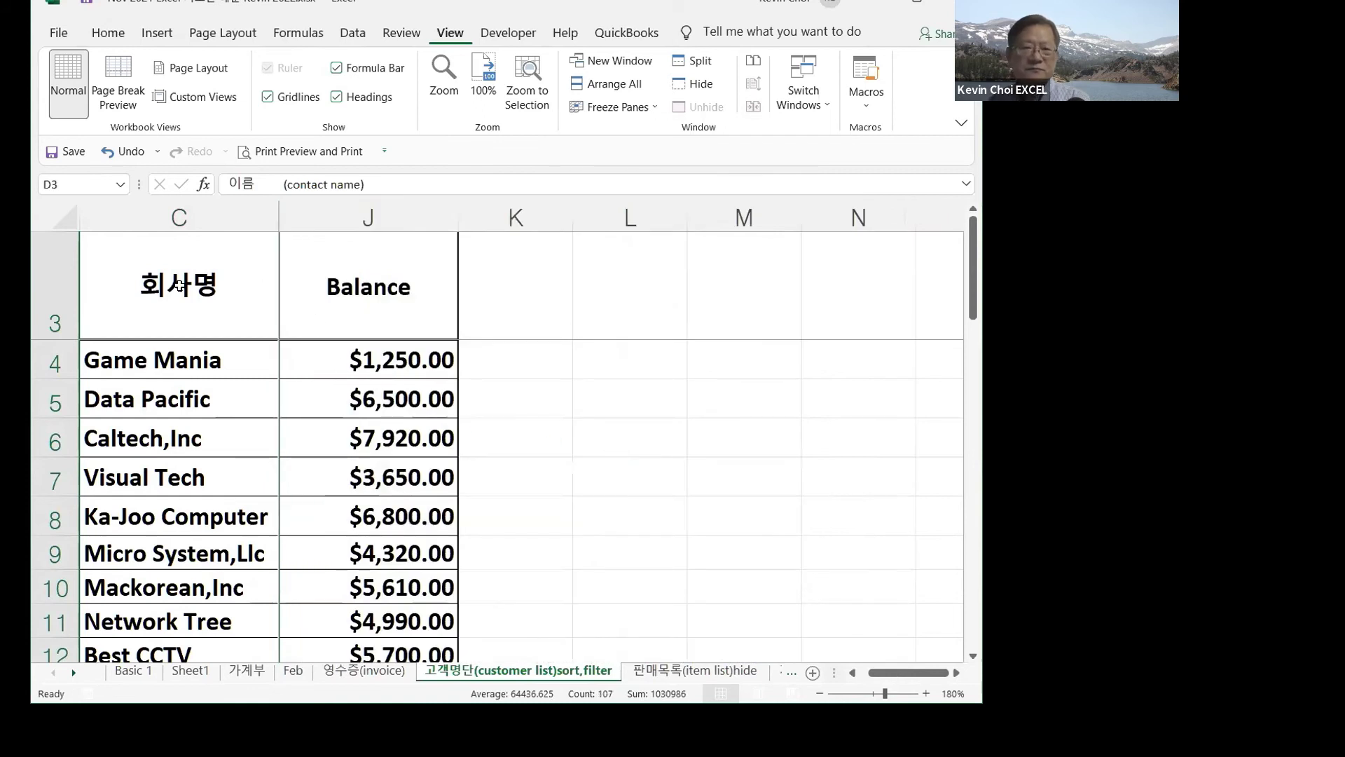
# - Select the customer table from the company name heading in C3 to the last balance in J19
pyautogui.moveTo(176, 287)
pyautogui.mouseDown()
pyautogui.moveTo(285, 285)
pyautogui.moveTo(366, 334)
pyautogui.mouseUp()
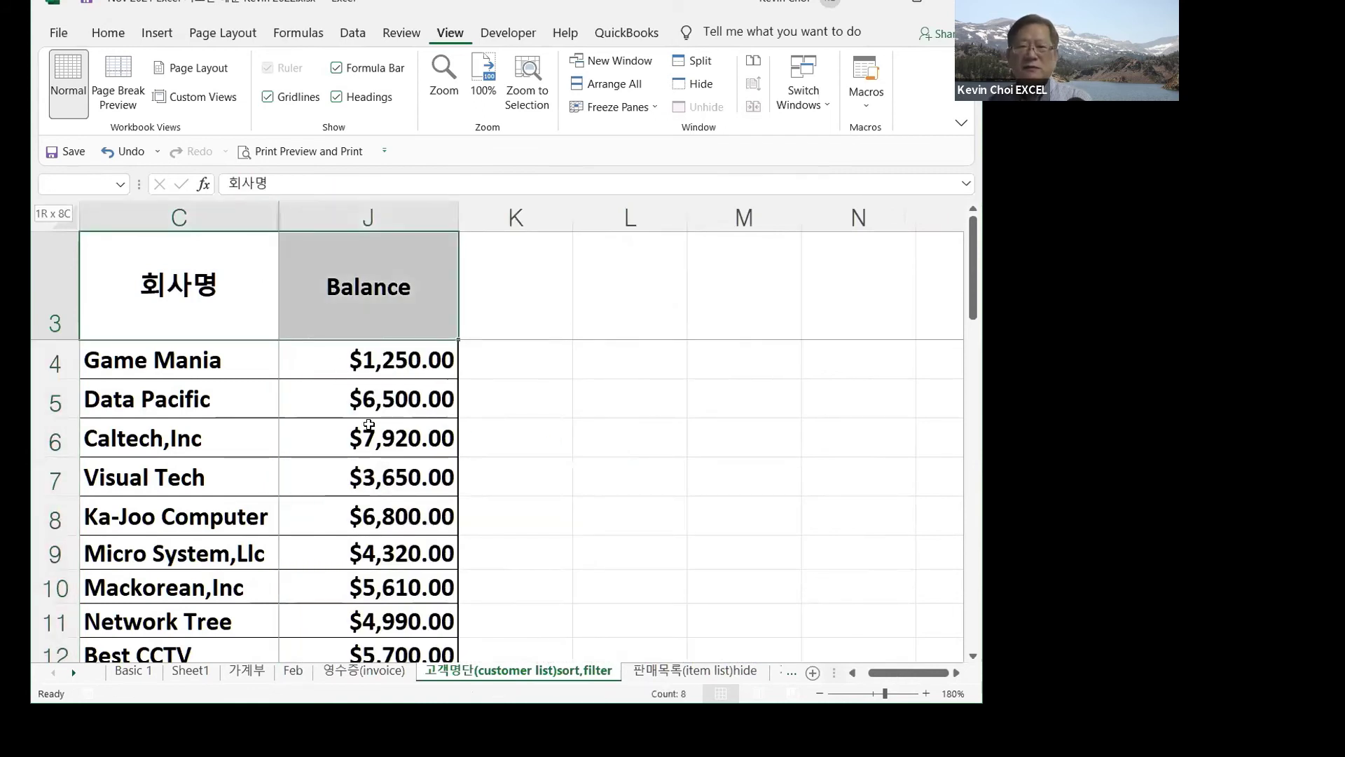
pyautogui.moveTo(369, 619); pyautogui.dragTo(367, 672)
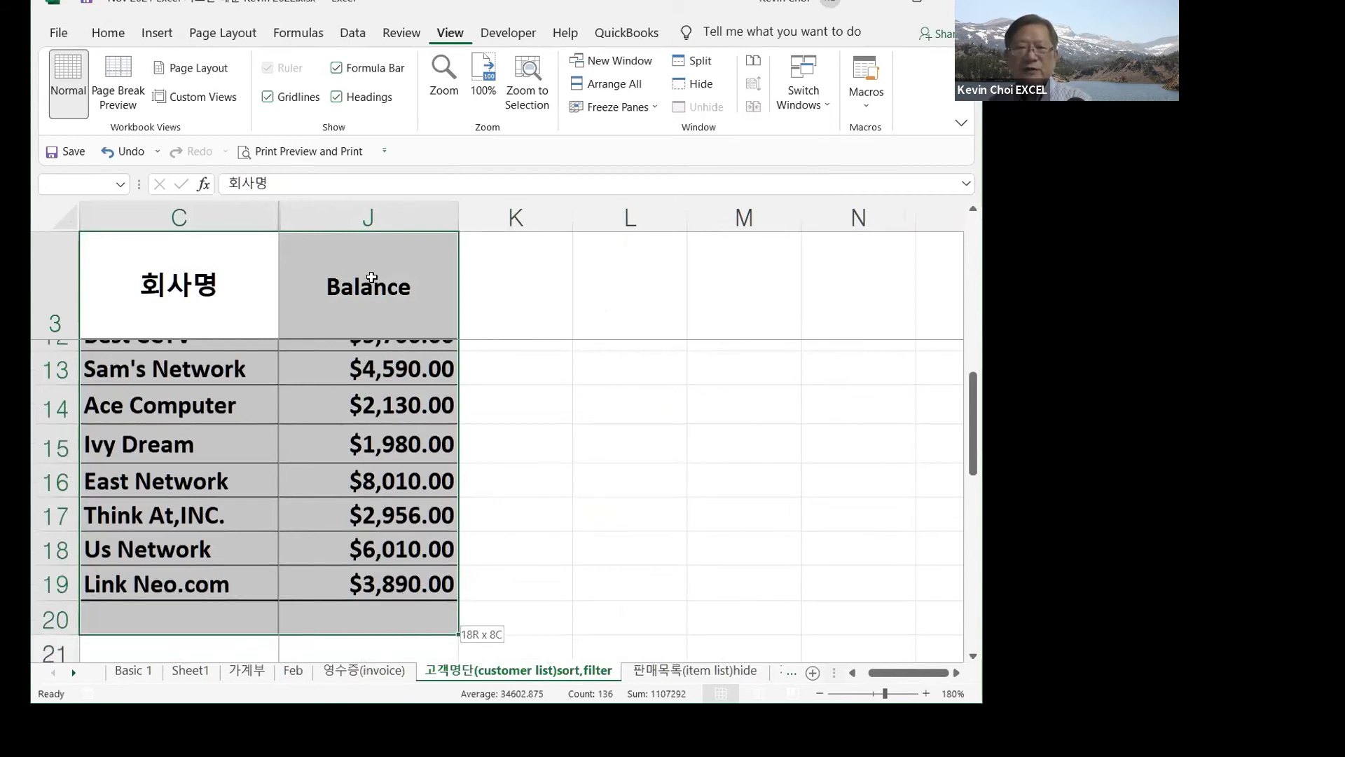
pyautogui.click(732, 301)
pyautogui.scroll(-2, 639, 408)
pyautogui.click(410, 422)
pyautogui.moveTo(410, 422); pyautogui.dragTo(126, 283)
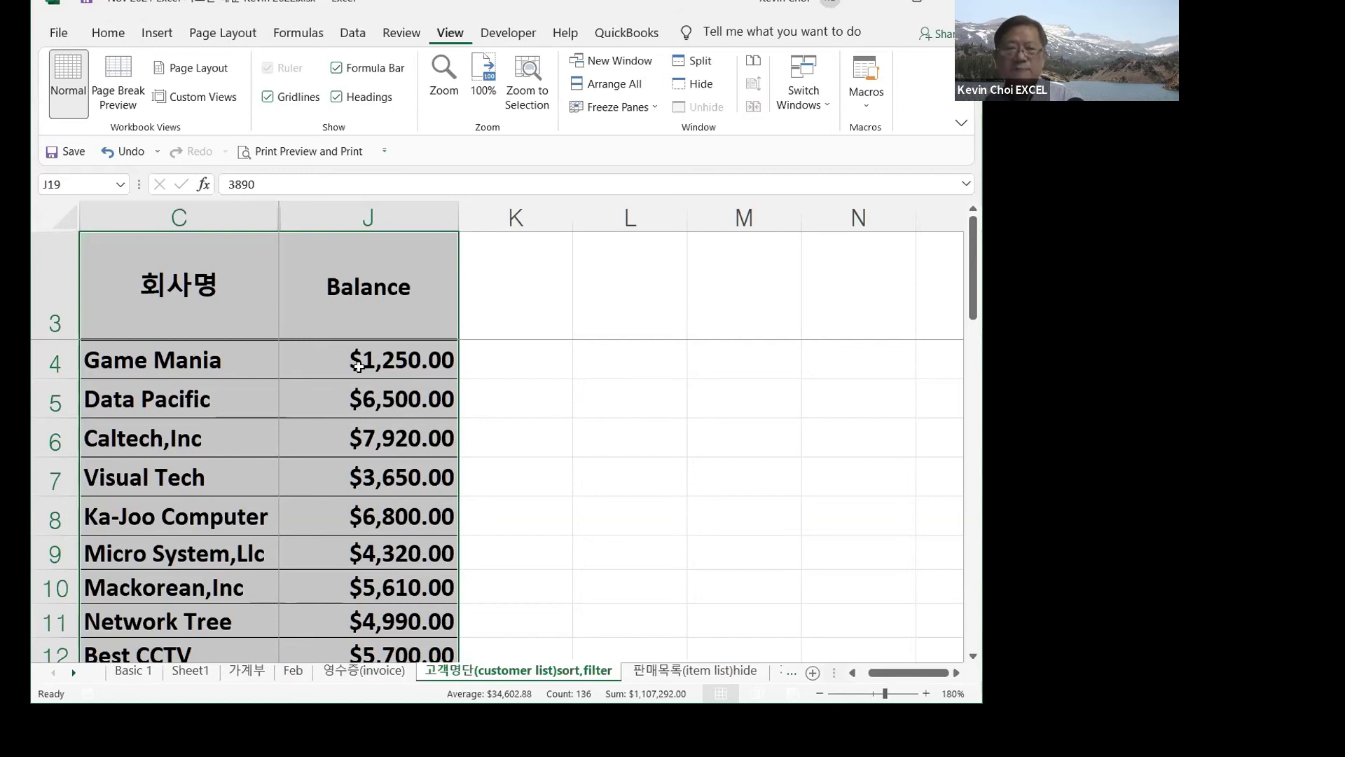
# - Open the print preview of the customer list and look through the available printers, including Microsoft Print to PDF
pyautogui.click(58, 33)
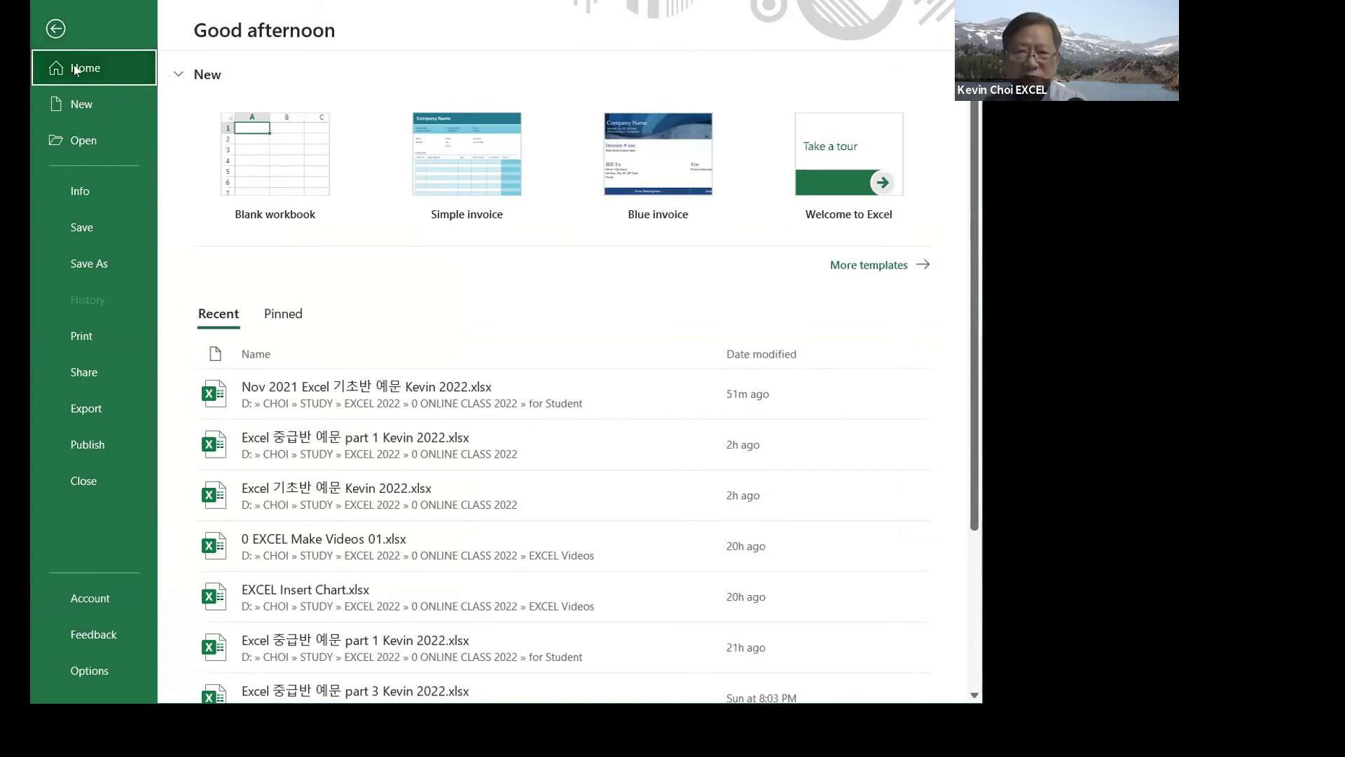
pyautogui.click(80, 339)
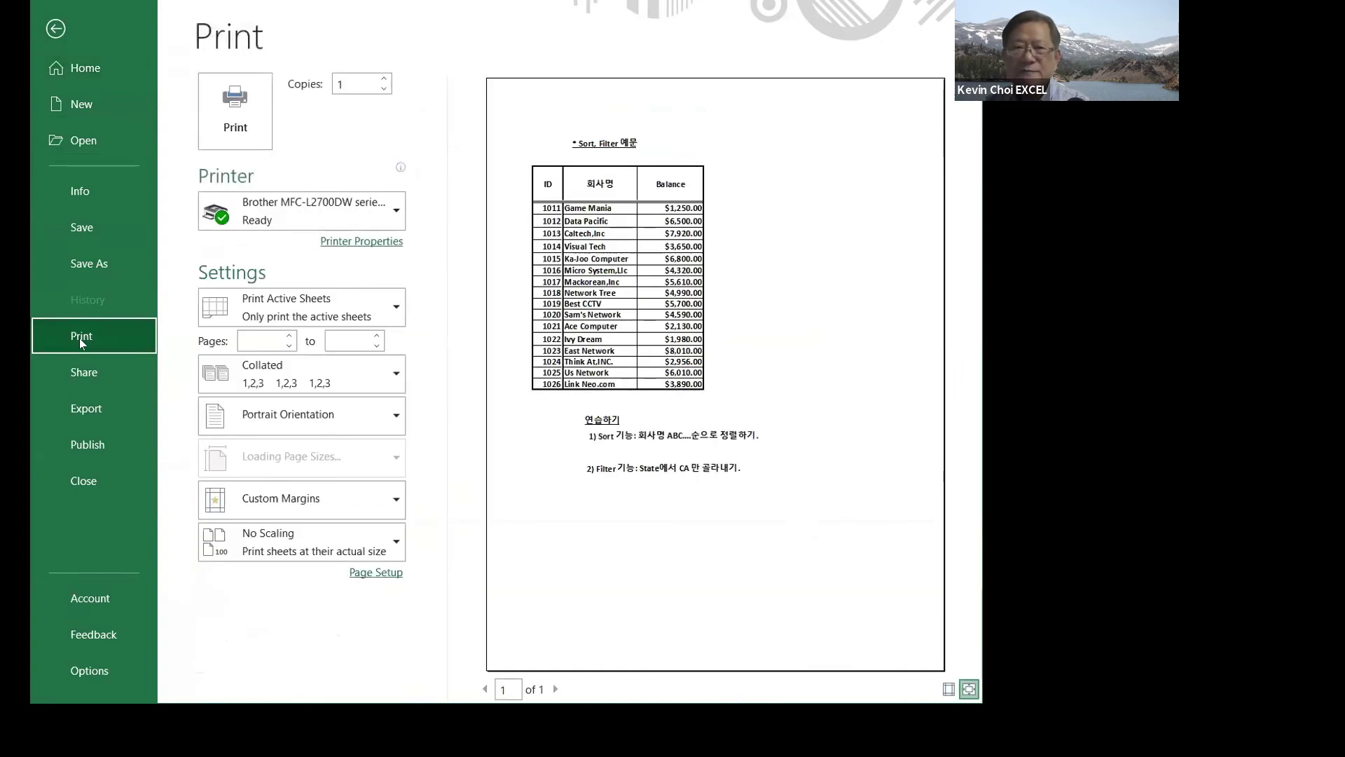
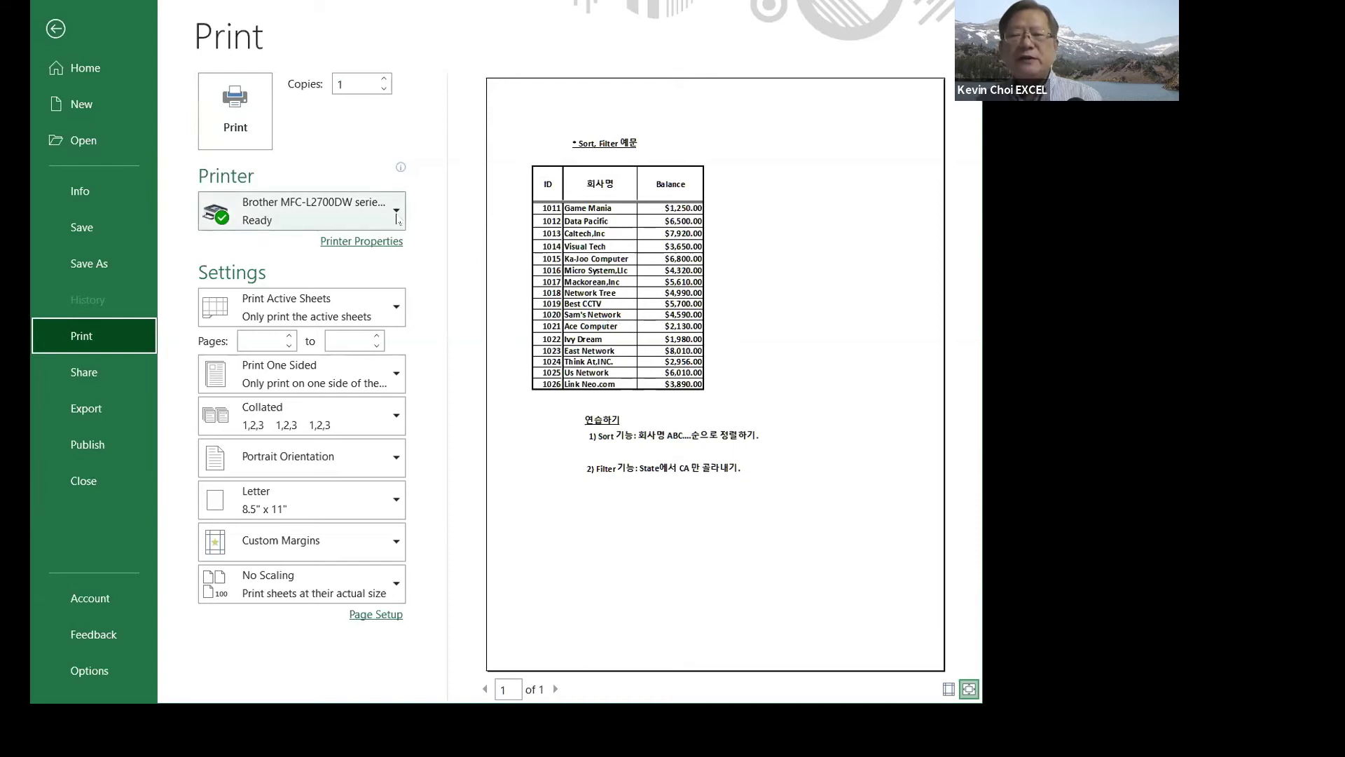
pyautogui.moveTo(382, 220)
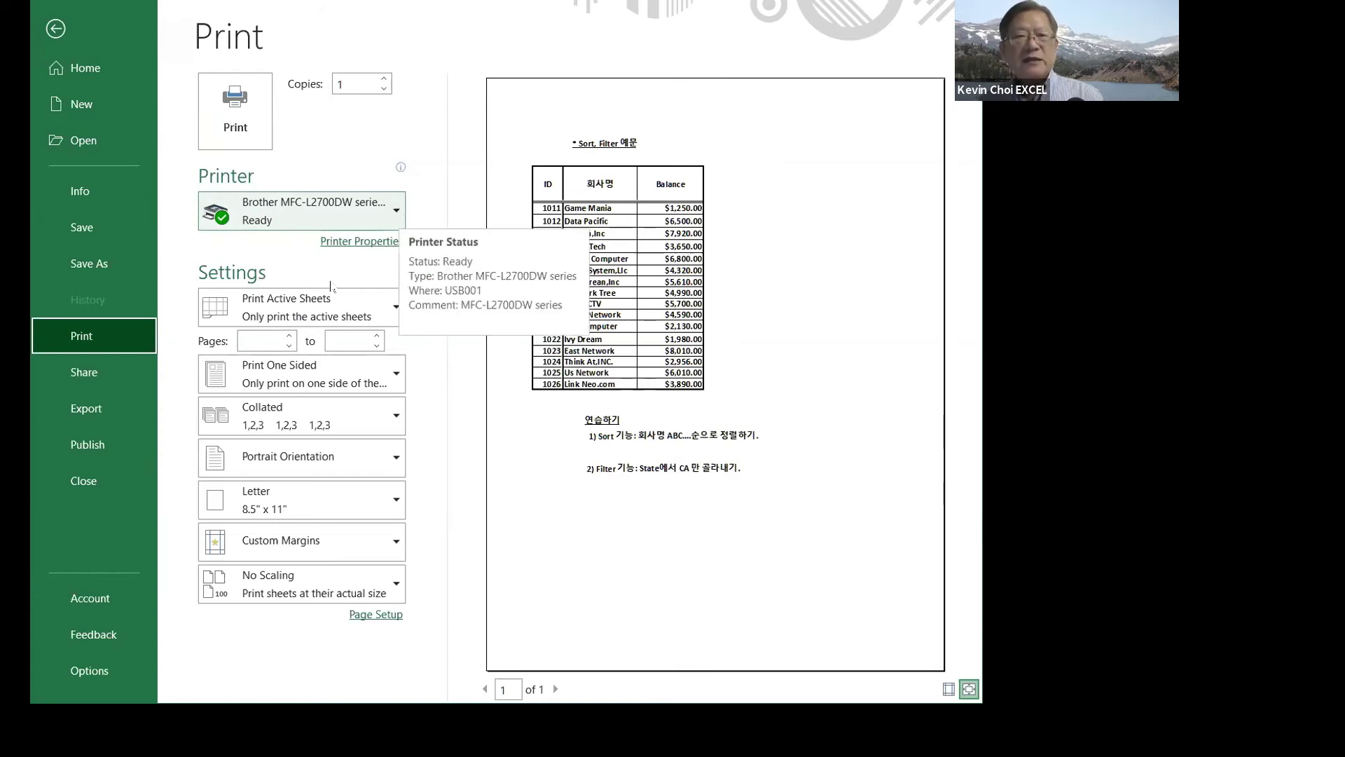
pyautogui.click(398, 214)
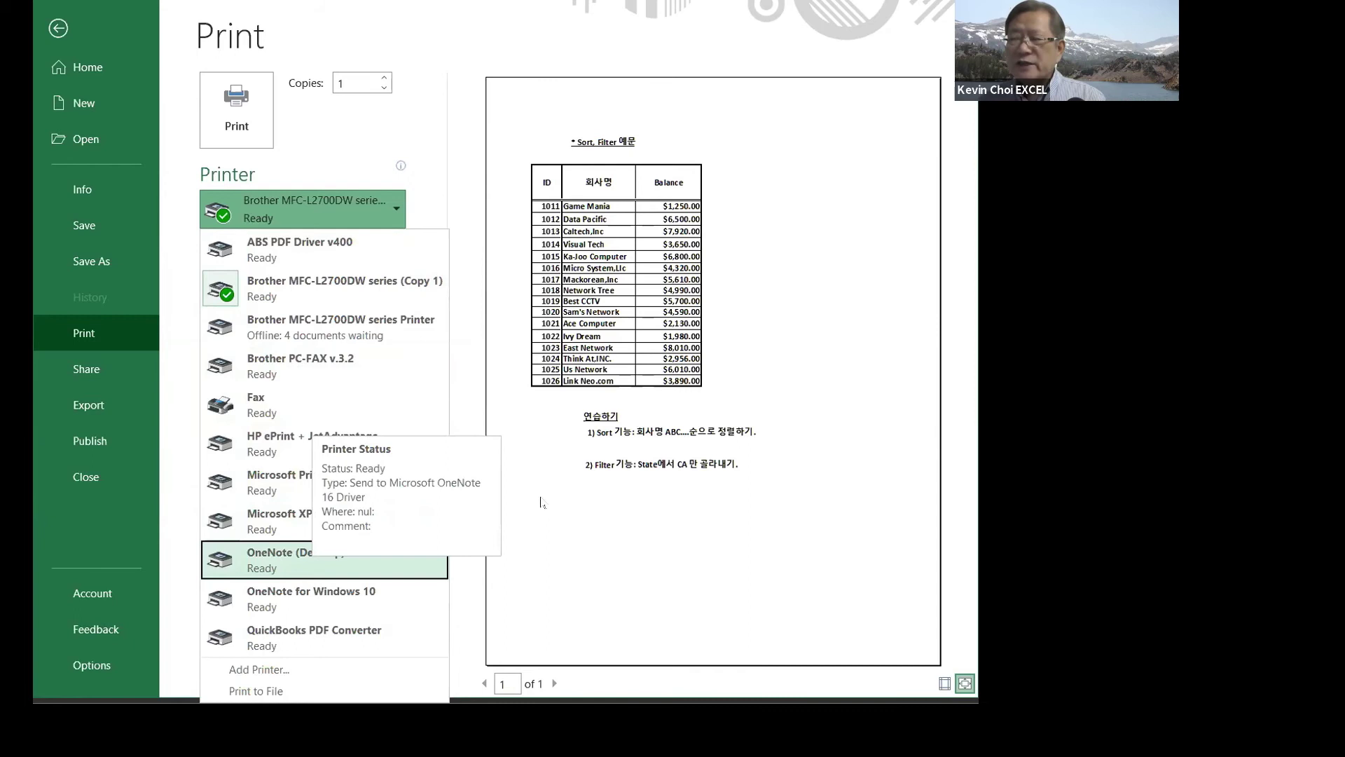
pyautogui.click(311, 578)
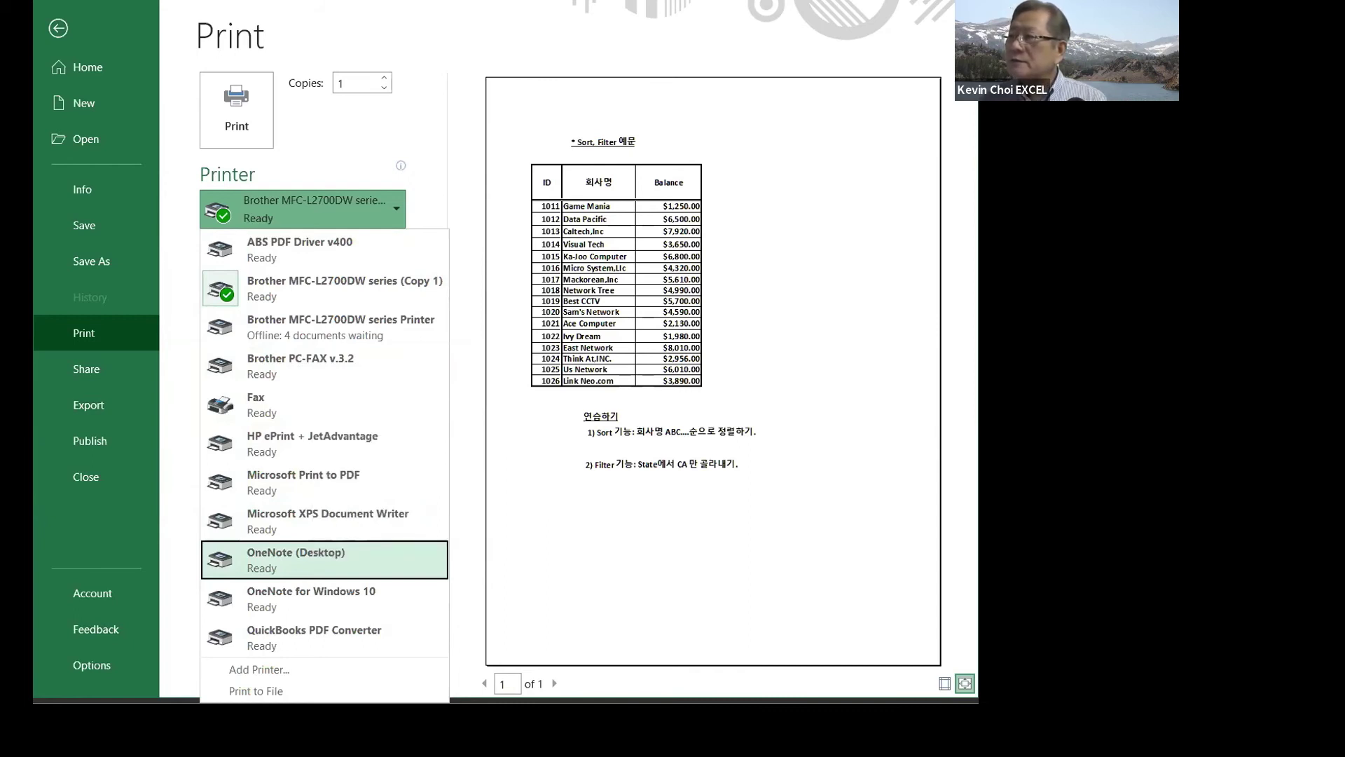
pyautogui.press('Escape')
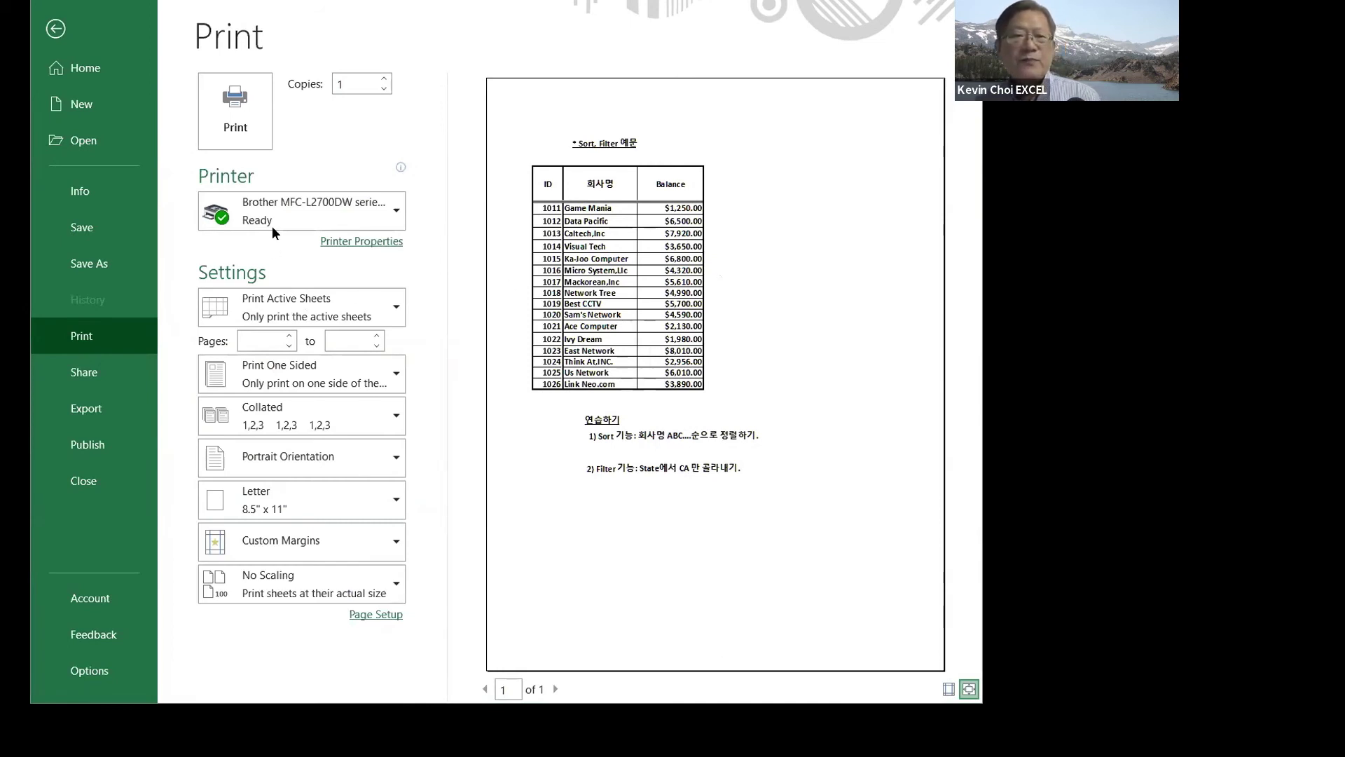
pyautogui.click(399, 214)
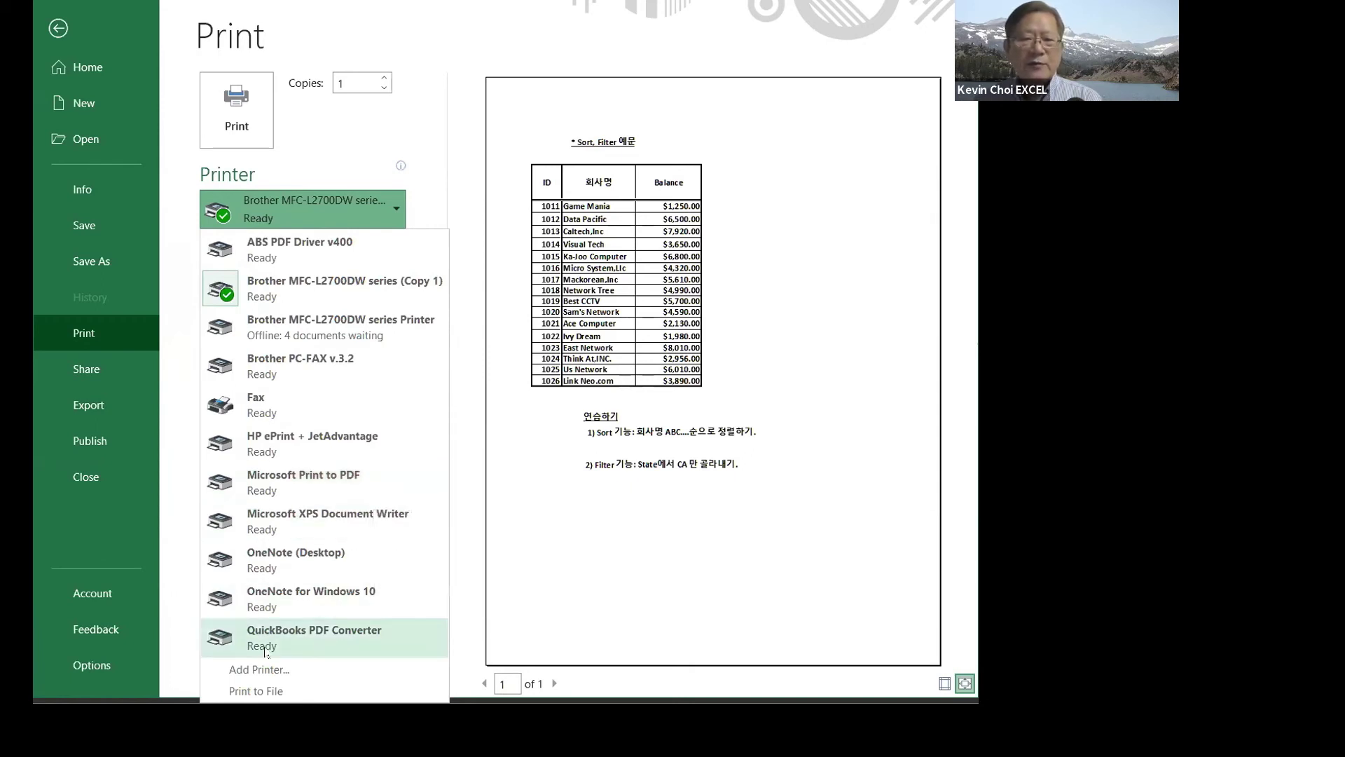
pyautogui.moveTo(336, 639)
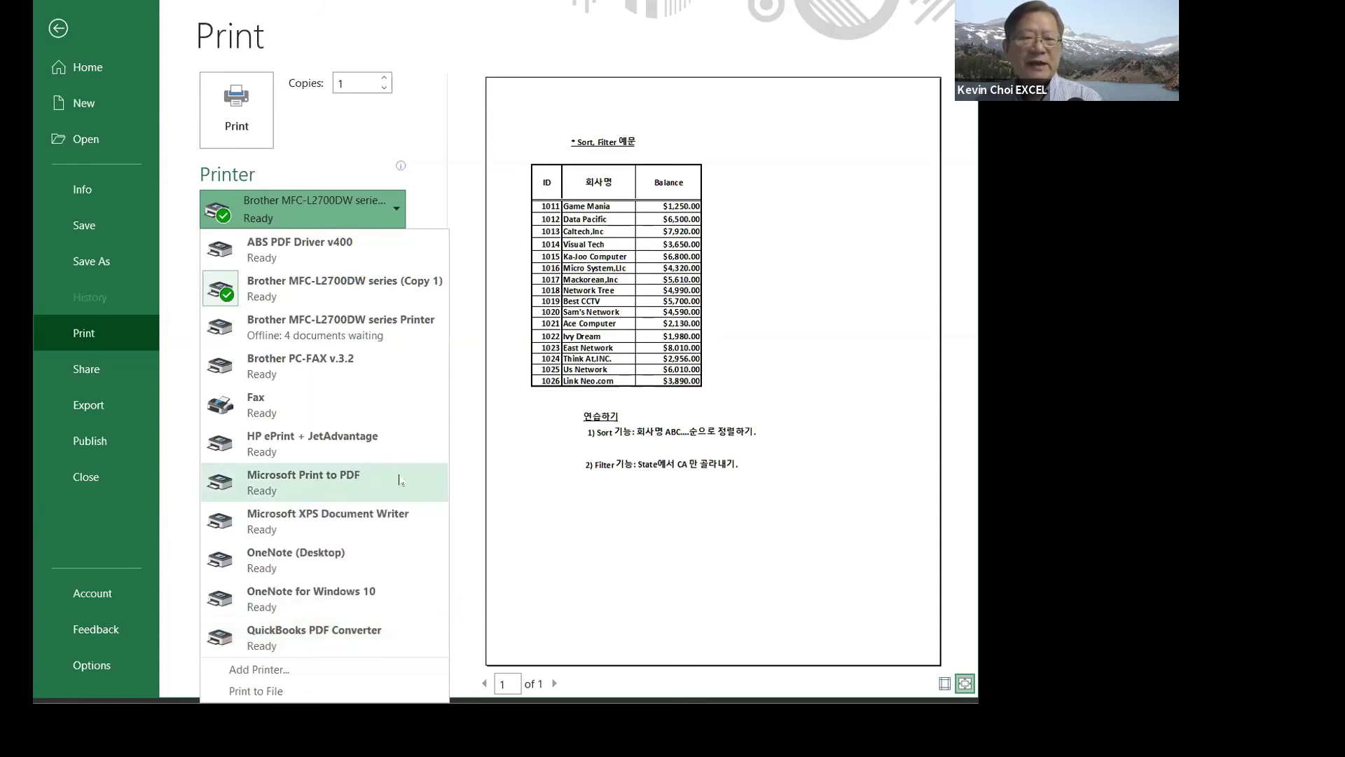
pyautogui.moveTo(406, 473)
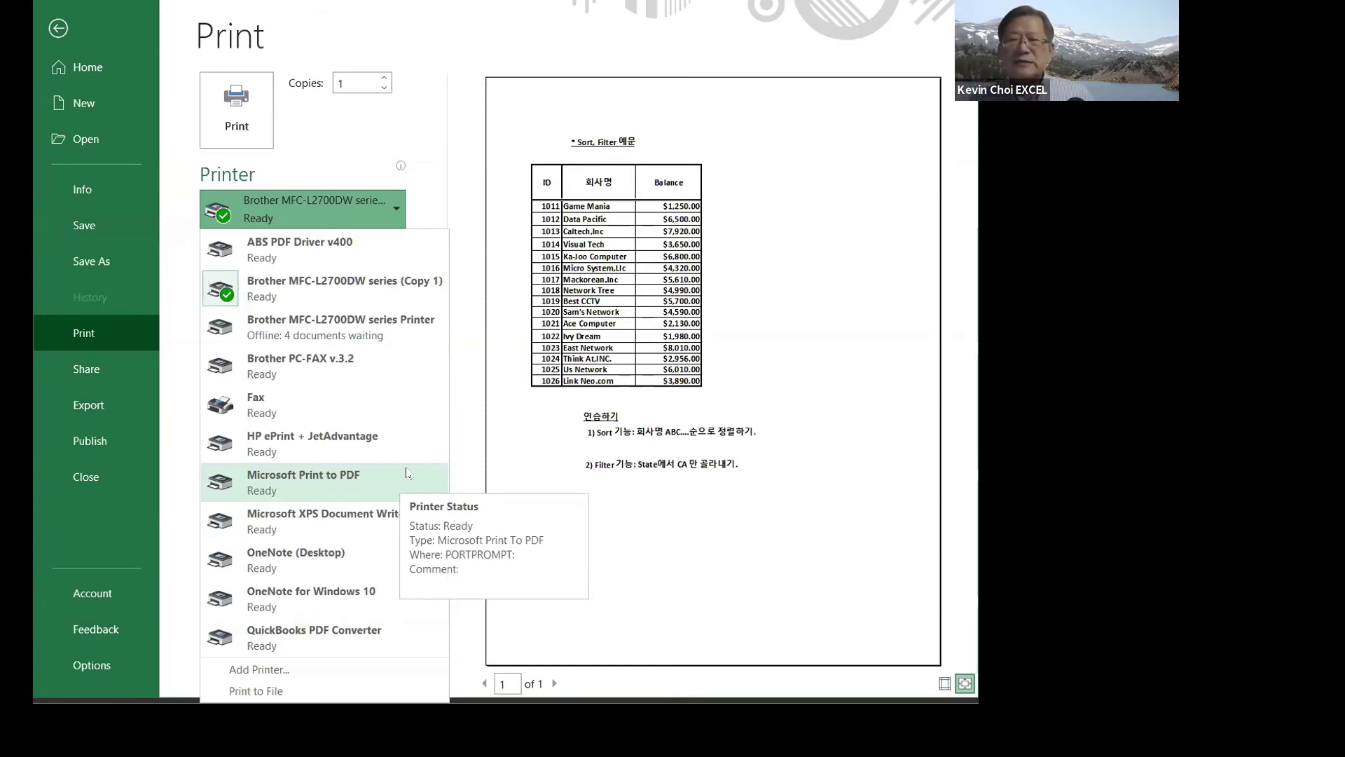
pyautogui.press('Up')
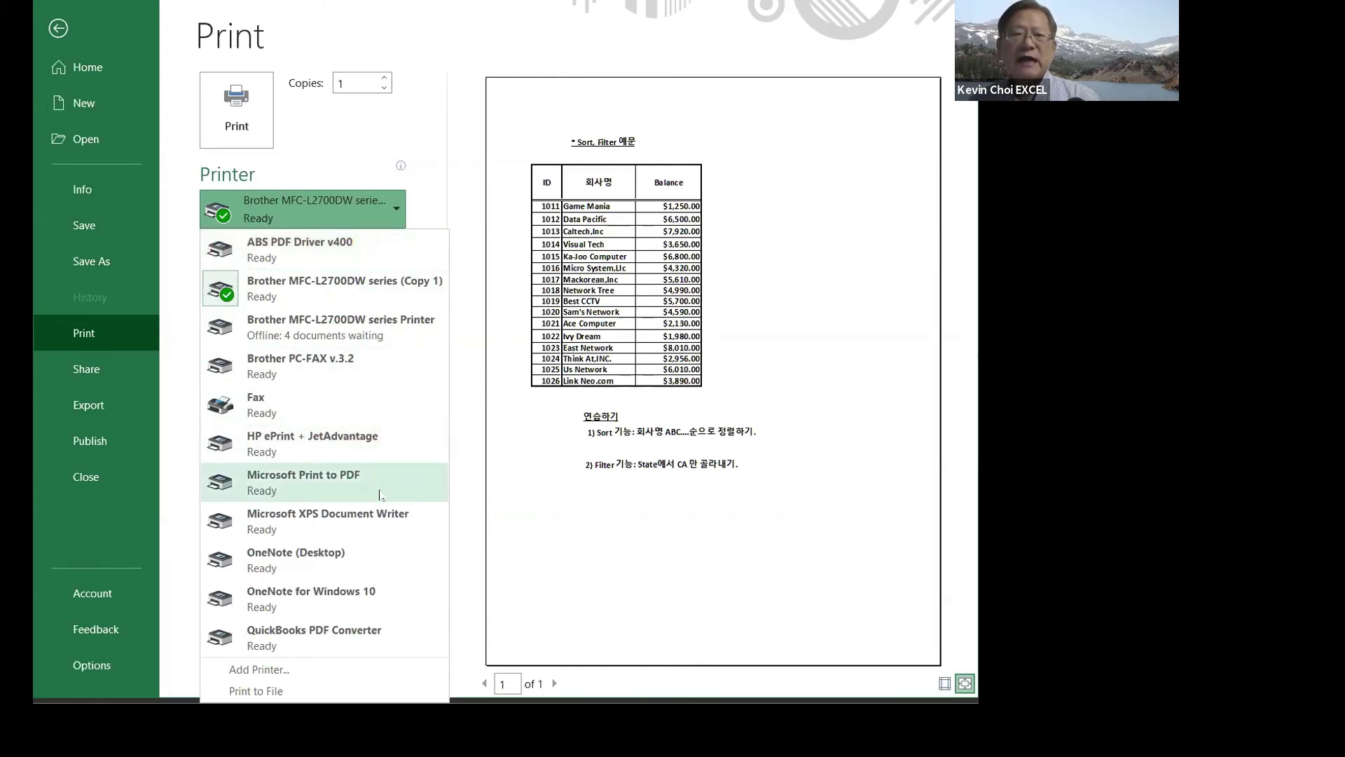
pyautogui.moveTo(381, 496)
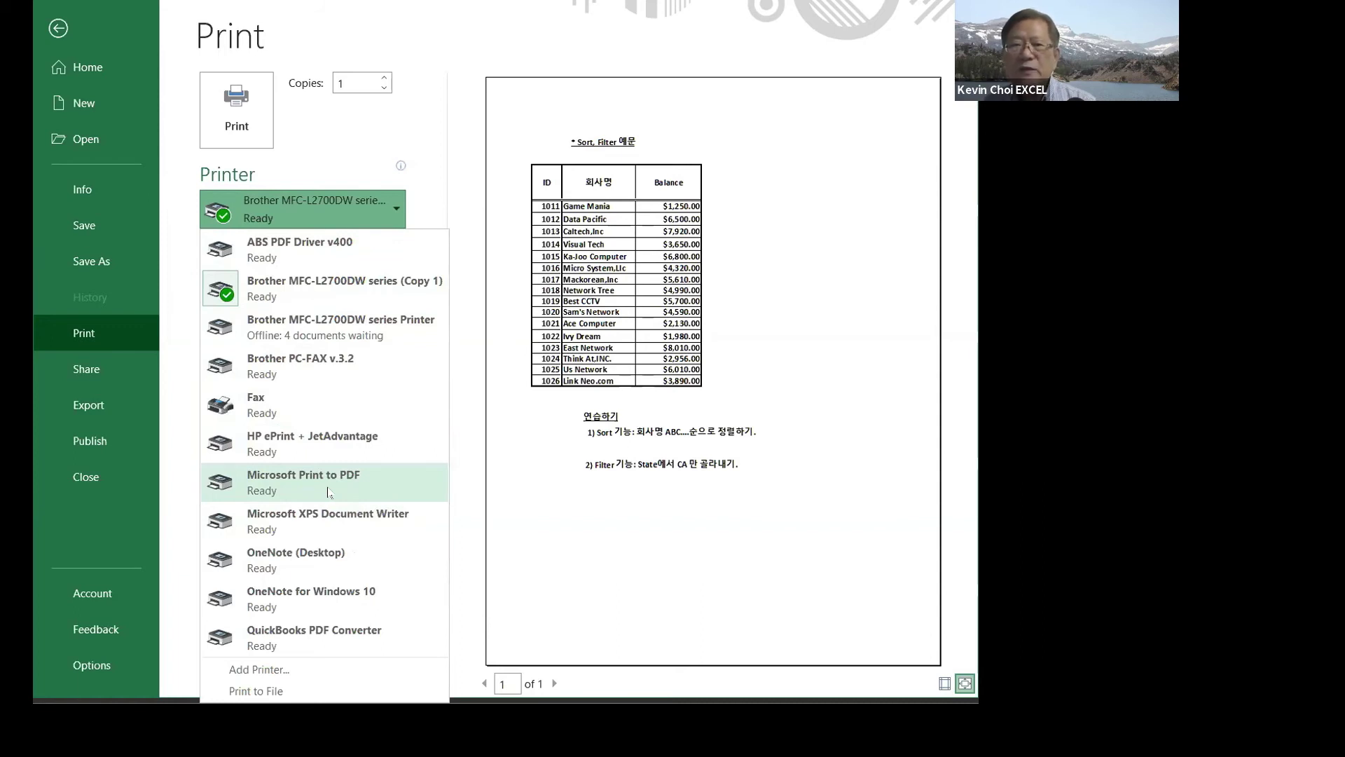
pyautogui.click(456, 204)
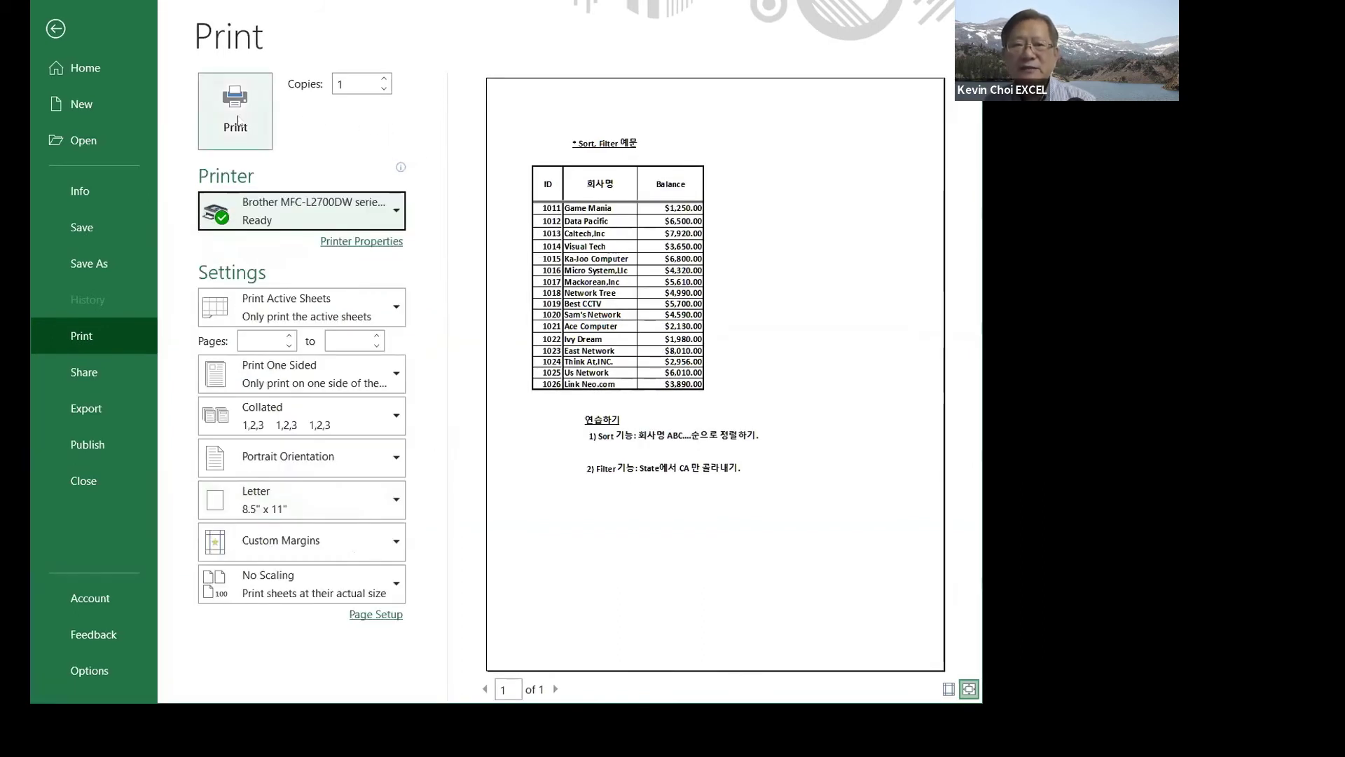
# - Choose Microsoft Print to PDF as the printer, start printing the customer list, and cancel saving the output file
pyautogui.click(394, 210)
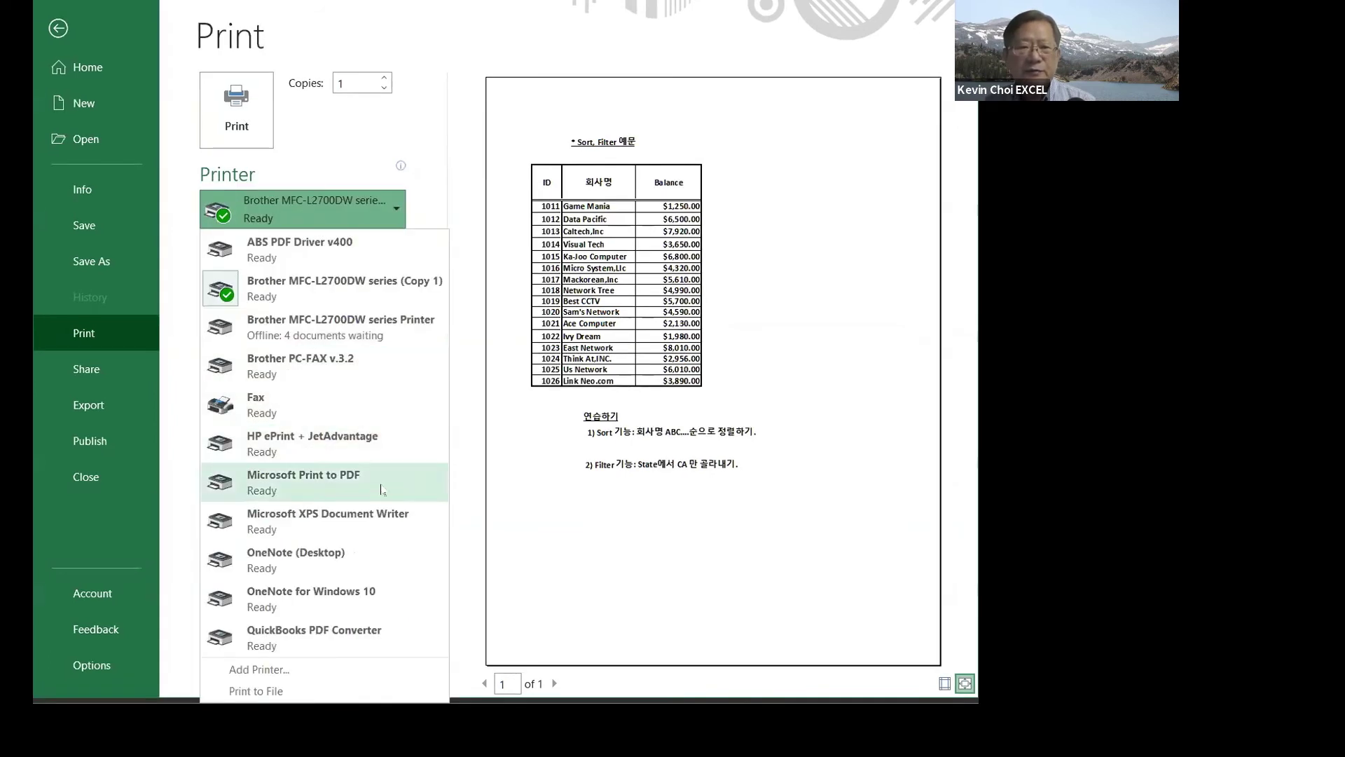
pyautogui.click(349, 486)
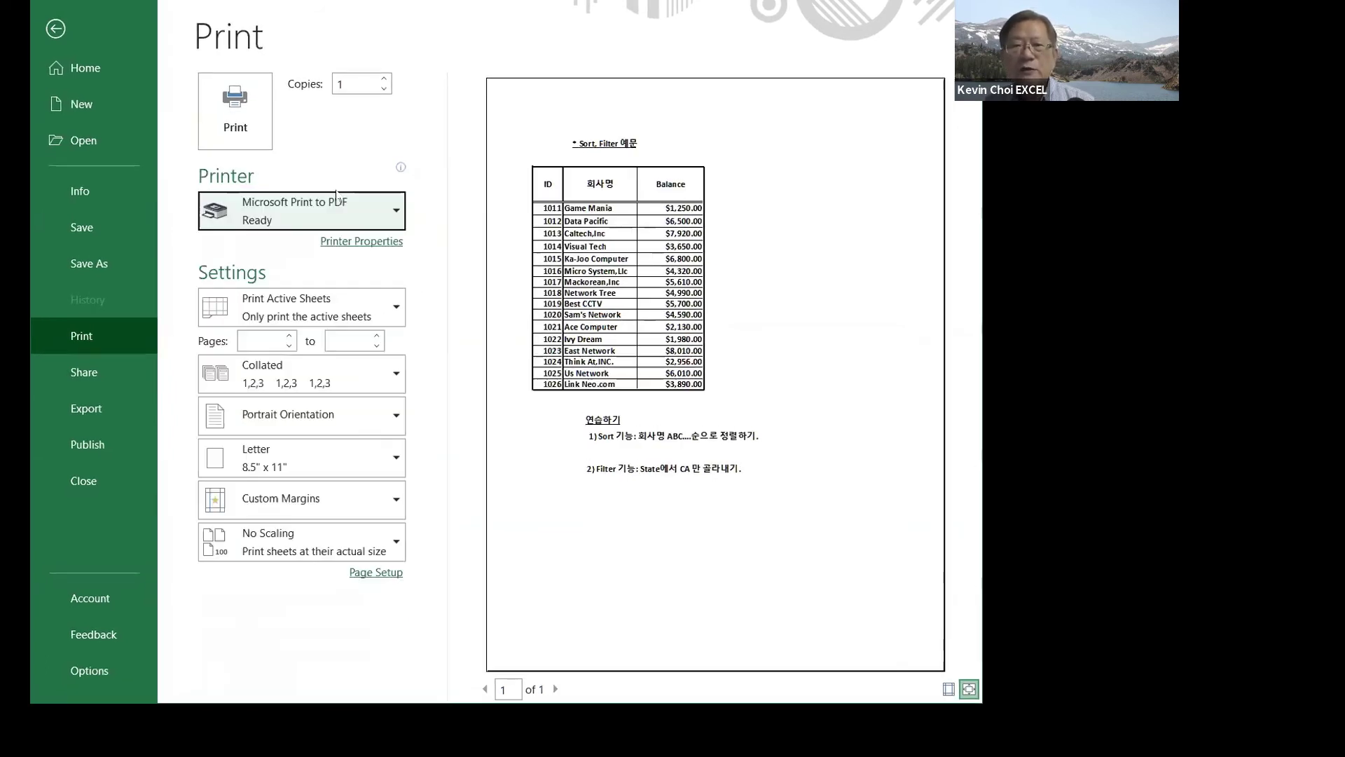
pyautogui.click(249, 123)
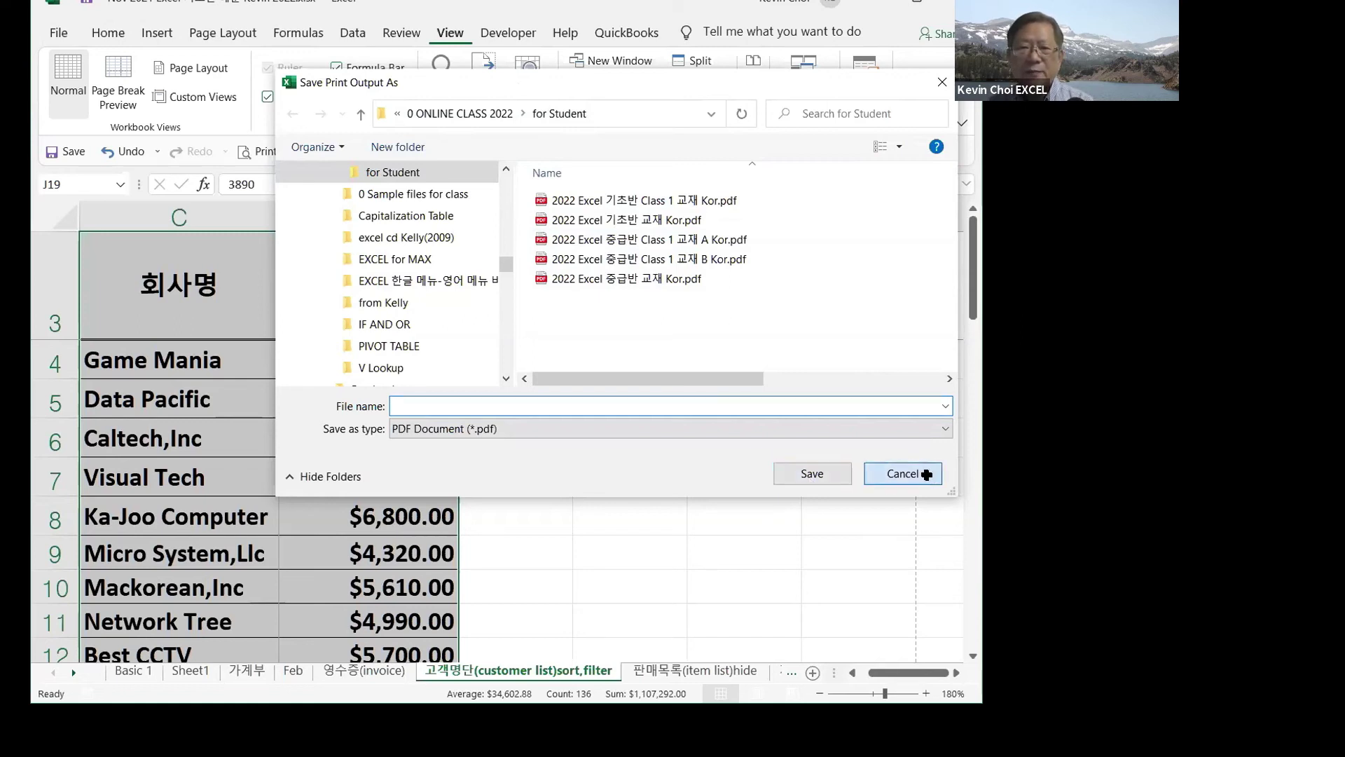
pyautogui.click(926, 477)
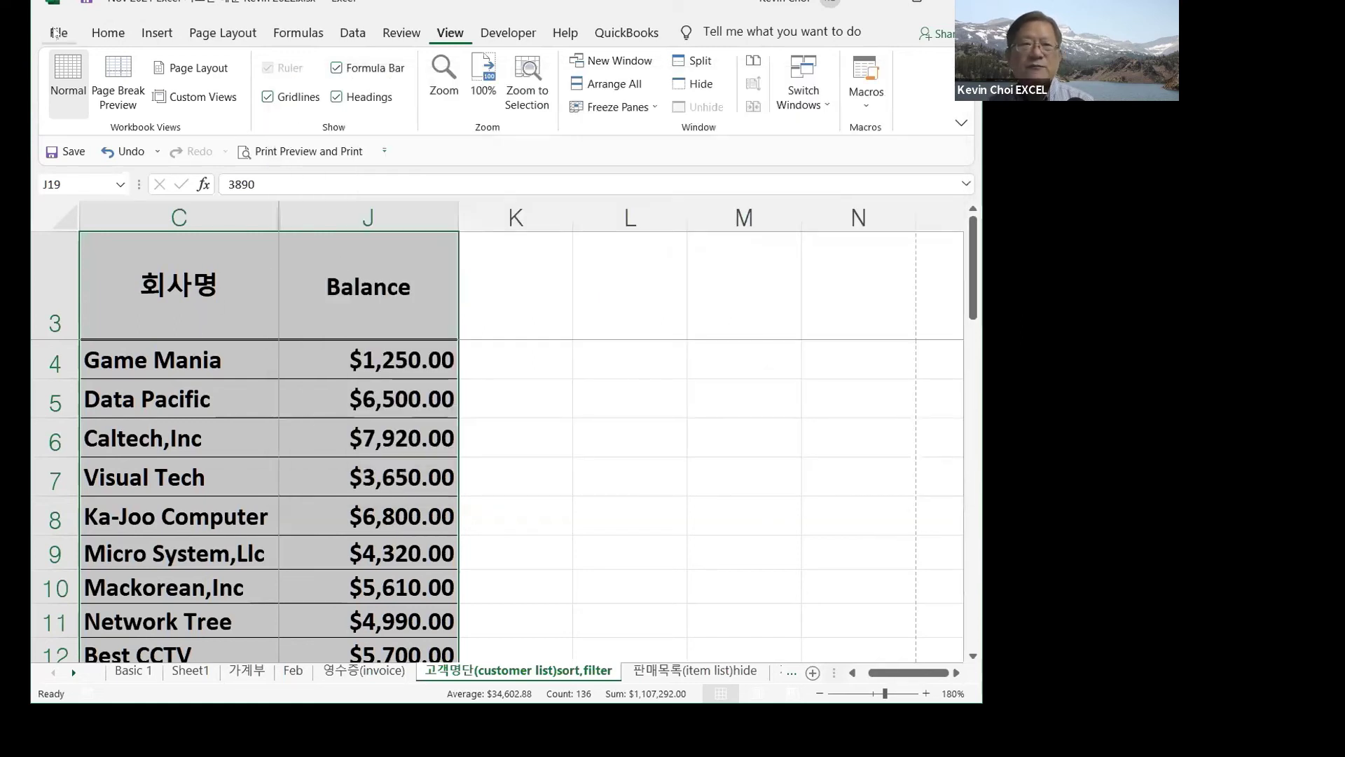
# - Preview the customer list with Print Selection, and set the print range back to Print Active Sheets
pyautogui.click(58, 32)
pyautogui.click(90, 330)
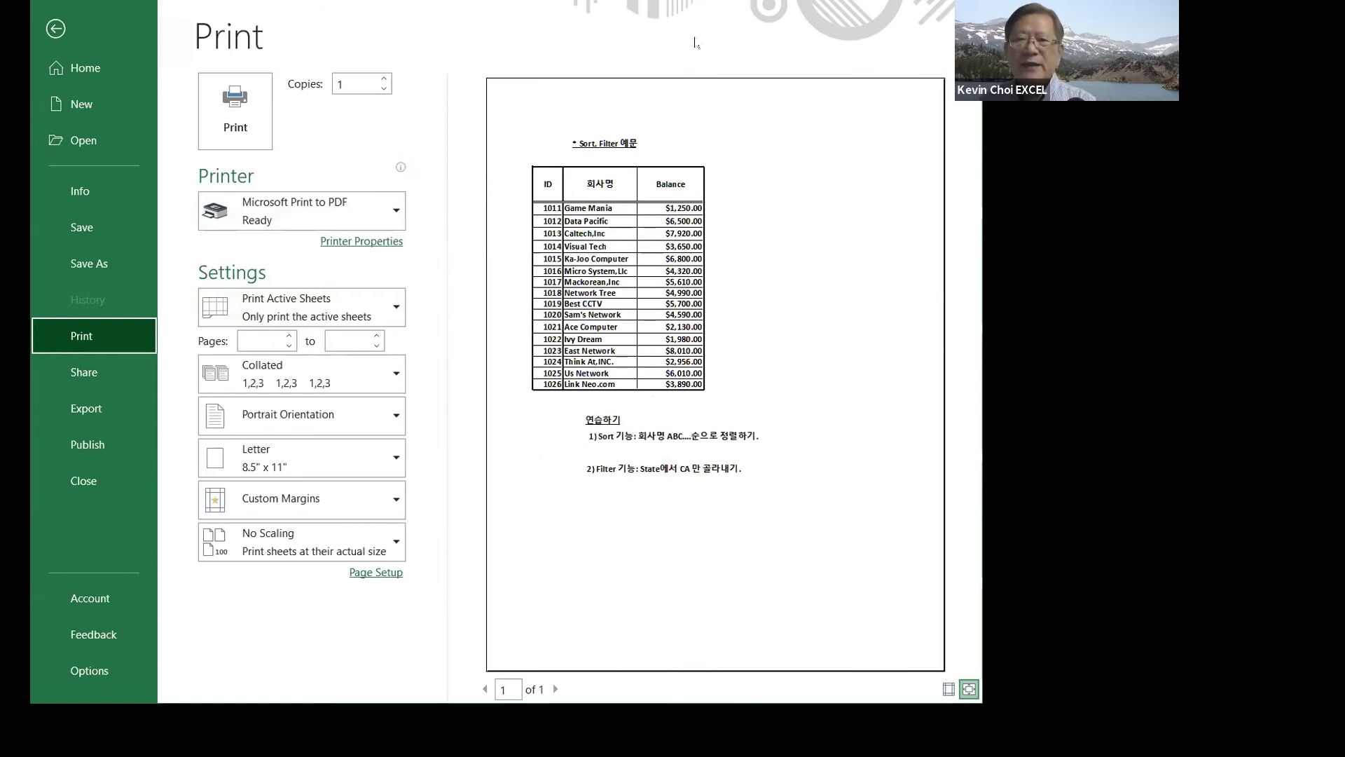
pyautogui.click(396, 310)
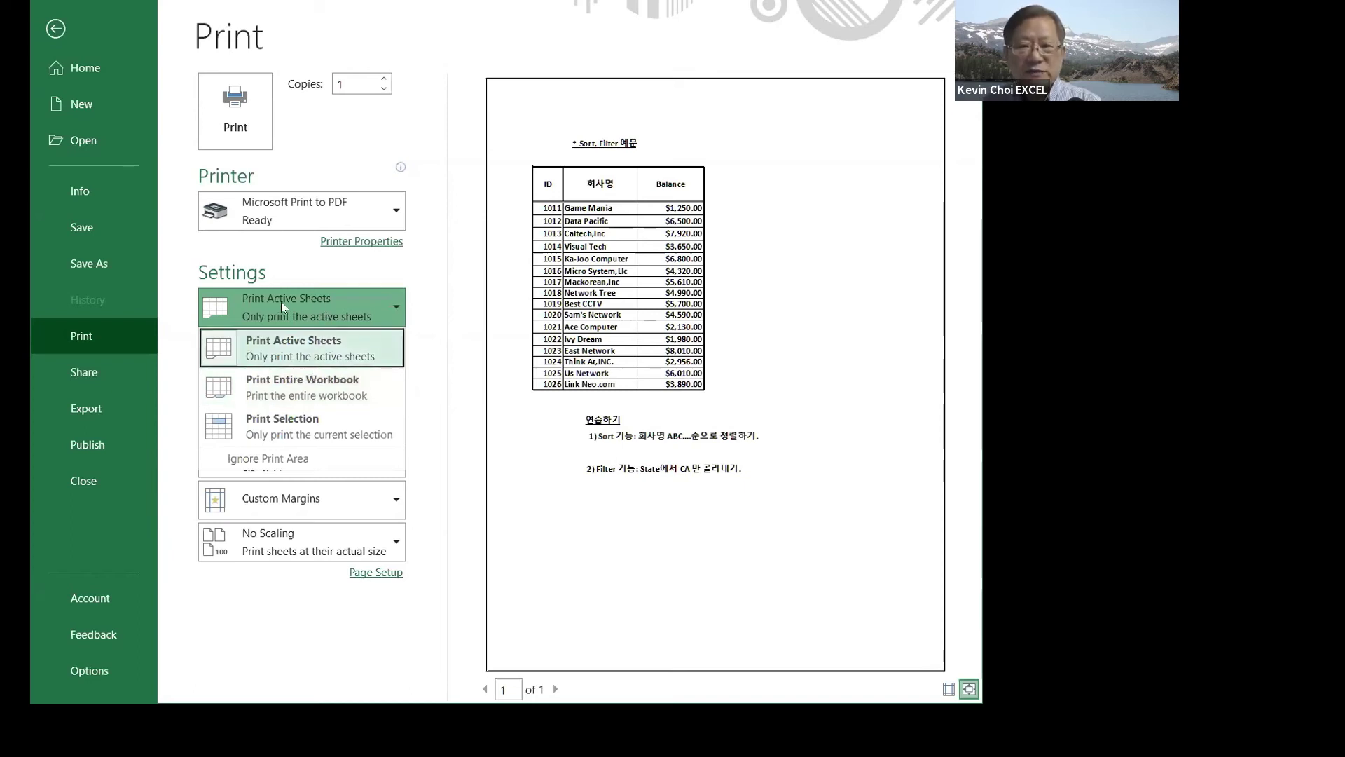
pyautogui.press('Down')
pyautogui.press('Down')
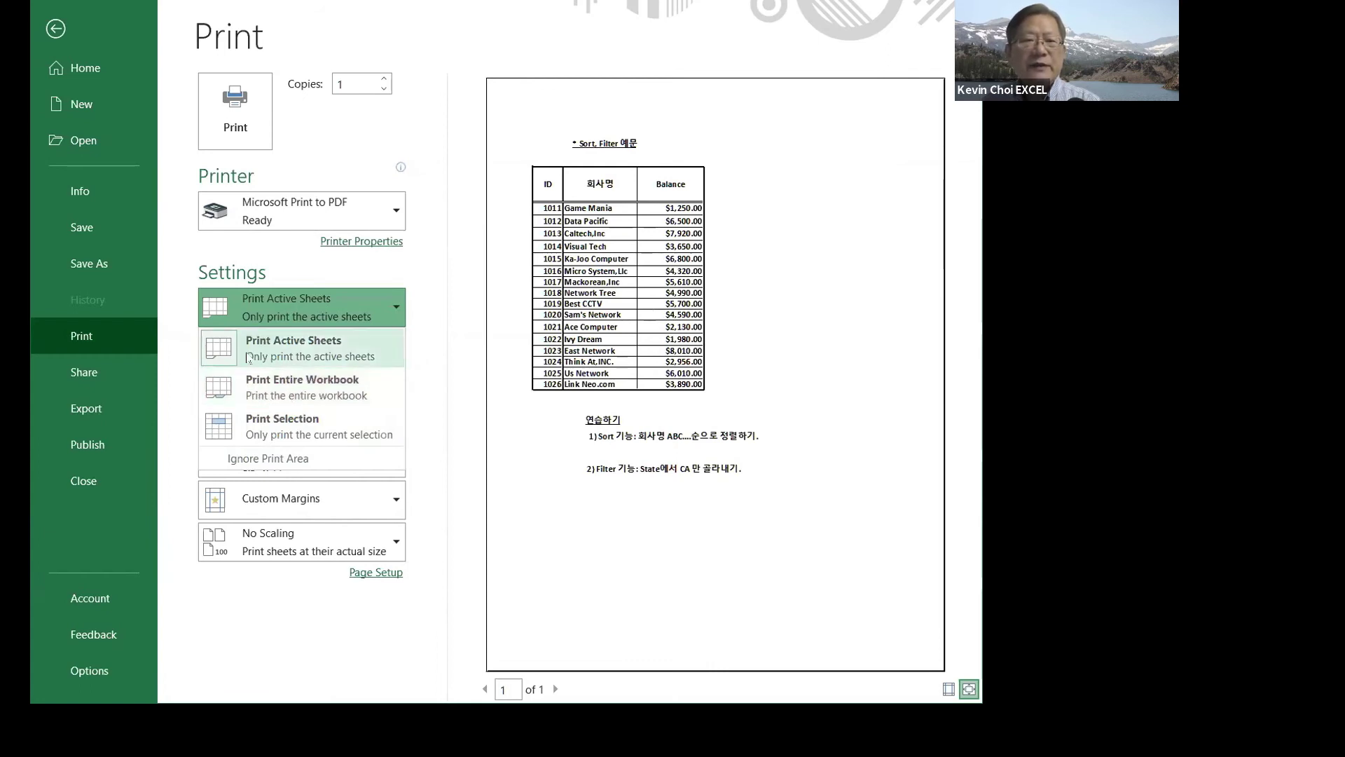
pyautogui.click(293, 436)
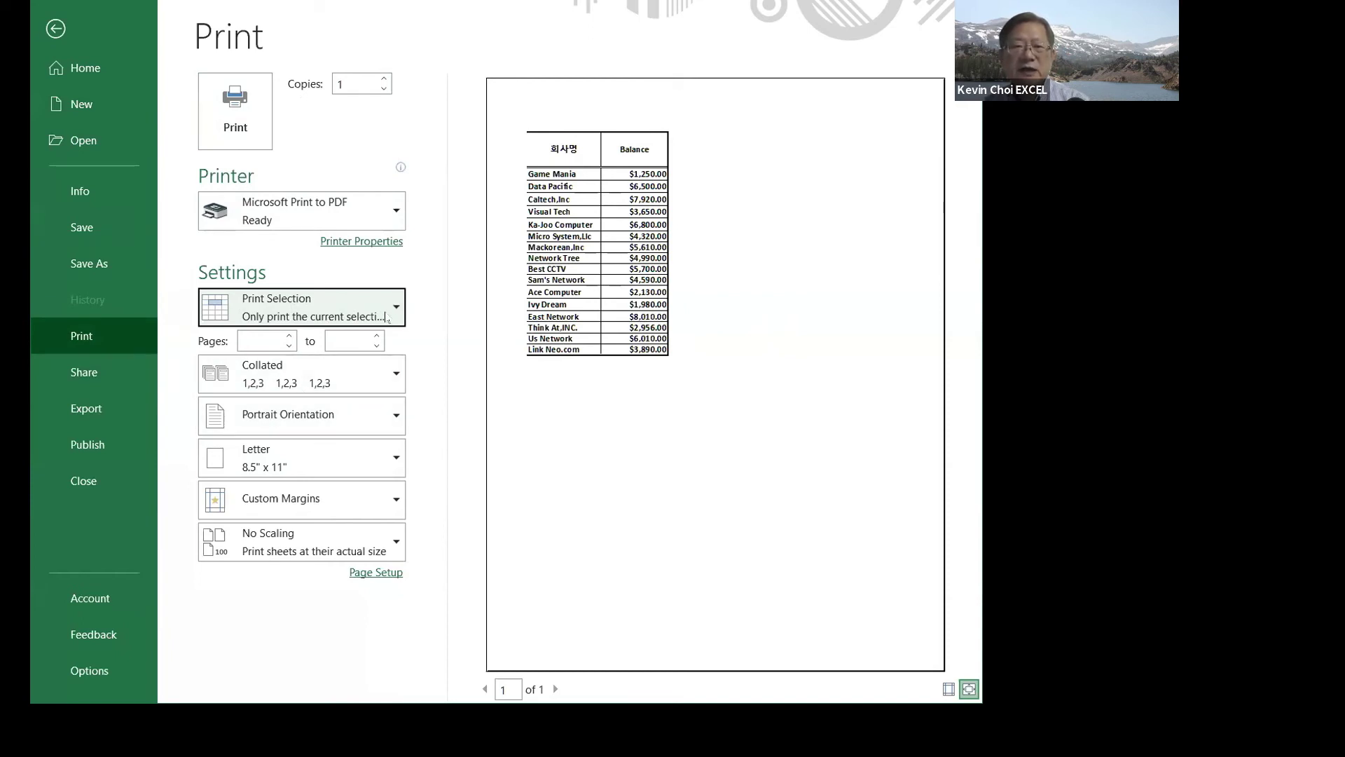
pyautogui.click(395, 307)
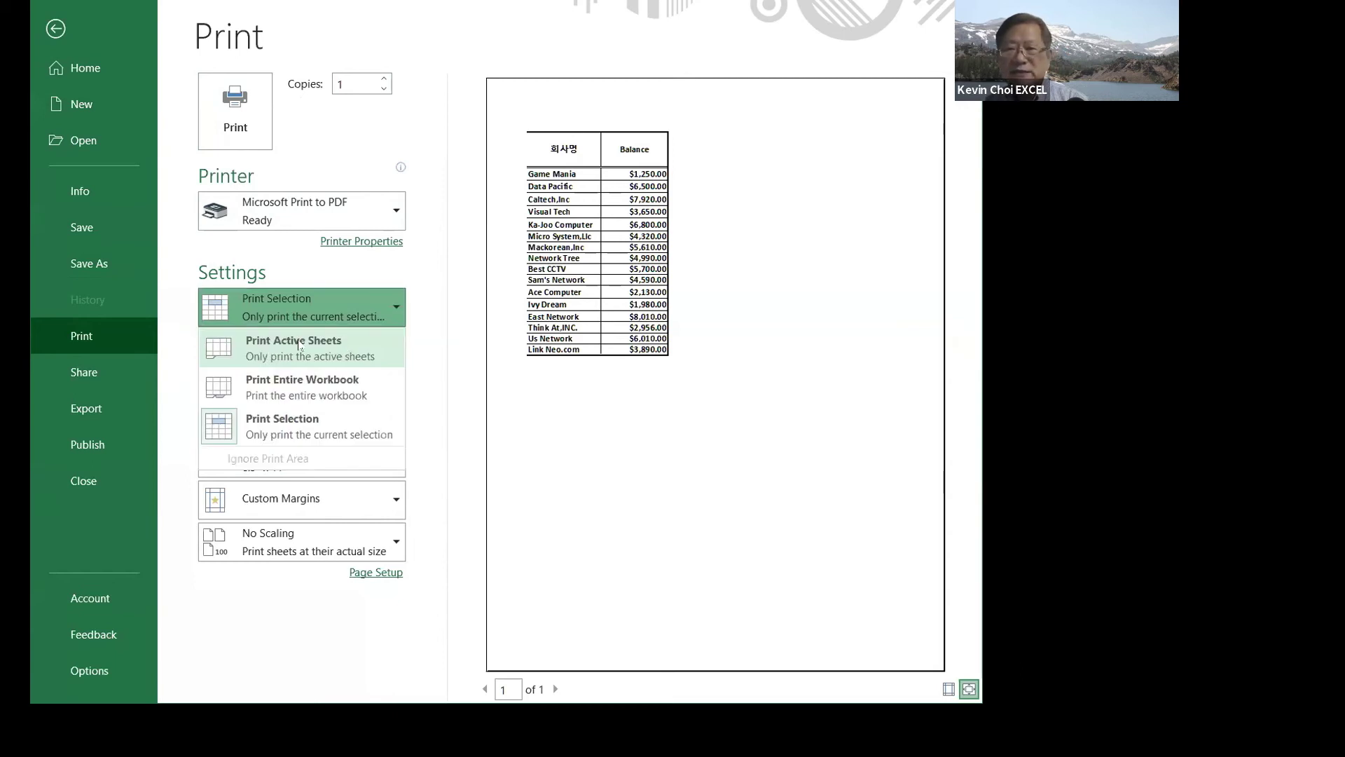
pyautogui.click(299, 344)
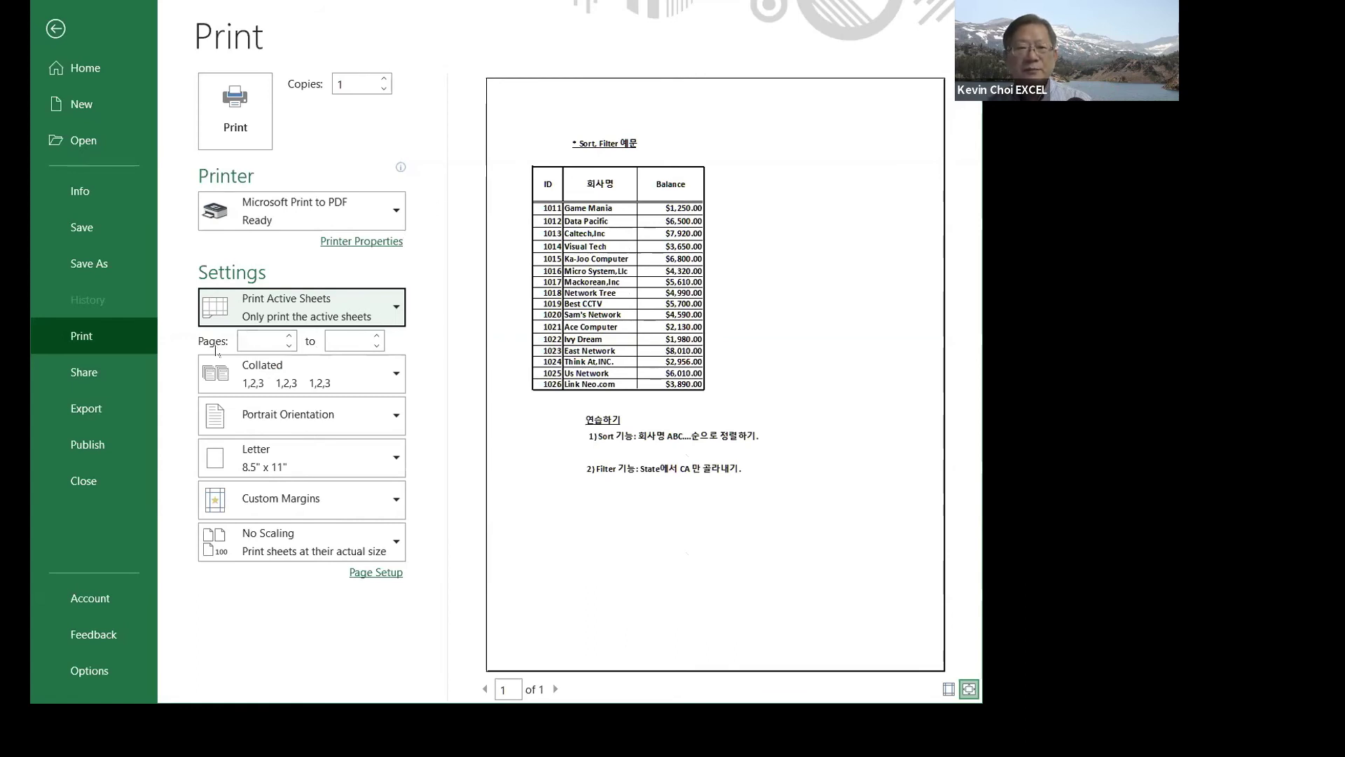
# - Enter a print page range of 1 to 3, and change its end page to 1
pyautogui.click(259, 342)
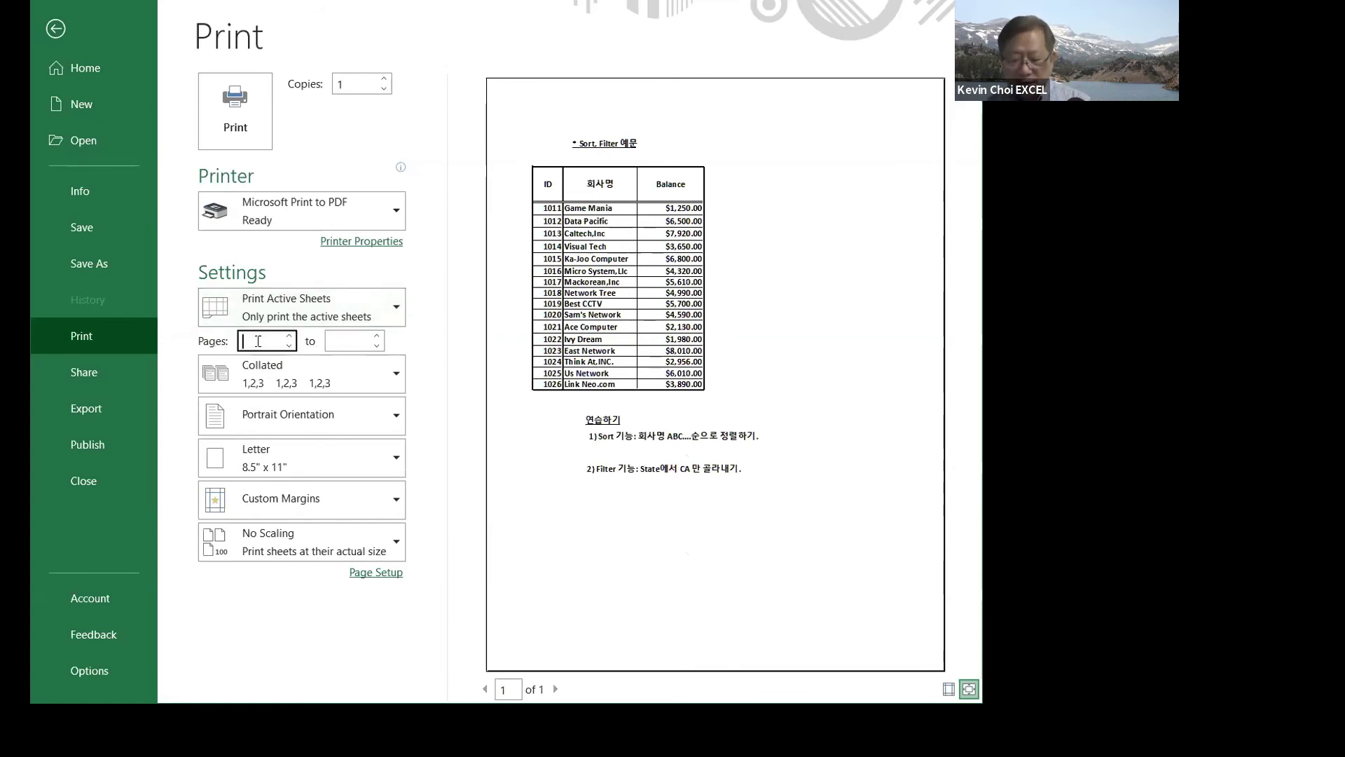
pyautogui.write('1')
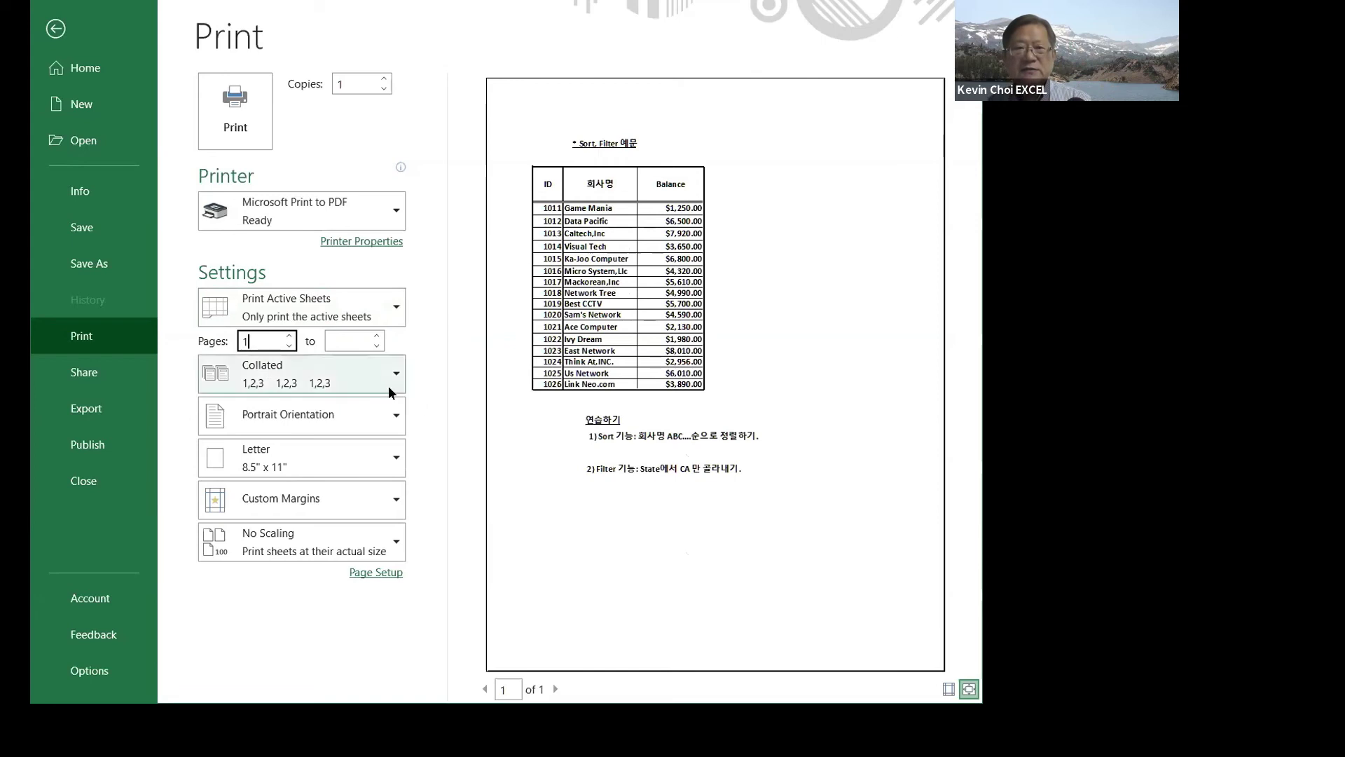
pyautogui.click(351, 337)
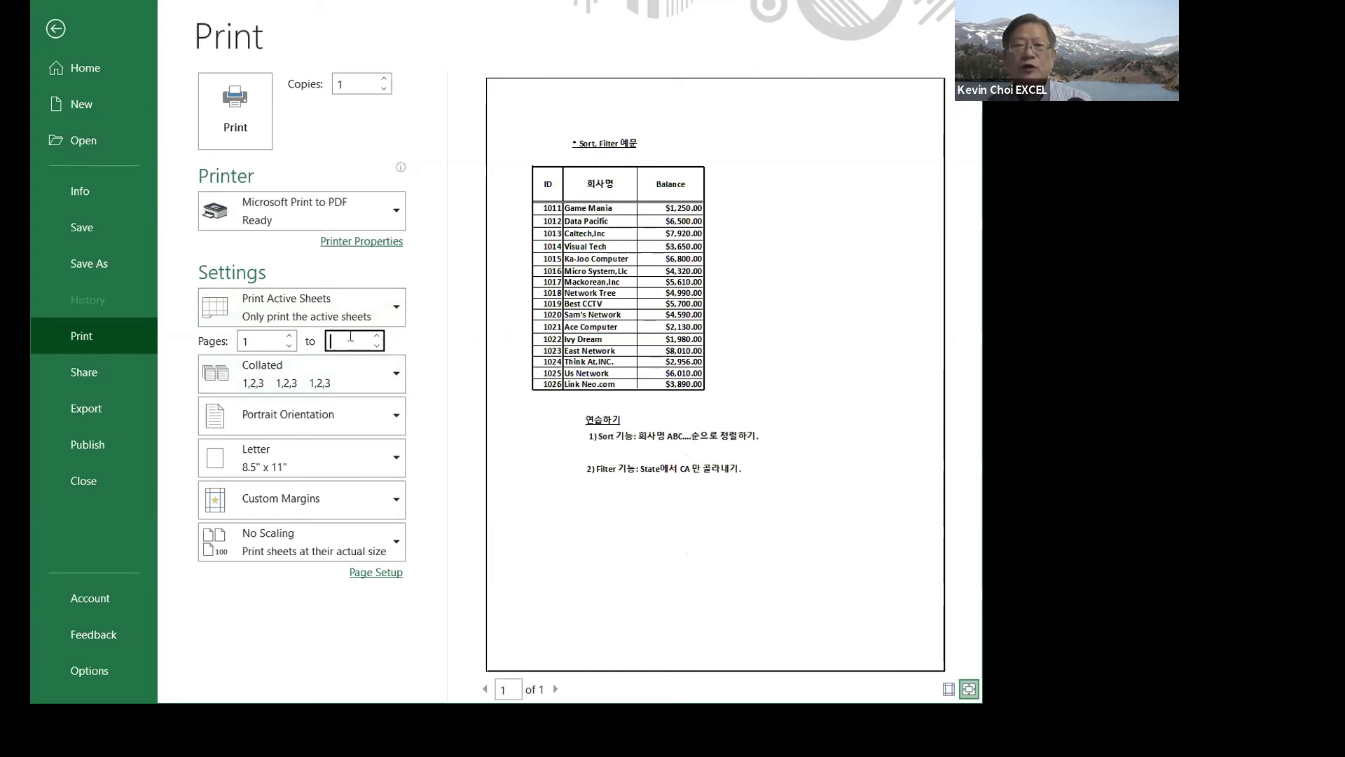
pyautogui.write('3')
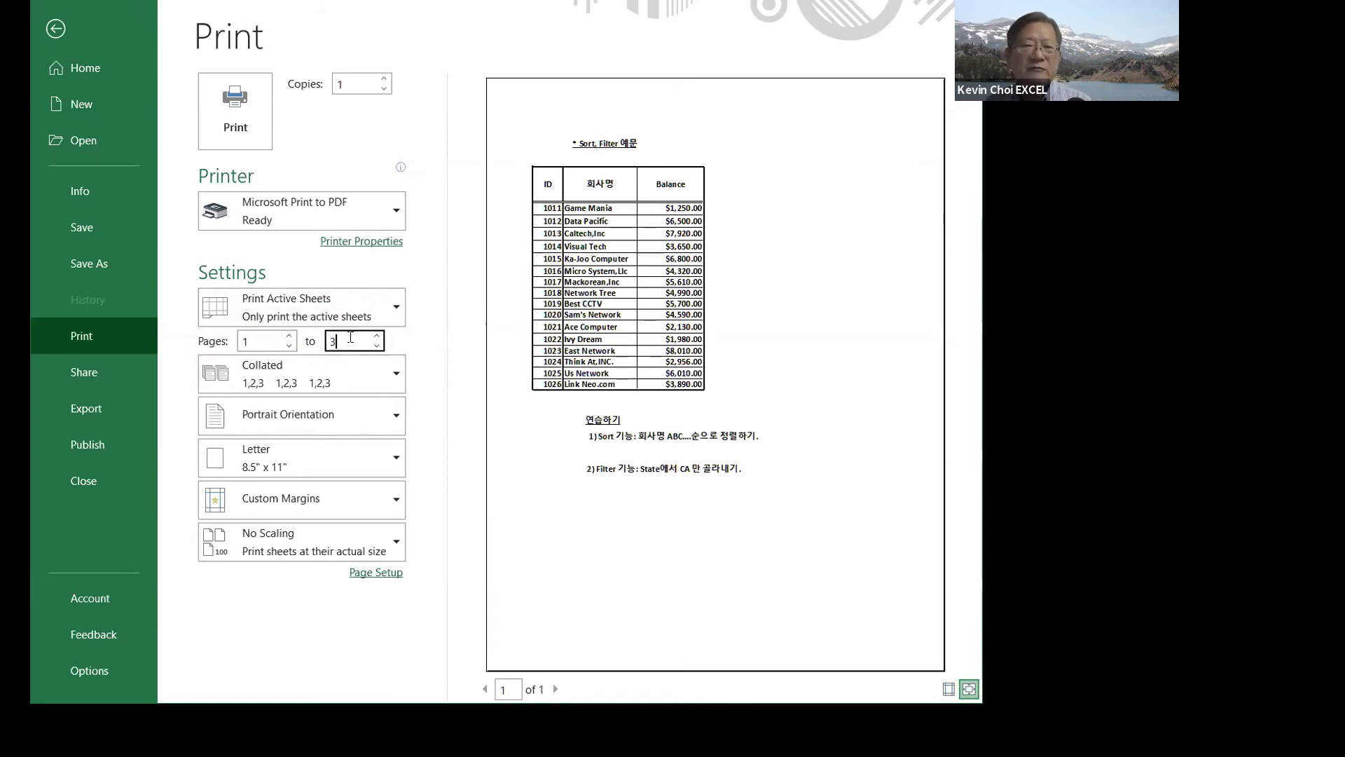
pyautogui.press('BackSpace')
pyautogui.write('1')
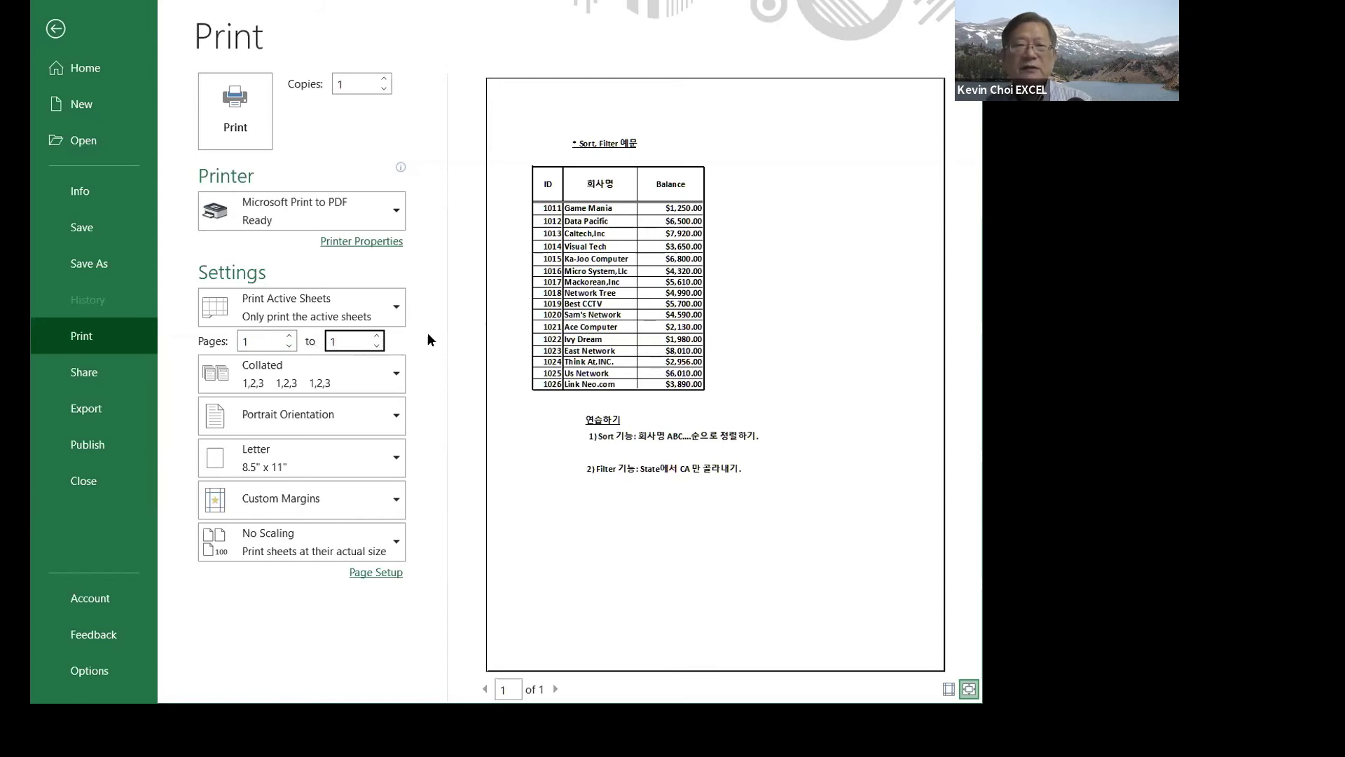
# - Set the print page range to pages 3 to 4, look at the available printers, and return to the worksheet
pyautogui.click(258, 334)
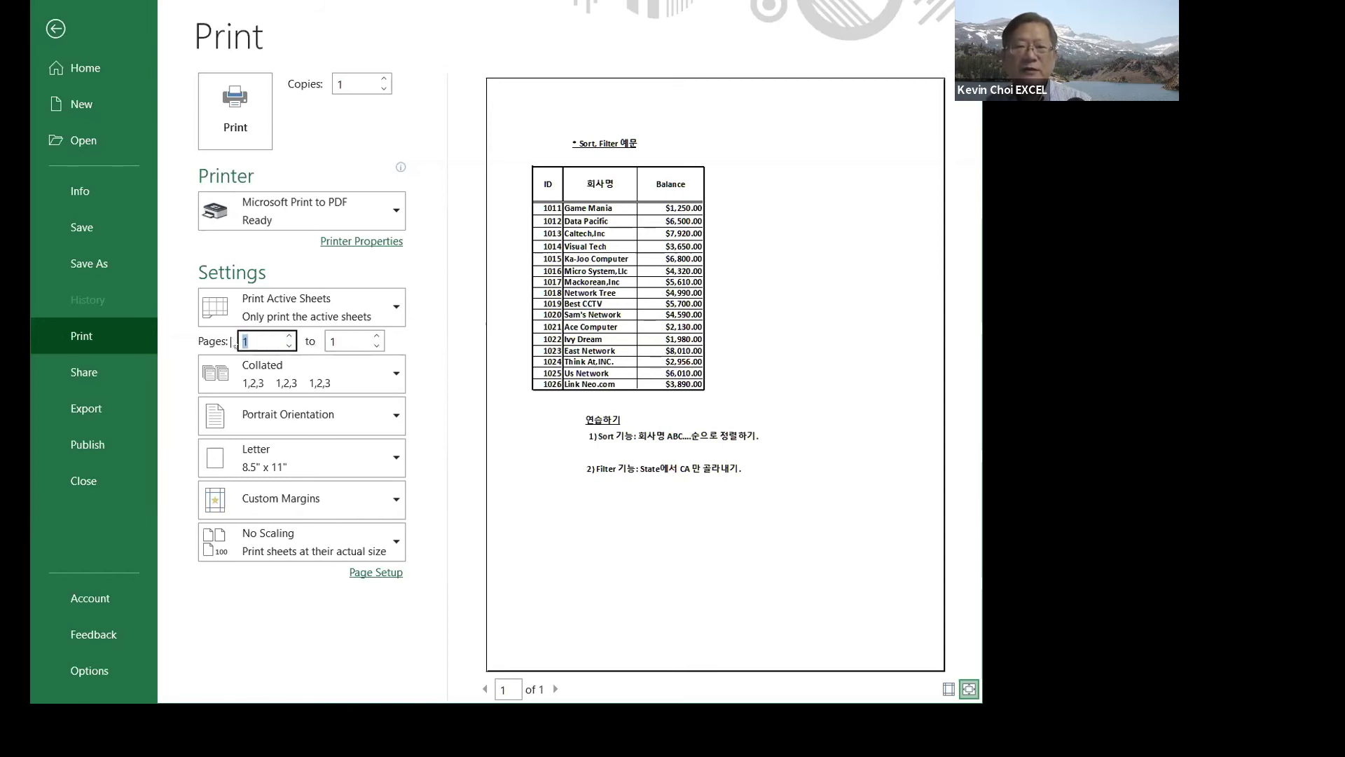
pyautogui.write('3')
pyautogui.click(335, 339)
pyautogui.press('BackSpace')
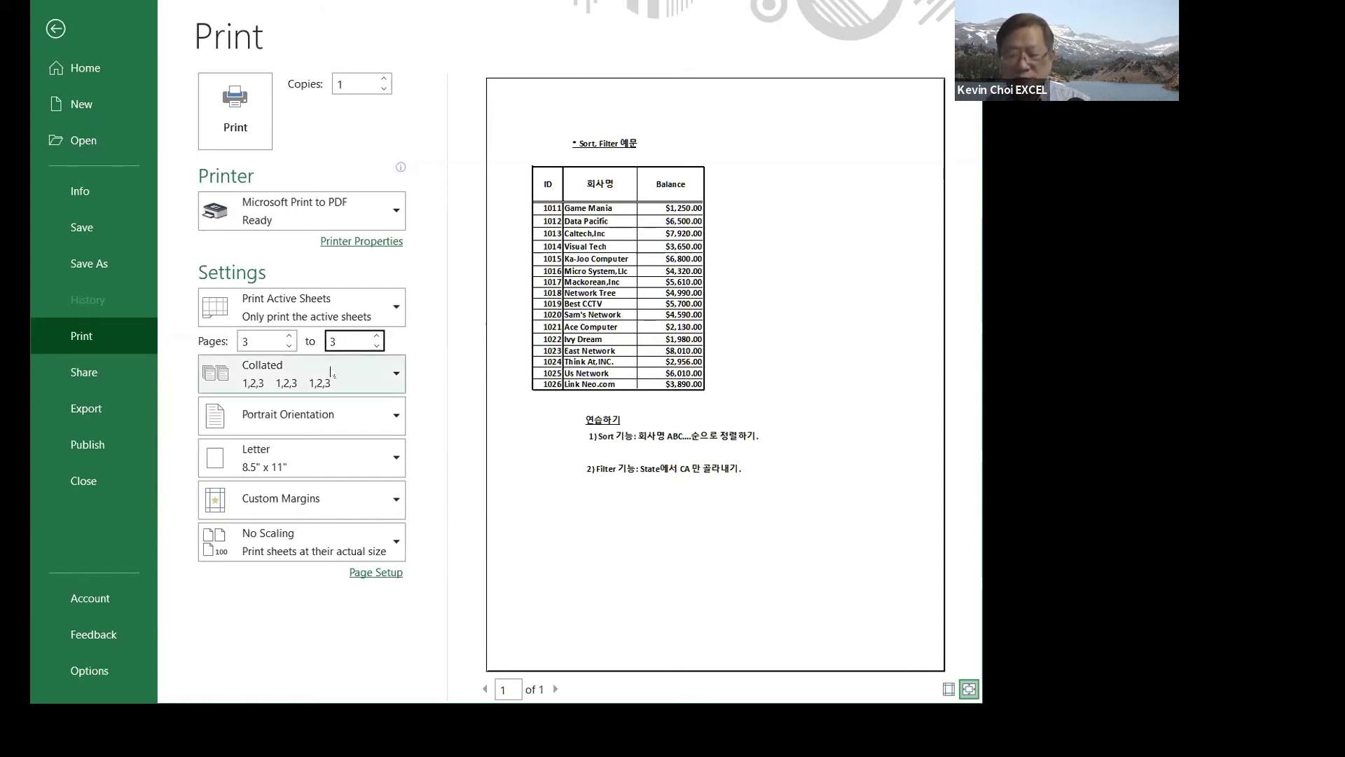
pyautogui.write('4')
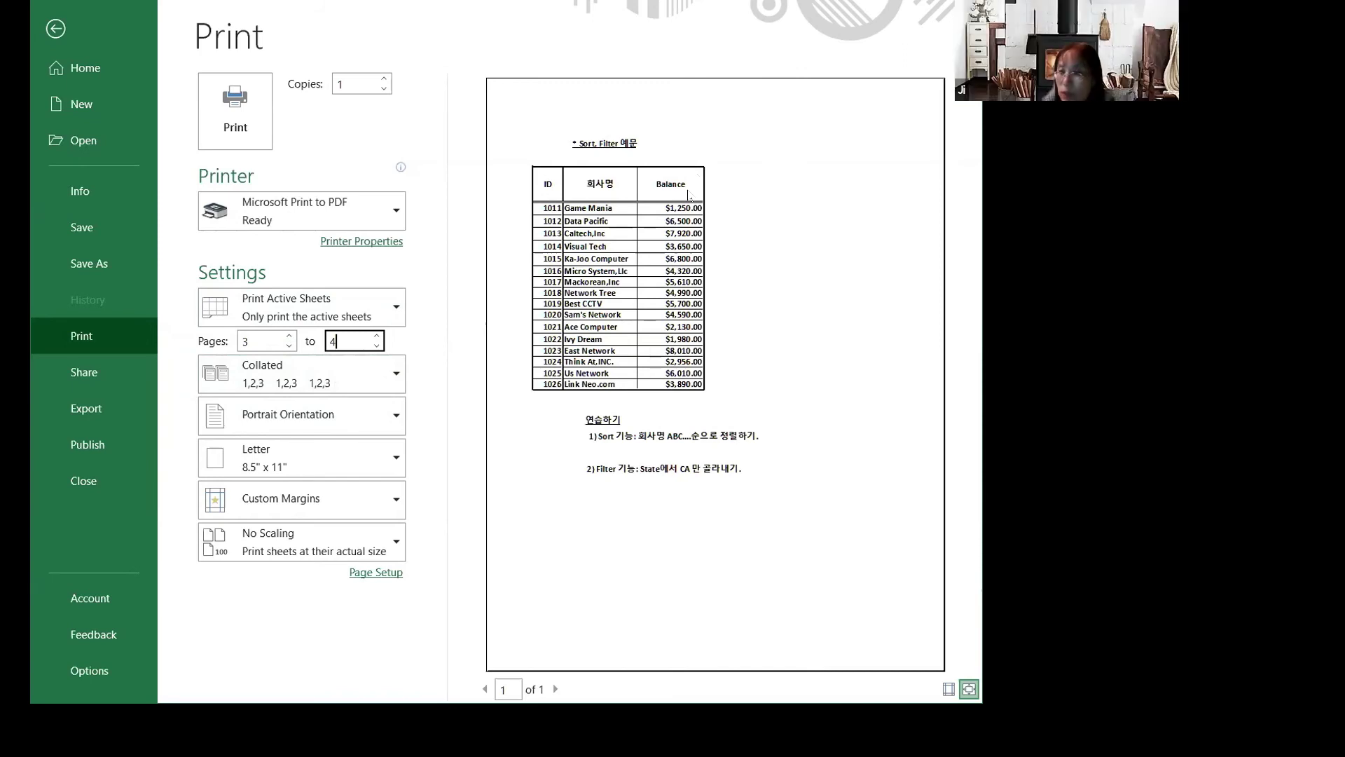
pyautogui.click(396, 214)
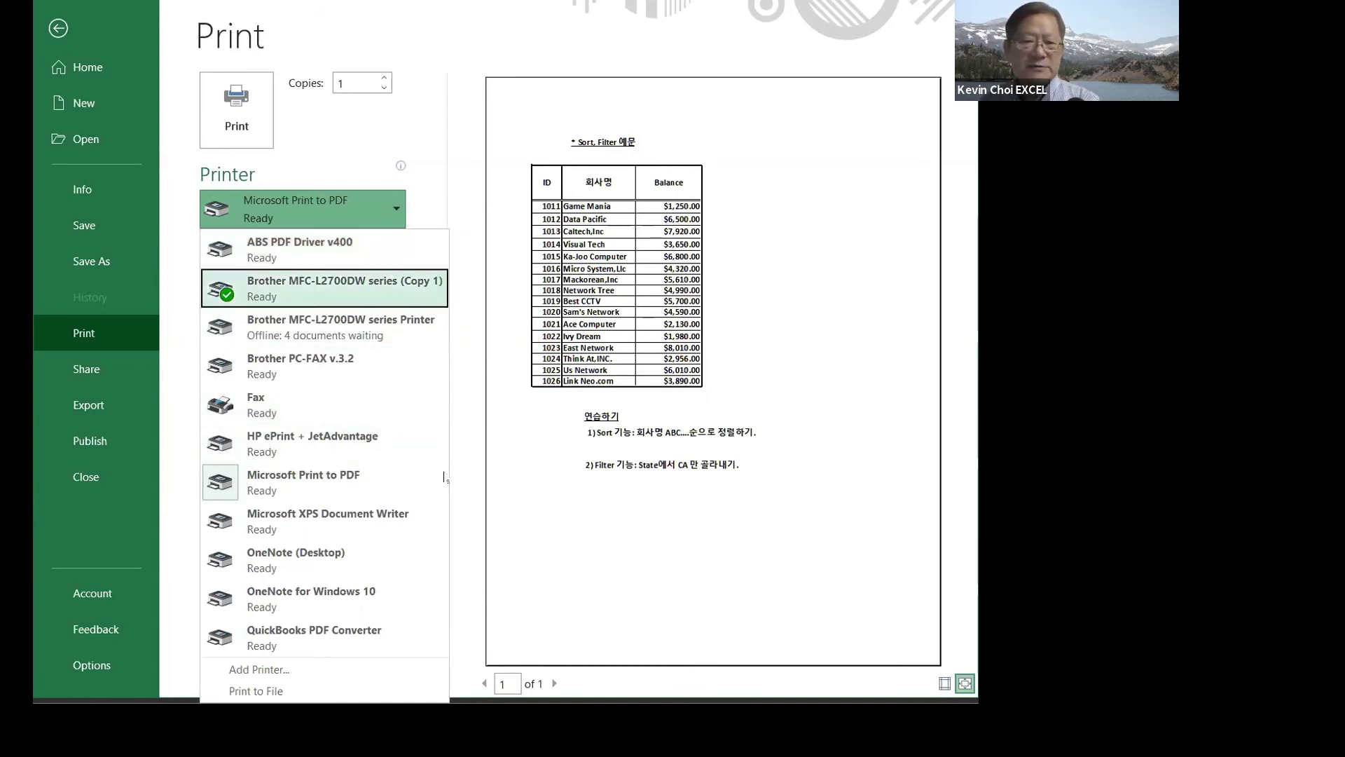
pyautogui.click(58, 29)
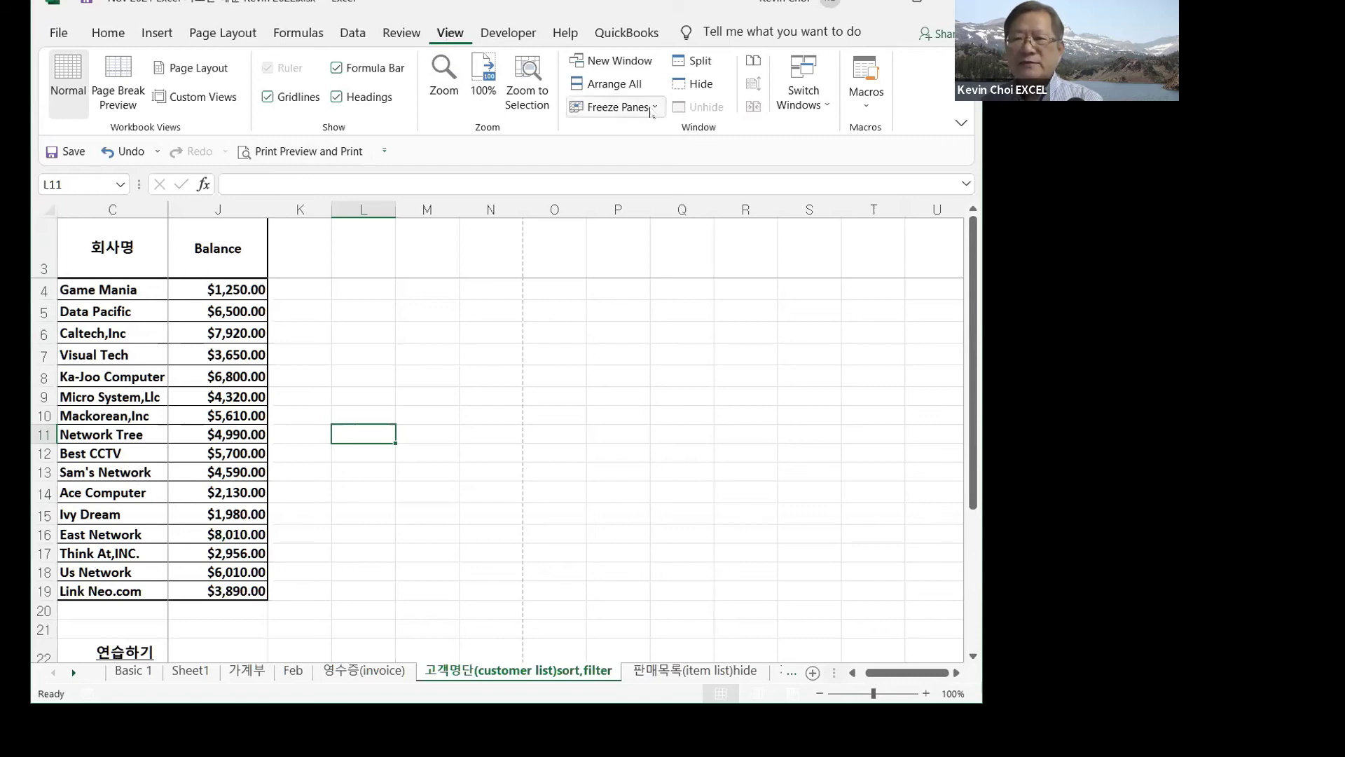
# - Unfreeze the panes of the customer list sheet so that it scrolls freely from row 1 and column A
pyautogui.click(648, 109)
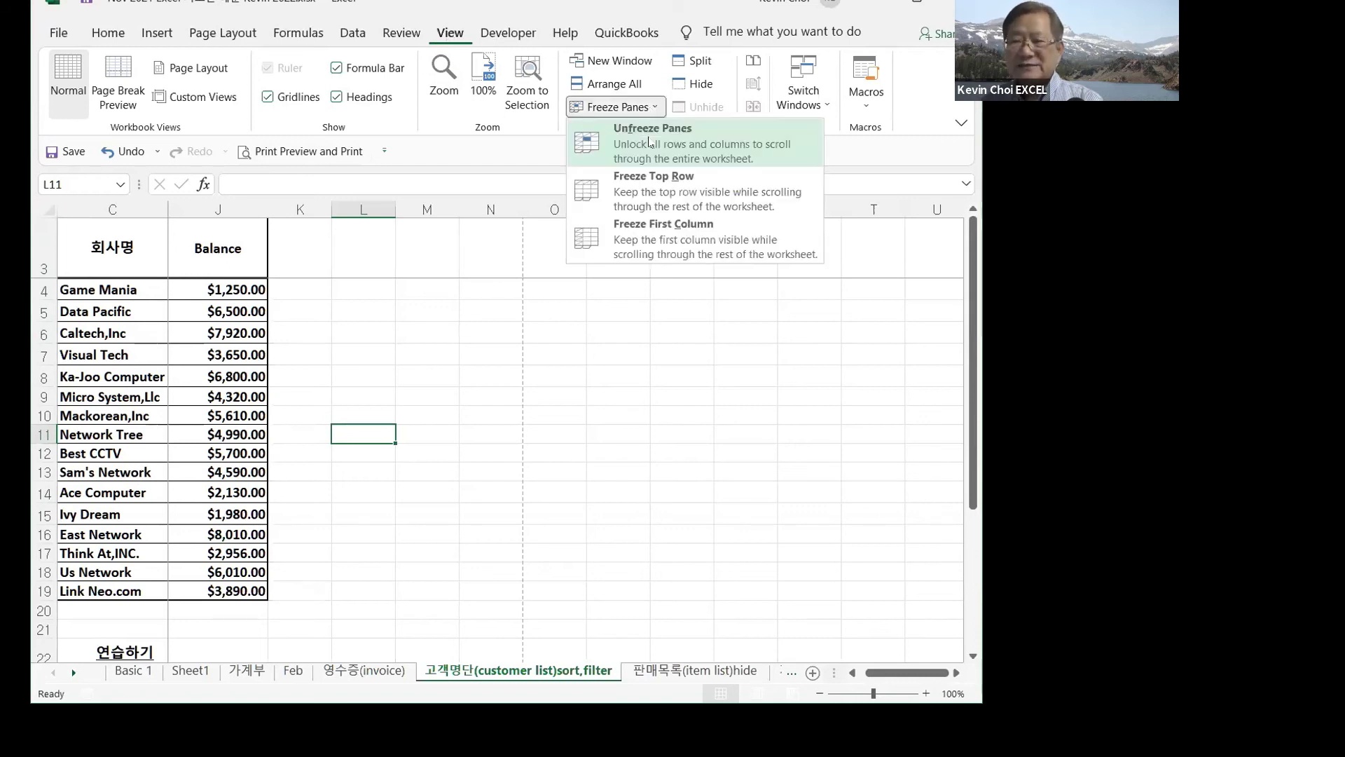
pyautogui.click(650, 142)
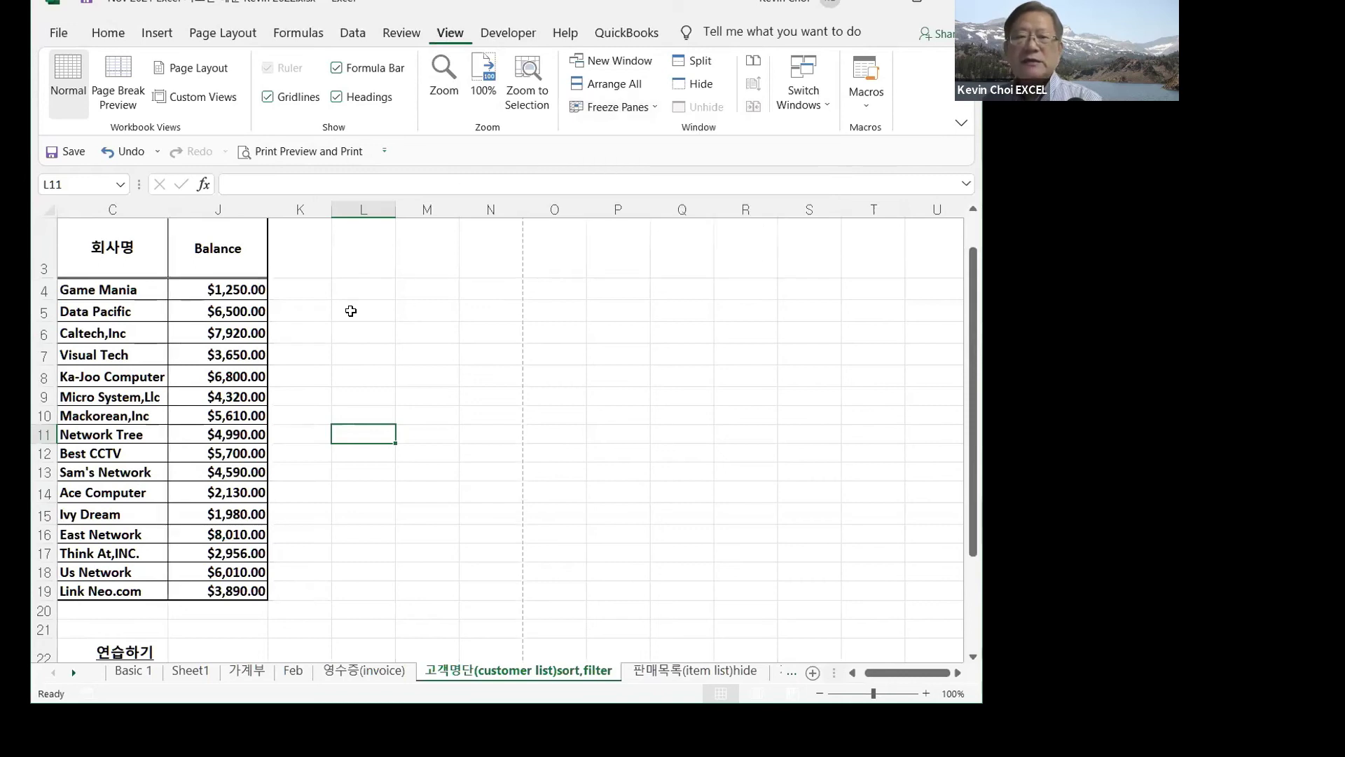
pyautogui.moveTo(902, 675); pyautogui.dragTo(867, 676)
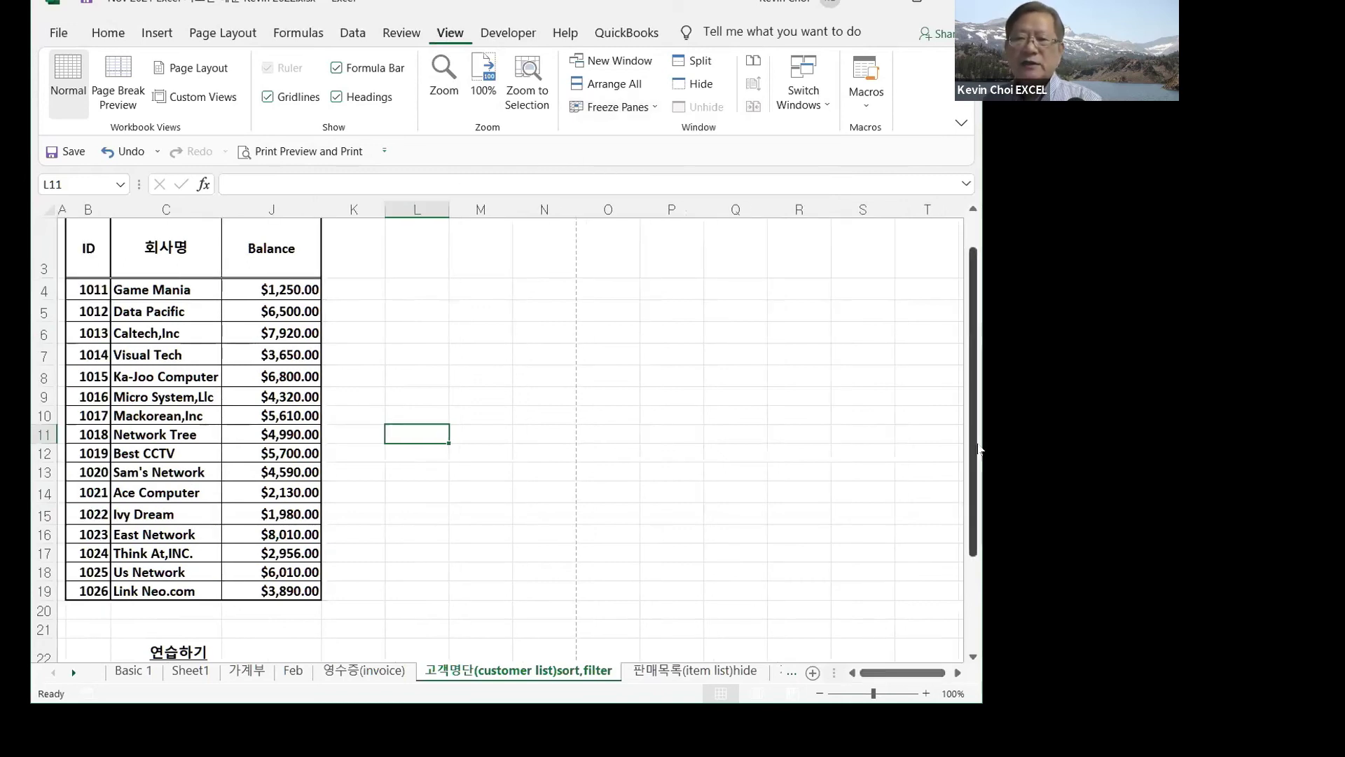
pyautogui.moveTo(972, 452); pyautogui.dragTo(972, 420)
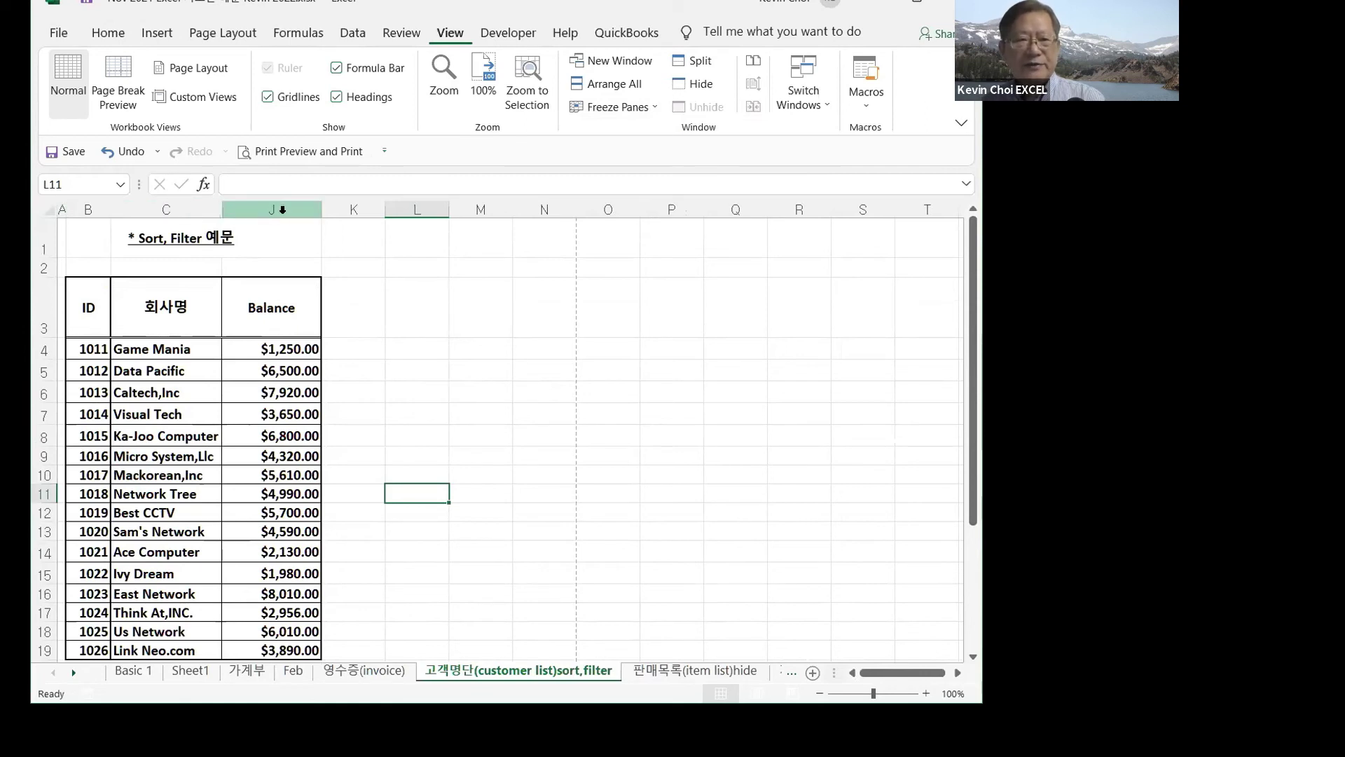
# - Select the columns from C to P and unhide the hidden columns between the company name and Balance
pyautogui.moveTo(165, 209); pyautogui.dragTo(278, 213)
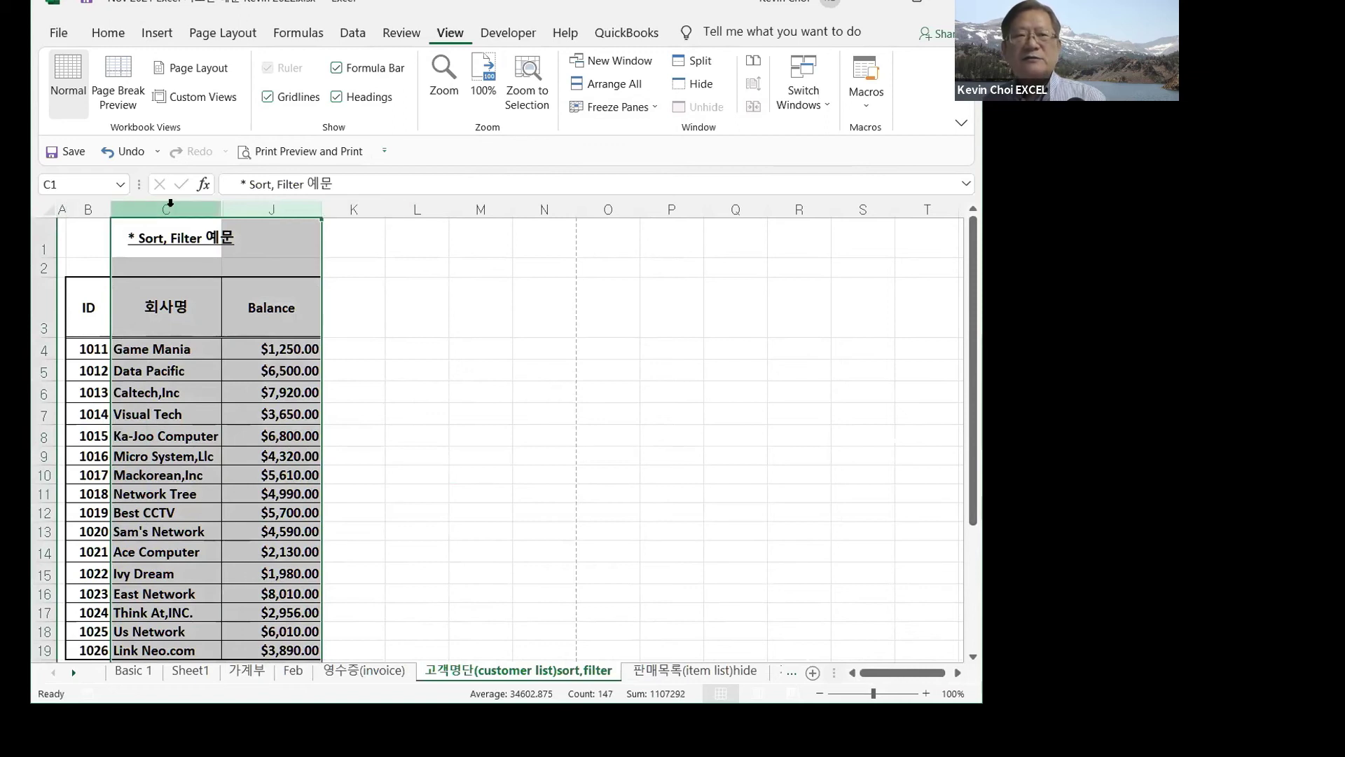
pyautogui.click(191, 209)
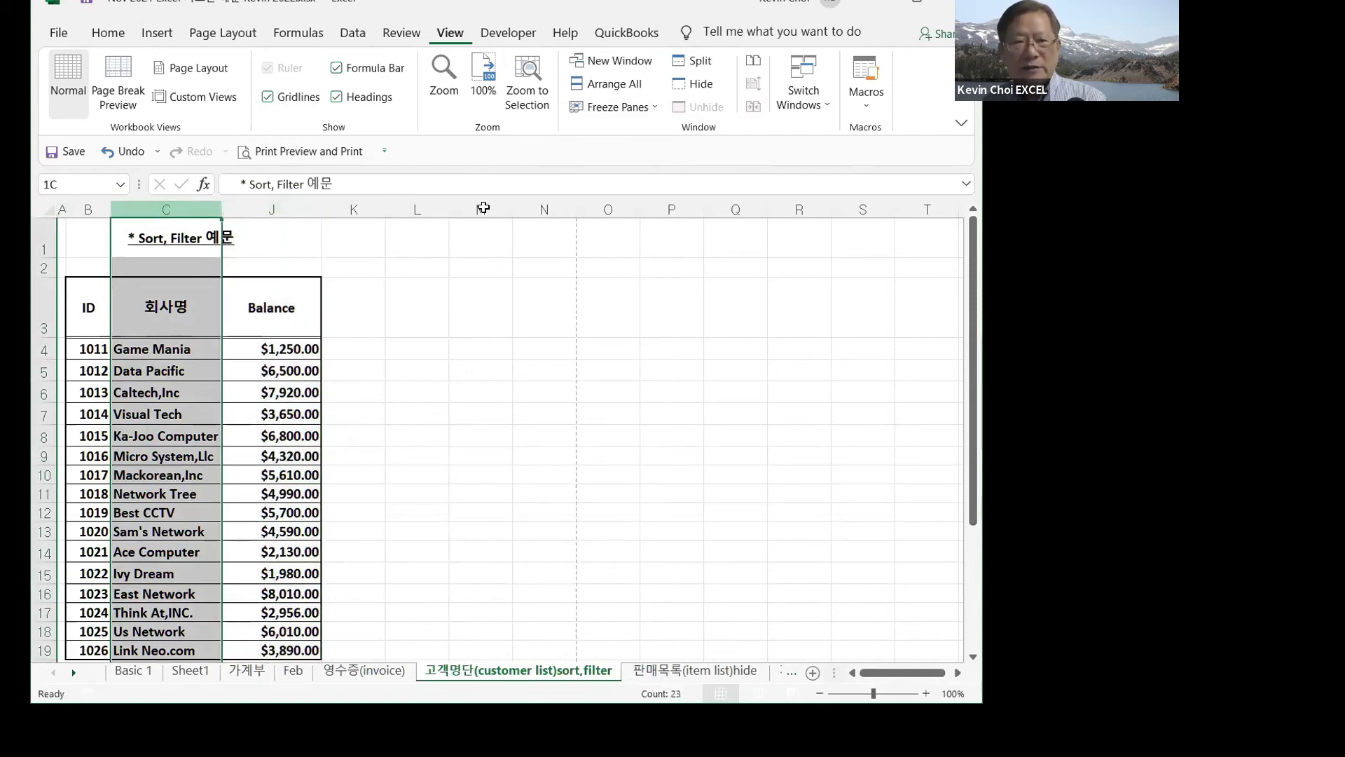
pyautogui.keyDown('shift'); pyautogui.click(658, 209); pyautogui.keyUp('shift')
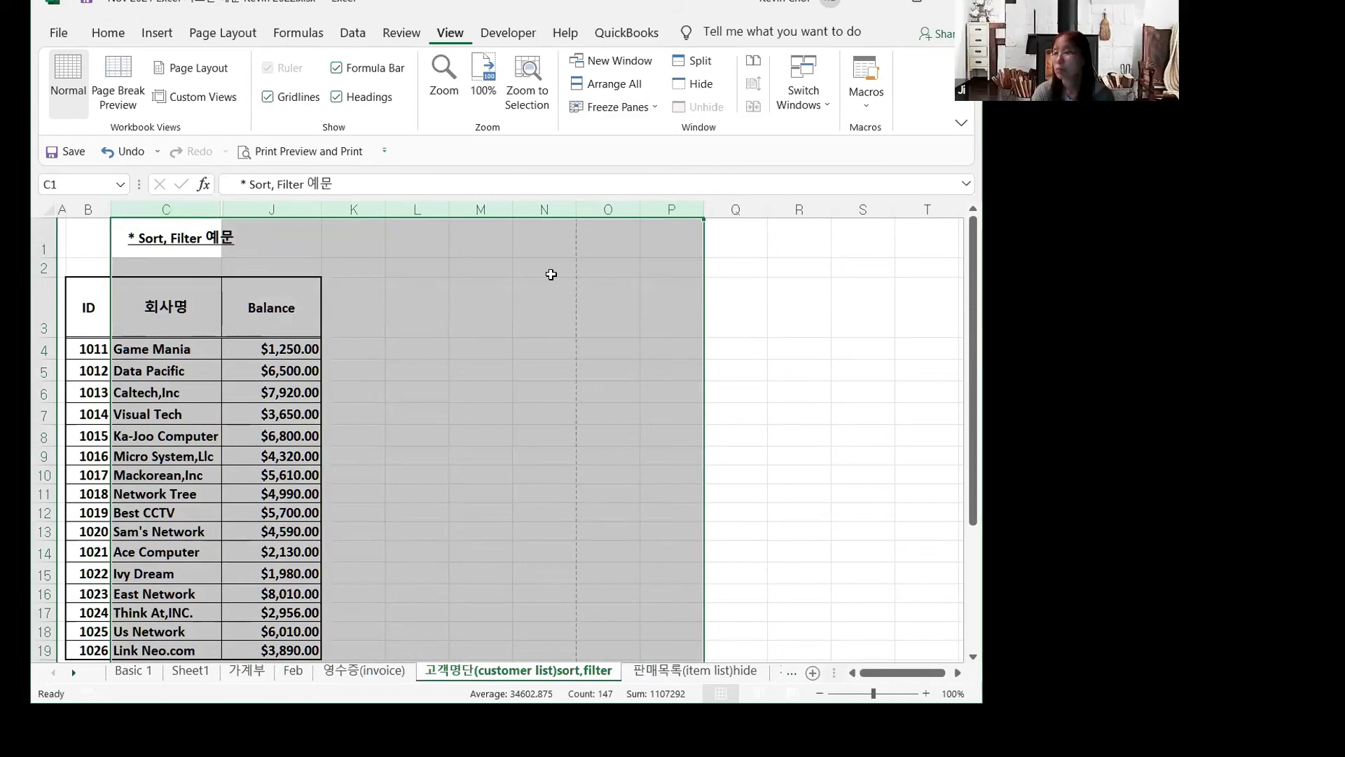
pyautogui.rightClick(274, 206)
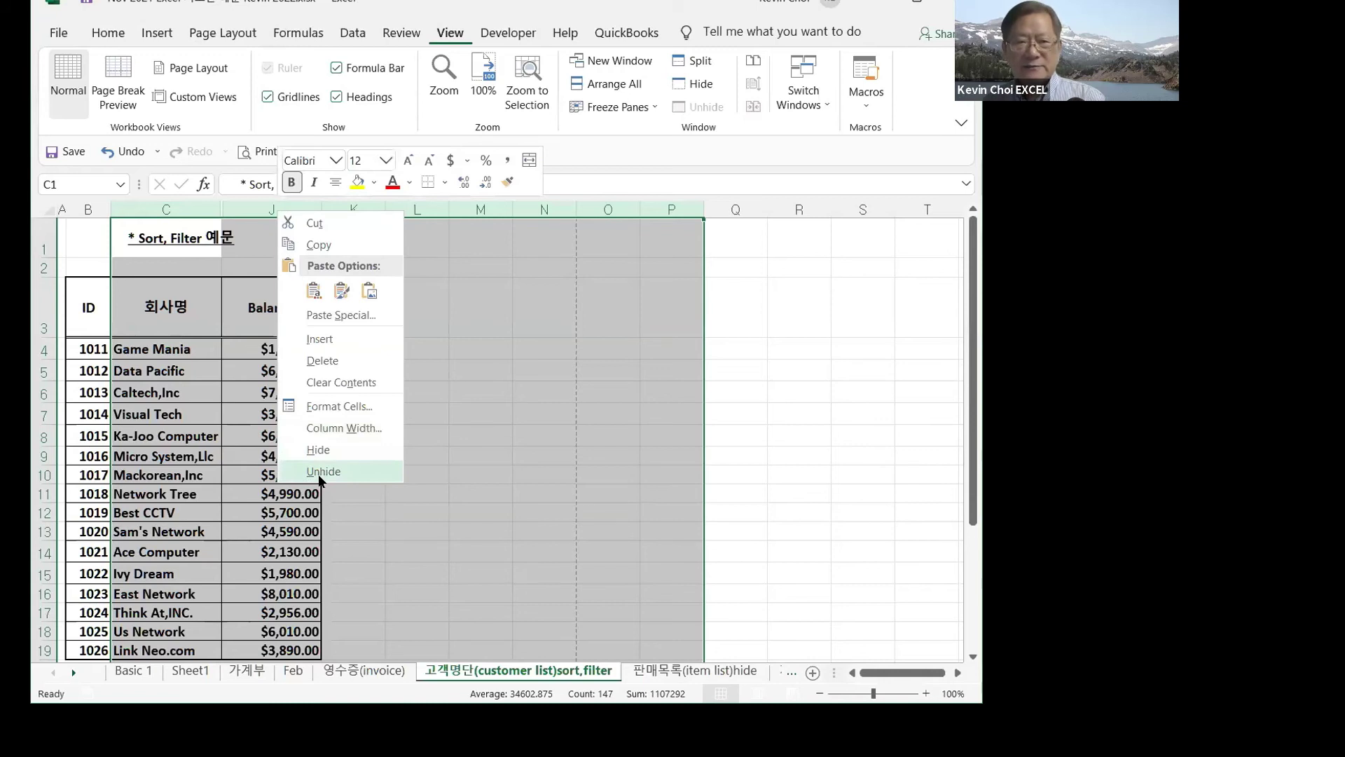
pyautogui.click(319, 474)
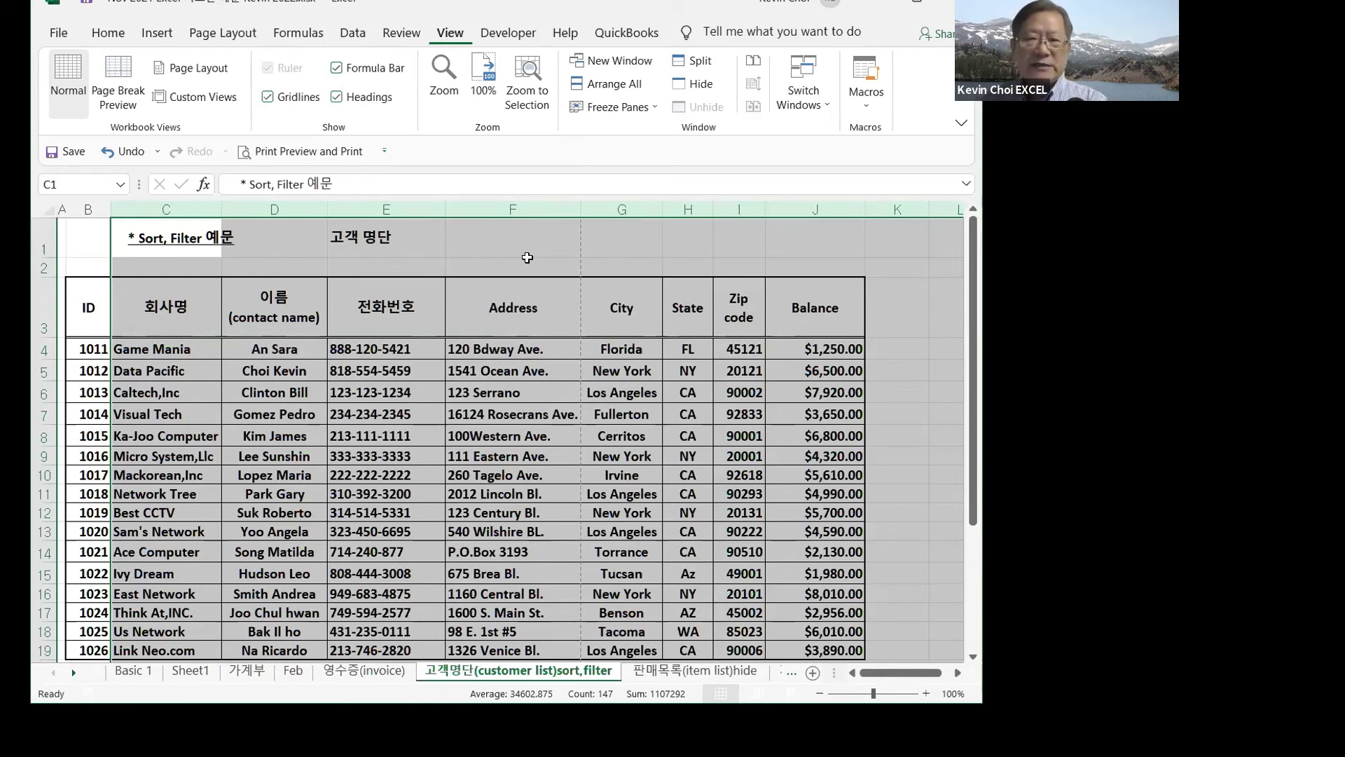
pyautogui.click(627, 256)
pyautogui.click(774, 238)
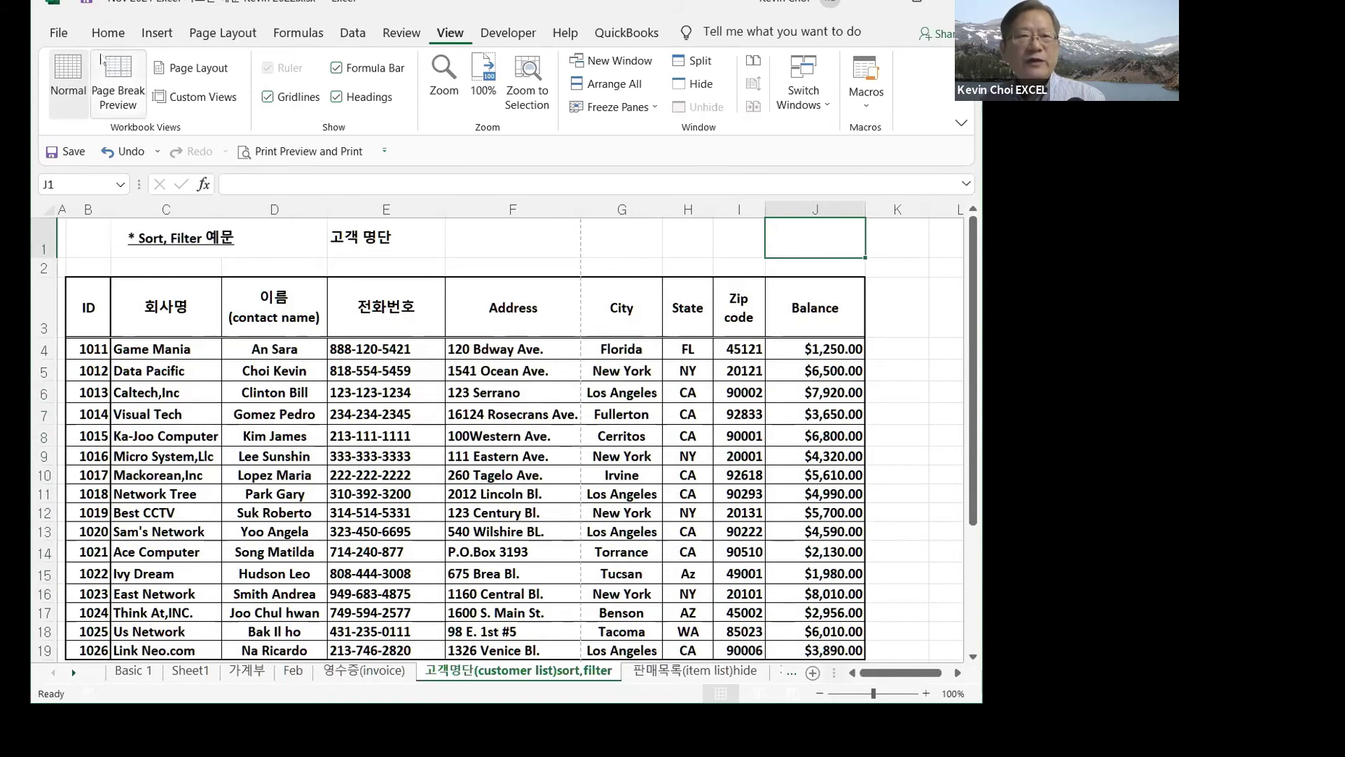
pyautogui.click(110, 35)
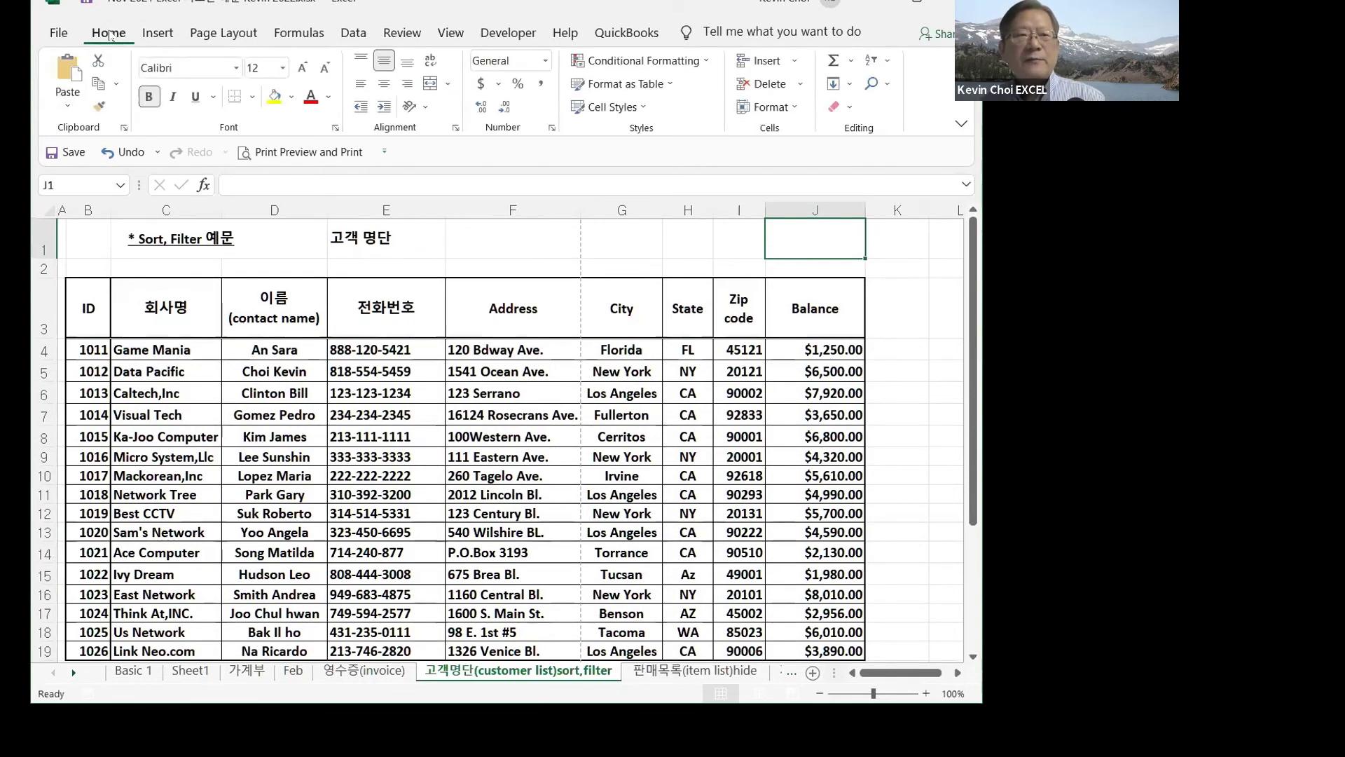
pyautogui.click(59, 32)
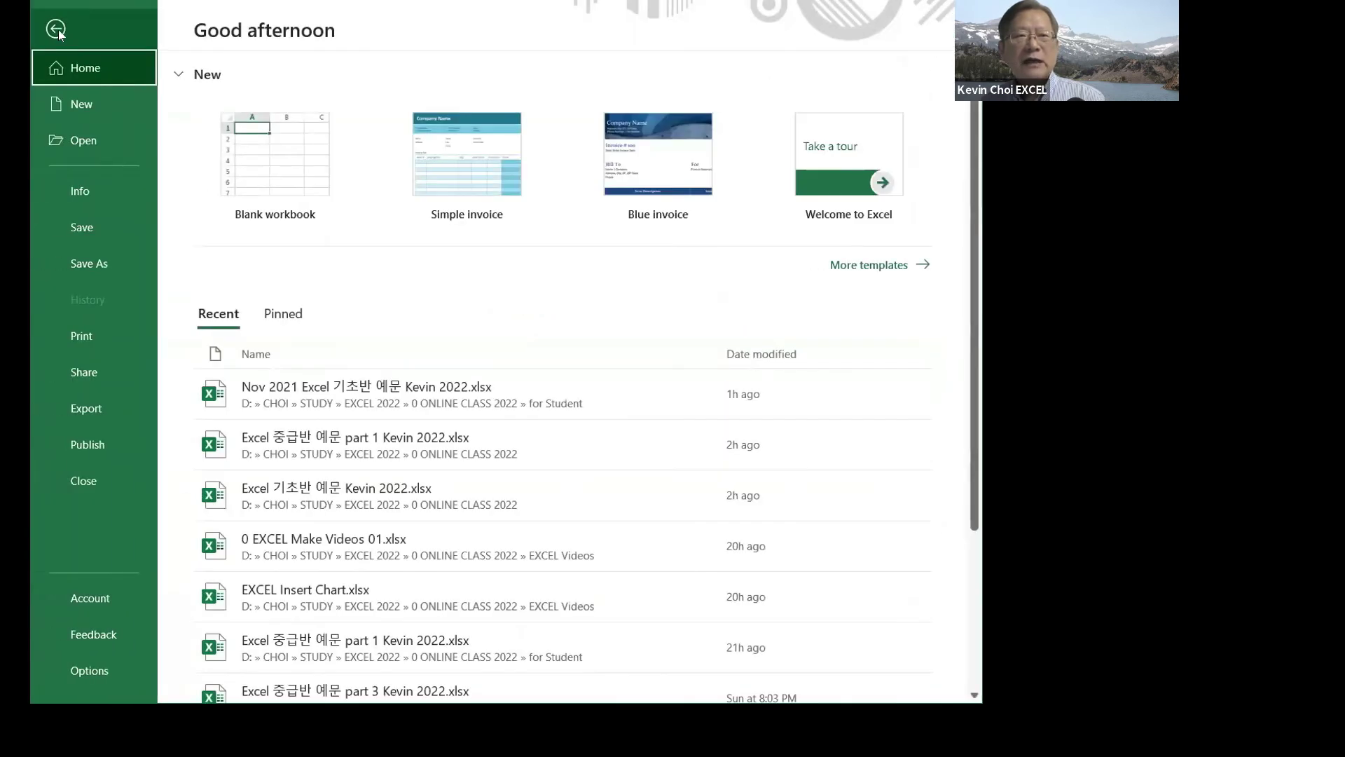
pyautogui.click(57, 28)
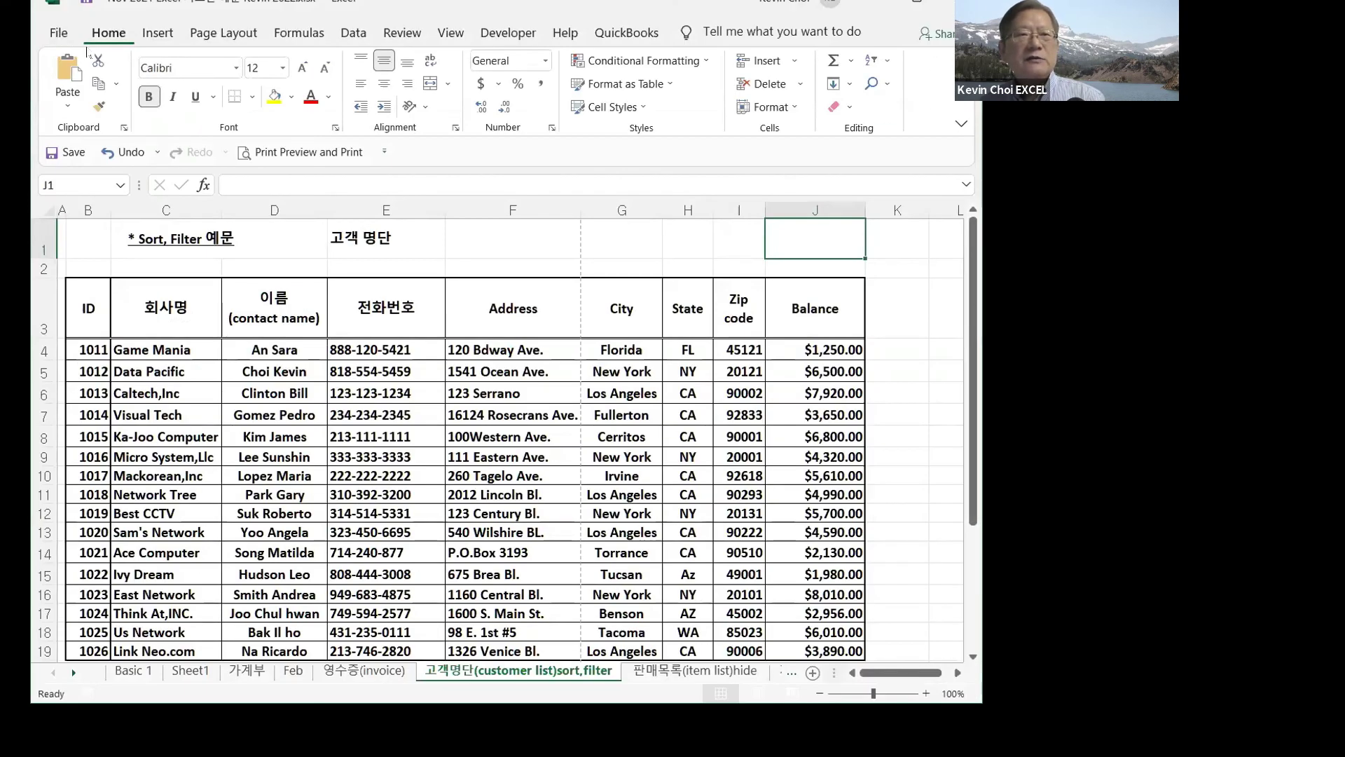
pyautogui.click(376, 255)
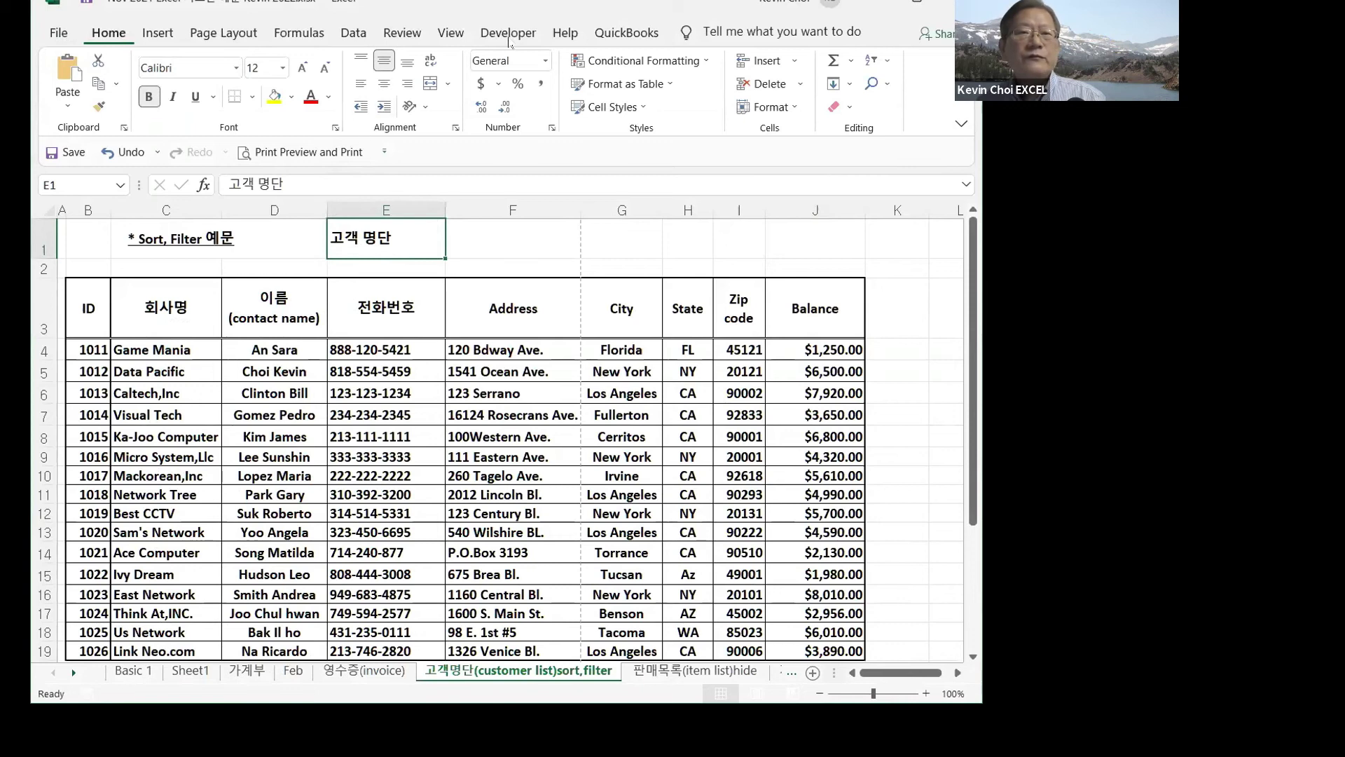
# - Examine the customer list's page division in Page Break Preview, and return to Normal view
pyautogui.click(451, 35)
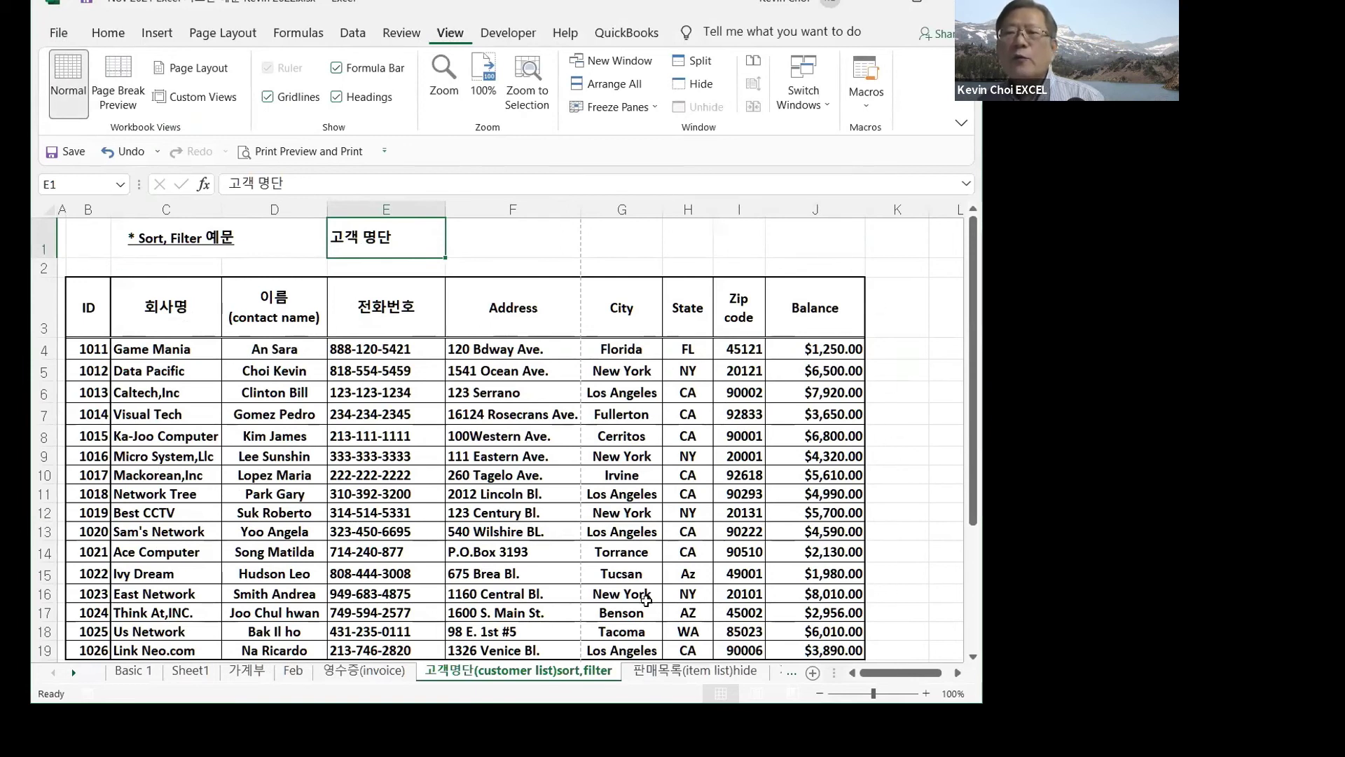
pyautogui.click(120, 70)
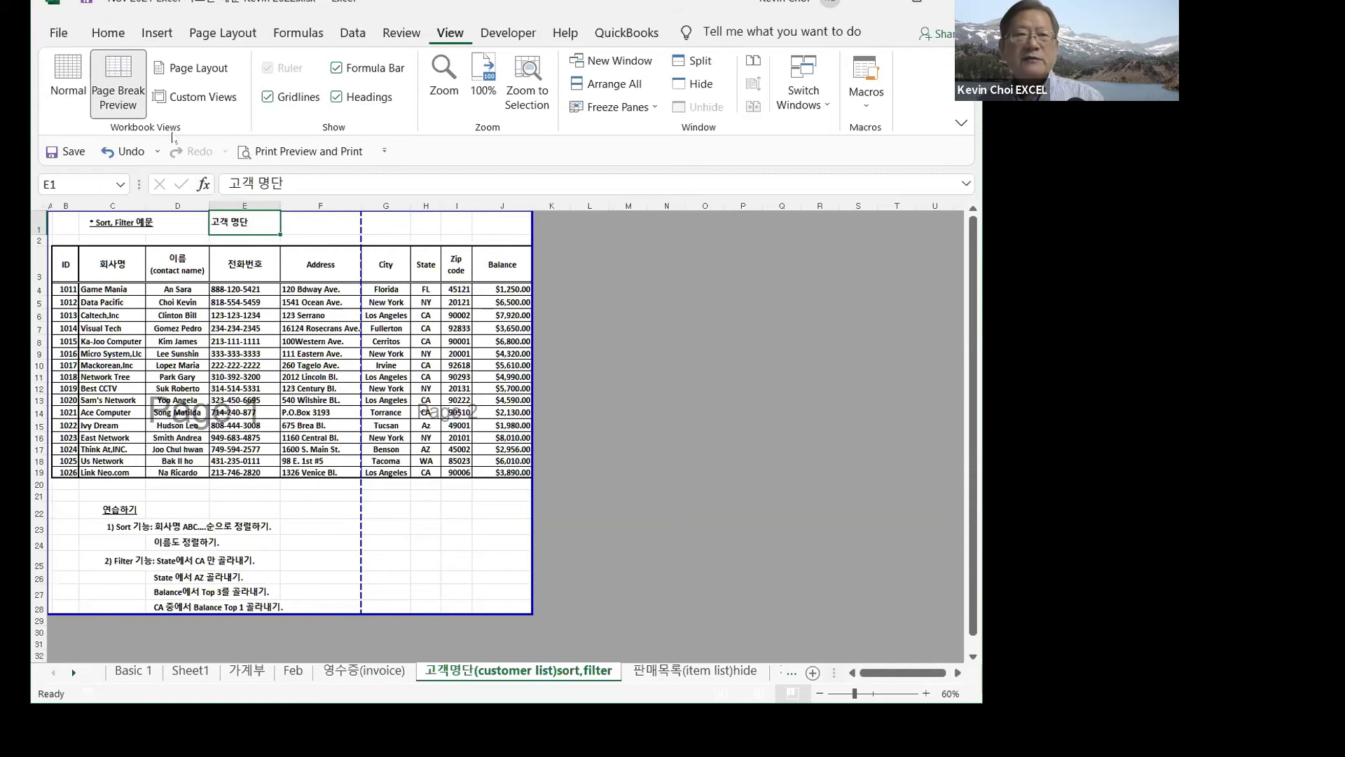
pyautogui.click(67, 77)
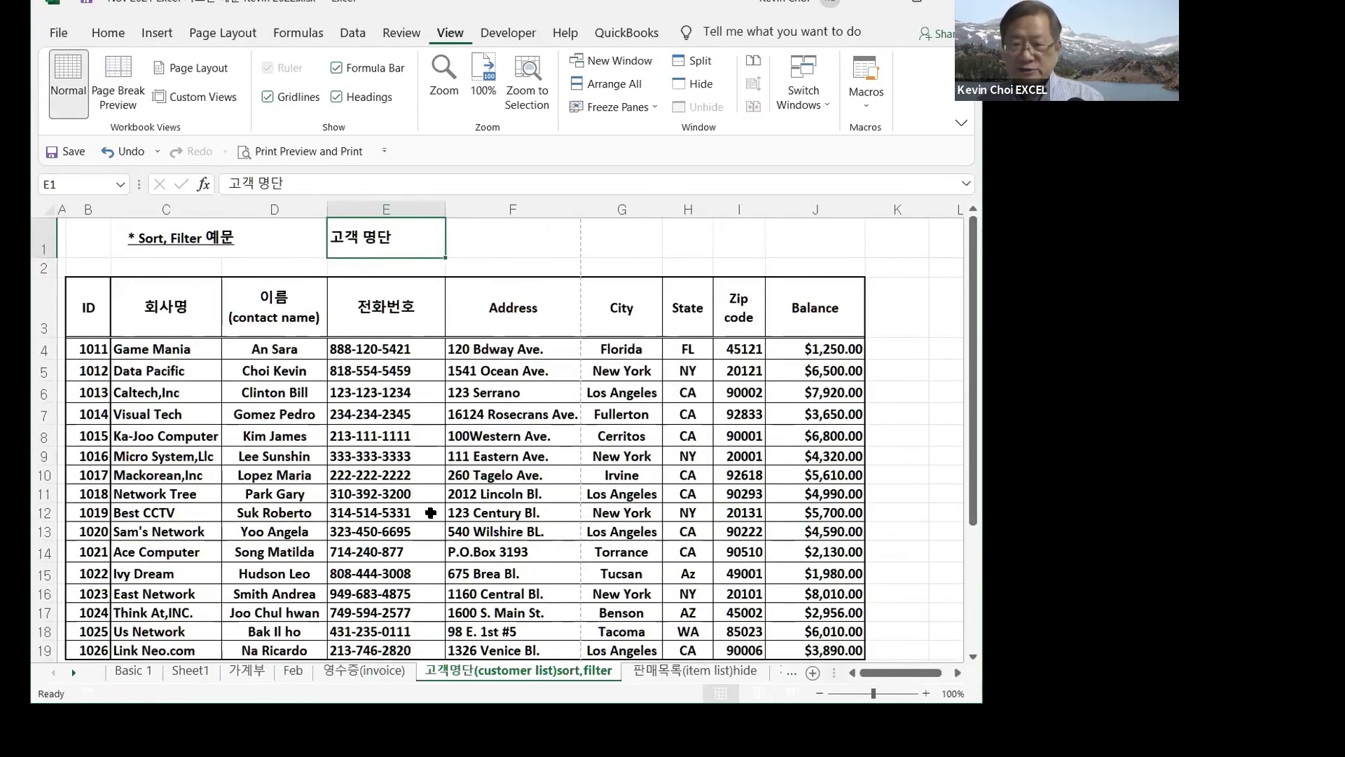
# - Enter the test letters a, s, d, f, g, h and j in cells D38 to D44, below the horizontal page break
pyautogui.scroll(-7, 431, 512)
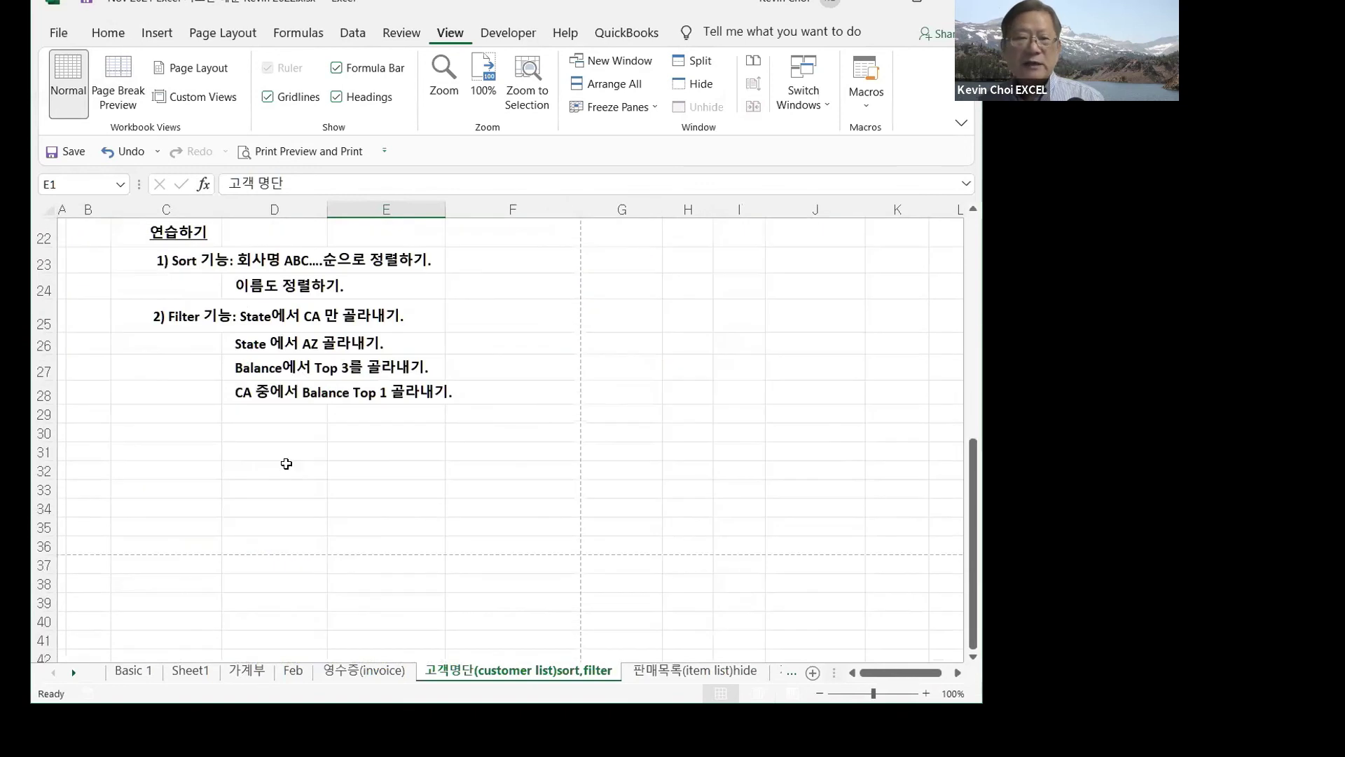
pyautogui.click(286, 464)
pyautogui.click(264, 578)
pyautogui.write('a s d f g h')
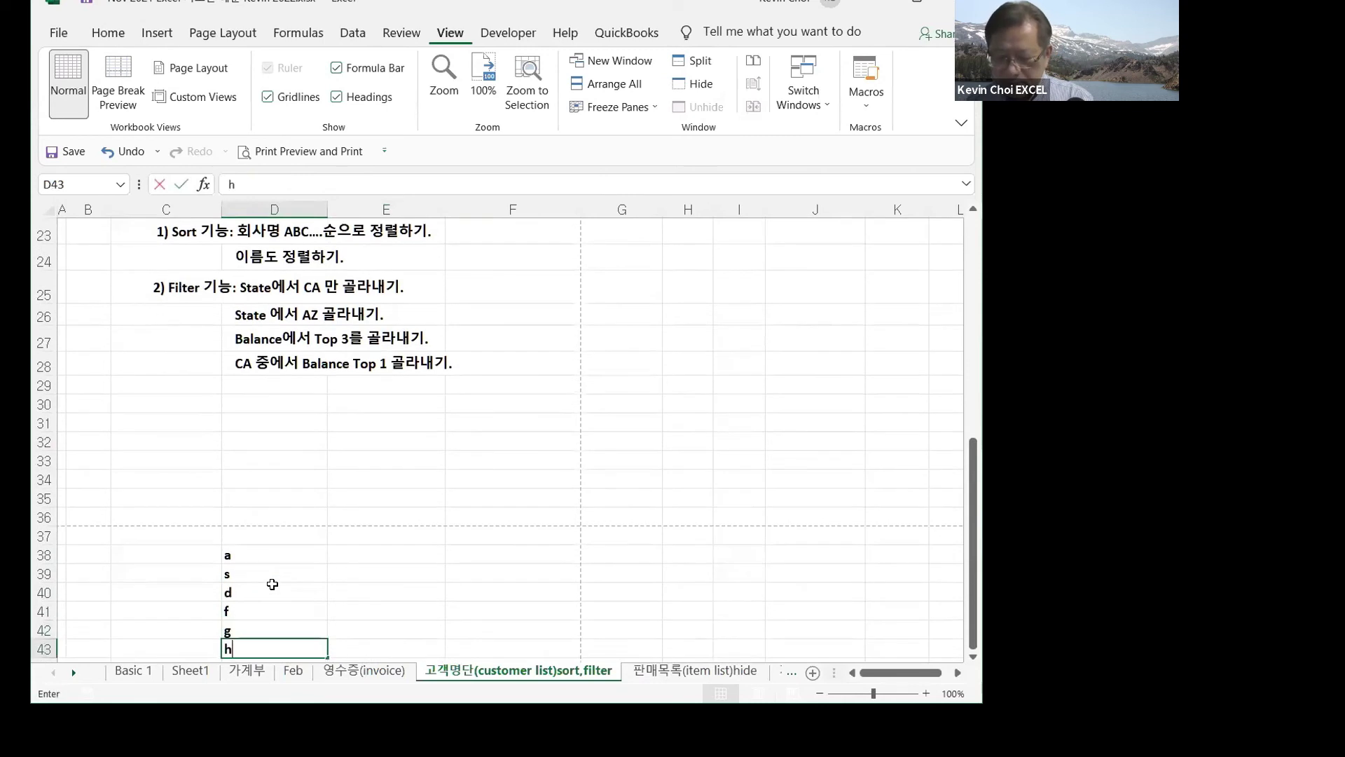
pyautogui.press('Return')
pyautogui.write('j')
pyautogui.click(399, 564)
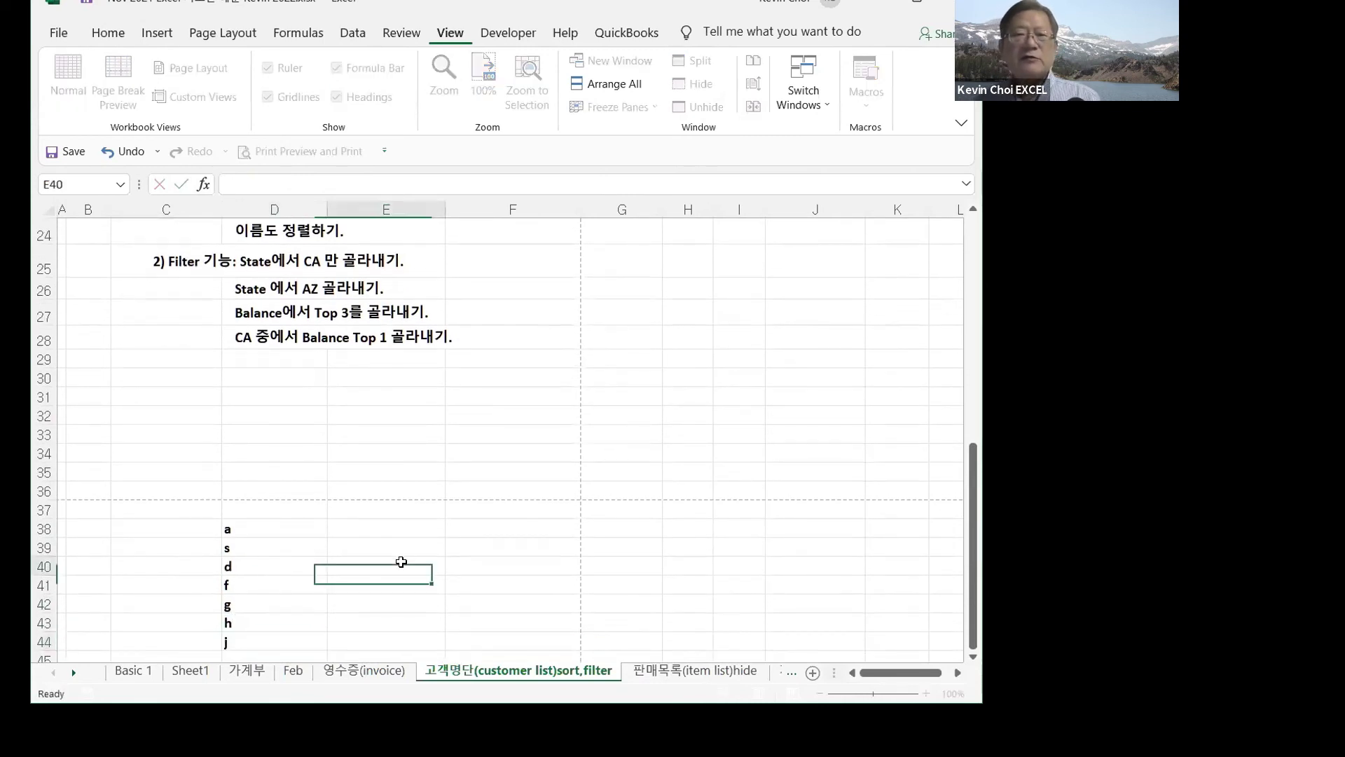
# - Switch to Page Break Preview and examine how the sheet with the test letters is divided into pages
pyautogui.click(116, 76)
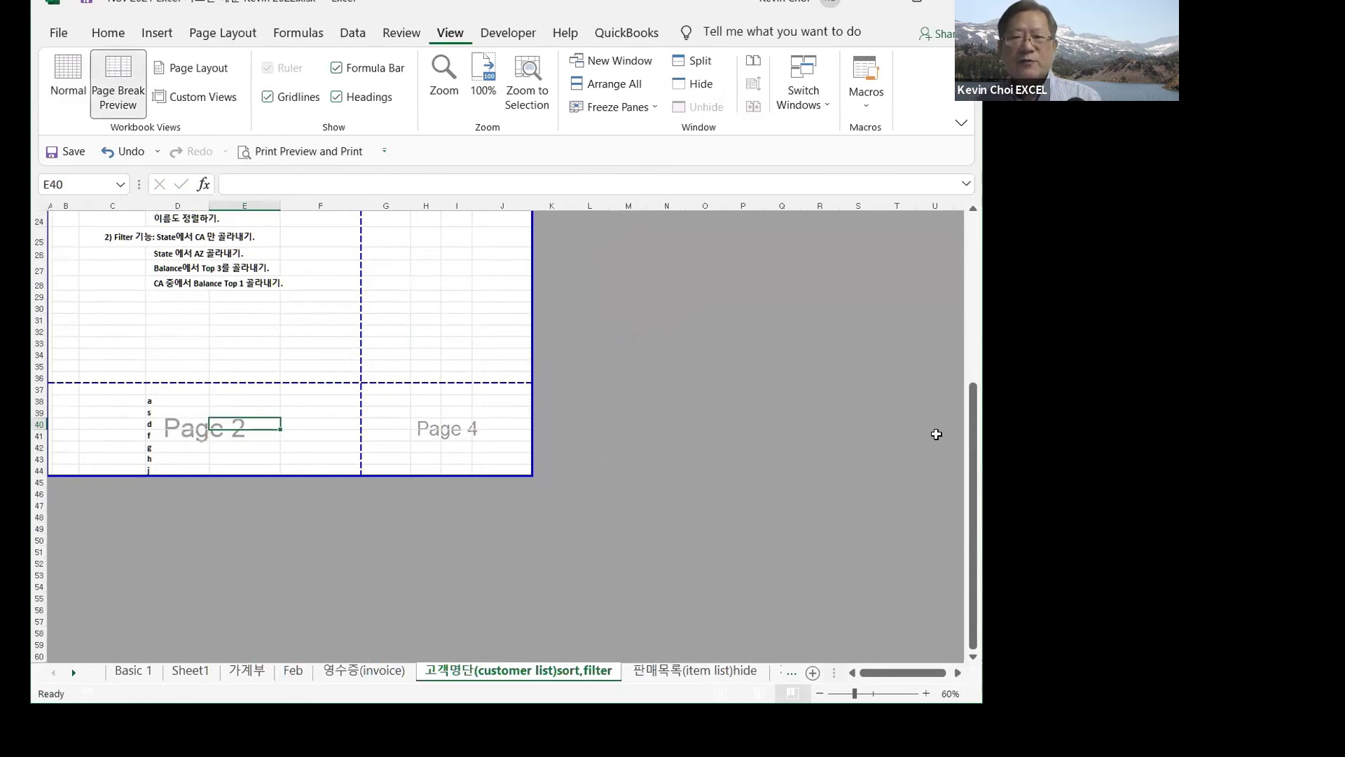
pyautogui.moveTo(974, 470); pyautogui.dragTo(975, 383)
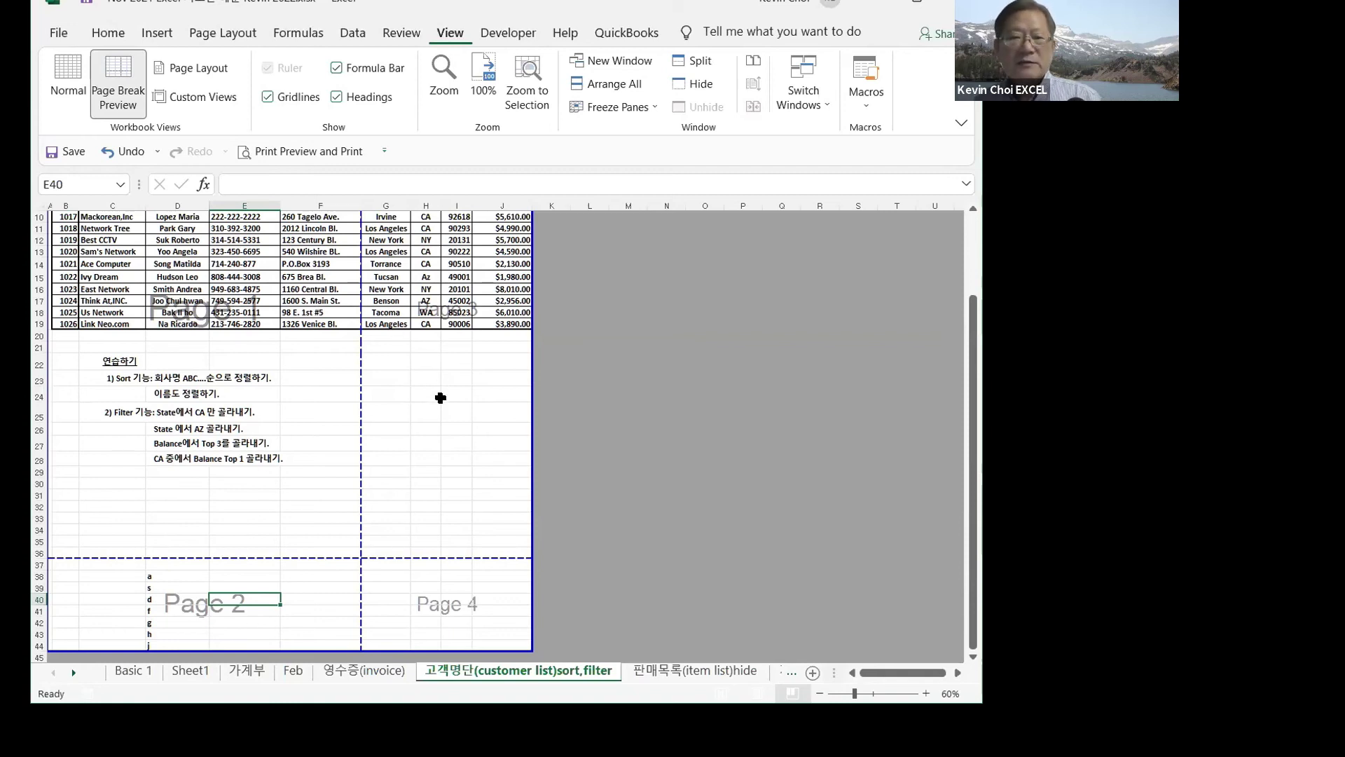
pyautogui.scroll(-5, 440, 397)
# - Delete the test letters from cells C38 to D44, and go back to the beginning of the customer list
pyautogui.moveTo(140, 401); pyautogui.dragTo(199, 466)
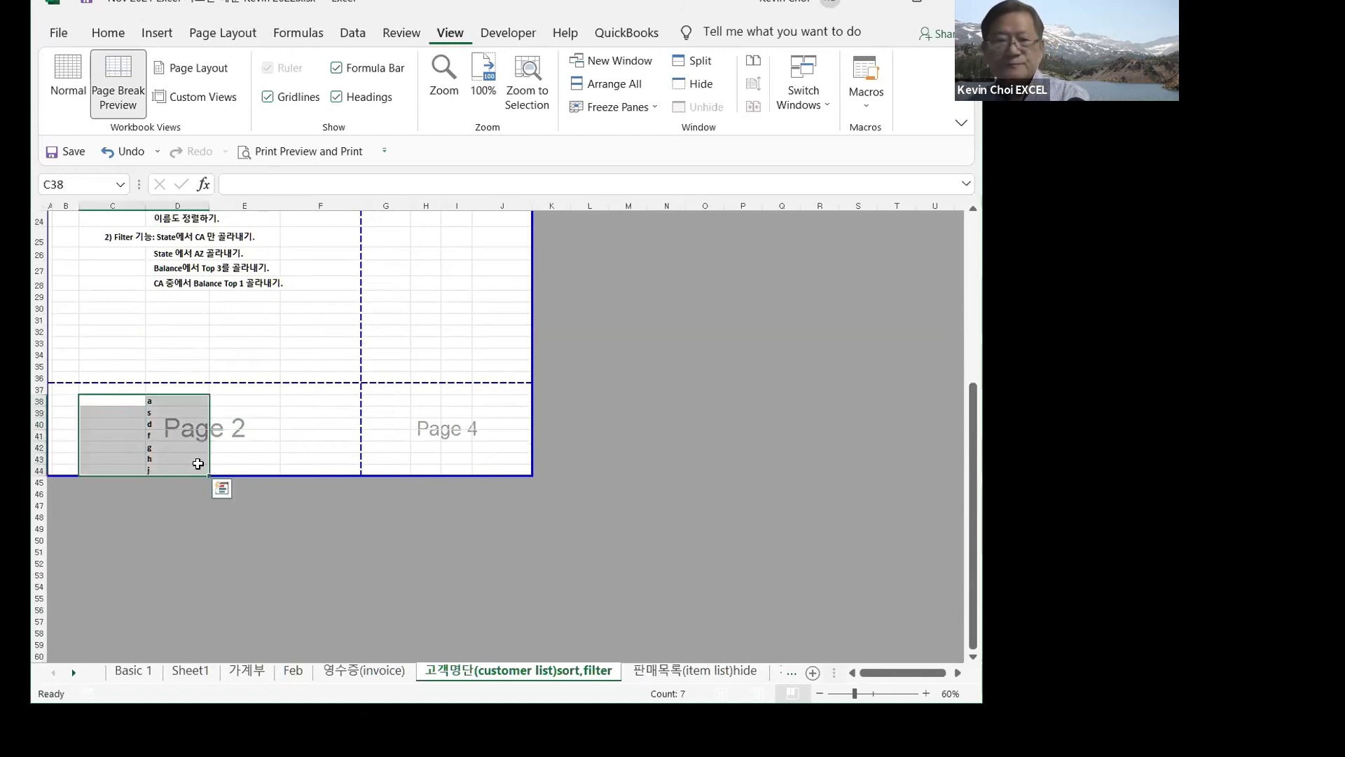
pyautogui.press('Delete')
pyautogui.scroll(7, 465, 444)
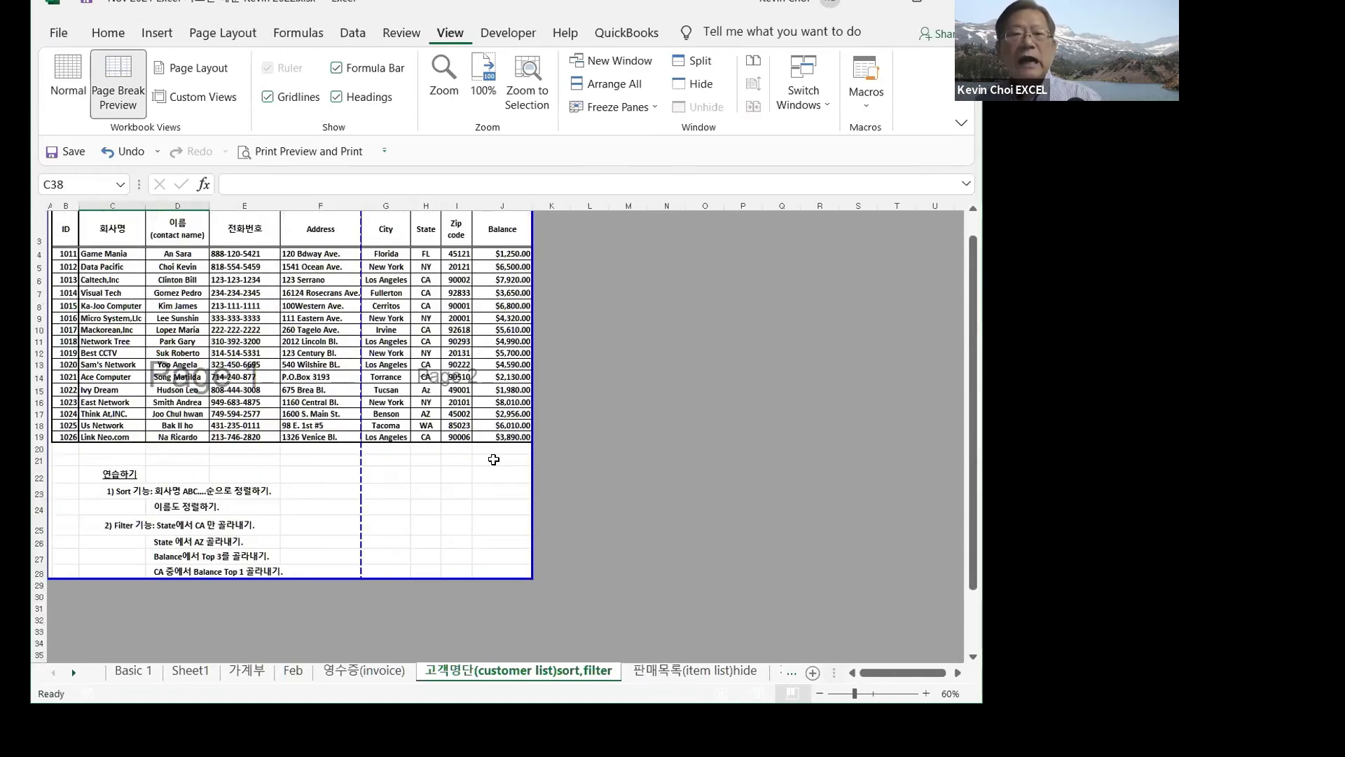
pyautogui.scroll(1, 494, 459)
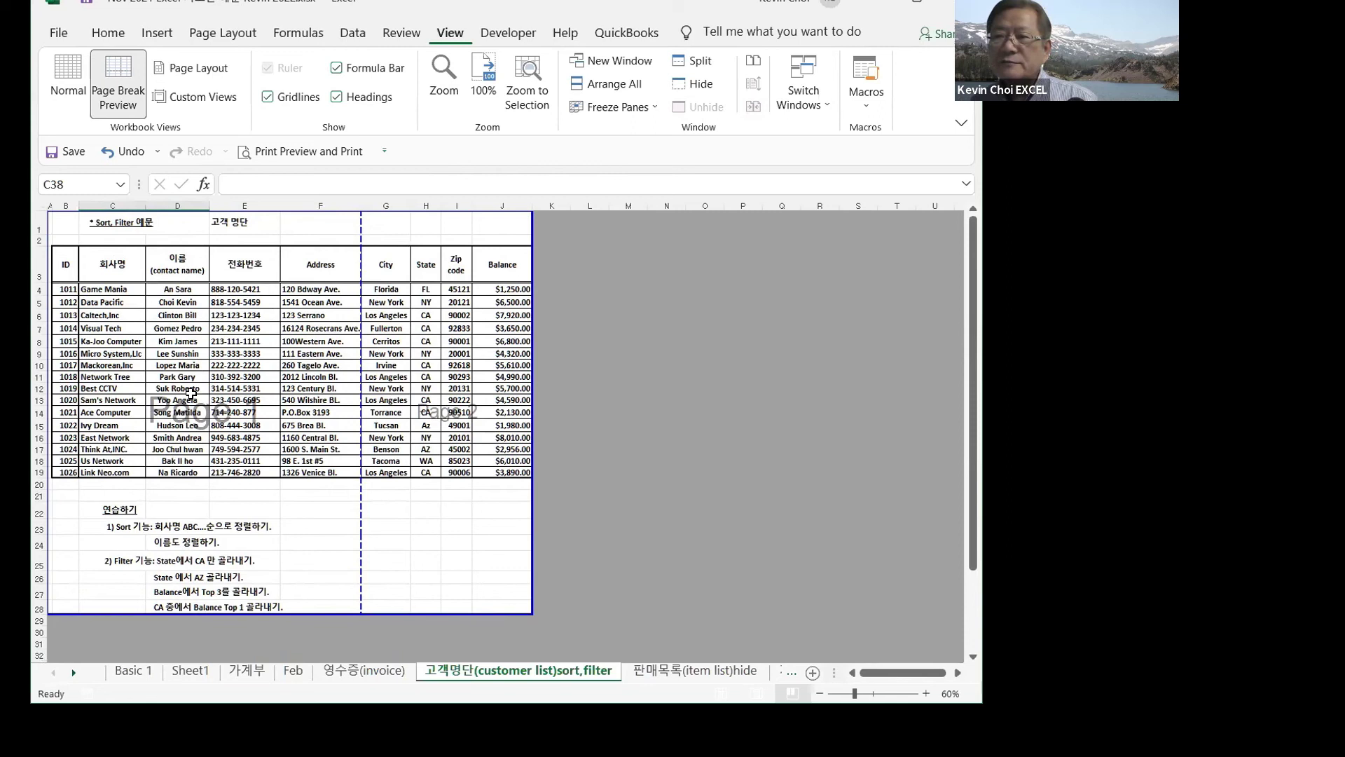
# - Return the customer list to Normal view and examine its pages in the print preview
pyautogui.click(70, 77)
pyautogui.scroll(-1, 648, 396)
pyautogui.scroll(7, 651, 441)
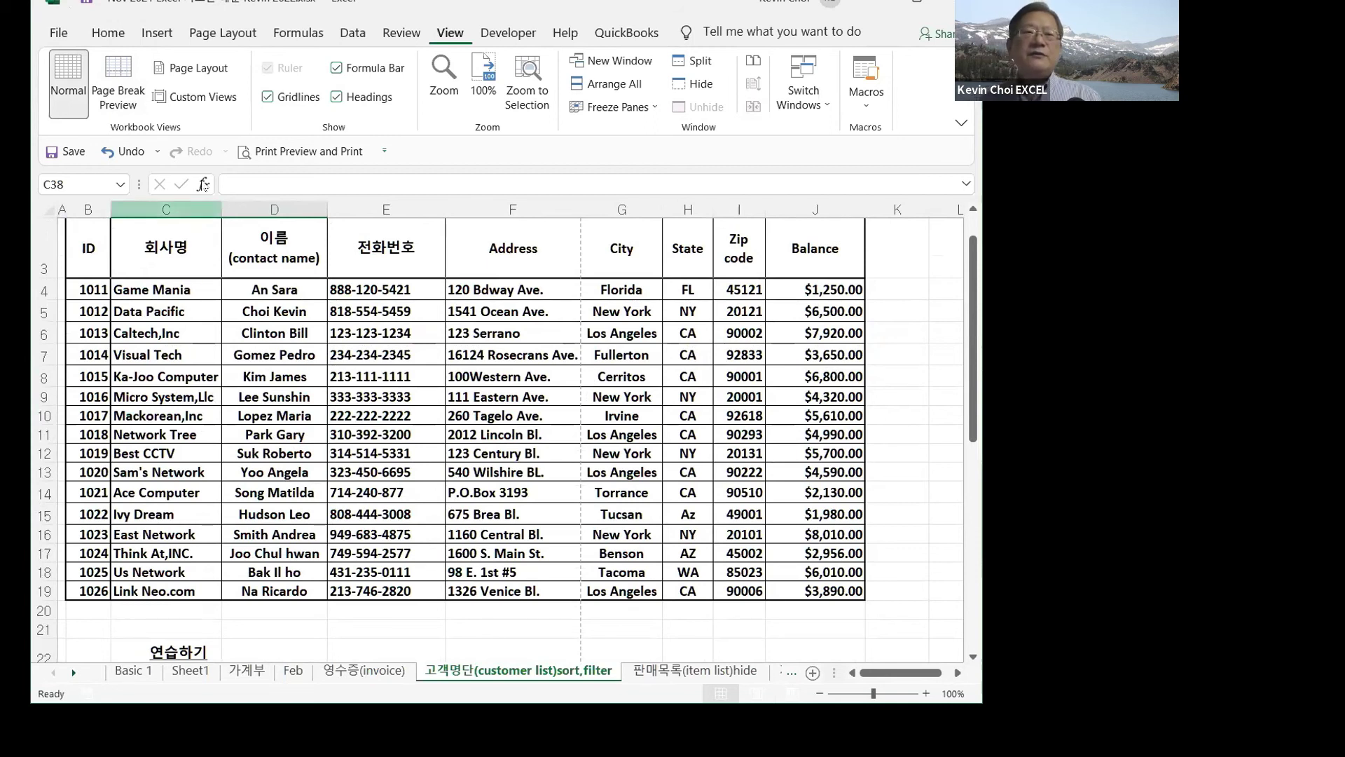
pyautogui.click(59, 34)
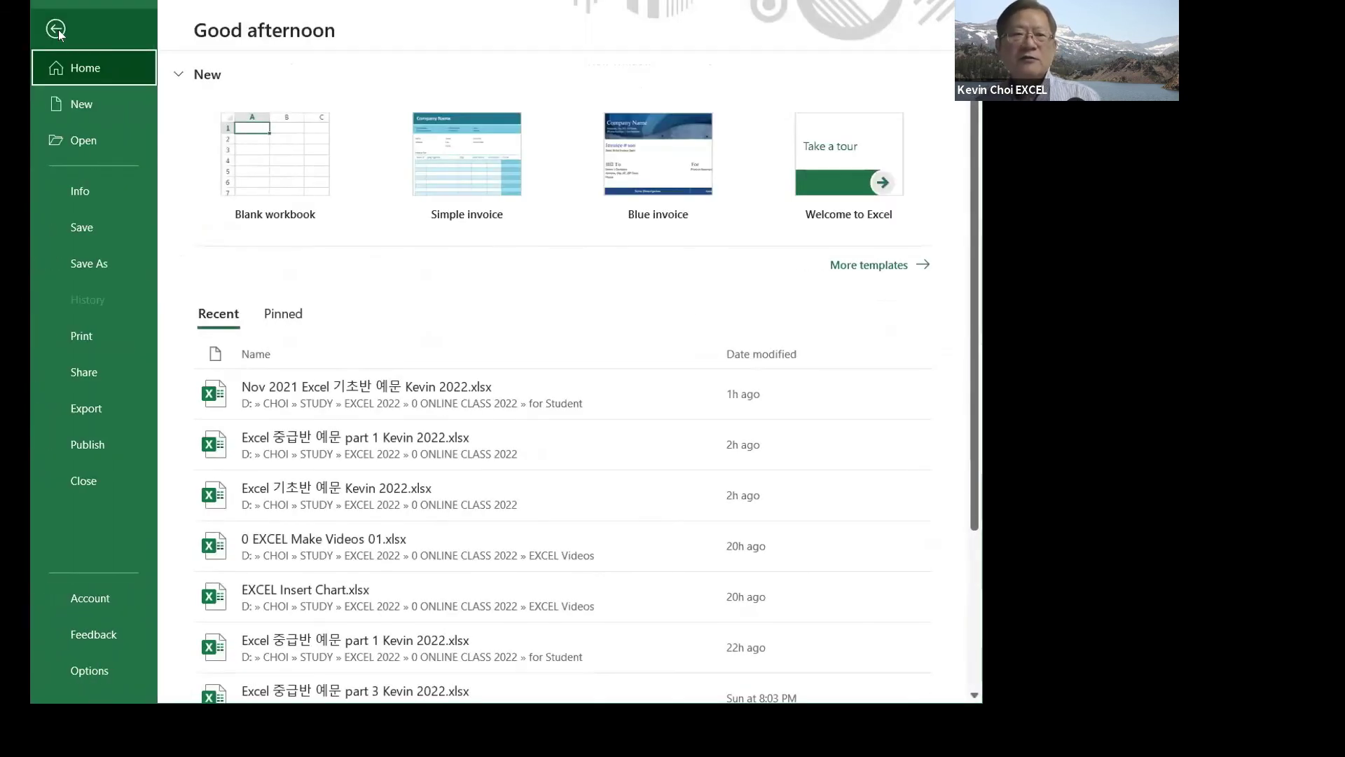
pyautogui.click(73, 339)
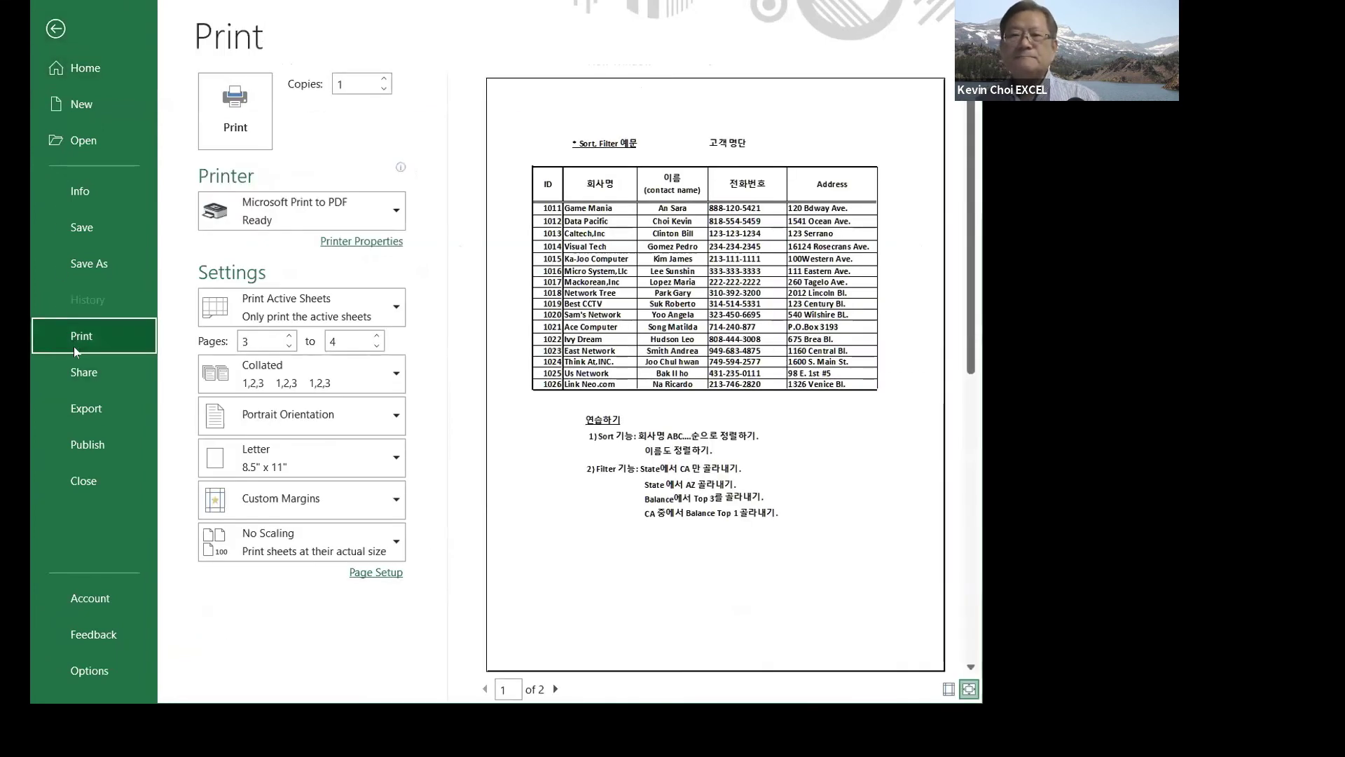
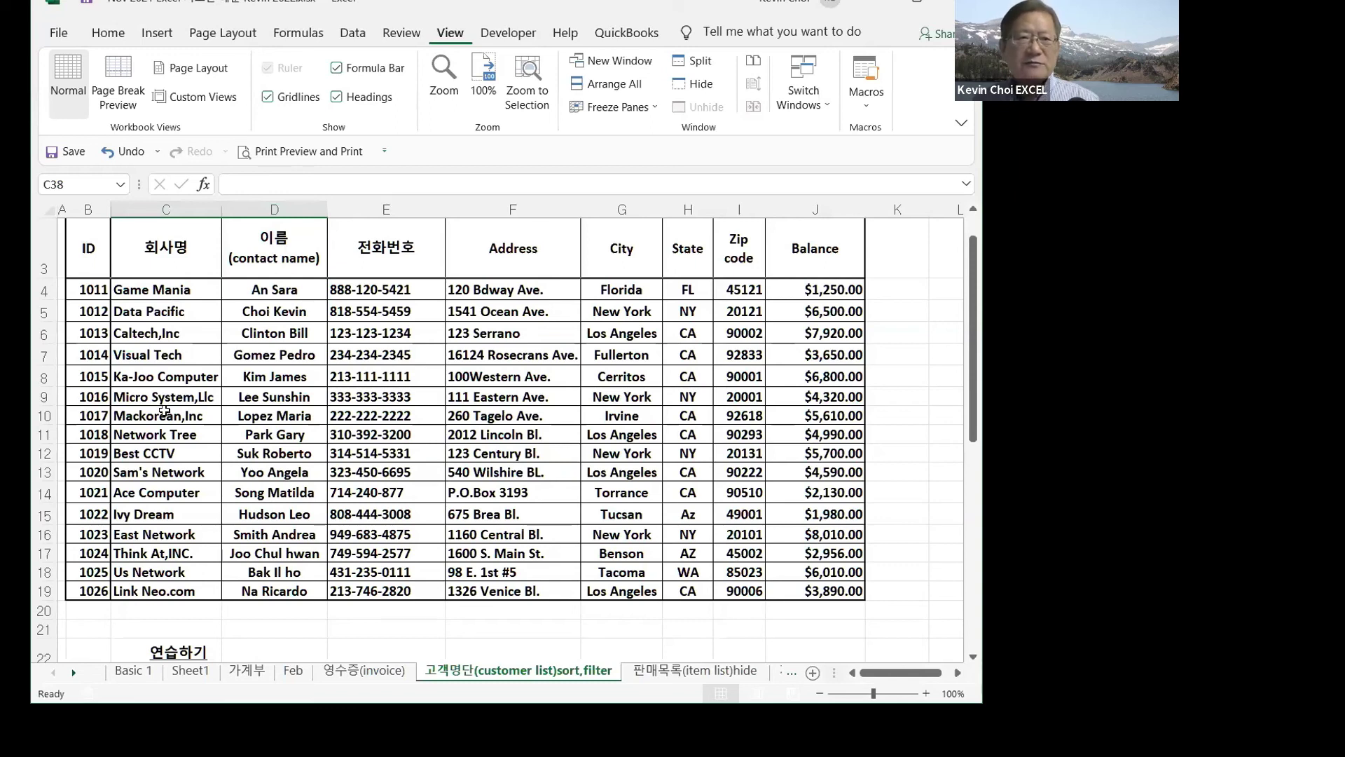
# - Sort the customer table in B3:J19 by company name (회사명) from A to Z, keeping the header row out of the sort
pyautogui.moveTo(83, 261); pyautogui.dragTo(818, 589)
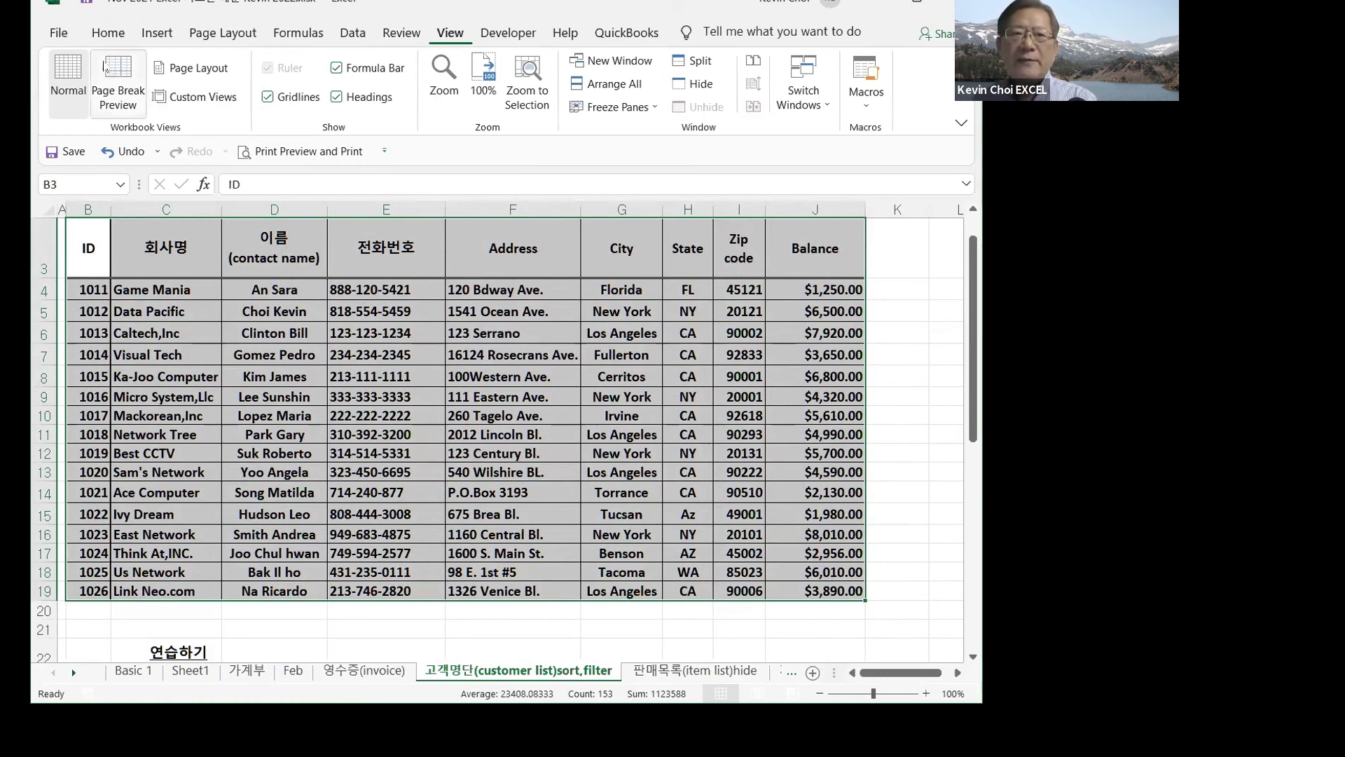
pyautogui.click(354, 35)
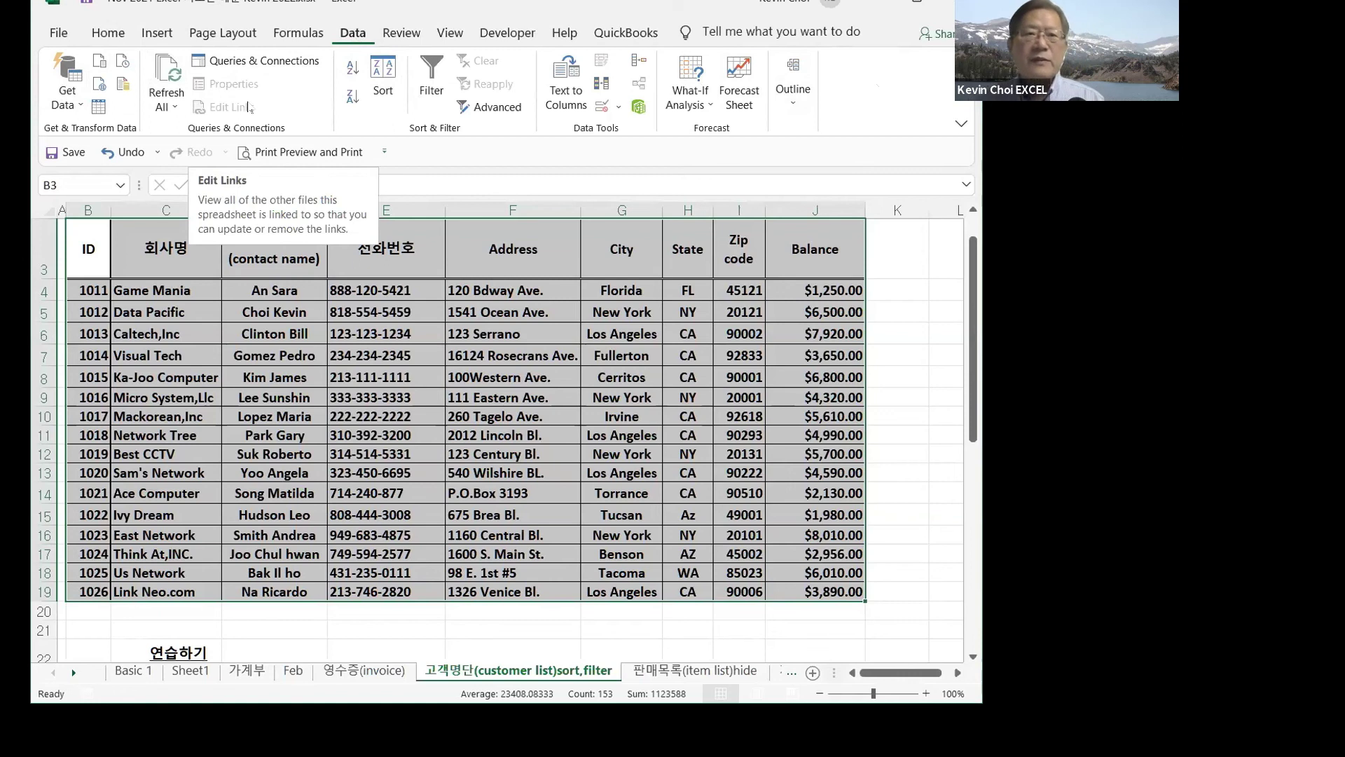
pyautogui.click(381, 75)
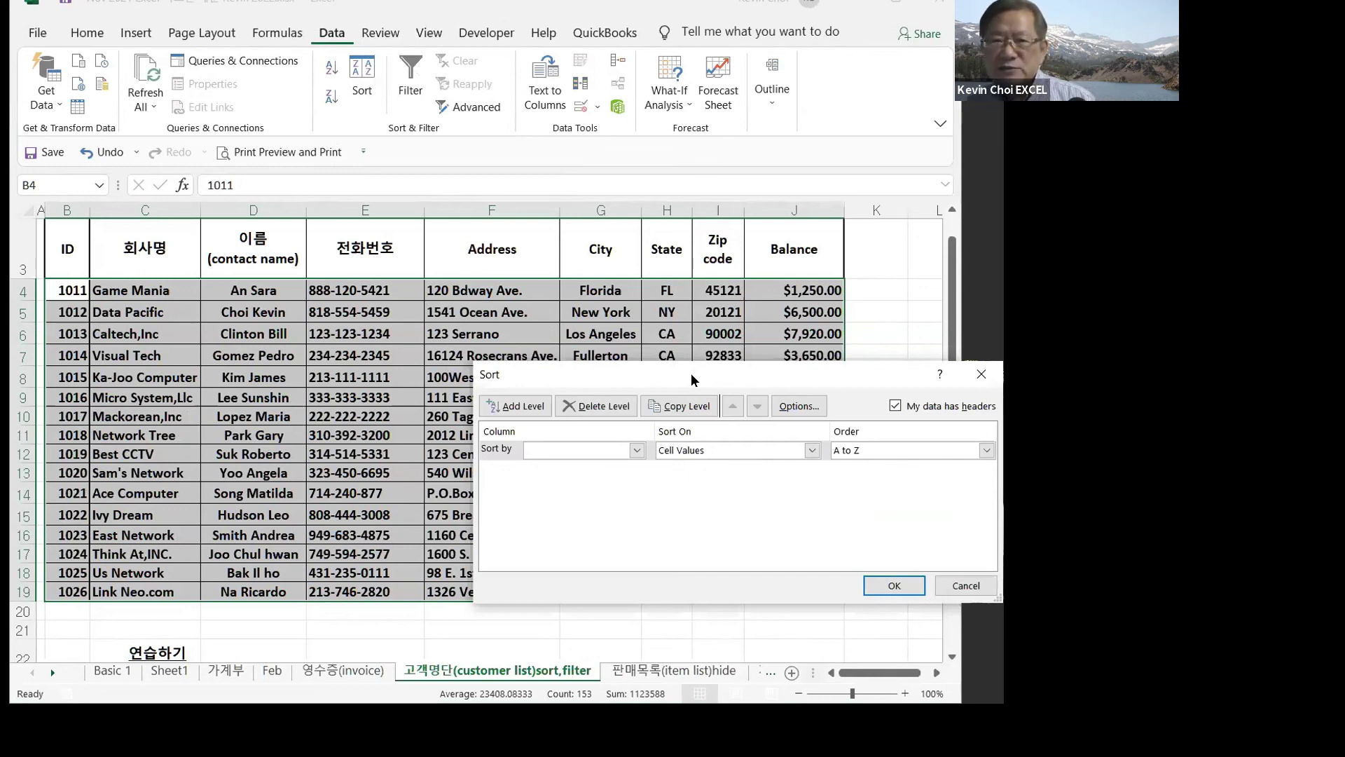
pyautogui.moveTo(691, 379); pyautogui.dragTo(571, 180)
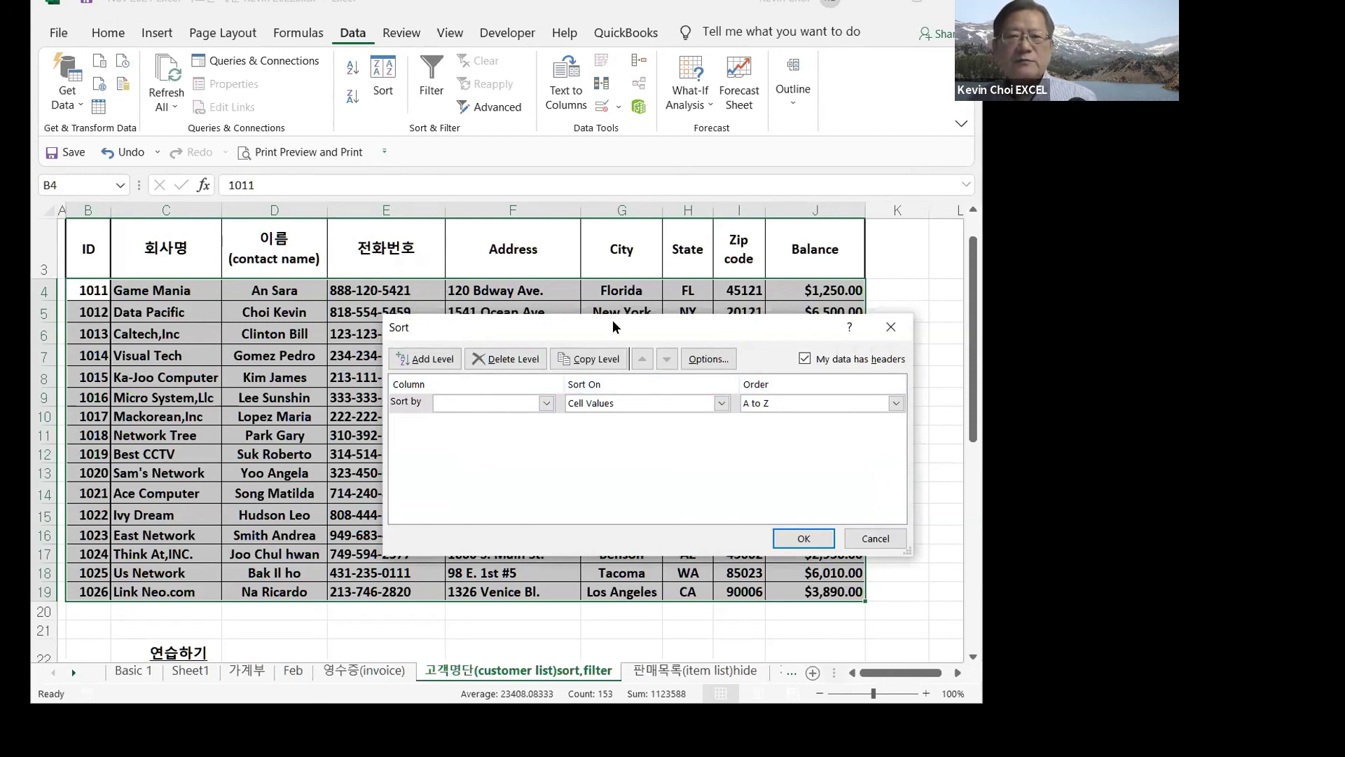
pyautogui.moveTo(615, 326); pyautogui.dragTo(650, 362)
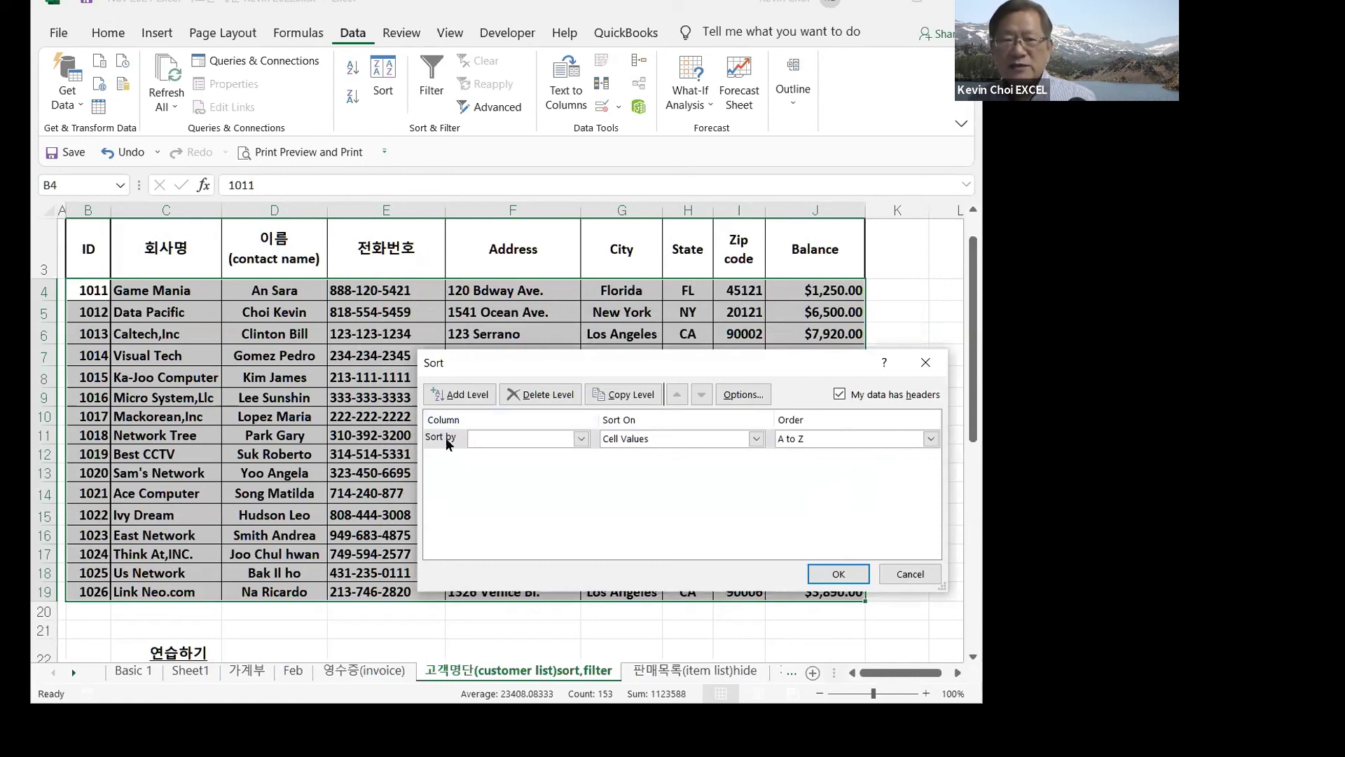
pyautogui.click(582, 439)
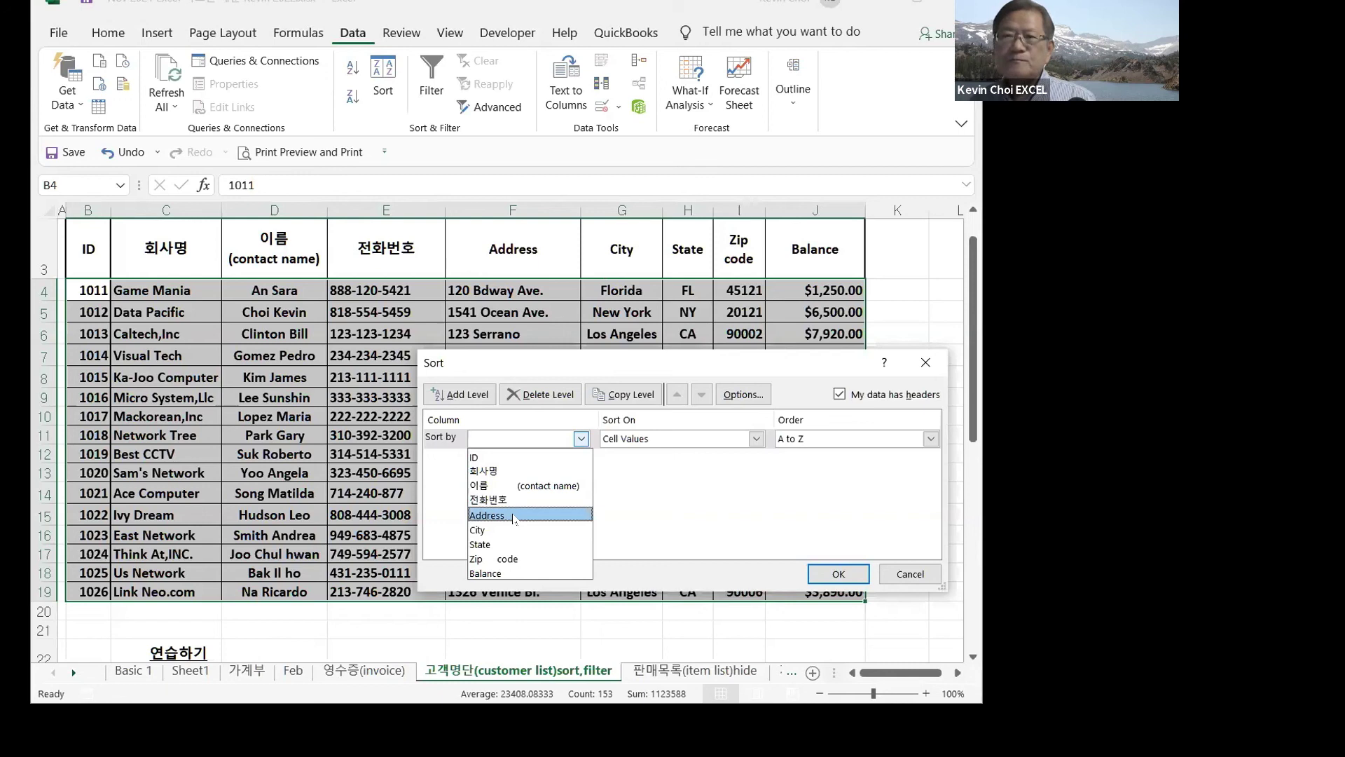
pyautogui.click(501, 471)
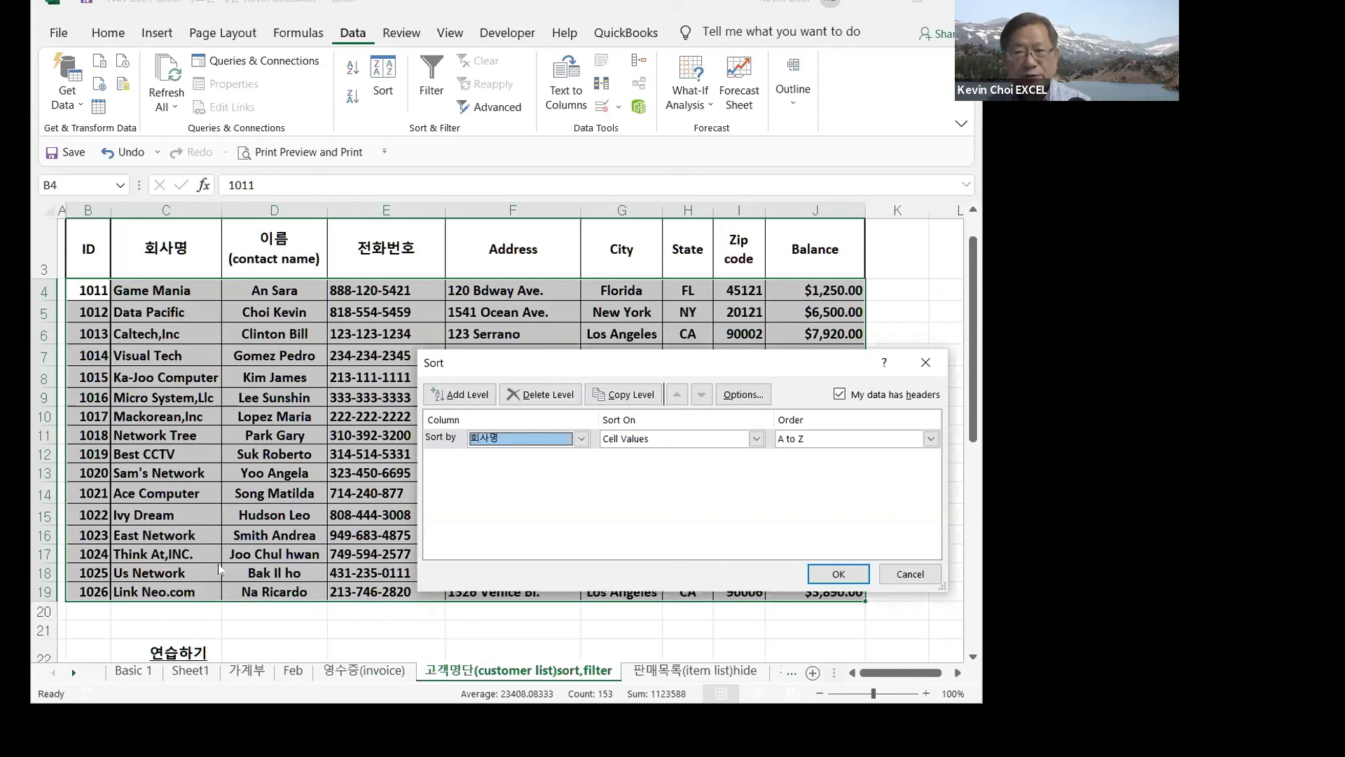
pyautogui.click(839, 579)
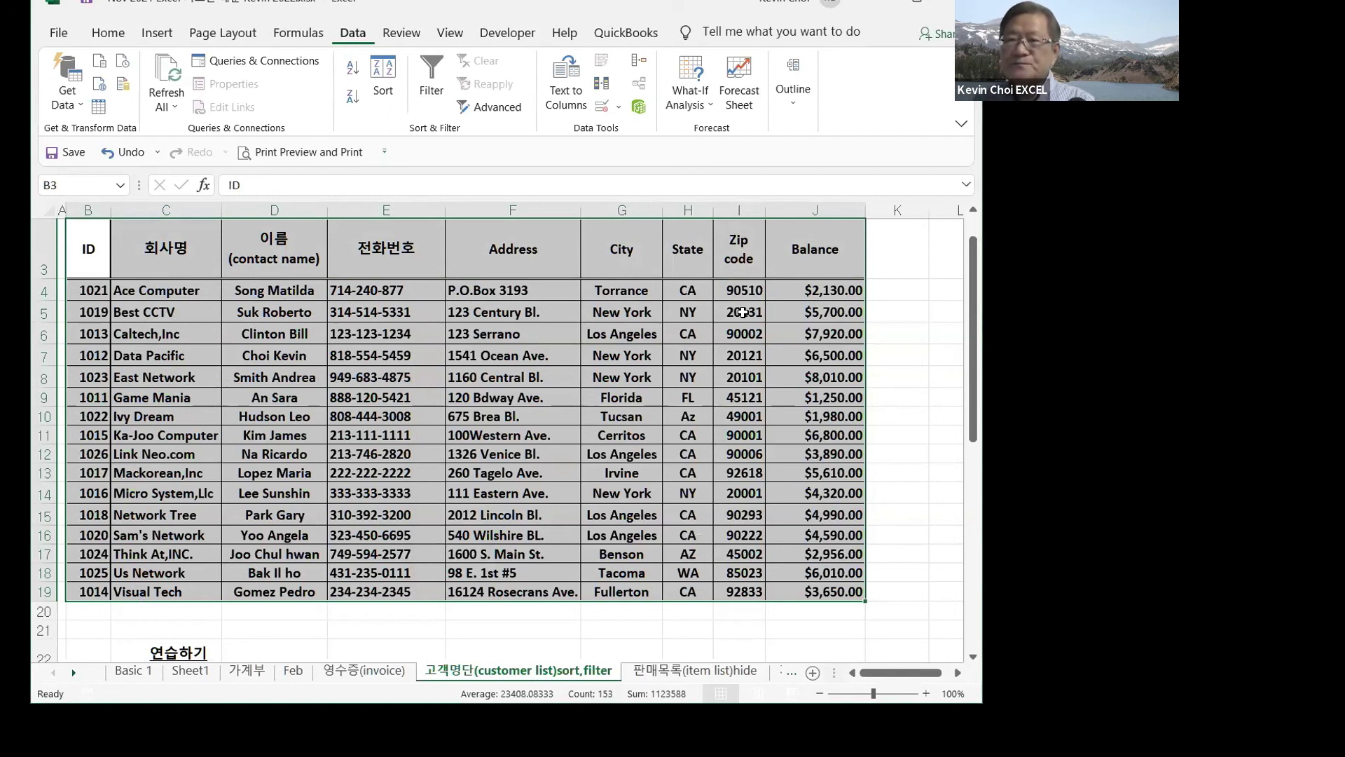
# - Sort the customer table by State from A to Z, with Balance from largest to smallest as the second level
pyautogui.click(383, 77)
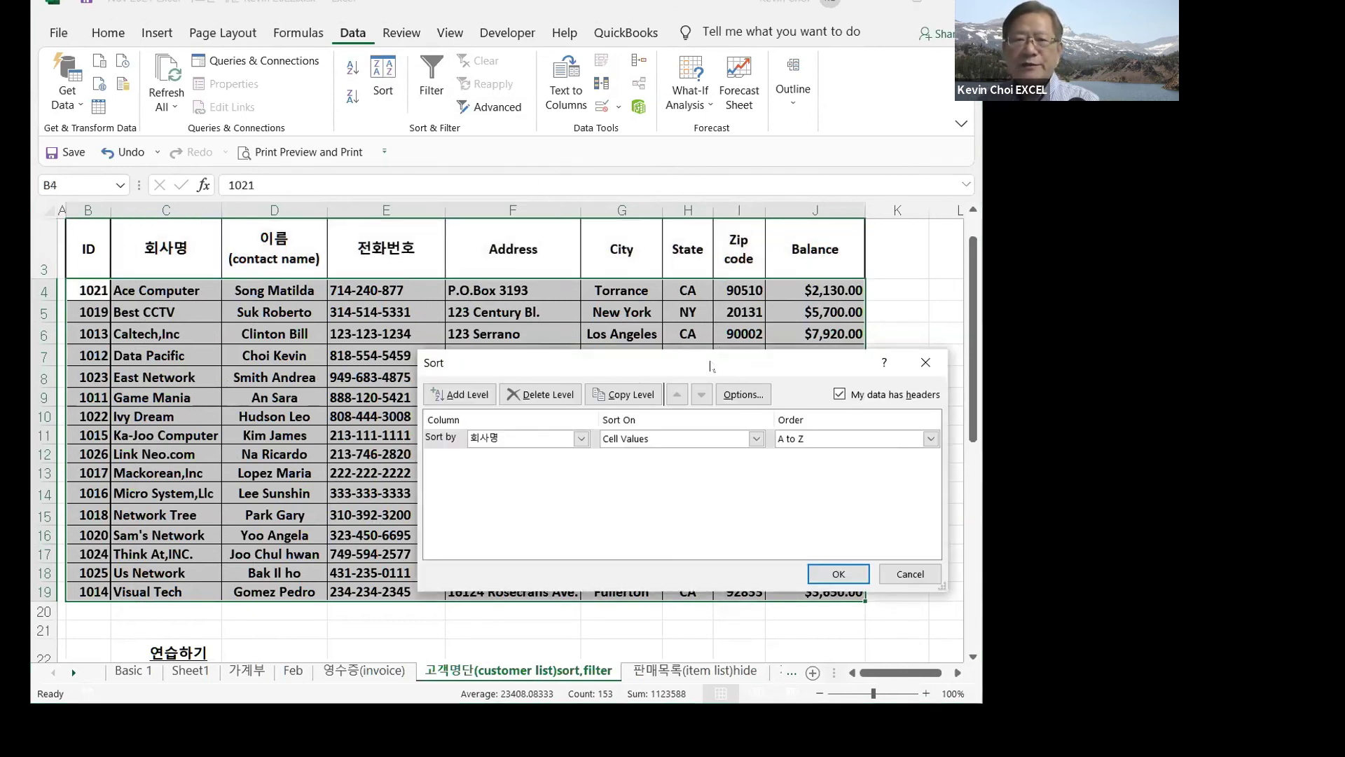
pyautogui.moveTo(710, 364); pyautogui.dragTo(416, 263)
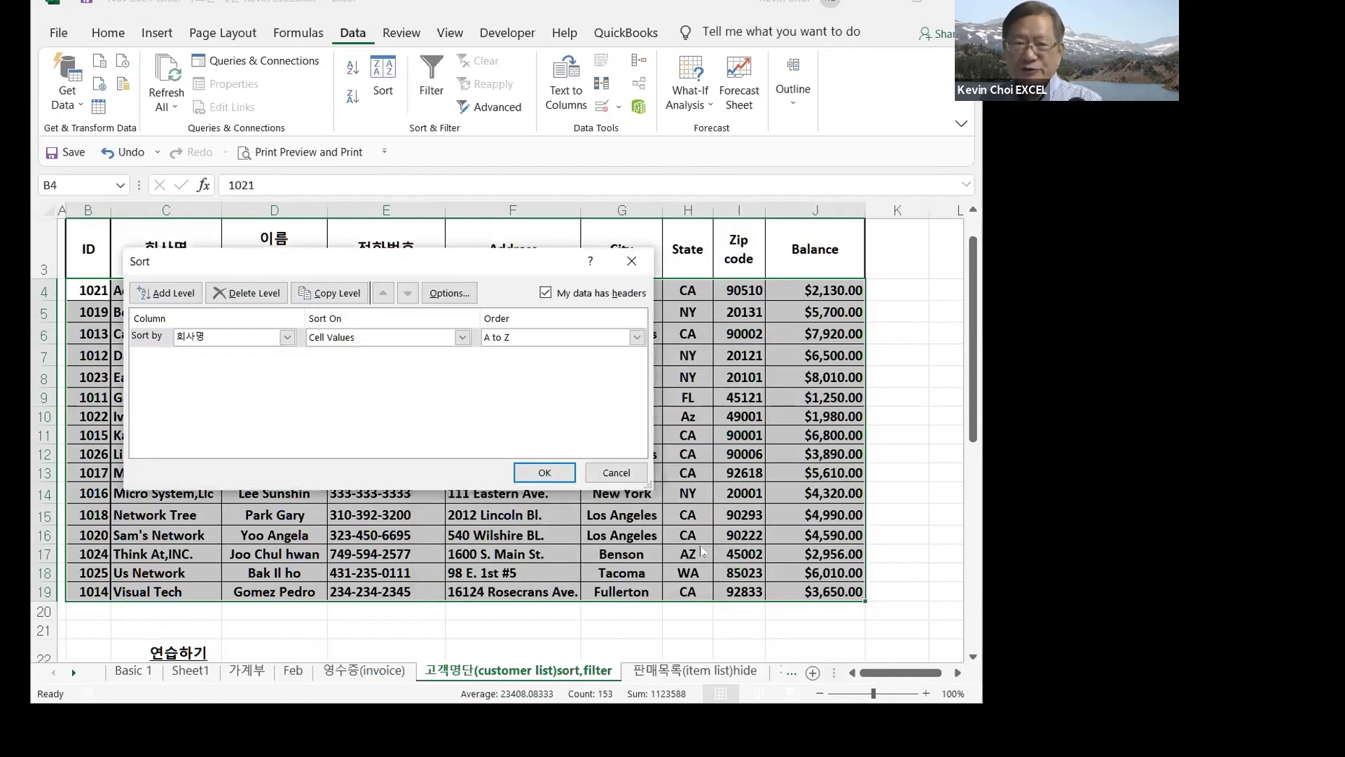
pyautogui.click(287, 337)
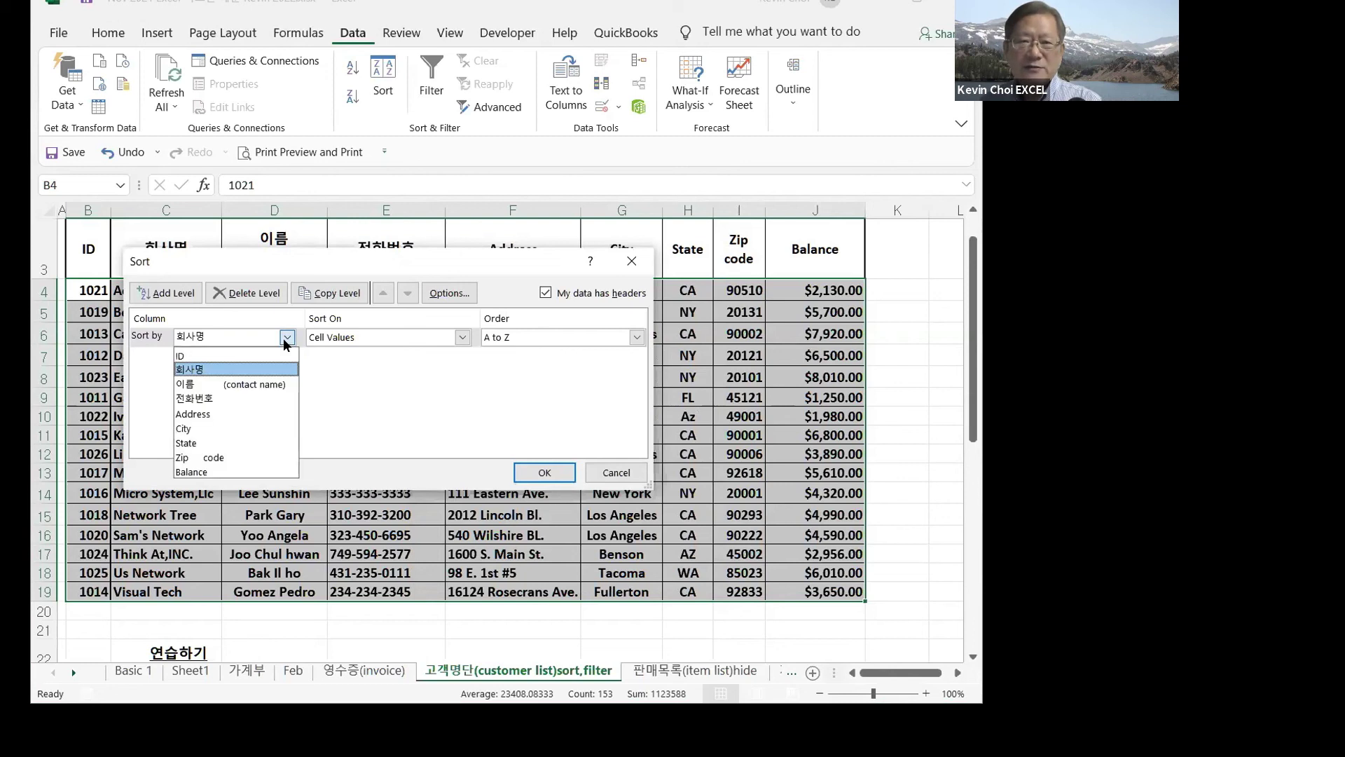
pyautogui.click(217, 443)
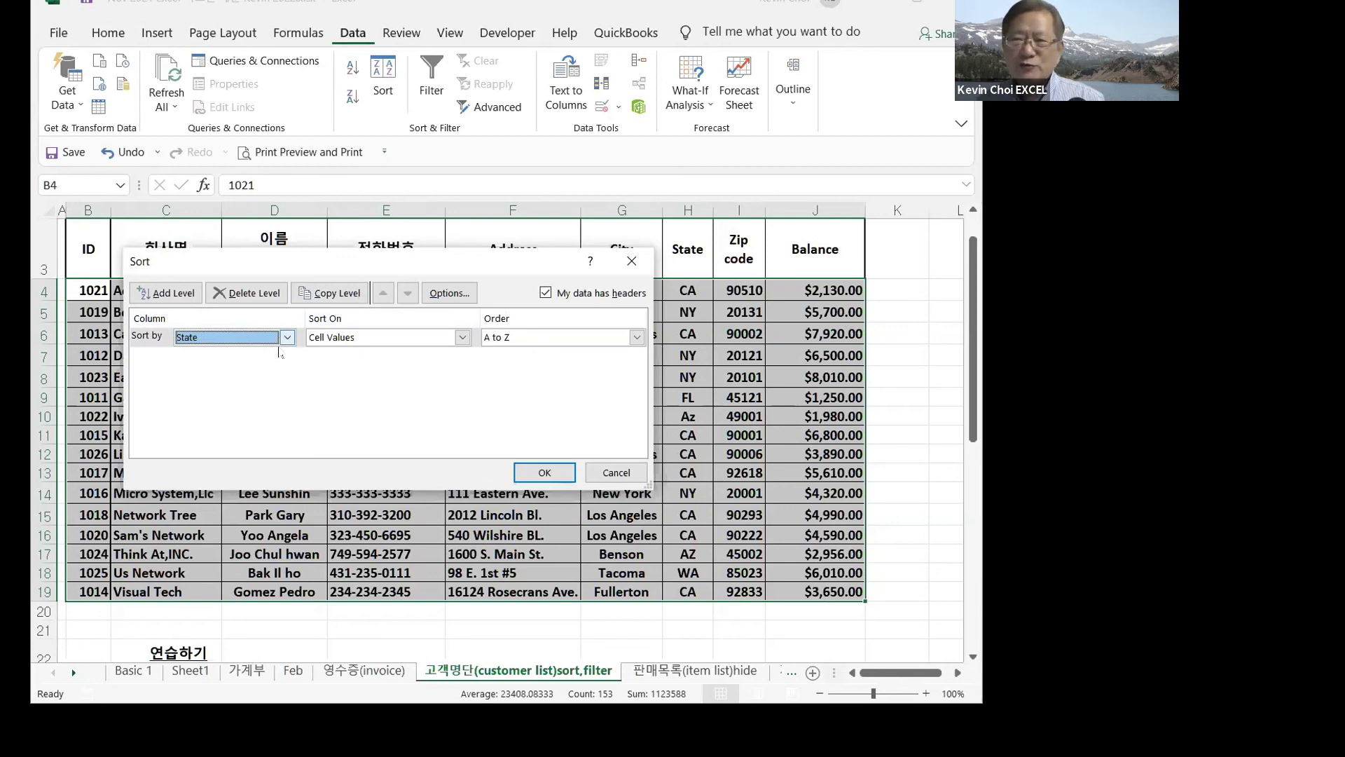
pyautogui.click(161, 294)
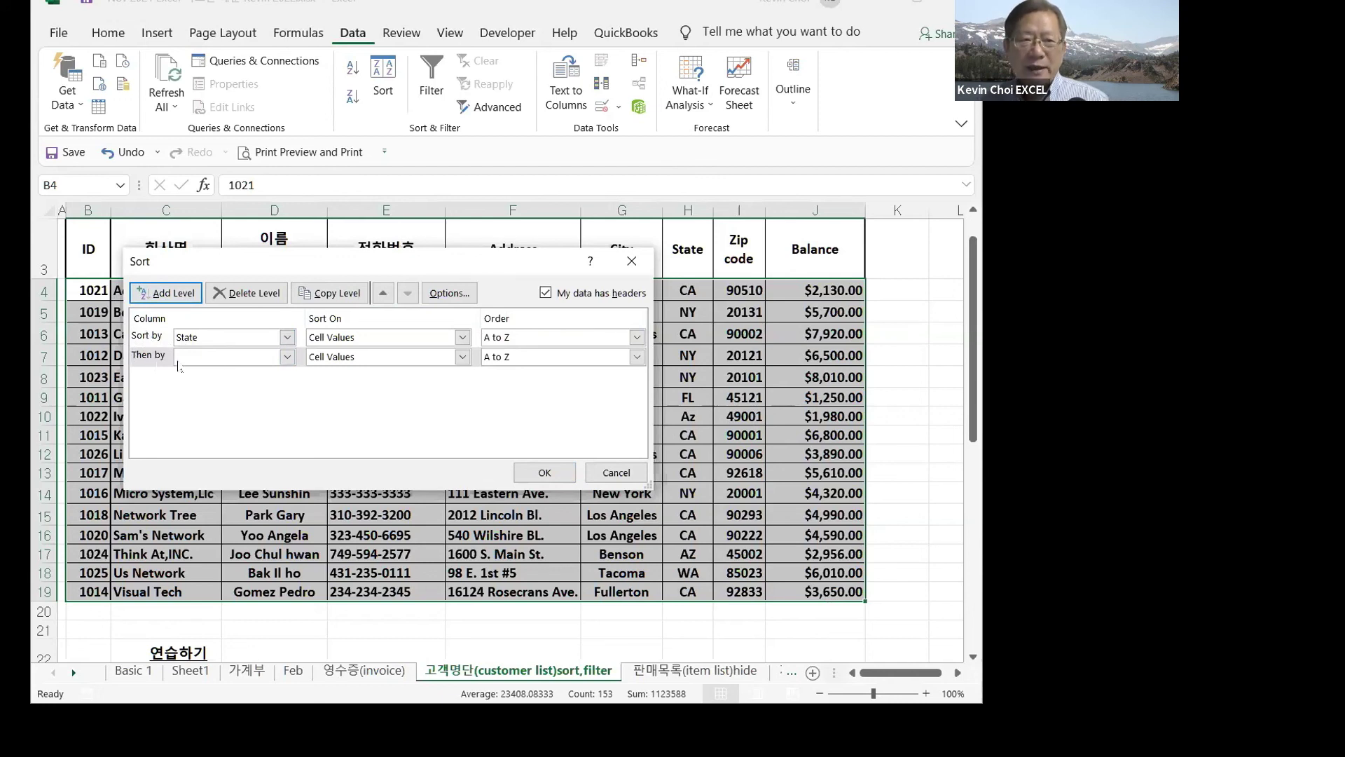
pyautogui.click(287, 357)
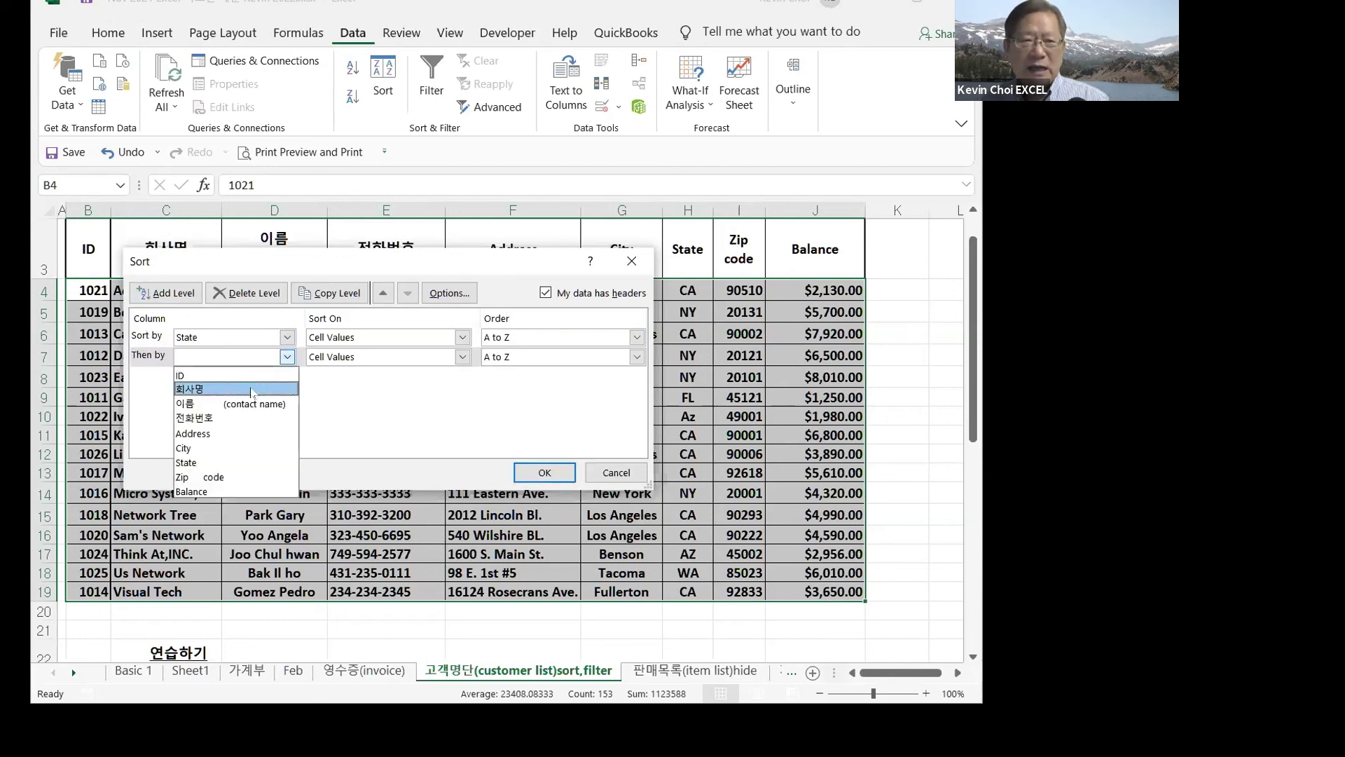
pyautogui.click(195, 493)
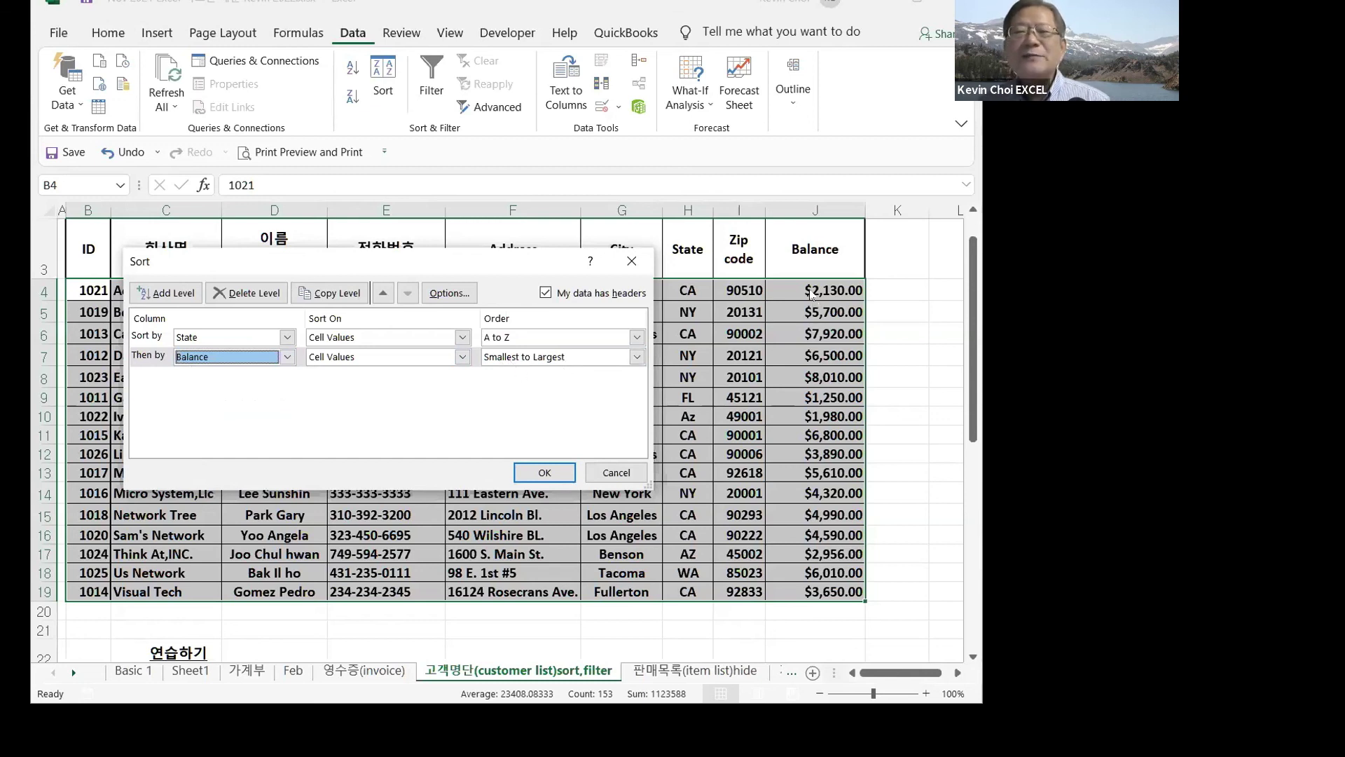
pyautogui.click(637, 357)
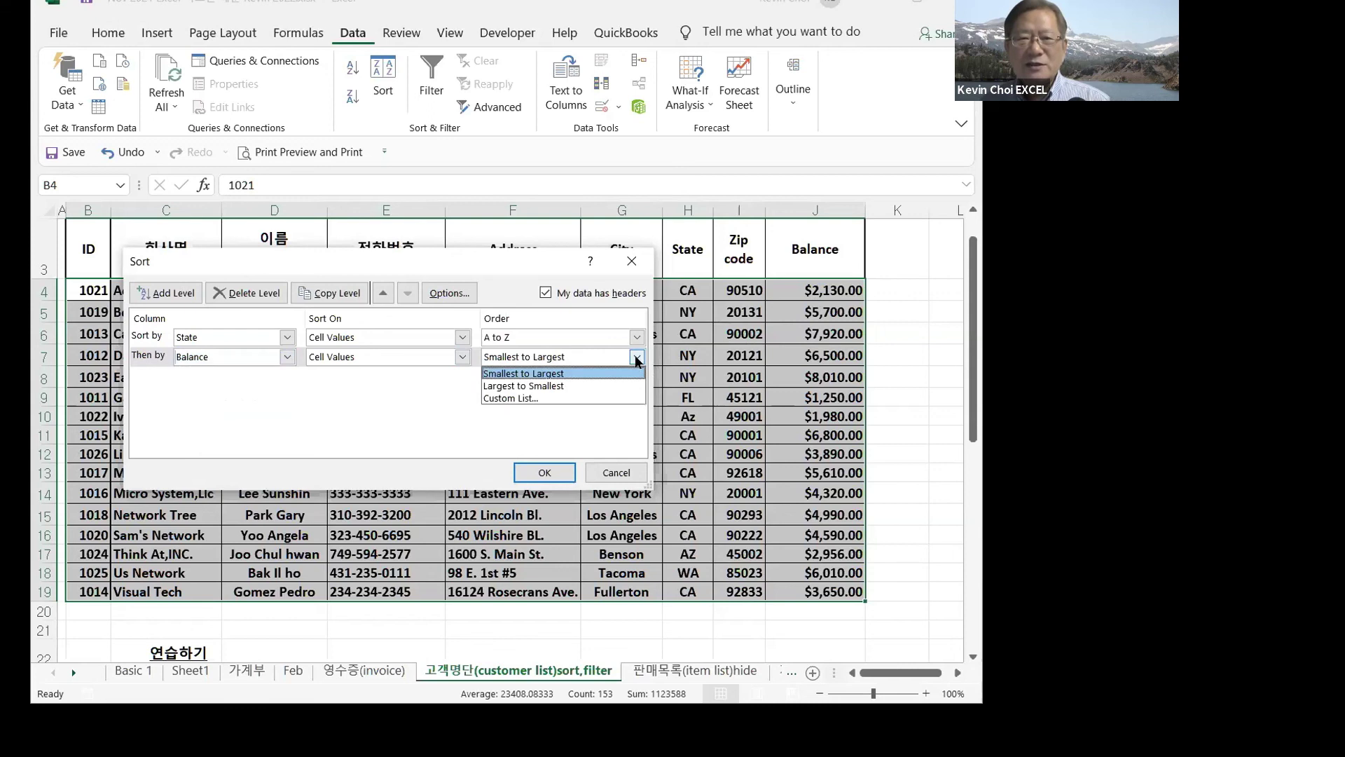
pyautogui.click(538, 386)
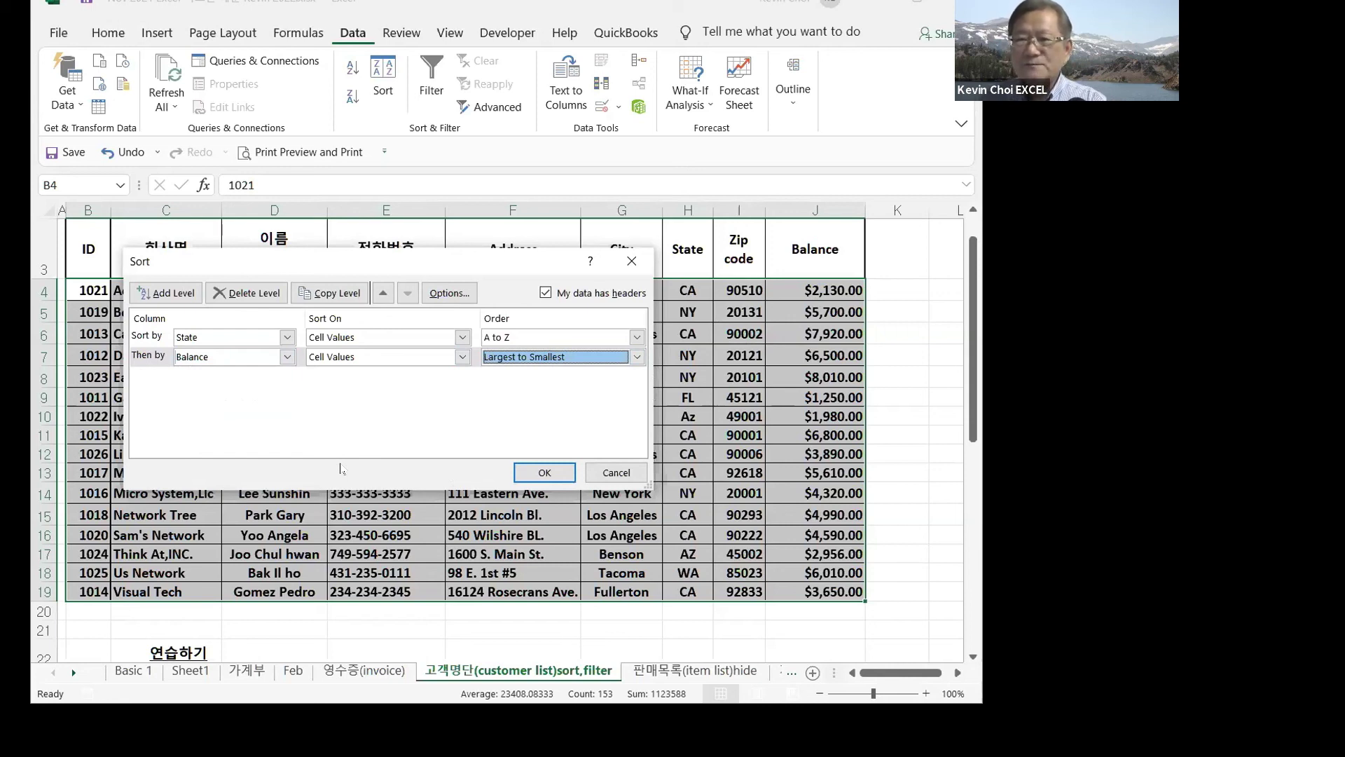
pyautogui.click(554, 471)
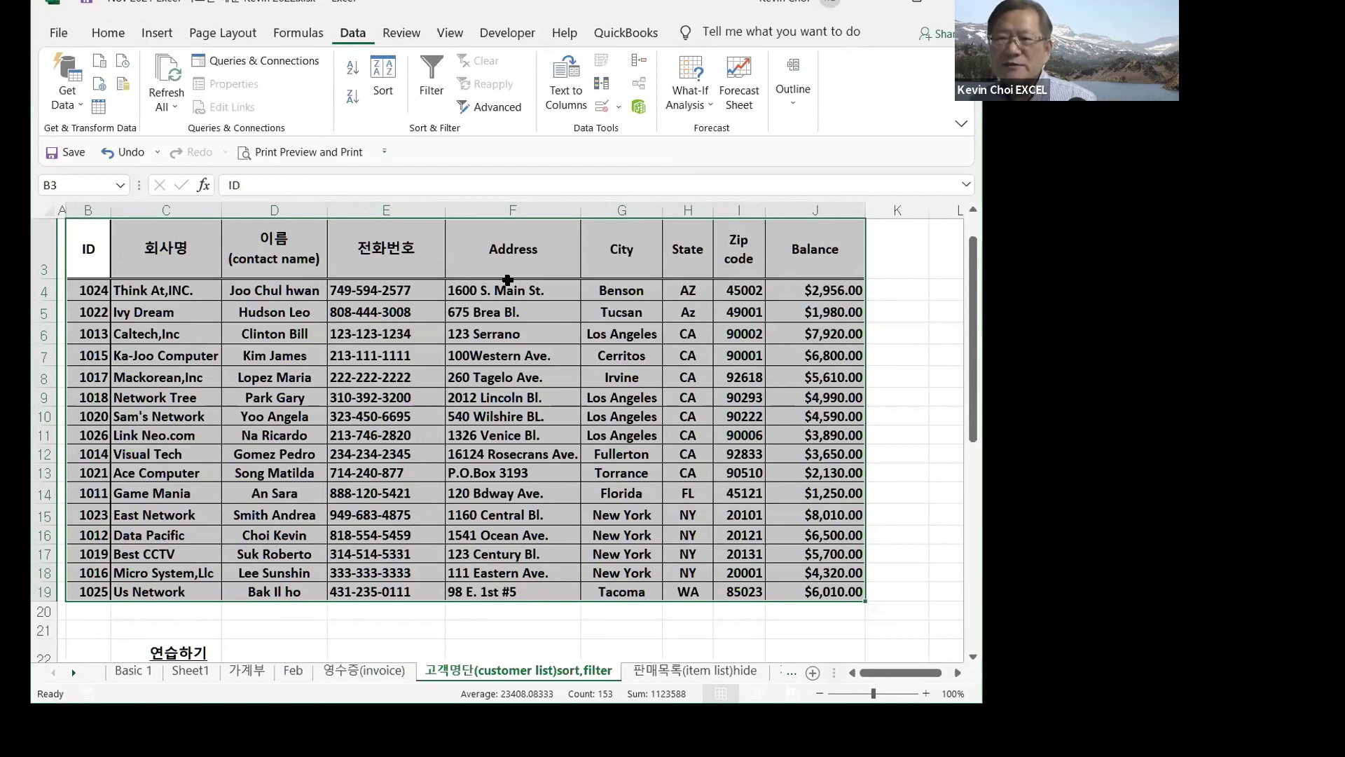
# - Fill the Sort exercise line below the customer table, cells C23 to F23, with yellow
pyautogui.scroll(-1, 429, 406)
pyautogui.scroll(-2, 428, 406)
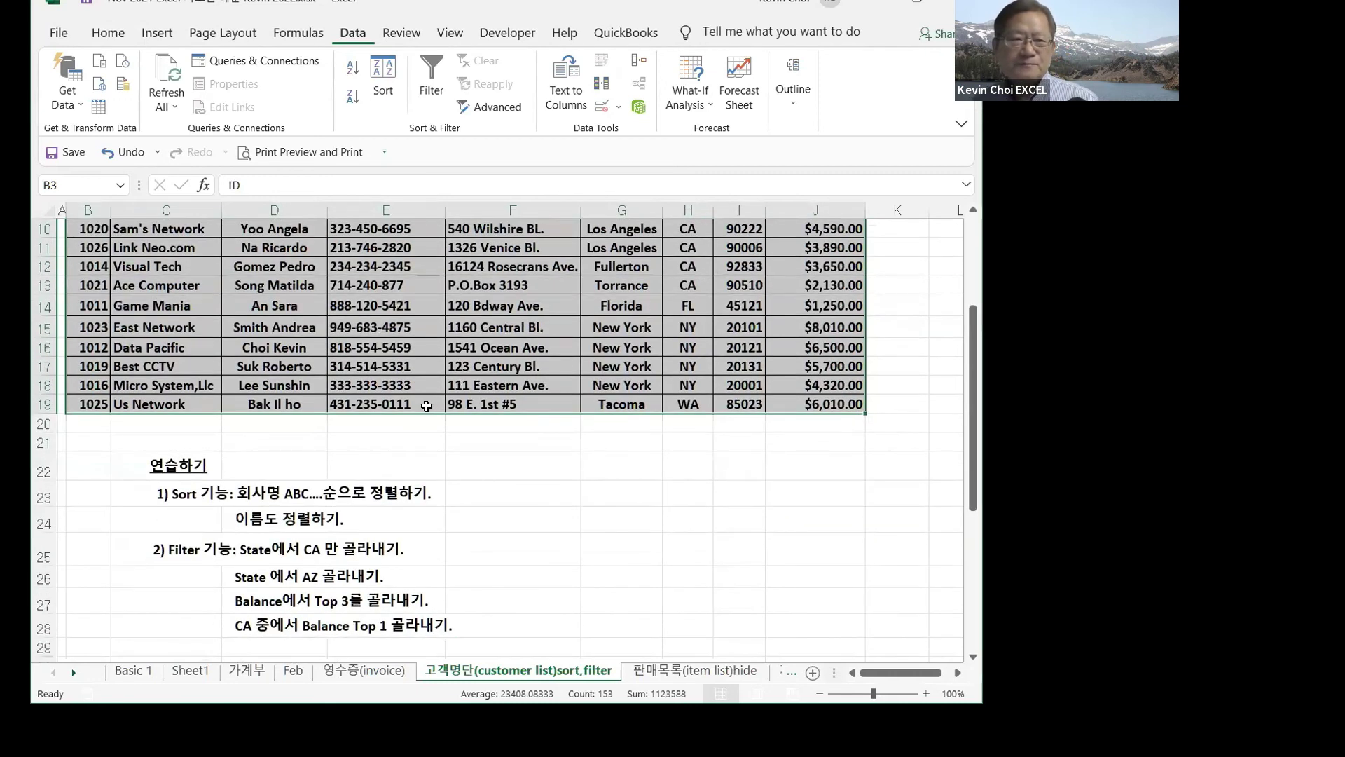
pyautogui.moveTo(154, 492); pyautogui.dragTo(560, 492)
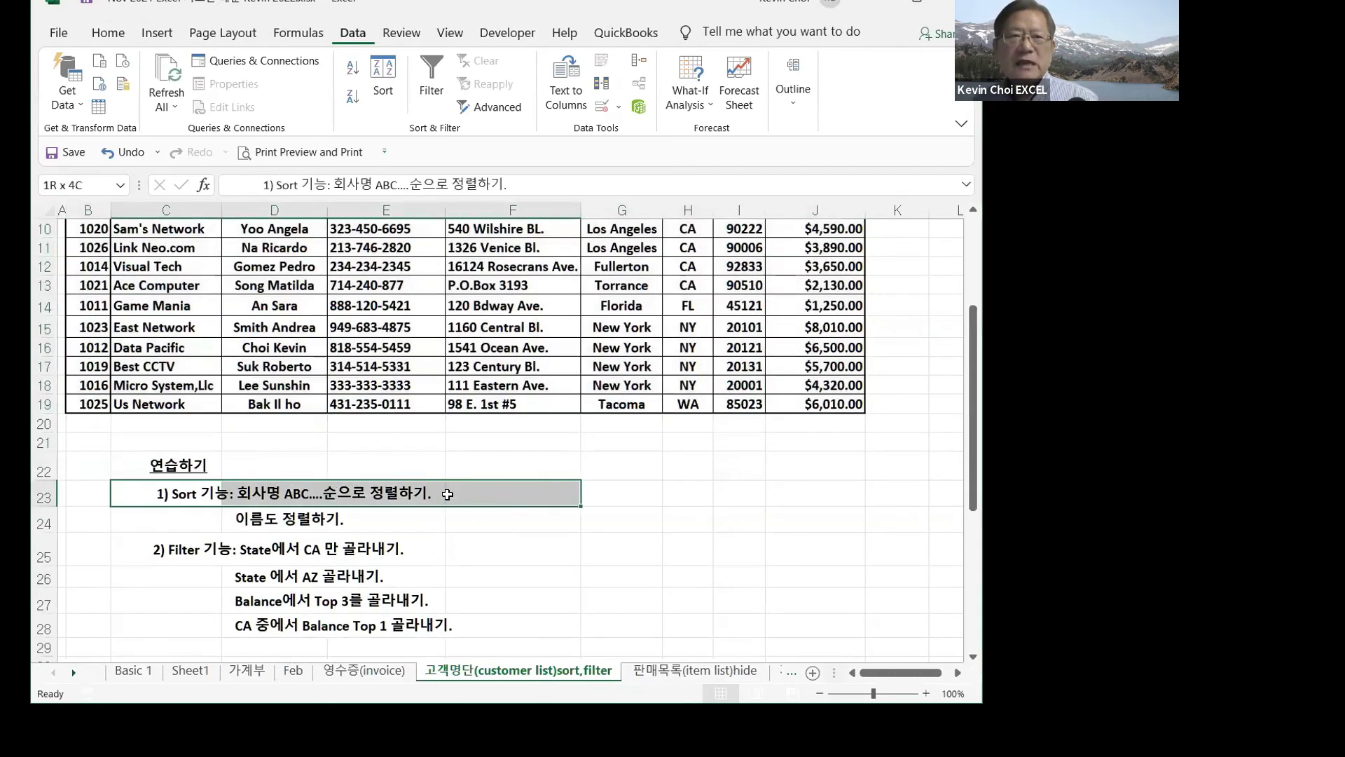
pyautogui.click(109, 35)
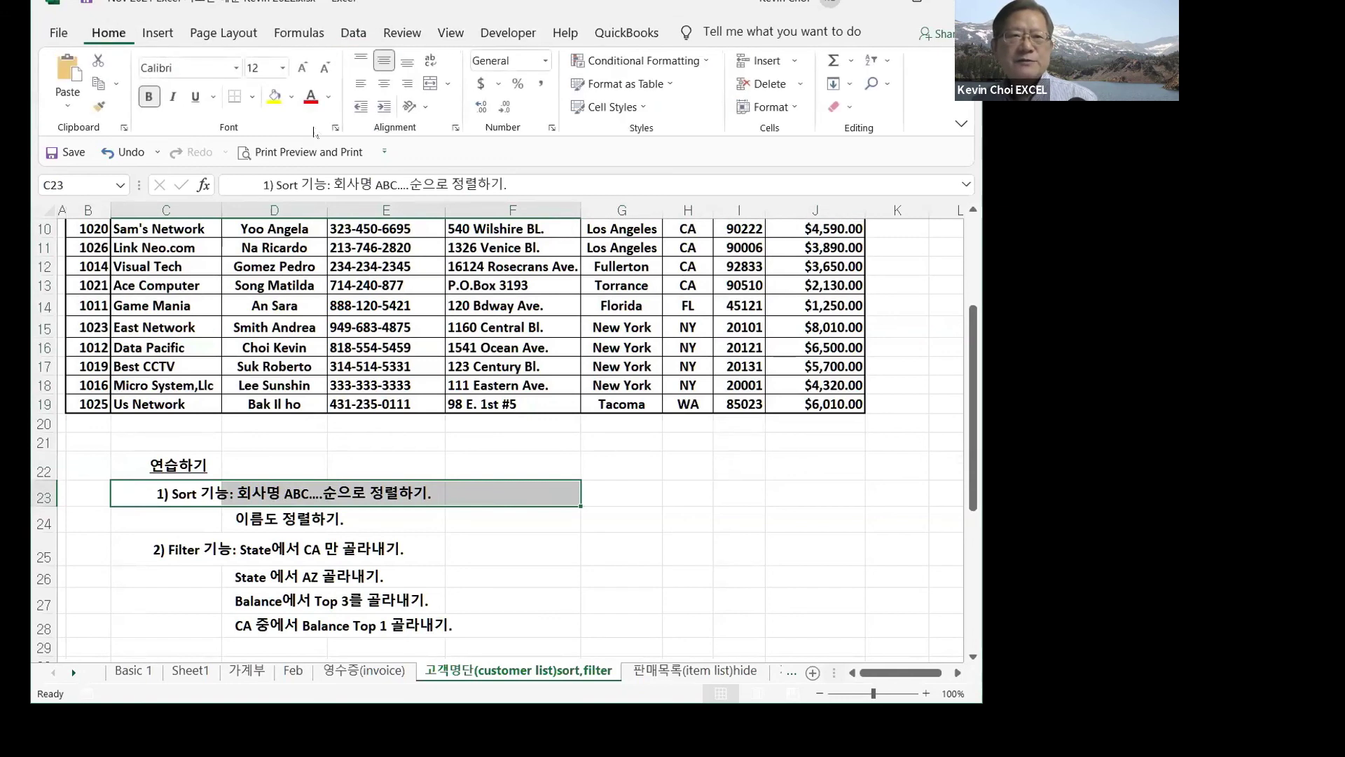
pyautogui.click(274, 97)
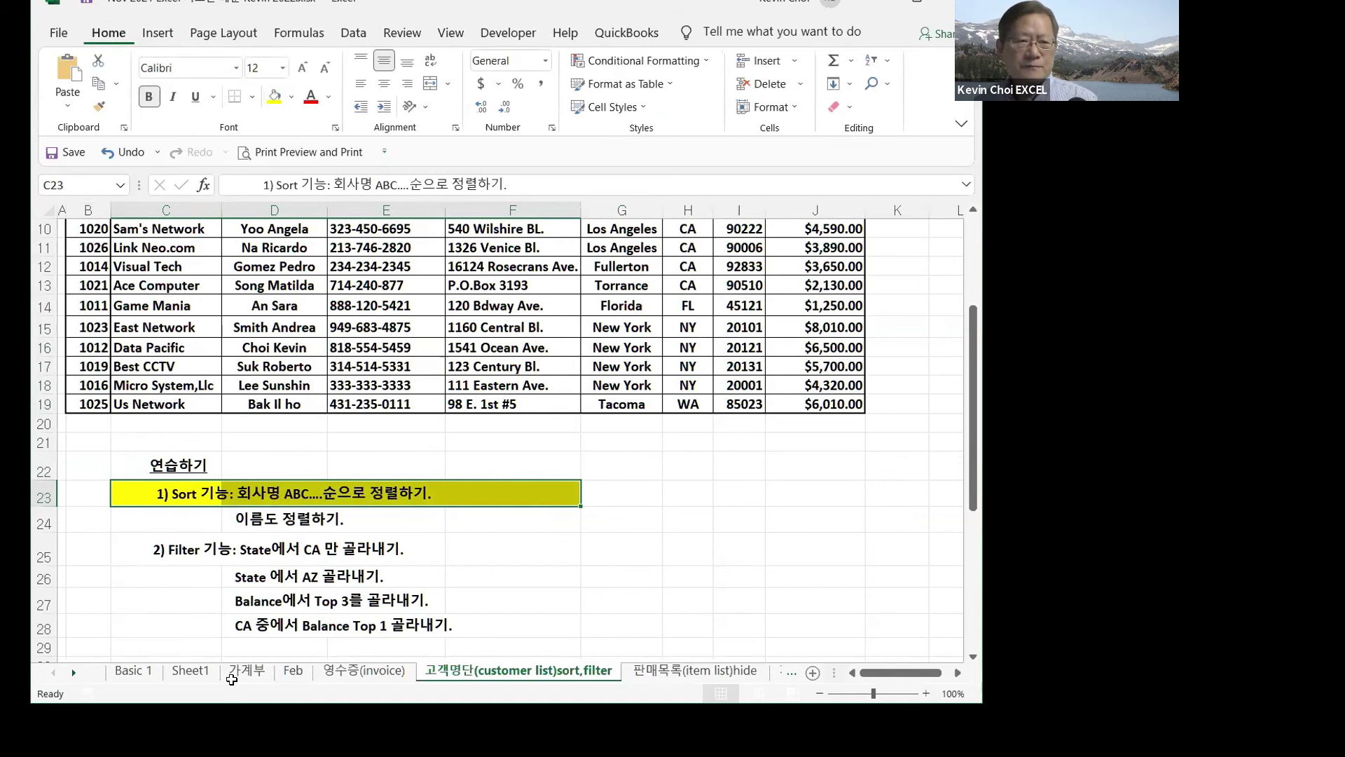
# - Enter the website address Choistudy.com in cell B8 of Sheet1, below the class notices
pyautogui.click(190, 671)
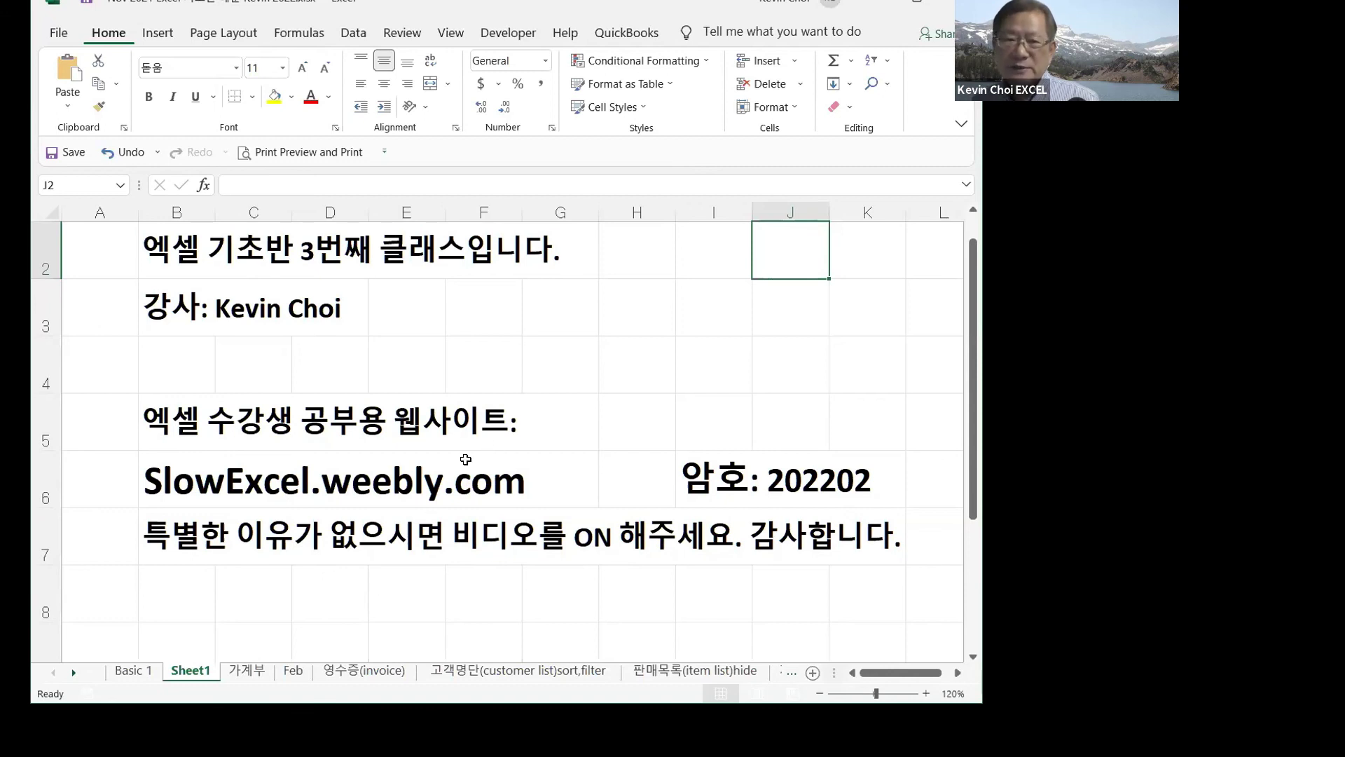
pyautogui.click(167, 582)
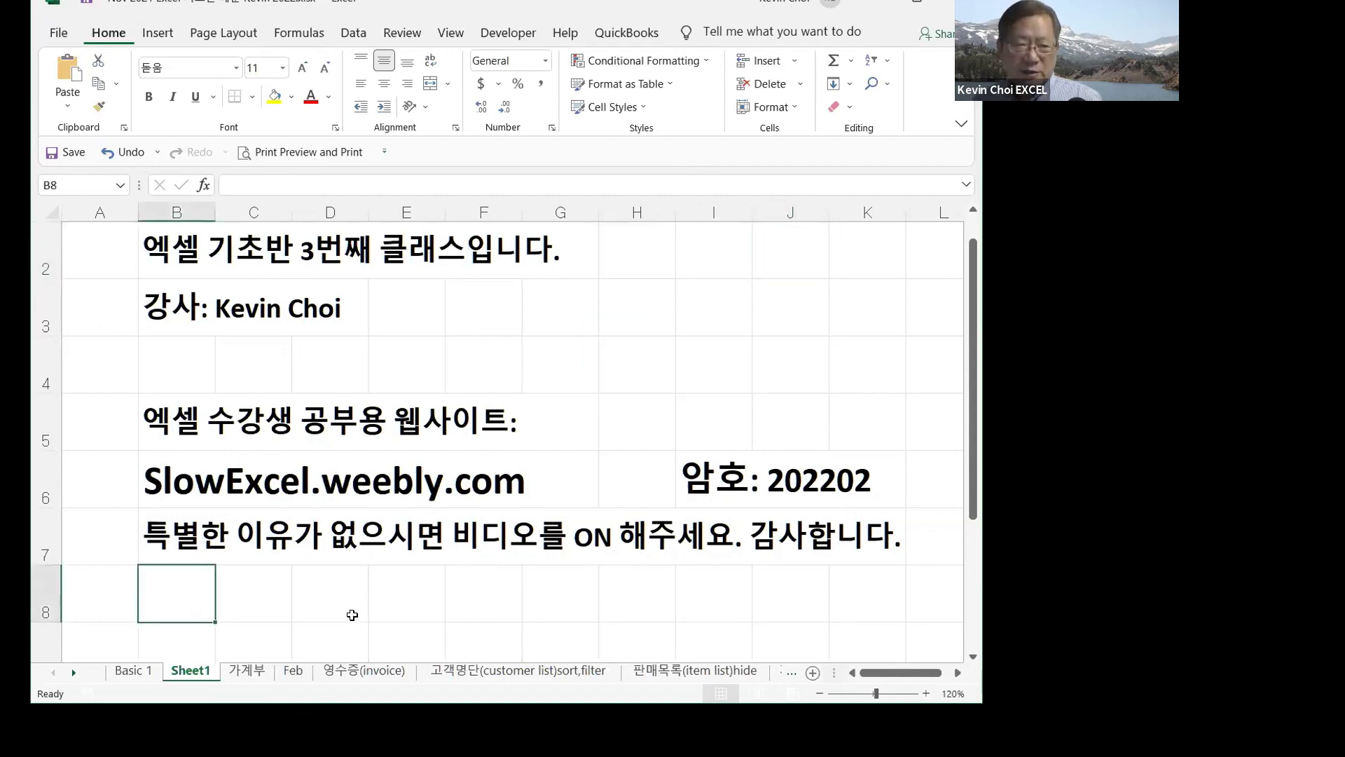
pyautogui.write('Choi')
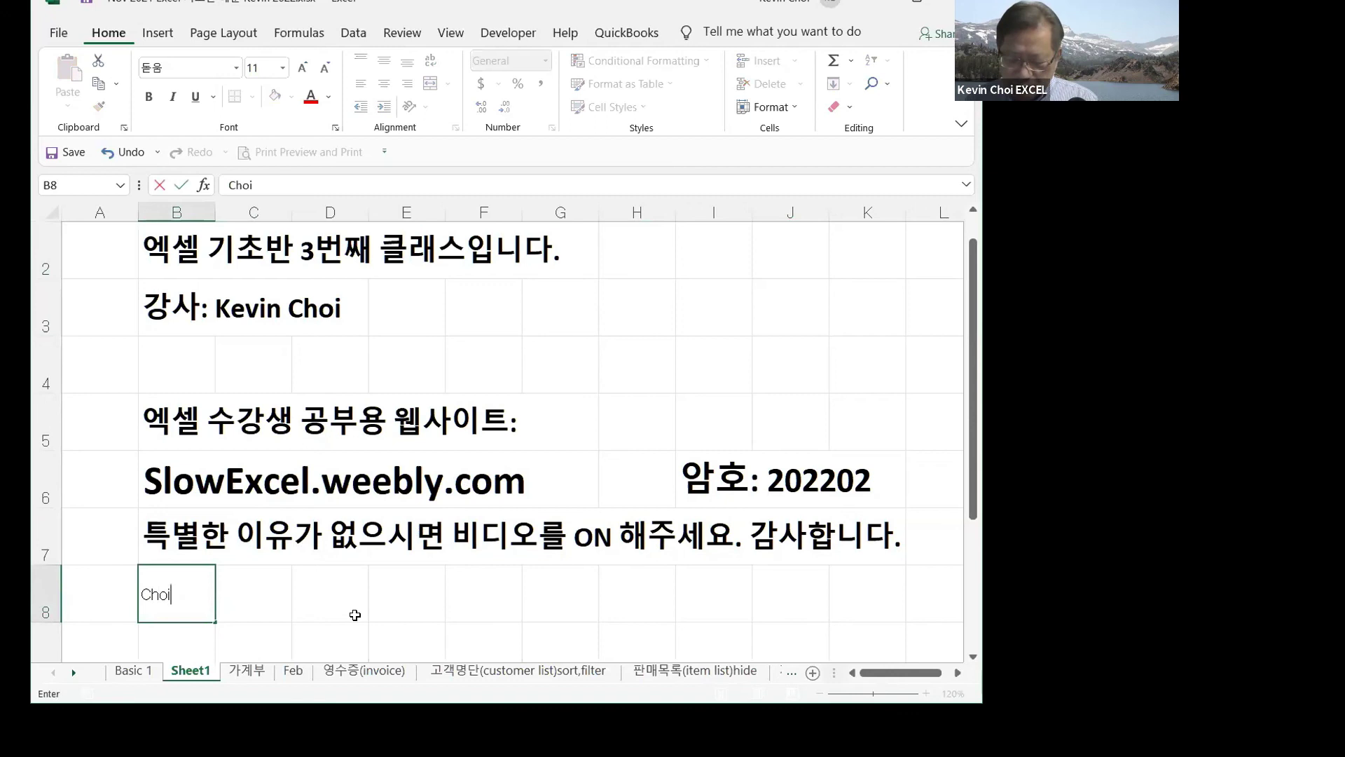
pyautogui.write('study.com')
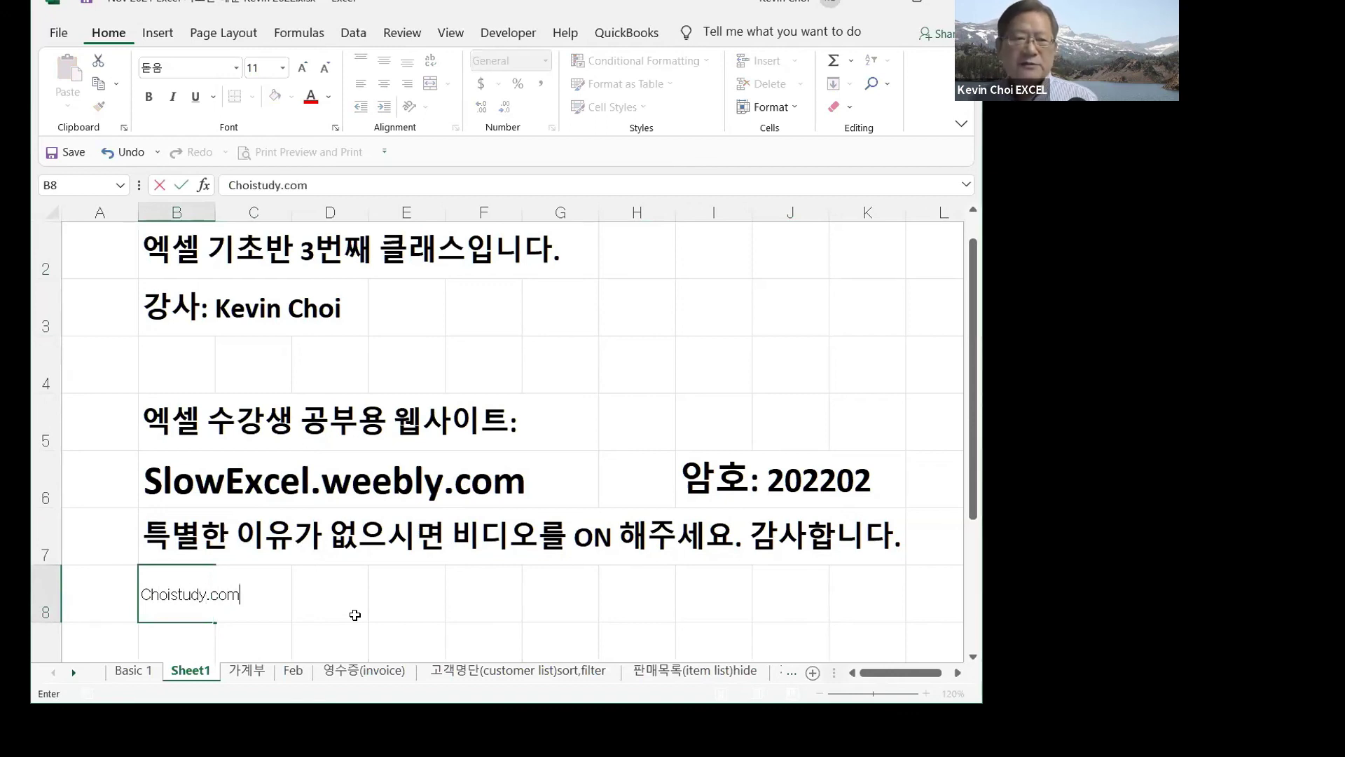
pyautogui.click(355, 614)
pyautogui.click(258, 648)
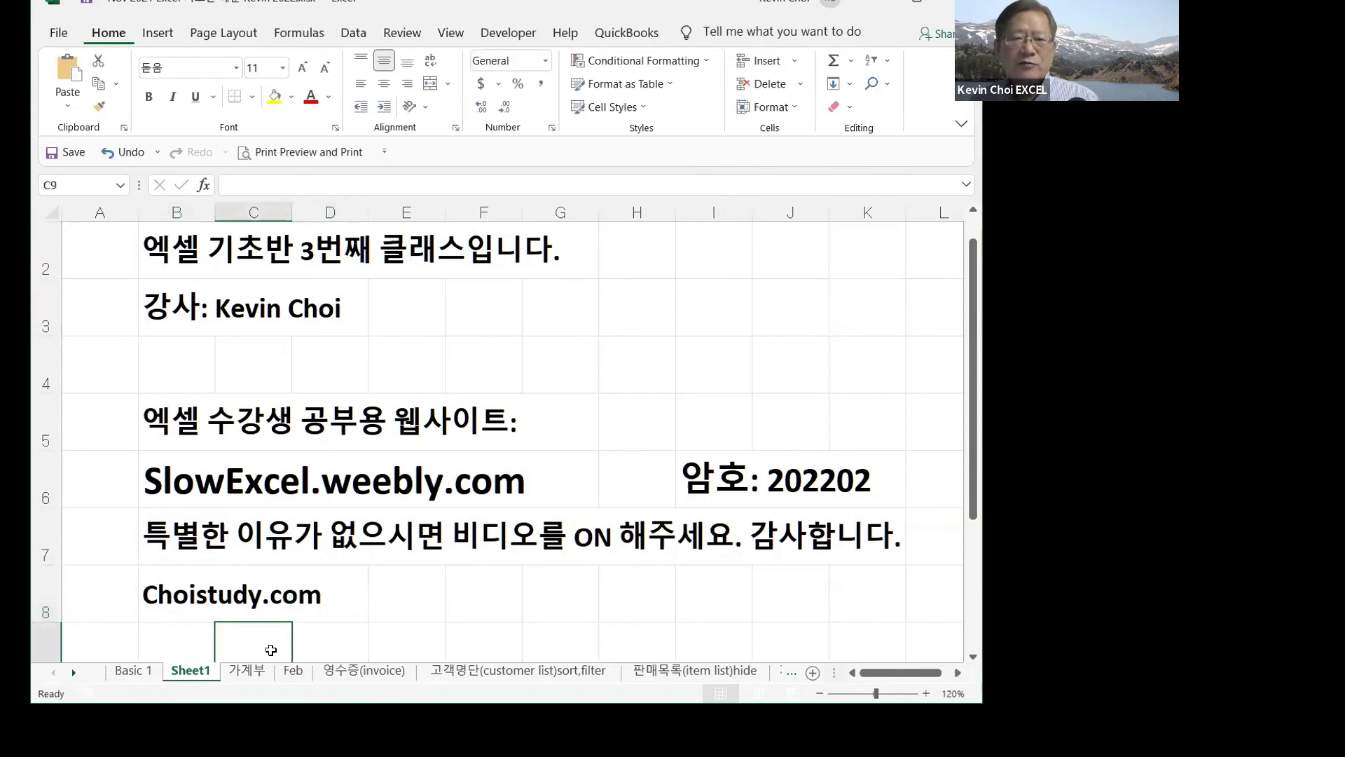
pyautogui.click(560, 601)
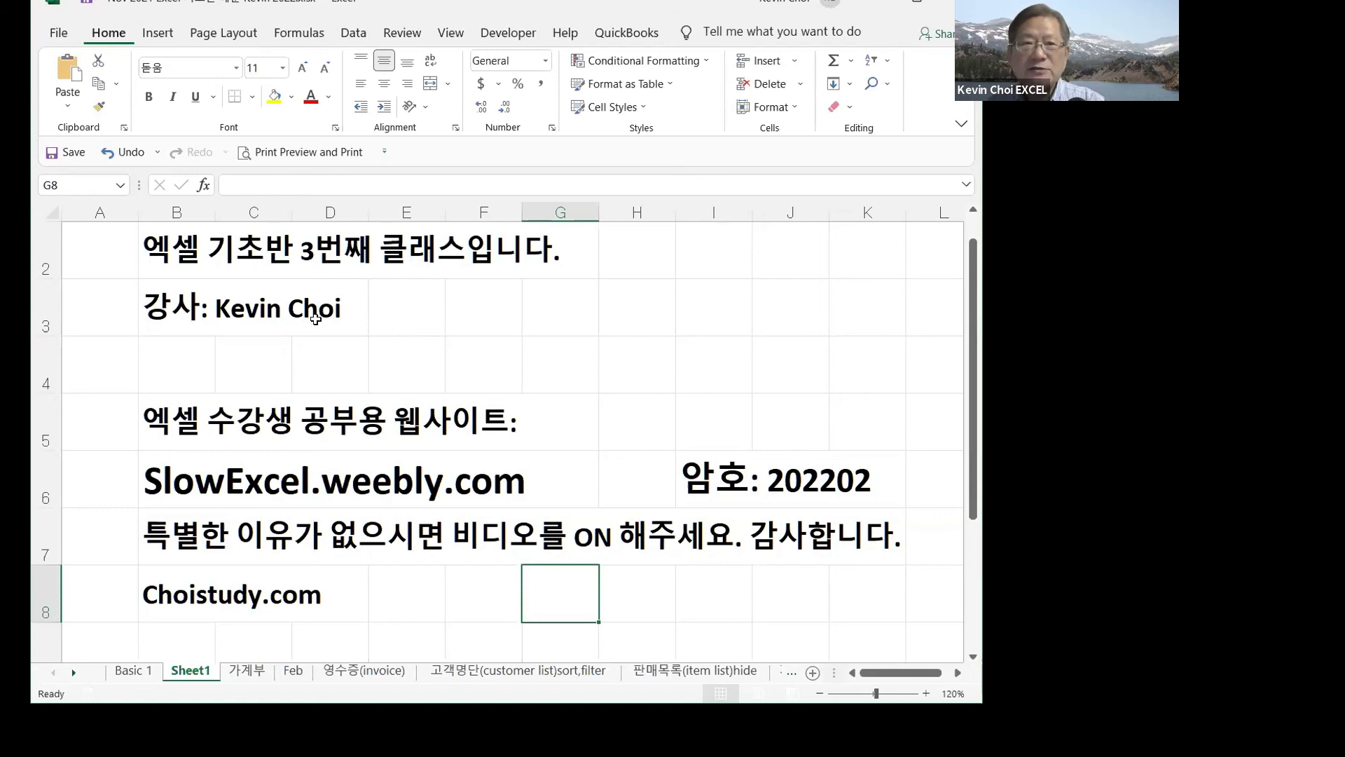
# - Increase the height of row 2, which holds the class title on Sheet1, to about double
pyautogui.click(45, 256)
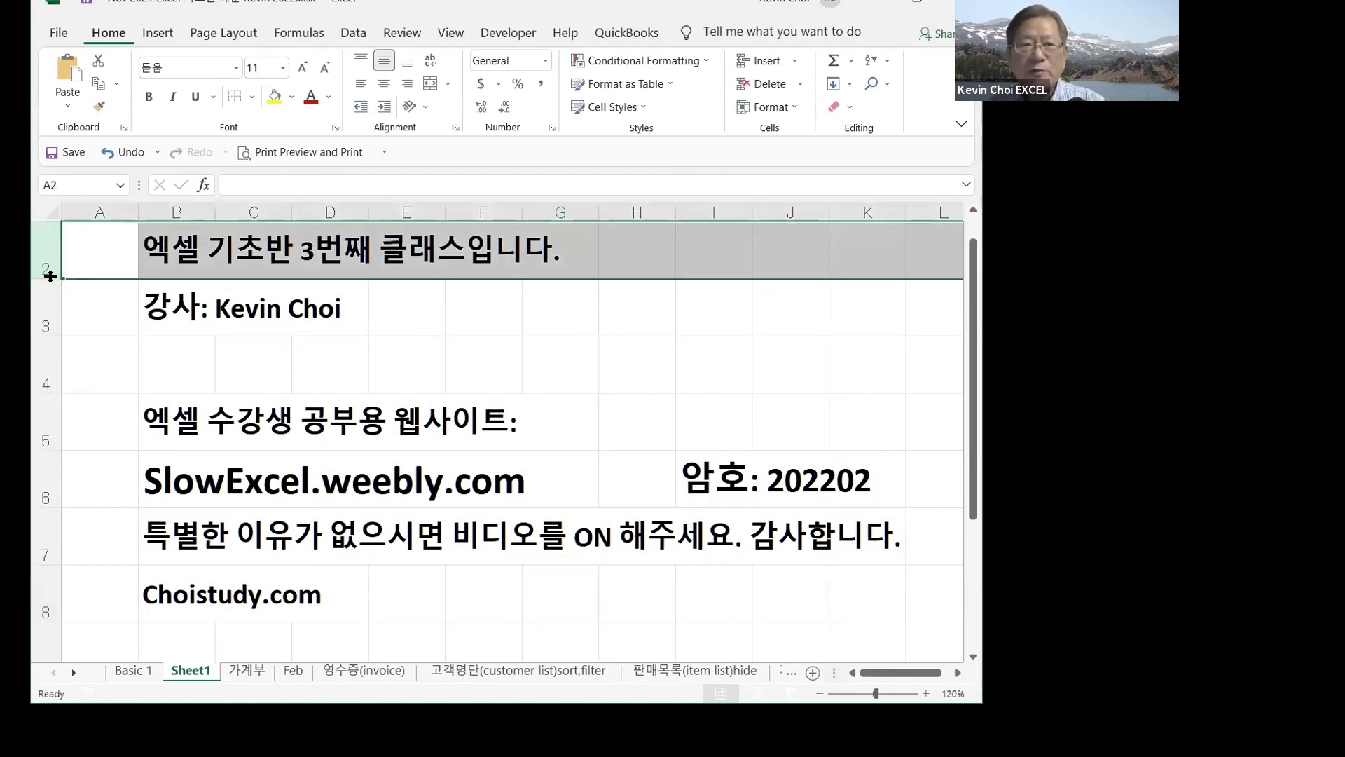
pyautogui.moveTo(49, 275); pyautogui.dragTo(48, 337)
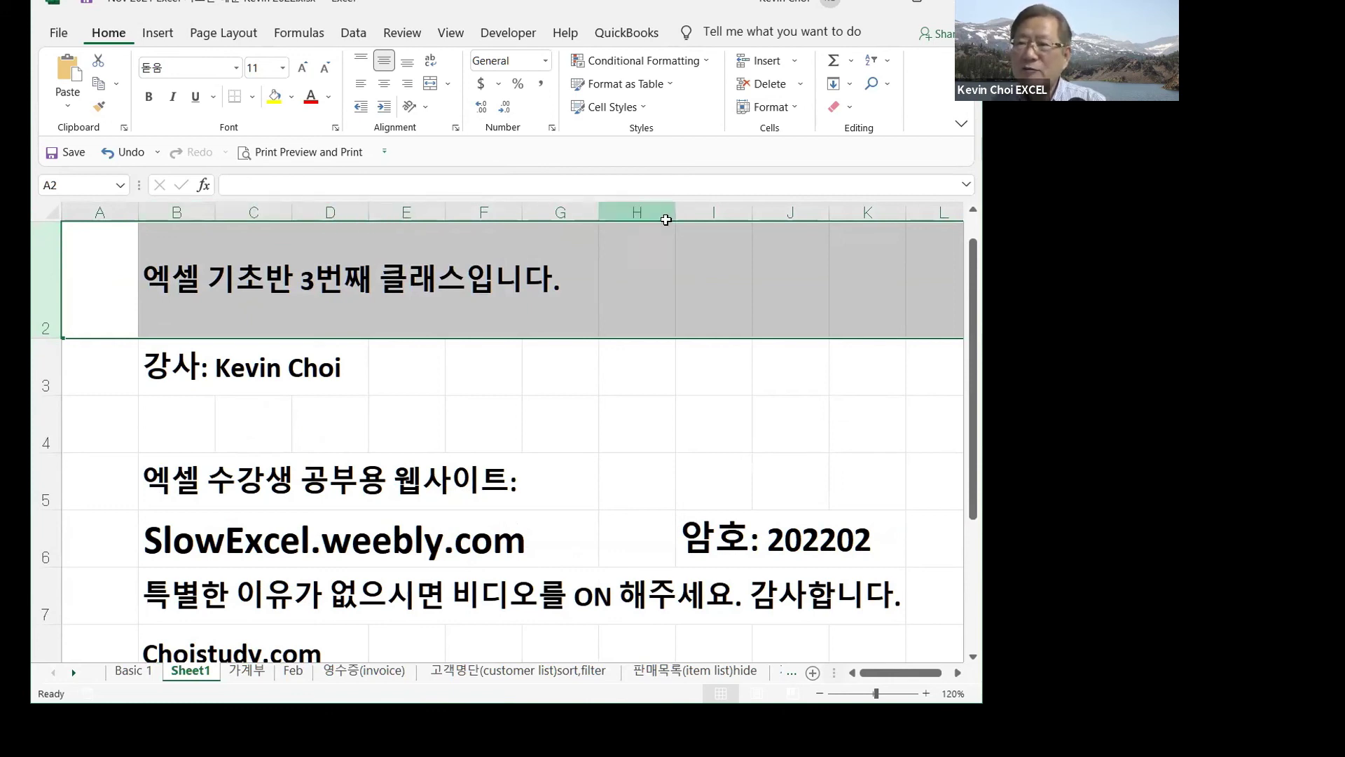
pyautogui.click(564, 385)
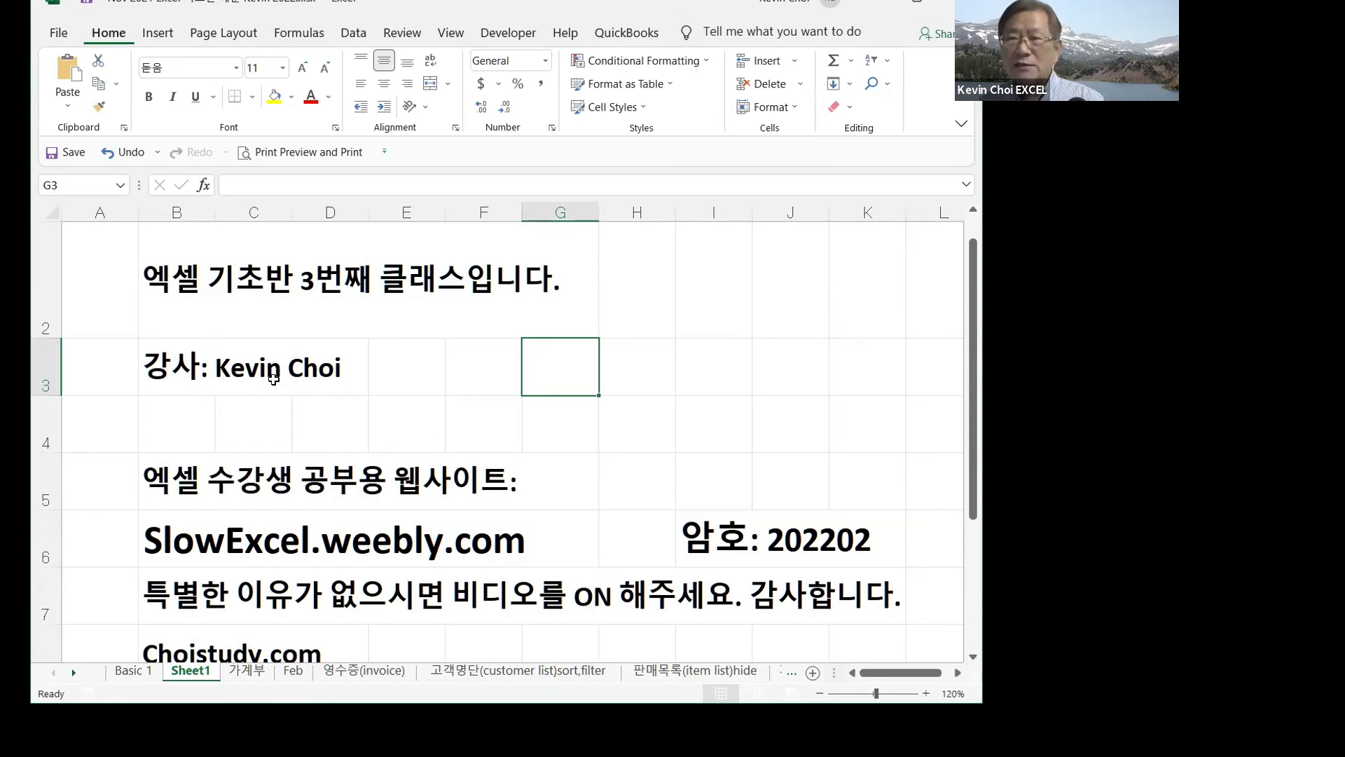
# - Search the Excel help for "comment" and open the first article, Insert comments and notes in Excel
pyautogui.click(242, 374)
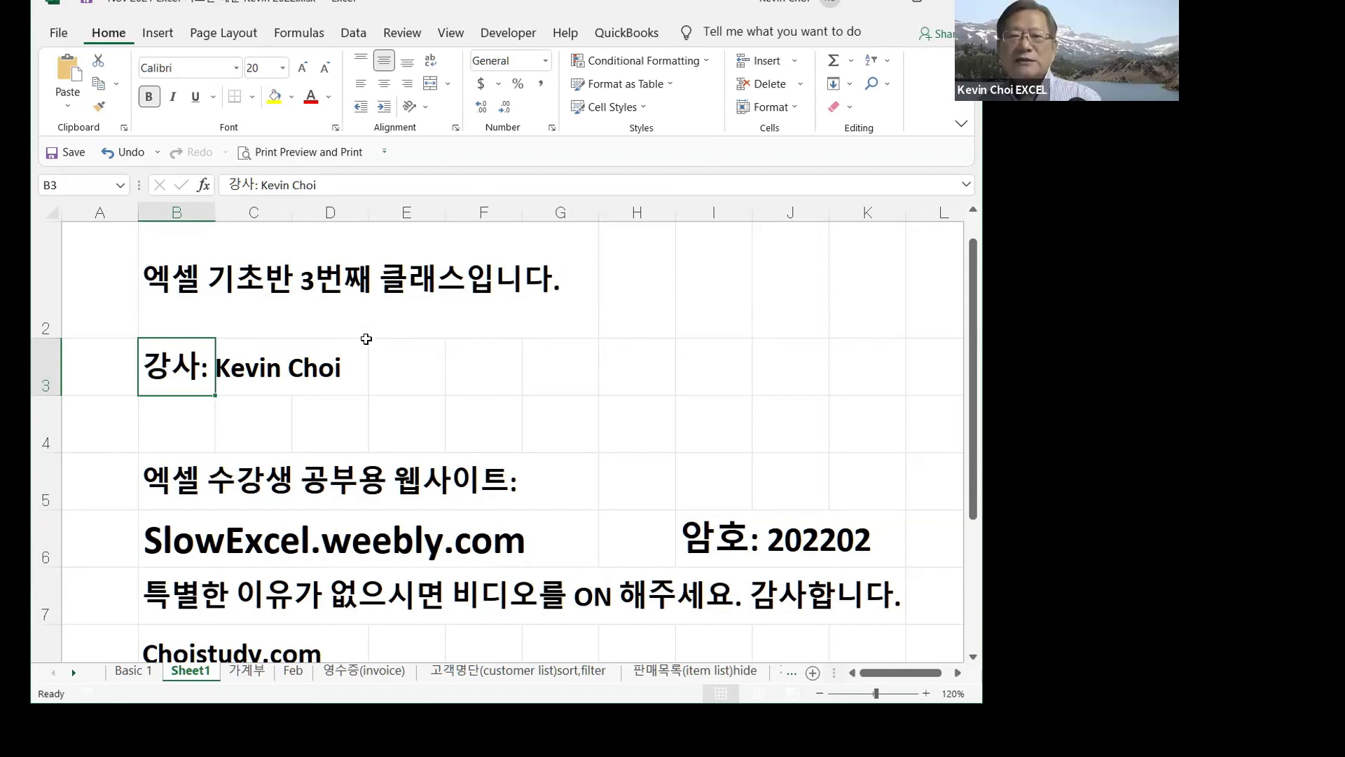
pyautogui.click(568, 34)
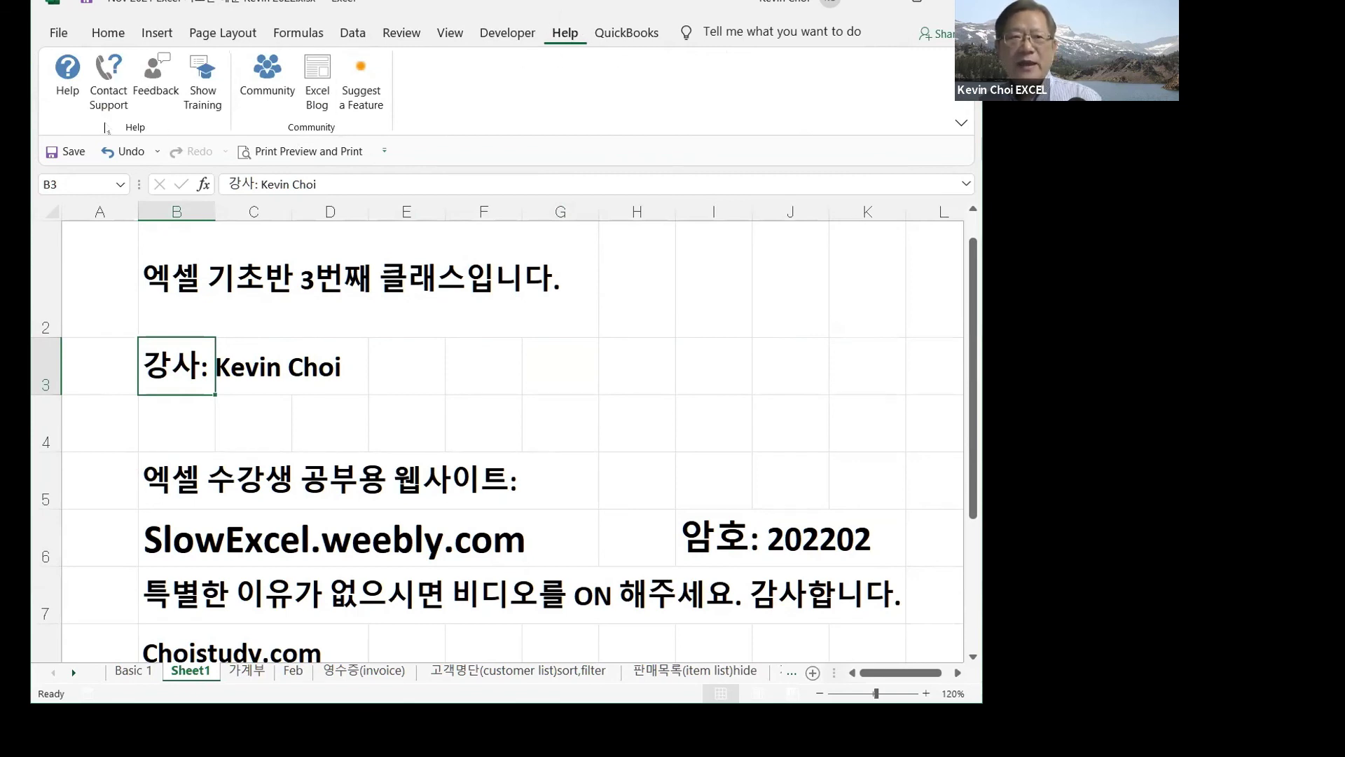
pyautogui.click(68, 73)
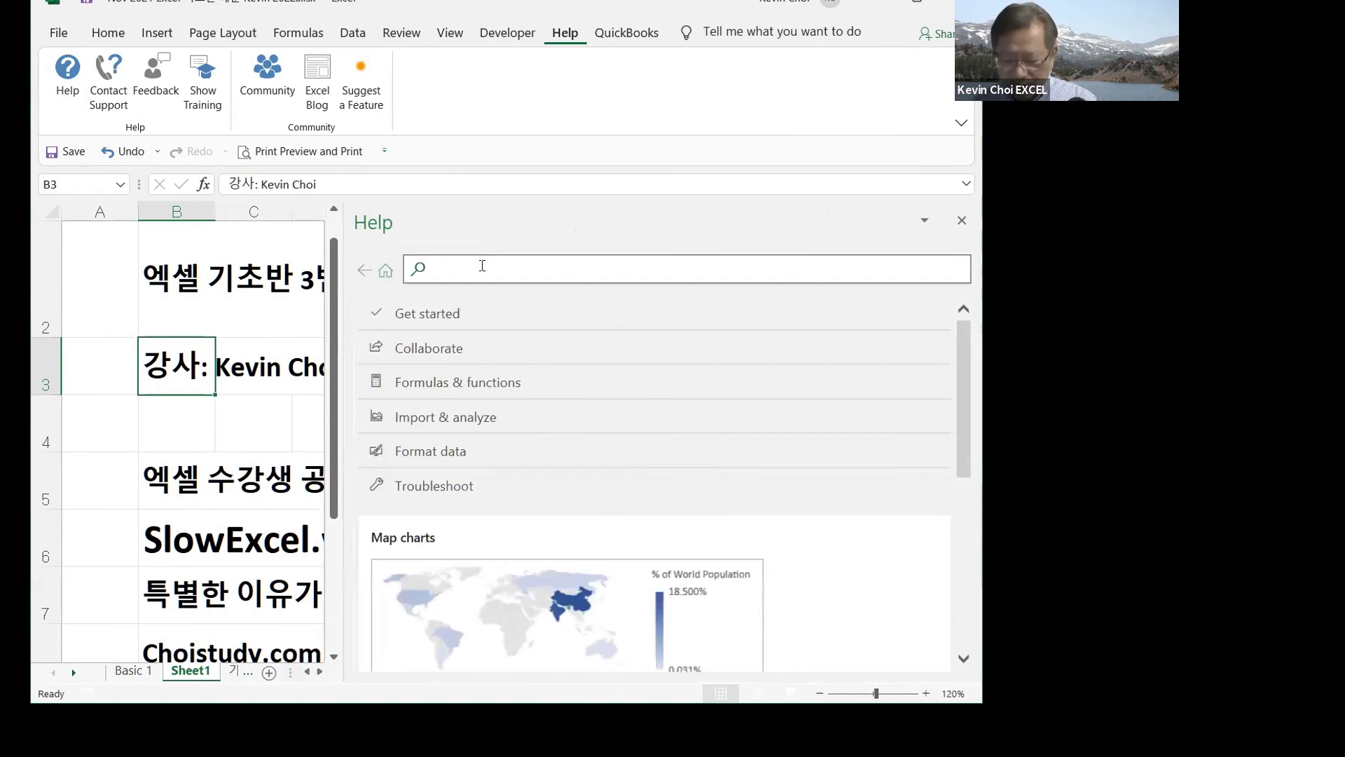
pyautogui.write('comment')
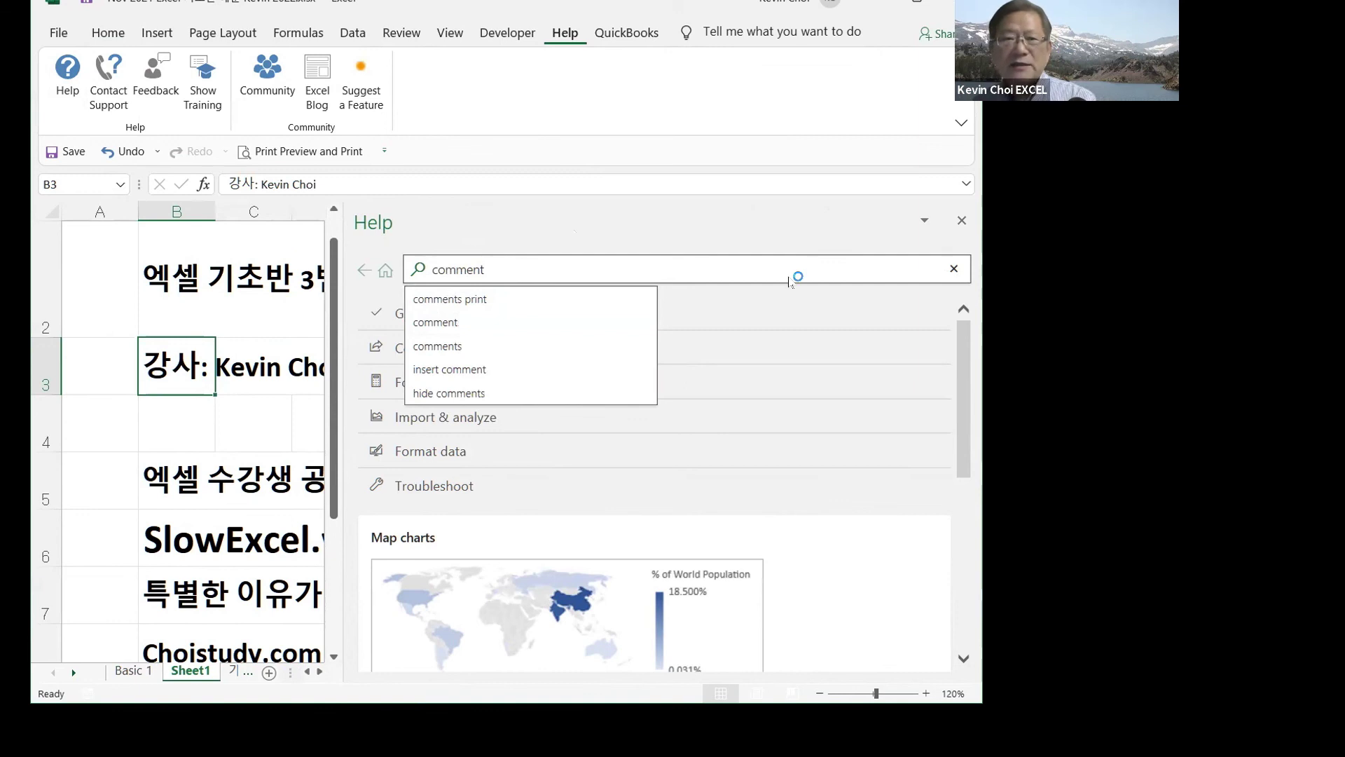
pyautogui.press('Return')
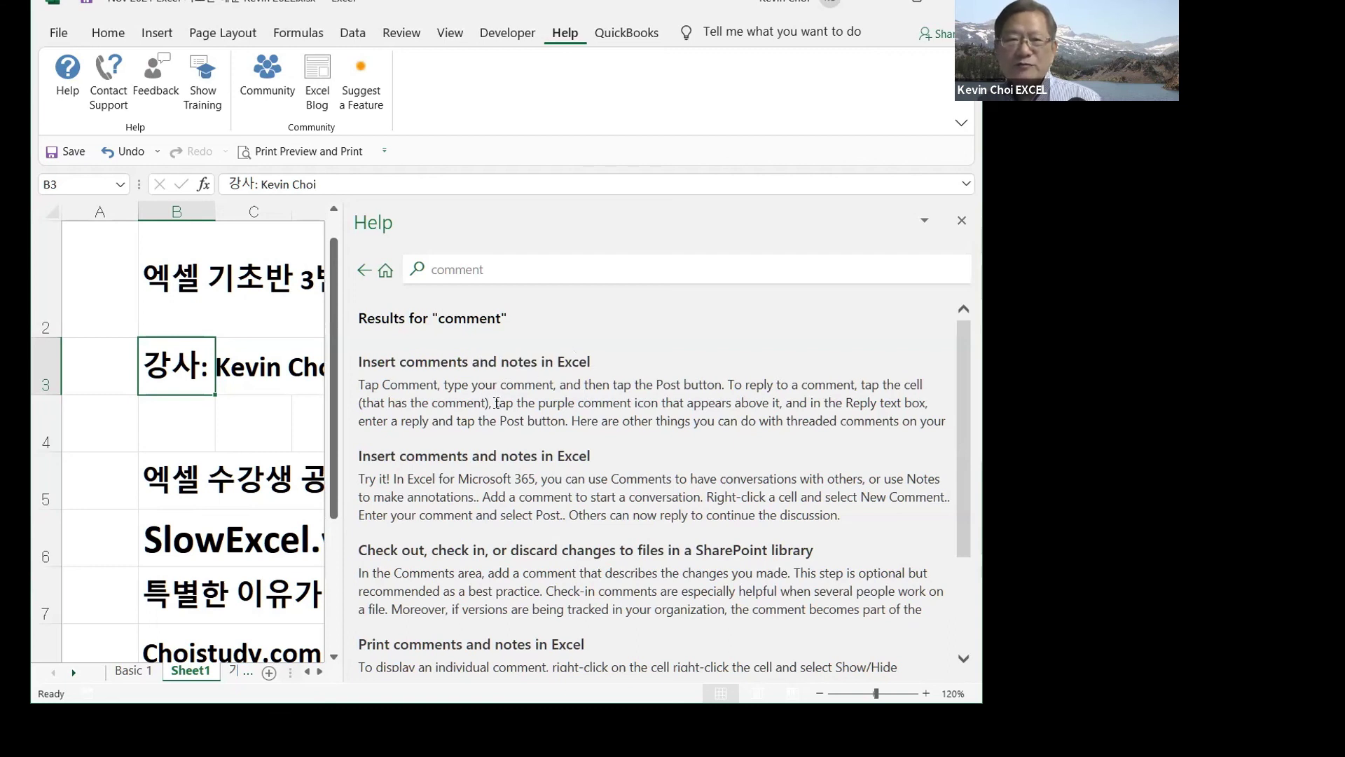
pyautogui.click(487, 363)
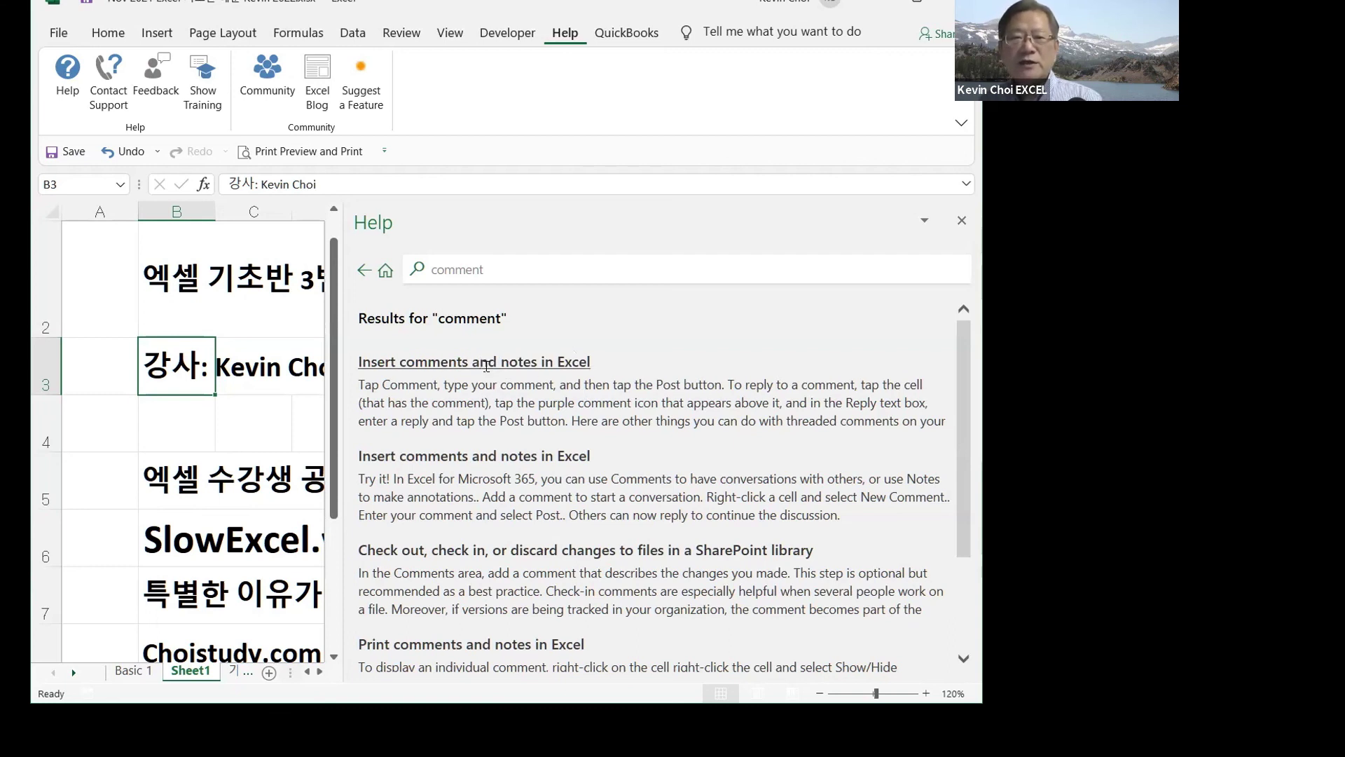